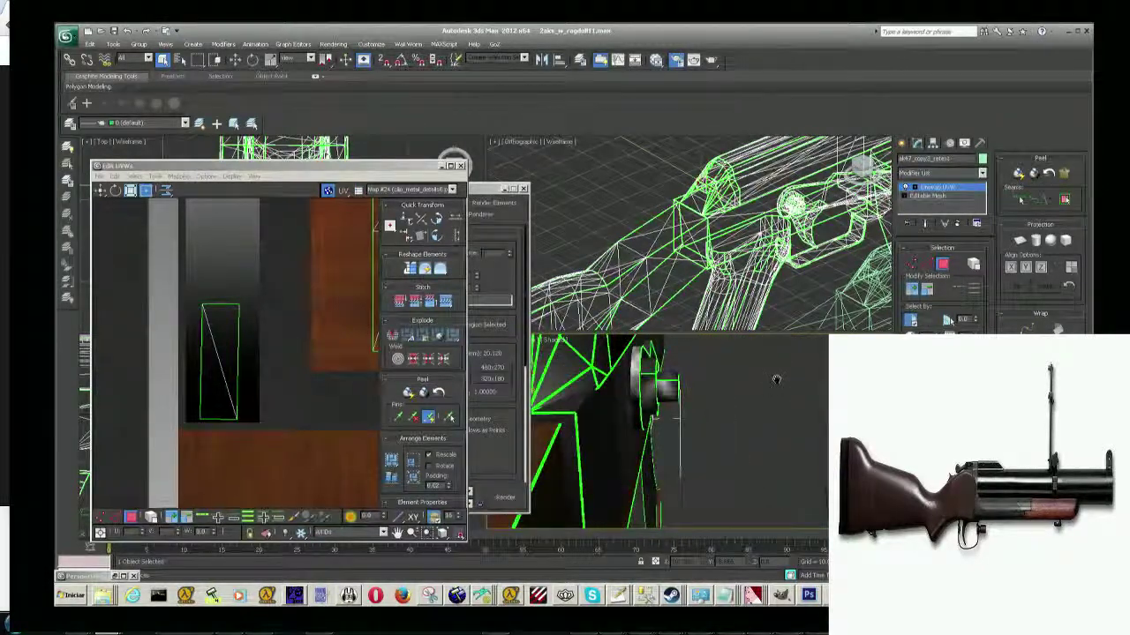
Flatten the selected faces into UV islands with Flatten Mapping at its default settings.
middle_click_drag(701, 373, 706, 376, "alt")
middle_click_drag(655, 426, 647, 425, "alt")
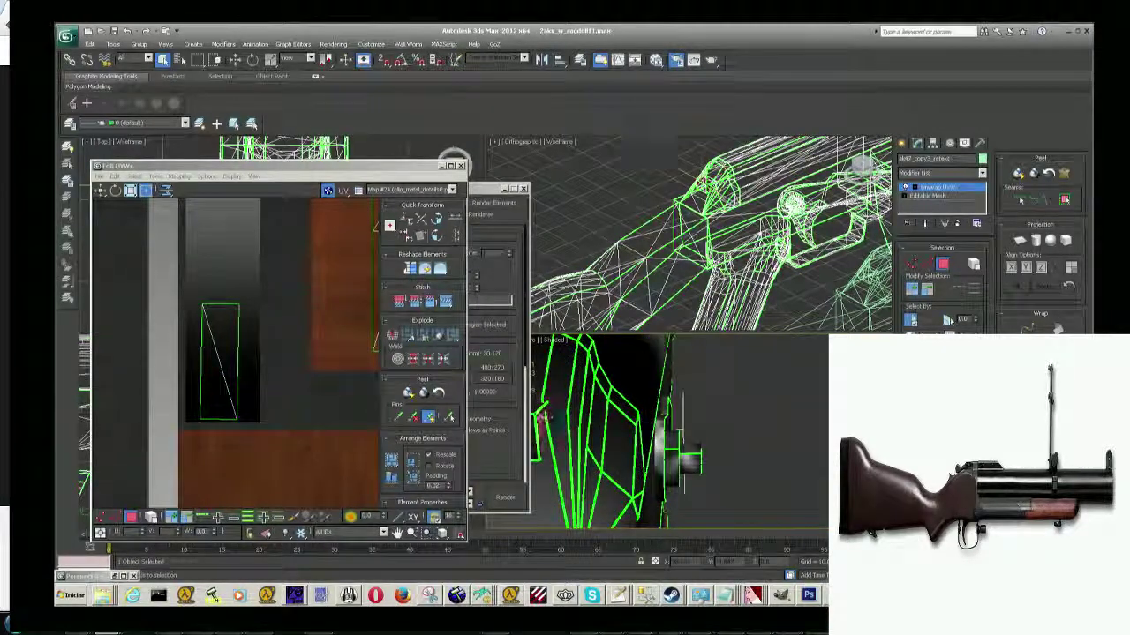
scroll(265, 353, "down", 2)
scroll(265, 353, "down", 2)
scroll(265, 353, "down", 2)
scroll(265, 353, "down", 2)
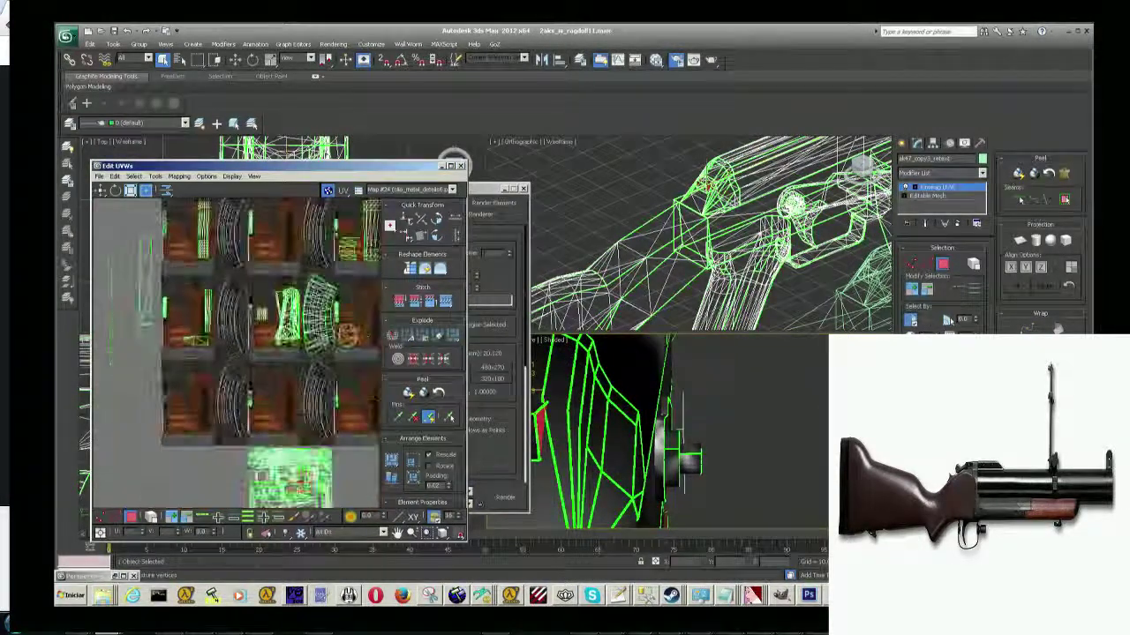
scroll(265, 353, "down", 1)
scroll(265, 353, "down", 2)
scroll(264, 353, "up", 5)
scroll(265, 353, "up", 3)
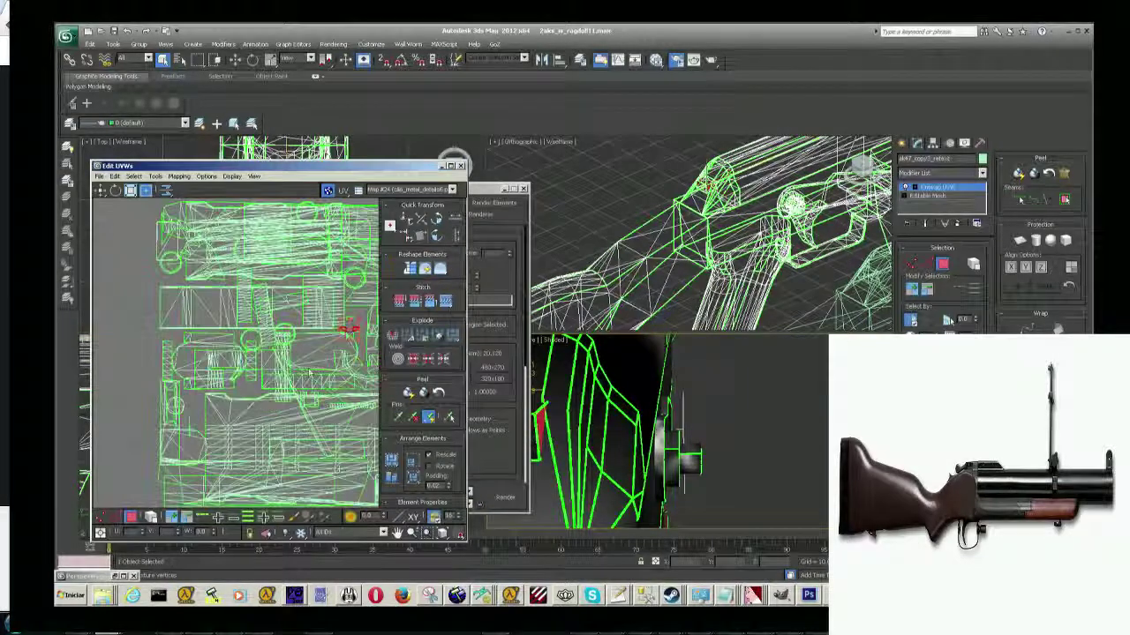
scroll(310, 372, "up", 2)
scroll(300, 389, "up", 2)
scroll(287, 415, "up", 2)
scroll(277, 439, "up", 2)
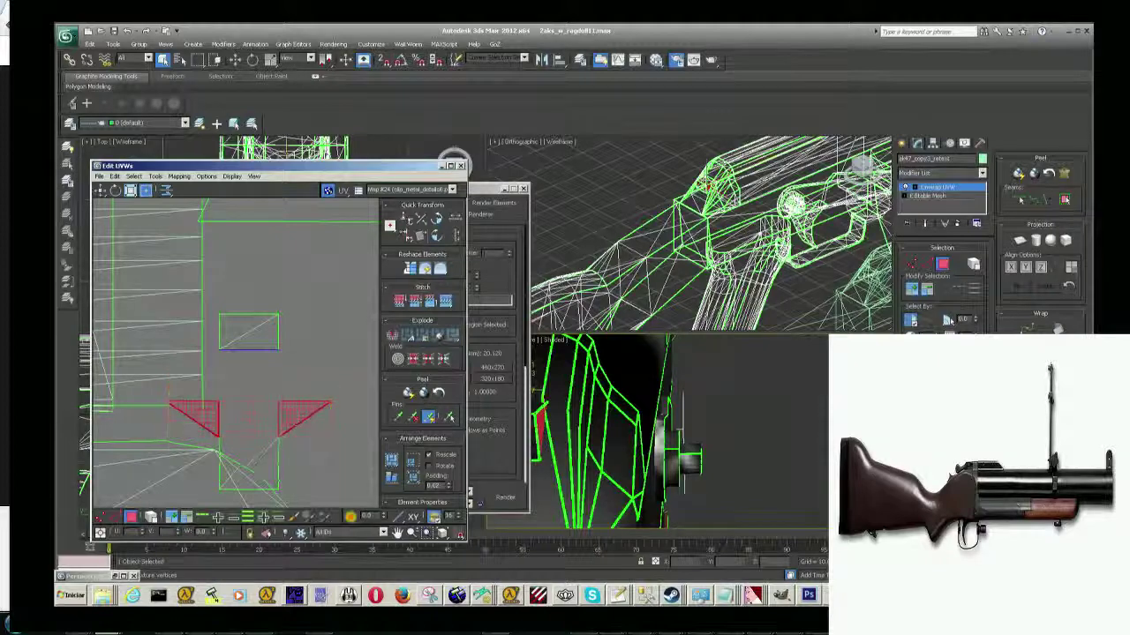
left_click(179, 175)
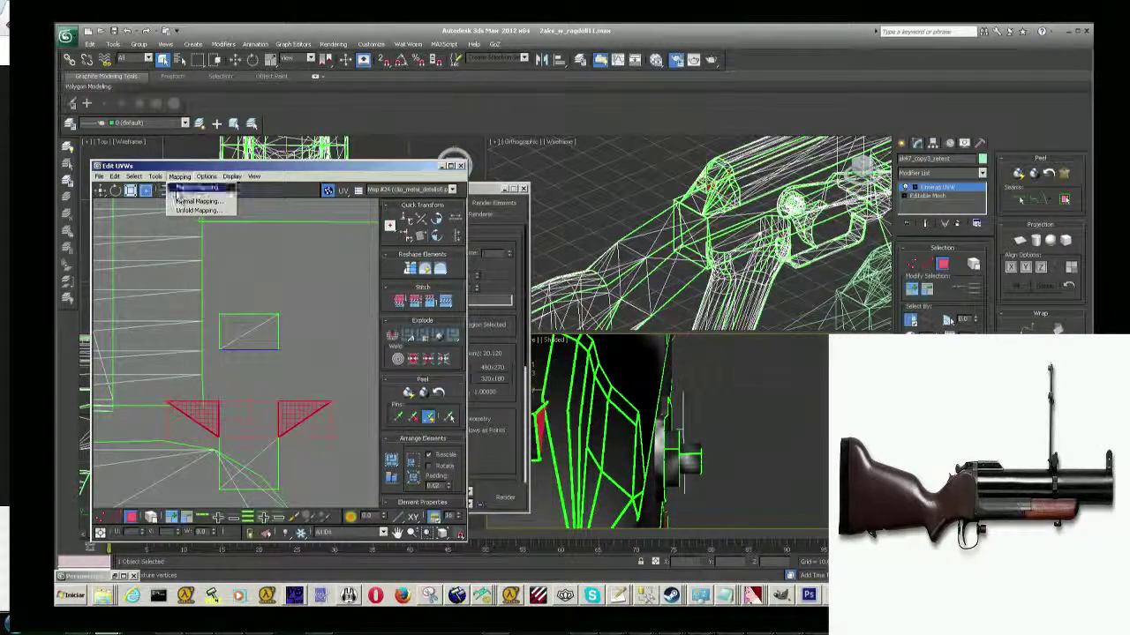
left_click(188, 196)
left_click(227, 97)
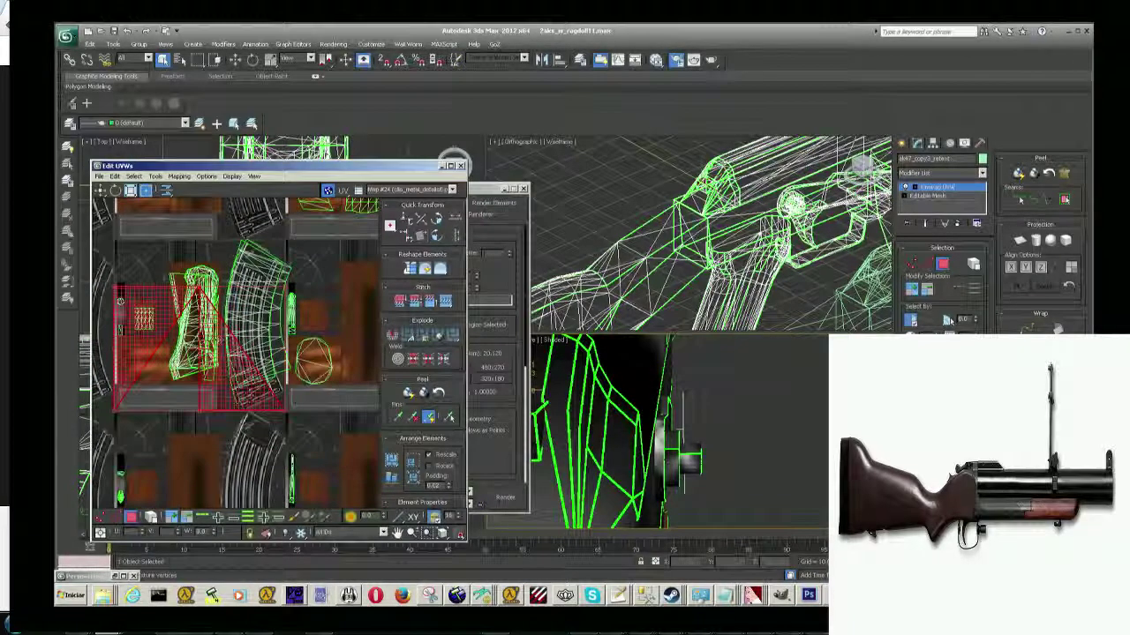
Drag the triangular UV island down and to the left, off the texture atlas.
scroll(228, 368, "down", 2)
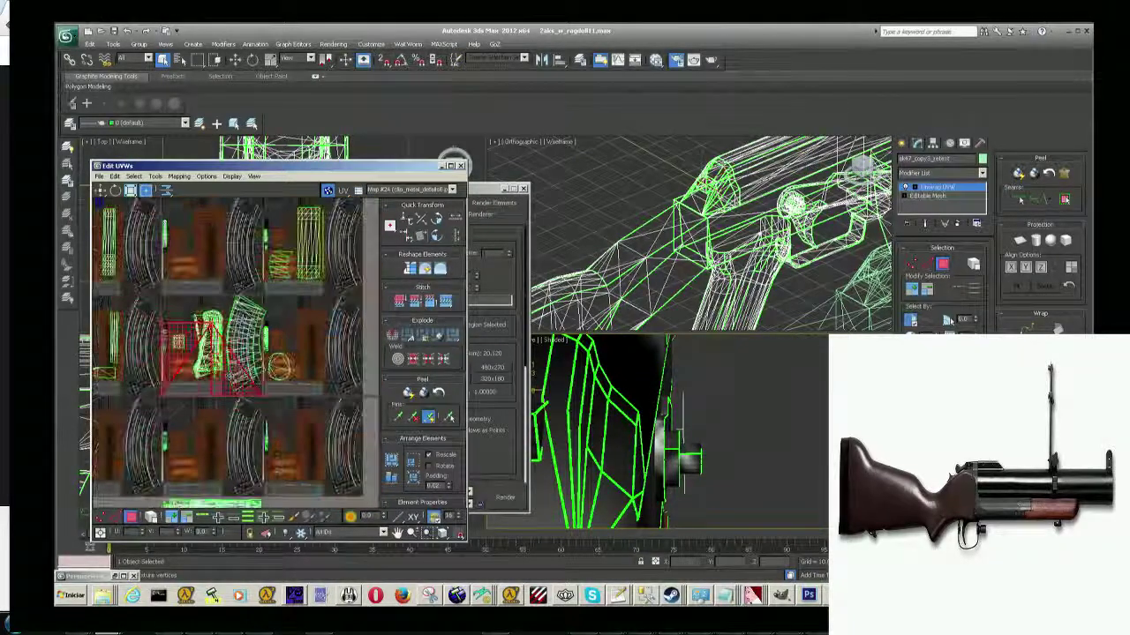
scroll(306, 376, "down", 4)
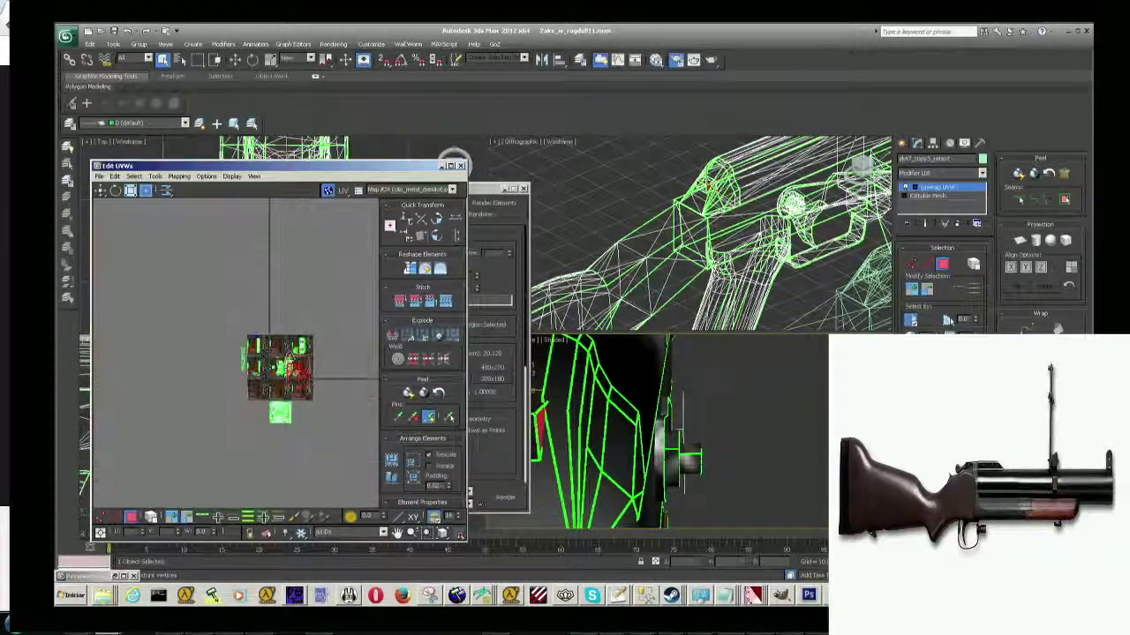
scroll(305, 378, "up", 3)
scroll(304, 383, "up", 2)
scroll(234, 393, "up", 3)
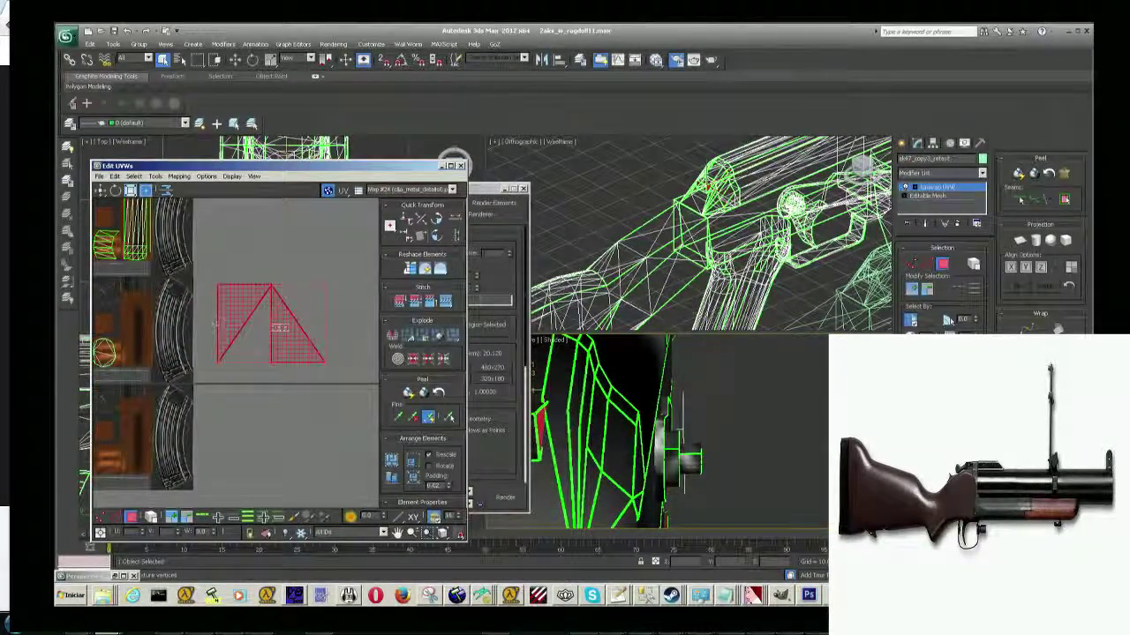
scroll(279, 327, "up", 2)
left_click_drag(284, 362, 271, 397)
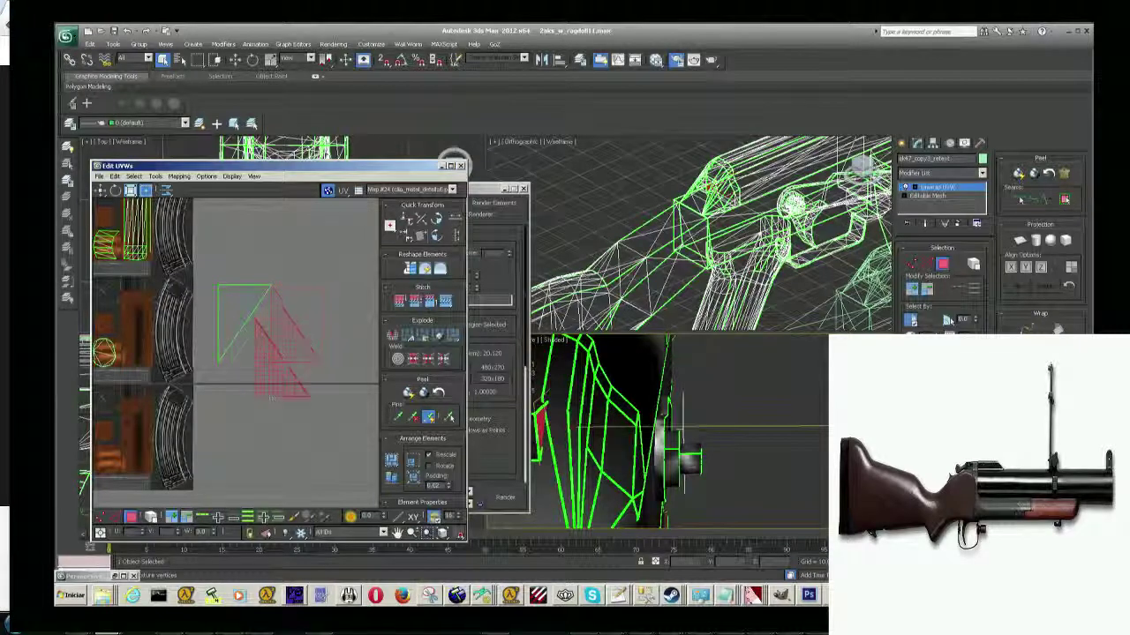
scroll(243, 420, "up", 2)
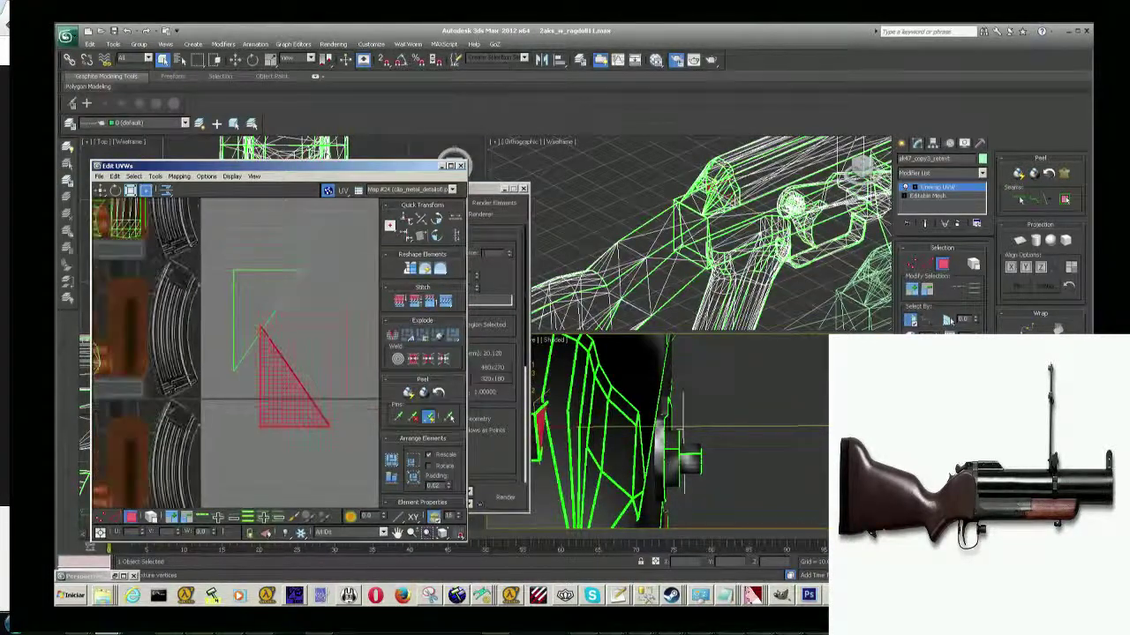
scroll(245, 420, "down", 2)
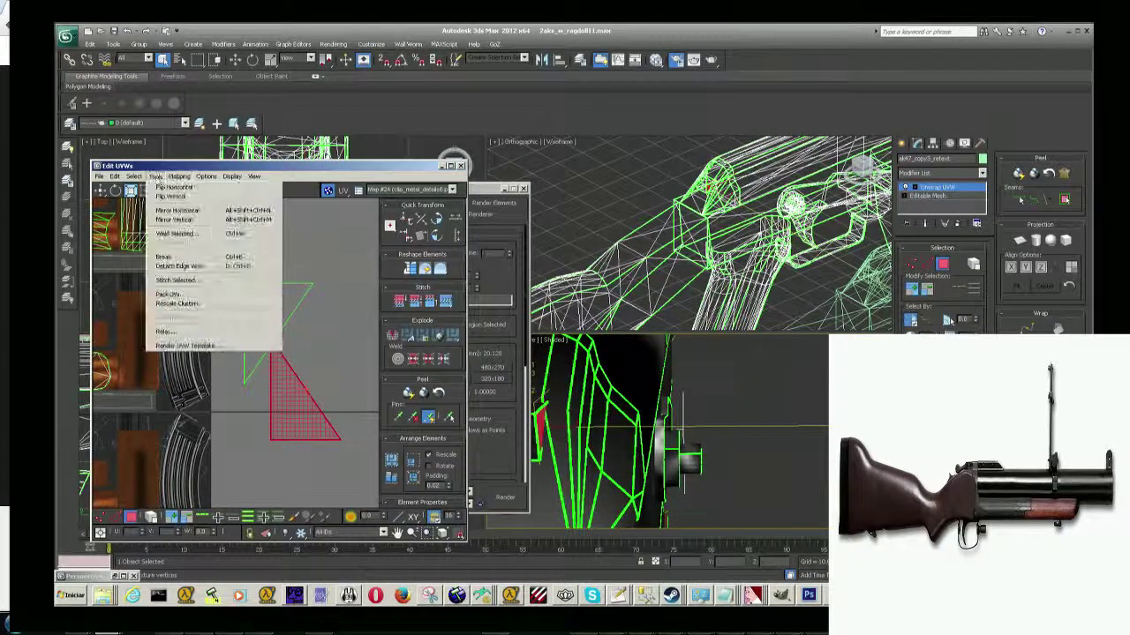
Mirror the triangular UV island vertically and then horizontally.
left_click(176, 212)
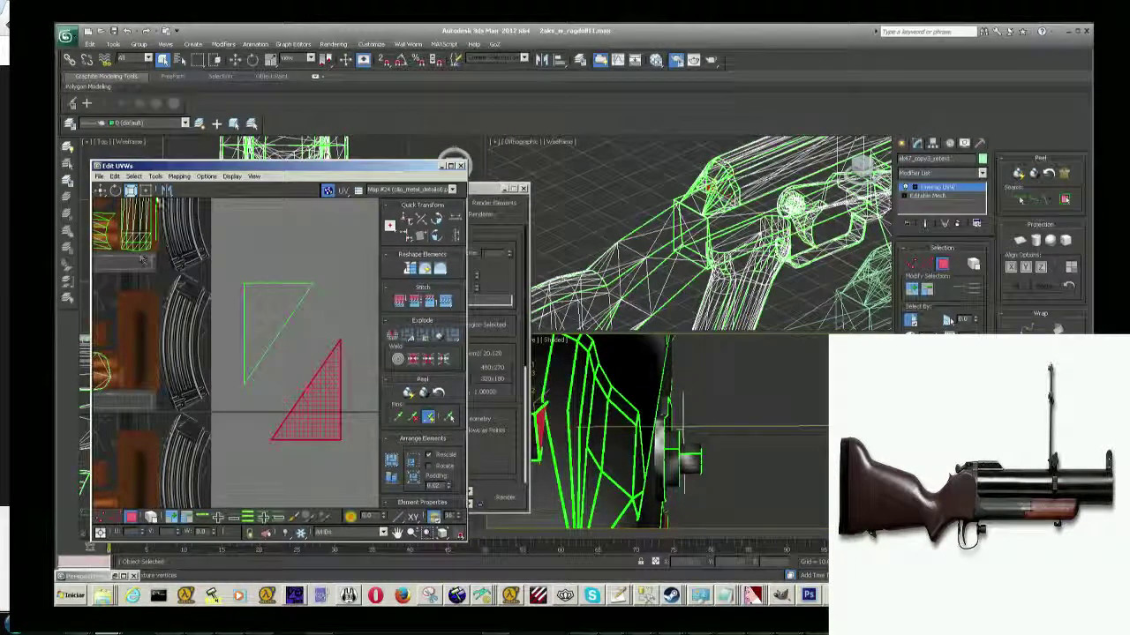
left_click(155, 177)
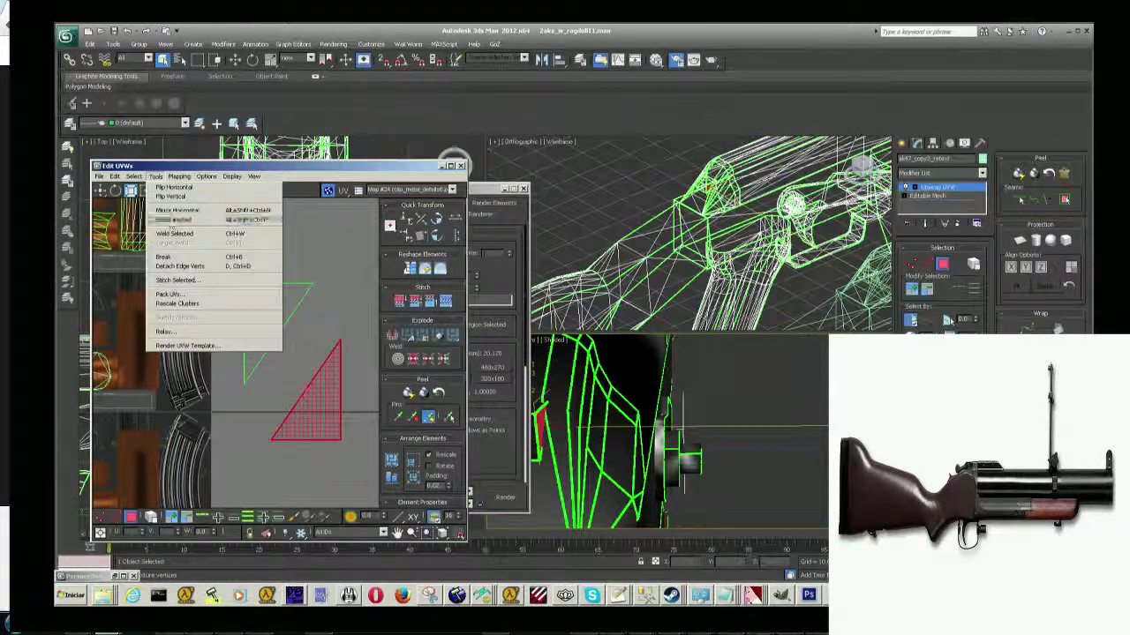
left_click(172, 219)
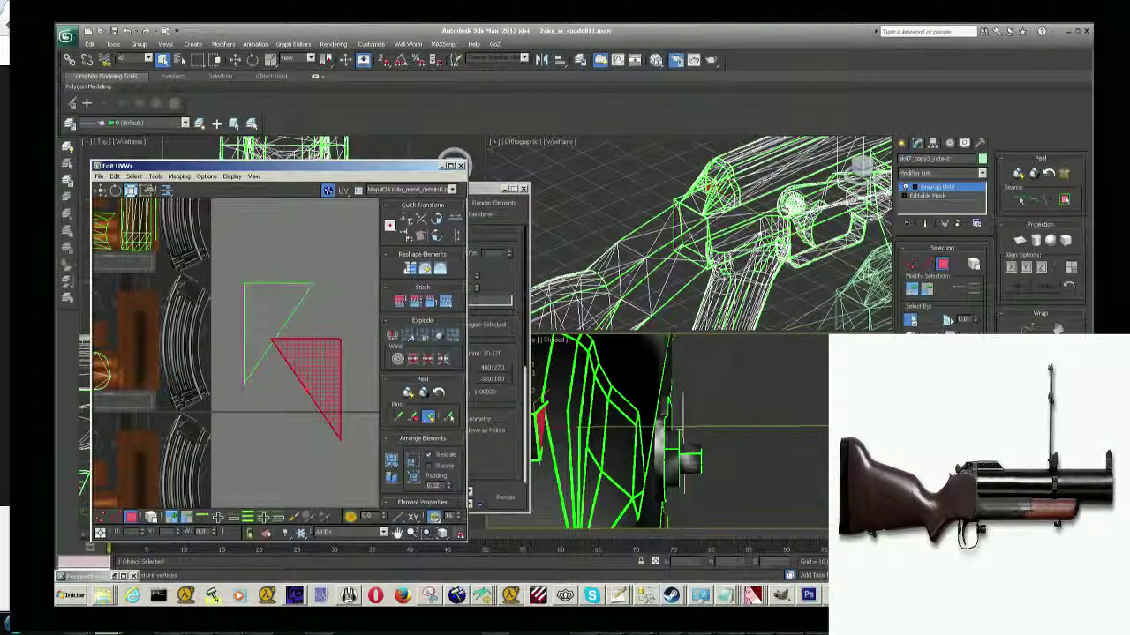
left_click(154, 176)
left_click(160, 211)
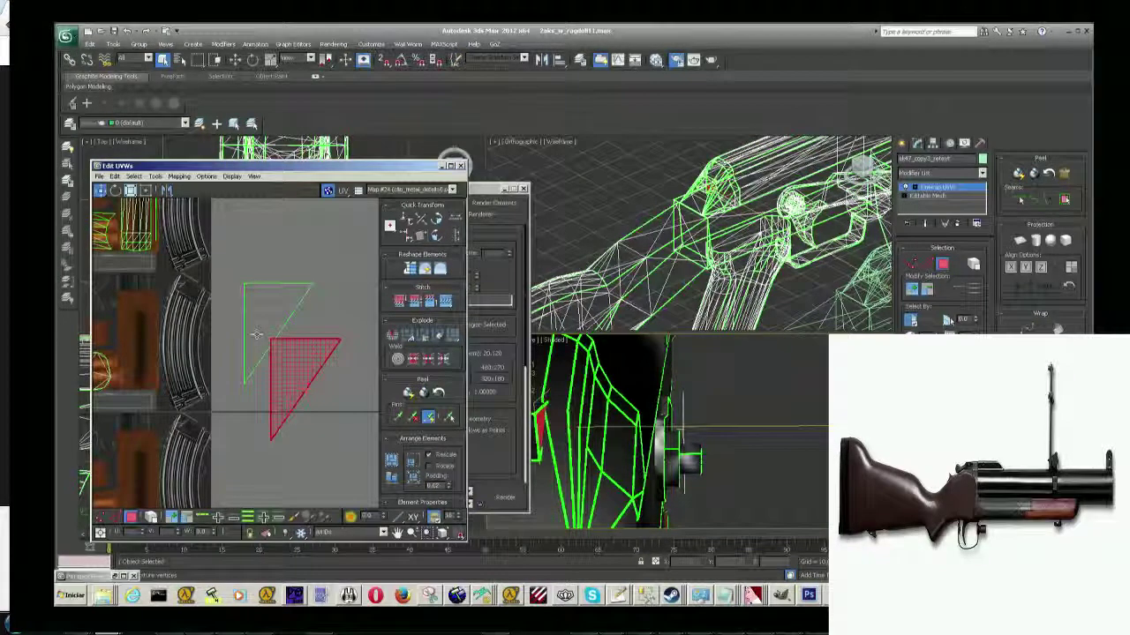
Move the mirrored triangle island onto the wooden area of the texture.
left_click_drag(296, 363, 271, 305)
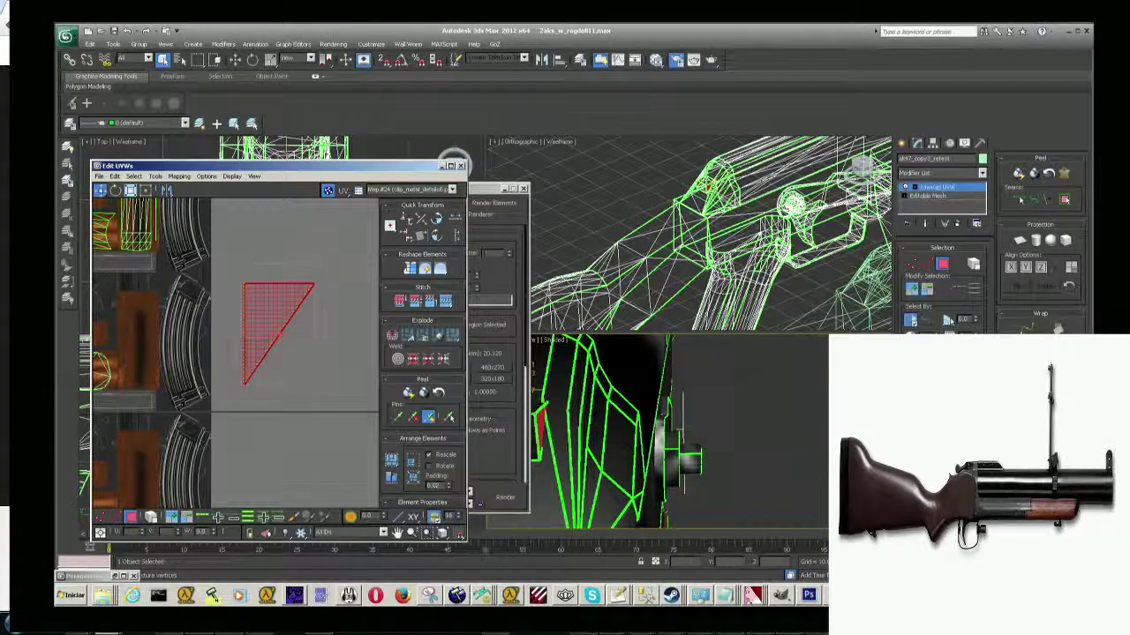
scroll(306, 328, "down", 3)
scroll(305, 329, "up", 4)
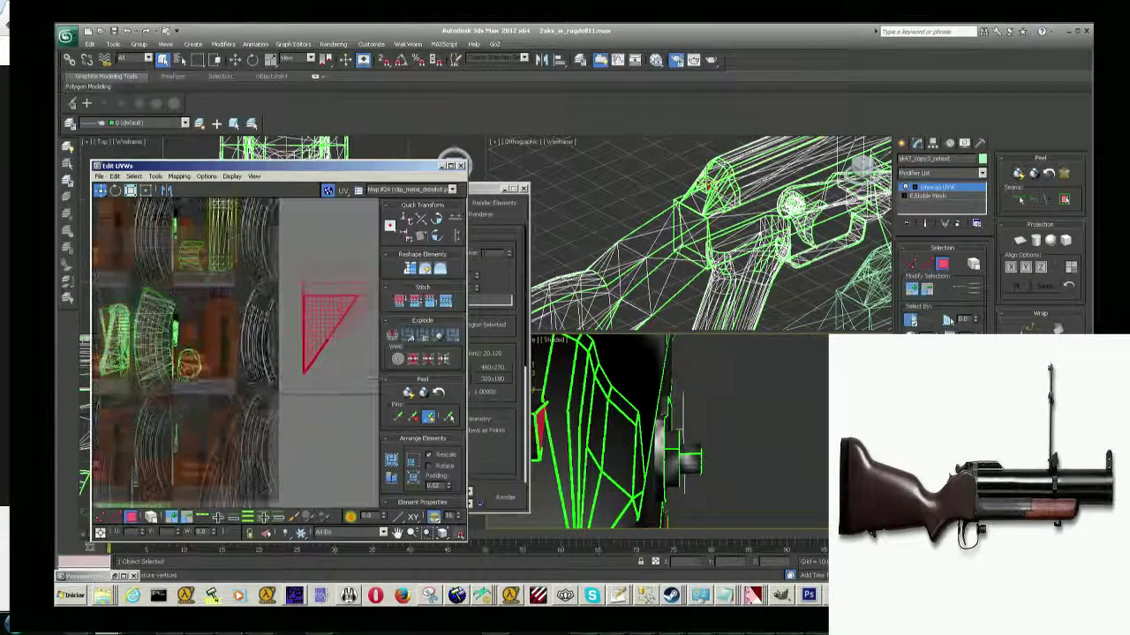
scroll(303, 340, "up", 1)
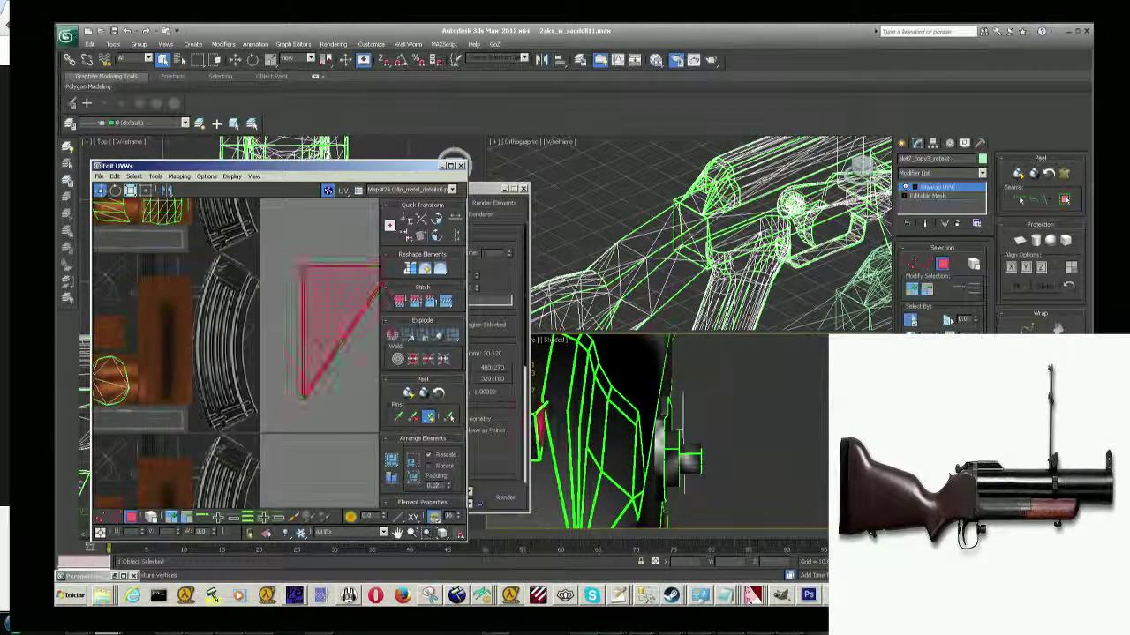
mouse_move(303, 342)
middle_mouse_down()
mouse_move(278, 402)
mouse_move(221, 327)
middle_mouse_up()
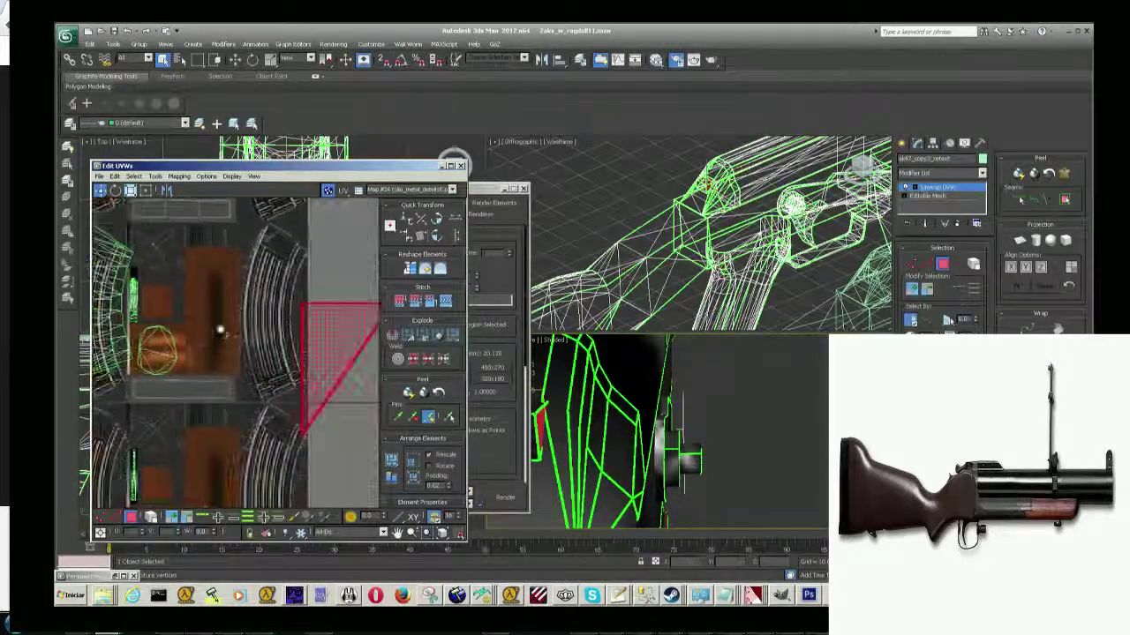
left_click_drag(124, 322, 157, 351)
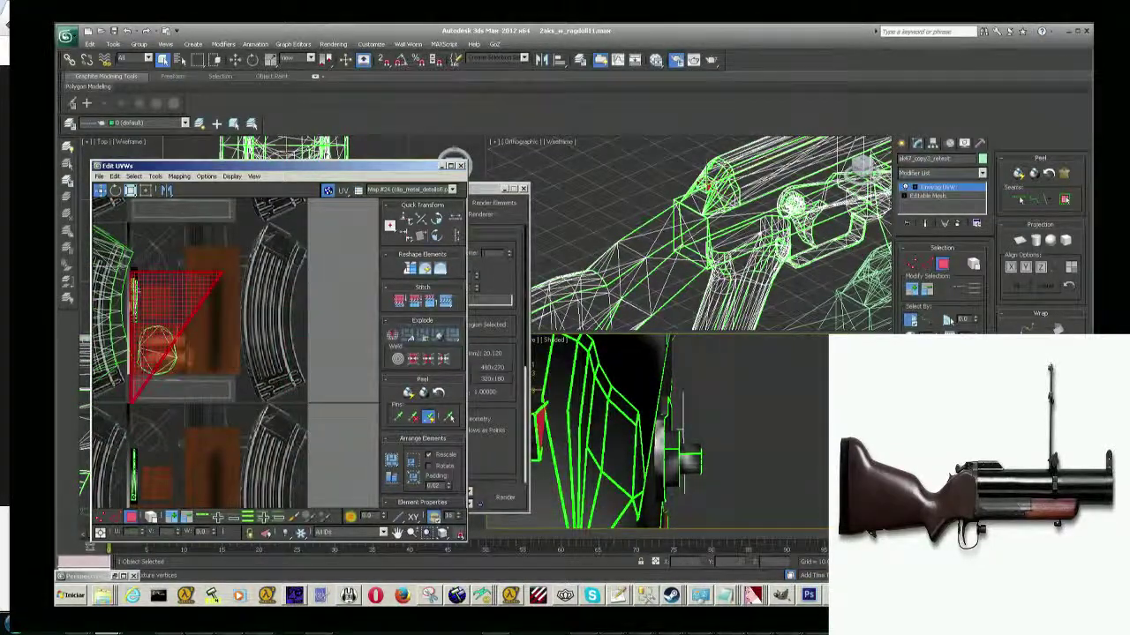
middle_click_drag(203, 353, 256, 371)
scroll(270, 385, "up", 4)
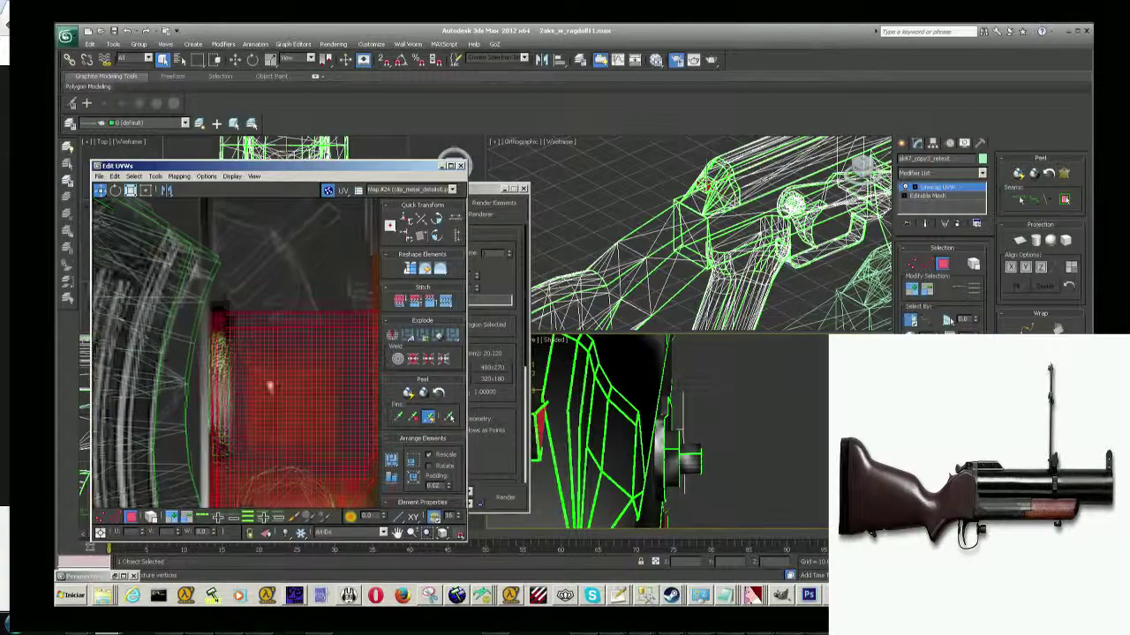
scroll(271, 386, "down", 2)
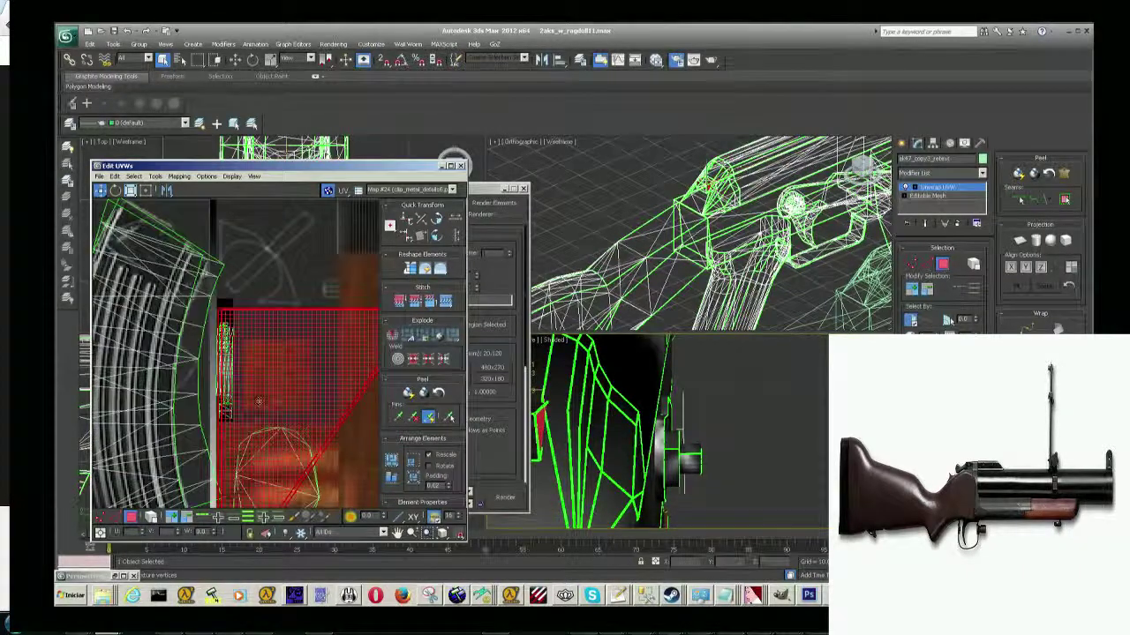
scroll(238, 353, "down", 3)
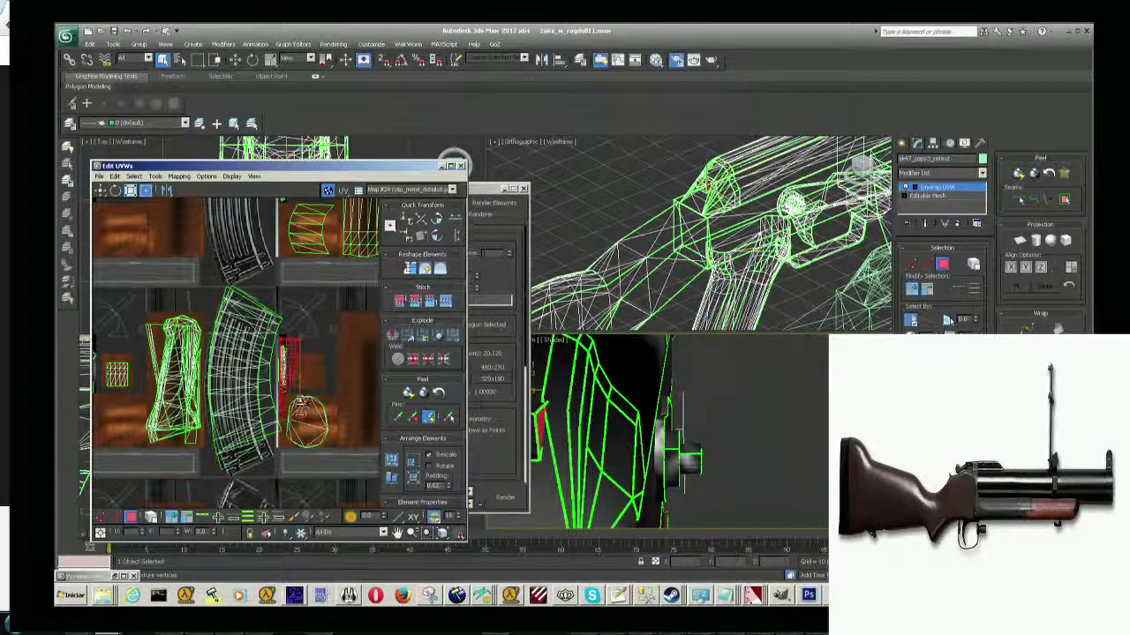
Stretch the narrow island's lower end rightward to fit the texture's dark band.
scroll(284, 346, "up", 3)
scroll(292, 397, "up", 1)
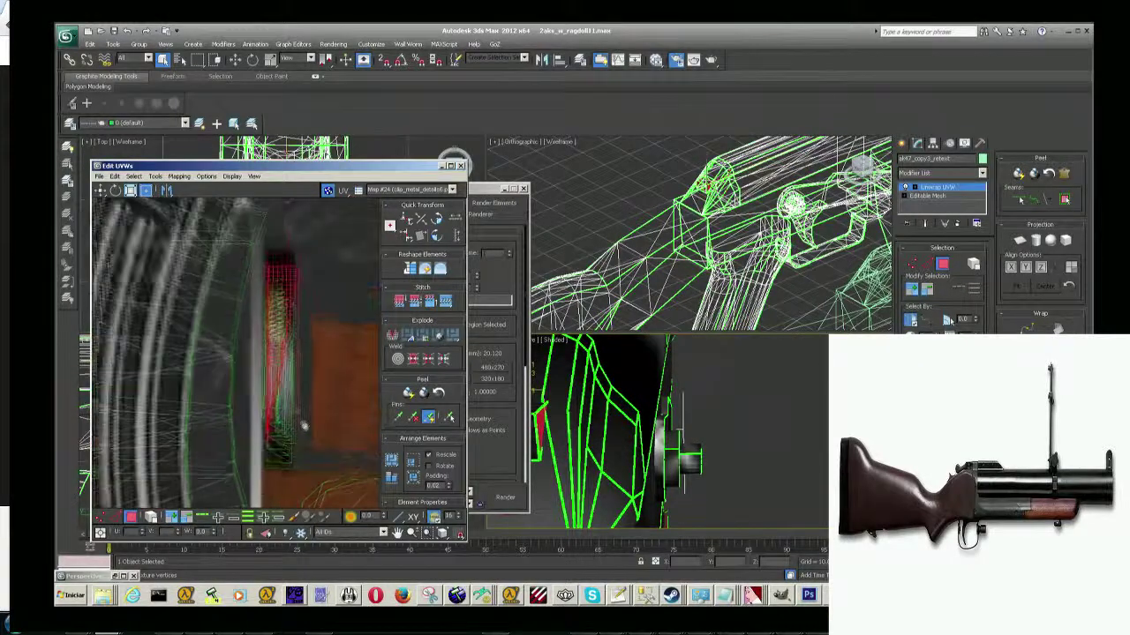
scroll(300, 441, "up", 1)
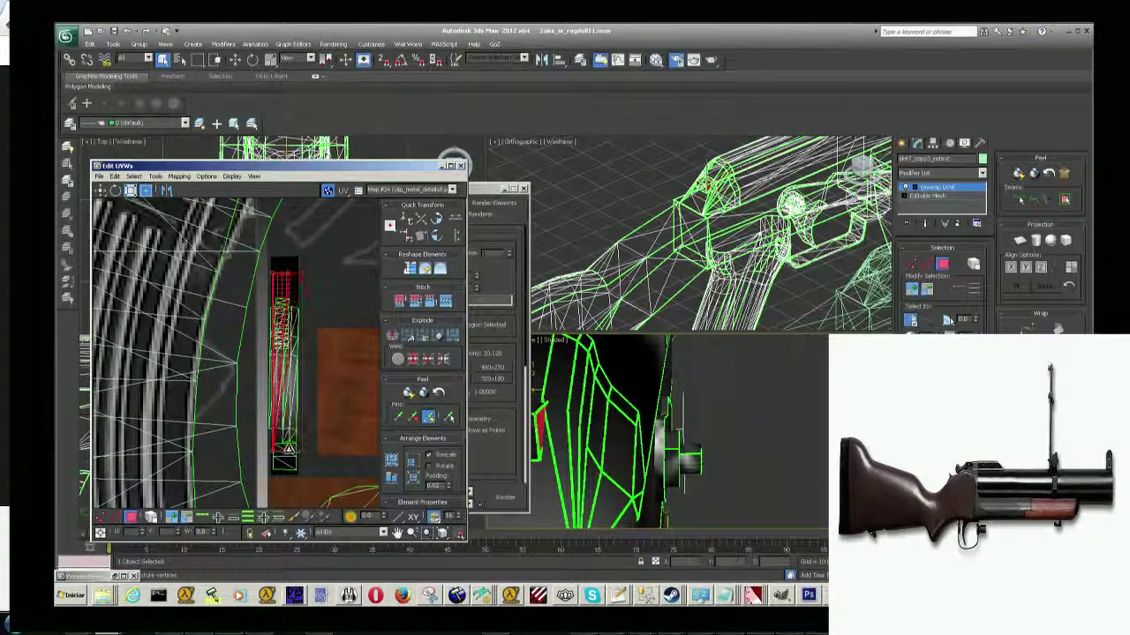
left_click_drag(287, 457, 296, 459)
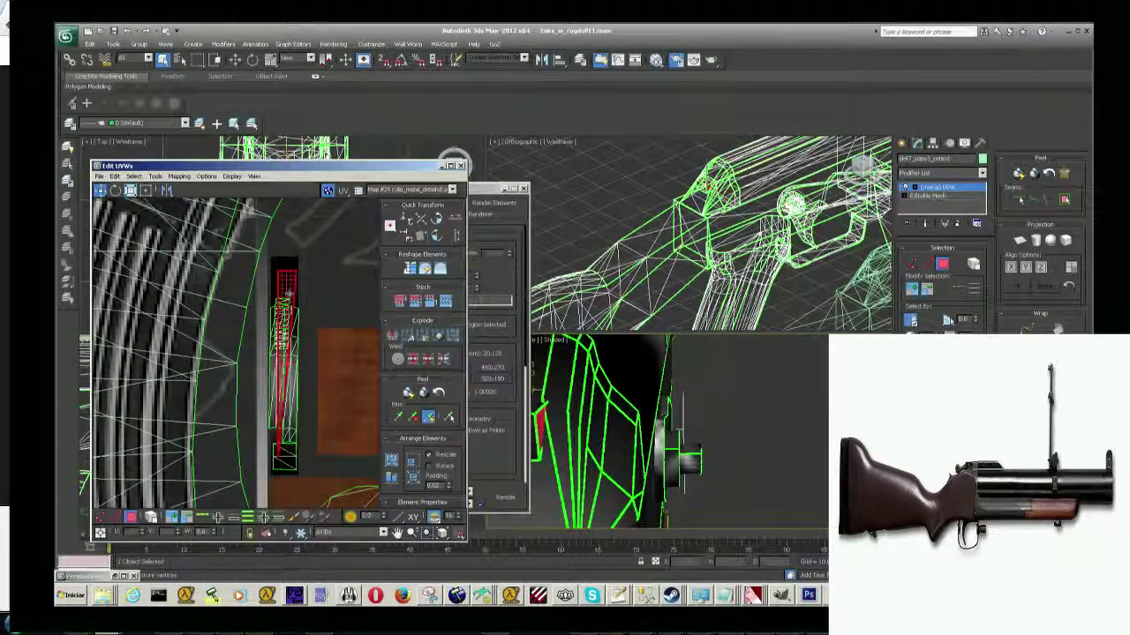
Deselect the UVs and orbit the shaded view until the whole AK rifle is visible.
left_click(611, 451)
mouse_move(610, 451)
middle_mouse_down("alt")
mouse_move(774, 441)
mouse_move(732, 426)
middle_mouse_up("alt")
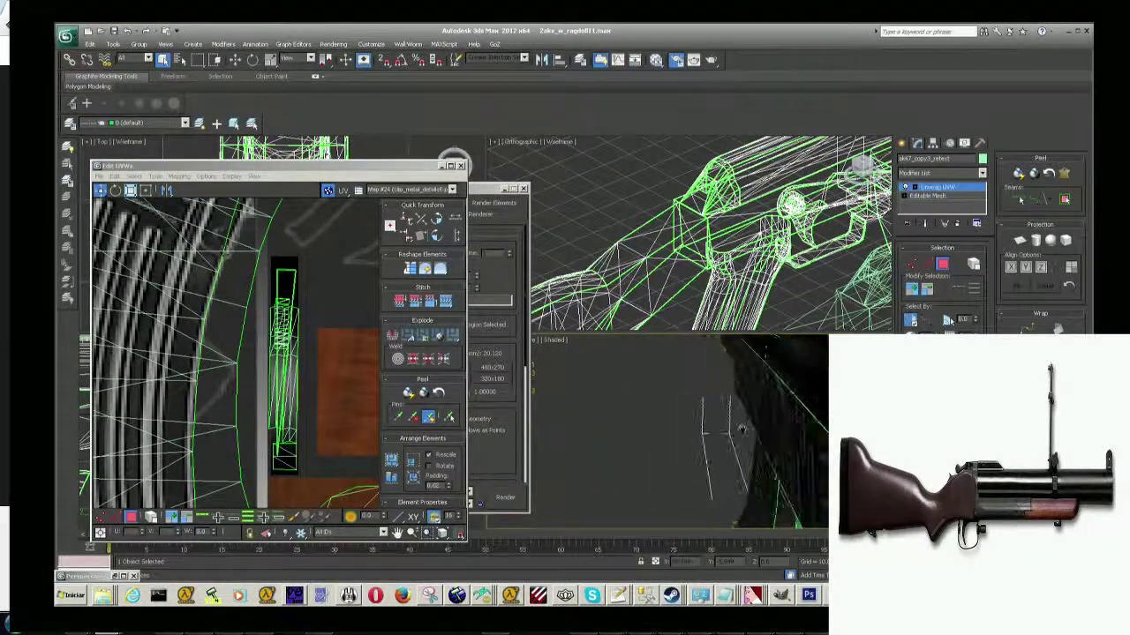
scroll(732, 427, "up", 2)
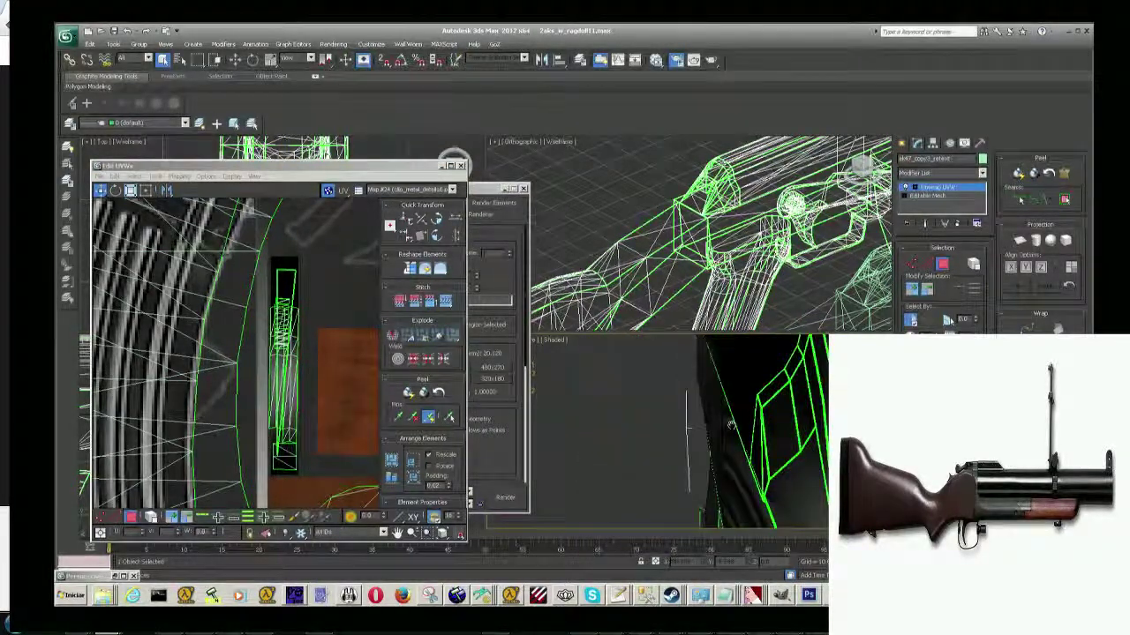
scroll(687, 428, "down", 5)
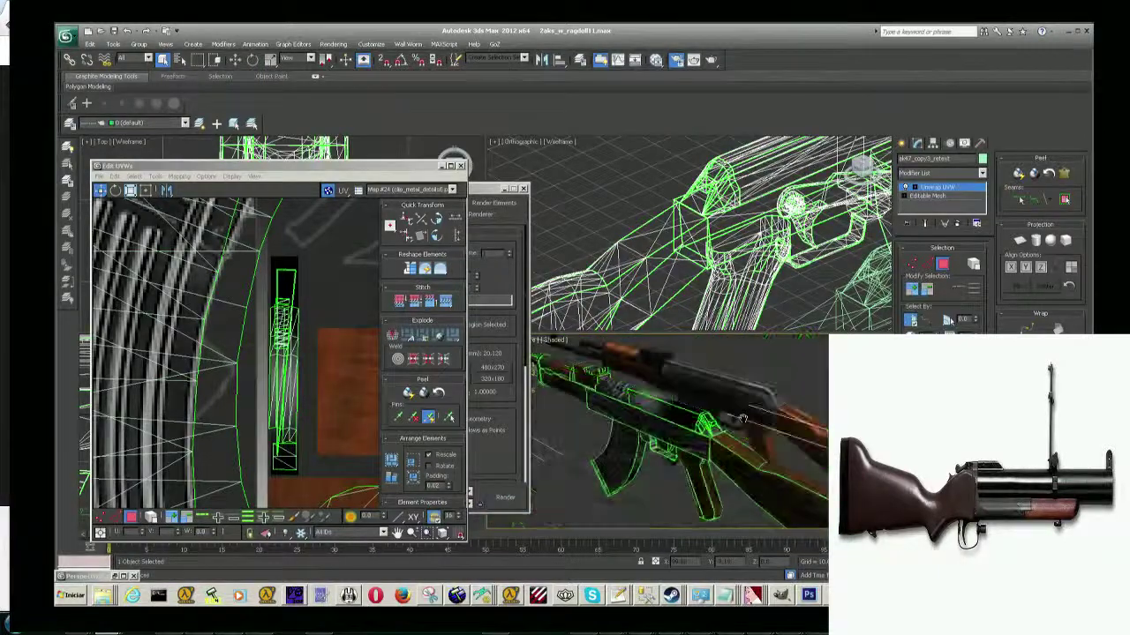
middle_click_drag(687, 428, 742, 420, "alt")
scroll(742, 419, "up", 3)
scroll(744, 422, "down", 3)
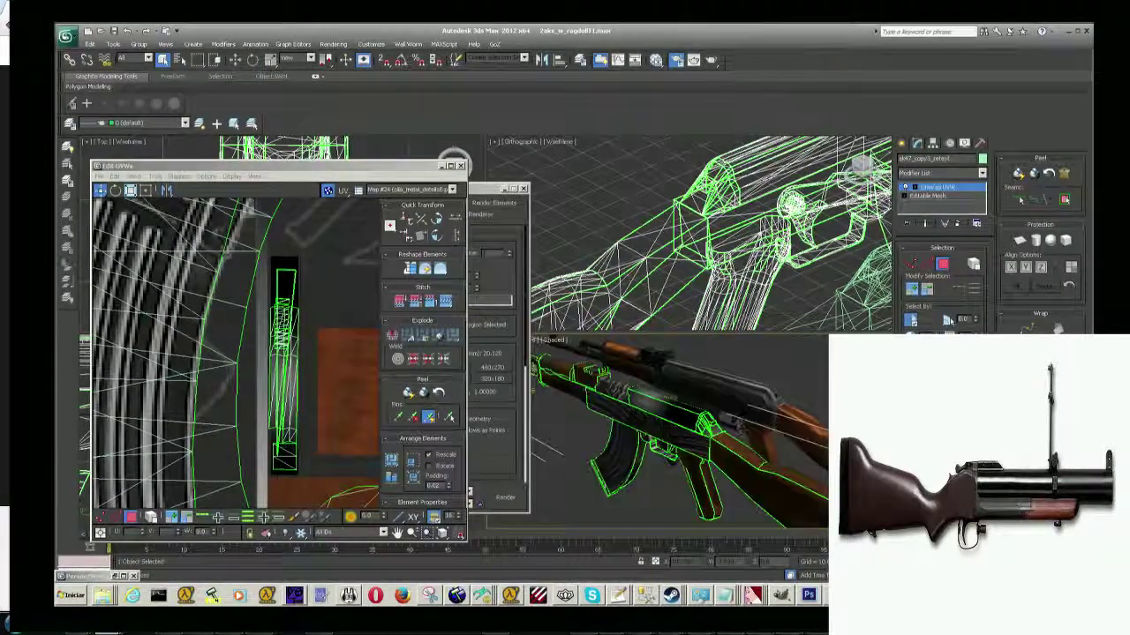
Select a strip of receiver faces and move its UV piece up over the metal texture.
left_click(680, 442)
left_click(679, 441)
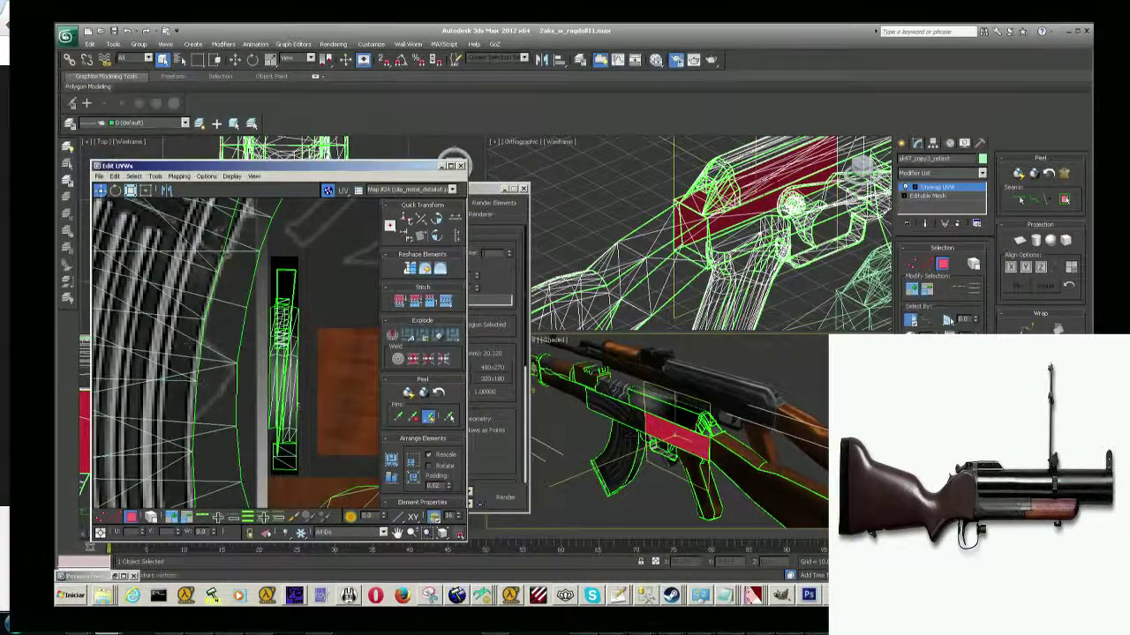
scroll(234, 428, "down", 3)
scroll(211, 371, "up", 3)
scroll(210, 372, "up", 3)
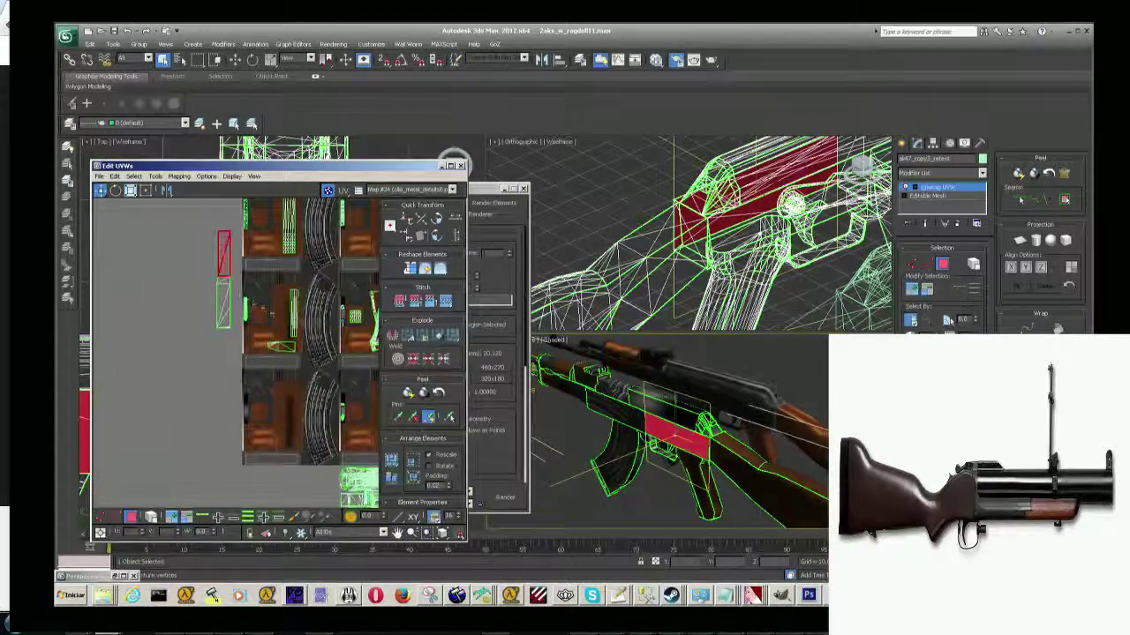
scroll(210, 371, "up", 3)
scroll(210, 372, "up", 2)
middle_click_drag(211, 371, 212, 508)
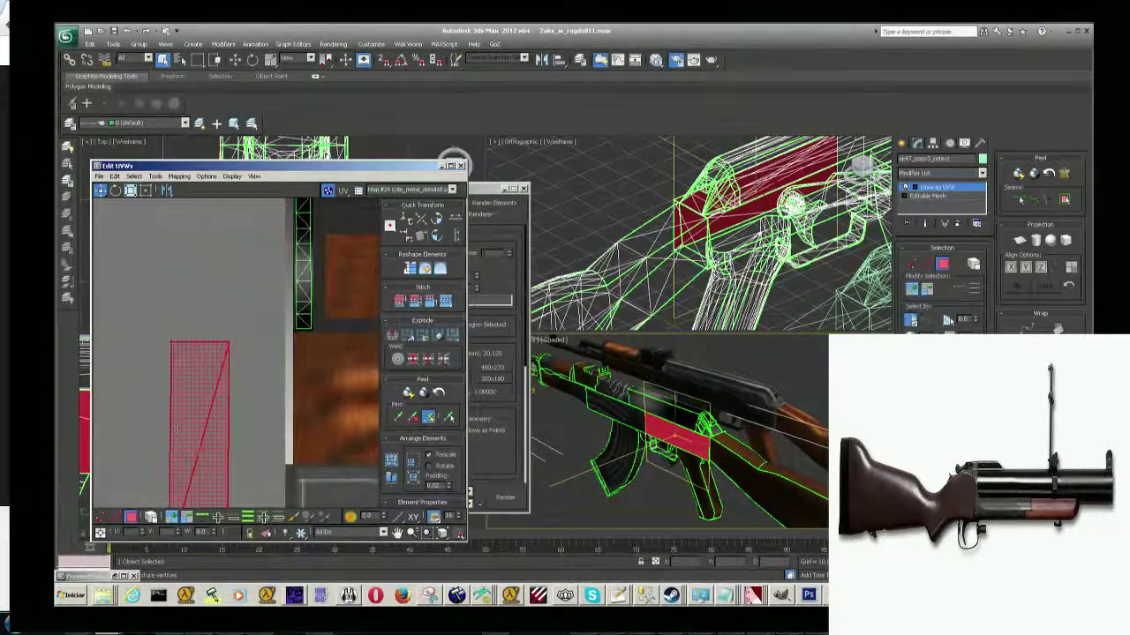
middle_click_drag(264, 379, 251, 332)
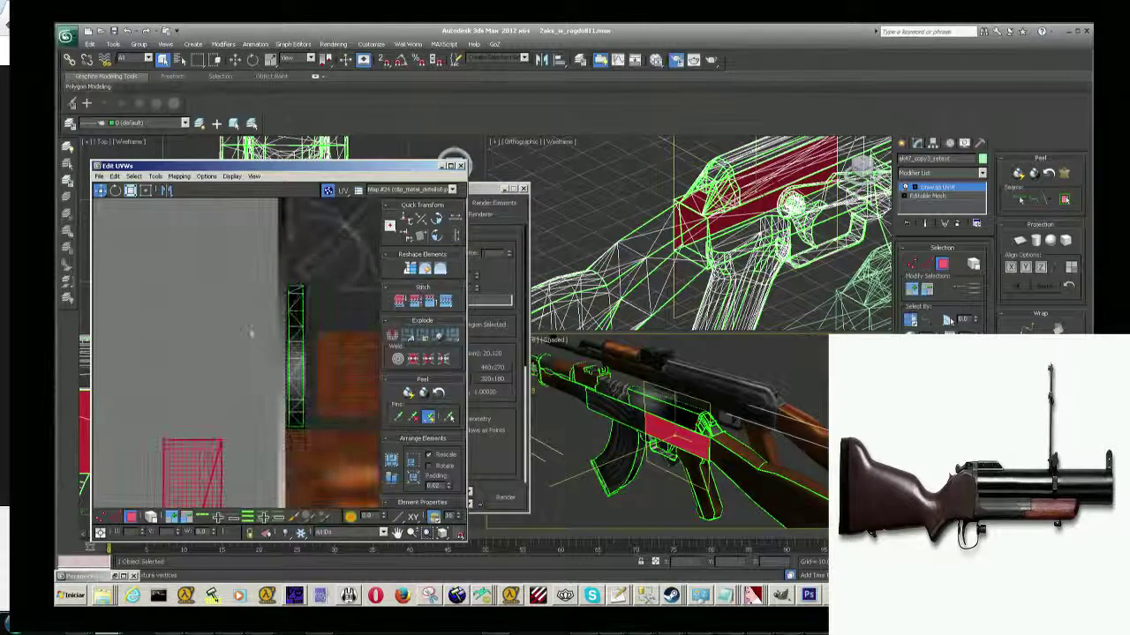
left_click_drag(191, 448, 218, 210)
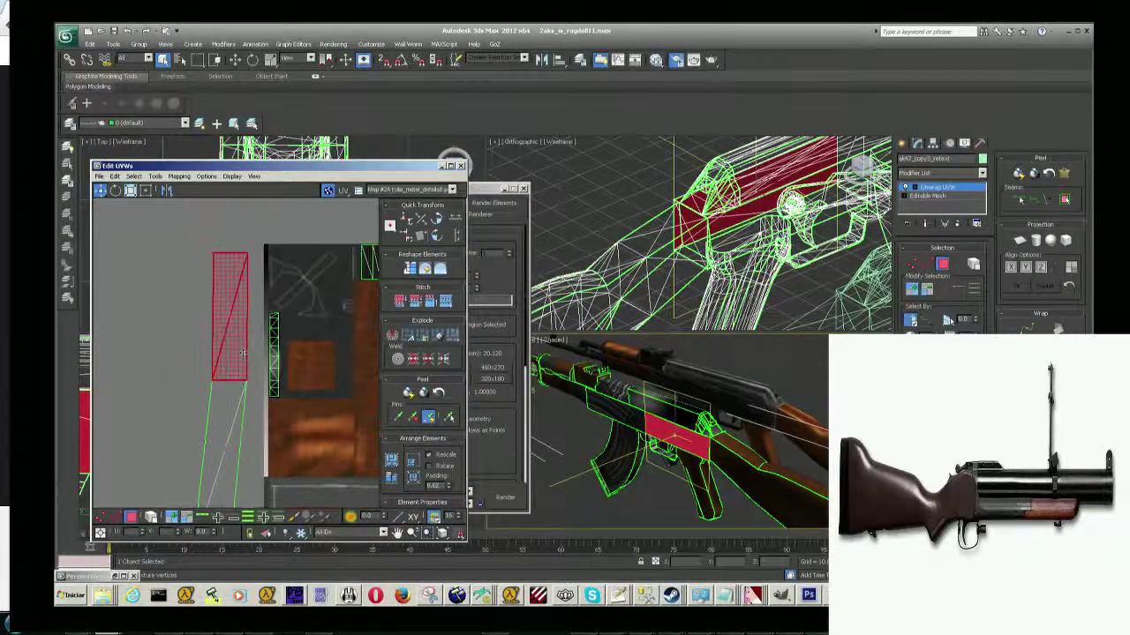
mouse_move(224, 207)
middle_mouse_down()
mouse_move(251, 369)
mouse_move(276, 429)
middle_mouse_up()
Add the lower UV piece and narrow the selection with the Freeform tool to fit the texture.
left_click(280, 502, "ctrl")
mouse_move(259, 384)
middle_mouse_down()
mouse_move(258, 269)
mouse_move(259, 384)
mouse_move(282, 424)
middle_mouse_up()
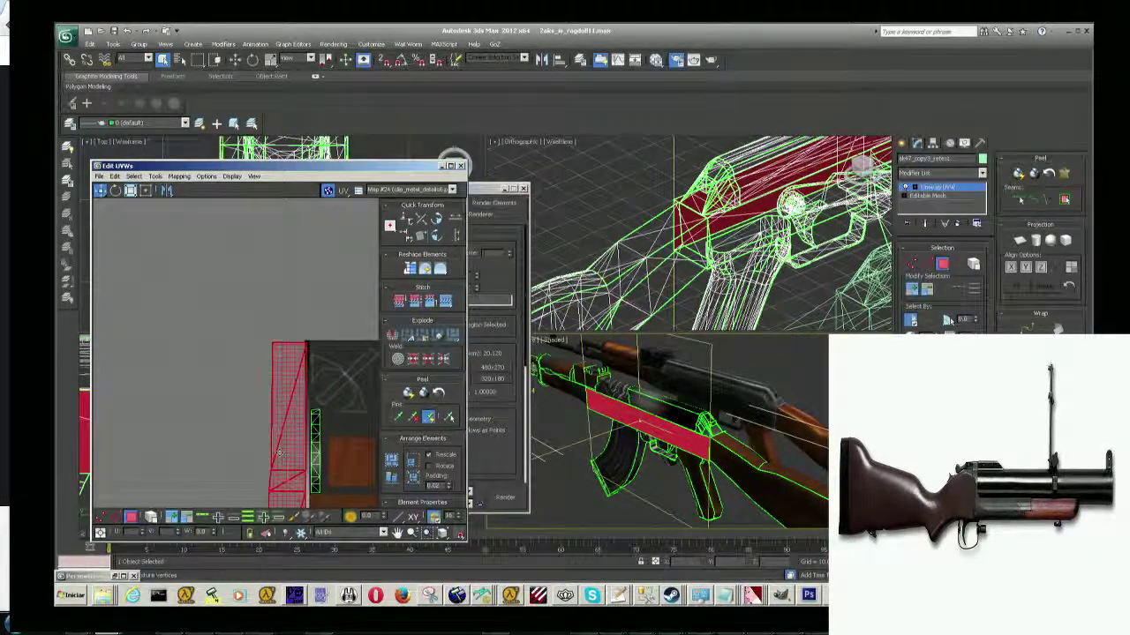
scroll(279, 452, "up", 2)
scroll(276, 424, "up", 2)
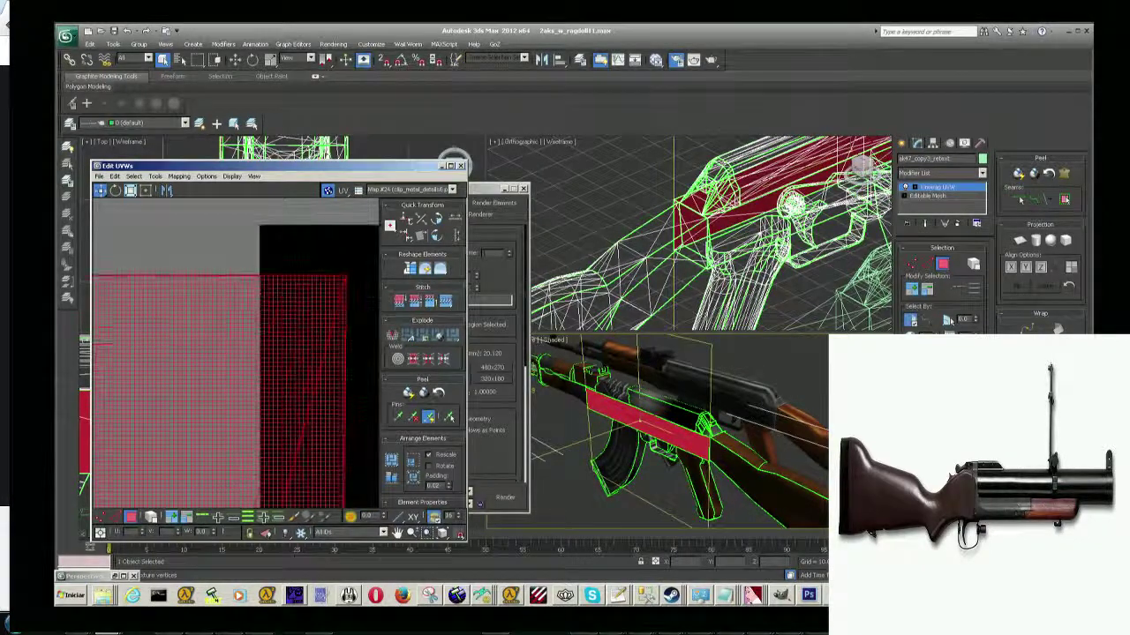
scroll(270, 388, "up", 2)
scroll(274, 362, "up", 1)
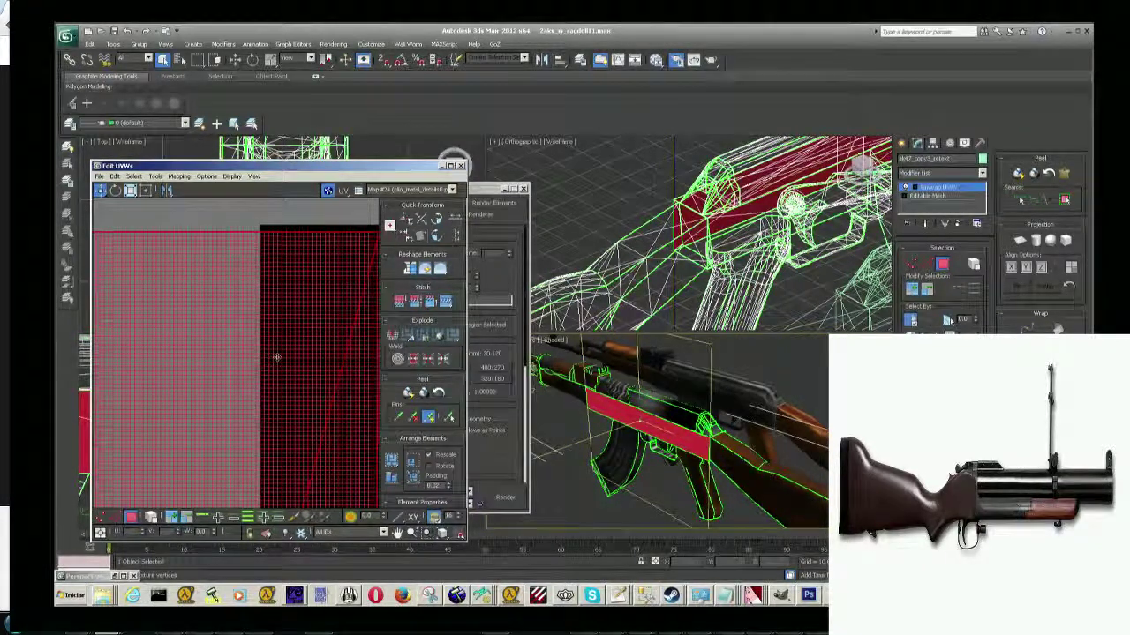
scroll(273, 354, "down", 2)
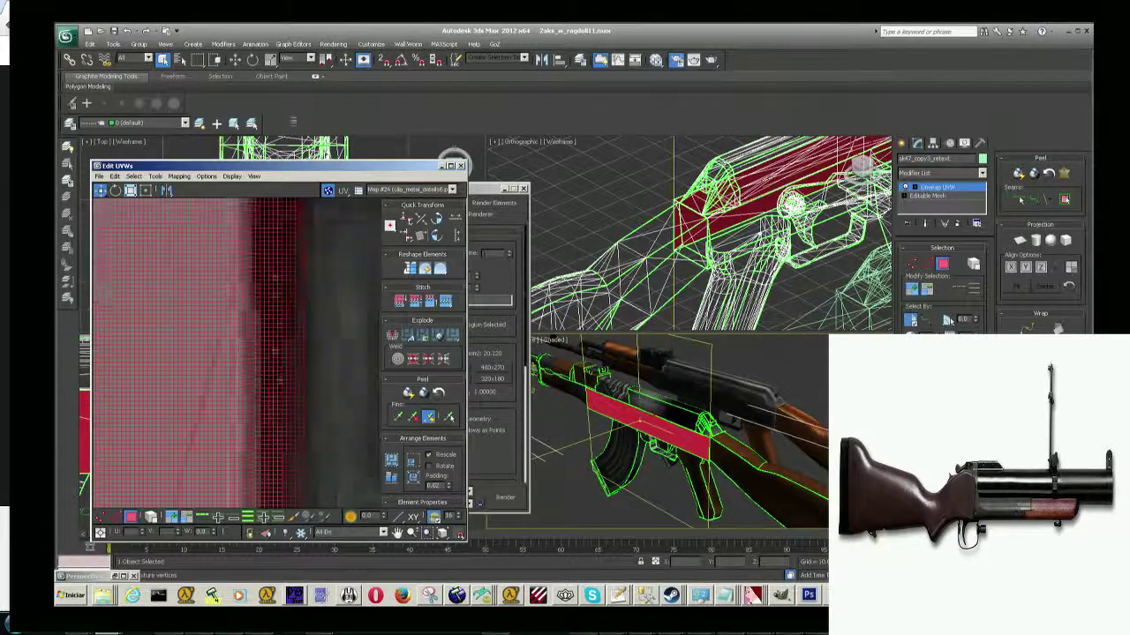
scroll(274, 355, "down", 2)
scroll(274, 353, "down", 3)
scroll(273, 353, "down", 1)
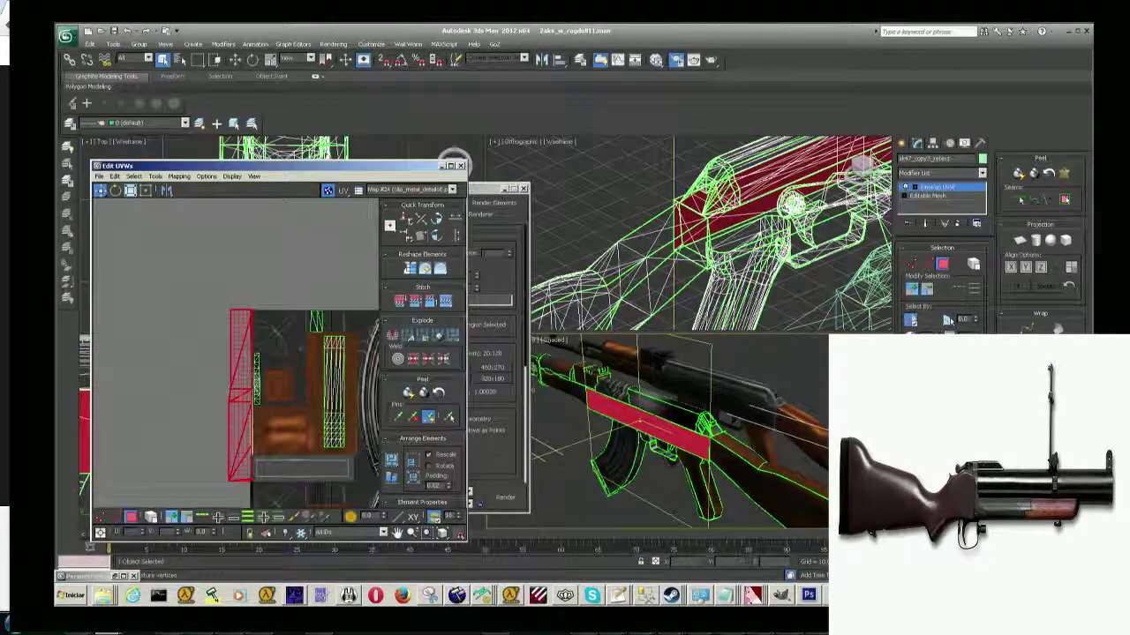
left_click(146, 191)
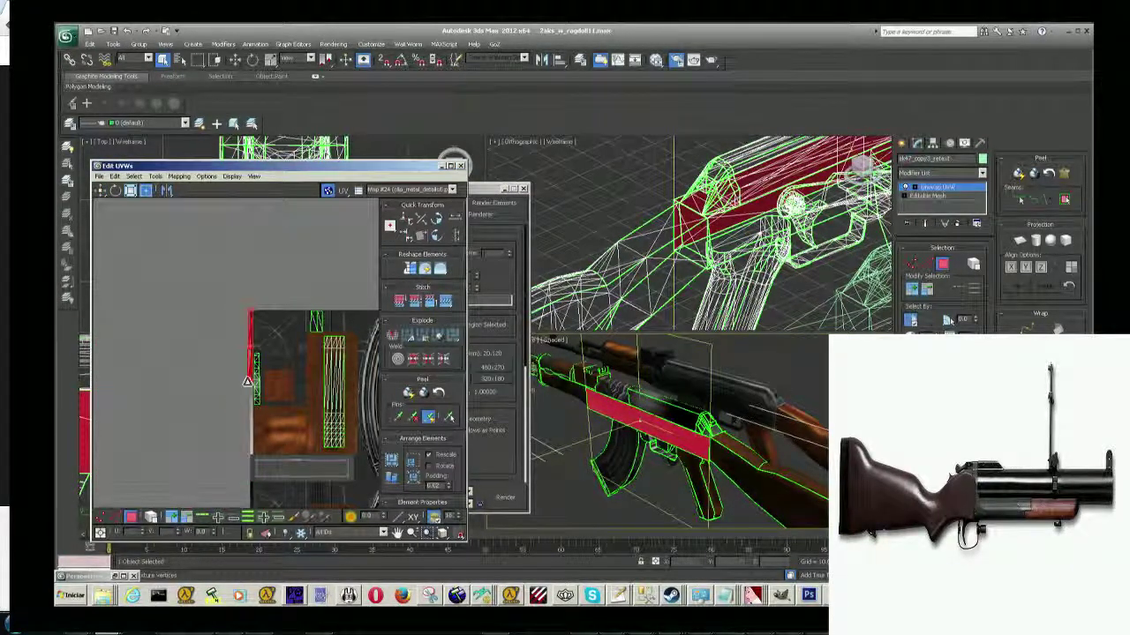
scroll(228, 481, "up", 2)
scroll(228, 481, "up", 2)
scroll(228, 481, "up", 2)
scroll(274, 388, "up", 1)
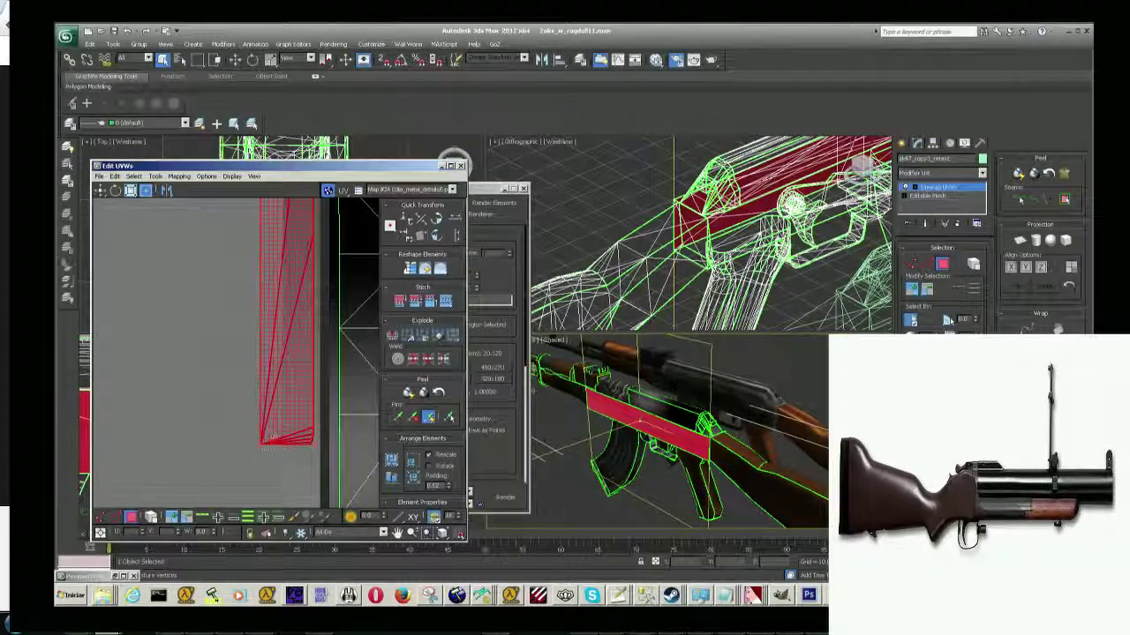
left_click_drag(258, 444, 280, 429)
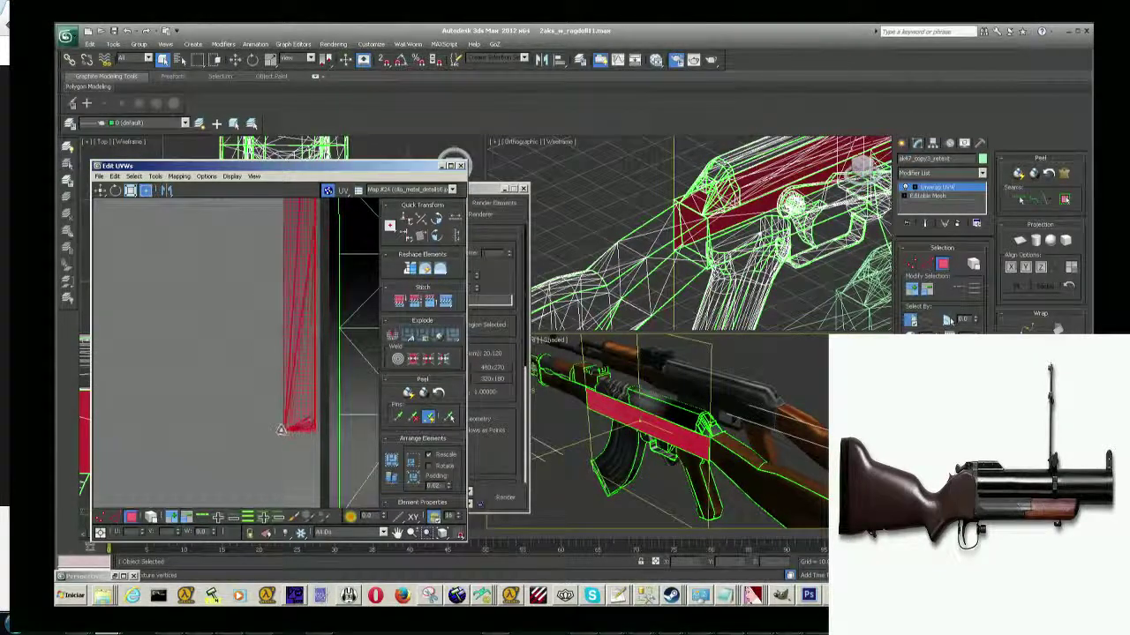
Clear the UV selection and orbit the model to show the whole gun.
middle_click_drag(350, 366, 248, 366)
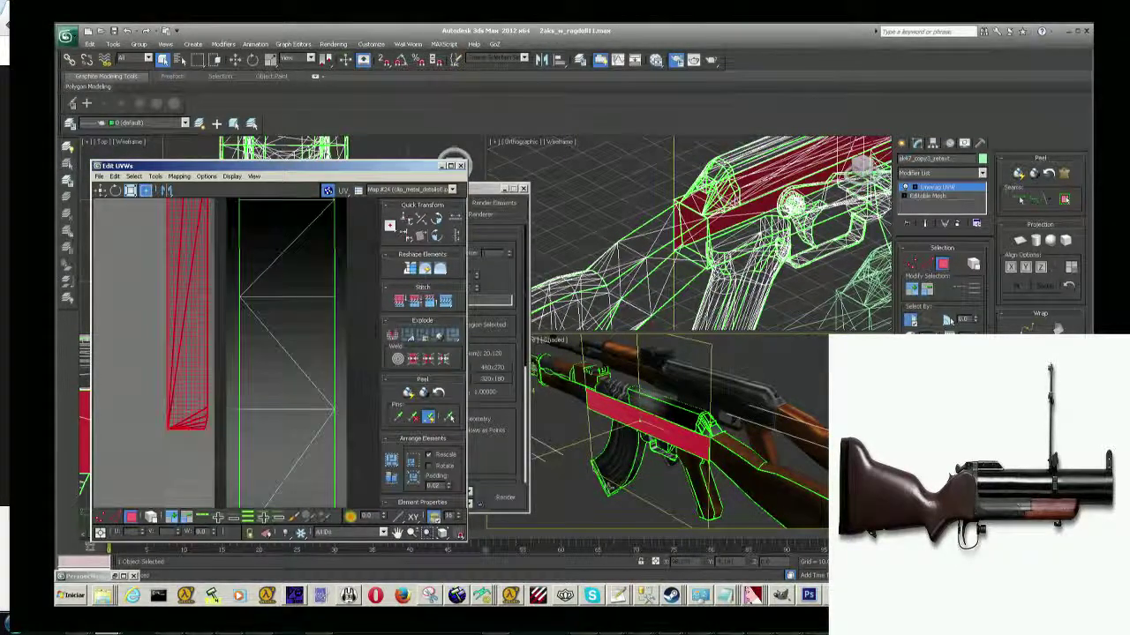
left_click(603, 441)
mouse_move(604, 441)
middle_mouse_down("alt")
mouse_move(617, 453)
mouse_move(564, 428)
middle_mouse_up("alt")
scroll(603, 442, "up", 2)
scroll(603, 441, "up", 3)
scroll(603, 442, "down", 3)
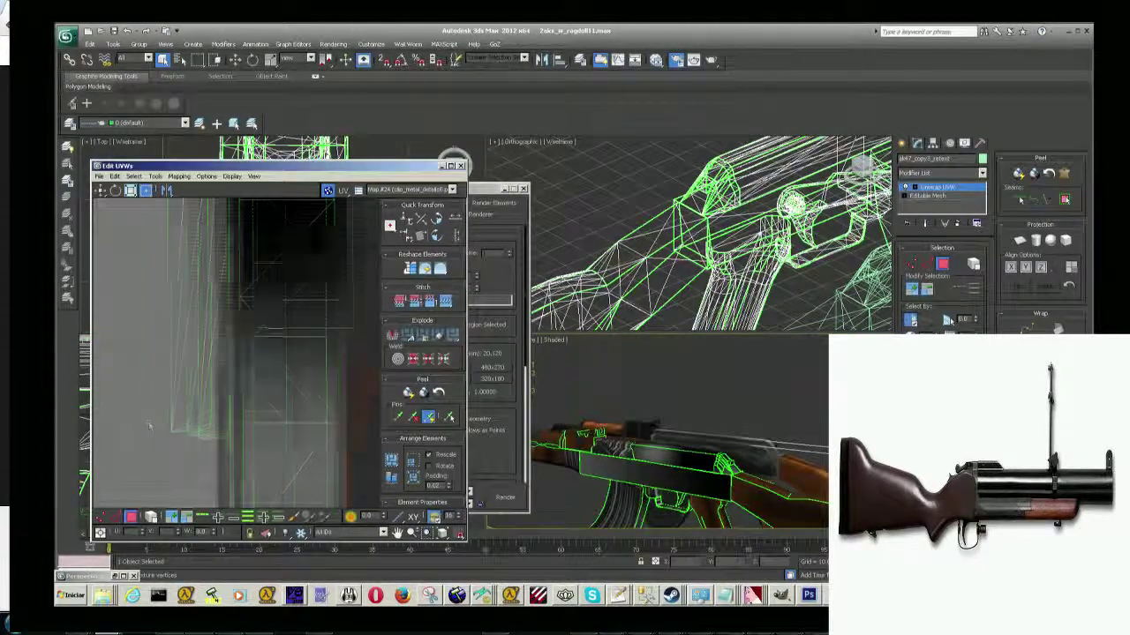
scroll(218, 359, "down", 3)
Select another receiver face strip and shorten its UV strip to fit the metal texture.
left_click(219, 359)
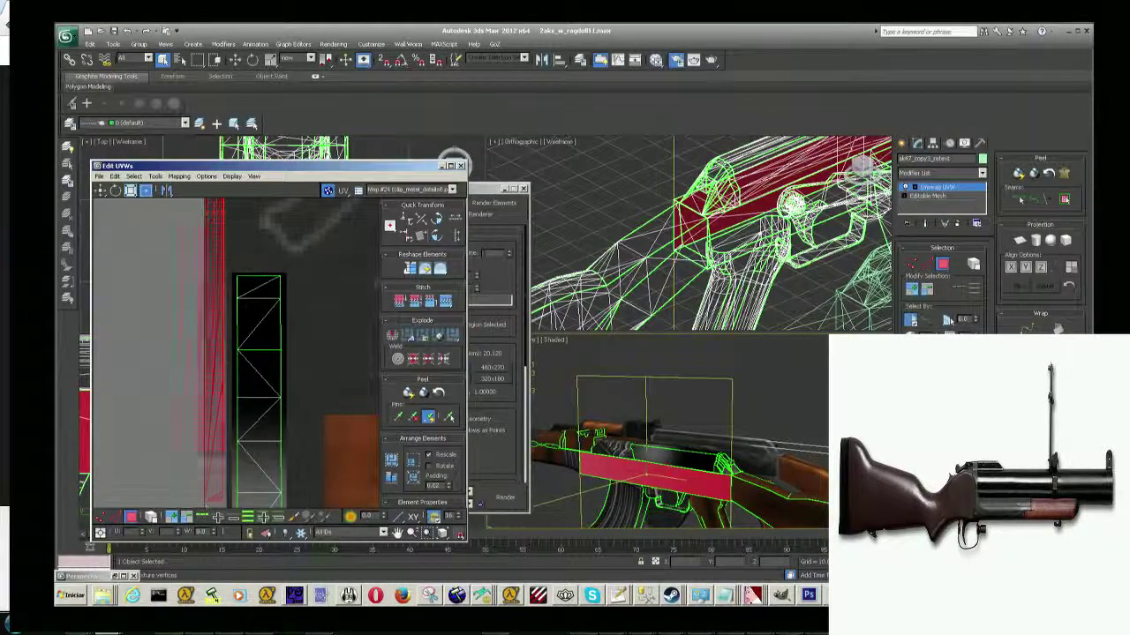
left_click_drag(204, 502, 208, 295)
scroll(204, 262, "up", 5)
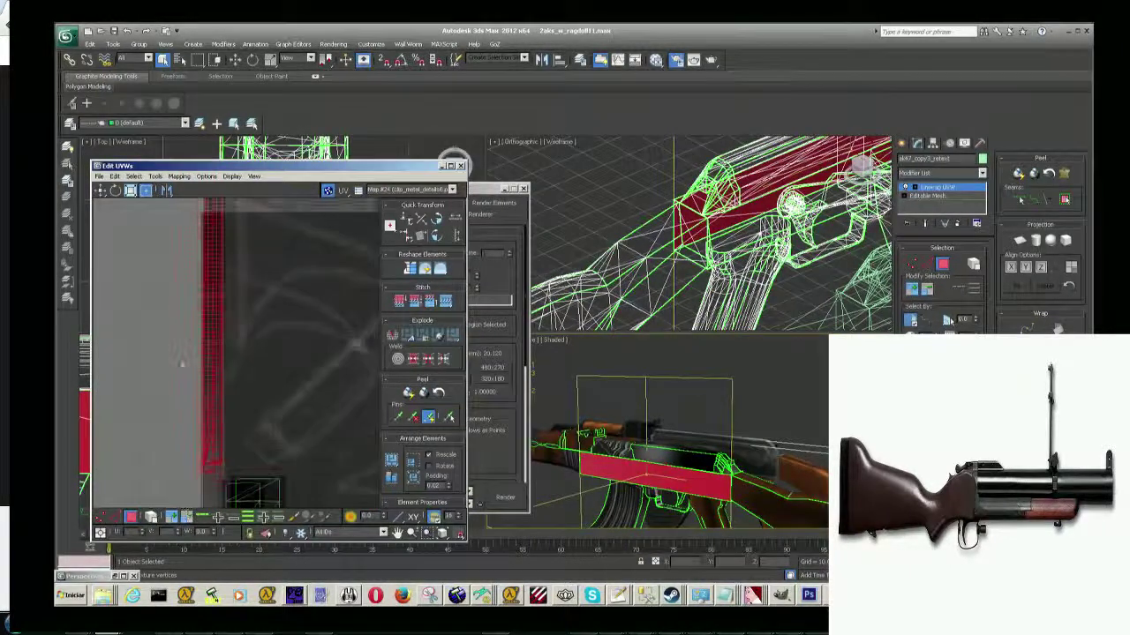
left_click(221, 353)
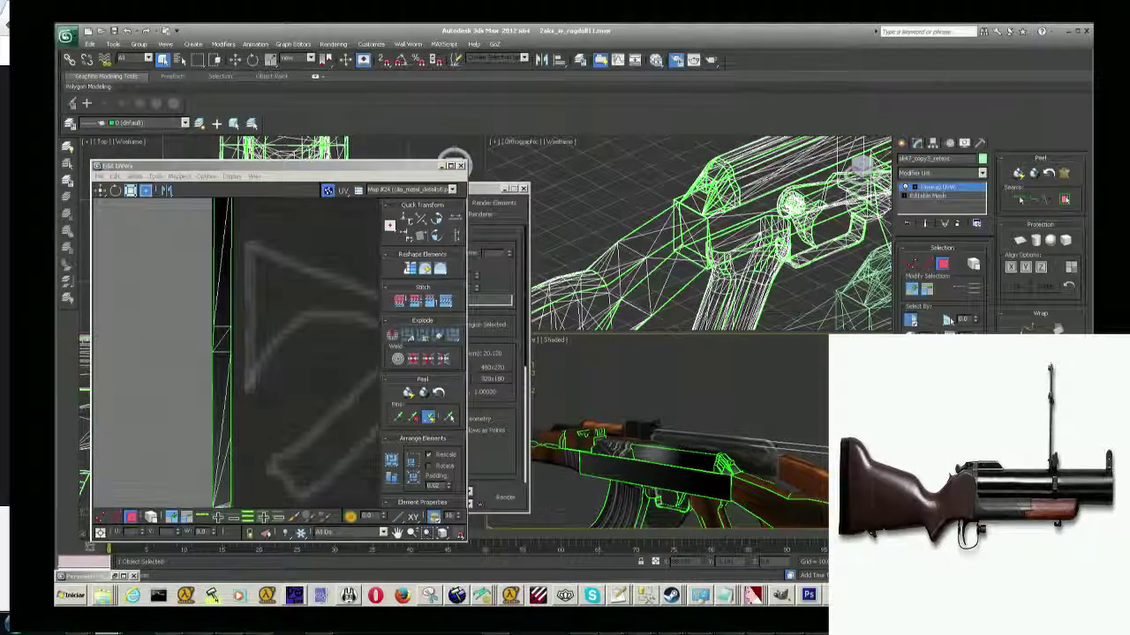
scroll(203, 430, "down", 3)
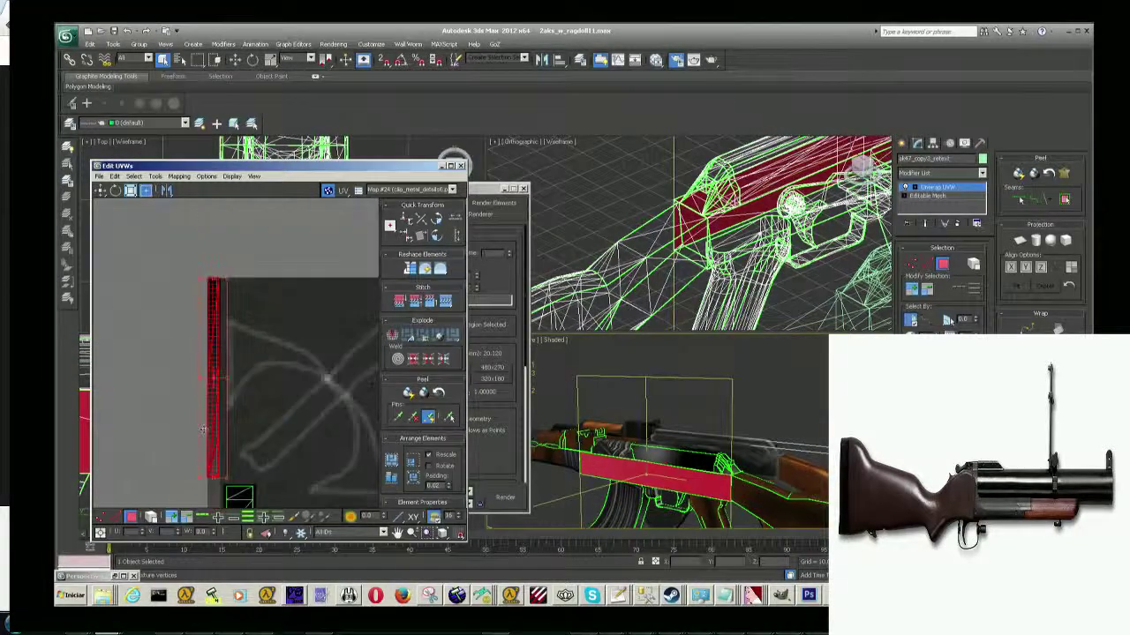
left_click_drag(198, 479, 201, 357)
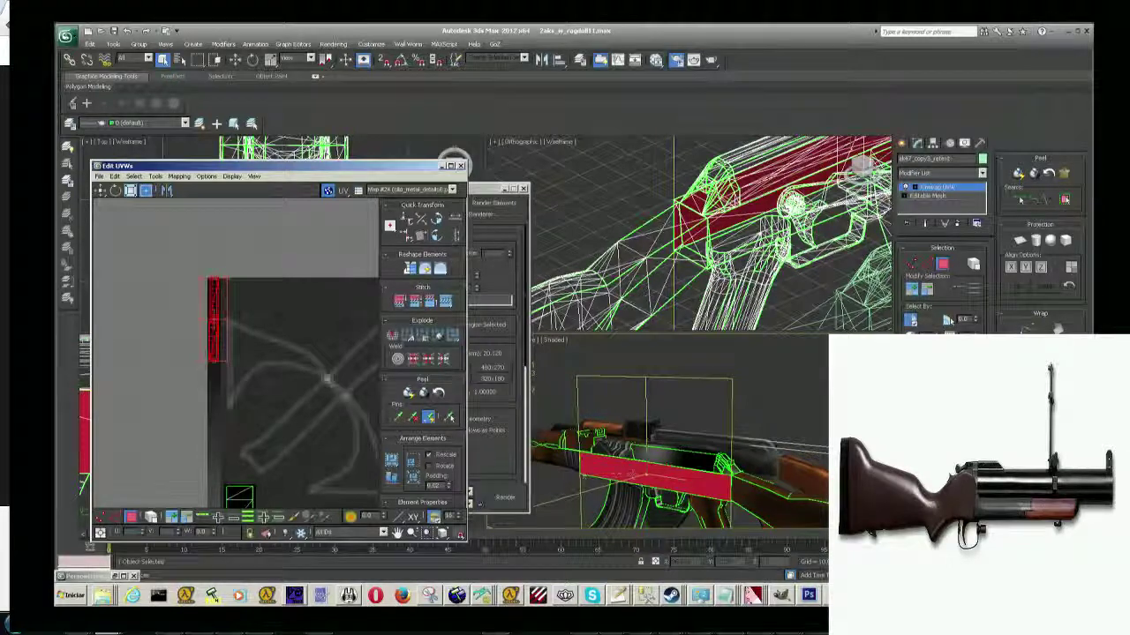
Clear the face selection and orbit the rifle to check the texture mapping.
key("ctrl+d")
mouse_move(679, 432)
middle_mouse_down("alt")
mouse_move(732, 440)
mouse_move(676, 446)
middle_mouse_up("alt")
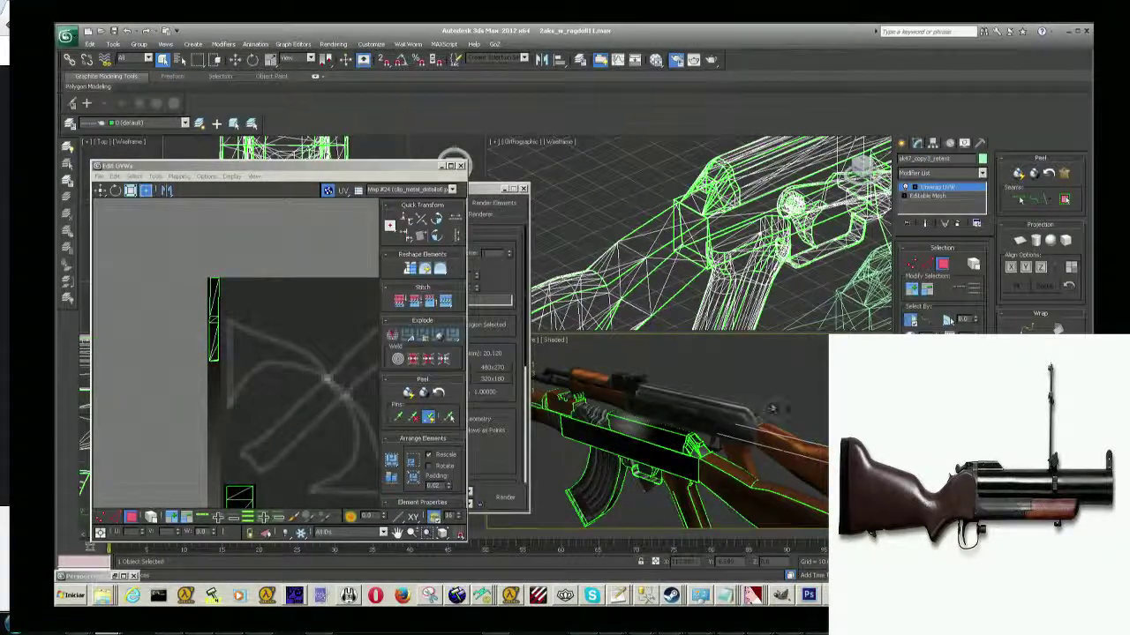
mouse_move(771, 408)
middle_mouse_down("alt")
mouse_move(625, 423)
mouse_move(761, 430)
mouse_move(813, 446)
mouse_move(765, 432)
middle_mouse_up("alt")
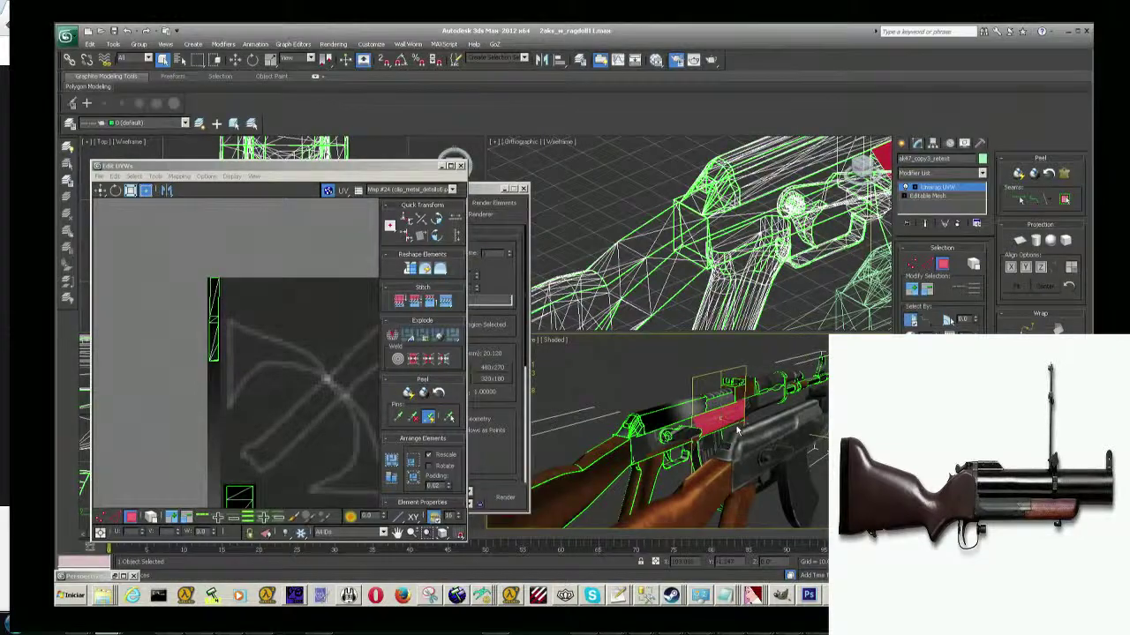
Frame the selected faces and bring Edit UVWs in front of Render Setup to view the UVs.
key("z")
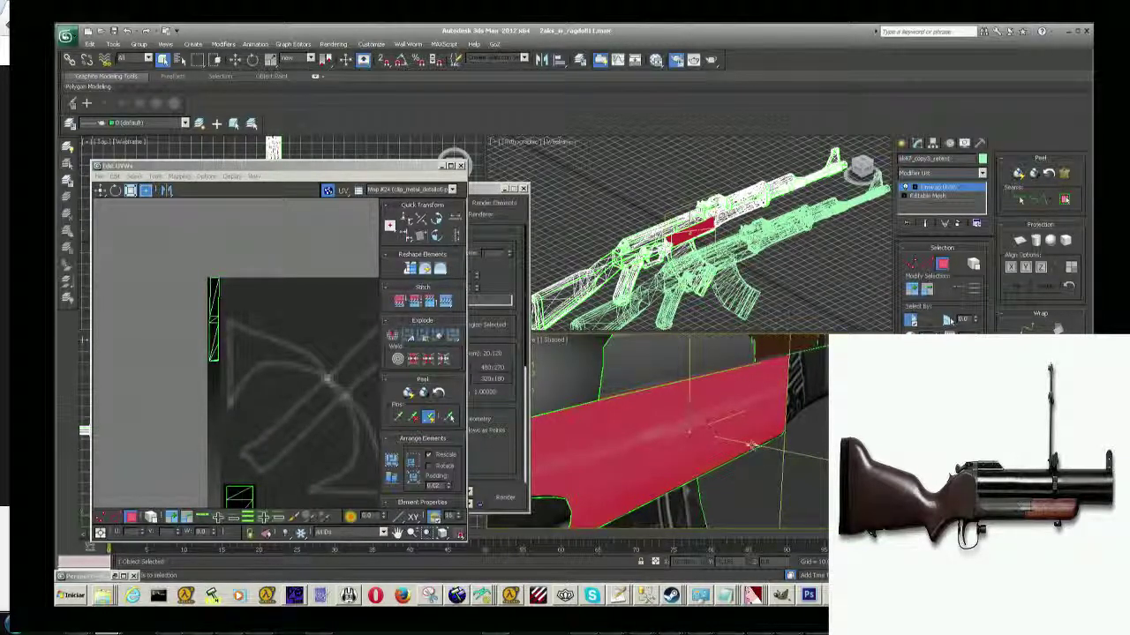
left_click(513, 445)
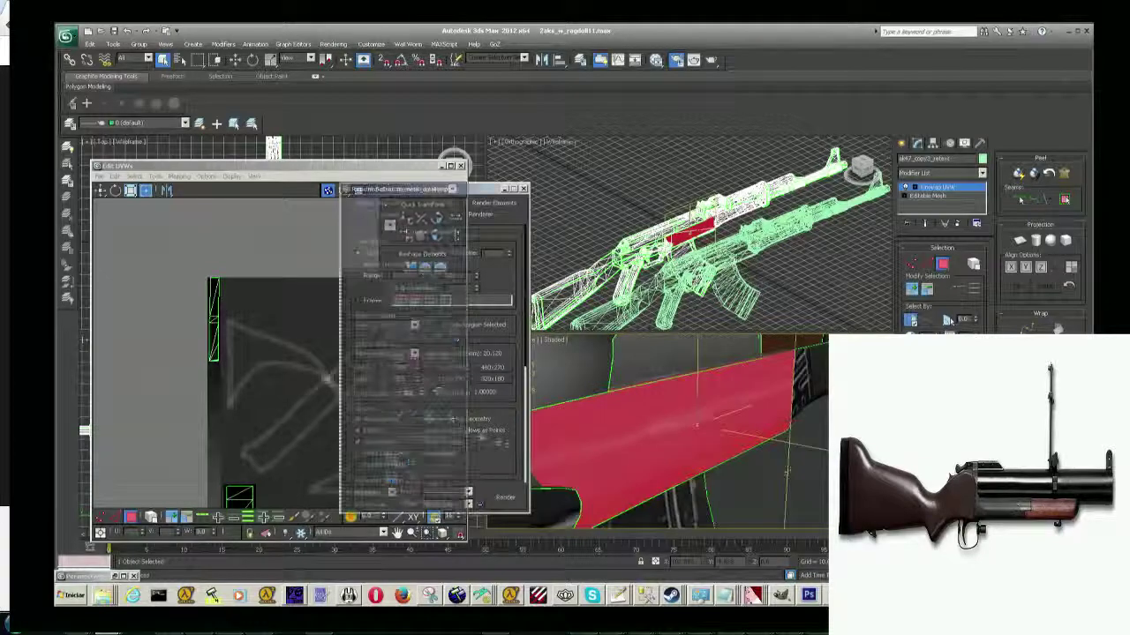
scroll(670, 432, "down", 5)
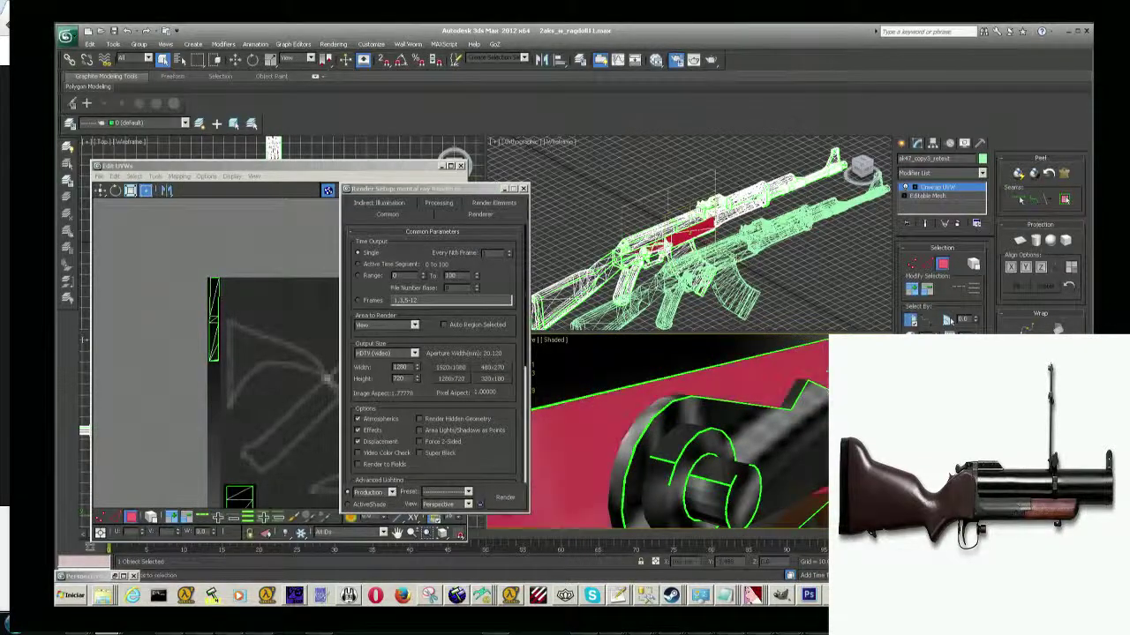
scroll(632, 481, "up", 4)
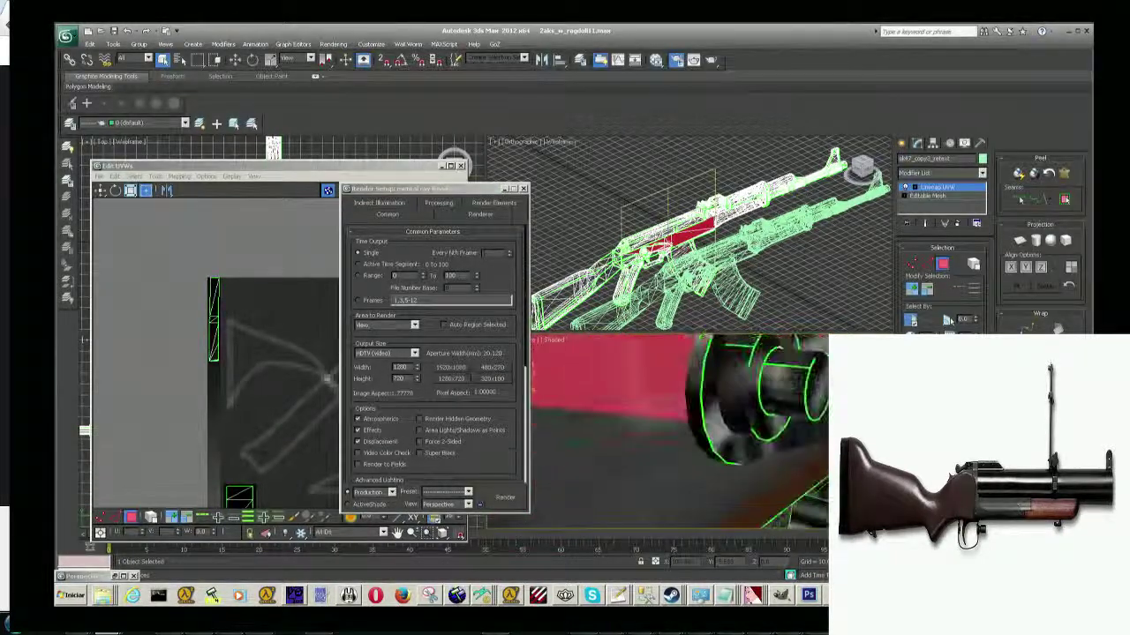
scroll(632, 481, "down", 4)
scroll(678, 455, "down", 2)
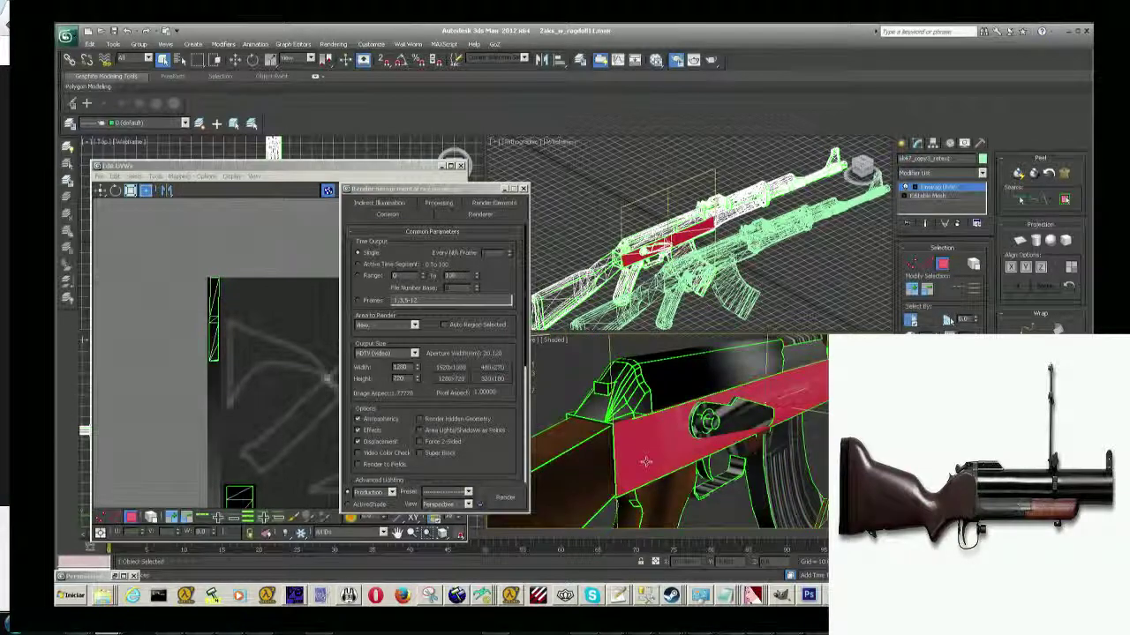
scroll(692, 446, "up", 2)
scroll(670, 459, "up", 2)
scroll(644, 476, "up", 1)
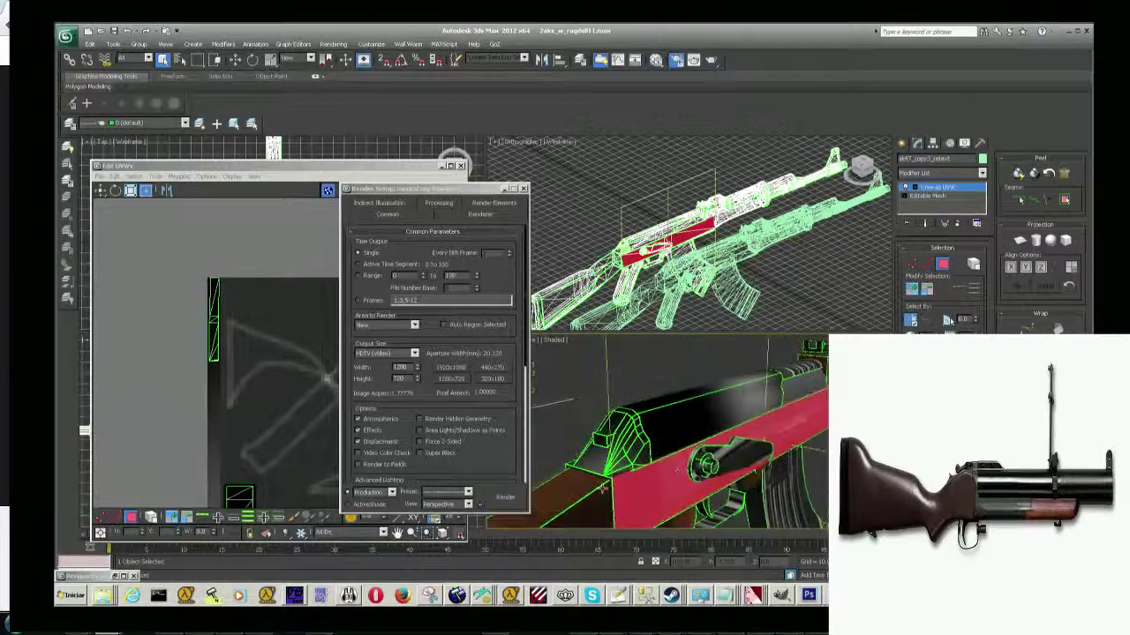
scroll(617, 495, "up", 2)
scroll(615, 494, "down", 3)
scroll(615, 494, "down", 2)
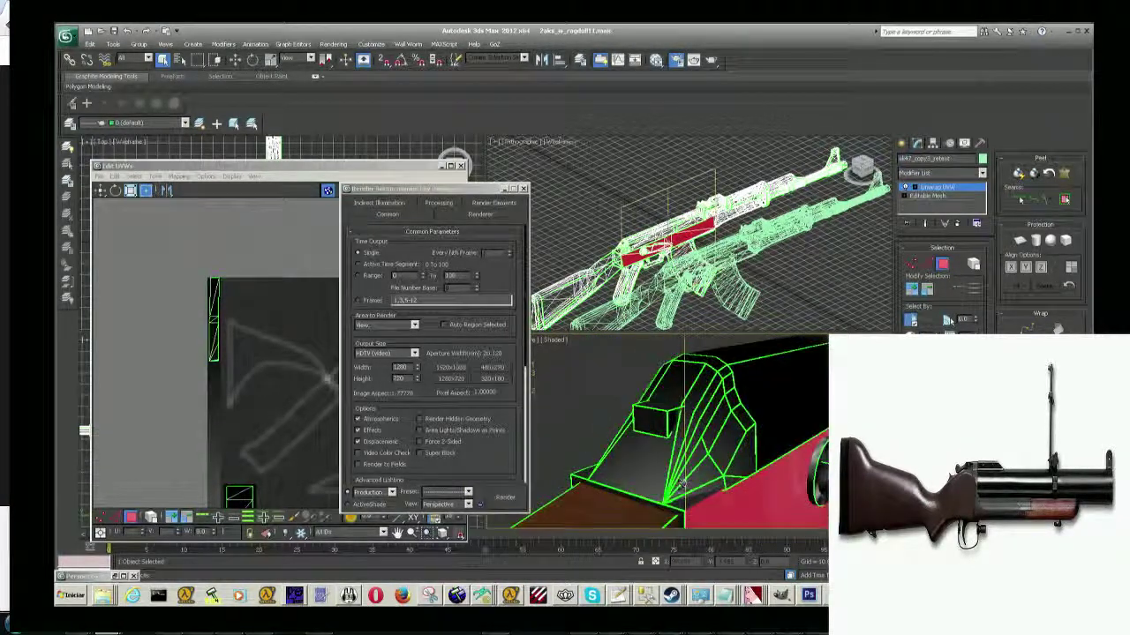
scroll(615, 494, "up", 4)
scroll(616, 494, "down", 2)
Apply Flatten Mapping with default settings to the red strip of rifle faces.
left_click(265, 415)
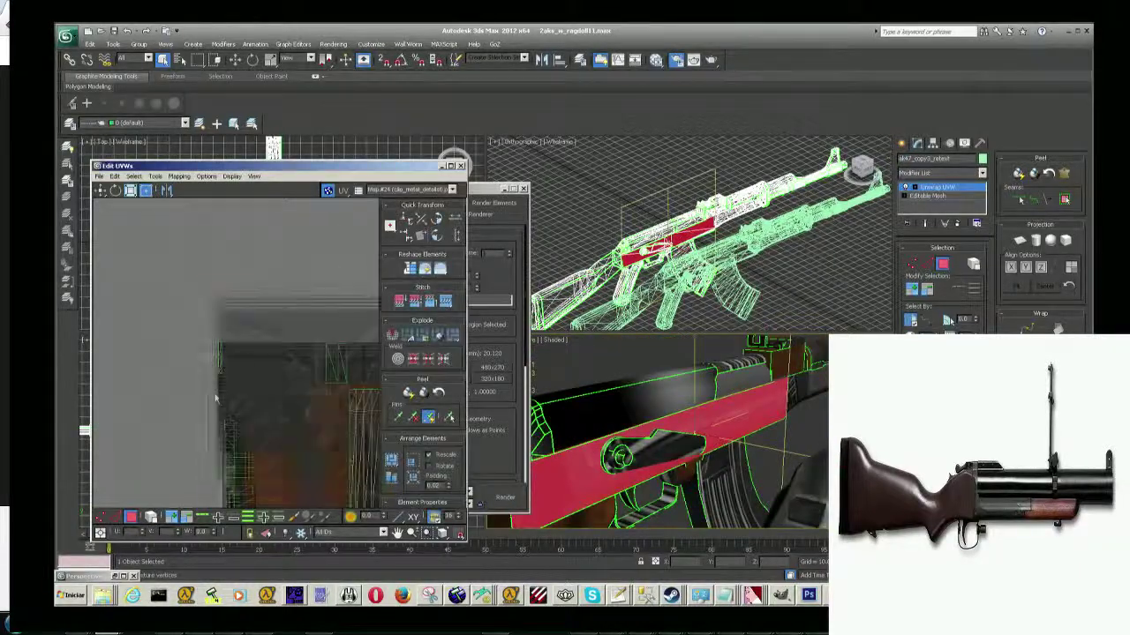
middle_click_drag(265, 415, 159, 265)
scroll(159, 265, "up", 4)
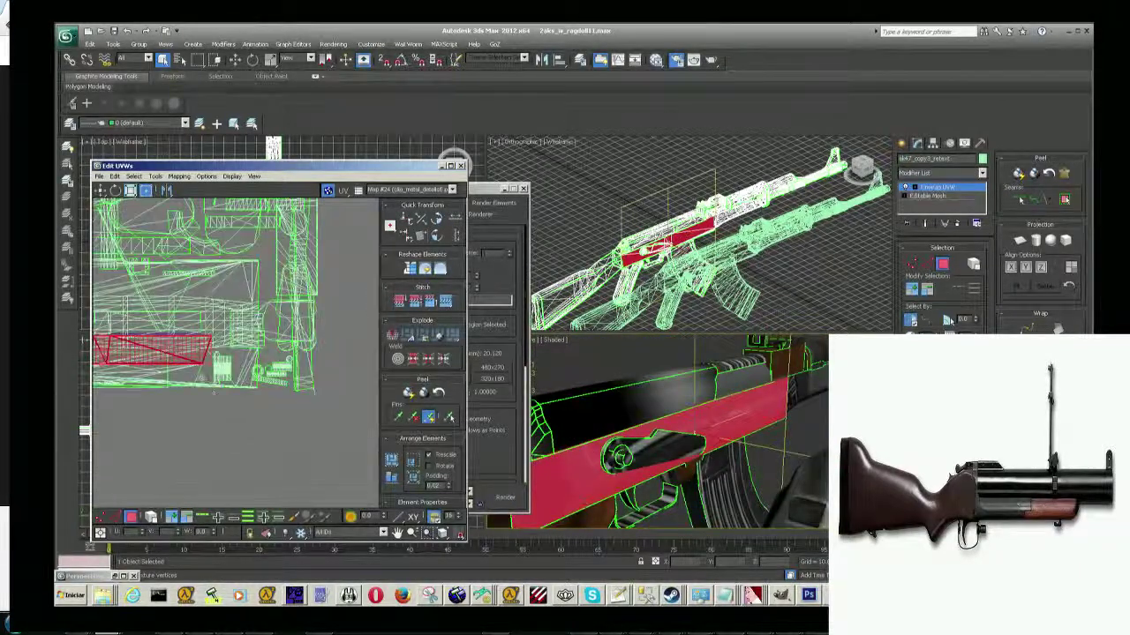
middle_click_drag(297, 411, 229, 411)
scroll(297, 465, "down", 3)
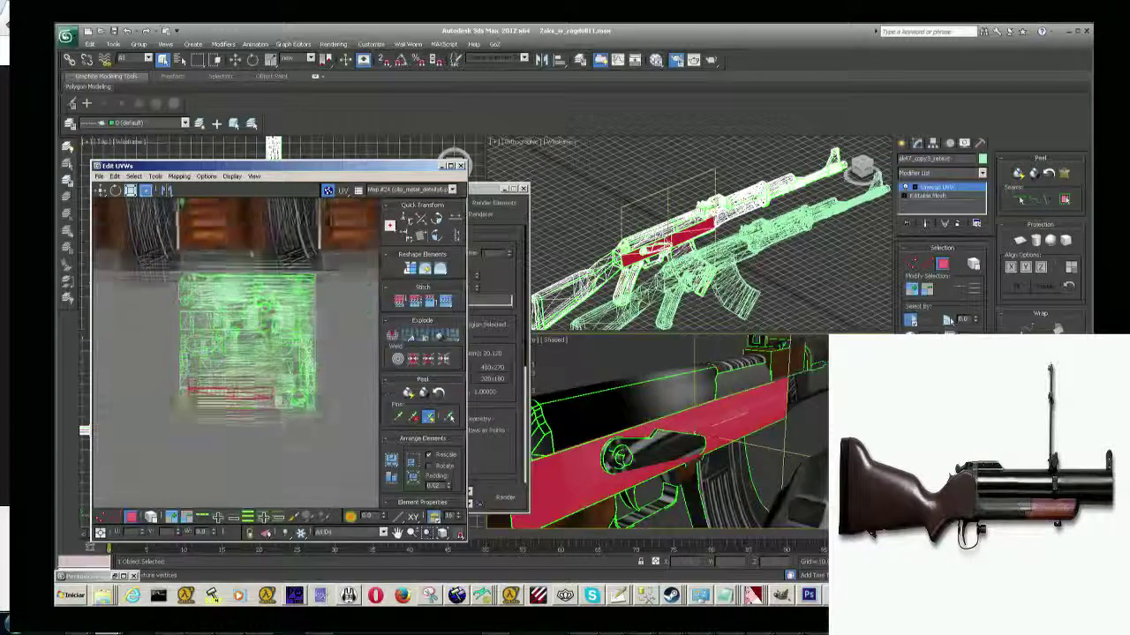
scroll(296, 464, "down", 2)
scroll(296, 464, "down", 2)
left_click(180, 176)
left_click(196, 188)
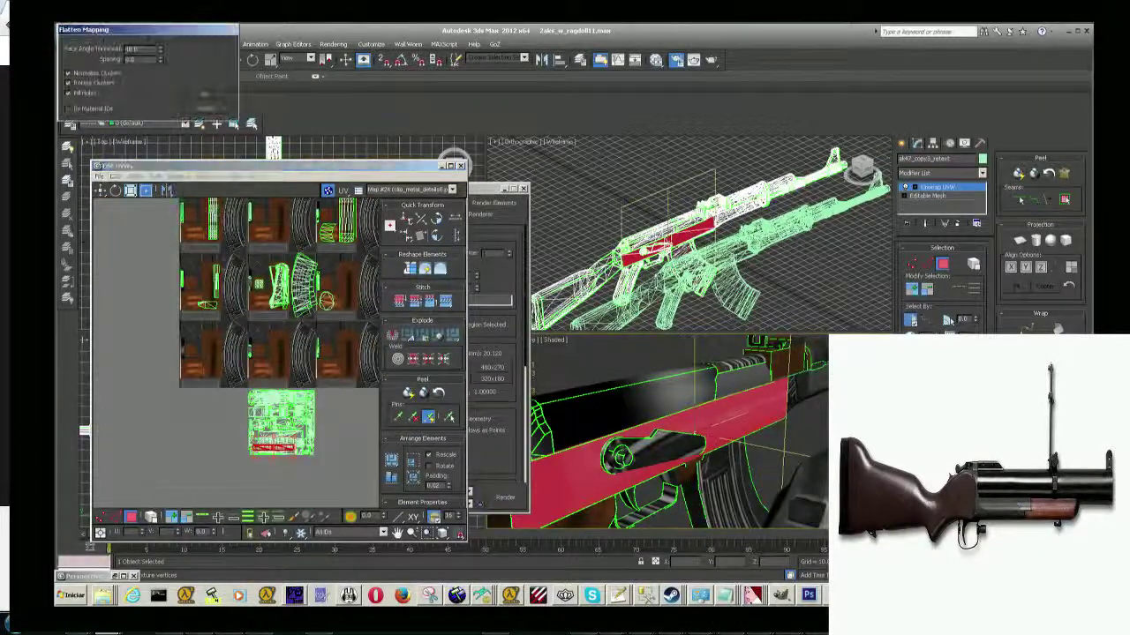
left_click(211, 101)
Zoom and pan around the newly flattened red UV shell to inspect its layout.
scroll(279, 356, "up", 3)
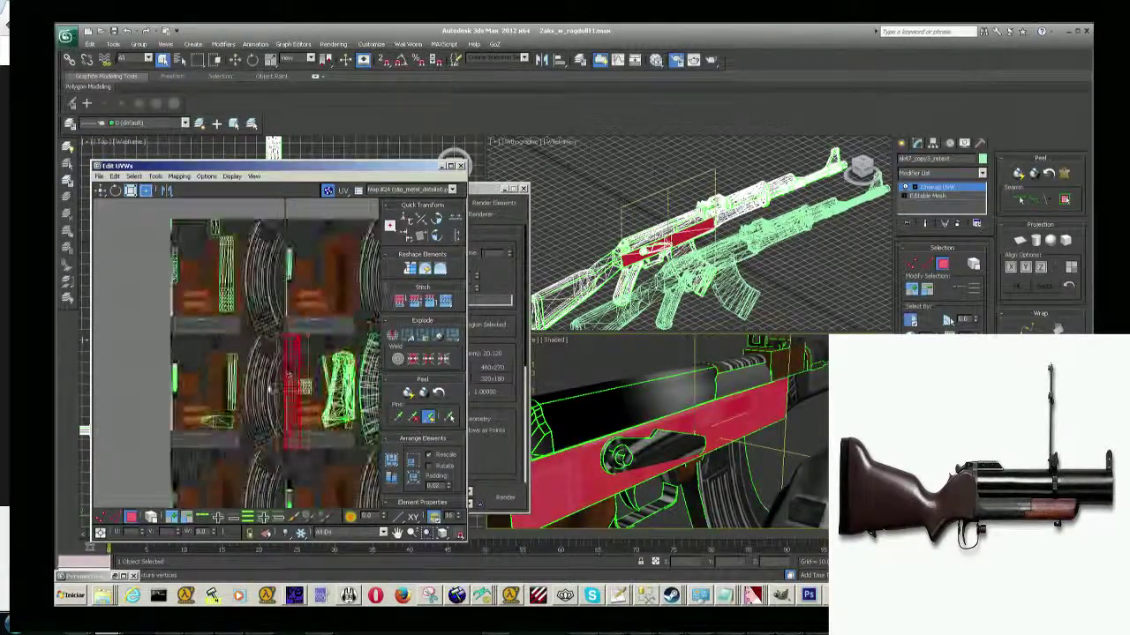
scroll(288, 374, "up", 2)
scroll(300, 371, "up", 2)
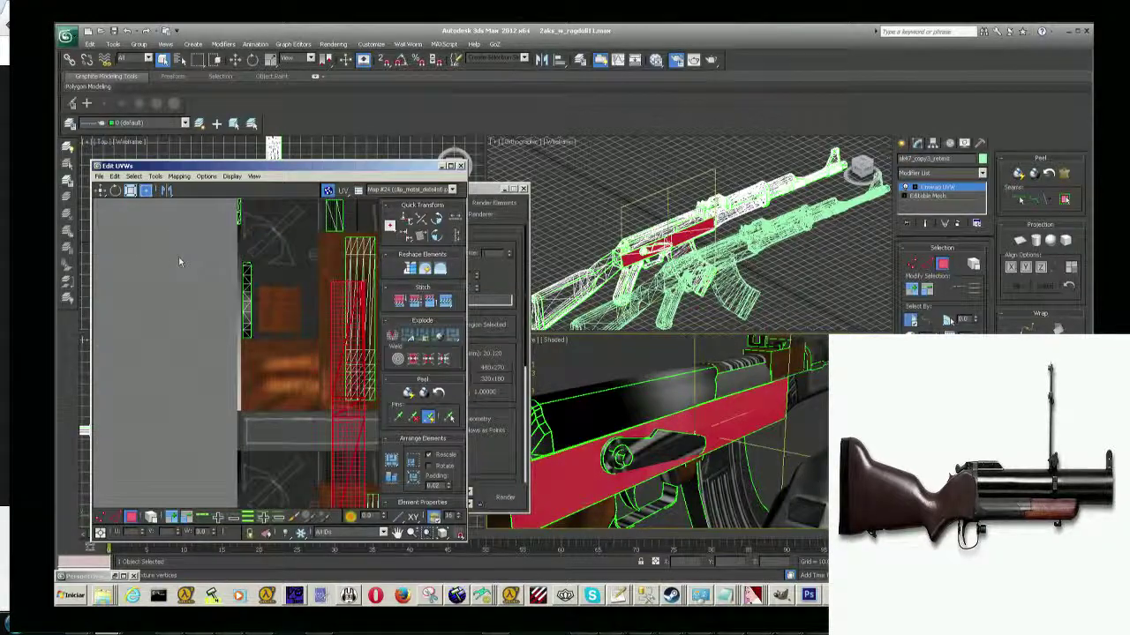
scroll(385, 345, "up", 1)
scroll(208, 265, "up", 3)
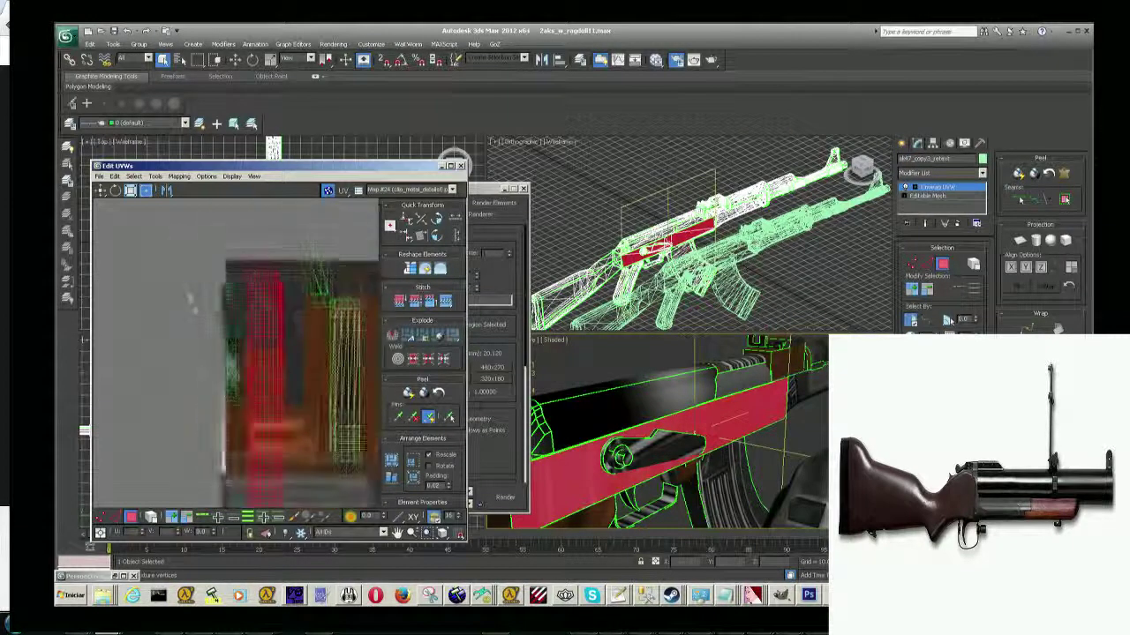
scroll(208, 264, "up", 2)
scroll(265, 266, "up", 2)
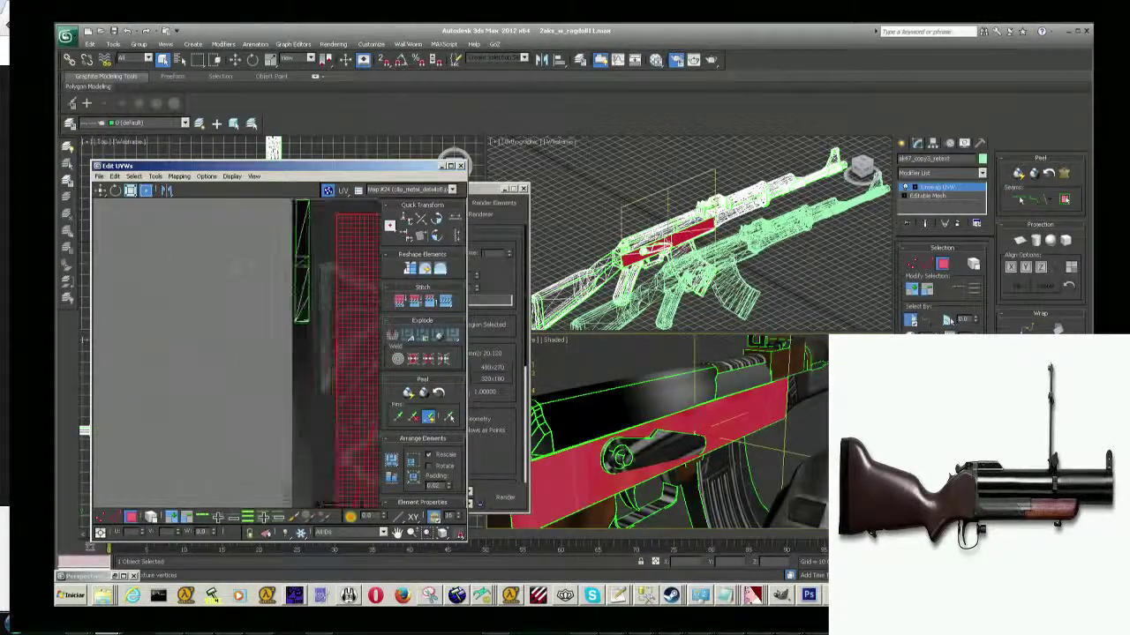
scroll(278, 268, "up", 2)
scroll(281, 269, "up", 1)
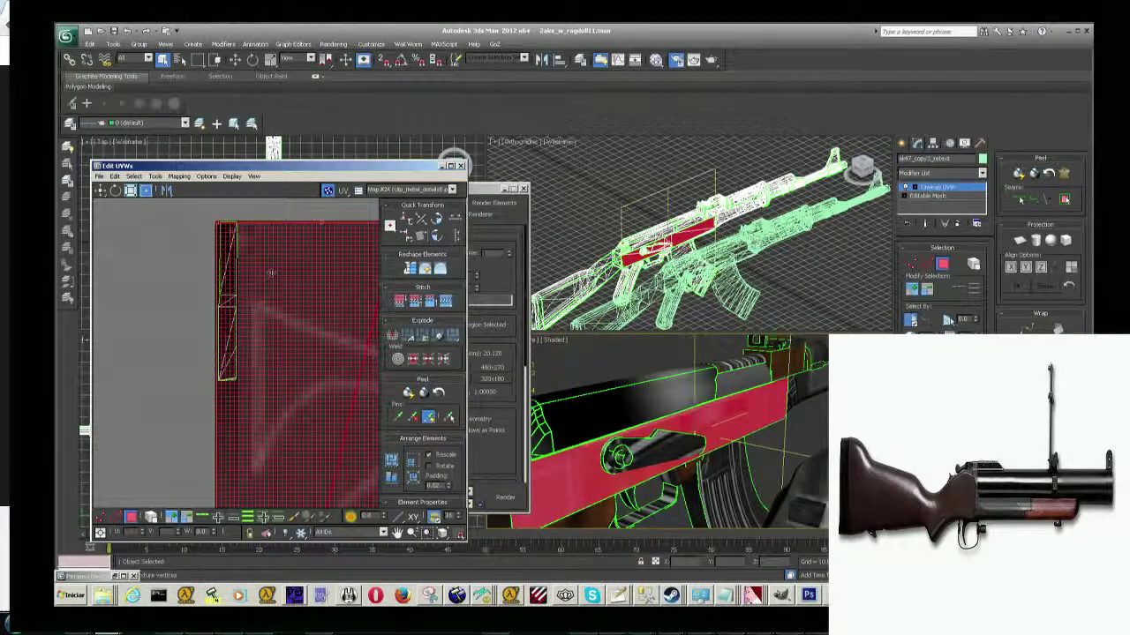
scroll(214, 293, "down", 3)
scroll(214, 293, "up", 2)
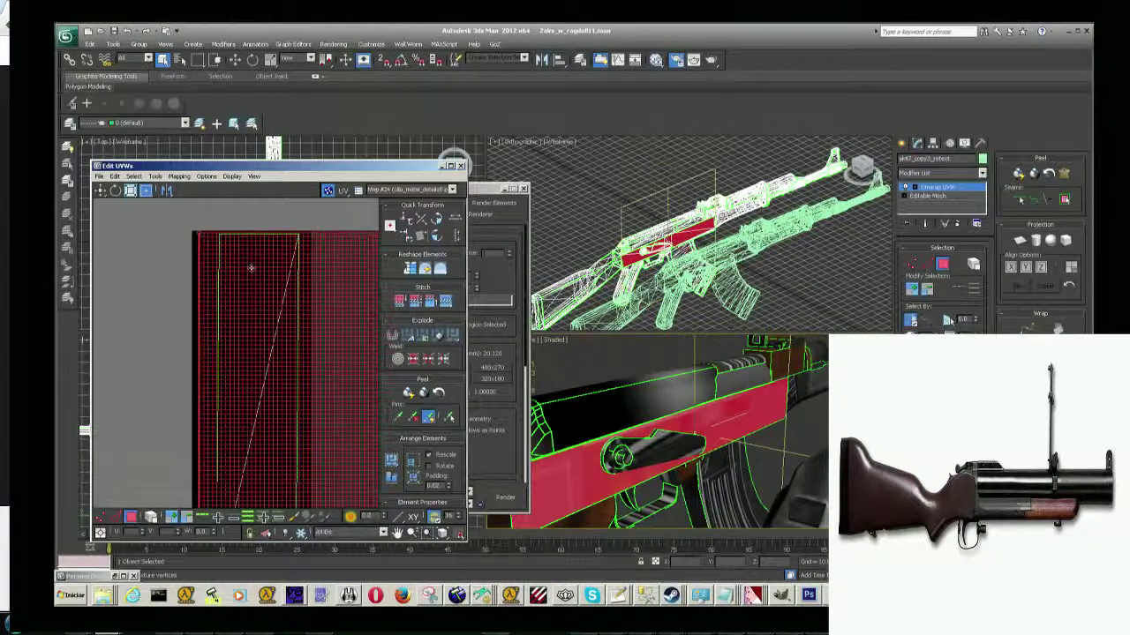
scroll(247, 301, "down", 2)
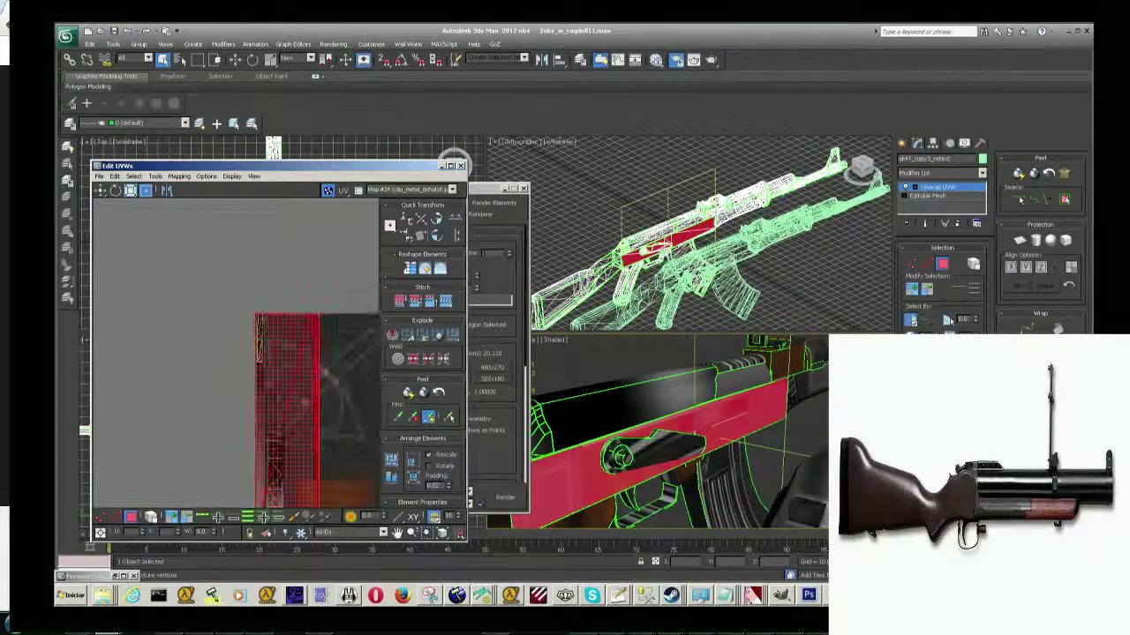
scroll(265, 370, "down", 3)
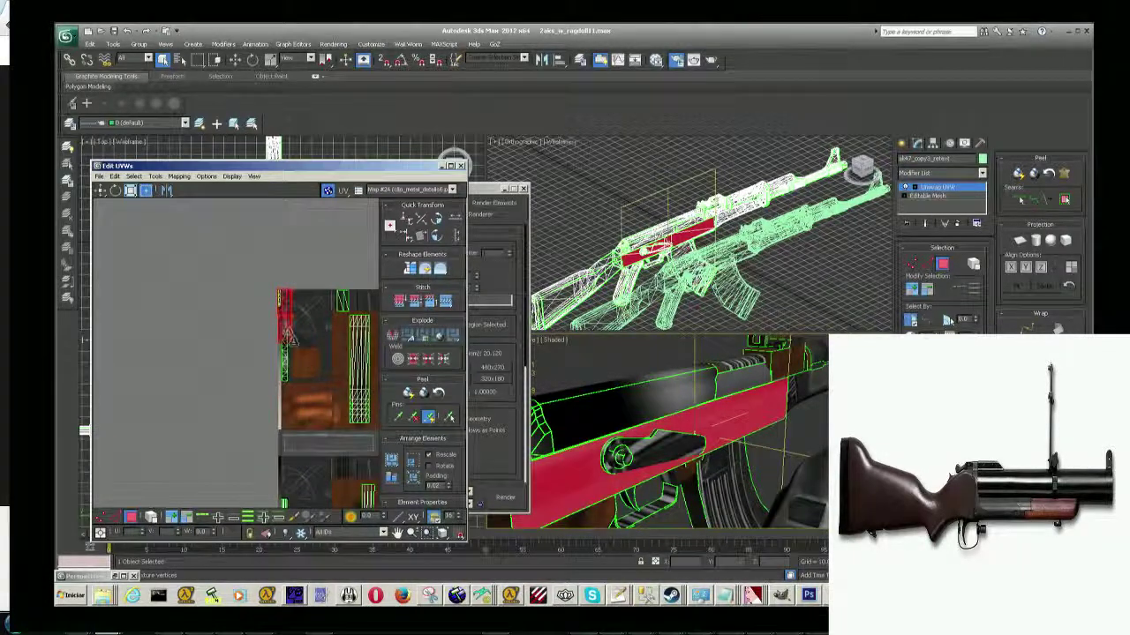
scroll(303, 463, "up", 2)
scroll(304, 463, "up", 2)
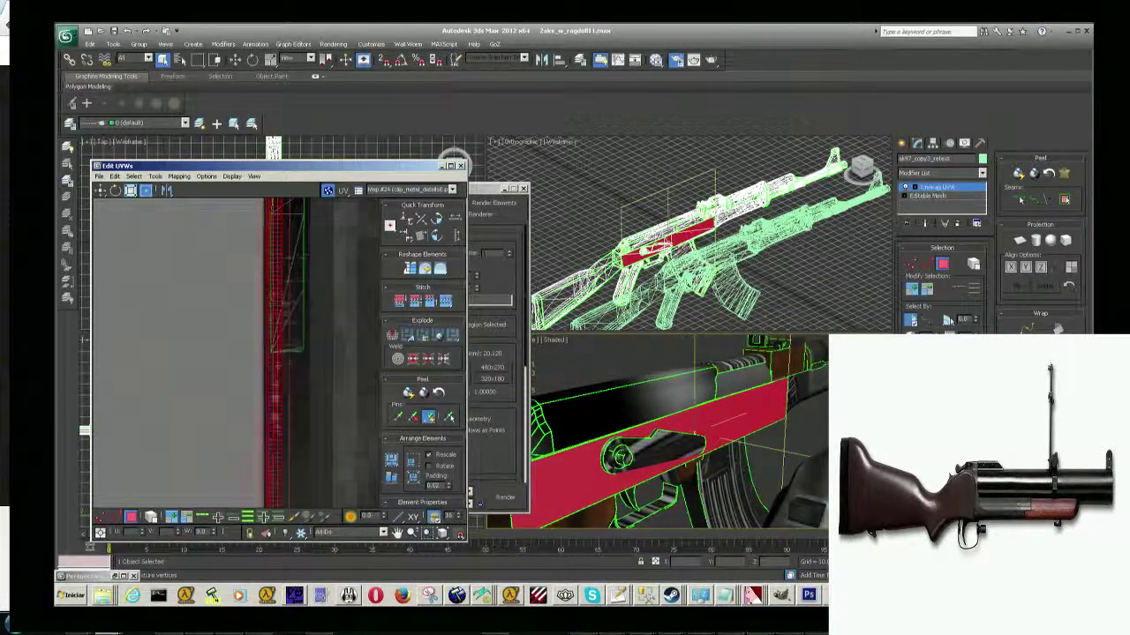
middle_click_drag(295, 349, 308, 247)
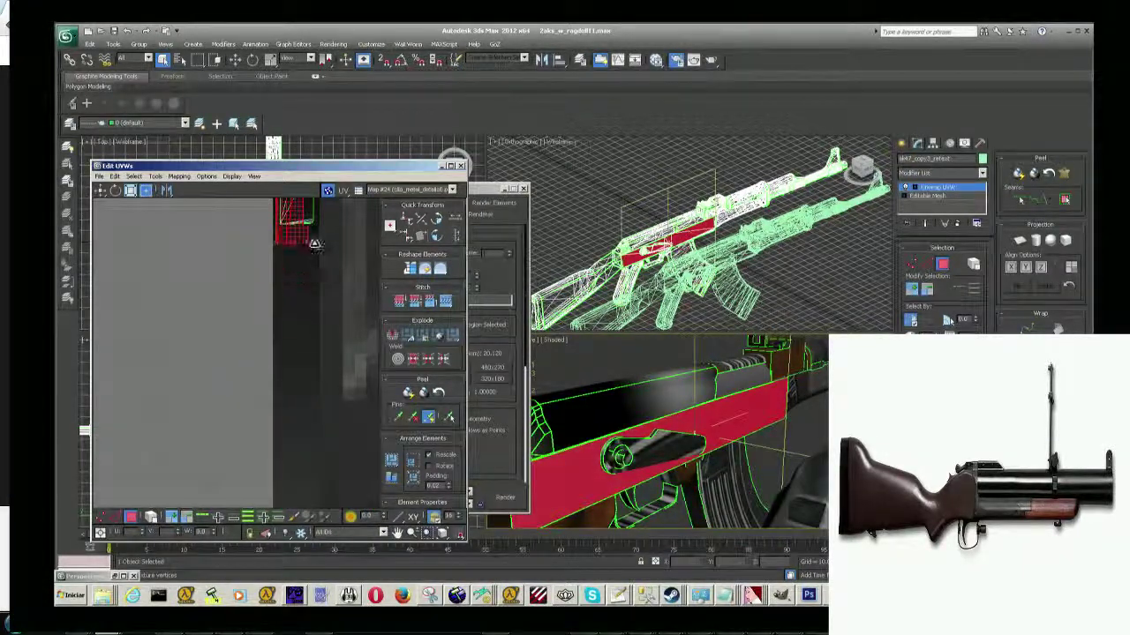
middle_click_drag(635, 441, 647, 439, "alt")
Clear the old face selection and select the strip of faces on the receiver top.
key("ctrl+d")
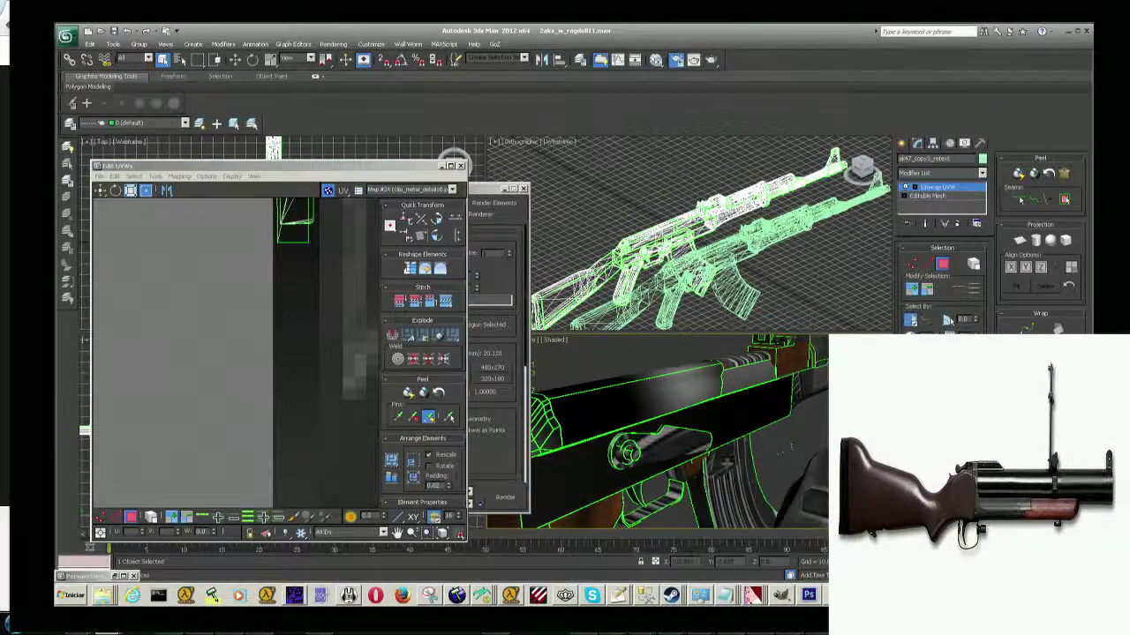
middle_click_drag(748, 439, 726, 464, "alt")
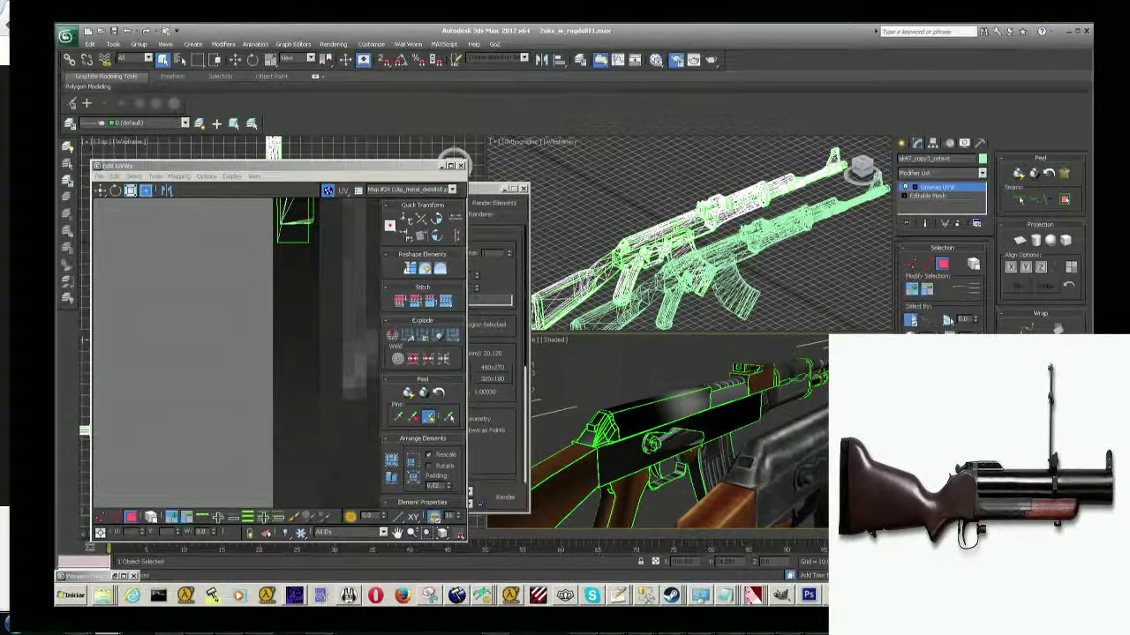
mouse_move(670, 441)
middle_mouse_down("alt")
mouse_move(686, 451)
mouse_move(708, 429)
mouse_move(688, 457)
middle_mouse_up("alt")
scroll(686, 451, "up", 3)
scroll(686, 451, "up", 3)
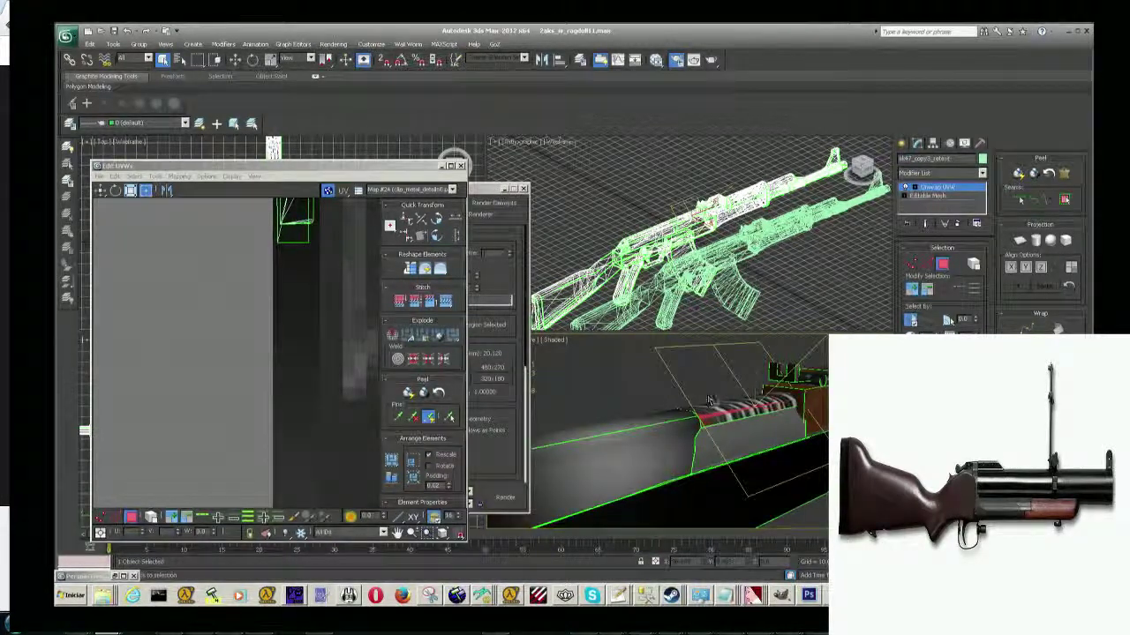
left_click_drag(738, 430, 678, 388)
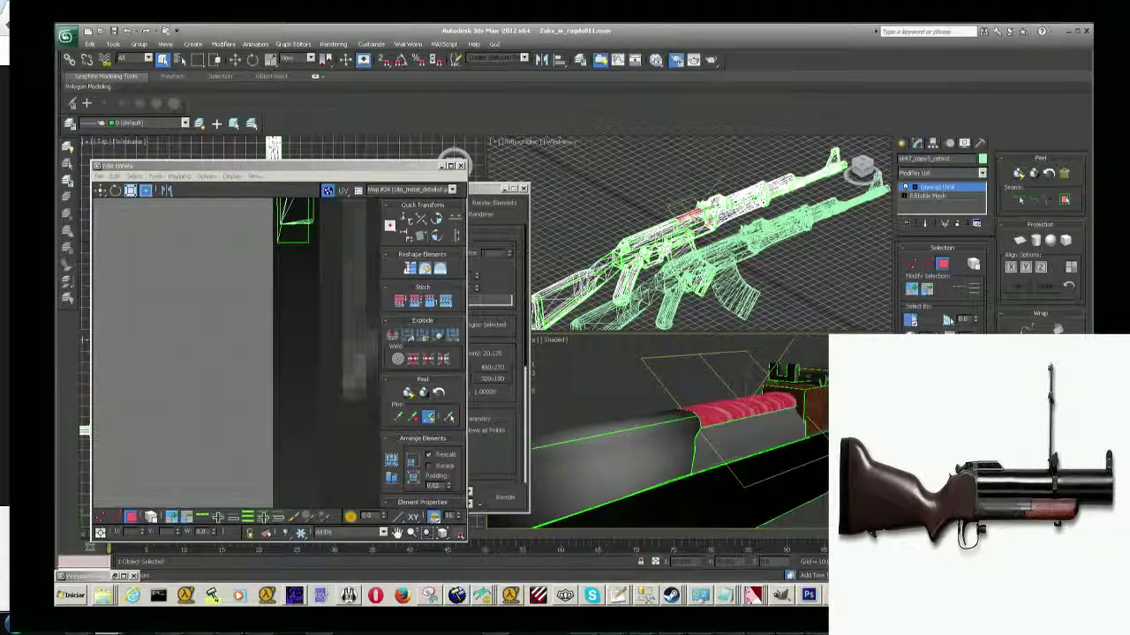
Adjust the red face selection around the receiver block beside the strip.
mouse_move(689, 442)
middle_mouse_down("alt")
mouse_move(653, 439)
mouse_move(791, 456)
mouse_move(693, 510)
mouse_move(662, 450)
mouse_move(761, 409)
mouse_move(651, 472)
middle_mouse_up("alt")
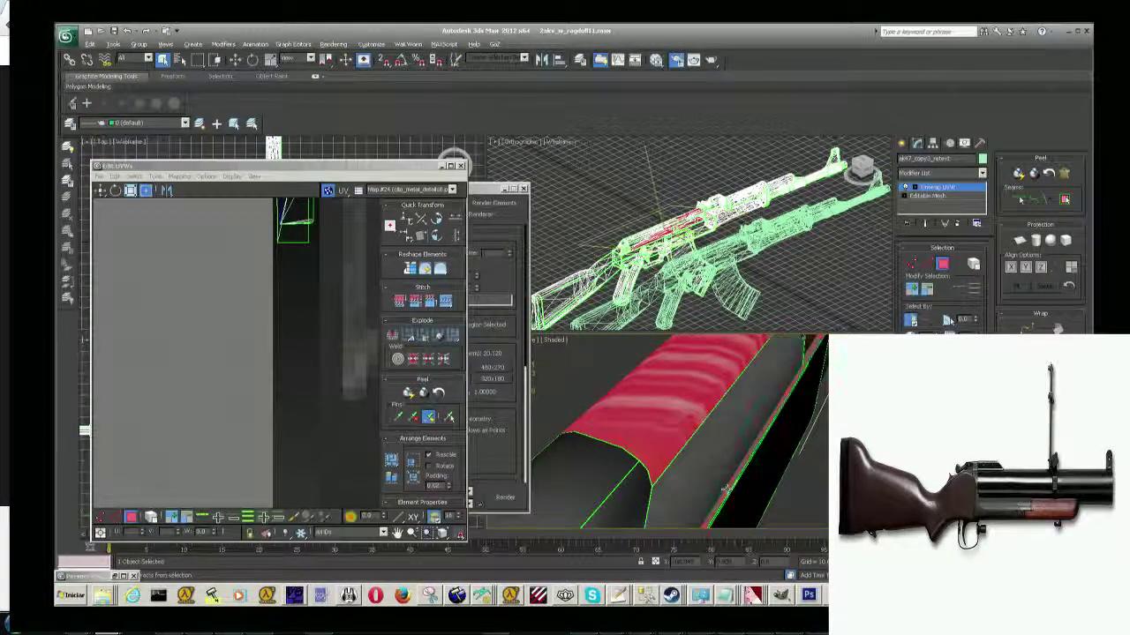
middle_click_drag(727, 488, 776, 358, "alt")
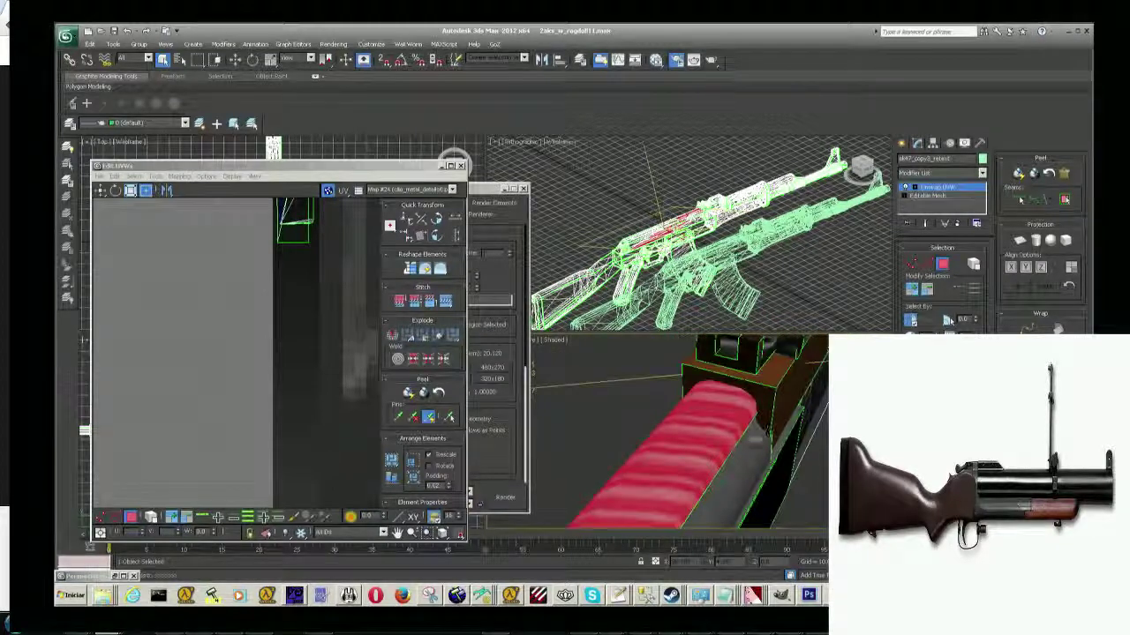
mouse_move(770, 431)
middle_mouse_down("alt")
mouse_move(767, 450)
mouse_move(800, 436)
mouse_move(810, 455)
mouse_move(746, 435)
mouse_move(746, 396)
mouse_move(760, 421)
middle_mouse_up("alt")
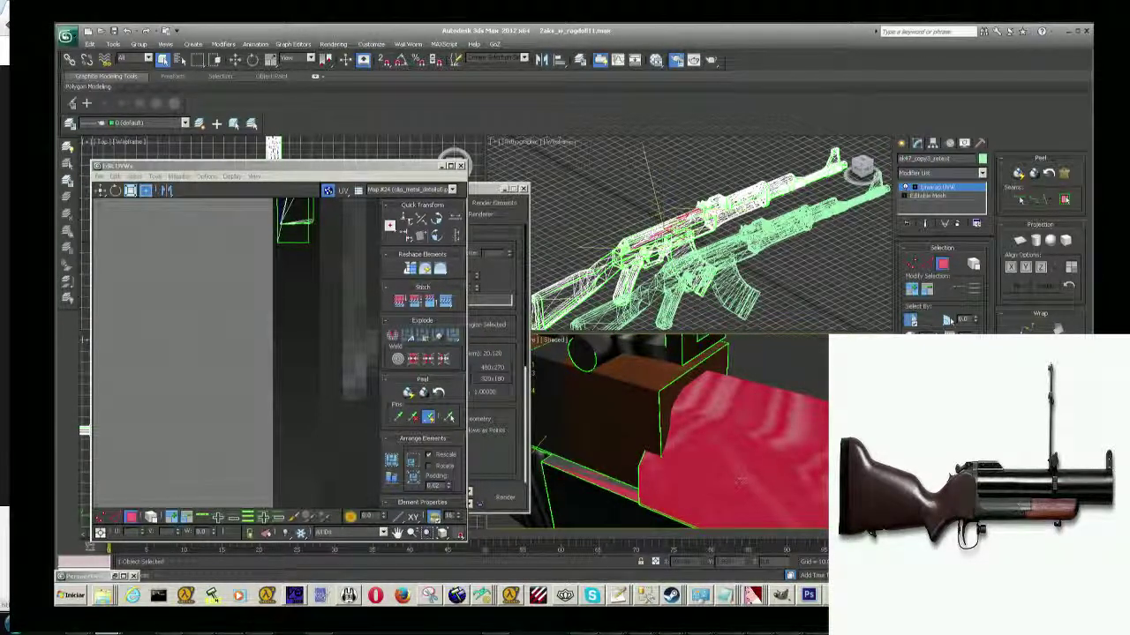
left_click(618, 488)
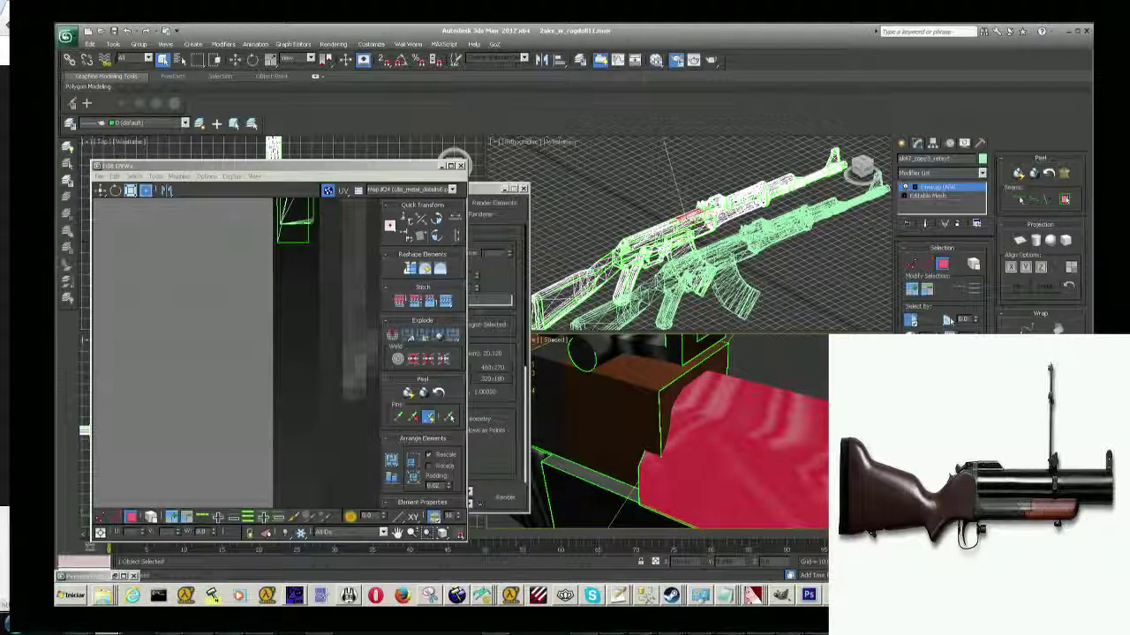
Reframe the view and zoom the UV editor onto the rifle's UV layout below the texture.
middle_click_drag(724, 441, 767, 461, "alt")
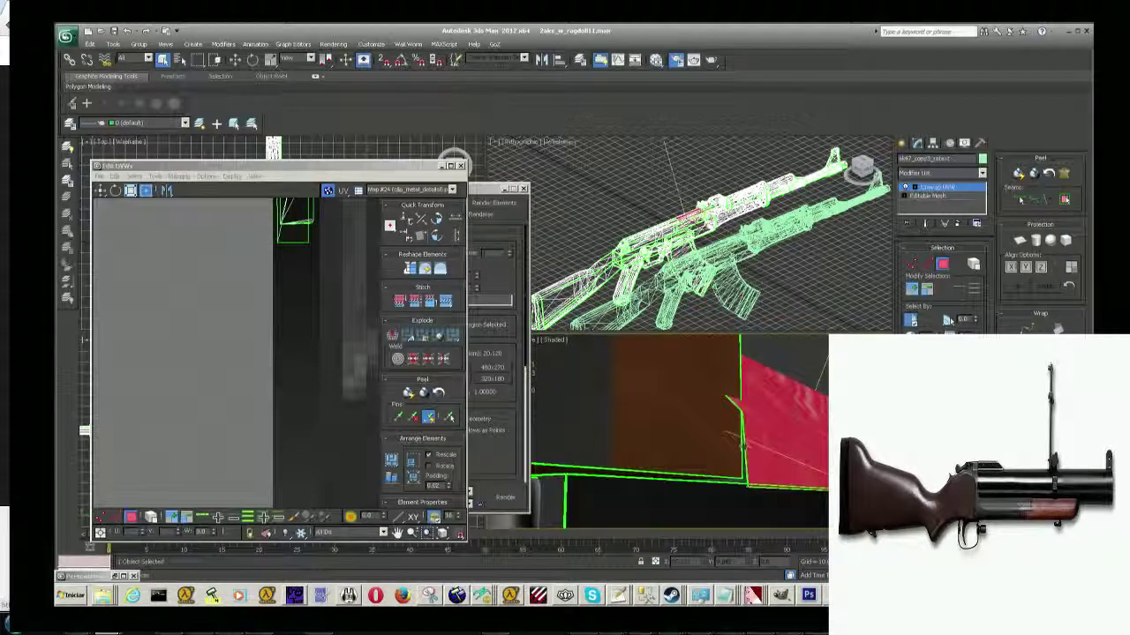
middle_click_drag(766, 460, 768, 462)
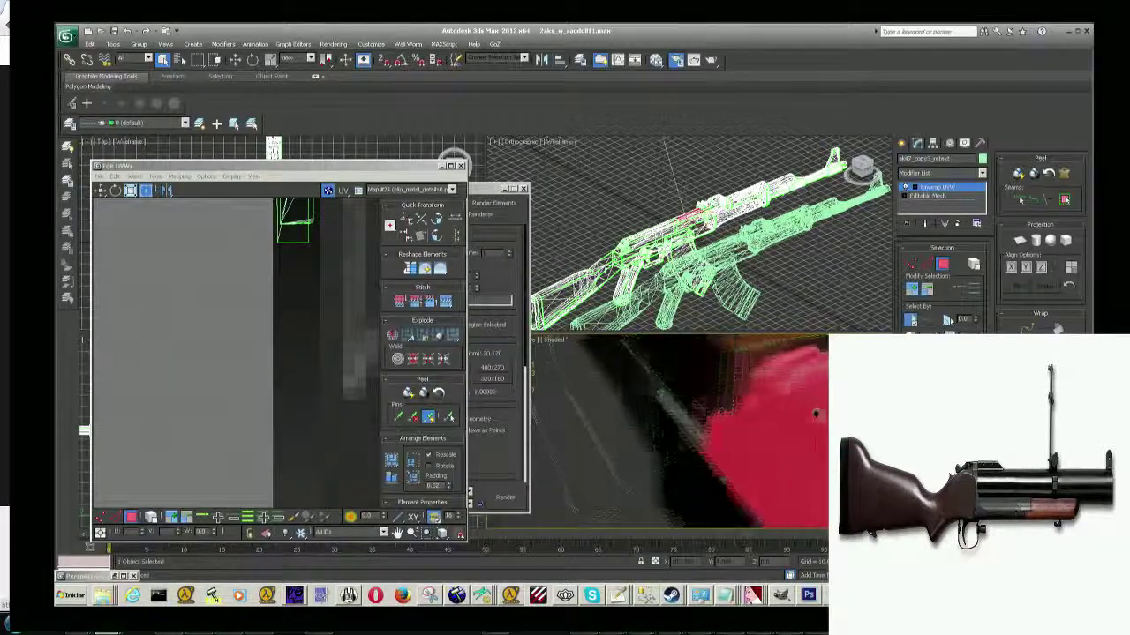
middle_click_drag(817, 414, 775, 469, "alt")
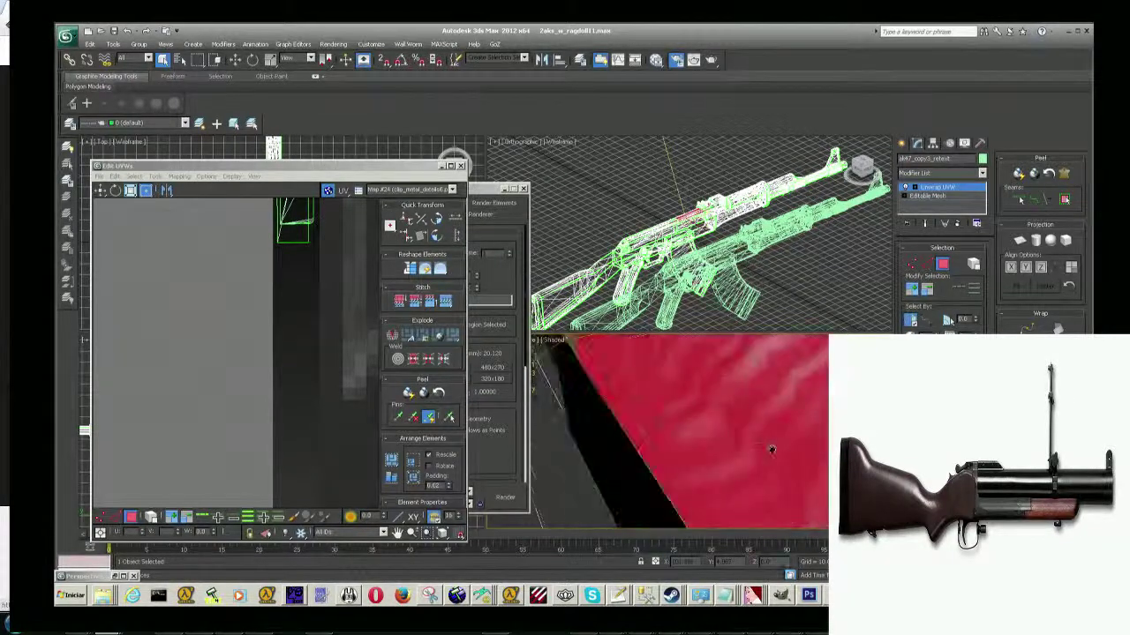
scroll(772, 459, "down", 5)
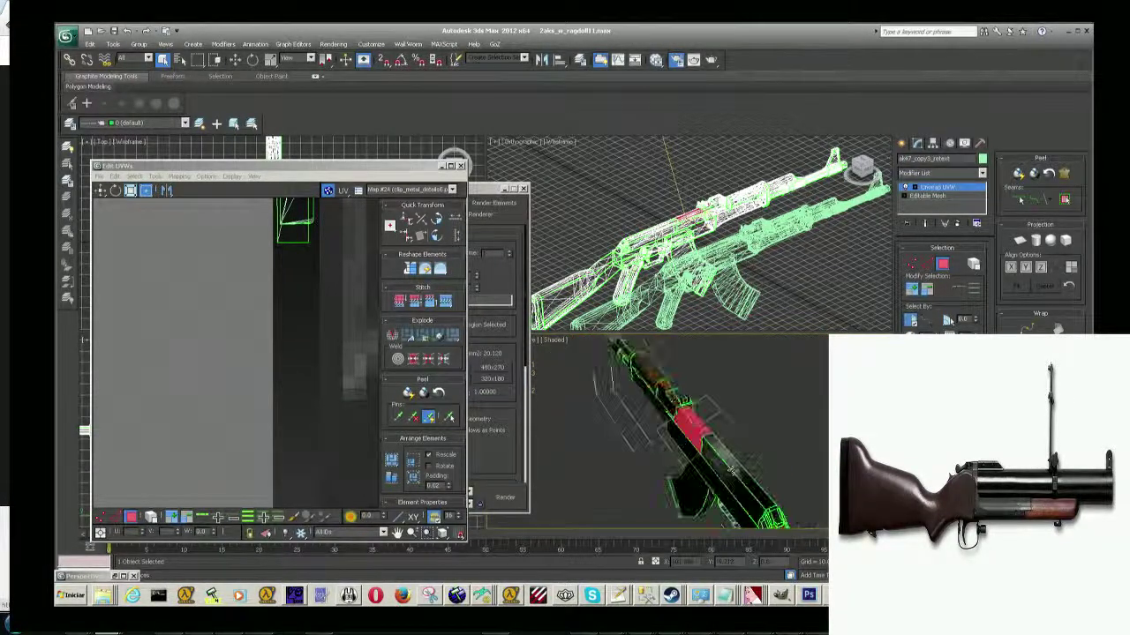
middle_click_drag(771, 448, 759, 459, "alt")
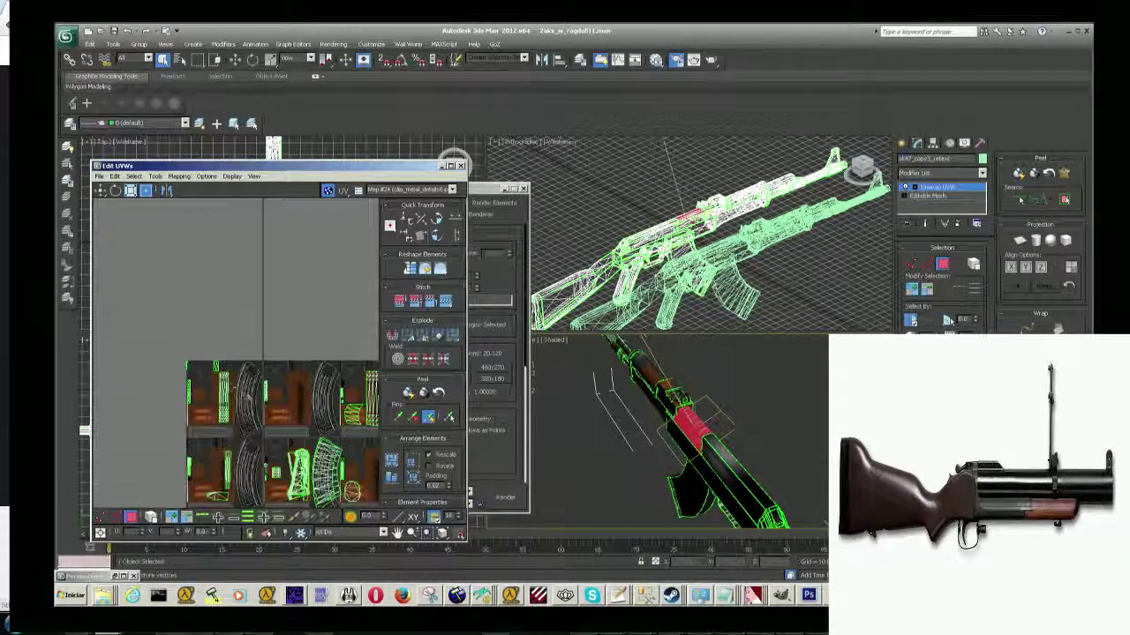
scroll(256, 402, "up", 2)
scroll(258, 402, "up", 3)
scroll(259, 403, "up", 2)
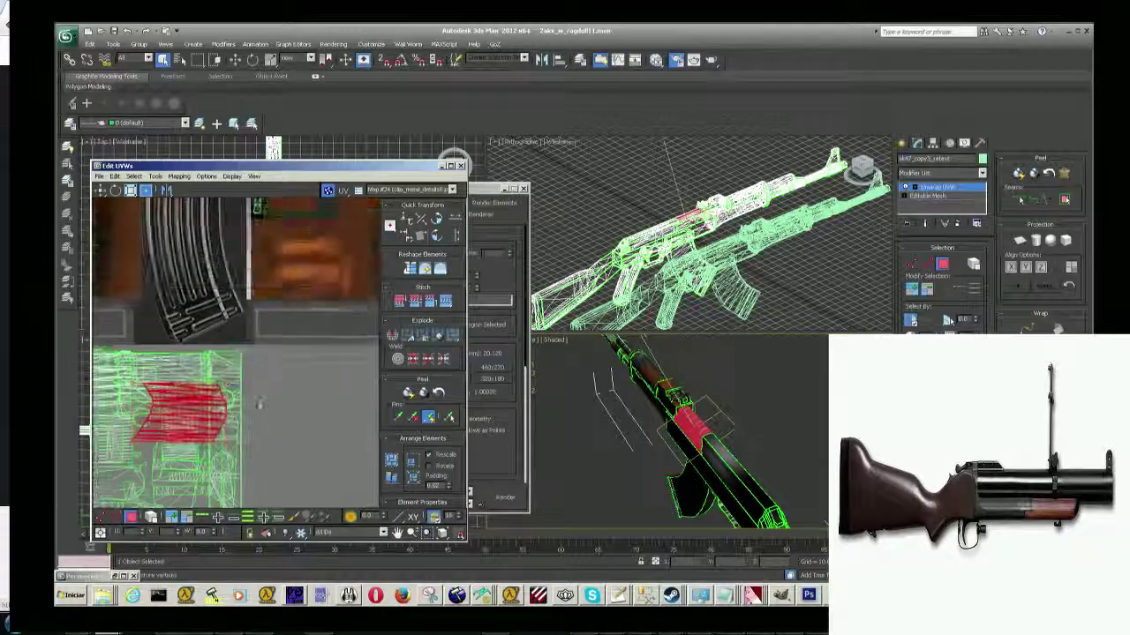
scroll(260, 404, "down", 2)
scroll(265, 415, "down", 2)
scroll(276, 437, "down", 2)
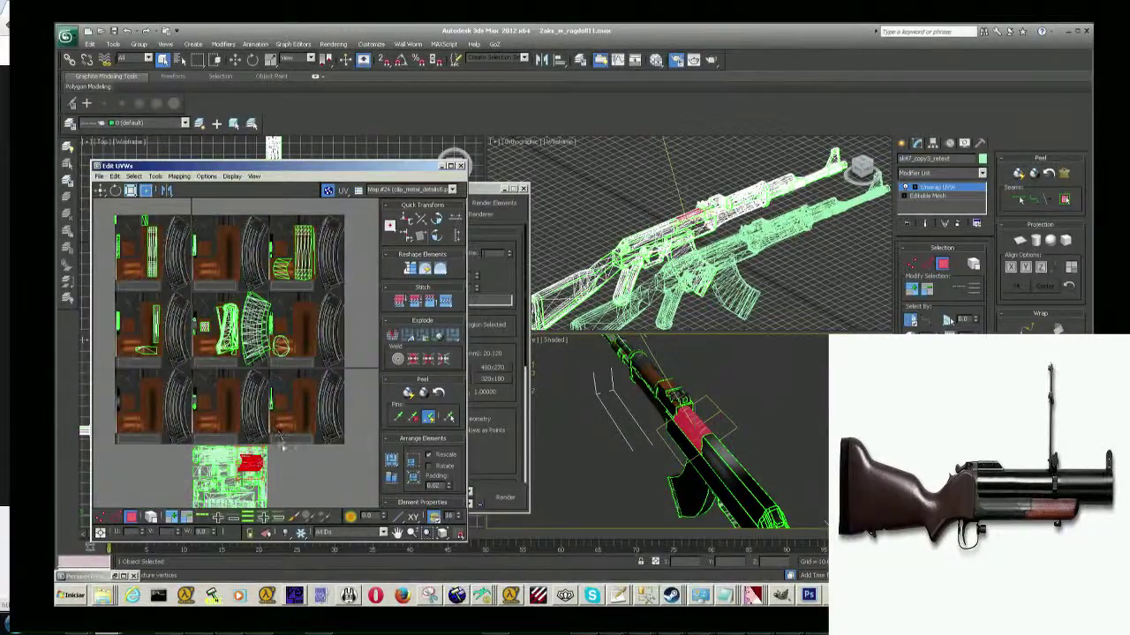
scroll(280, 441, "up", 2)
scroll(280, 405, "up", 2)
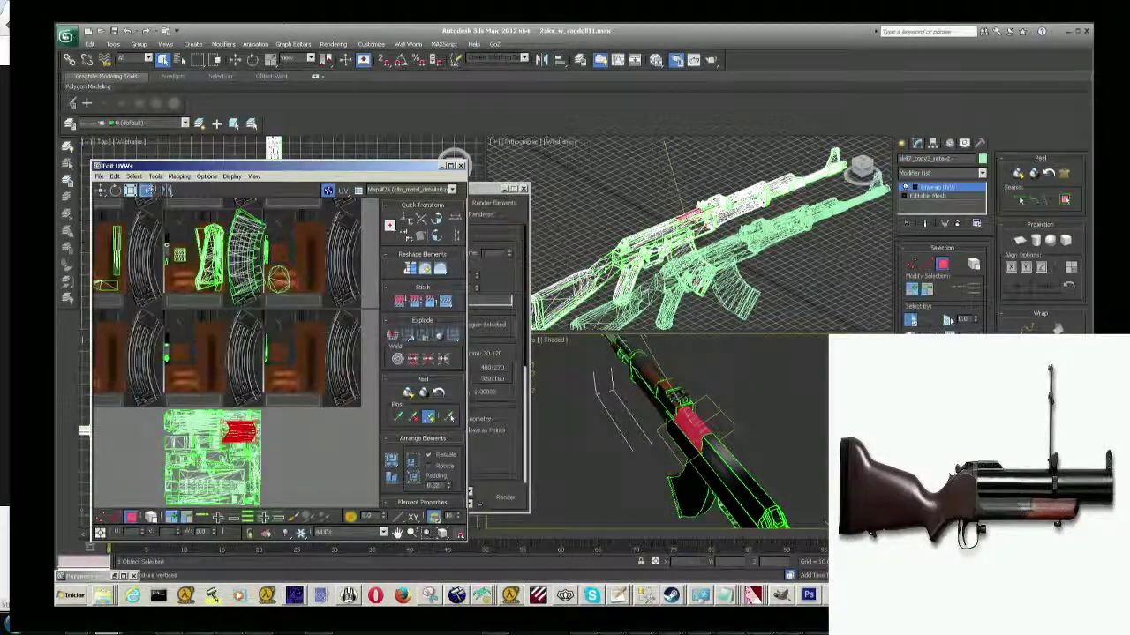
Apply Flatten Mapping to the selected faces' UVs.
left_click(179, 175)
left_click(199, 188)
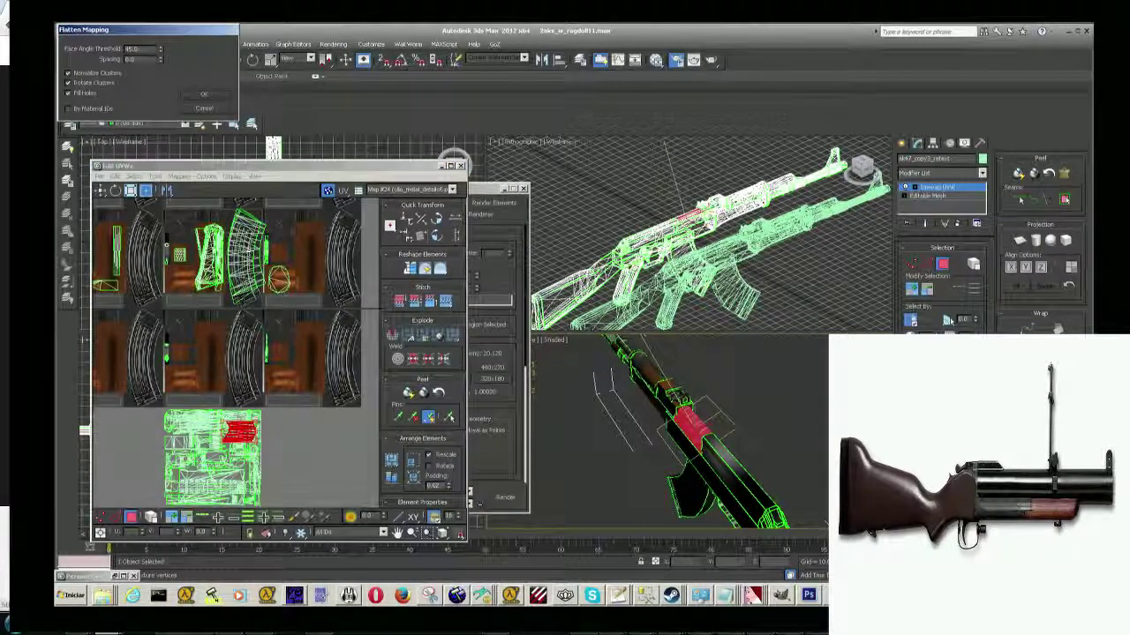
left_click(204, 94)
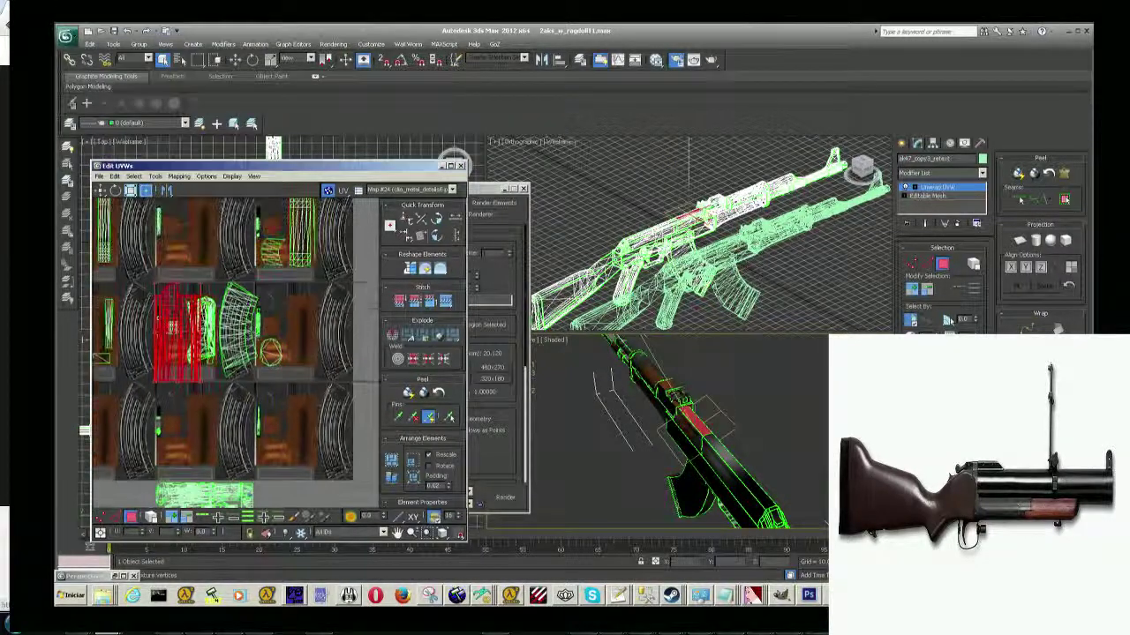
scroll(250, 339, "up", 5)
scroll(250, 340, "up", 3)
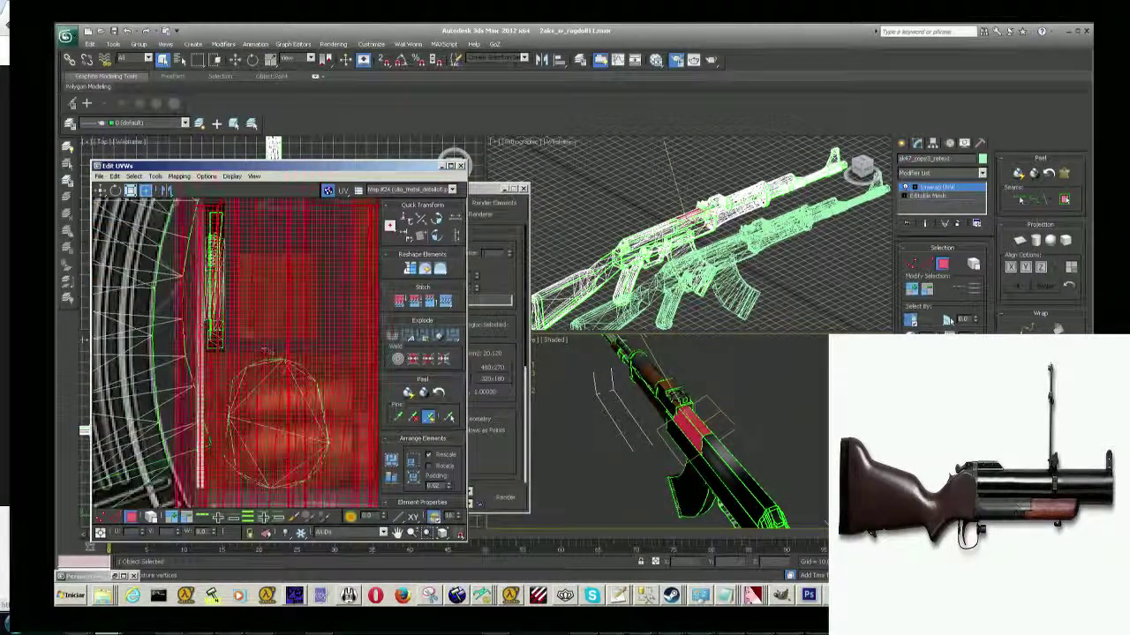
scroll(250, 340, "down", 4)
scroll(250, 340, "down", 2)
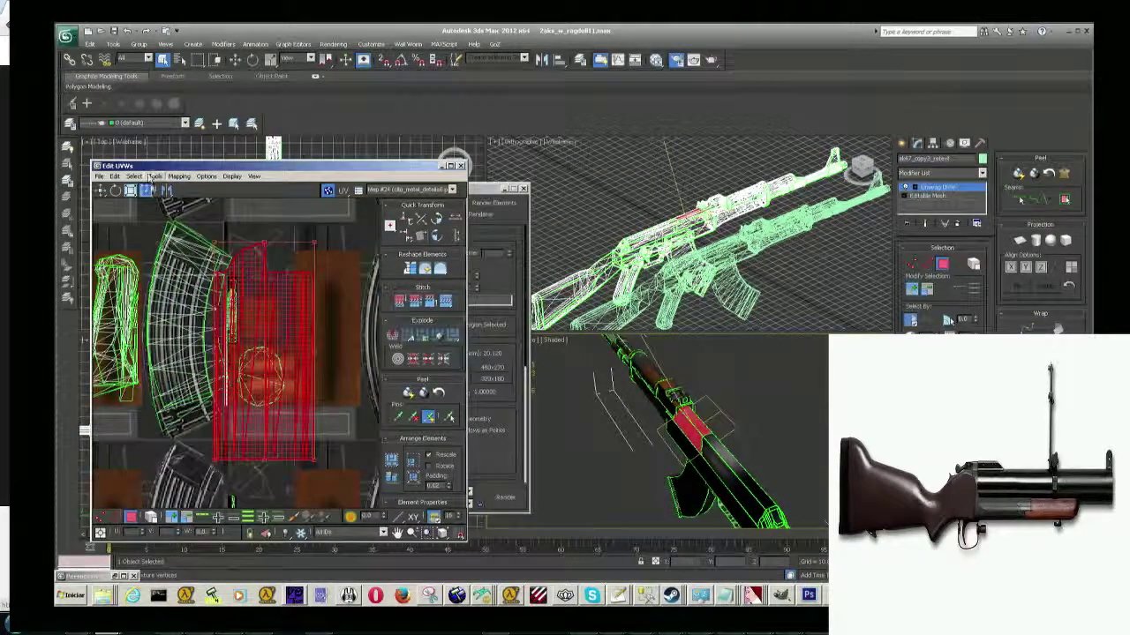
Scale the red UV shell to about half size, move it left onto the strip, and render a preview.
left_click(131, 190)
left_click_drag(269, 353, 273, 412)
scroll(275, 418, "up", 2)
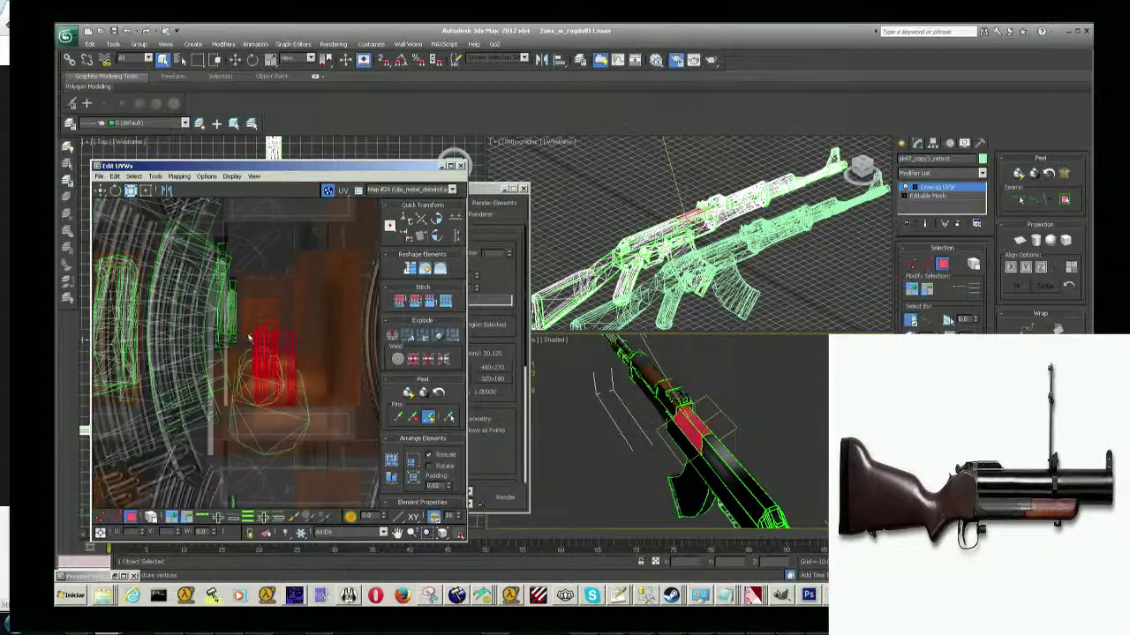
scroll(274, 418, "up", 2)
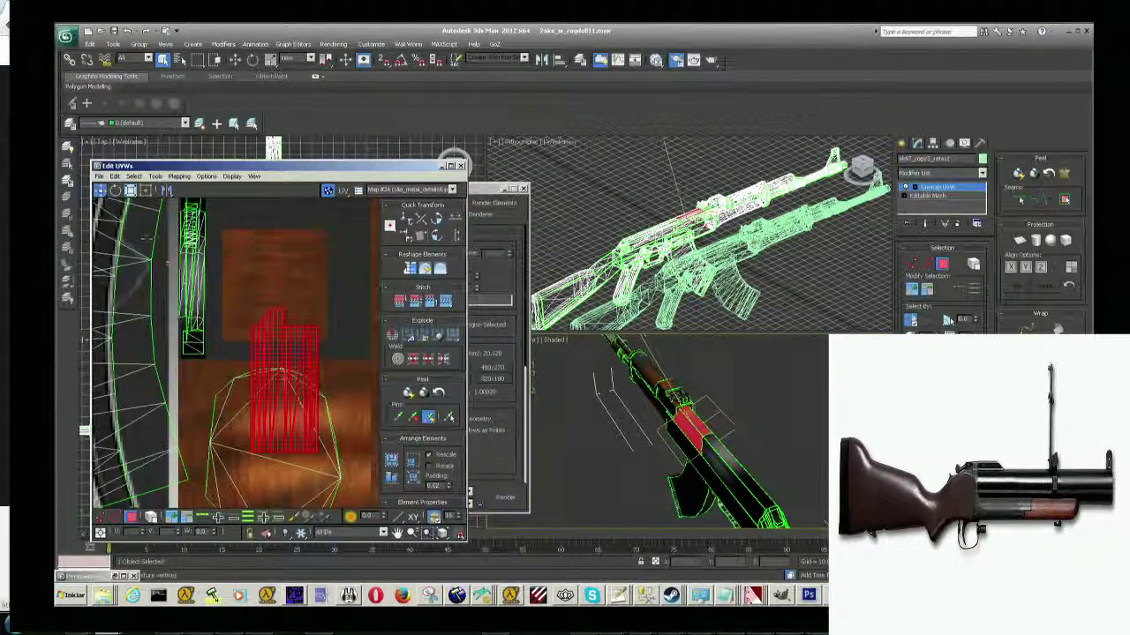
left_click_drag(282, 379, 233, 318)
scroll(234, 317, "up", 1)
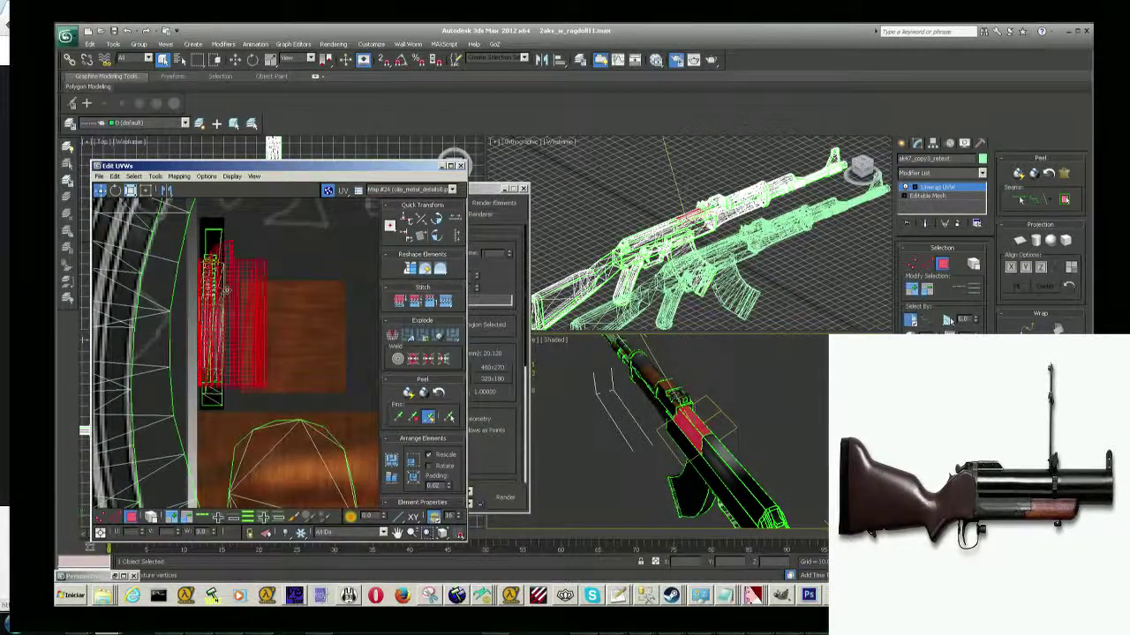
scroll(226, 290, "up", 2)
scroll(266, 331, "up", 1)
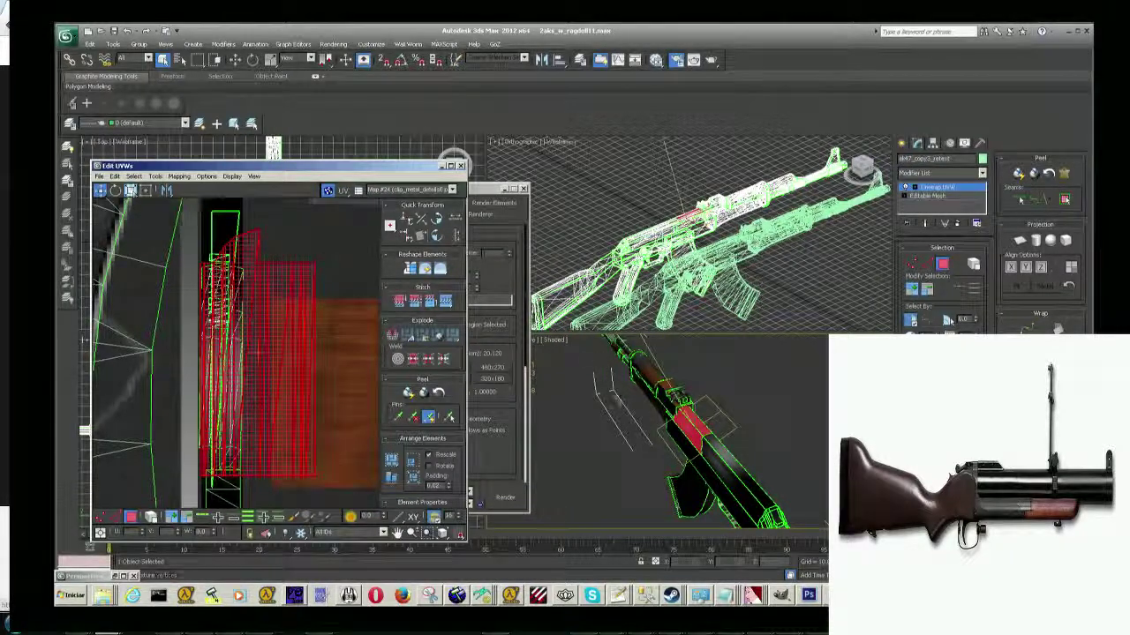
scroll(643, 419, "up", 2)
scroll(644, 419, "up", 3)
scroll(644, 419, "down", 5)
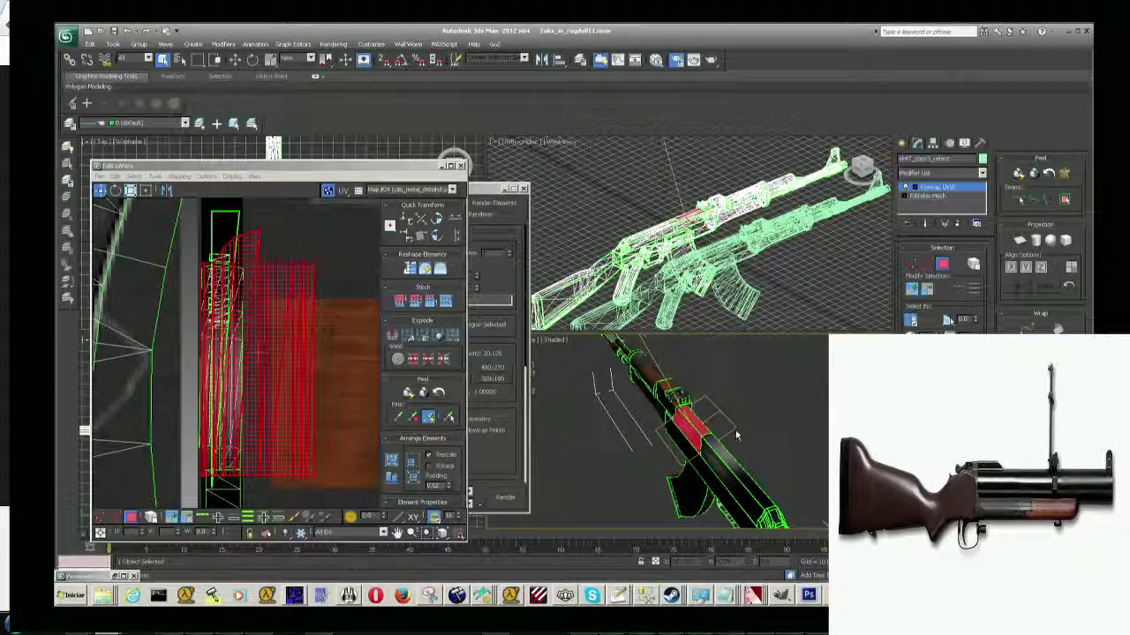
key("shift+q")
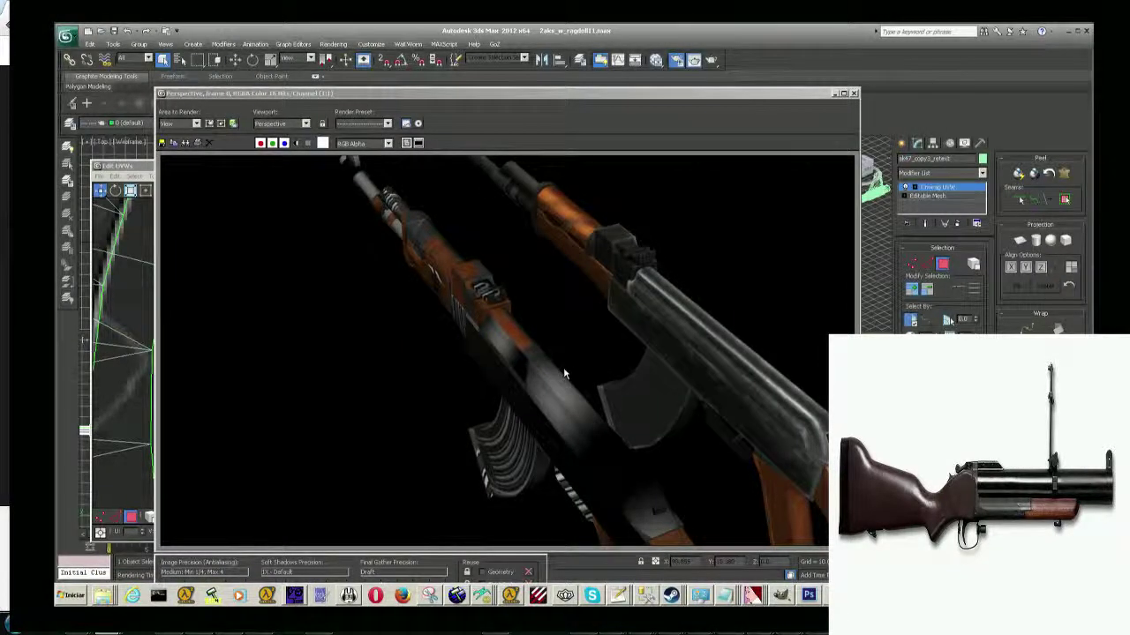
Glance at the texture in Photoshop, then close the rendered preview window.
key("alt+Tab")
key("alt+Tab")
key("alt+Tab")
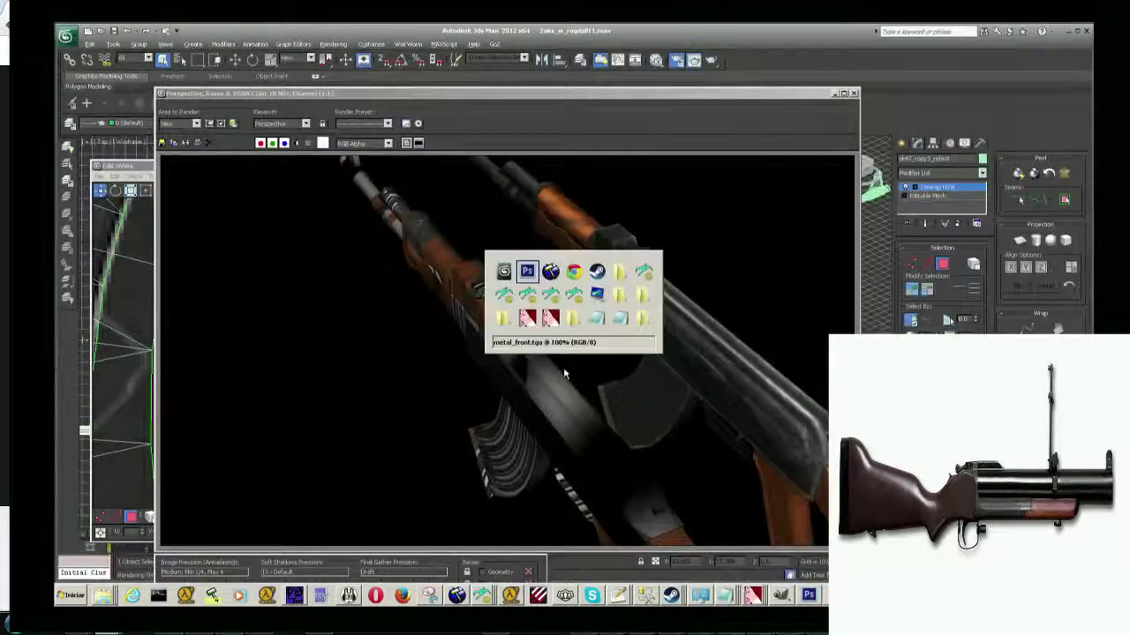
key("alt+Tab")
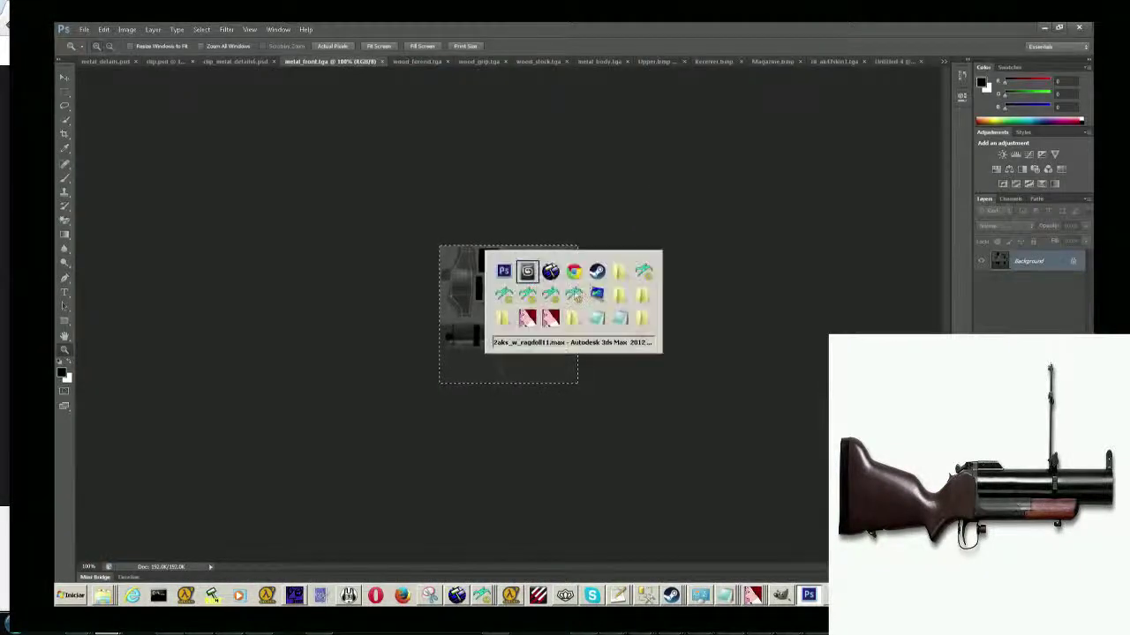
left_click(835, 94)
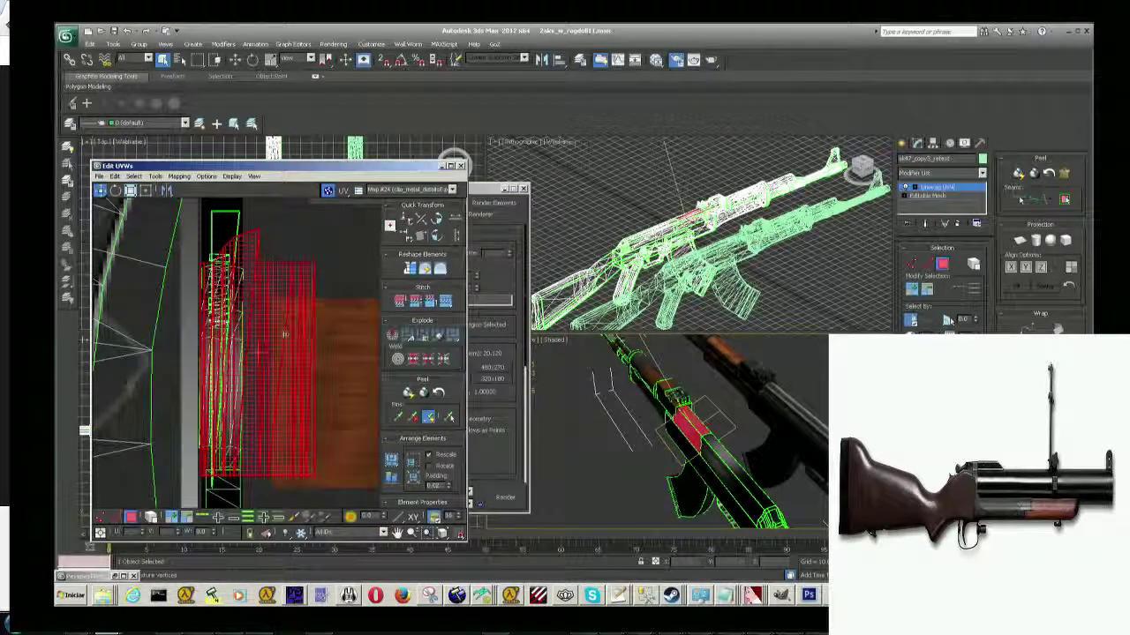
Squeeze the red UVs into a narrow strip with Freeform Mode and render a new preview.
left_click(146, 190)
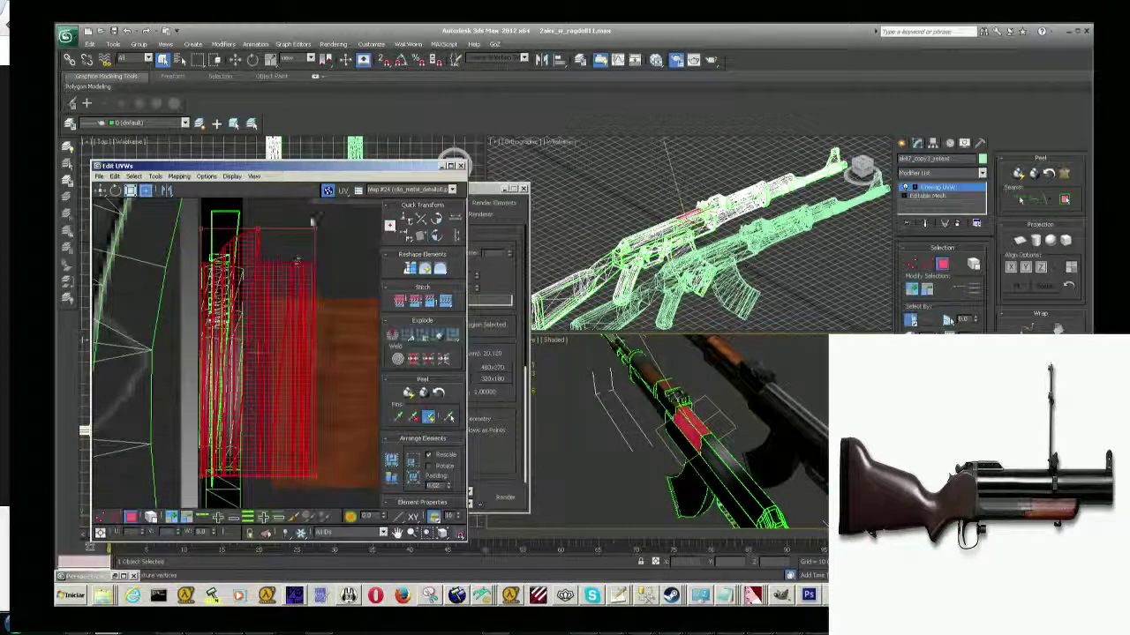
mouse_move(314, 232)
left_mouse_down()
mouse_move(234, 242)
mouse_move(237, 229)
left_mouse_up()
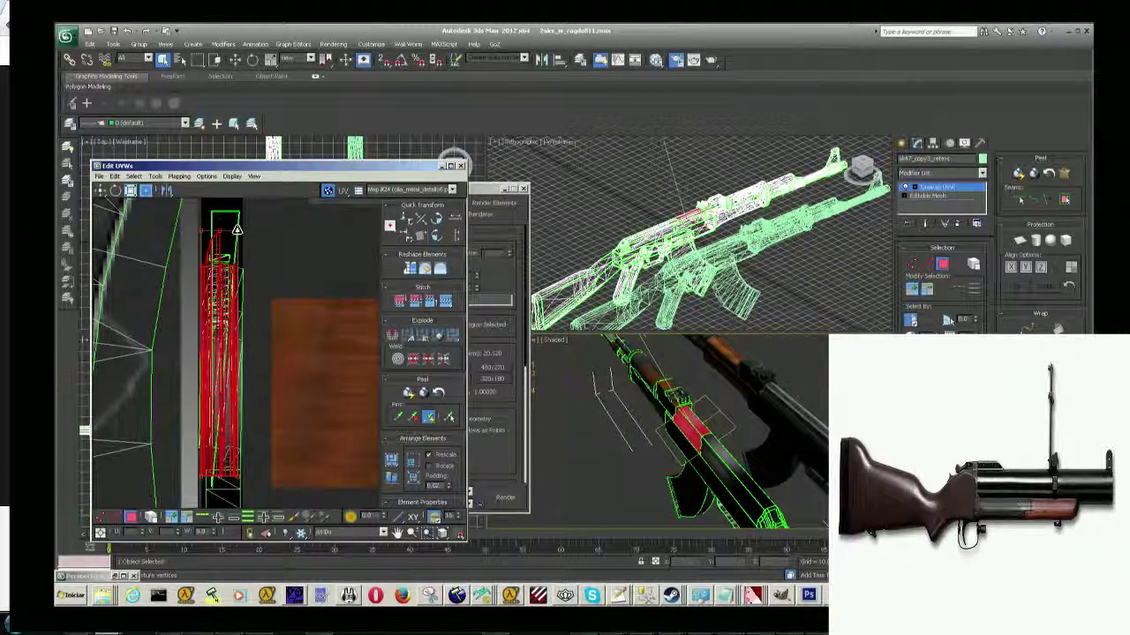
left_click_drag(237, 229, 237, 231)
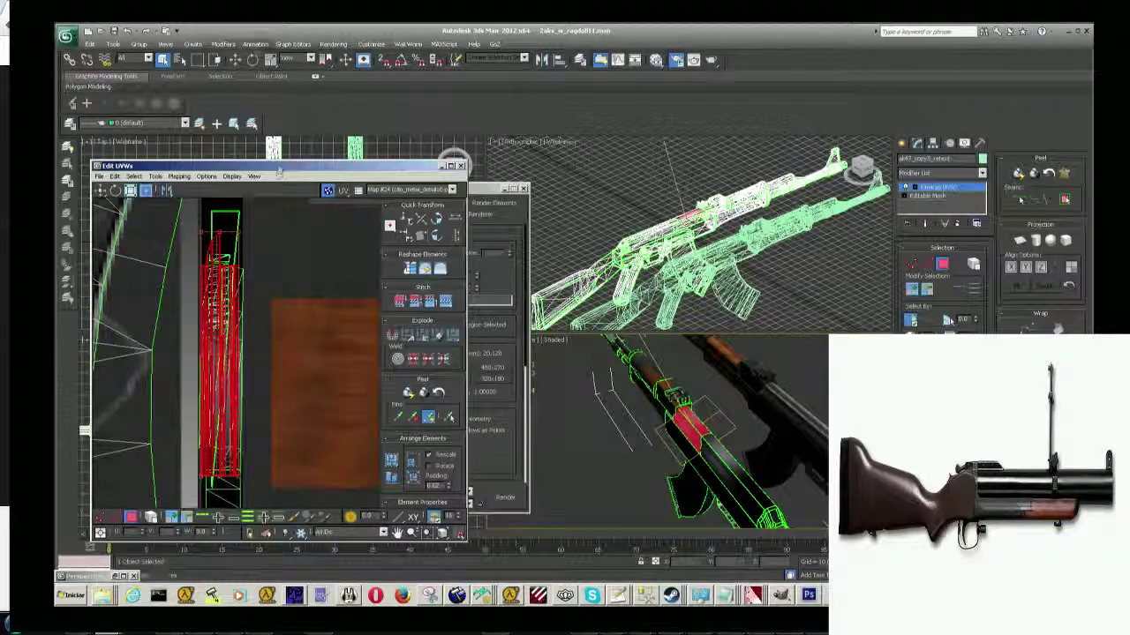
key("shift+q")
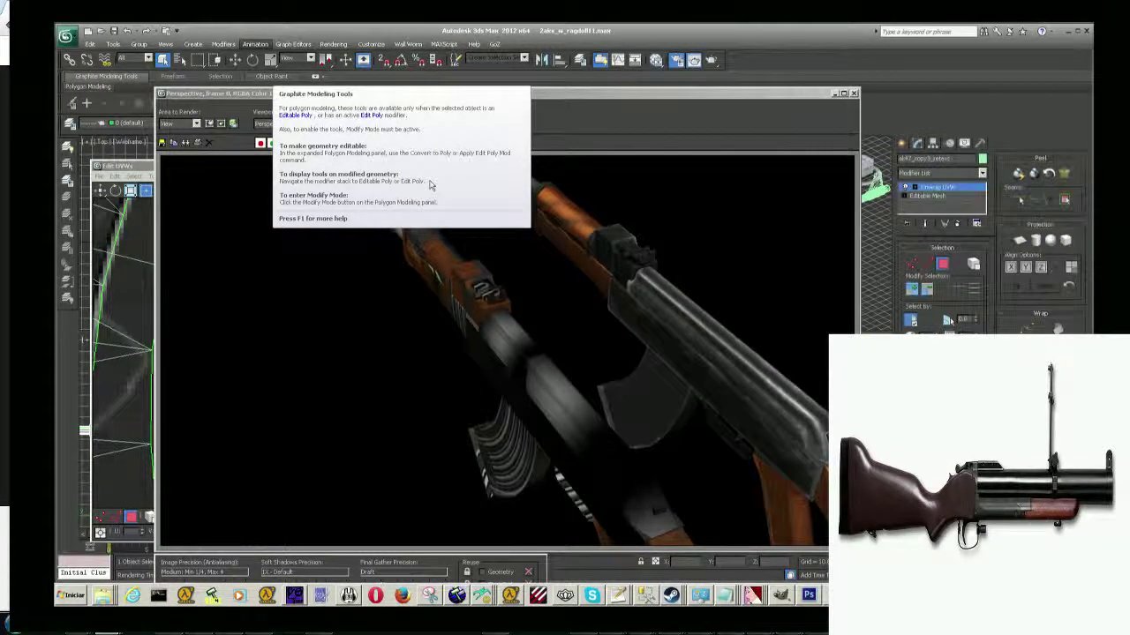
Close the help page and the rendered preview window.
key("F1")
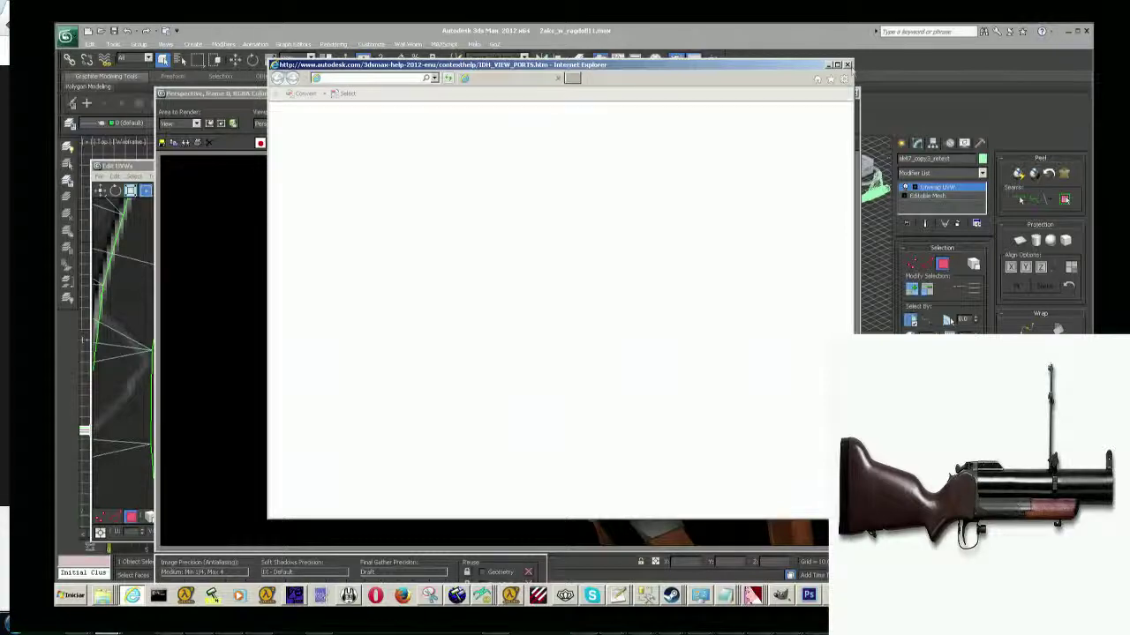
left_click(847, 64)
left_click(850, 94)
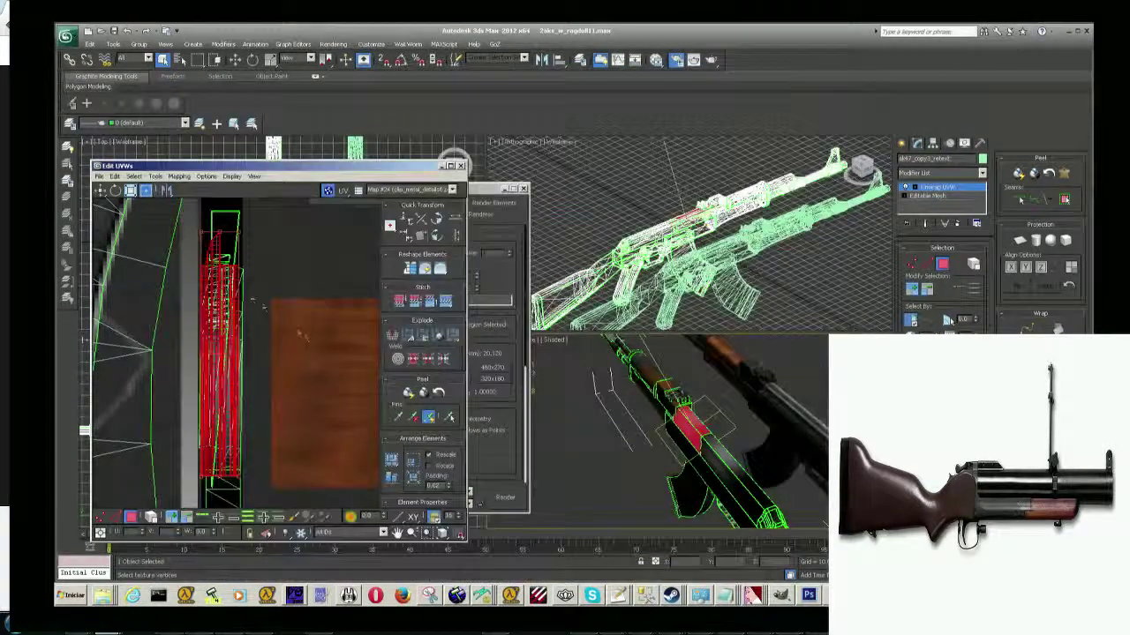
Rotate the red UV shell about 180 degrees in Vertex mode and render a fresh preview.
left_click(115, 191)
left_click_drag(227, 364, 223, 376)
key("shift+q")
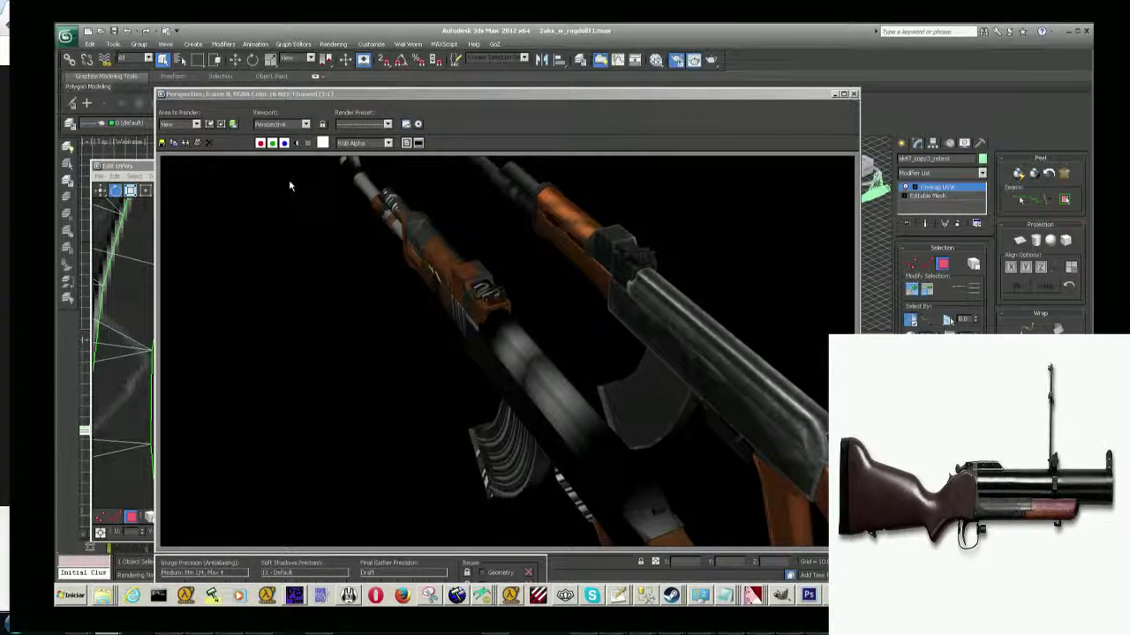
Close the render window and orbit in close around the red face strip on the rifle top.
left_click(835, 96)
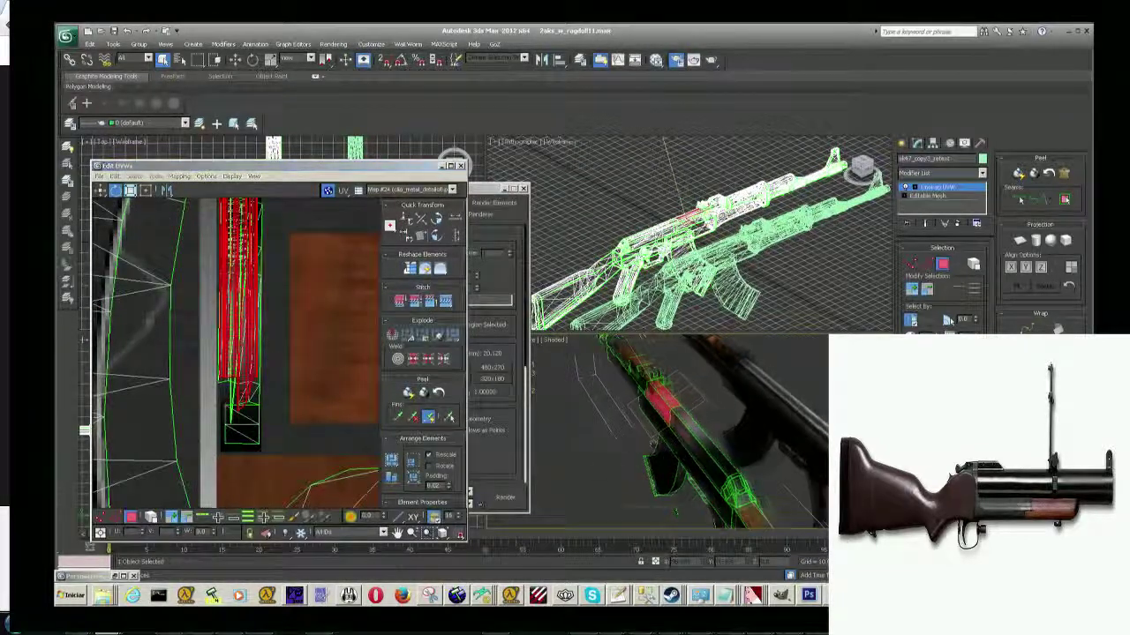
middle_click_drag(631, 464, 673, 428, "alt")
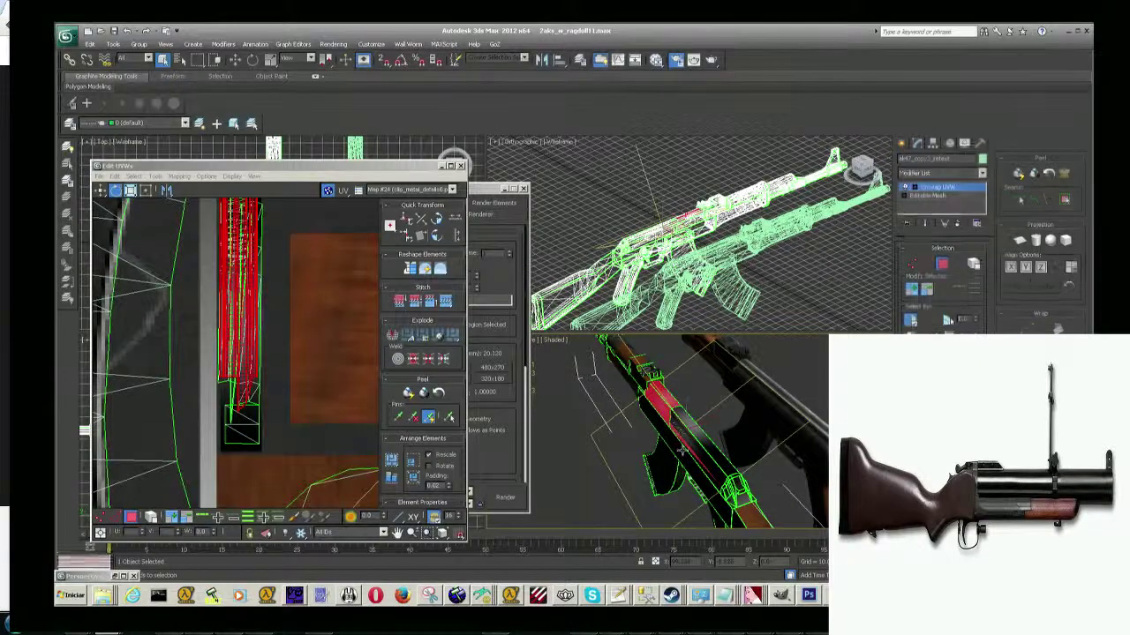
scroll(678, 441, "up", 3)
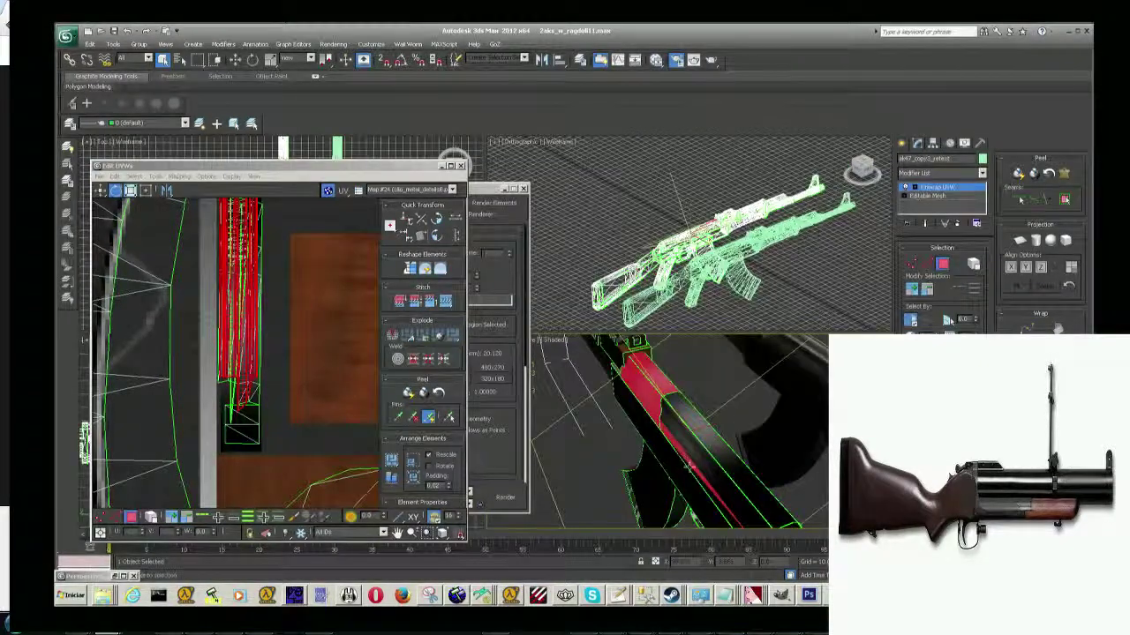
middle_click_drag(690, 468, 693, 456, "alt")
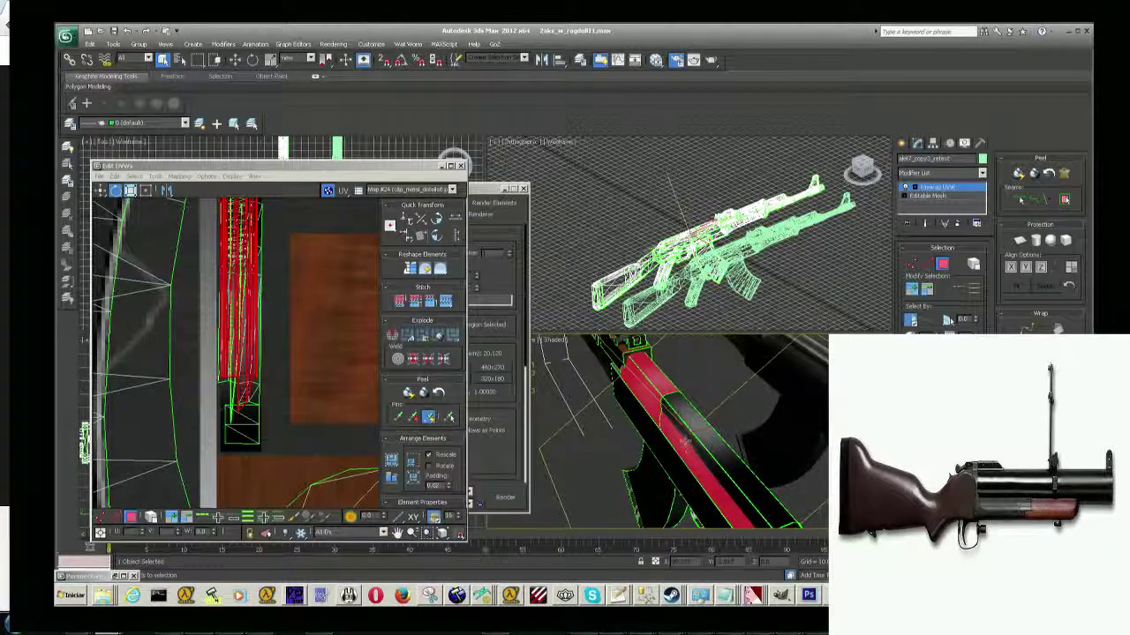
middle_click_drag(687, 434, 694, 438, "alt")
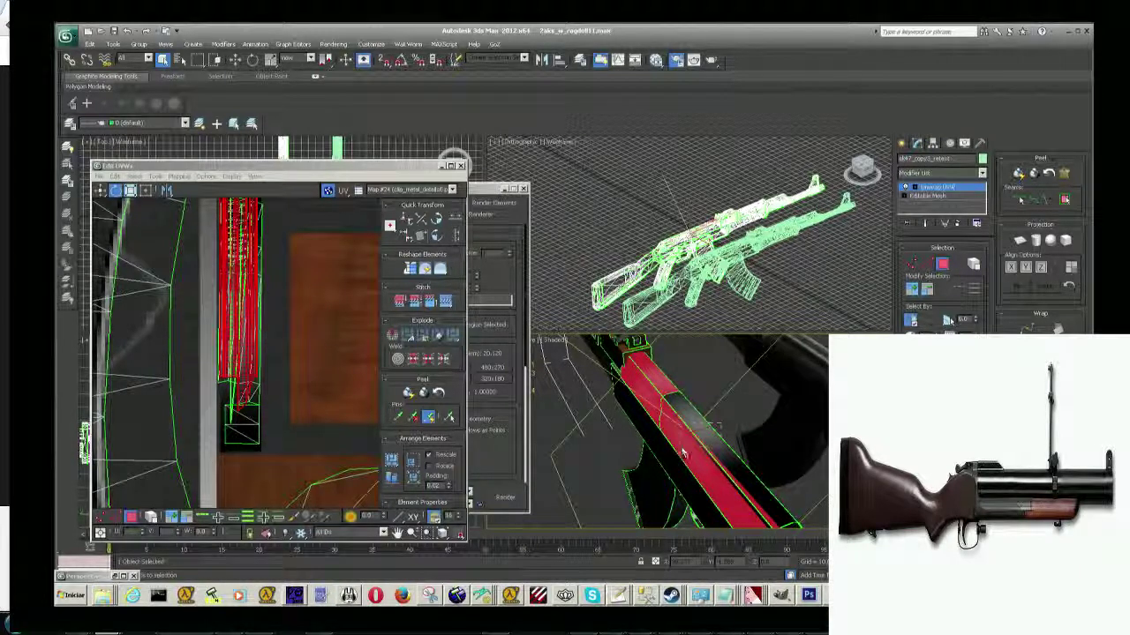
middle_click_drag(682, 453, 671, 441, "alt")
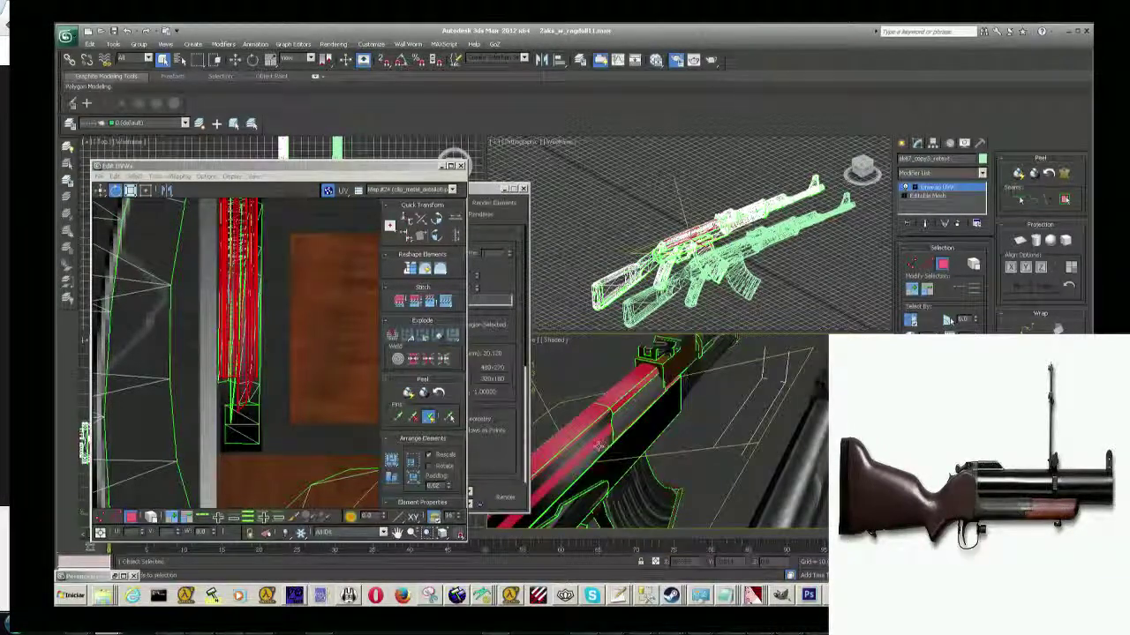
mouse_move(599, 445)
middle_mouse_down("alt")
mouse_move(569, 465)
mouse_move(559, 457)
mouse_move(724, 424)
middle_mouse_up("alt")
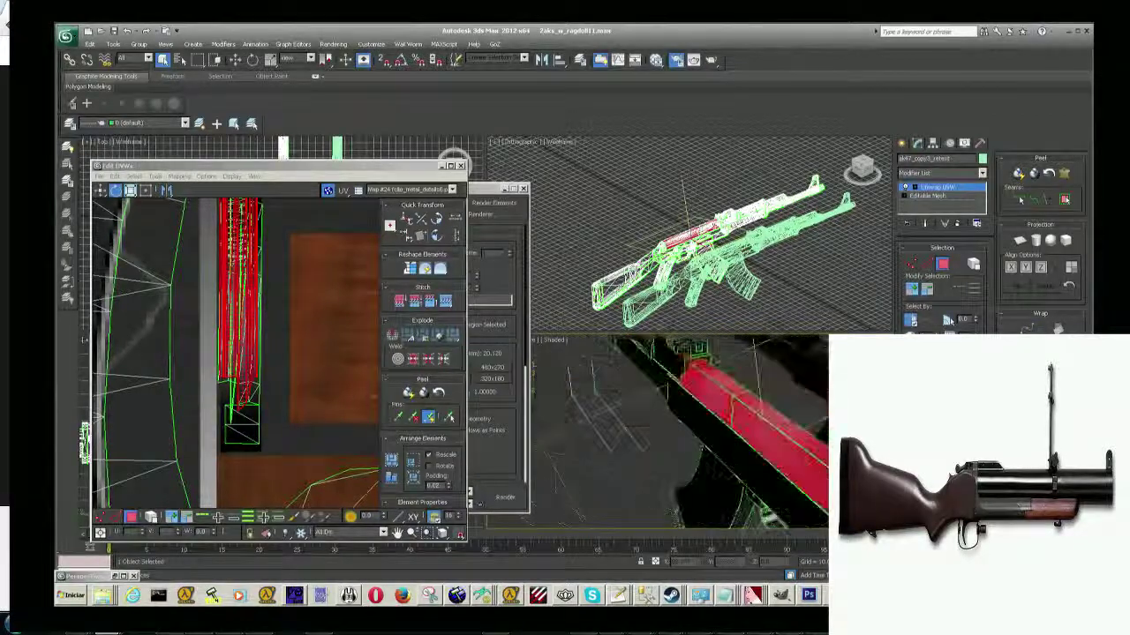
Zoom the UV editor, then open and cancel the Flatten Mapping settings.
left_click(265, 399)
scroll(265, 399, "down", 4)
scroll(297, 402, "down", 4)
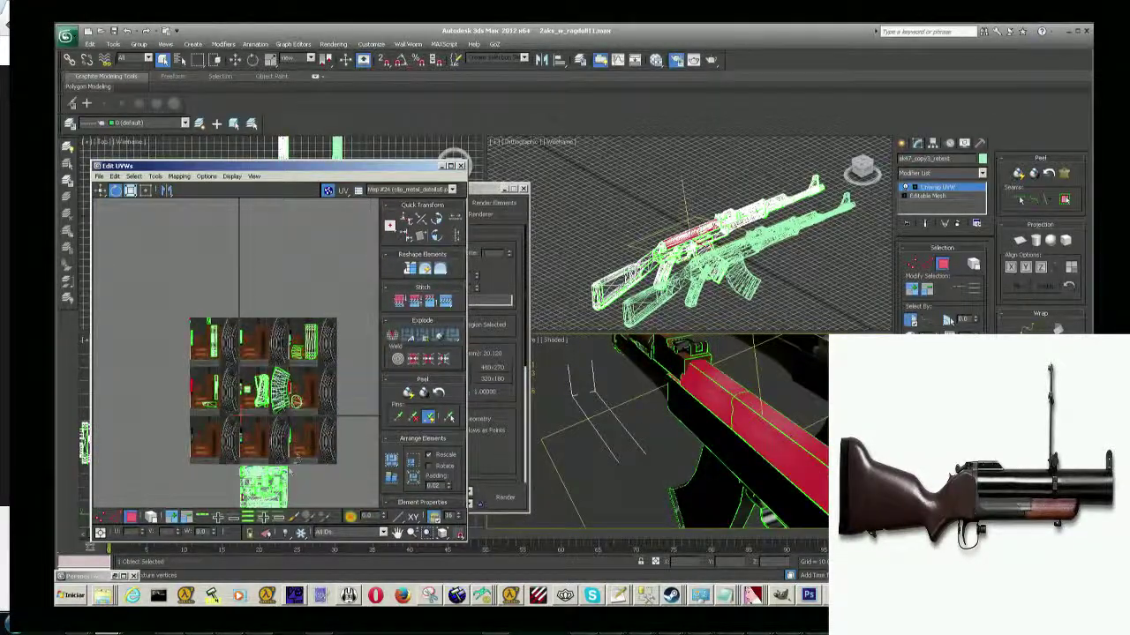
scroll(291, 449, "up", 2)
scroll(274, 428, "up", 3)
scroll(252, 406, "up", 3)
scroll(237, 390, "up", 3)
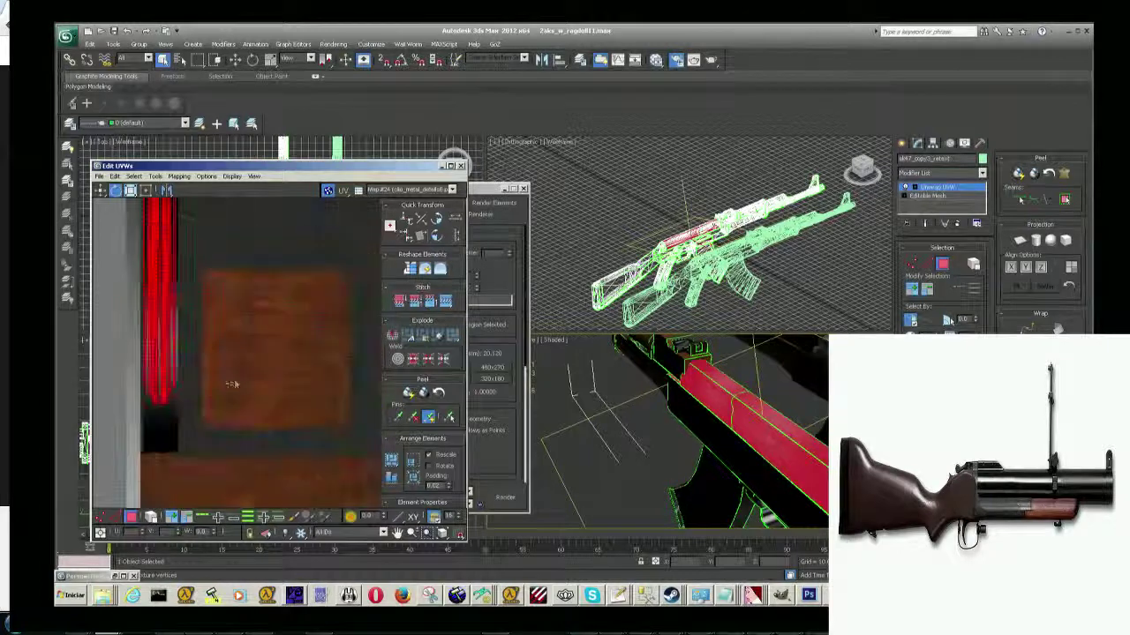
scroll(232, 384, "down", 3)
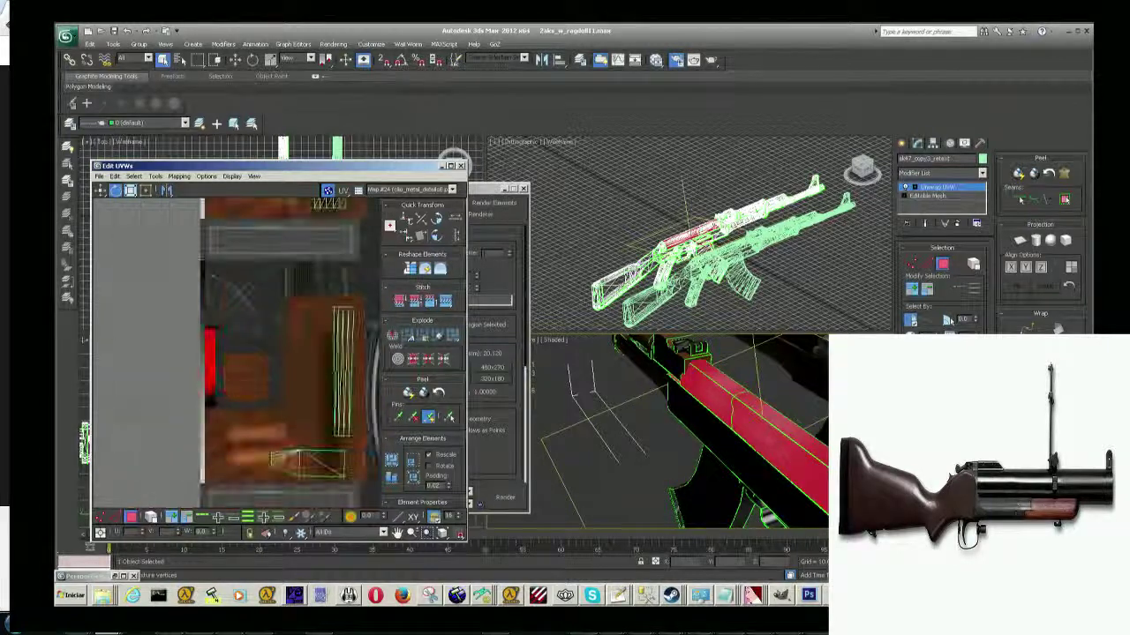
left_click(183, 177)
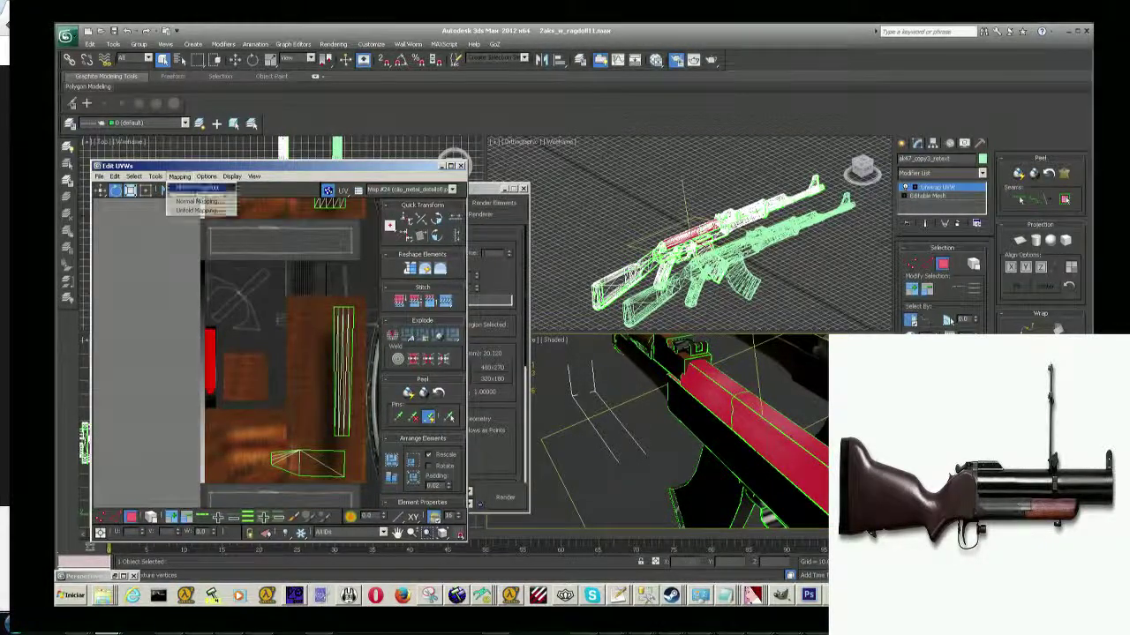
left_click(205, 200)
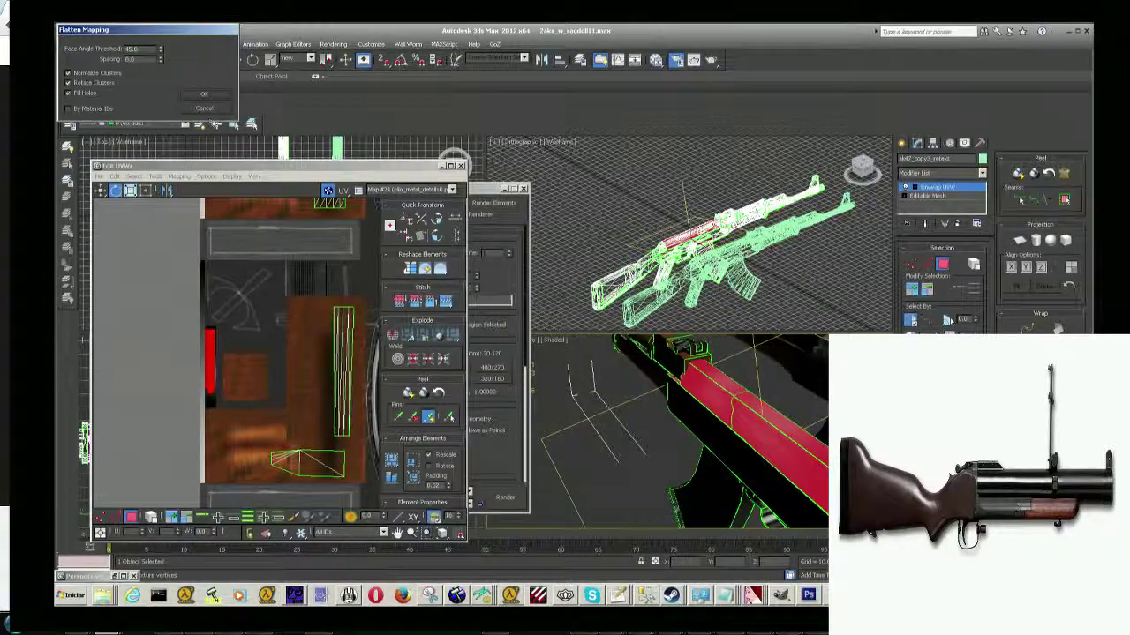
left_click(204, 108)
Save the scene as the new version zaks_w_ragdoll12.max.
left_click(66, 36)
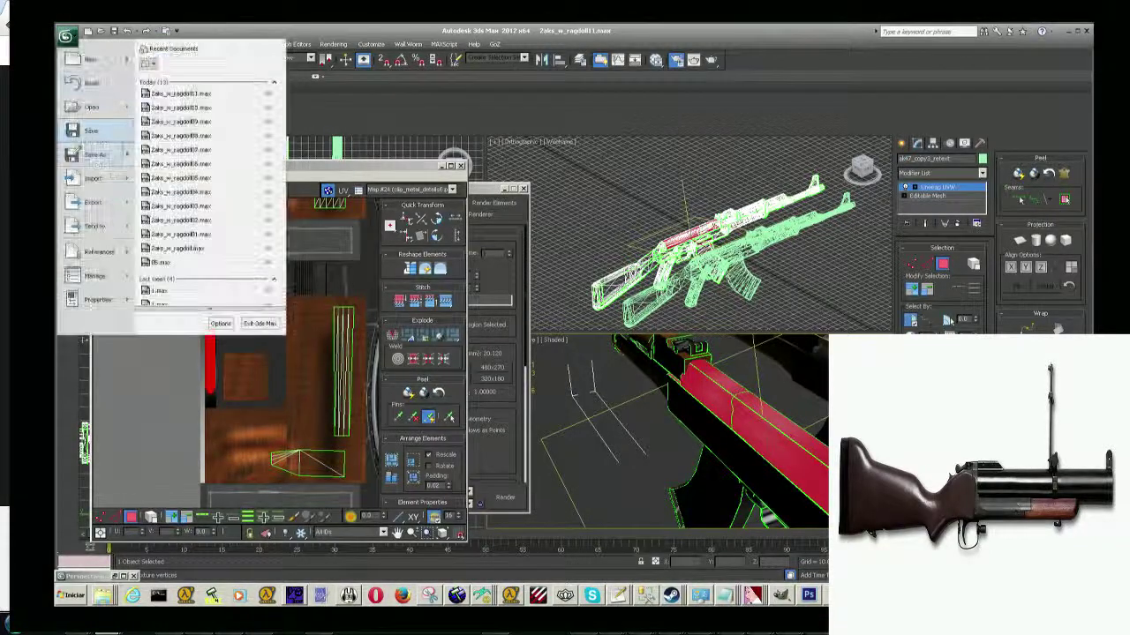
left_click(95, 155)
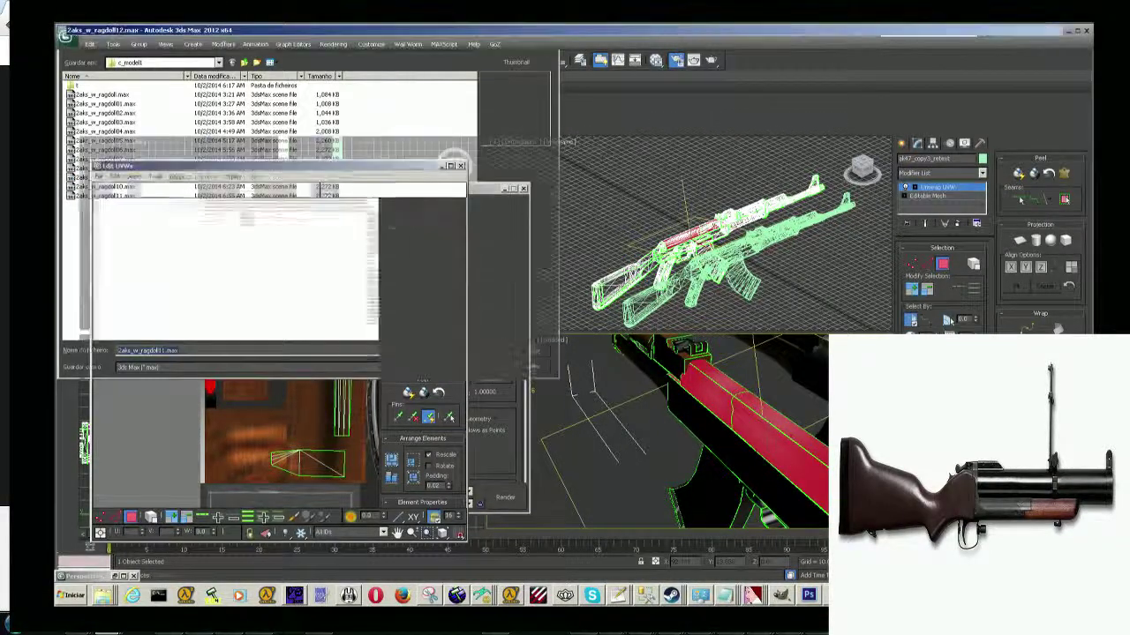
left_click(179, 175)
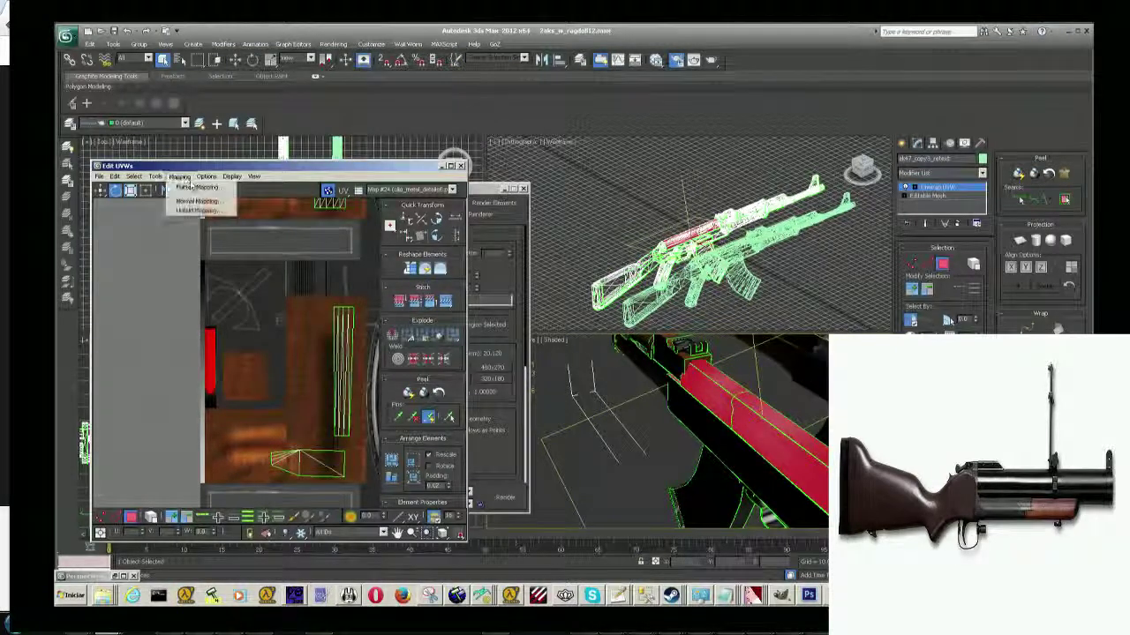
left_click(190, 185)
Flatten the UVs into clusters and rotate the long cluster to a steep angle.
left_click(214, 96)
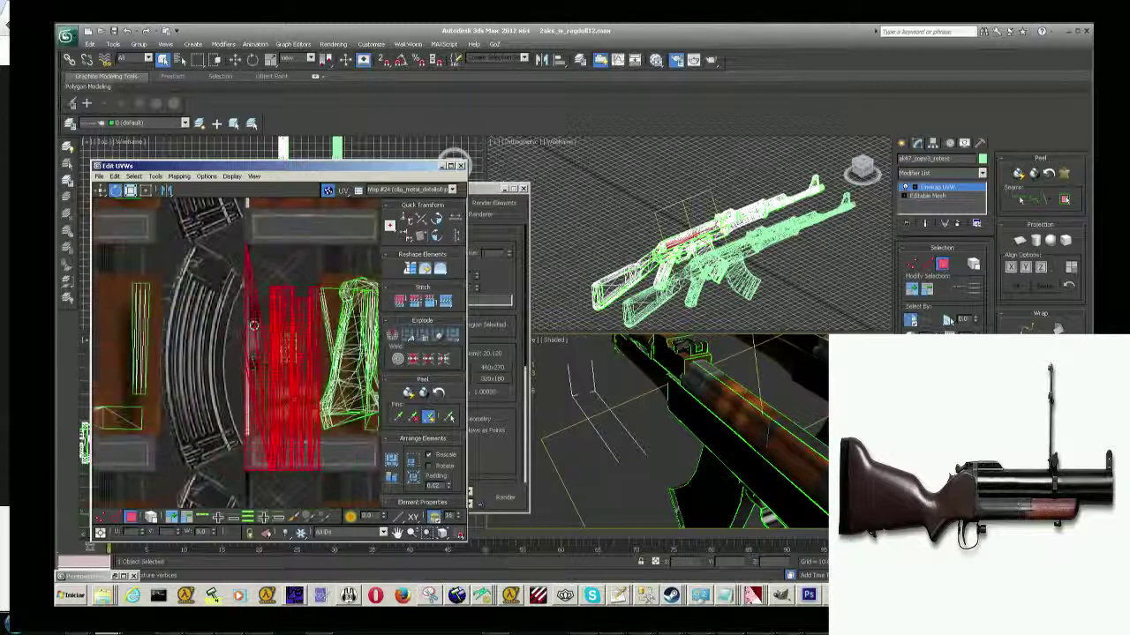
mouse_move(291, 380)
left_mouse_down()
mouse_move(288, 339)
mouse_move(253, 326)
left_mouse_up()
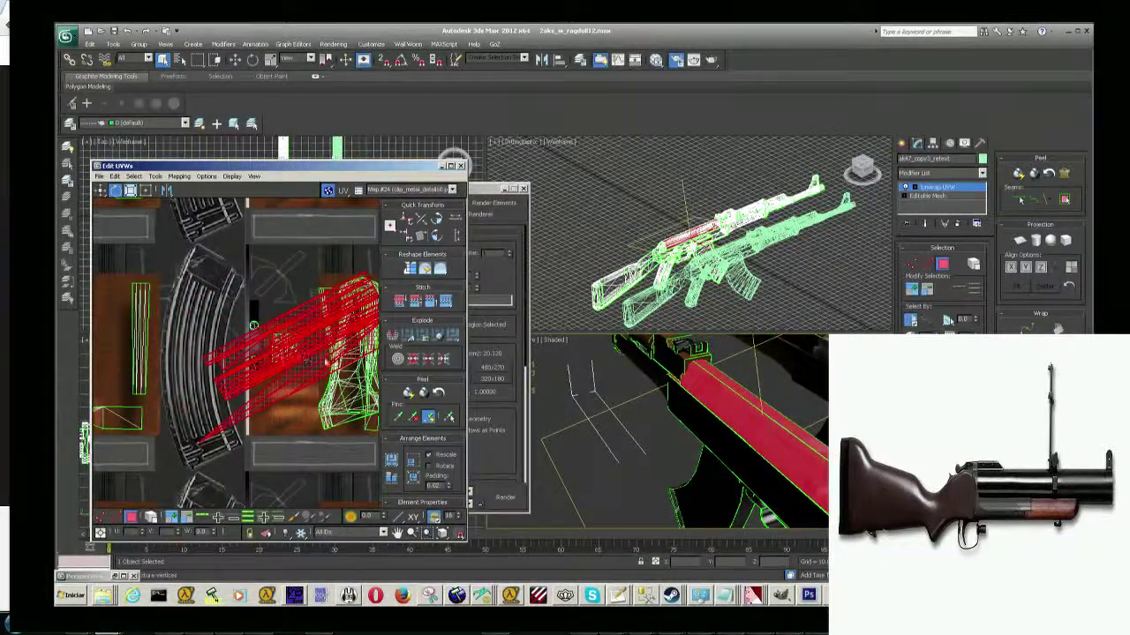
scroll(253, 324, "down", 4)
scroll(289, 374, "up", 2)
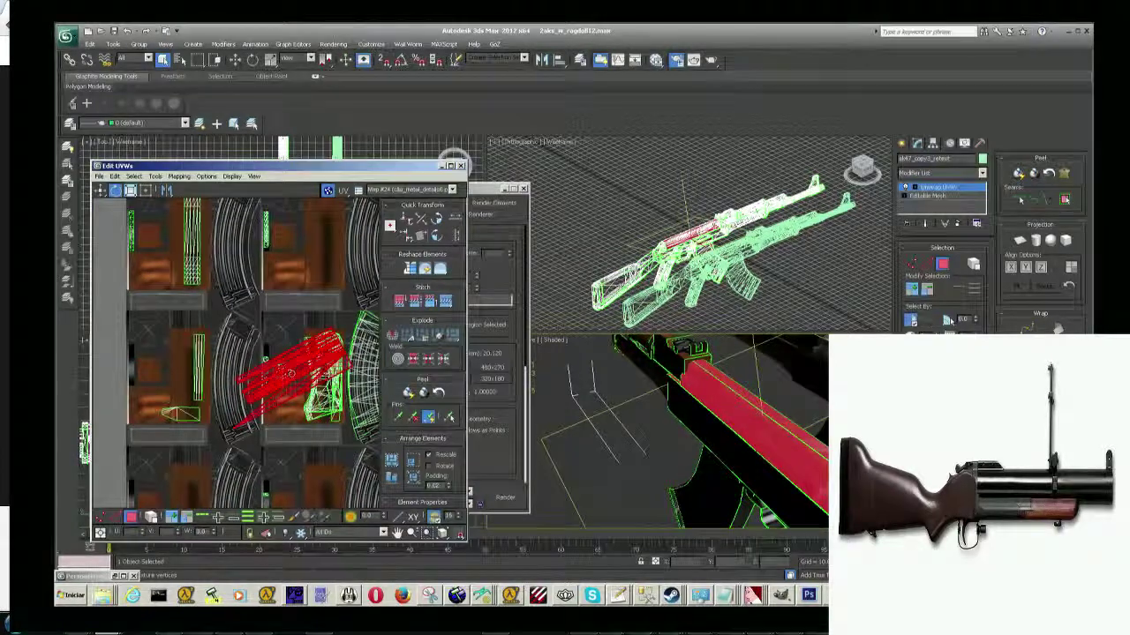
middle_click_drag(349, 340, 301, 338)
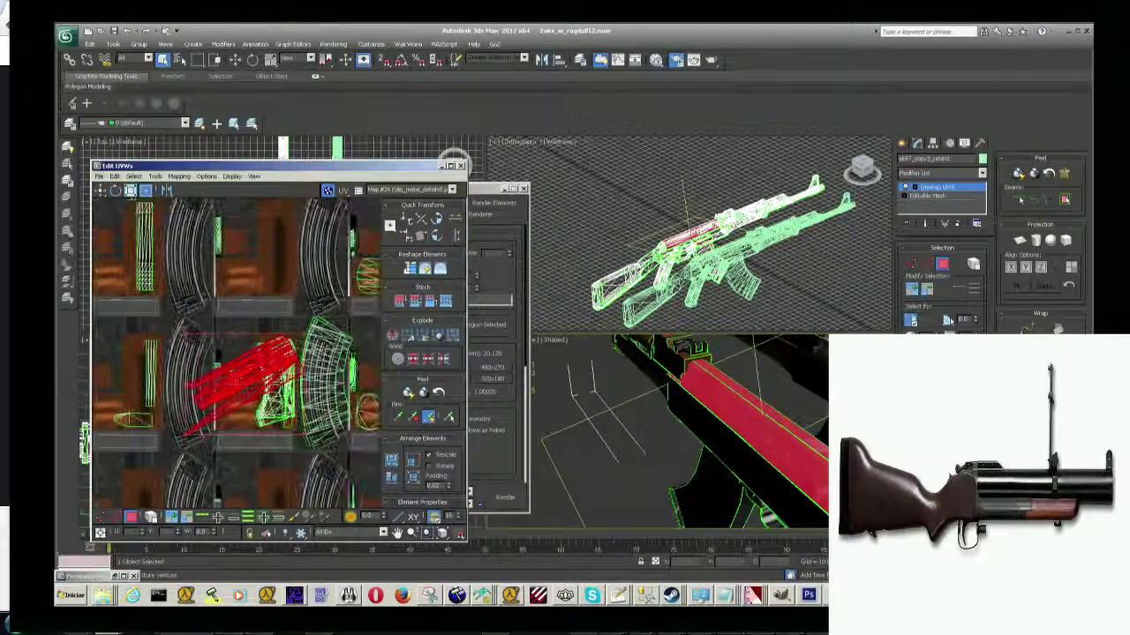
left_click_drag(303, 336, 232, 379)
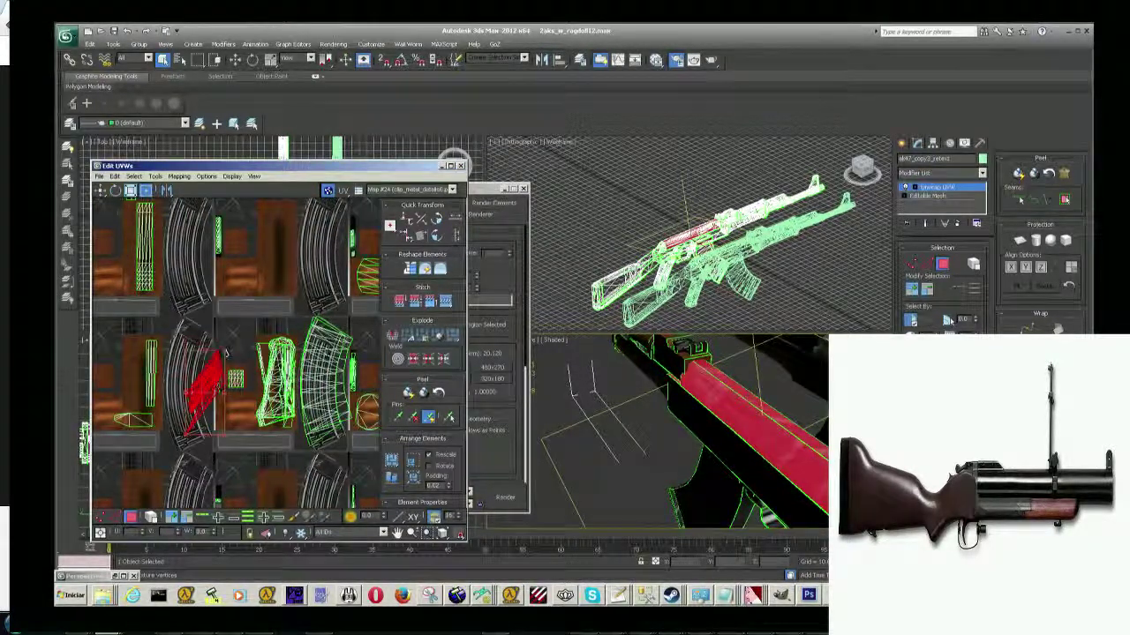
scroll(231, 380, "up", 2)
Narrow the long cluster and stretch it taller in Freeform Mode to fit the dark strip.
left_click(205, 402)
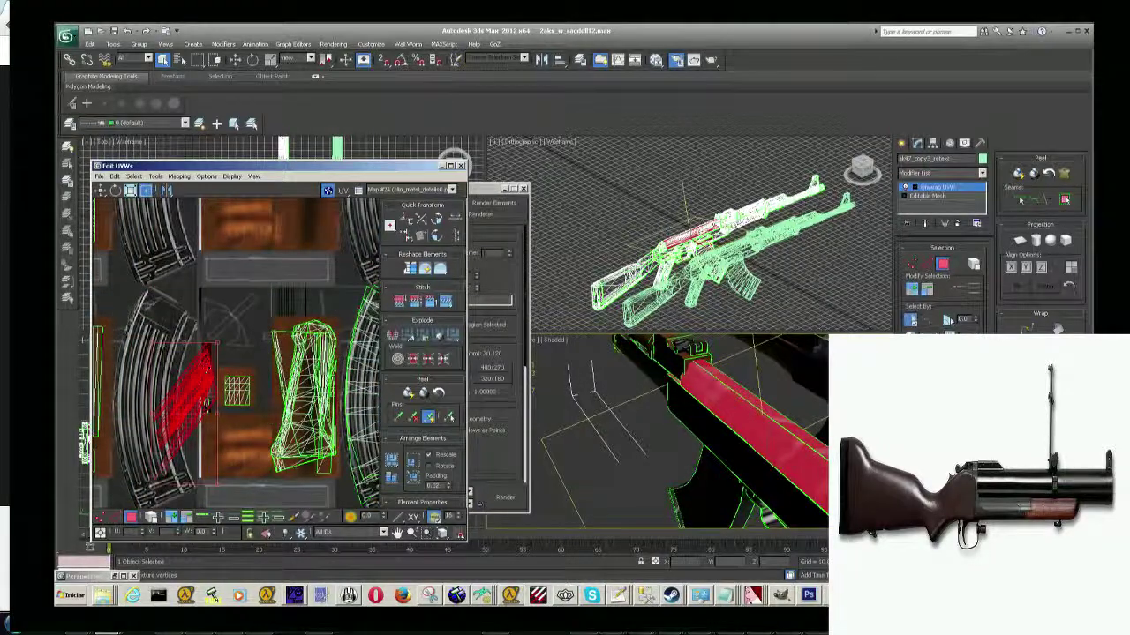
scroll(205, 402, "up", 2)
scroll(204, 375, "up", 2)
scroll(203, 346, "up", 2)
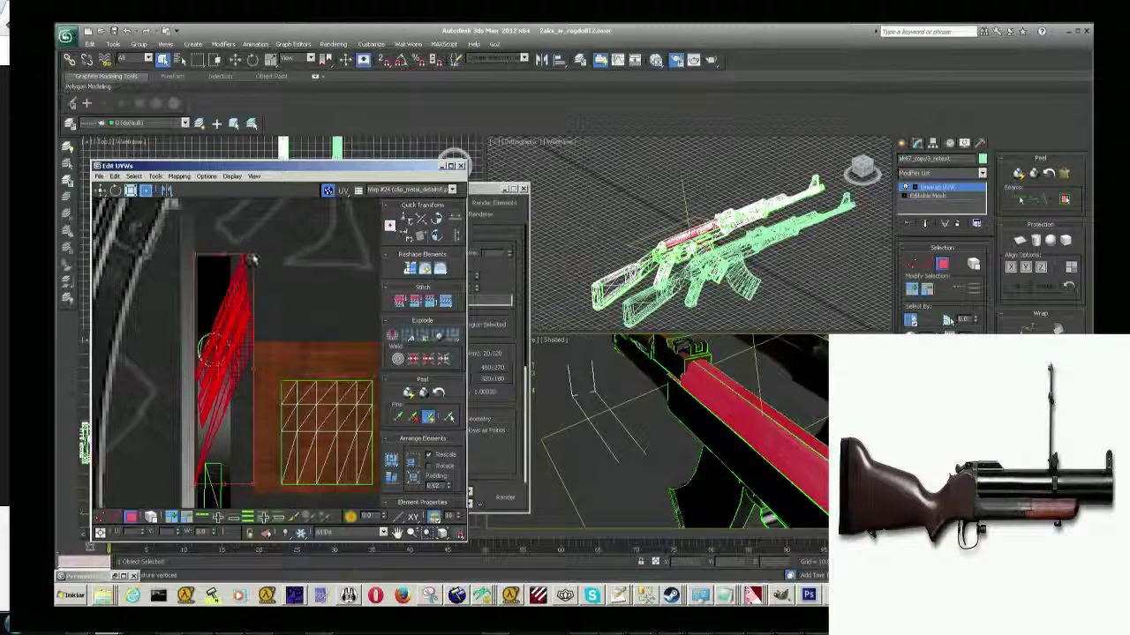
left_click_drag(251, 259, 226, 260)
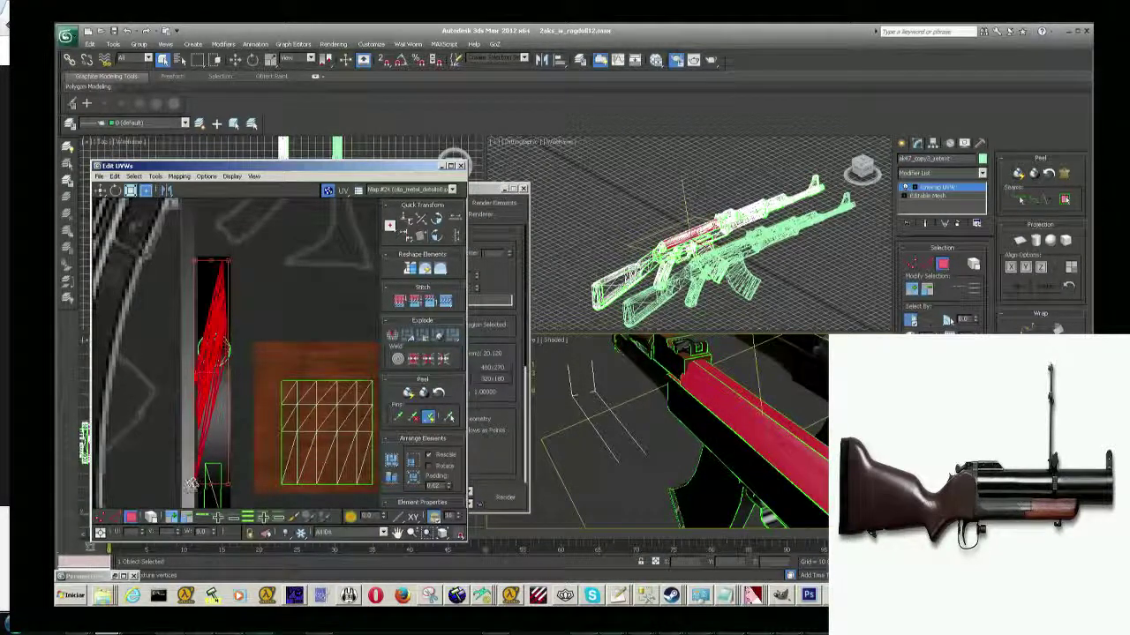
left_click_drag(191, 484, 200, 499)
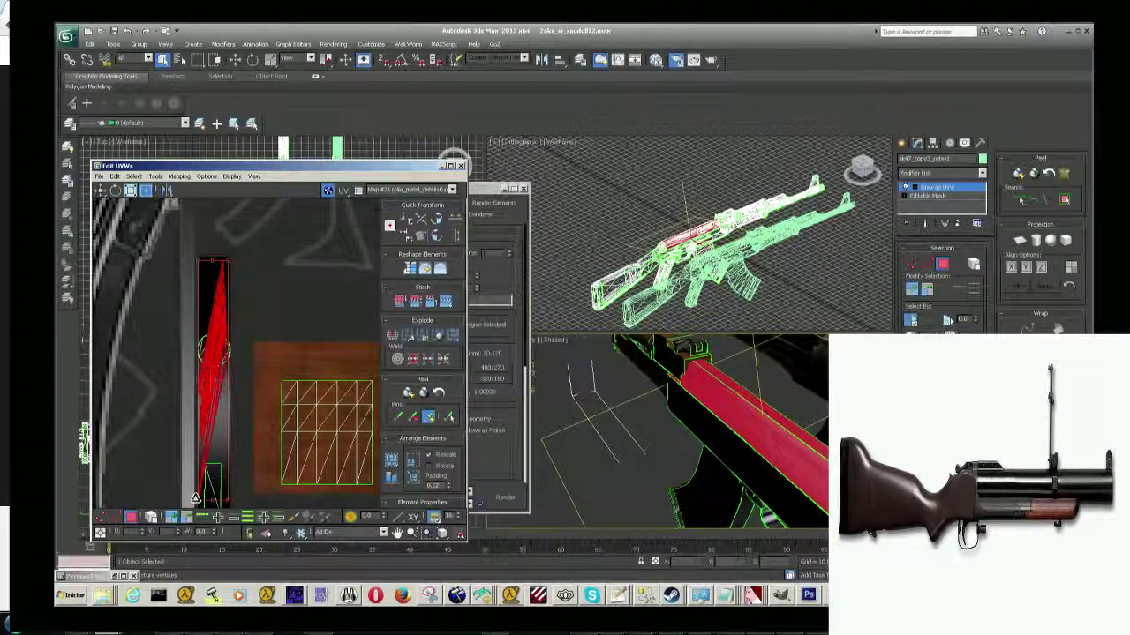
left_click(353, 353)
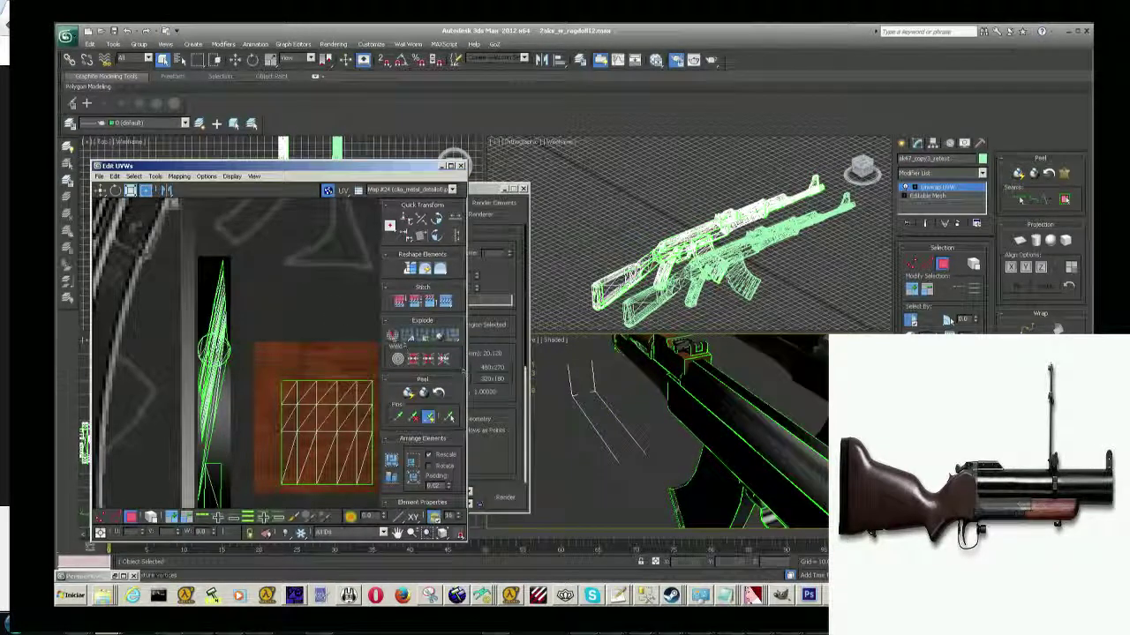
Orbit to the barrel and select a long strip of barrel faces.
mouse_move(654, 441)
middle_mouse_down("alt")
mouse_move(641, 438)
mouse_move(739, 412)
middle_mouse_up("alt")
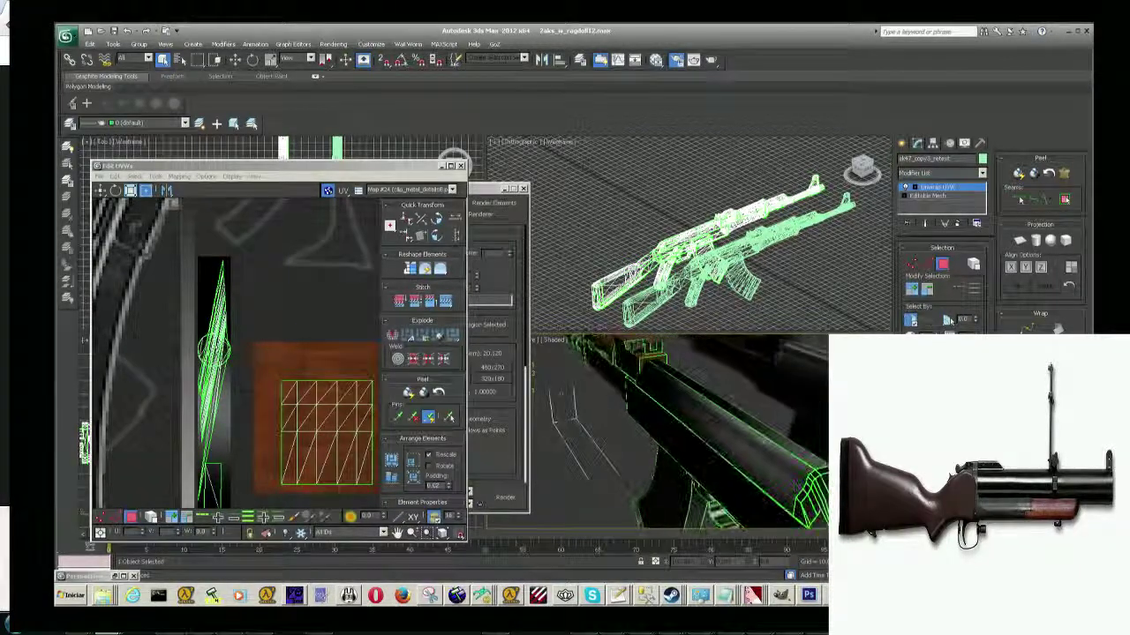
middle_click_drag(770, 448, 779, 448, "alt")
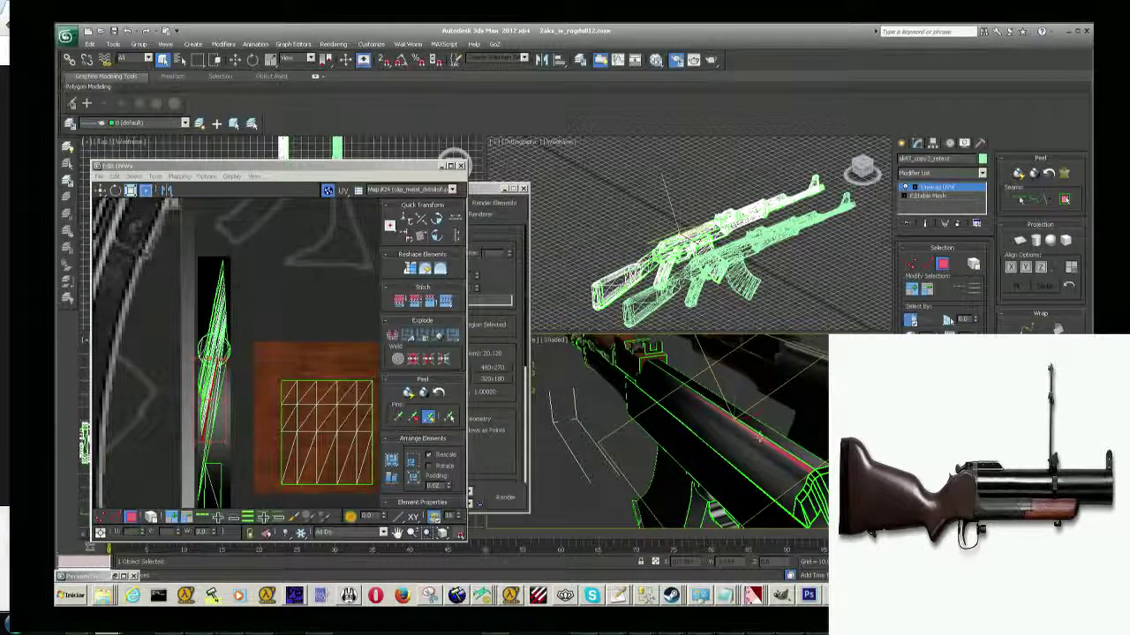
left_click(323, 339)
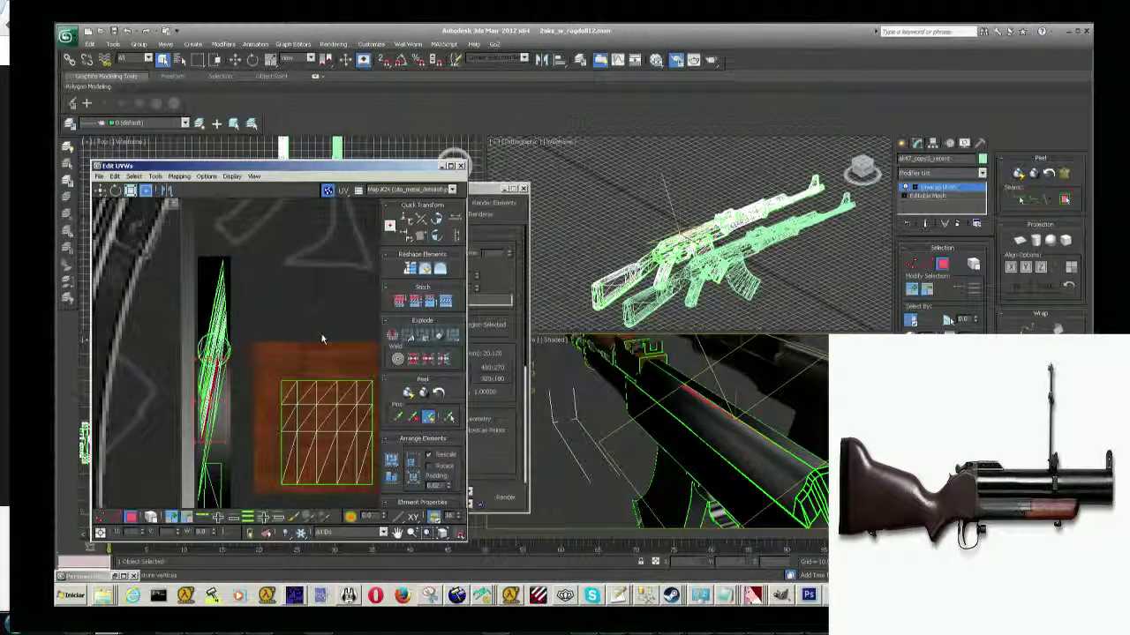
middle_click_drag(684, 428, 714, 392, "alt")
left_click(673, 376)
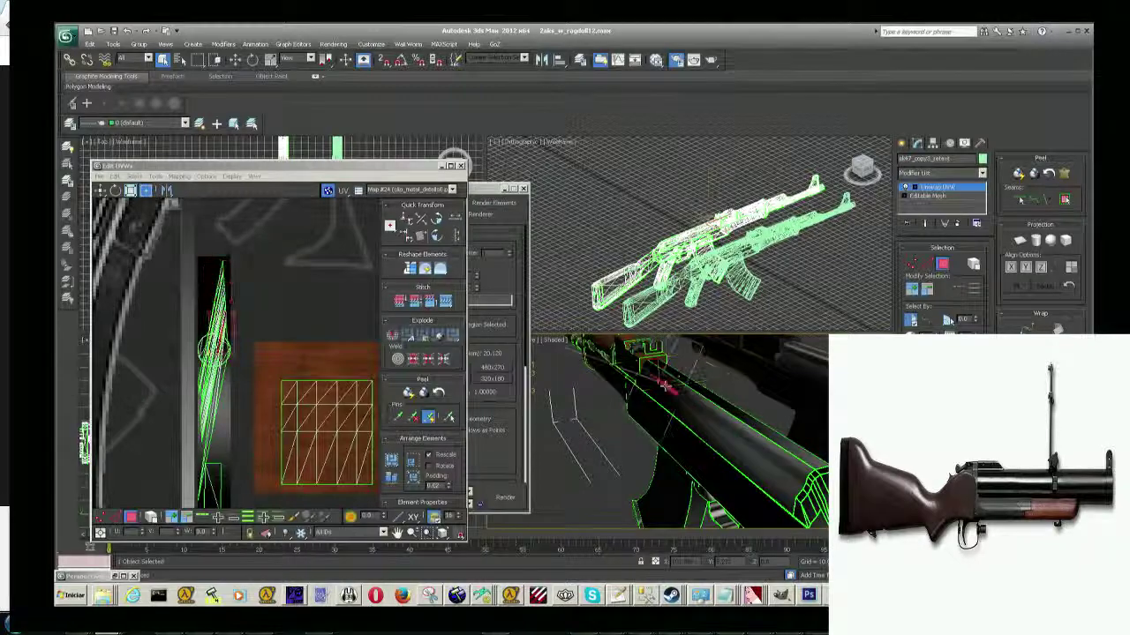
left_click(673, 386, "ctrl")
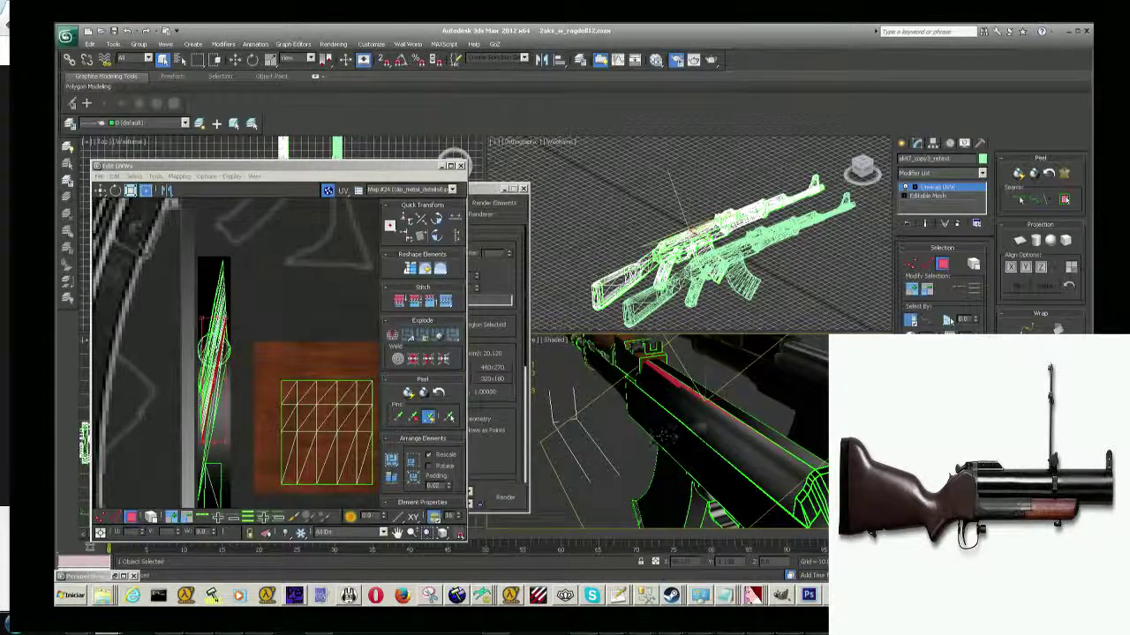
left_click(734, 424)
middle_click_drag(790, 414, 664, 415, "alt")
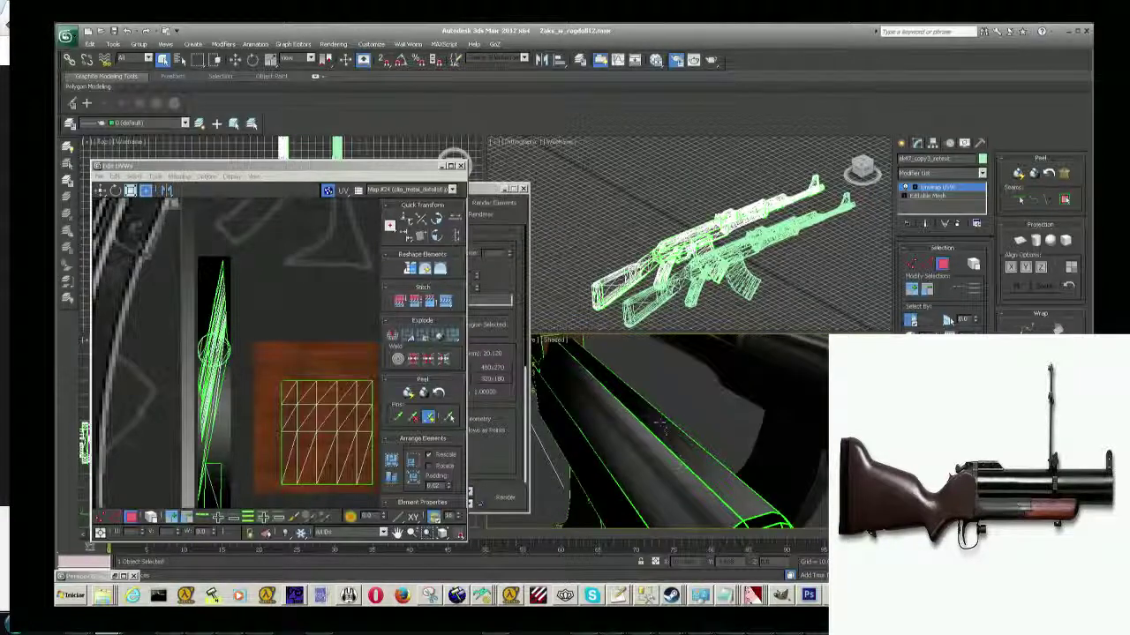
left_click(706, 461)
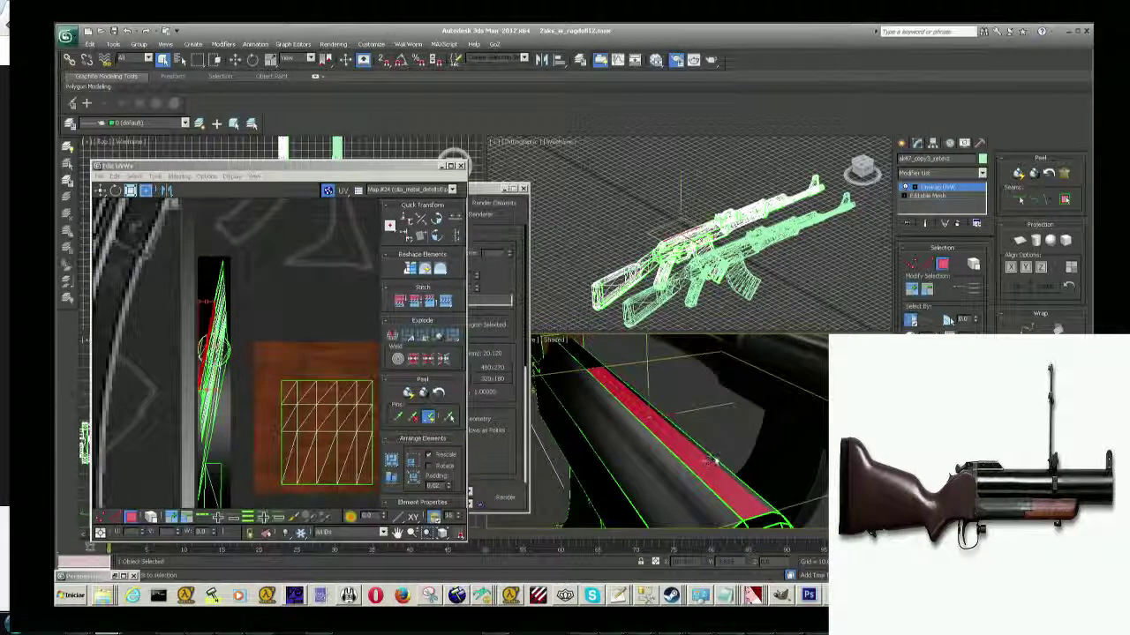
scroll(709, 460, "up", 1)
middle_click_drag(722, 463, 725, 443, "alt")
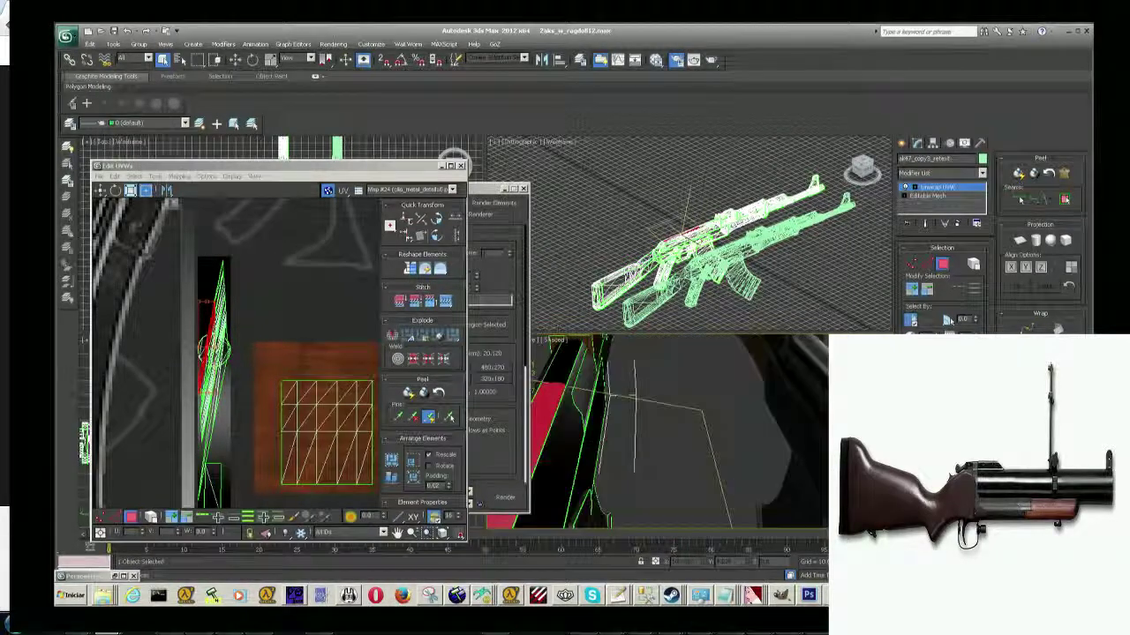
Shift the selected UV strip, then clear the barrel face selection and view the barrel end.
scroll(208, 349, "up", 3)
scroll(208, 349, "up", 3)
scroll(209, 349, "up", 2)
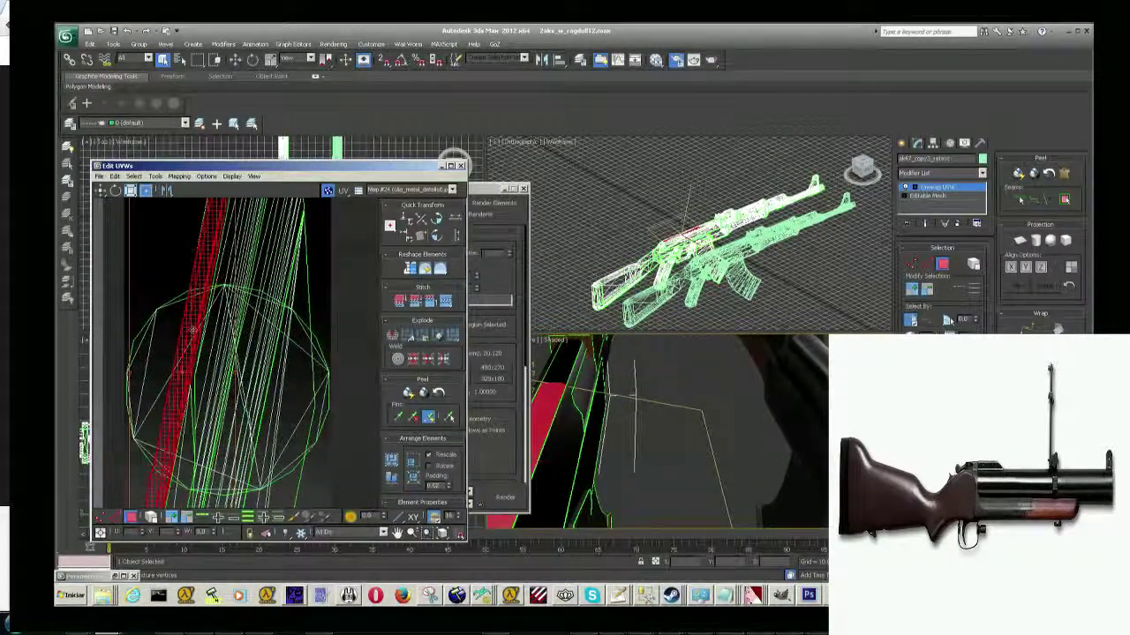
left_click_drag(208, 350, 249, 351)
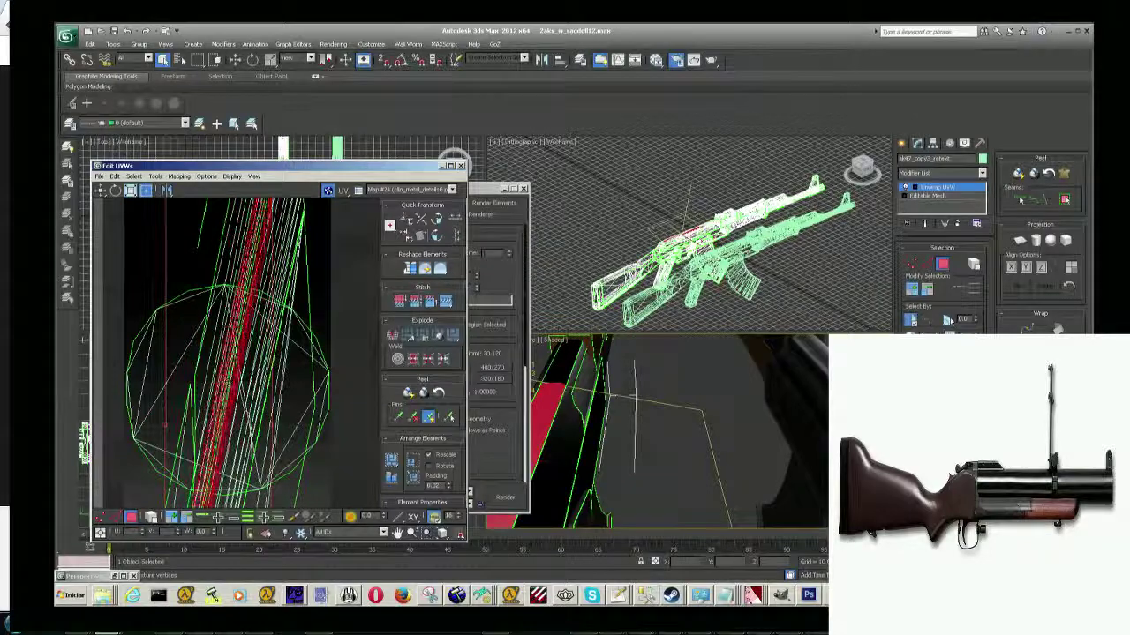
middle_click_drag(724, 432, 735, 423, "alt")
left_click(735, 424)
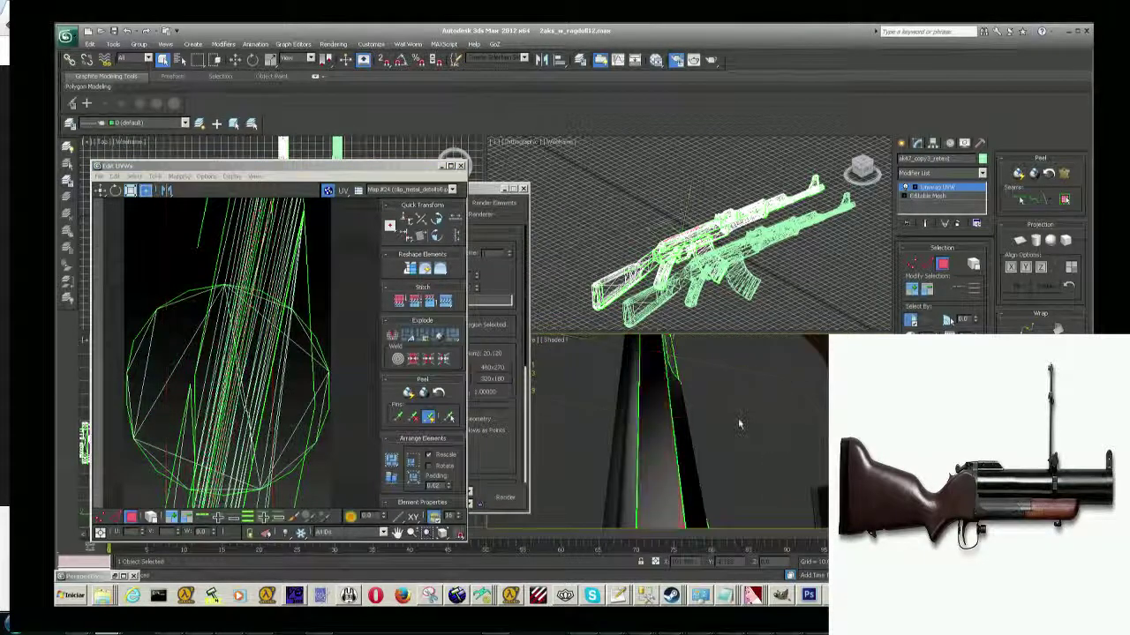
key("ctrl+z")
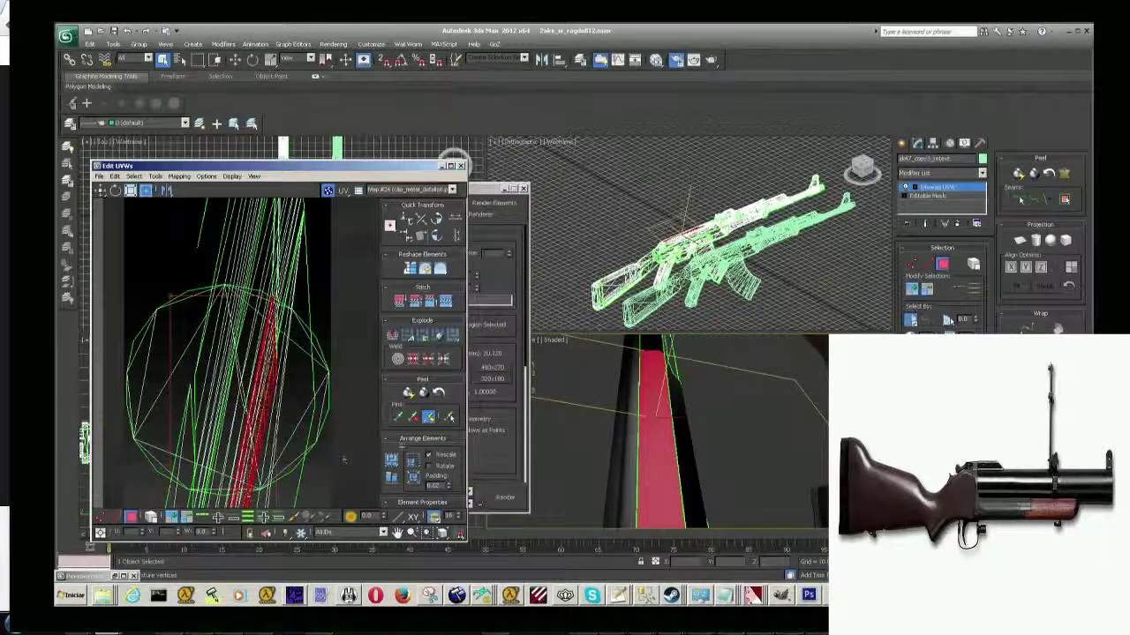
left_click(755, 445)
mouse_move(741, 448)
middle_mouse_down("alt")
mouse_move(737, 397)
mouse_move(680, 524)
mouse_move(665, 446)
middle_mouse_up("alt")
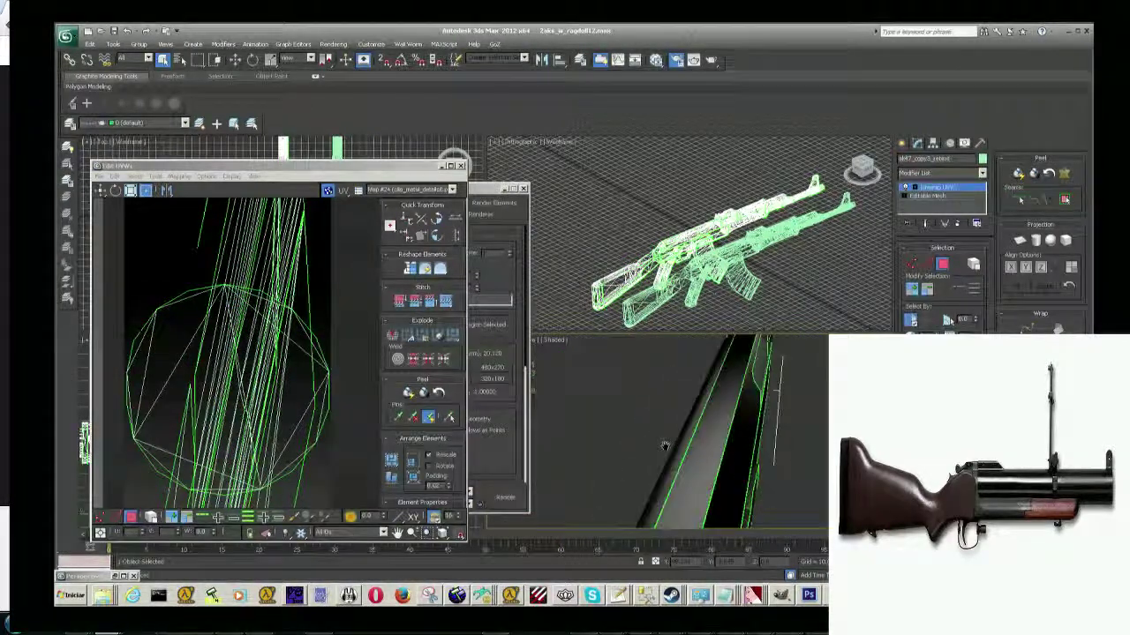
scroll(315, 309, "up", 3)
scroll(315, 313, "up", 3)
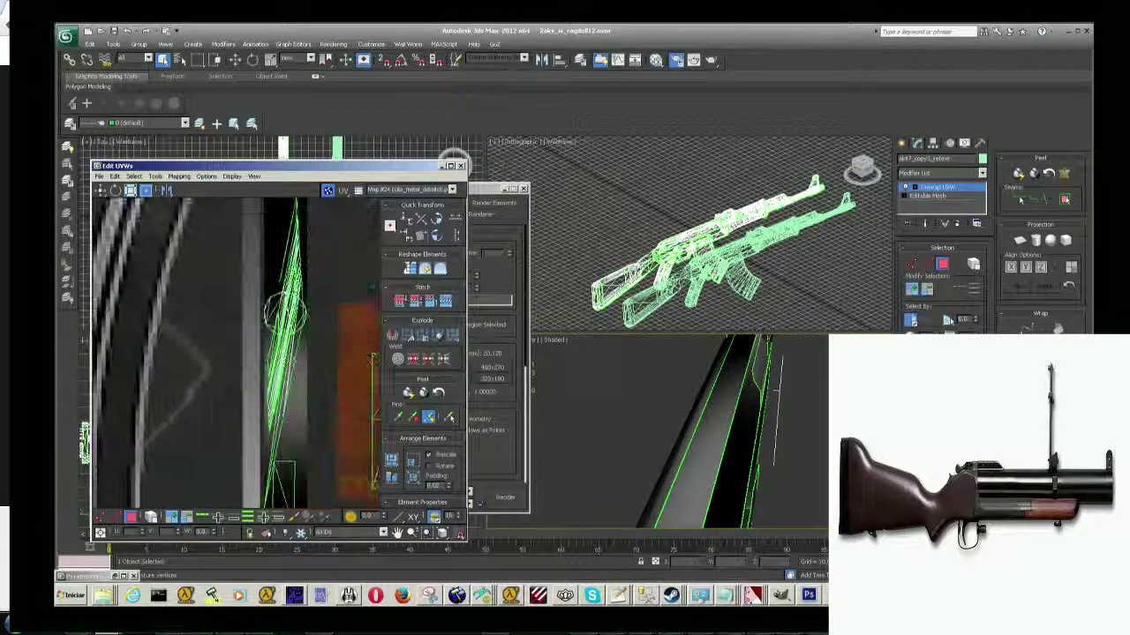
scroll(315, 309, "up", 2)
Mirror one of the barrel's UV shells vertically and deselect it.
left_click(296, 265)
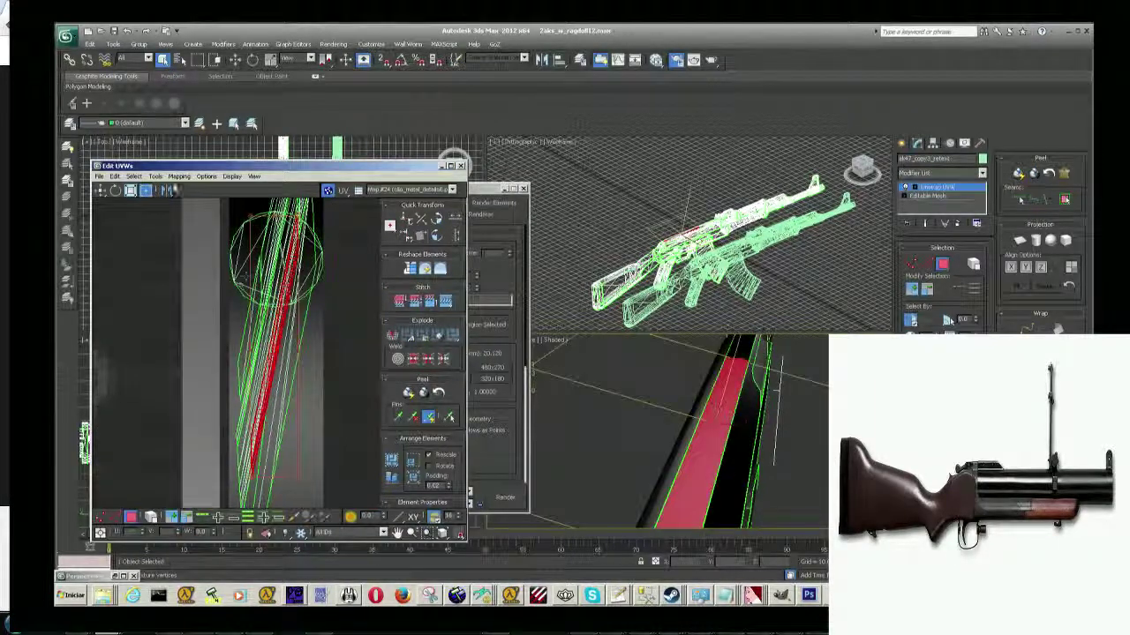
left_click(155, 175)
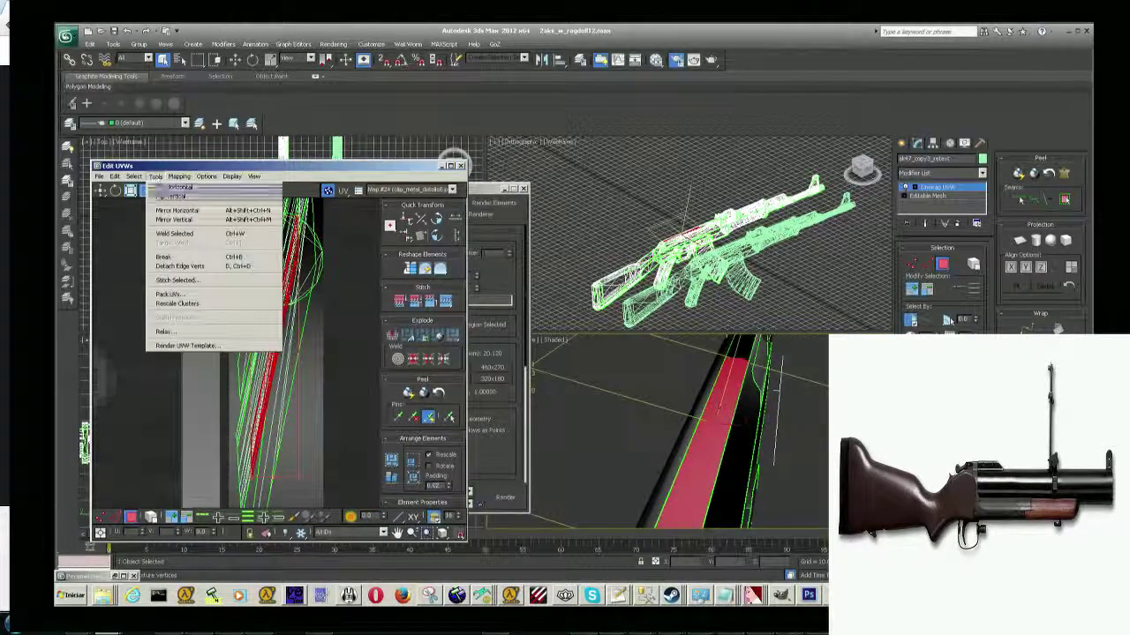
left_click(182, 221)
left_click(620, 401)
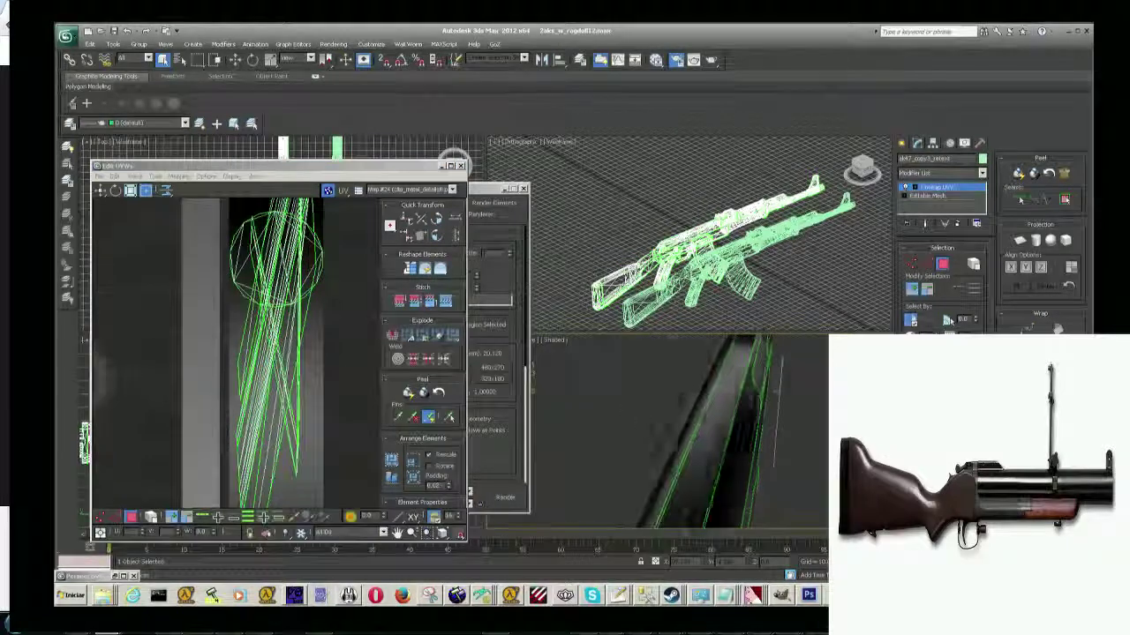
mouse_move(620, 400)
middle_mouse_down("alt")
mouse_move(671, 423)
mouse_move(618, 415)
mouse_move(697, 459)
middle_mouse_up("alt")
Reselect the long barrel strip and rotate its UVs straight.
left_click(358, 358)
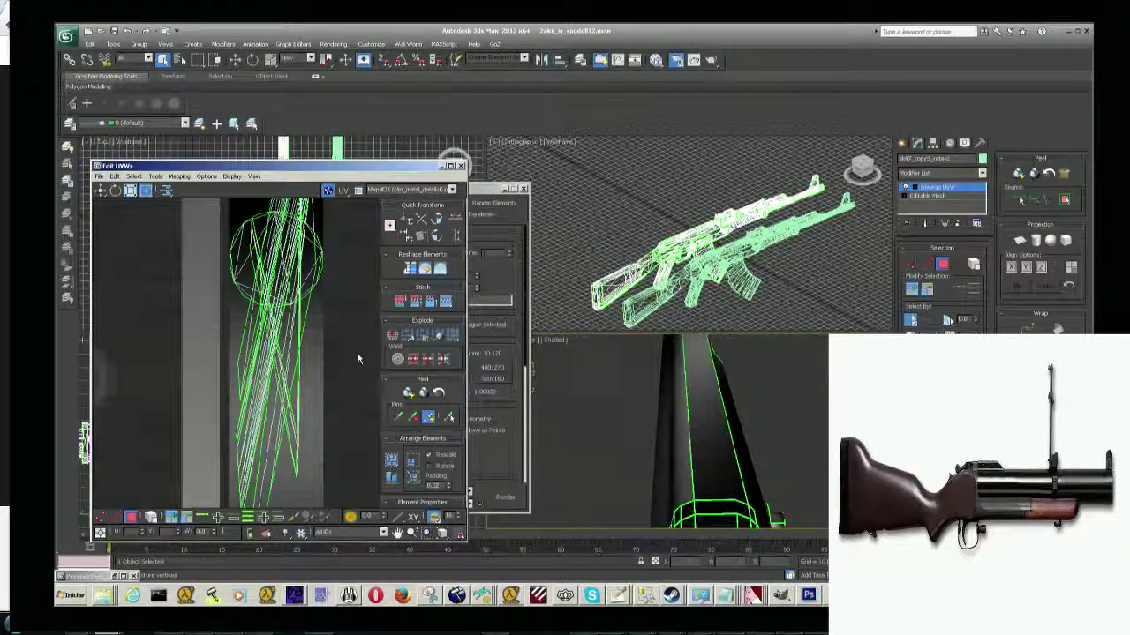
key("ctrl+z")
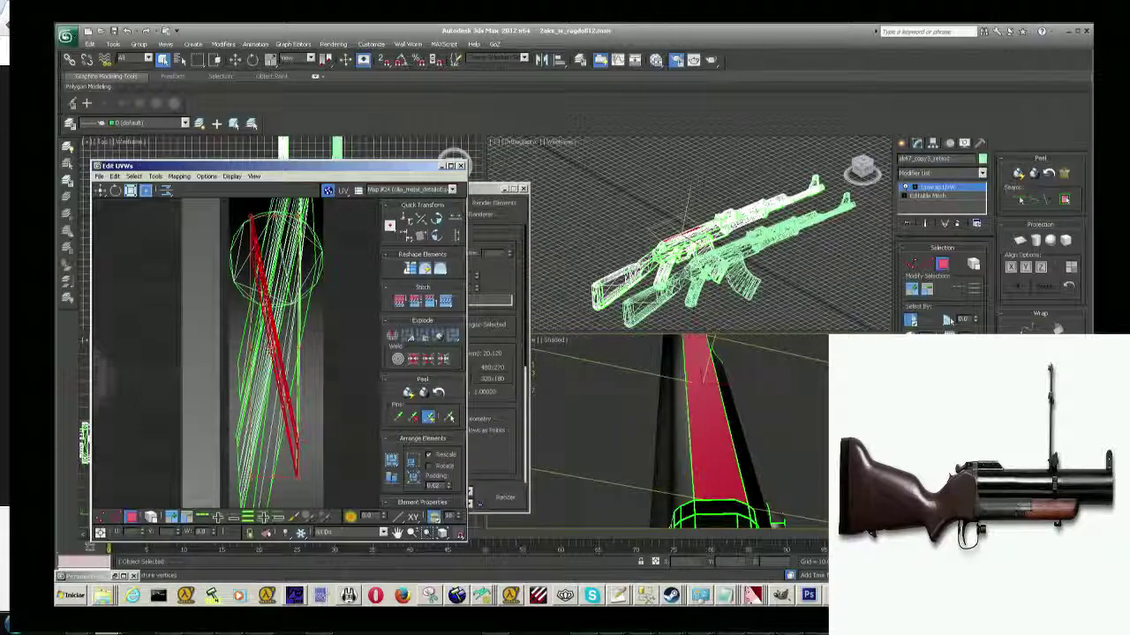
left_click_drag(294, 459, 294, 446)
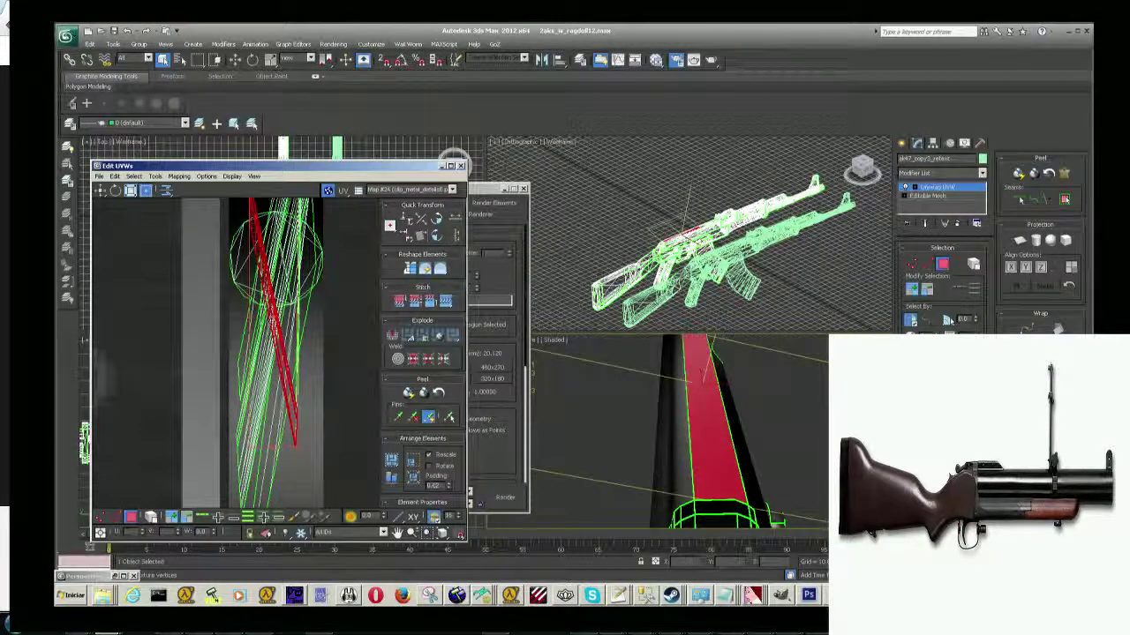
left_click(308, 352)
Stretch the long strip's UVs further down the metal texture and check the barrel.
left_click(706, 372)
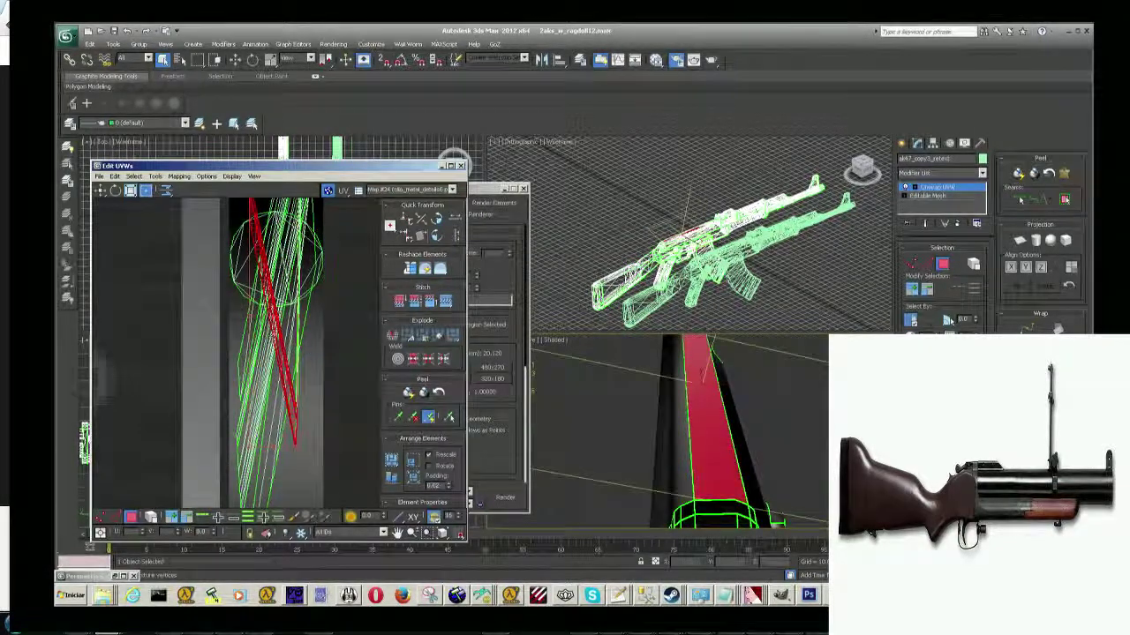
left_click_drag(282, 282, 327, 399)
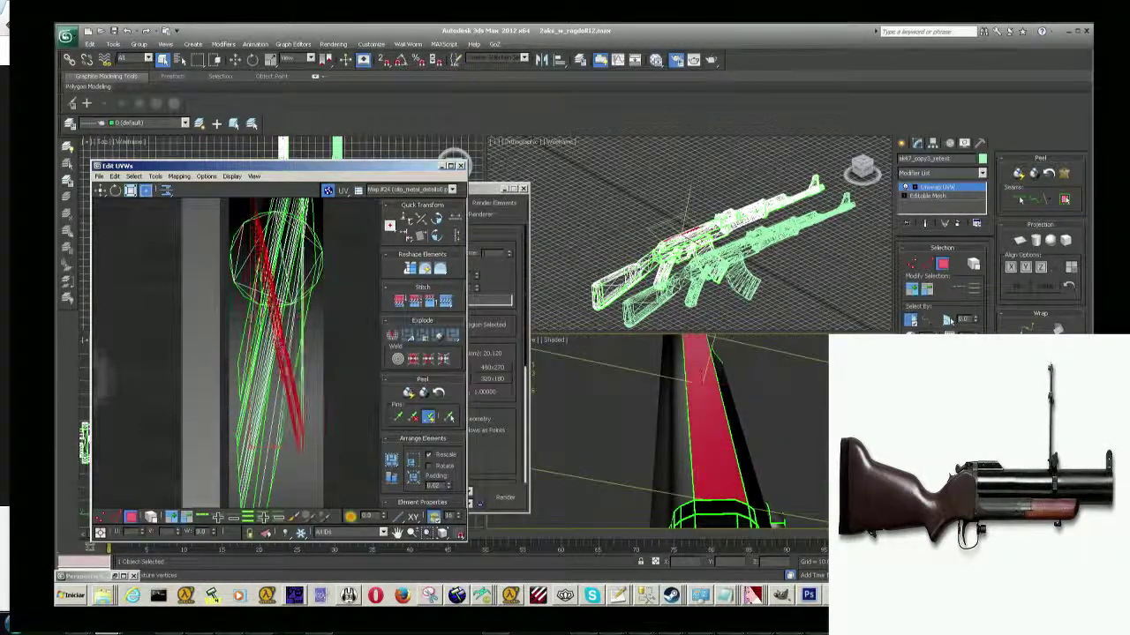
left_click(321, 395)
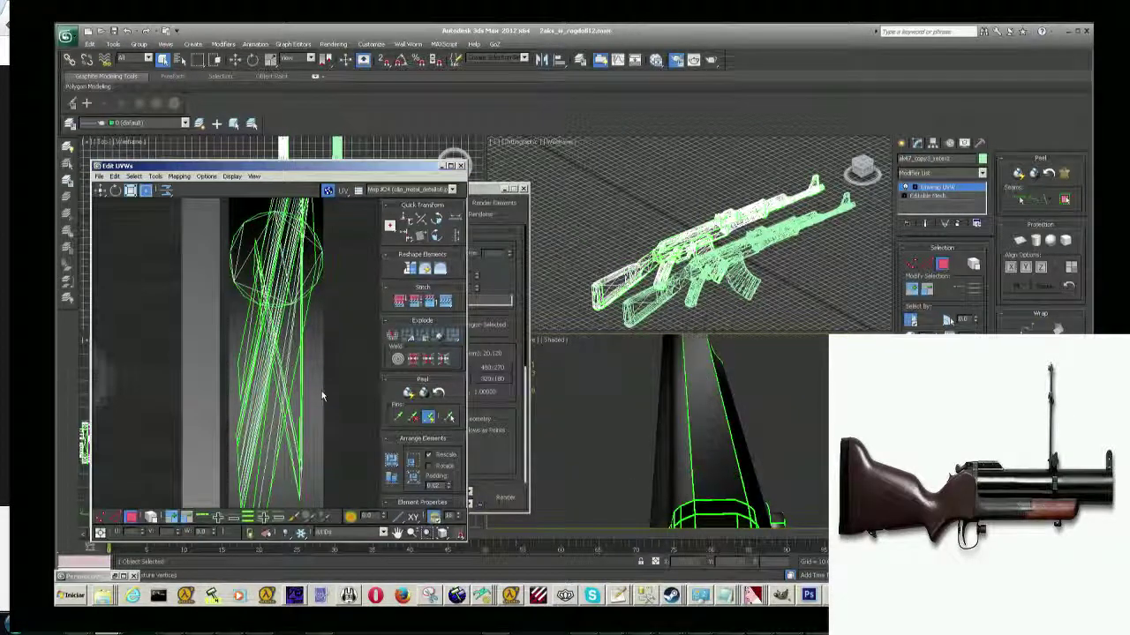
left_click(272, 388)
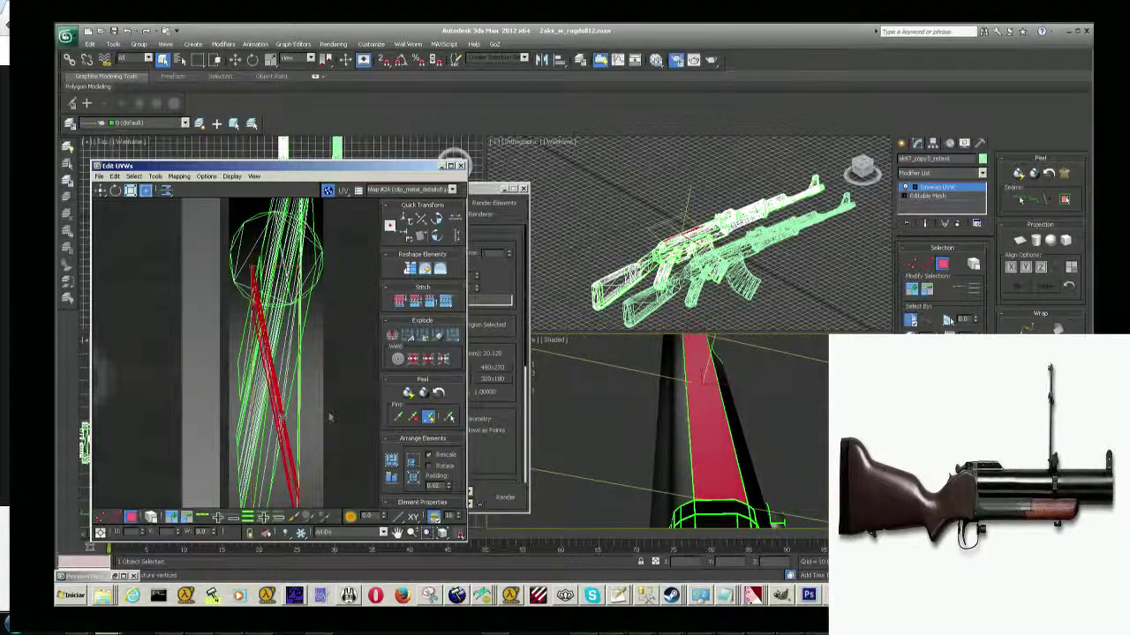
left_click(328, 415)
left_click(314, 415)
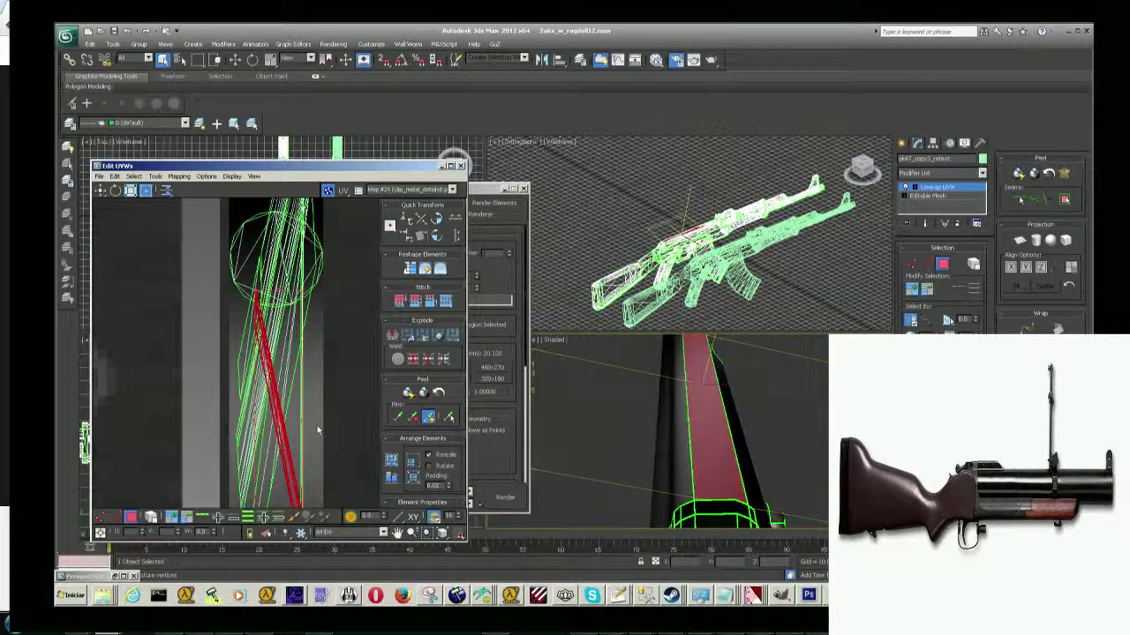
left_click(317, 427)
middle_click_drag(786, 401, 789, 389, "alt")
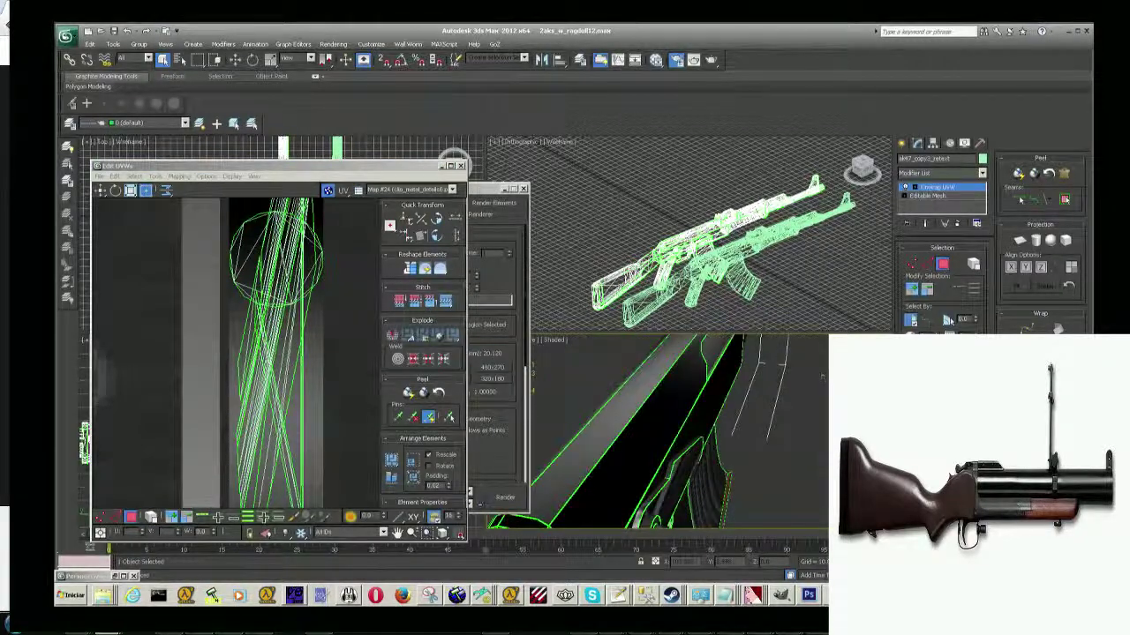
Select the wide top barrel strip and stretch its UVs down the texture.
left_click(642, 415)
mouse_move(652, 413)
middle_mouse_down("alt")
mouse_move(721, 420)
mouse_move(691, 432)
middle_mouse_up("alt")
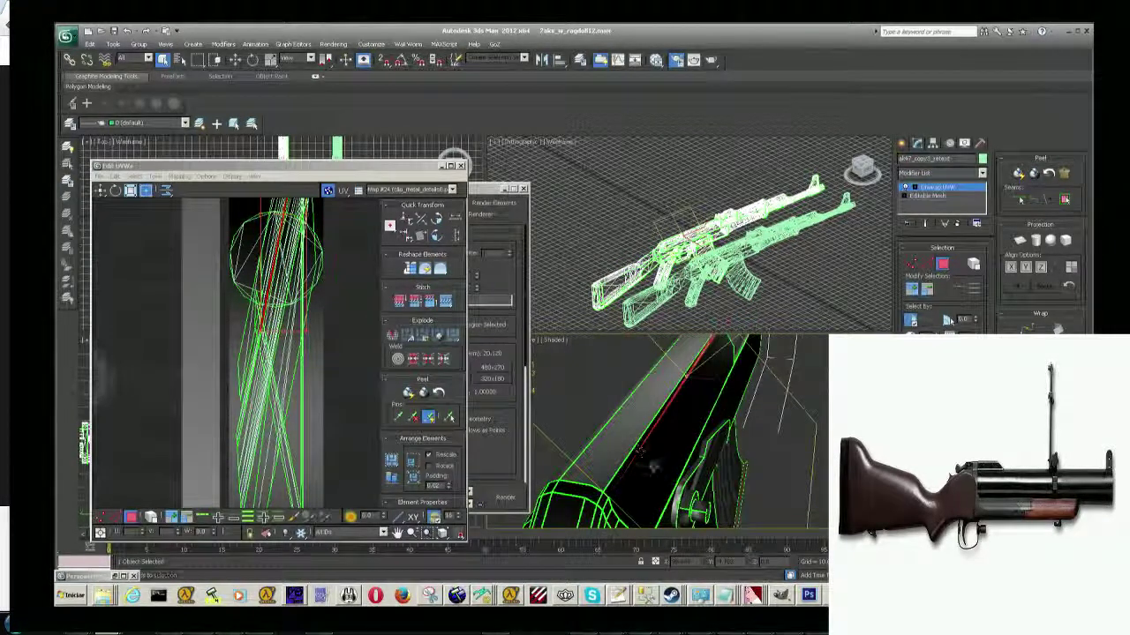
left_click(651, 465)
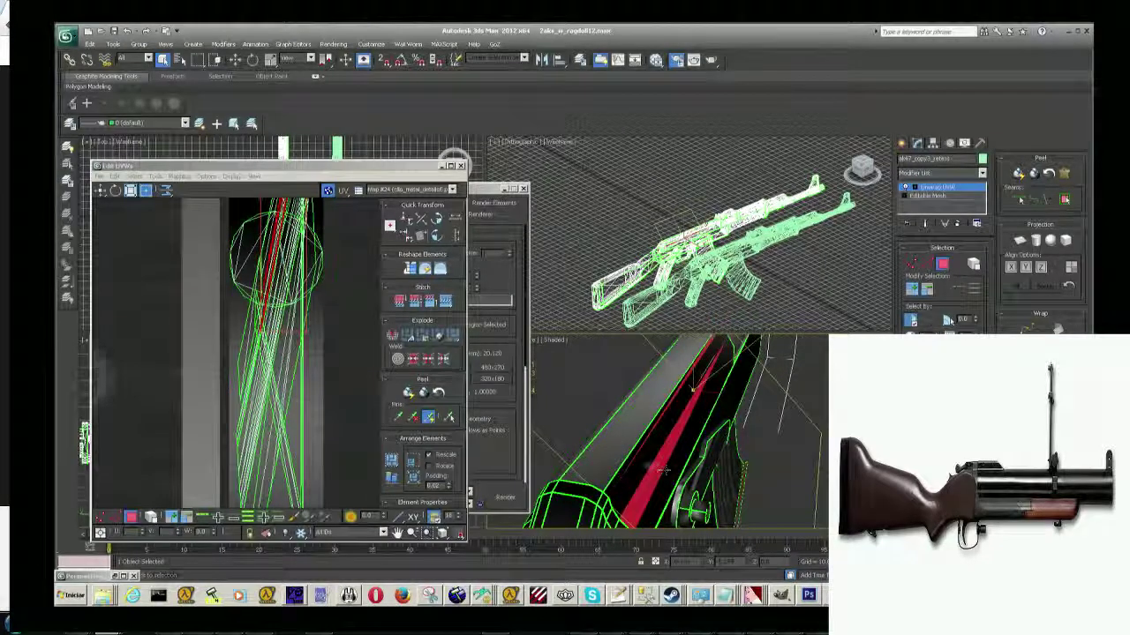
left_click(663, 470)
left_click(649, 465)
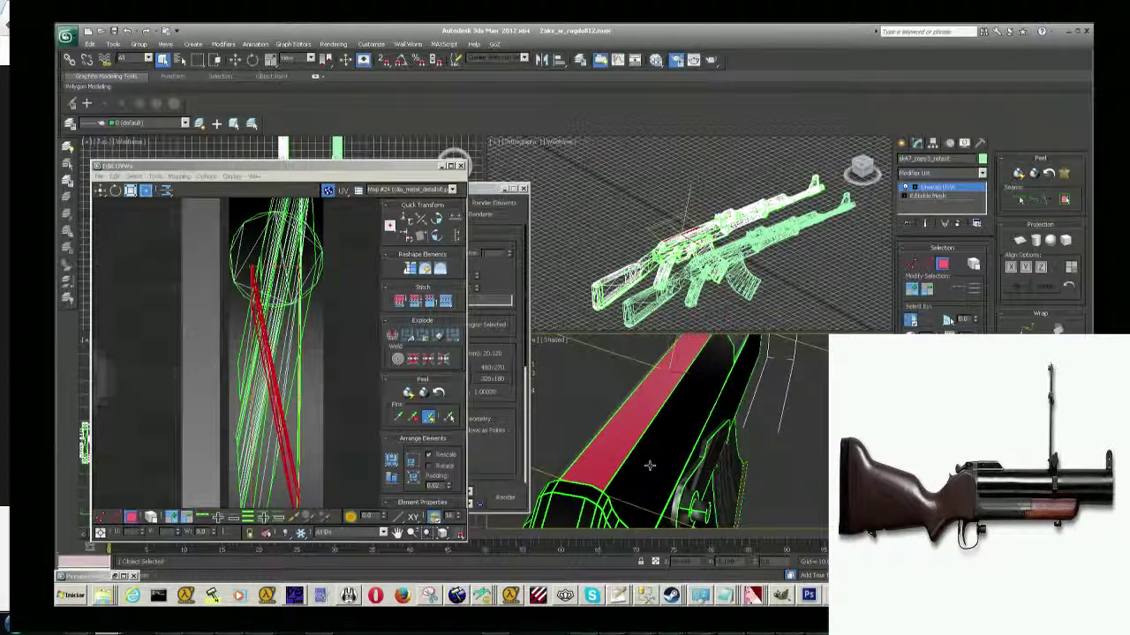
middle_click_drag(309, 423, 310, 367)
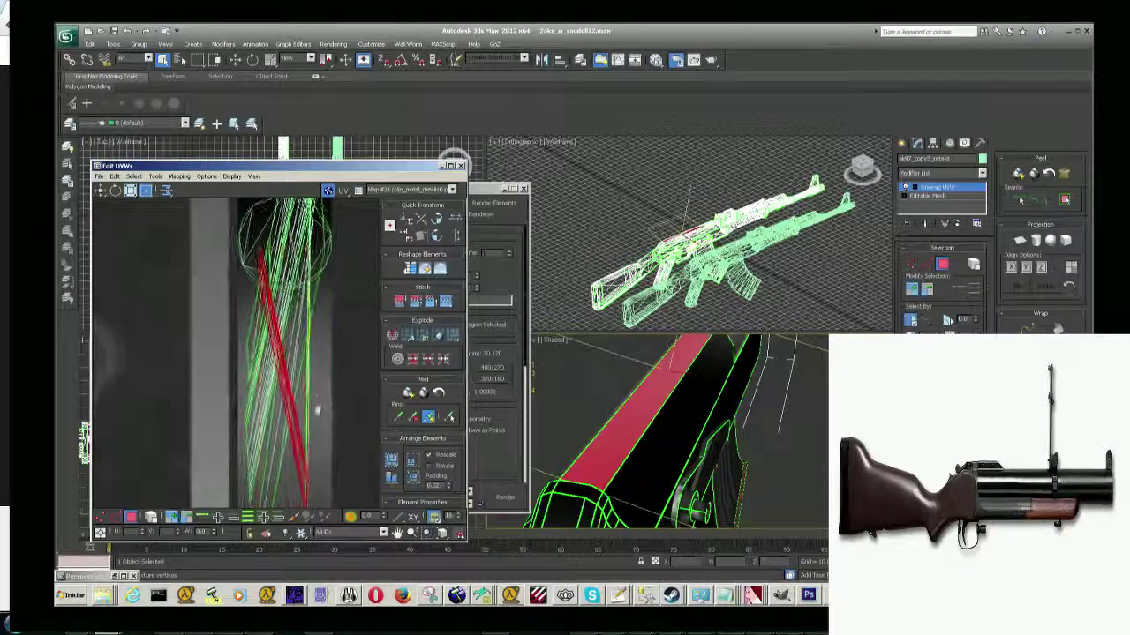
scroll(310, 368, "down", 2)
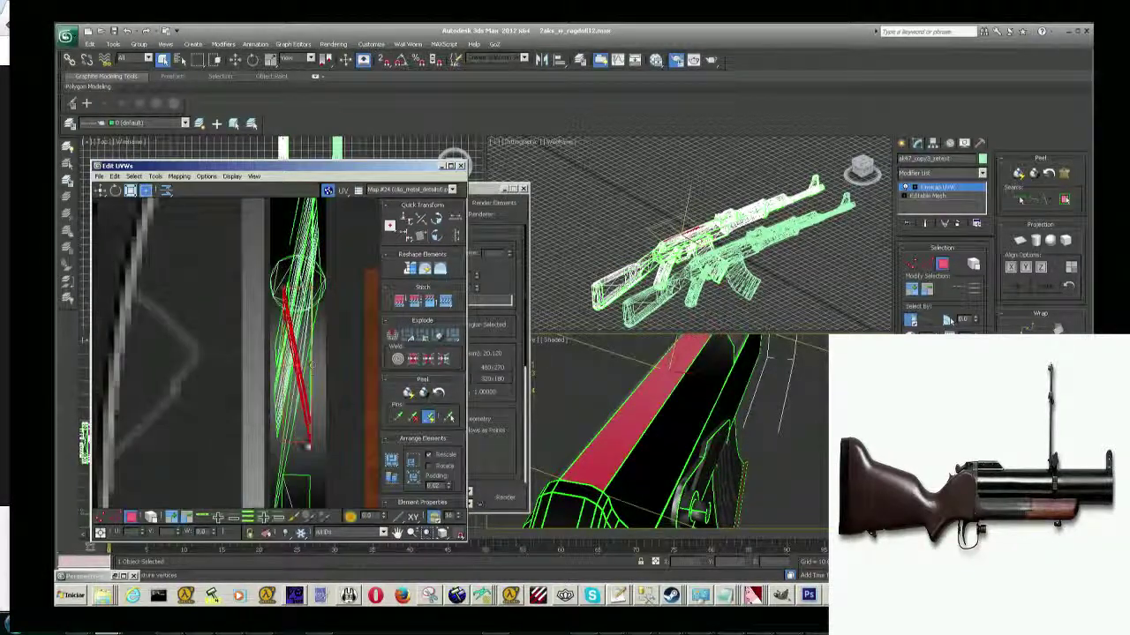
left_click_drag(308, 441, 313, 503)
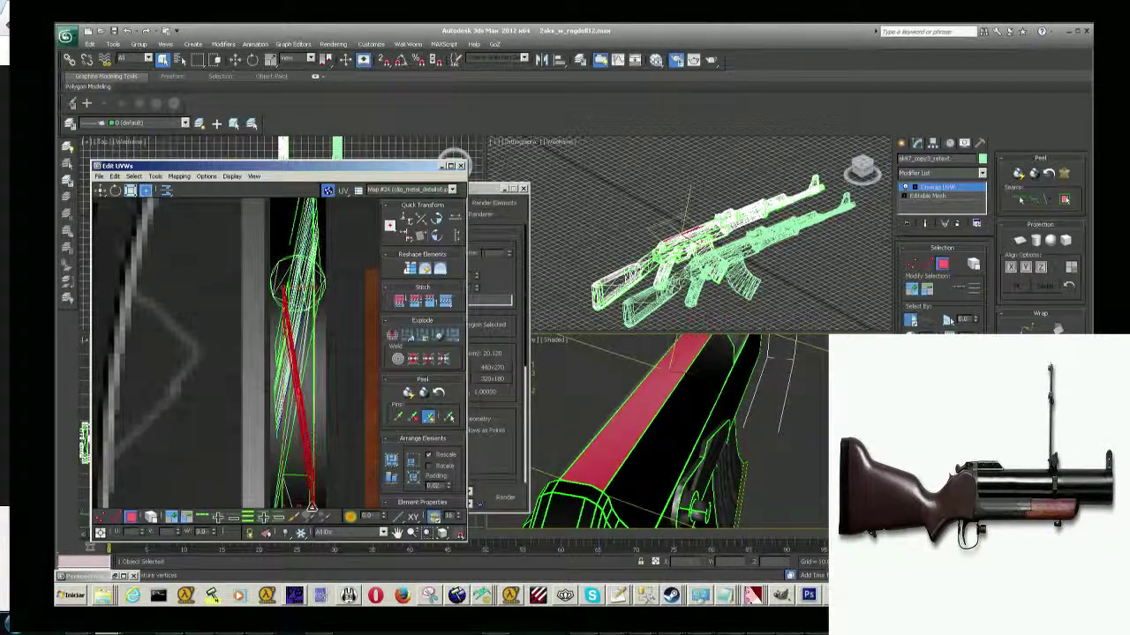
left_click(813, 450)
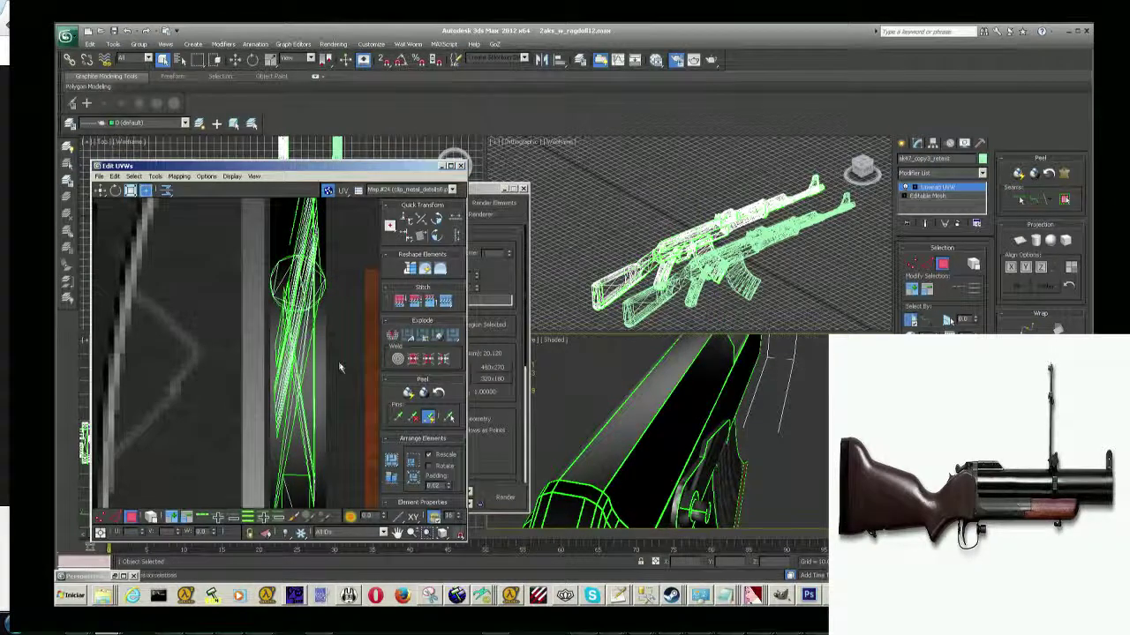
Stretch the strip's UV edge upward and rotate it a few degrees to match the stripes.
key("ctrl+z")
middle_click_drag(340, 369, 337, 421)
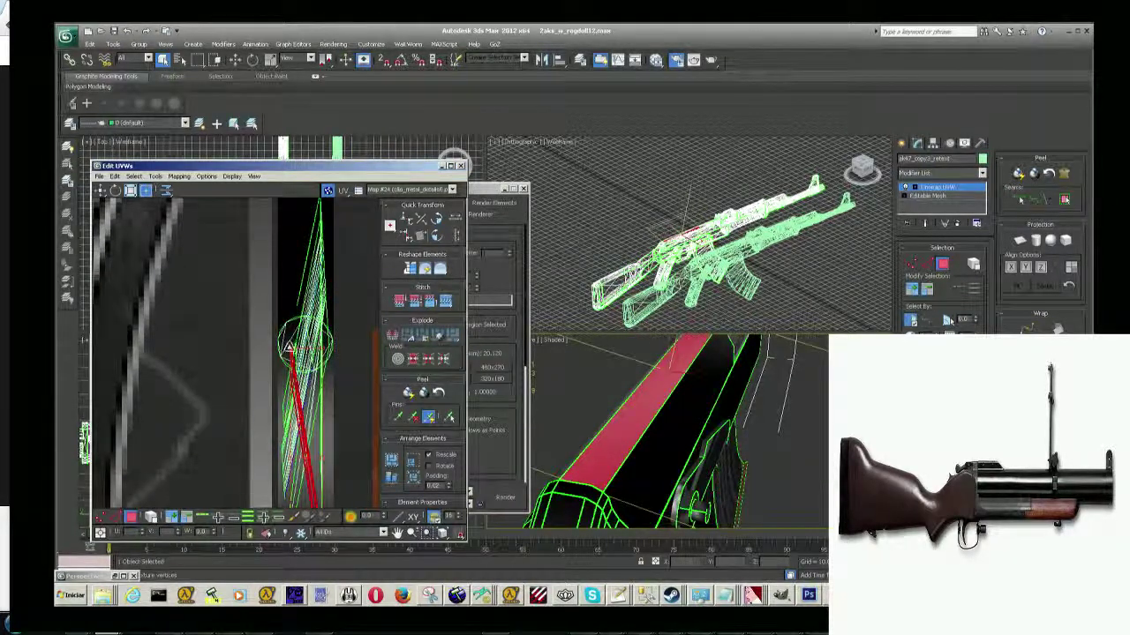
left_click_drag(288, 346, 296, 240)
left_click(609, 414)
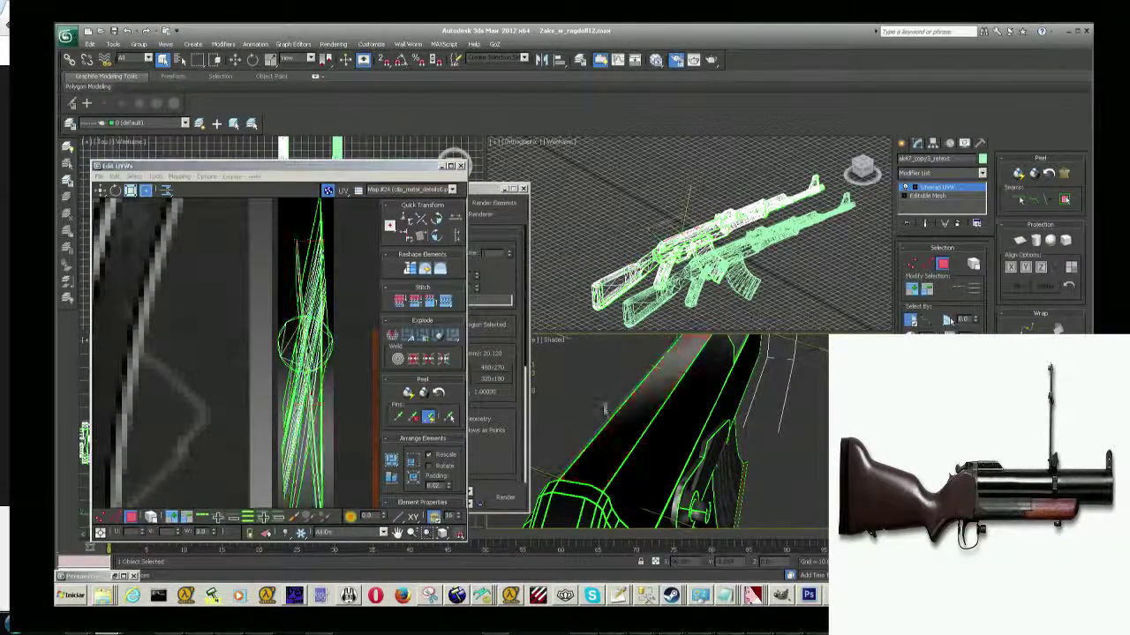
middle_click_drag(609, 414, 618, 422, "alt")
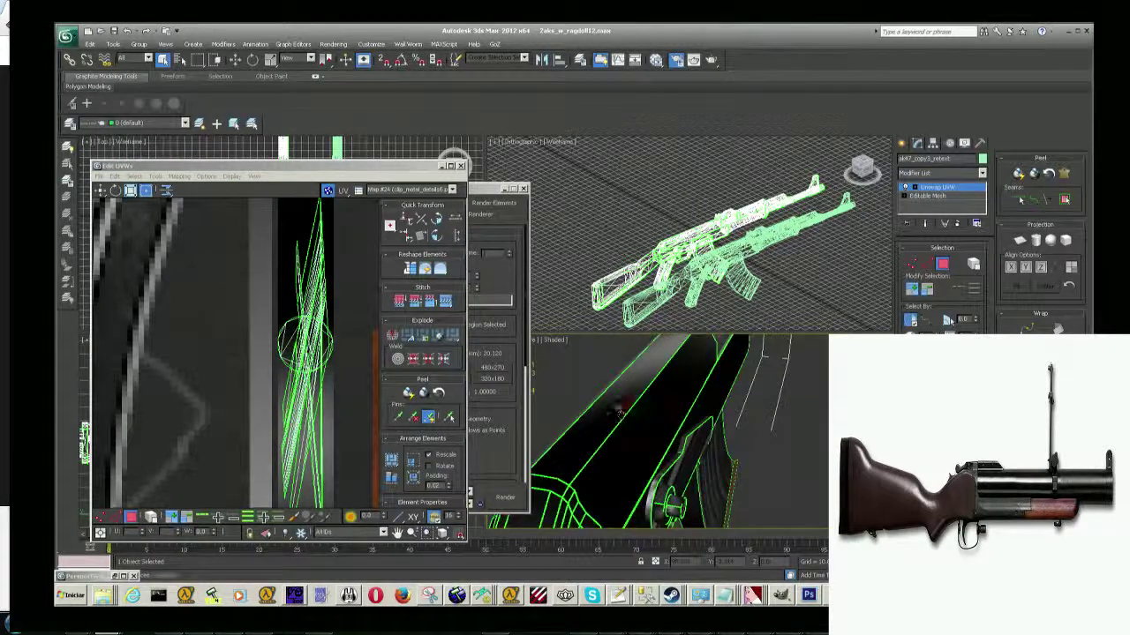
key("ctrl+z")
left_click(371, 381)
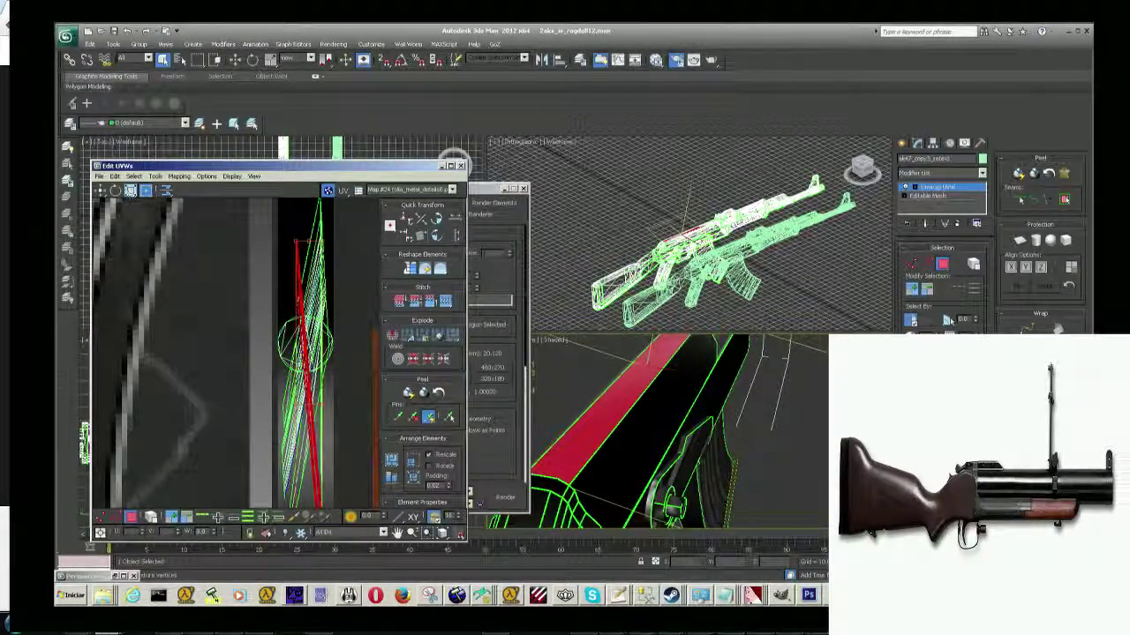
left_click(129, 191)
mouse_move(303, 313)
left_mouse_down()
mouse_move(310, 408)
mouse_move(294, 308)
left_mouse_up()
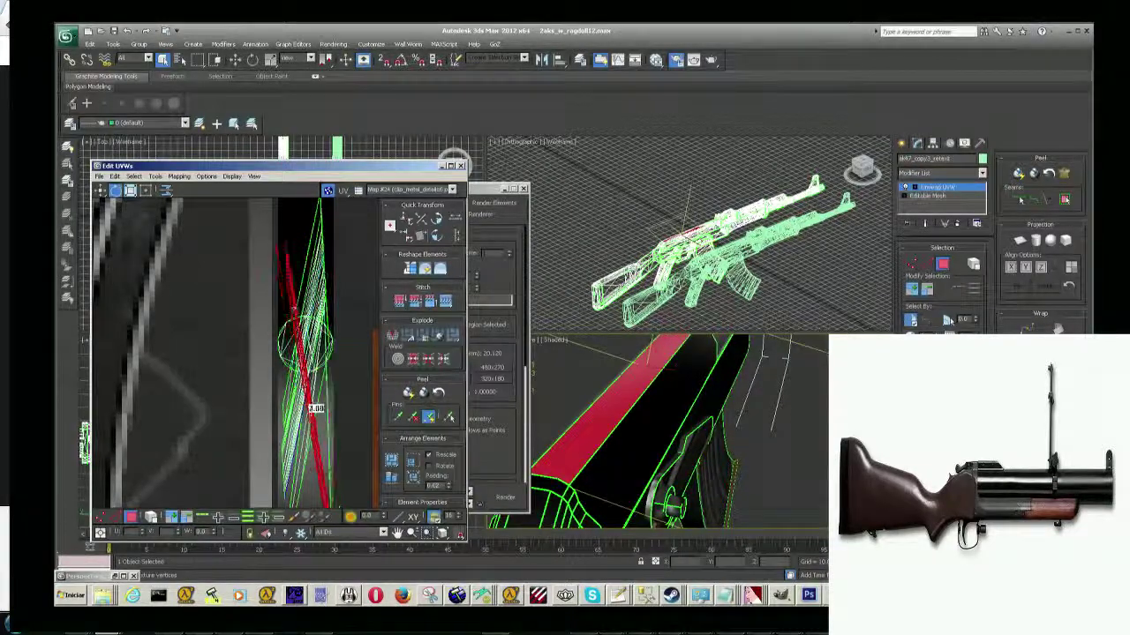
left_click(344, 336)
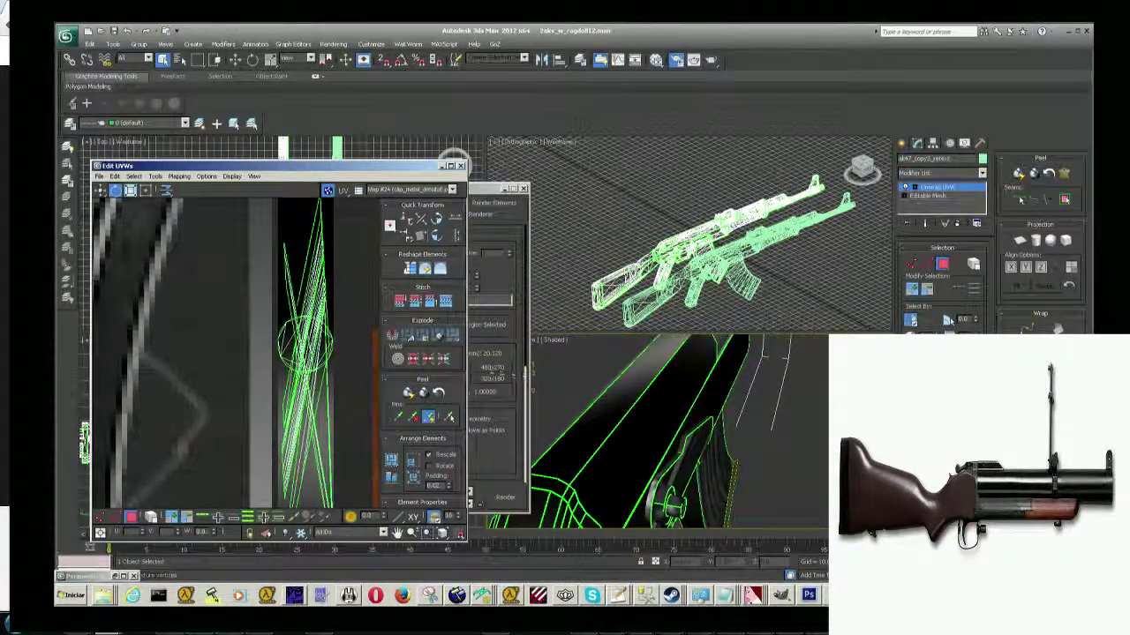
mouse_move(671, 414)
middle_mouse_down("alt")
mouse_move(759, 441)
mouse_move(722, 408)
mouse_move(720, 427)
mouse_move(713, 420)
middle_mouse_up("alt")
Rotate the UV shells of individual long barrel faces to line up with the texture.
left_click(644, 424)
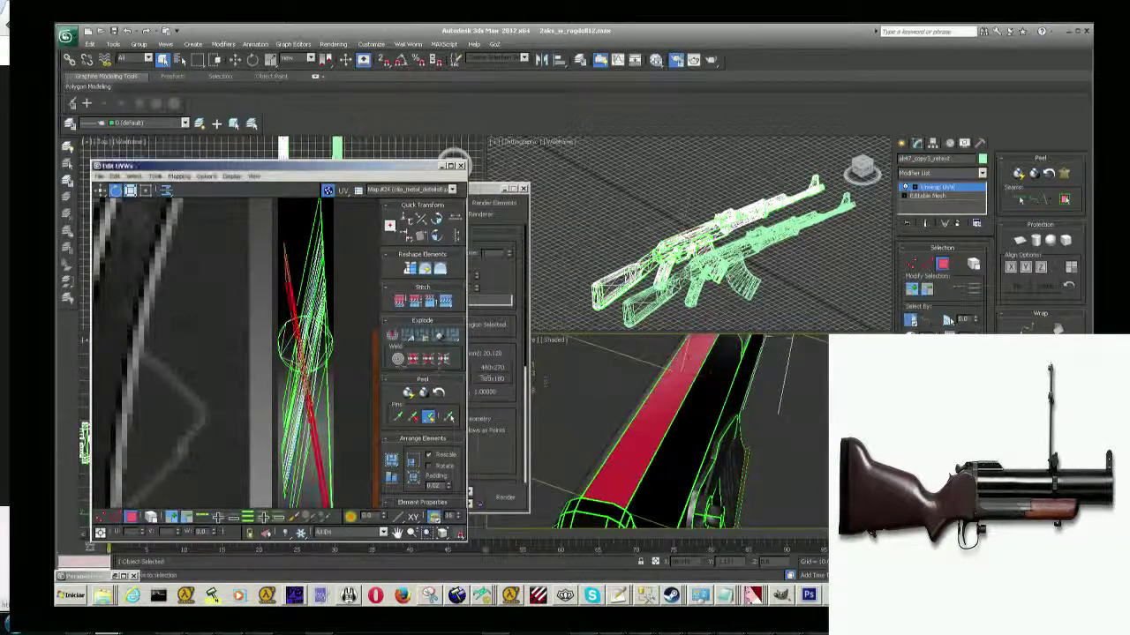
scroll(336, 400, "up", 2)
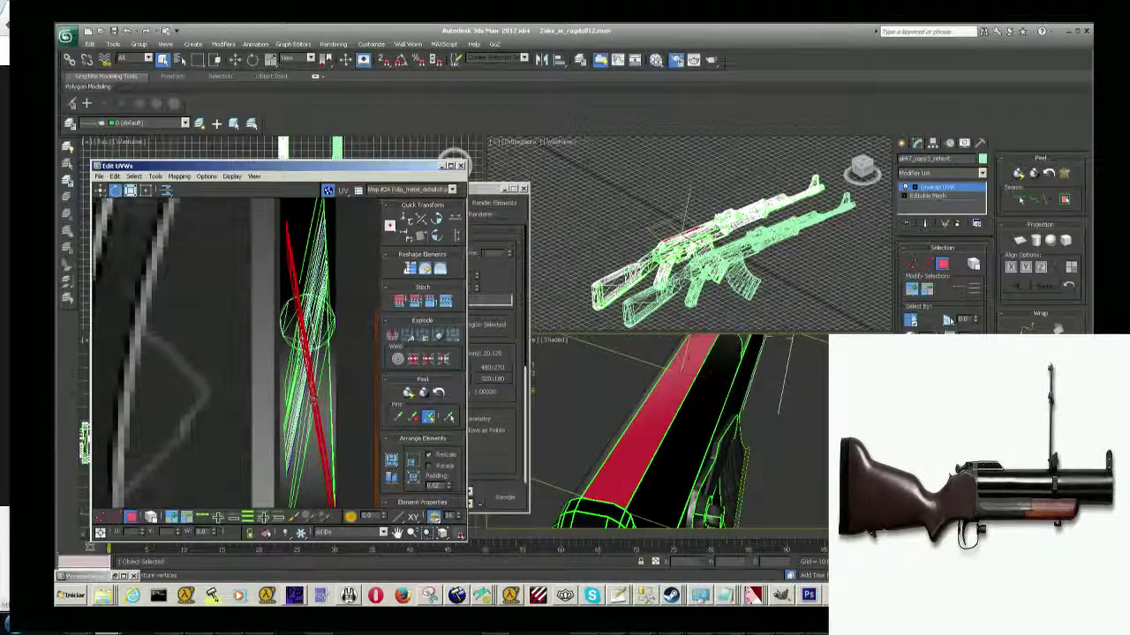
left_click_drag(312, 400, 309, 423)
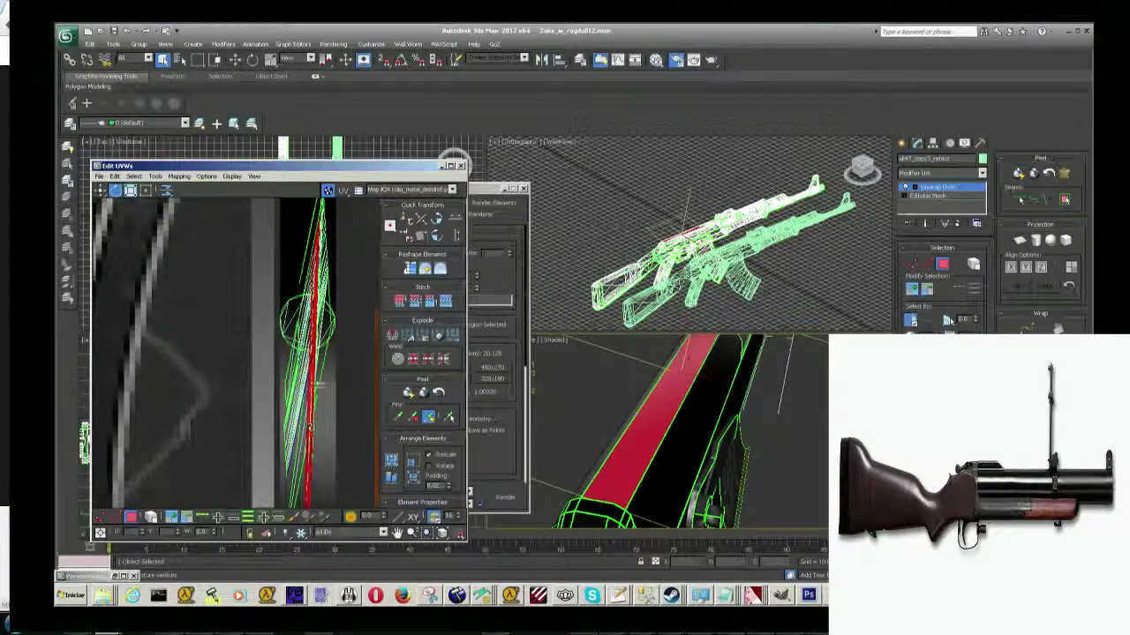
left_click(600, 384)
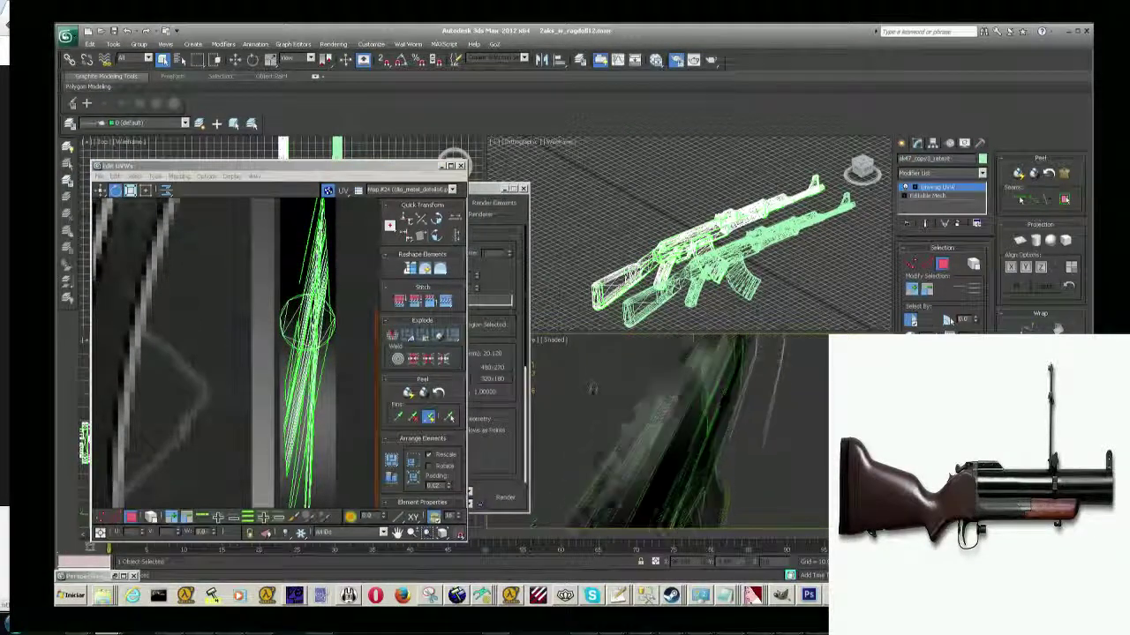
middle_click_drag(597, 384, 601, 359)
left_click(657, 424)
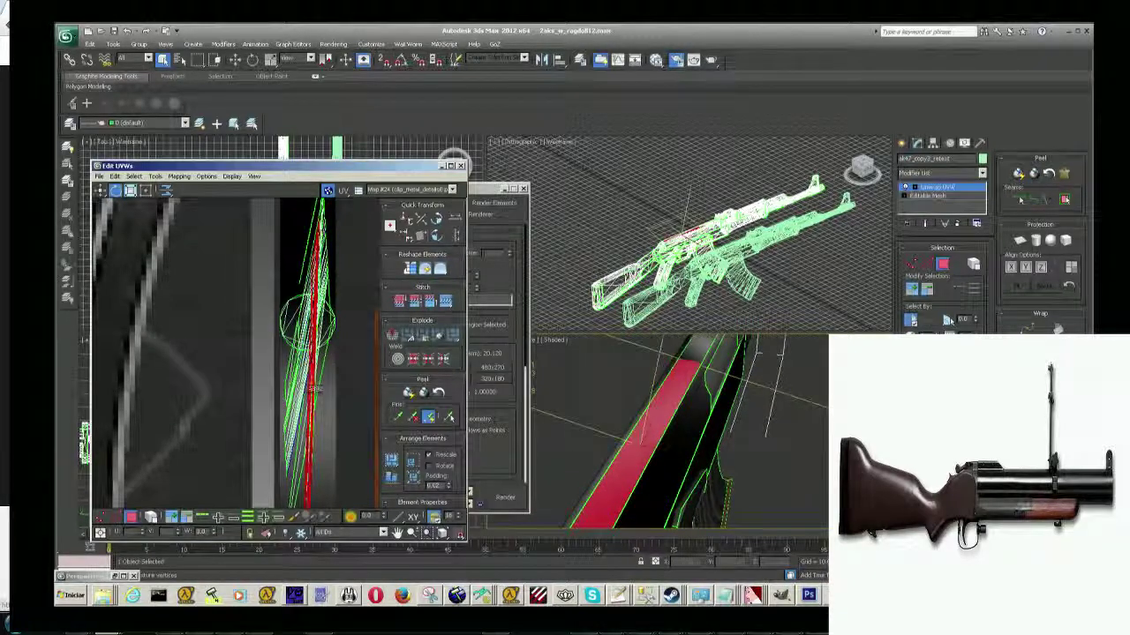
left_click_drag(314, 389, 325, 421)
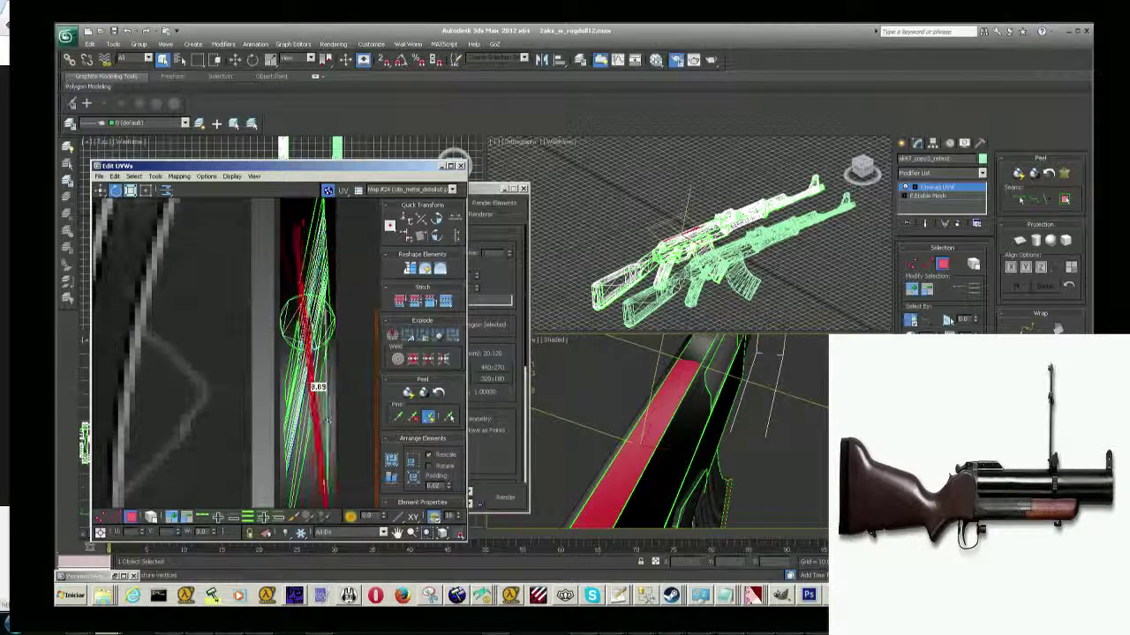
left_click(358, 430)
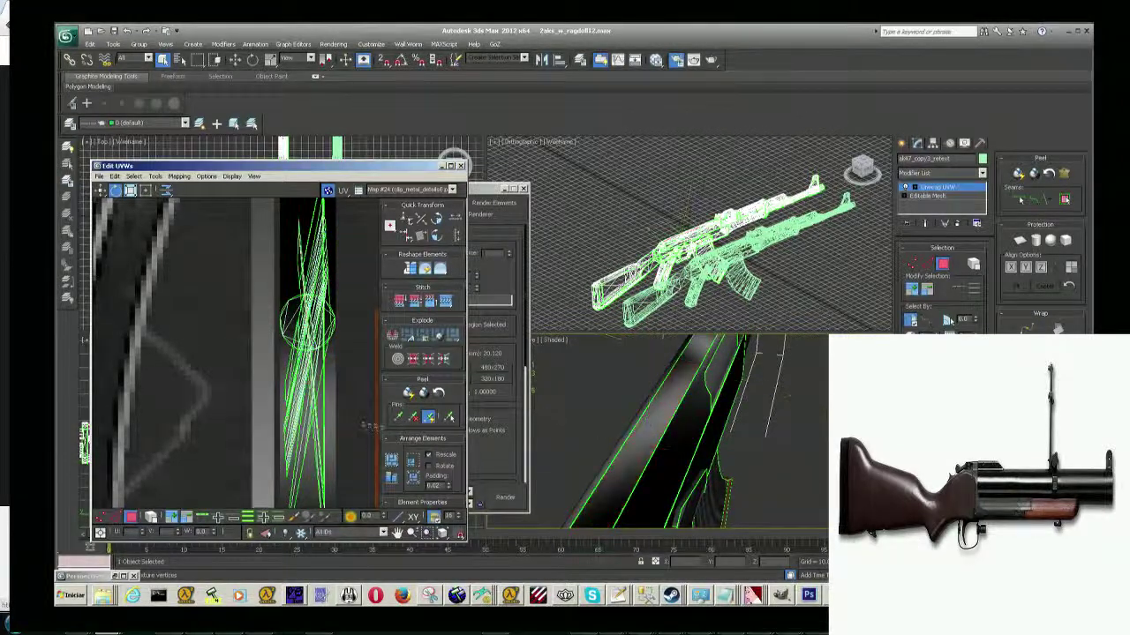
Try several barrel faces, then select the broad band of faces along the barrel.
left_click(627, 429)
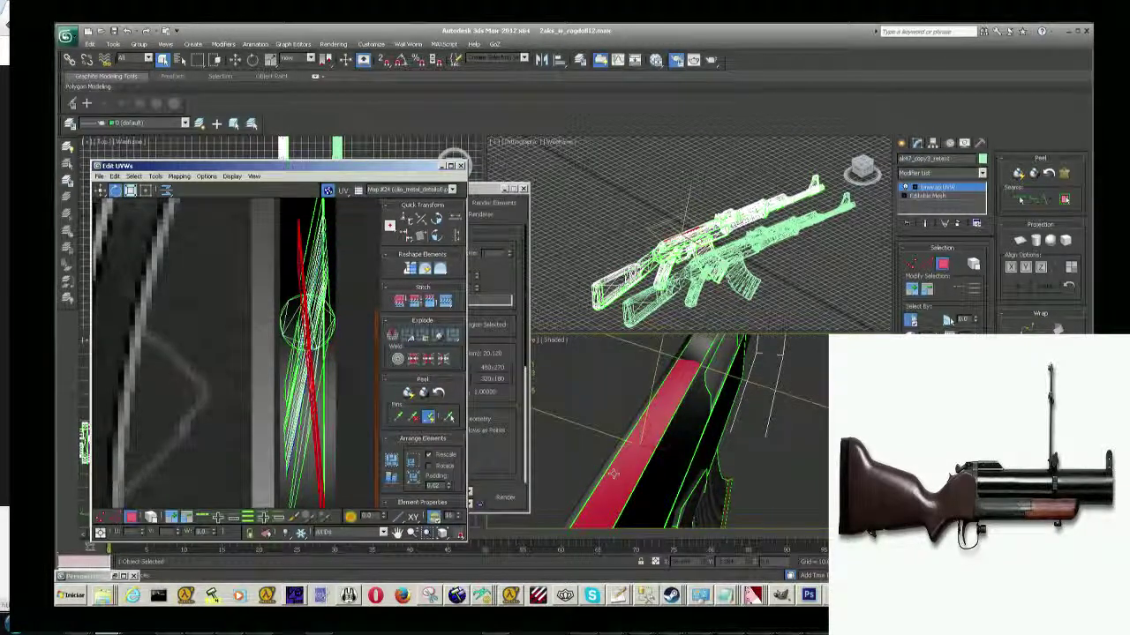
left_click(561, 466)
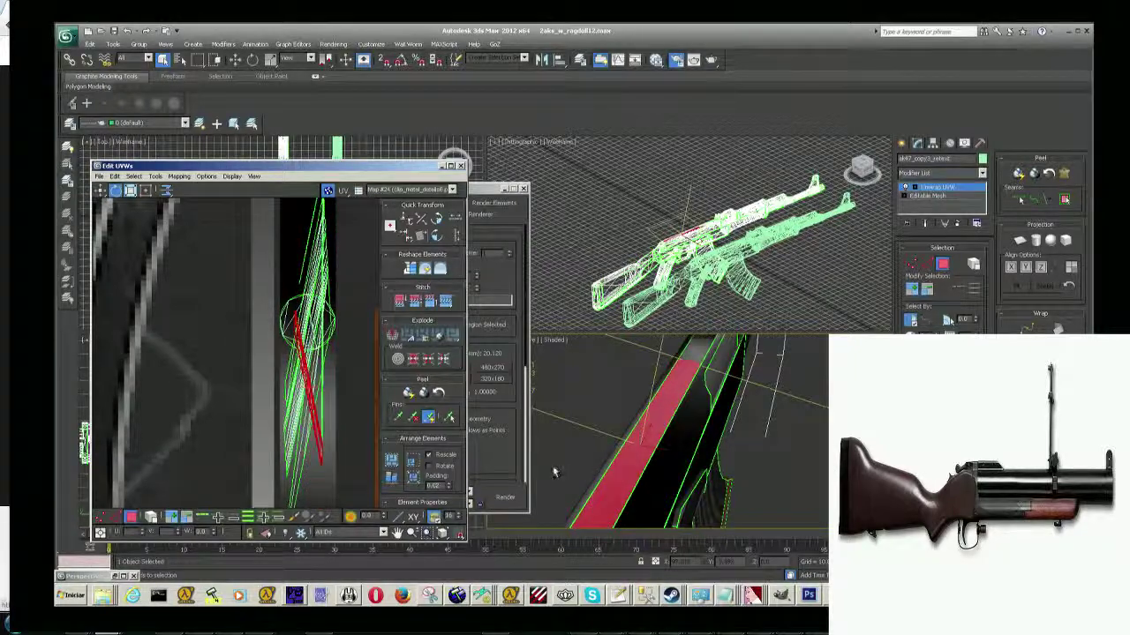
left_click(552, 466)
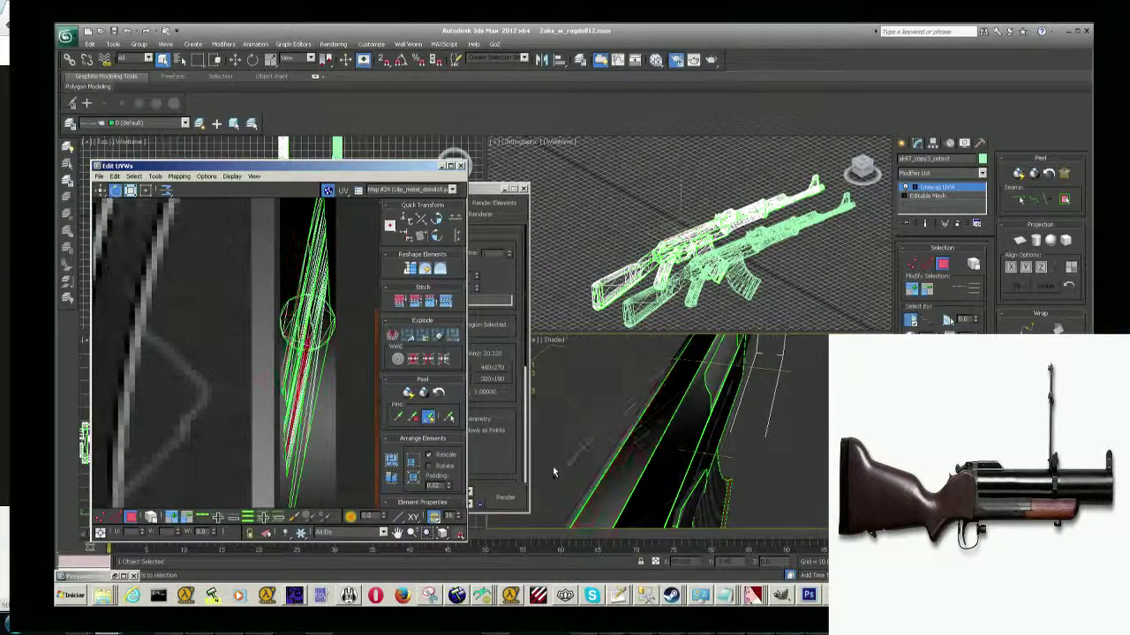
middle_click_drag(552, 466, 601, 442, "alt")
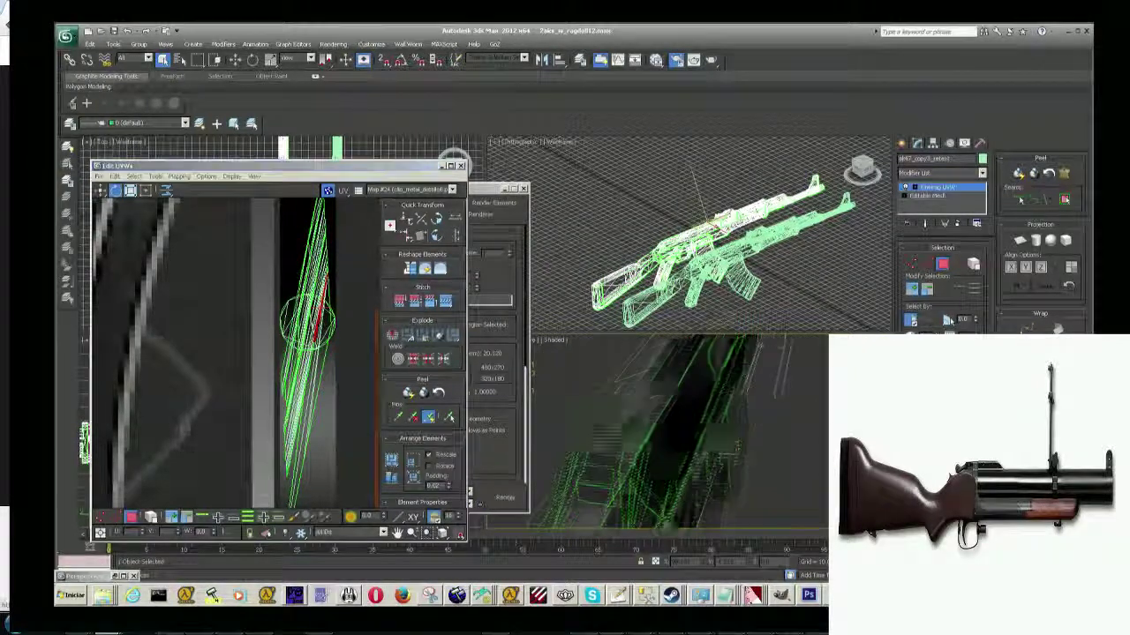
left_click(630, 487)
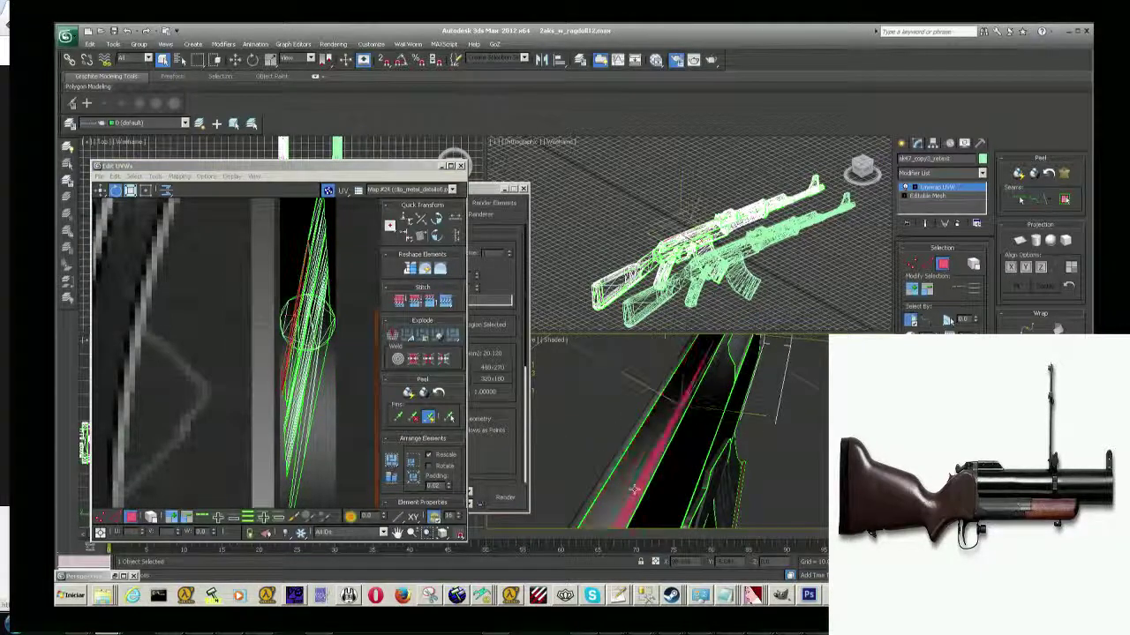
left_click(665, 441)
middle_click_drag(662, 451, 668, 437, "alt")
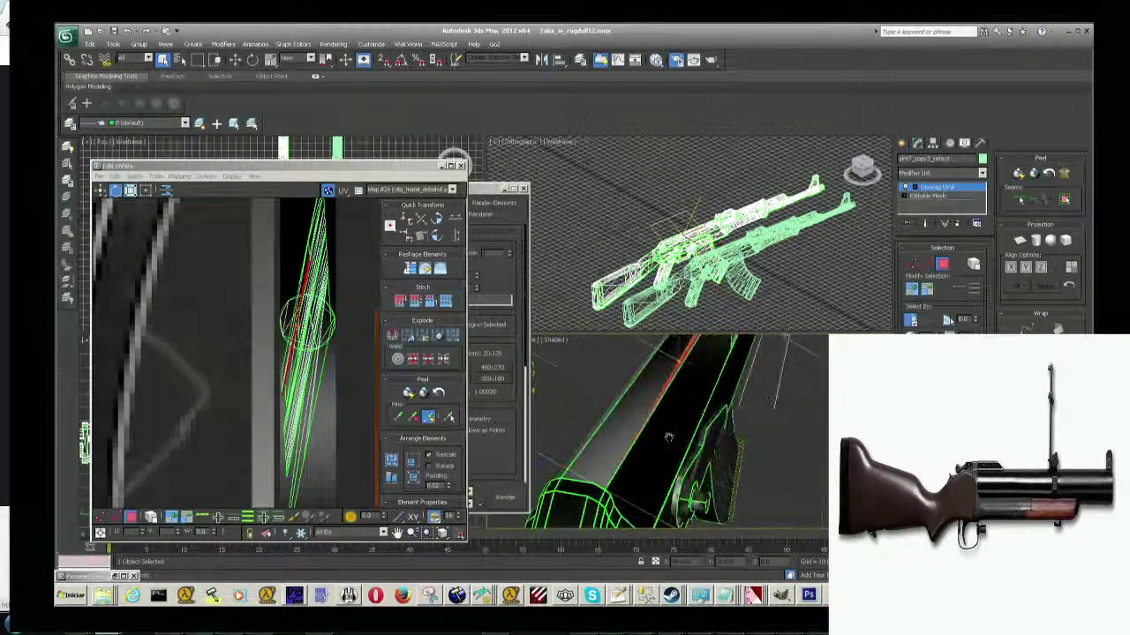
left_click(632, 408, "ctrl")
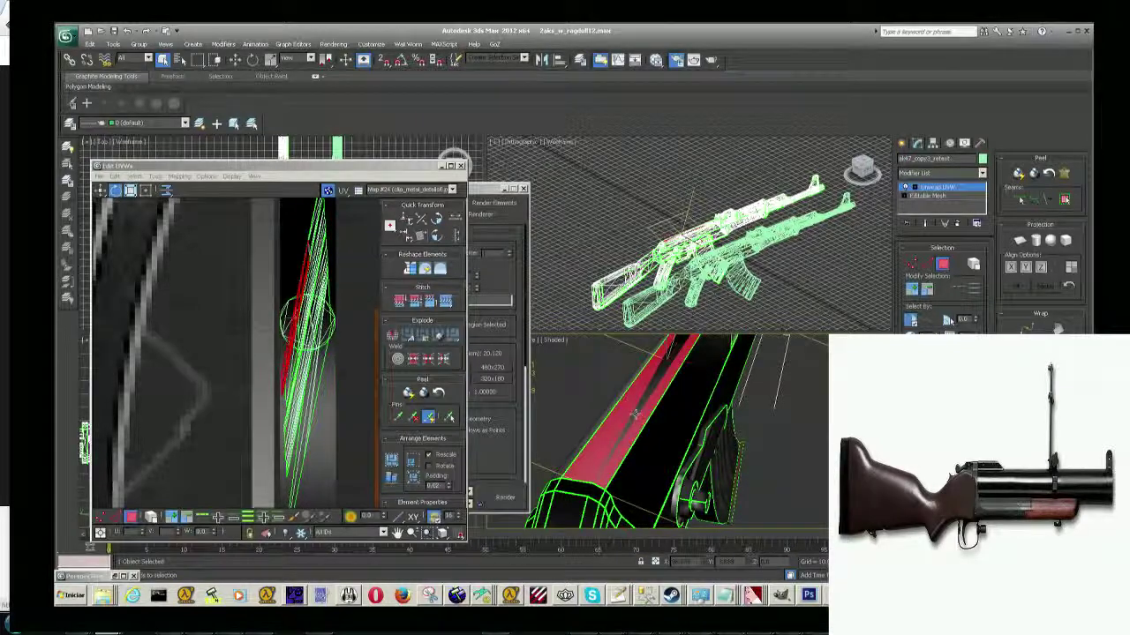
middle_click_drag(635, 415, 677, 442, "alt")
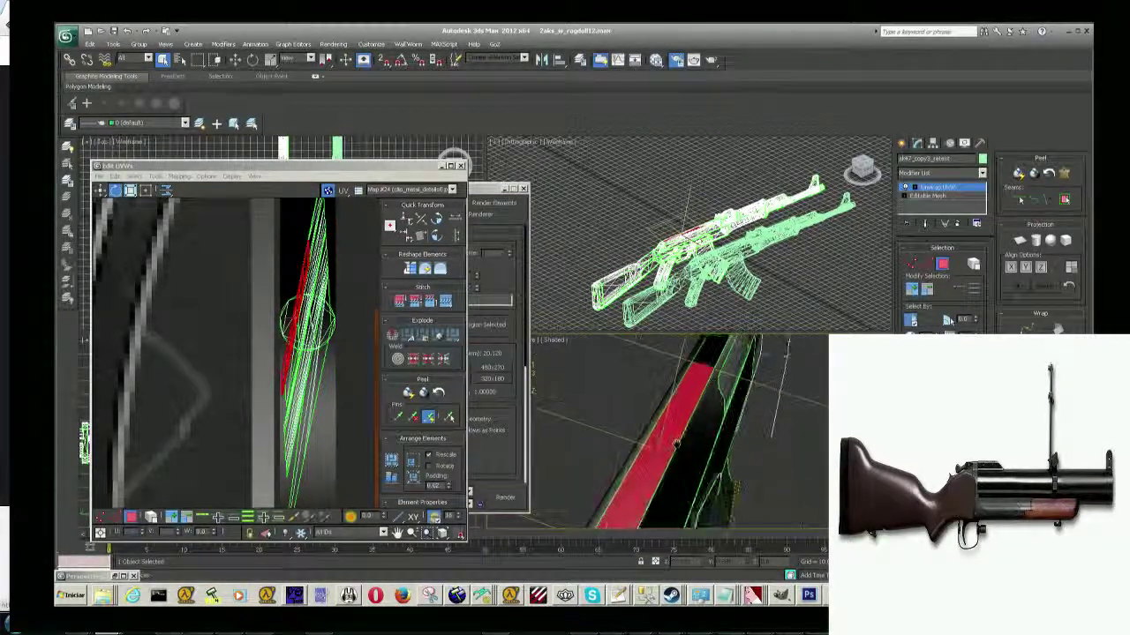
Zoom in and drag the red UV shell into a narrower vertical strip.
scroll(300, 300, "up", 2)
scroll(300, 300, "up", 2)
scroll(305, 300, "up", 1)
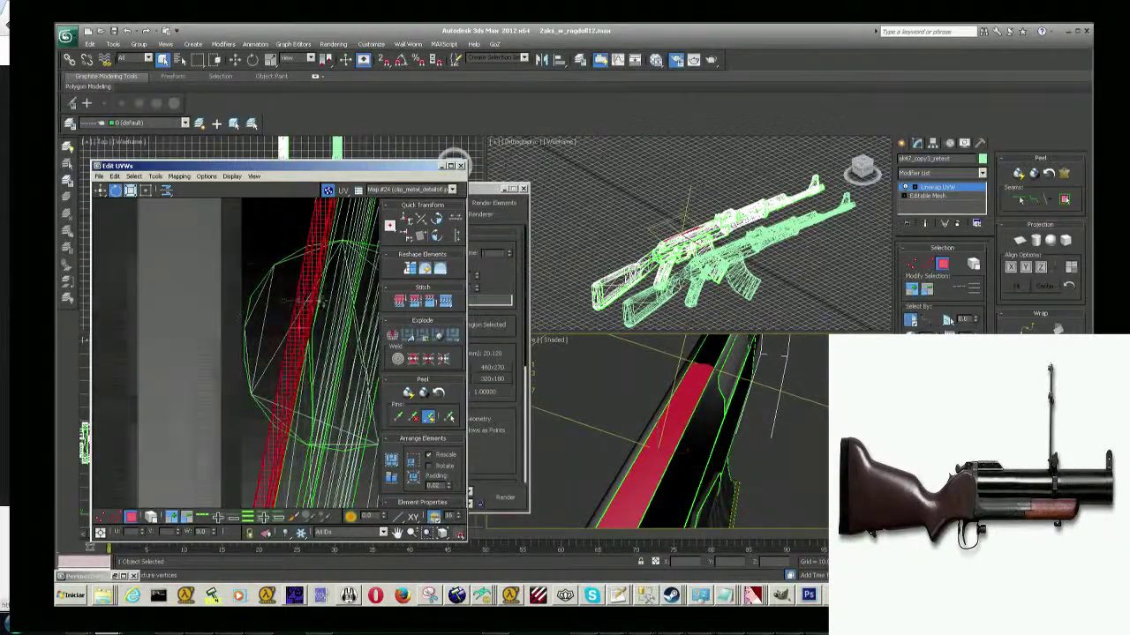
scroll(316, 300, "up", 2)
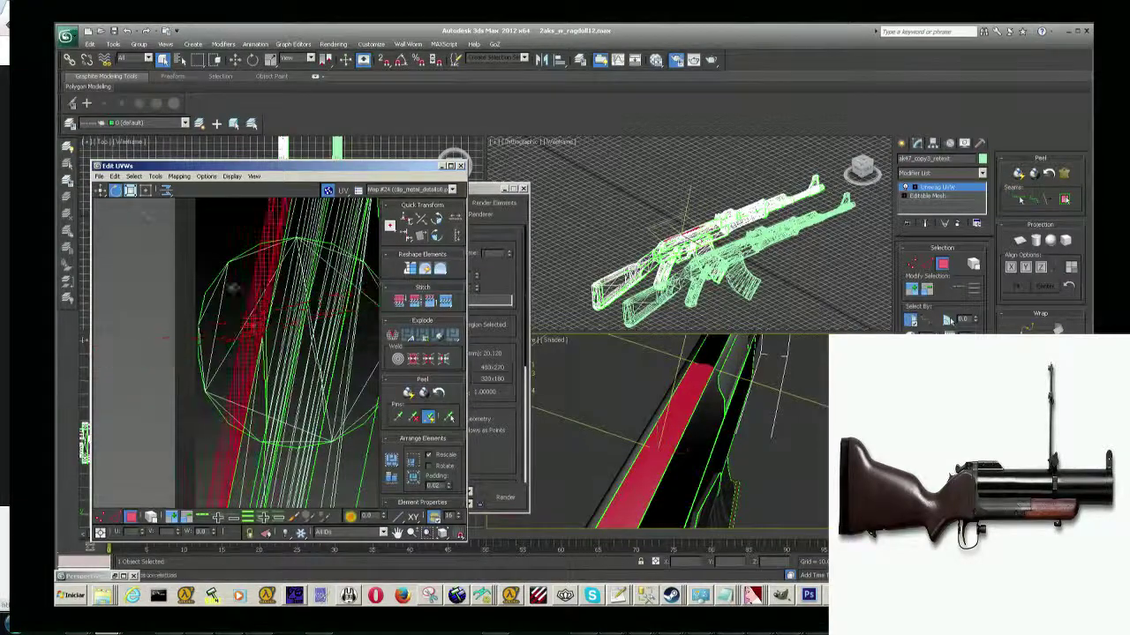
left_click(115, 190)
left_click_drag(235, 293, 243, 300)
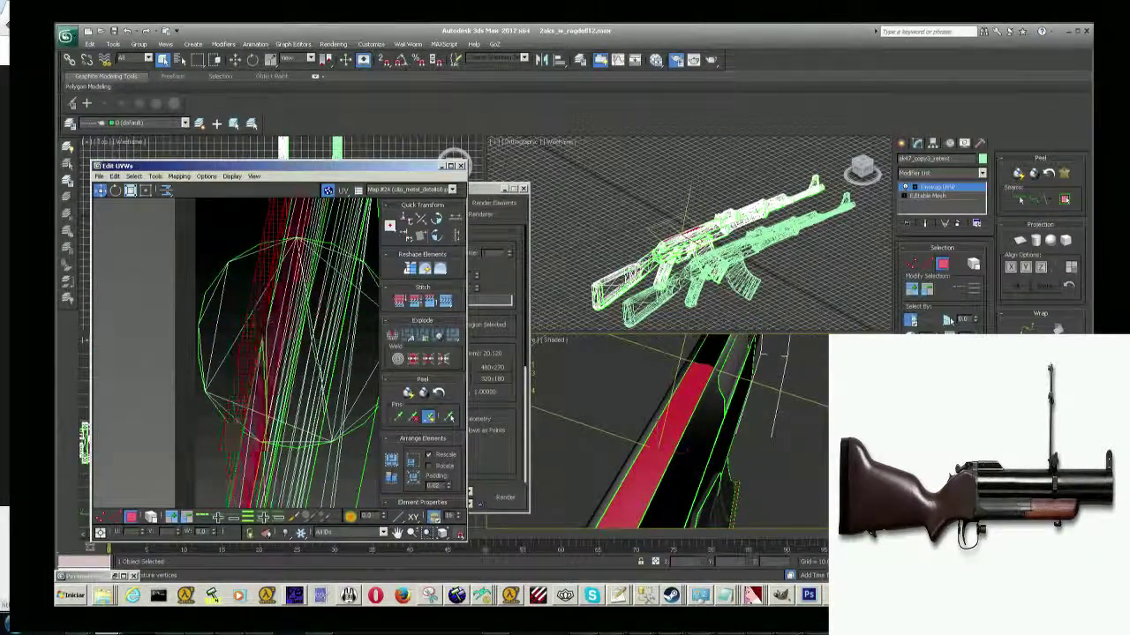
left_click_drag(278, 353, 300, 353)
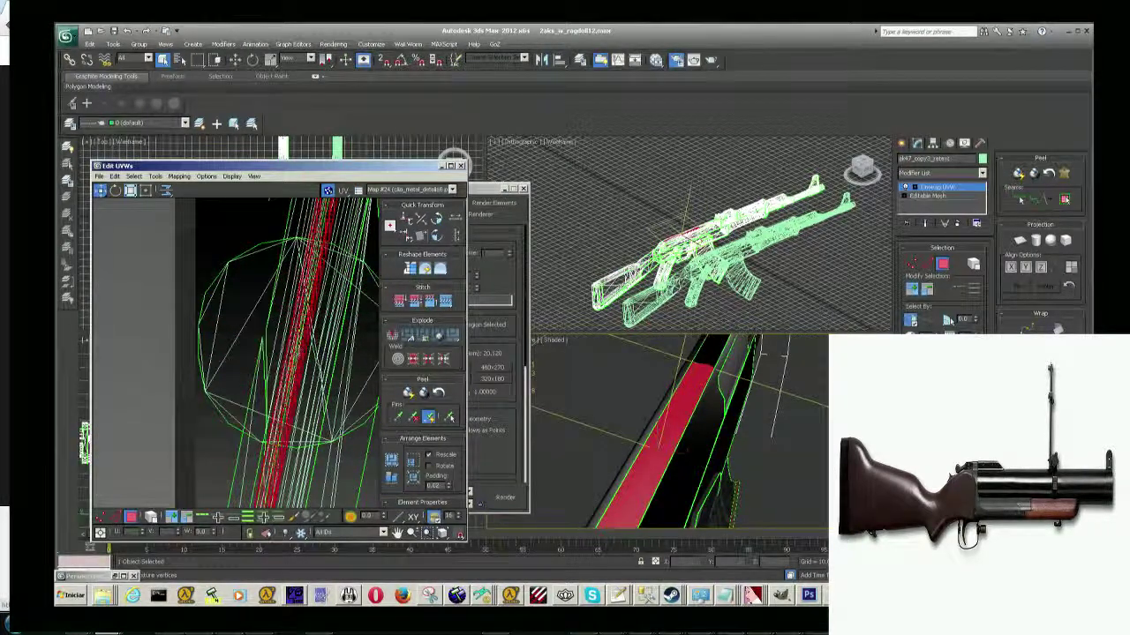
Clear the selection, orbit to a close barrel angle and render a test image.
left_click(609, 417)
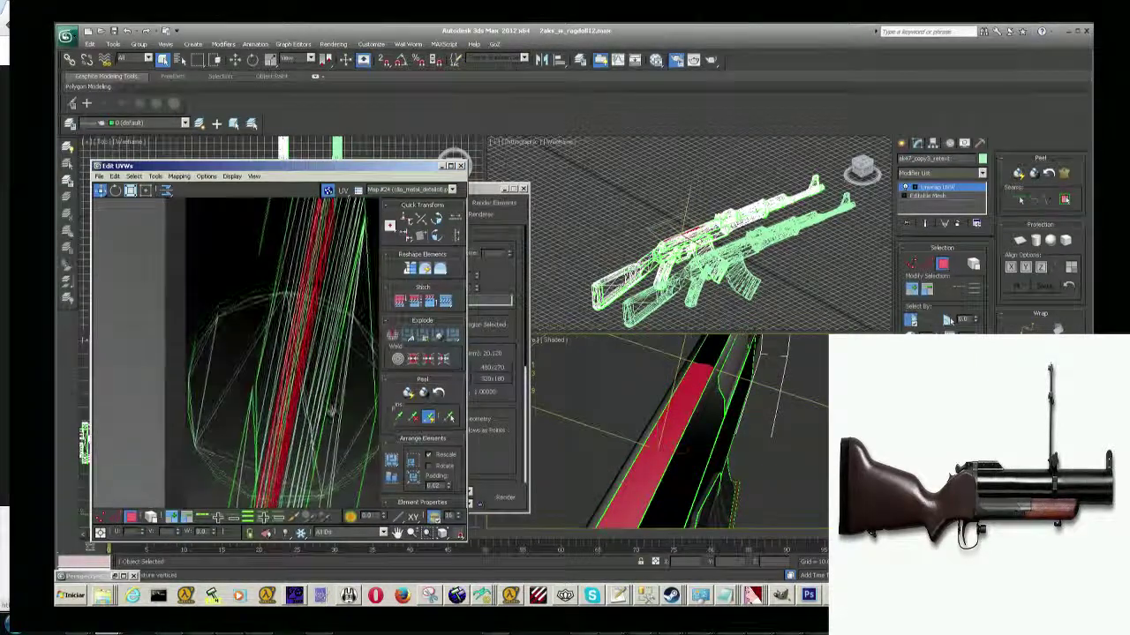
left_click(621, 429)
middle_click_drag(621, 426, 689, 402, "alt")
mouse_move(736, 491)
middle_mouse_down("alt")
mouse_move(739, 470)
mouse_move(695, 456)
middle_mouse_up("alt")
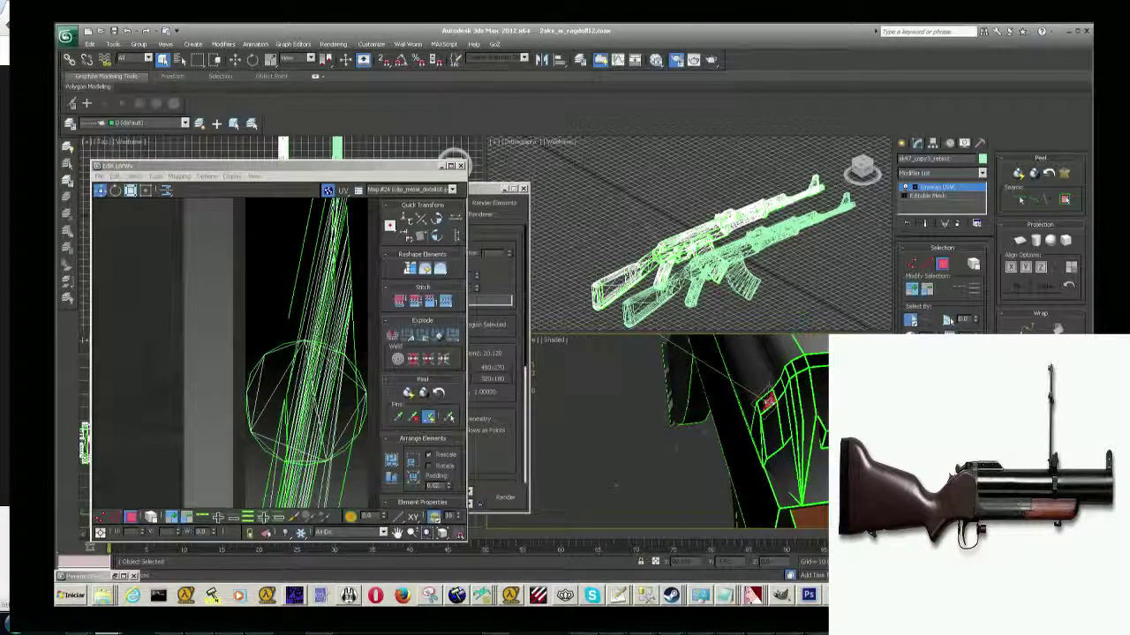
key("shift+q")
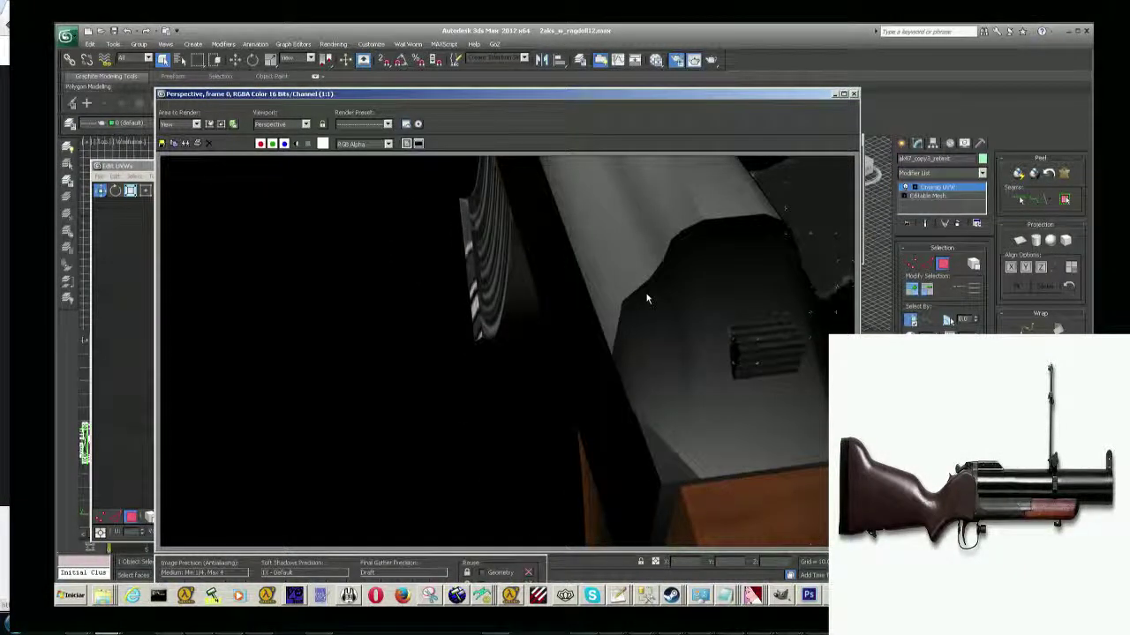
left_click(852, 93)
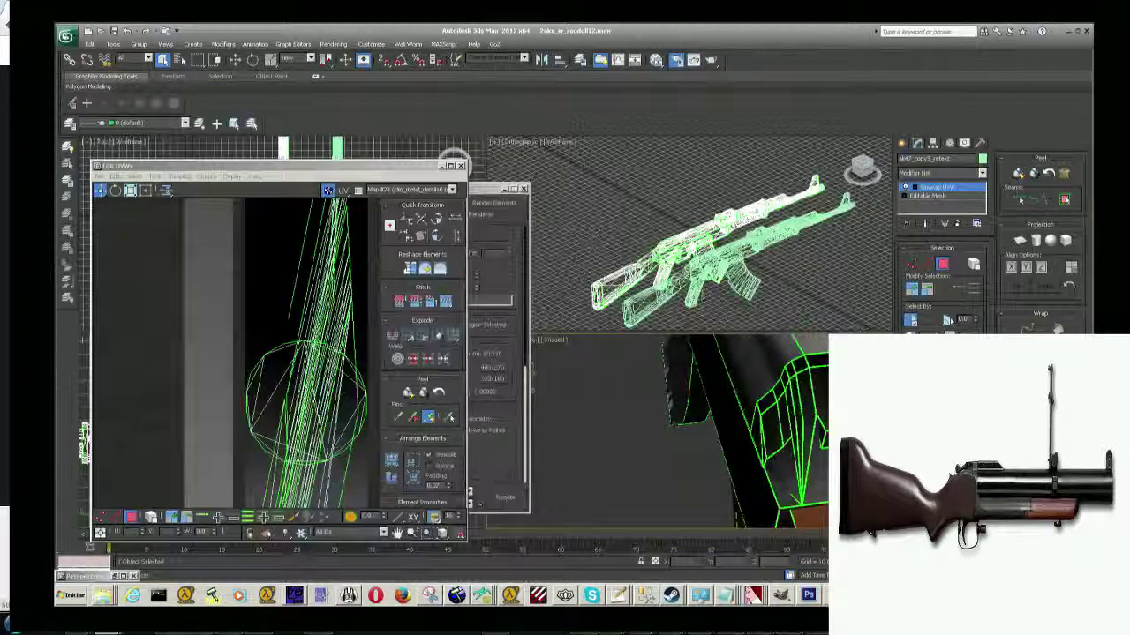
scroll(272, 327, "down", 3)
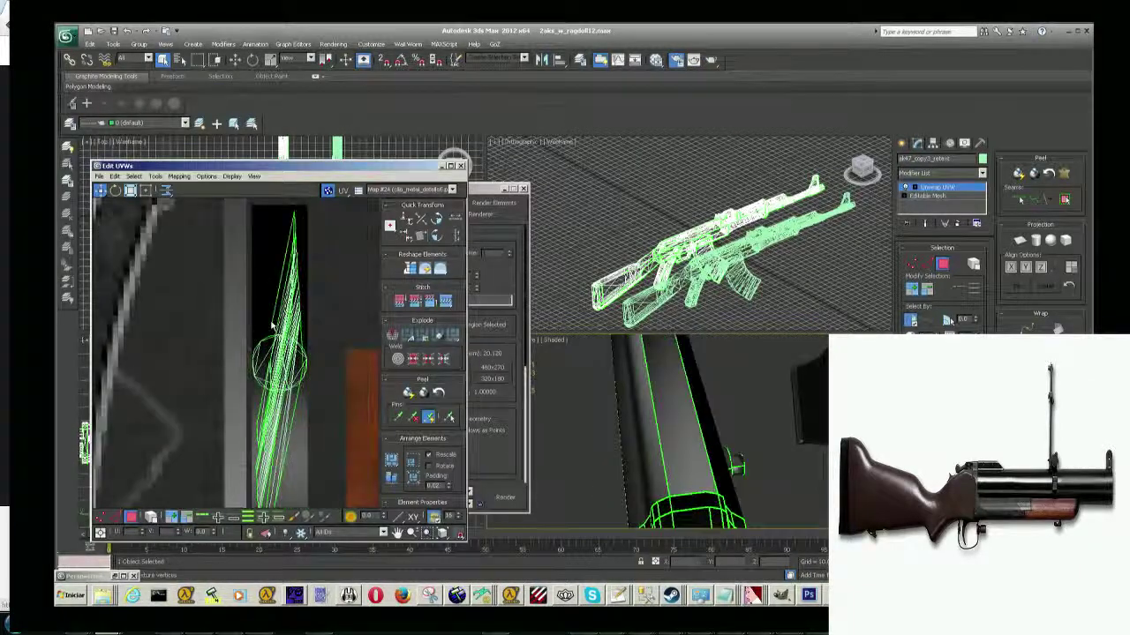
Reopen the most recent rifle scene from Recent Documents, answering the save prompt.
left_click(65, 36)
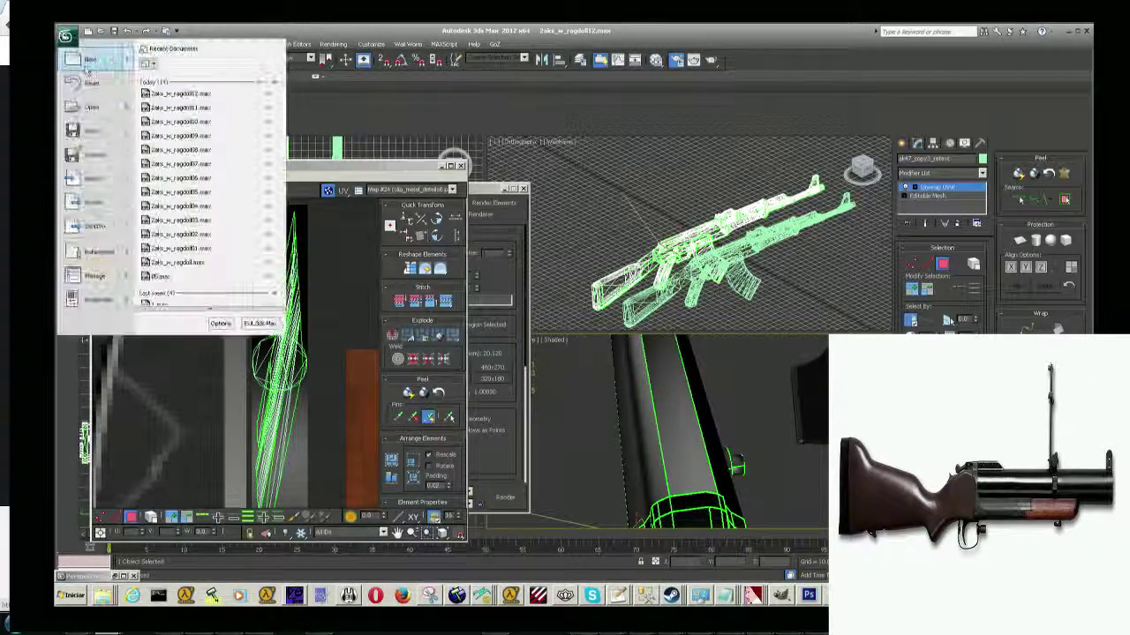
left_click(168, 94)
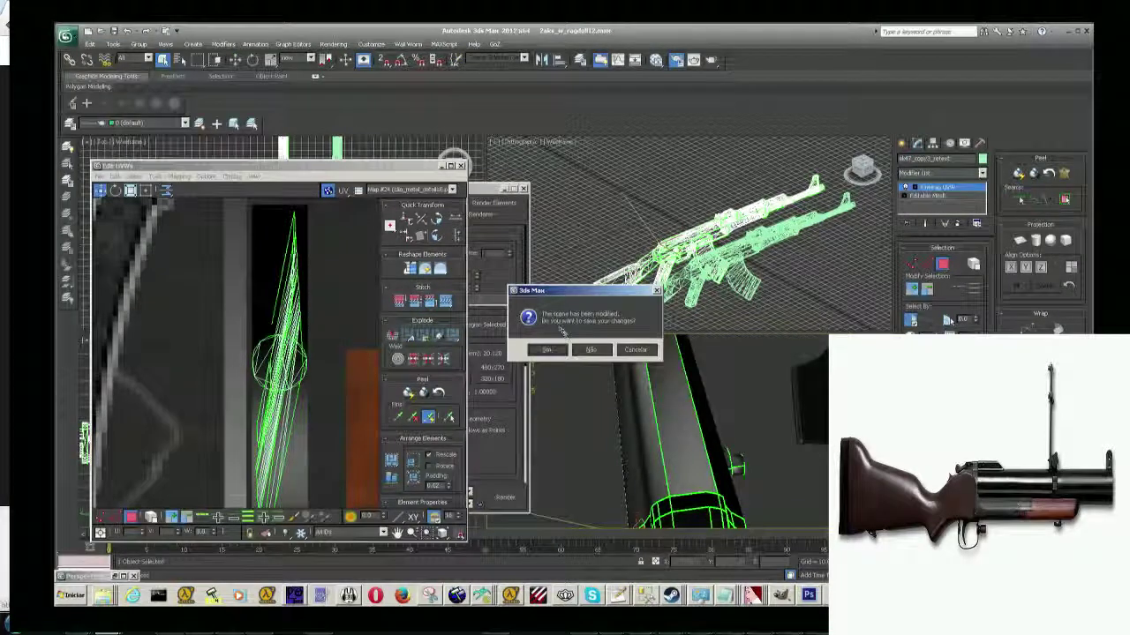
left_click(586, 346)
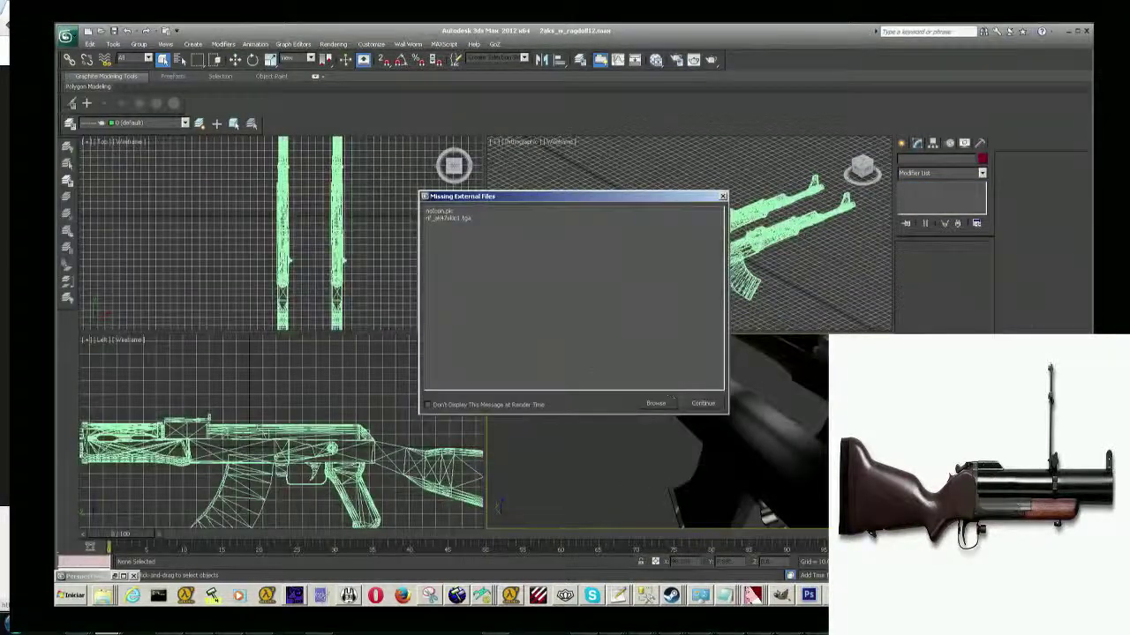
middle_click_drag(706, 419, 650, 427, "alt")
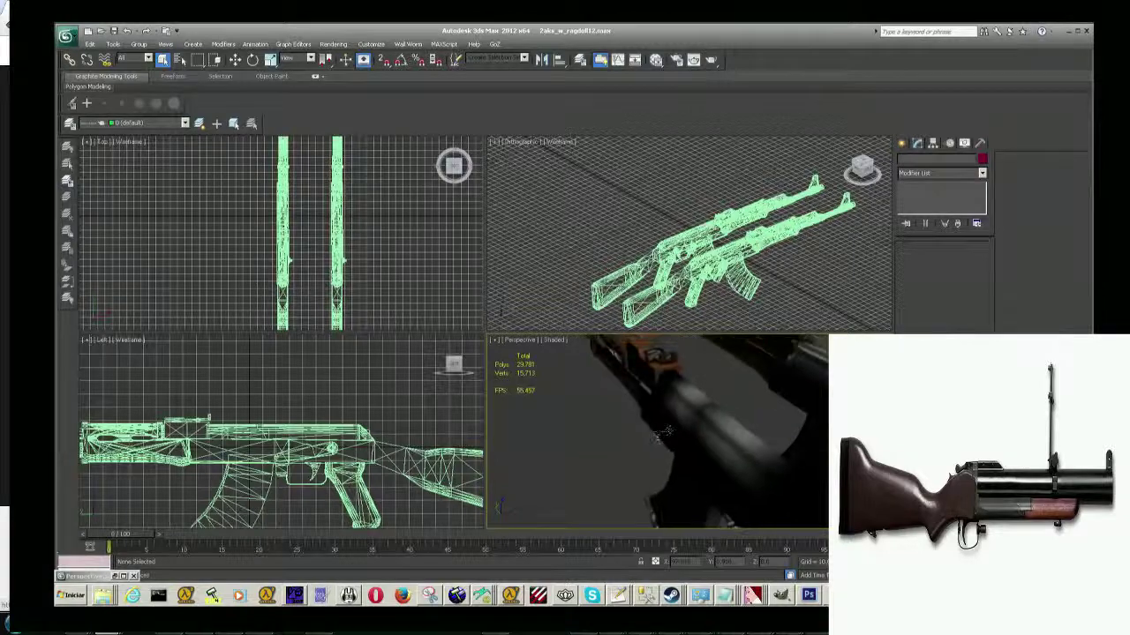
Select the rifle and orbit and zoom into a close side view of the receiver.
left_click(684, 418)
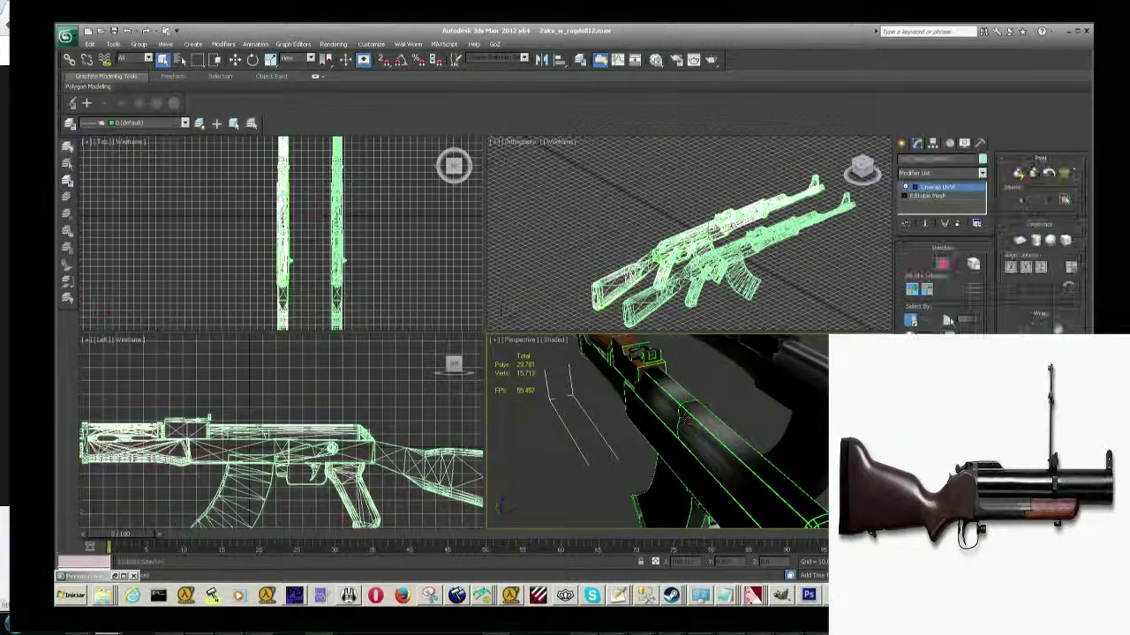
middle_click_drag(740, 402, 686, 400, "alt")
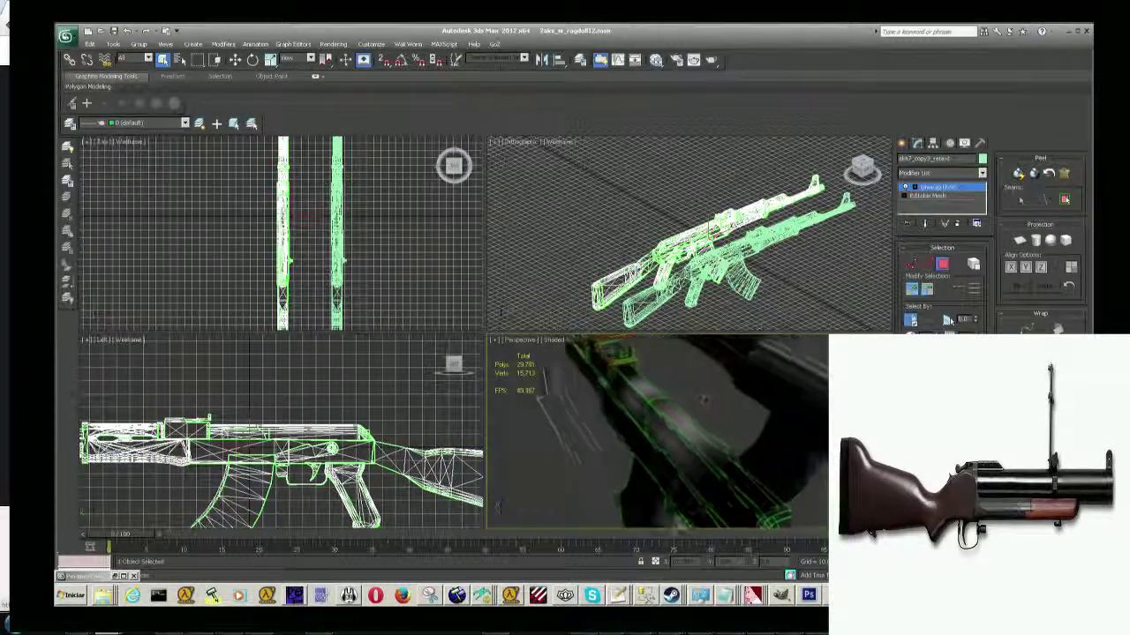
middle_click_drag(700, 439, 671, 410, "alt")
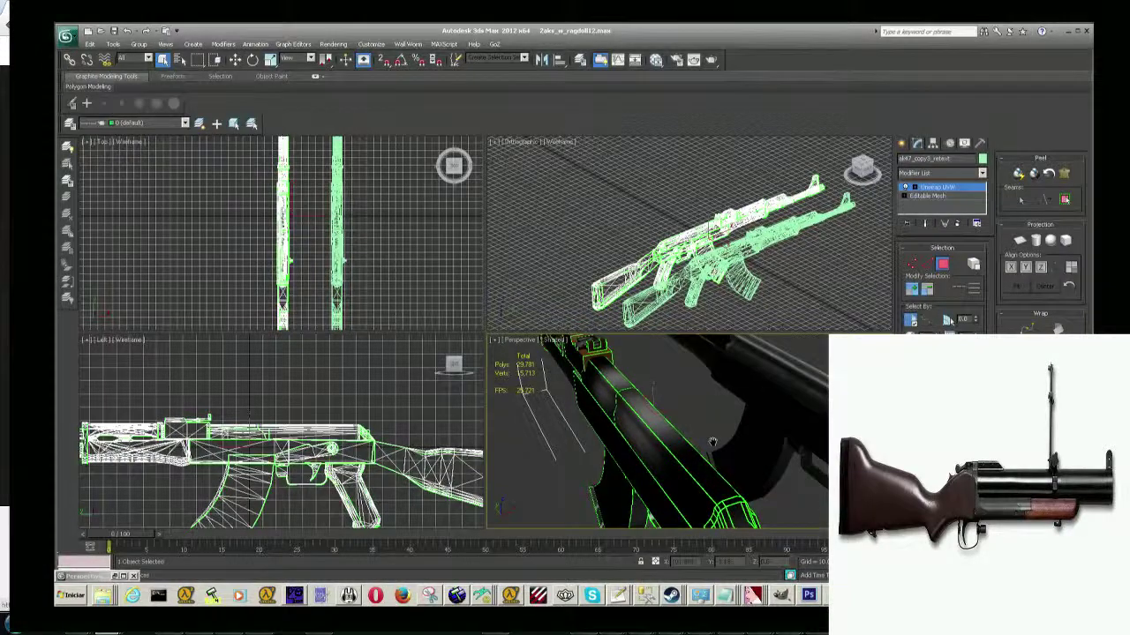
mouse_move(500, 505)
middle_mouse_down("alt")
mouse_move(805, 484)
mouse_move(497, 505)
mouse_move(492, 437)
middle_mouse_up("alt")
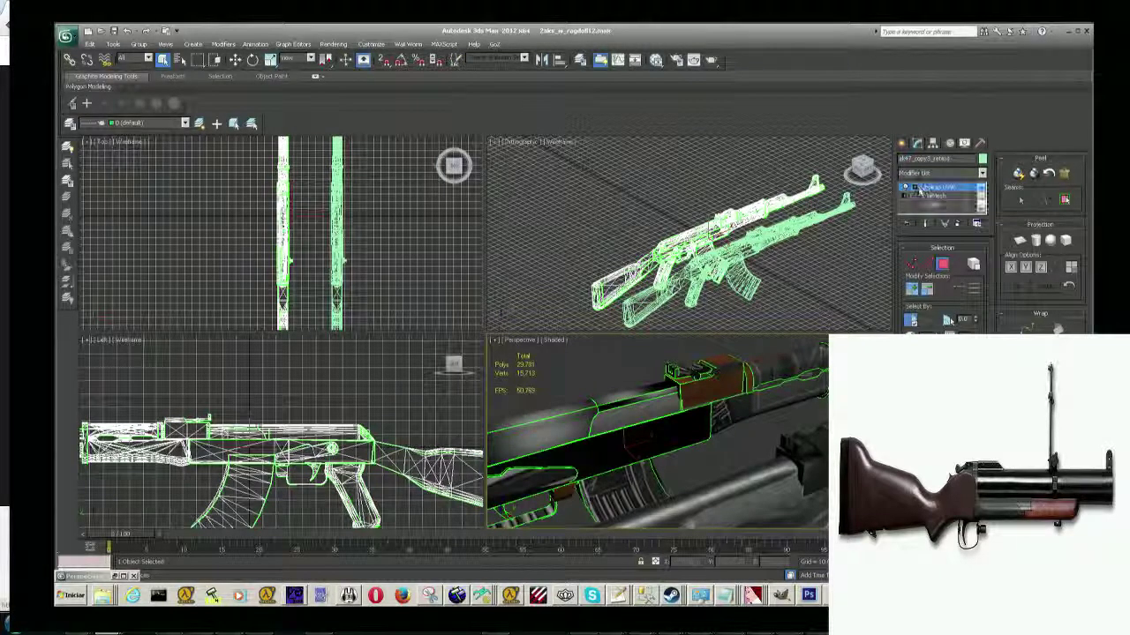
middle_click_drag(492, 437, 494, 415, "alt")
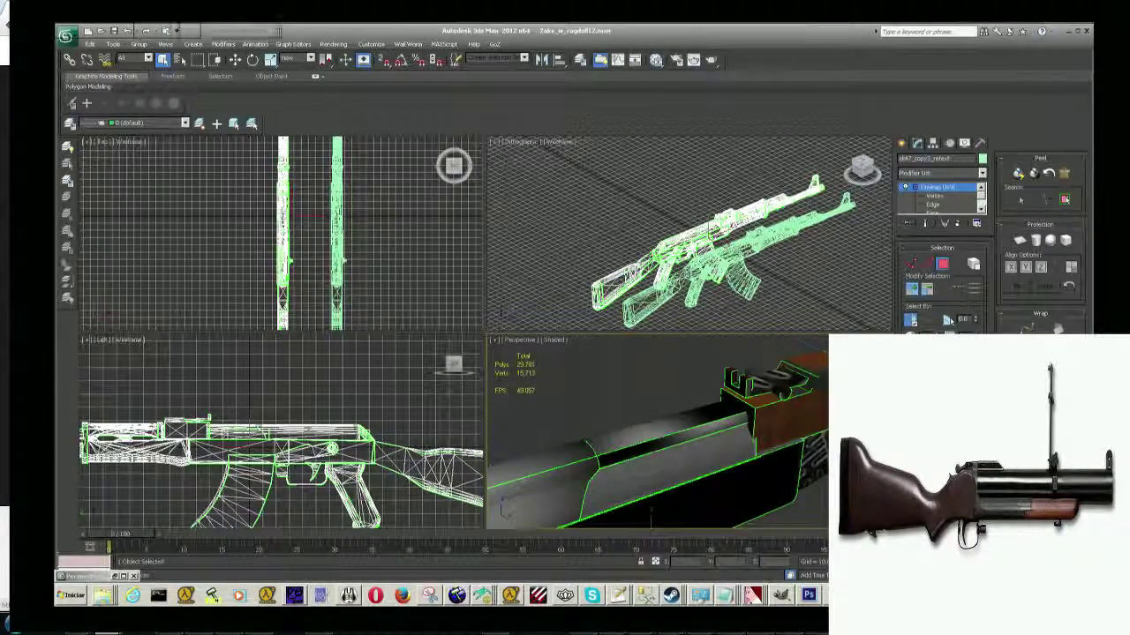
Open the UV editor, switch to face selection and select the thin handguard strip.
left_click(194, 30)
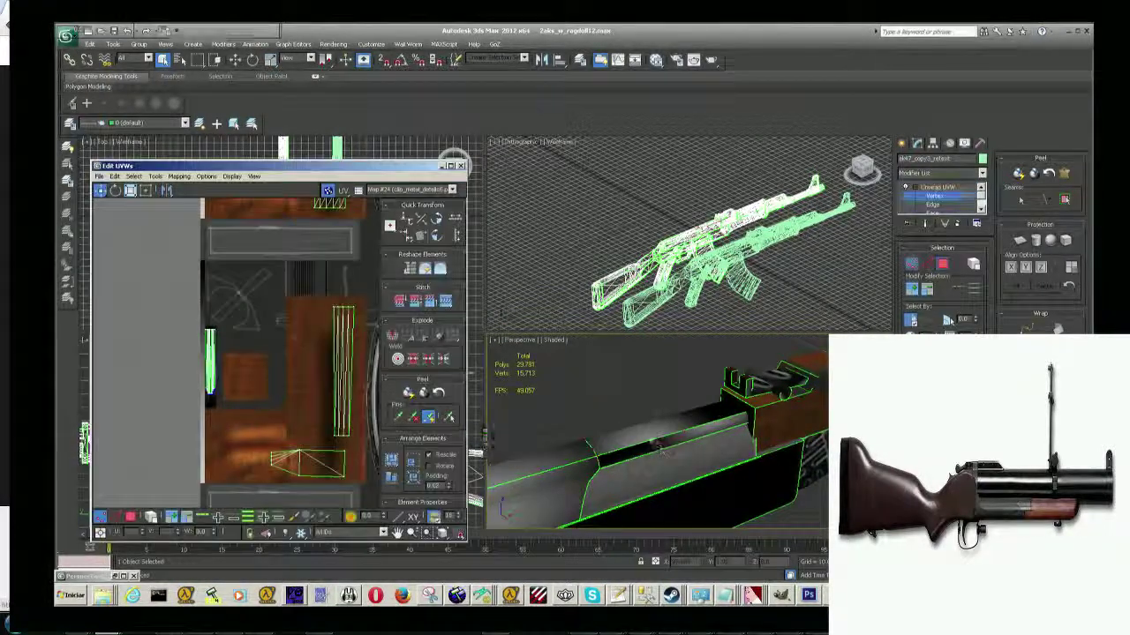
scroll(350, 391, "down", 5)
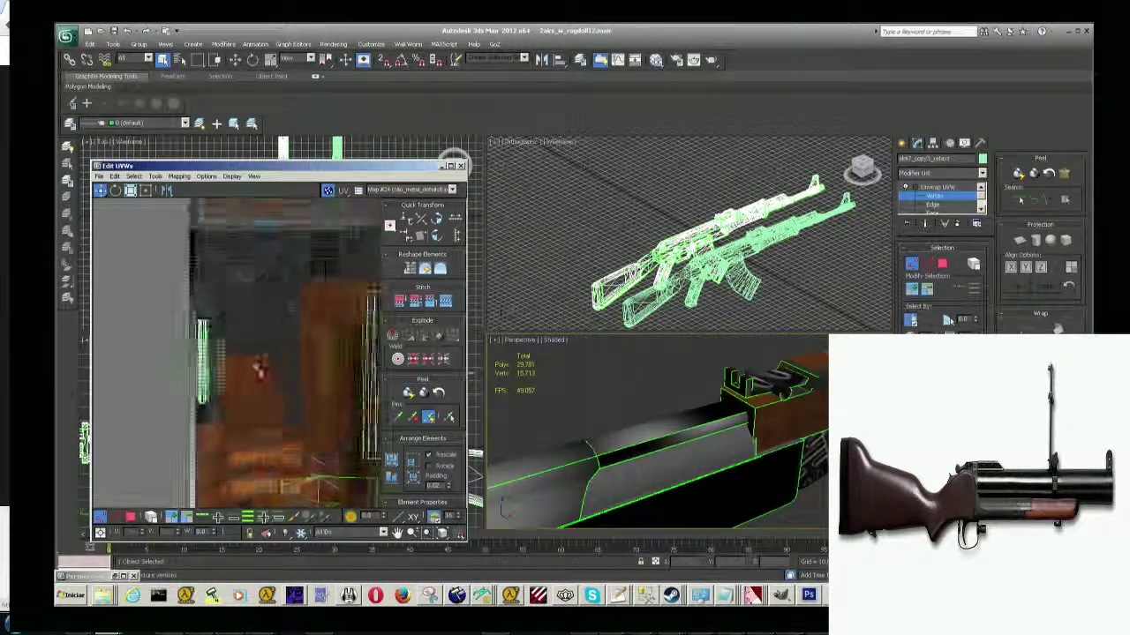
scroll(349, 391, "up", 2)
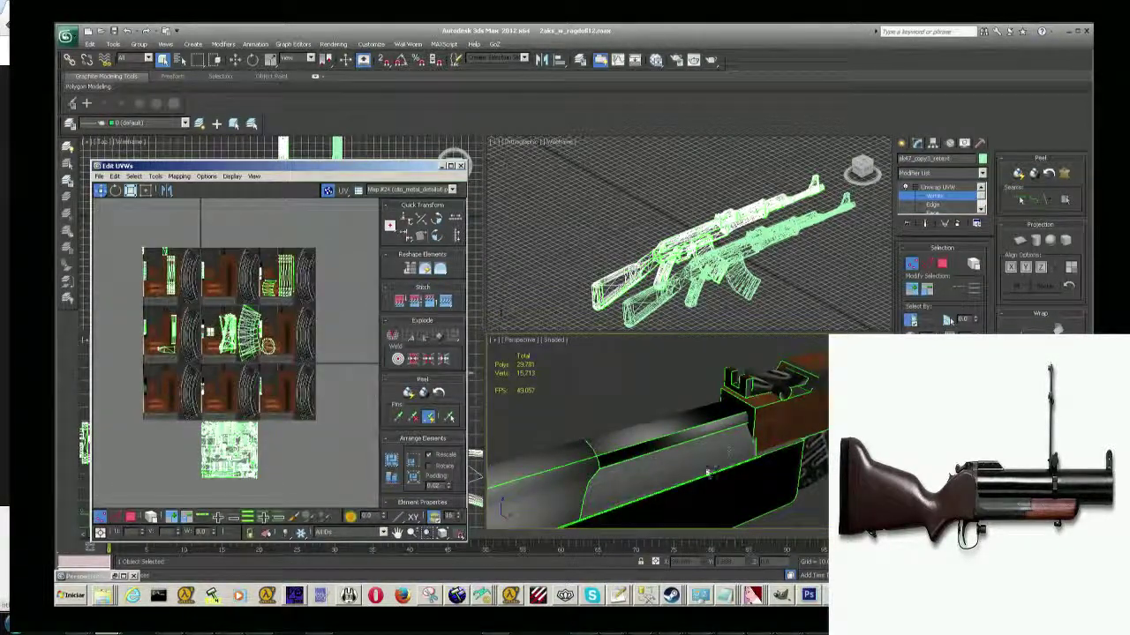
left_click(942, 263)
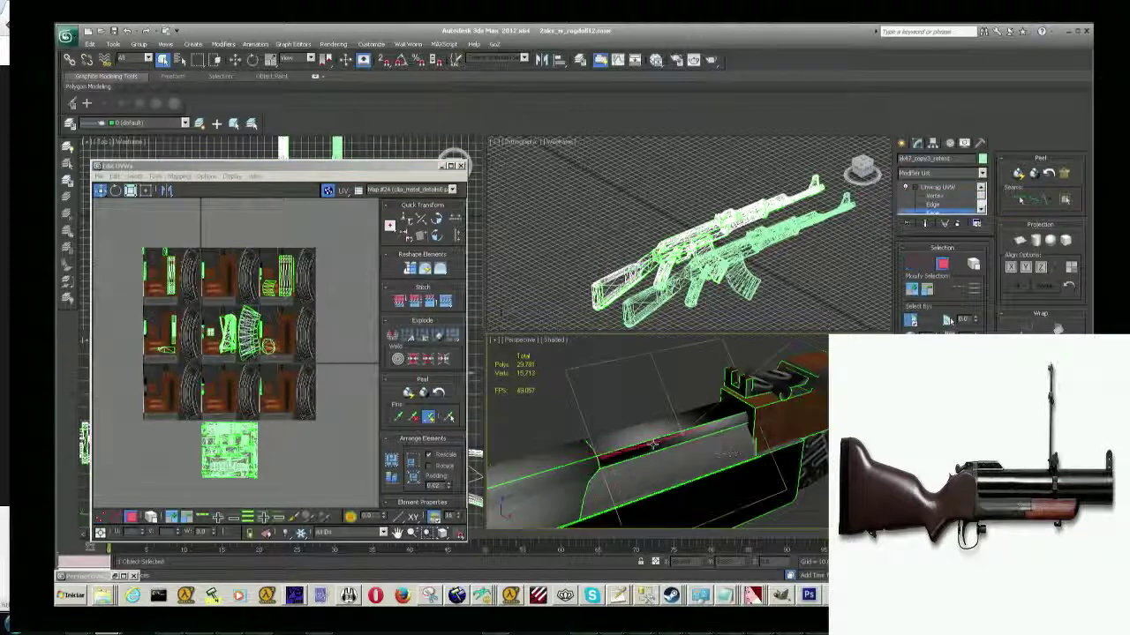
mouse_move(653, 441)
middle_mouse_down("alt")
mouse_move(682, 434)
mouse_move(668, 450)
mouse_move(680, 423)
middle_mouse_up("alt")
left_click(682, 434)
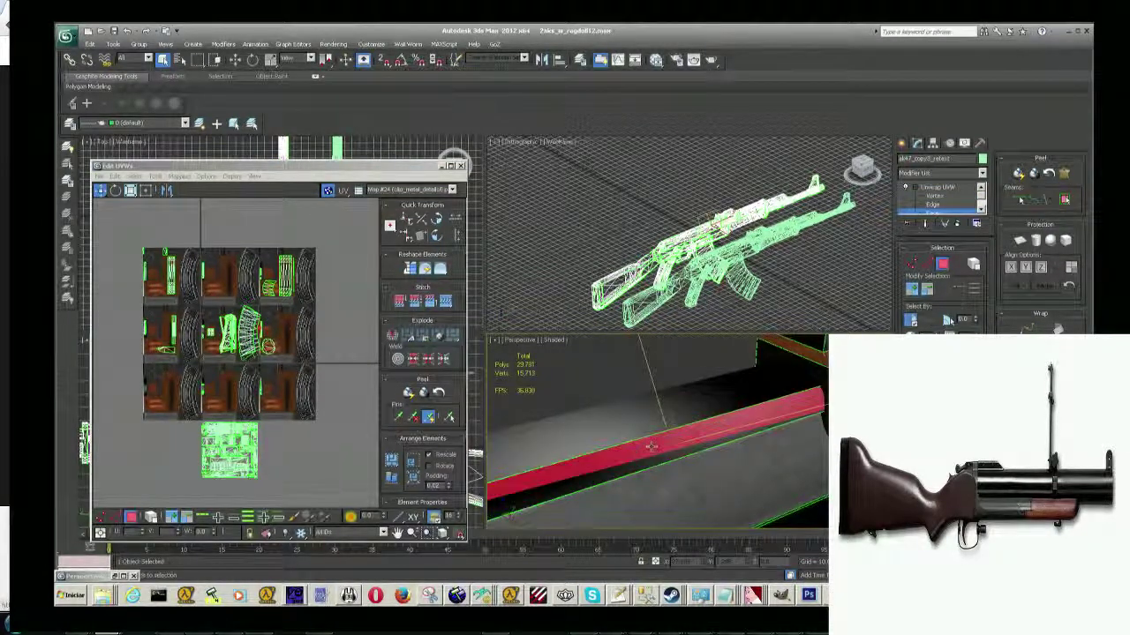
scroll(305, 438, "up", 5)
Zoom in and rotate the handguard strip's UVs to stand upright.
scroll(304, 438, "up", 4)
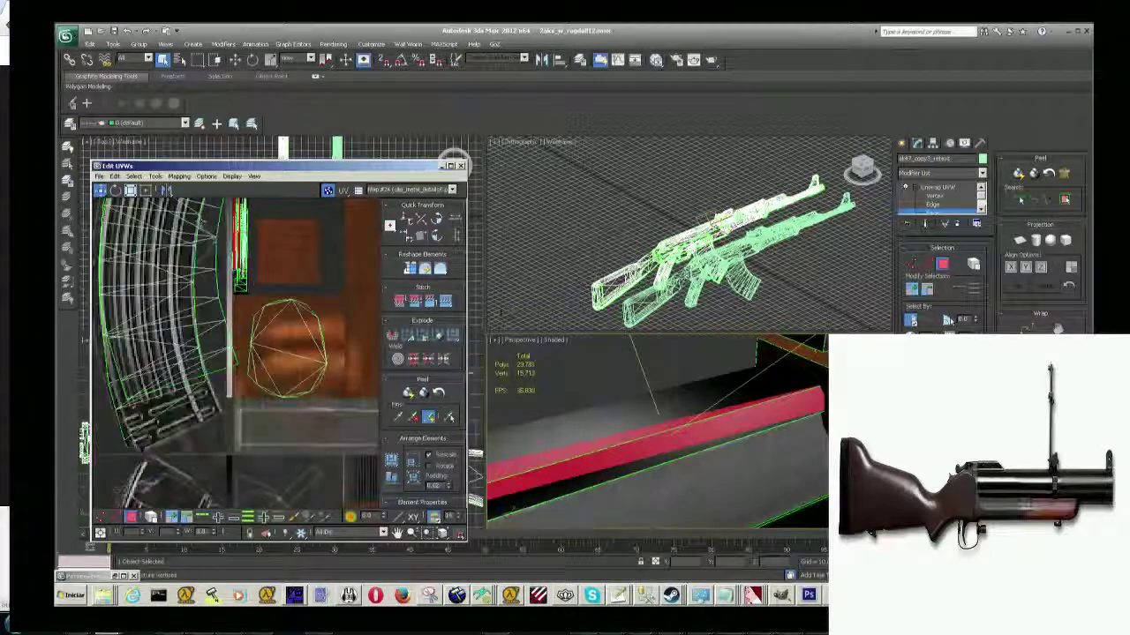
scroll(304, 438, "up", 4)
scroll(305, 439, "up", 4)
scroll(305, 439, "up", 3)
scroll(305, 438, "up", 3)
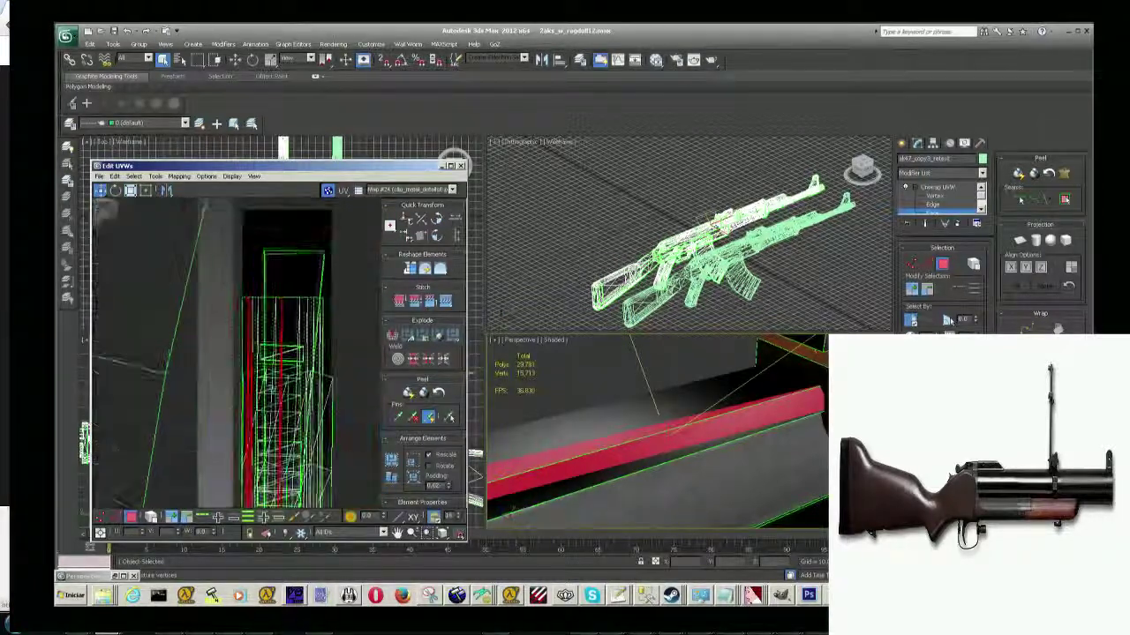
scroll(305, 439, "up", 2)
mouse_move(573, 463)
middle_mouse_down("alt")
mouse_move(589, 473)
mouse_move(576, 466)
mouse_move(593, 455)
middle_mouse_up("alt")
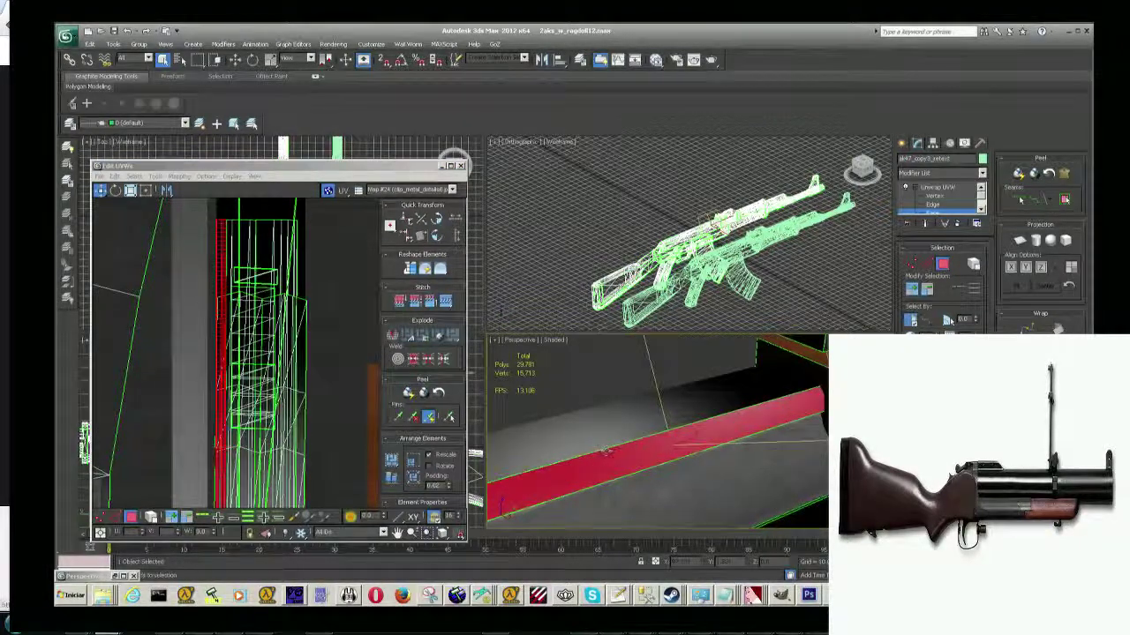
left_click(116, 191)
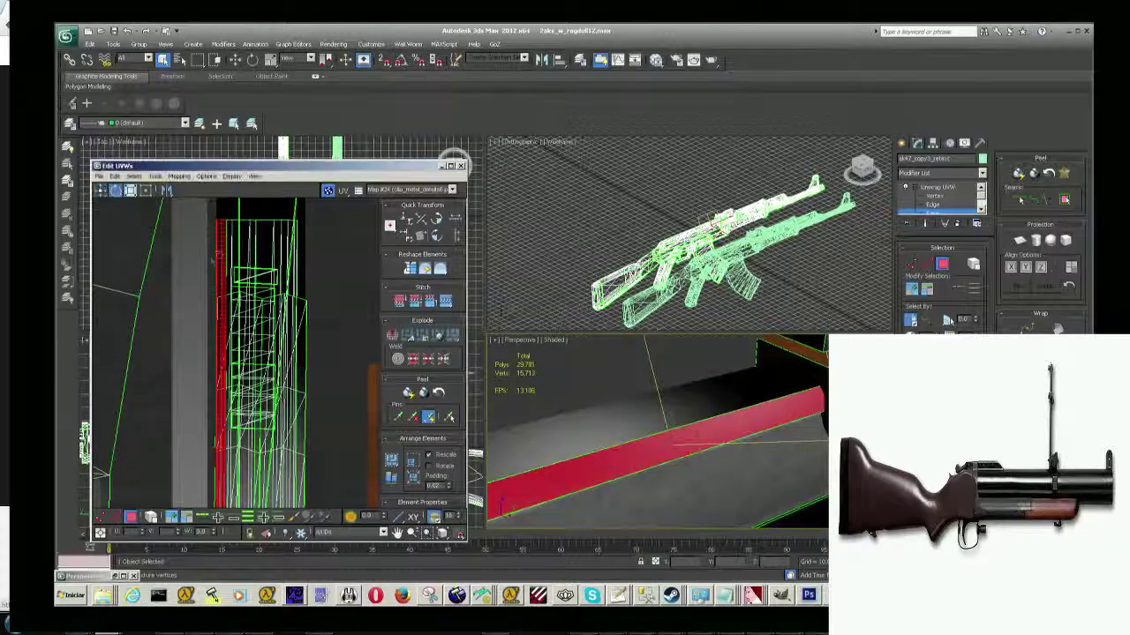
mouse_move(218, 256)
left_mouse_down()
mouse_move(225, 445)
mouse_move(248, 569)
left_mouse_up()
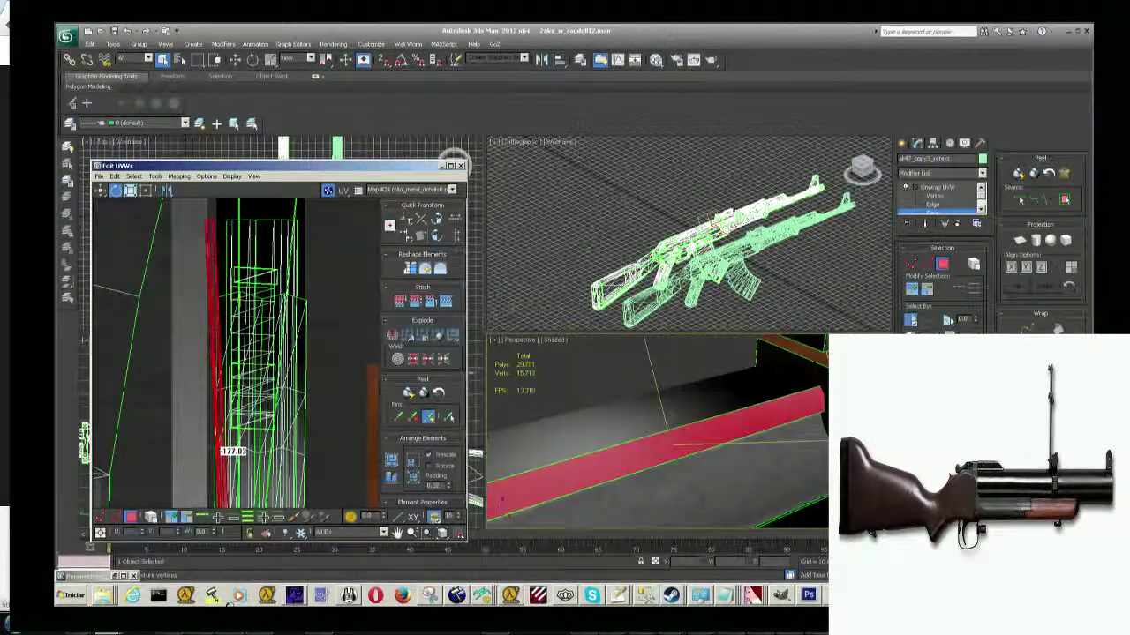
left_click_drag(228, 617, 215, 597)
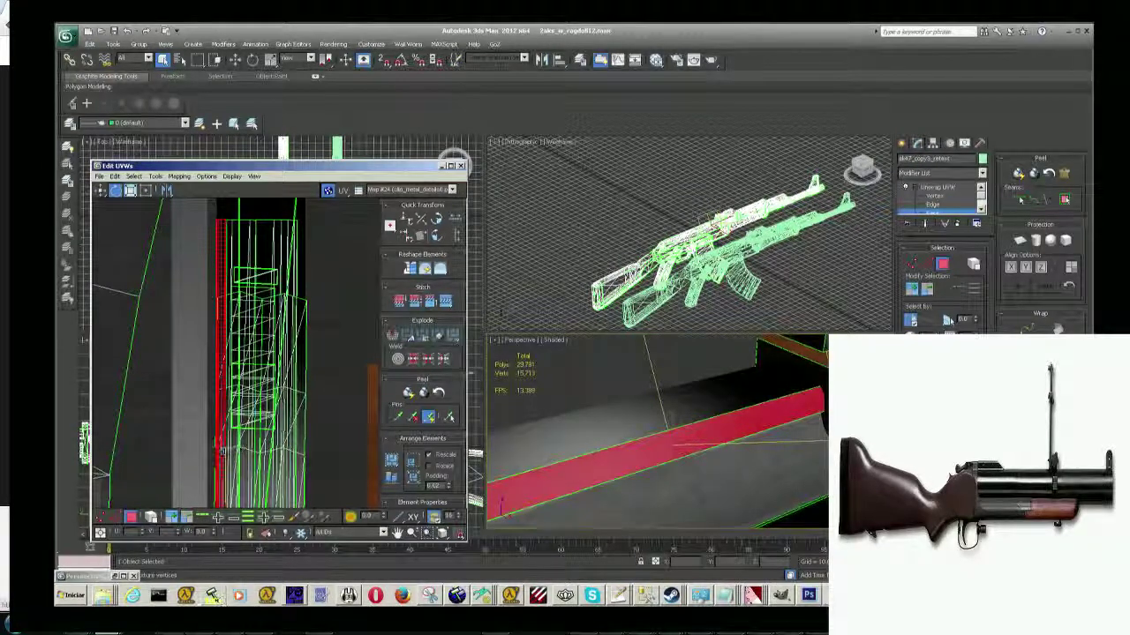
Add the long and adjacent thin handguard strips to the face selection.
left_click(285, 335)
mouse_move(664, 398)
middle_mouse_down("alt")
mouse_move(697, 379)
mouse_move(706, 415)
mouse_move(680, 423)
mouse_move(671, 415)
mouse_move(698, 397)
middle_mouse_up("alt")
left_click(602, 449)
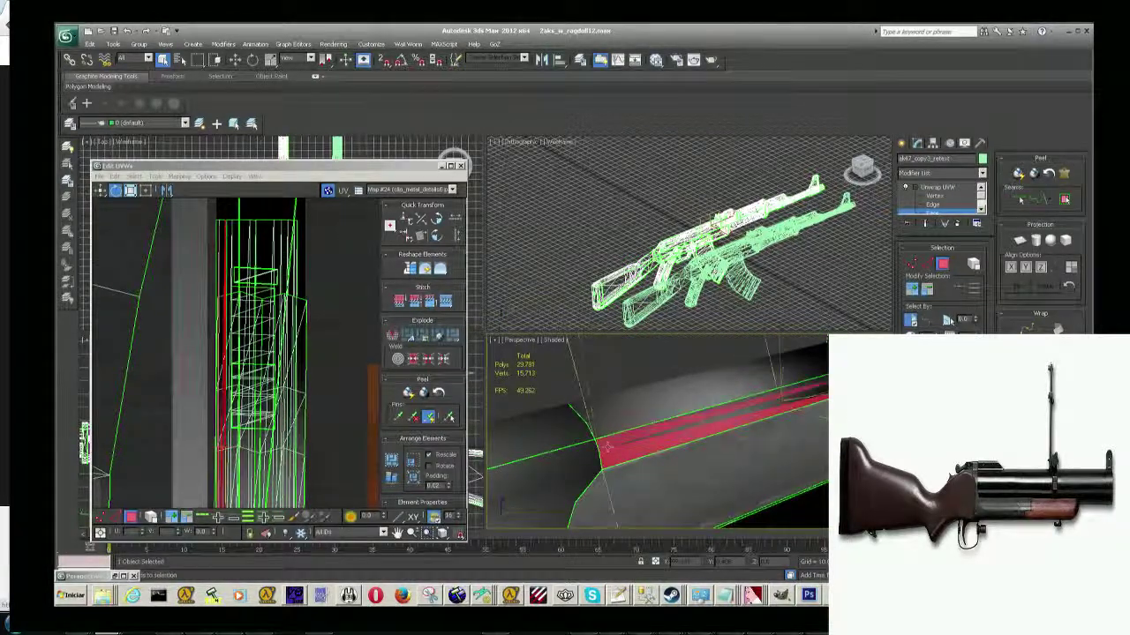
left_click(759, 394, "ctrl")
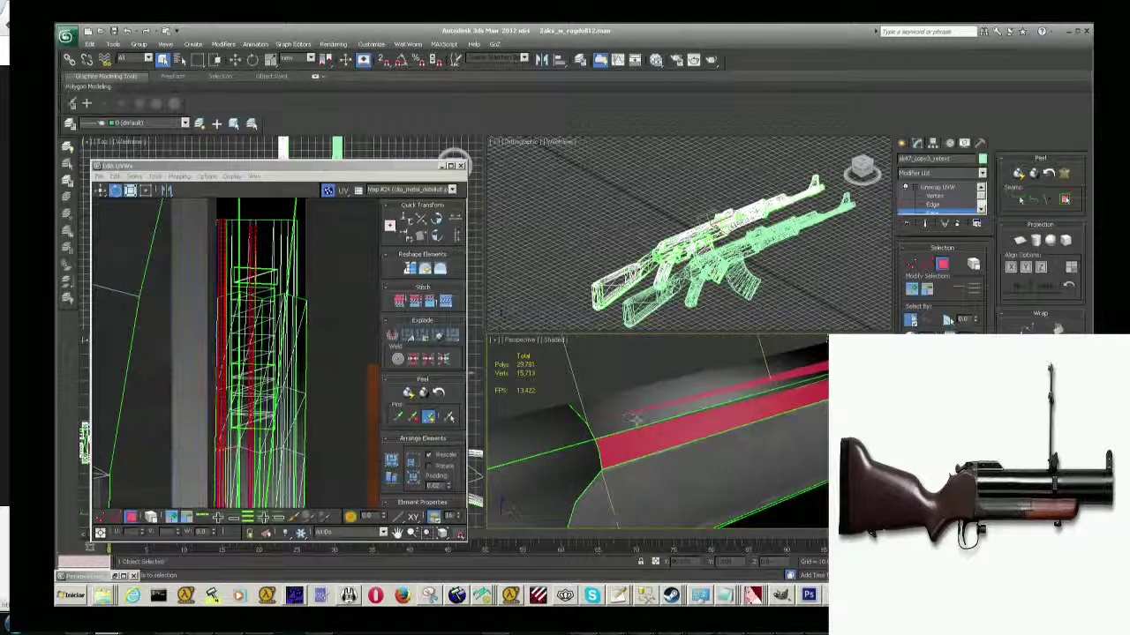
left_click(768, 420, "ctrl")
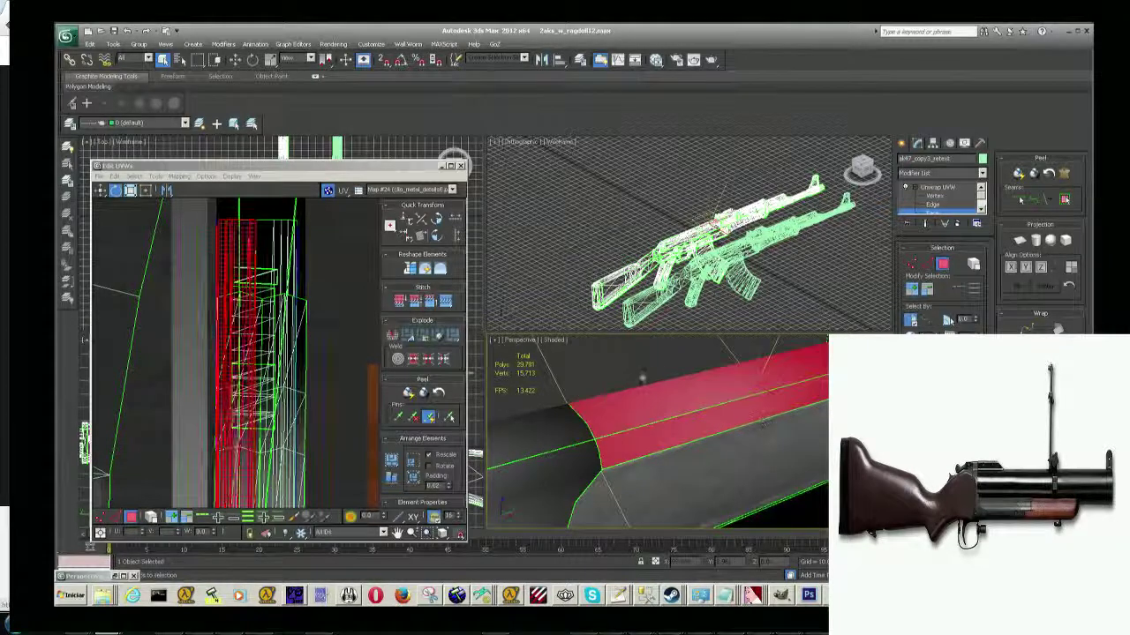
mouse_move(766, 397)
middle_mouse_down("alt")
mouse_move(638, 336)
mouse_move(778, 386)
middle_mouse_up("alt")
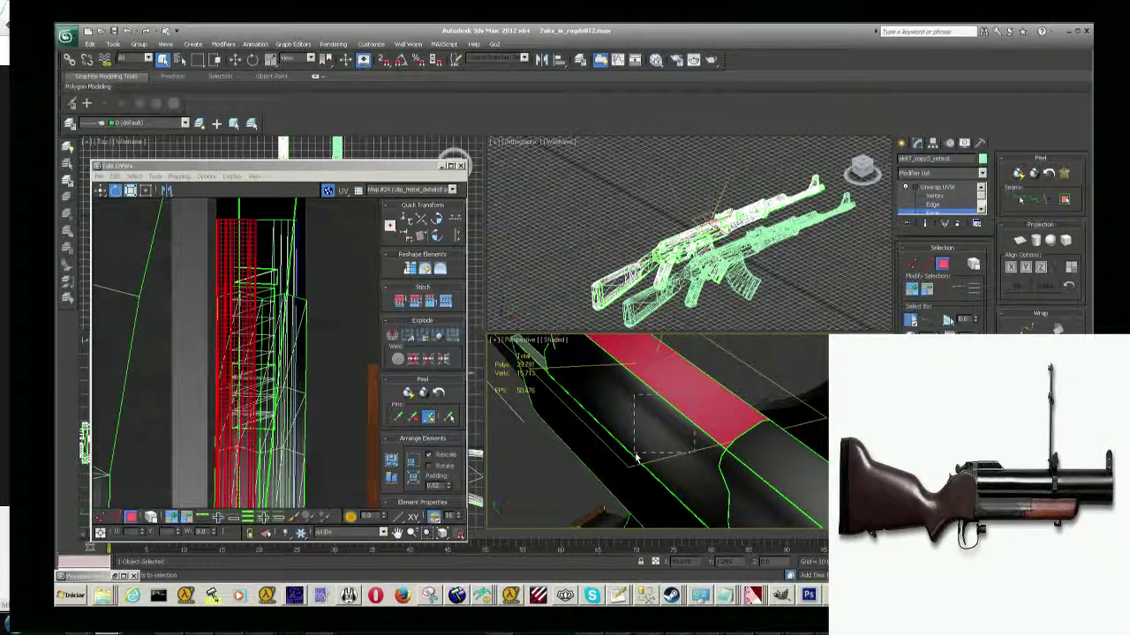
Select the rest of the handguard panel and zoom the view onto it.
left_click_drag(636, 458, 637, 458)
middle_click_drag(636, 459, 684, 411, "alt")
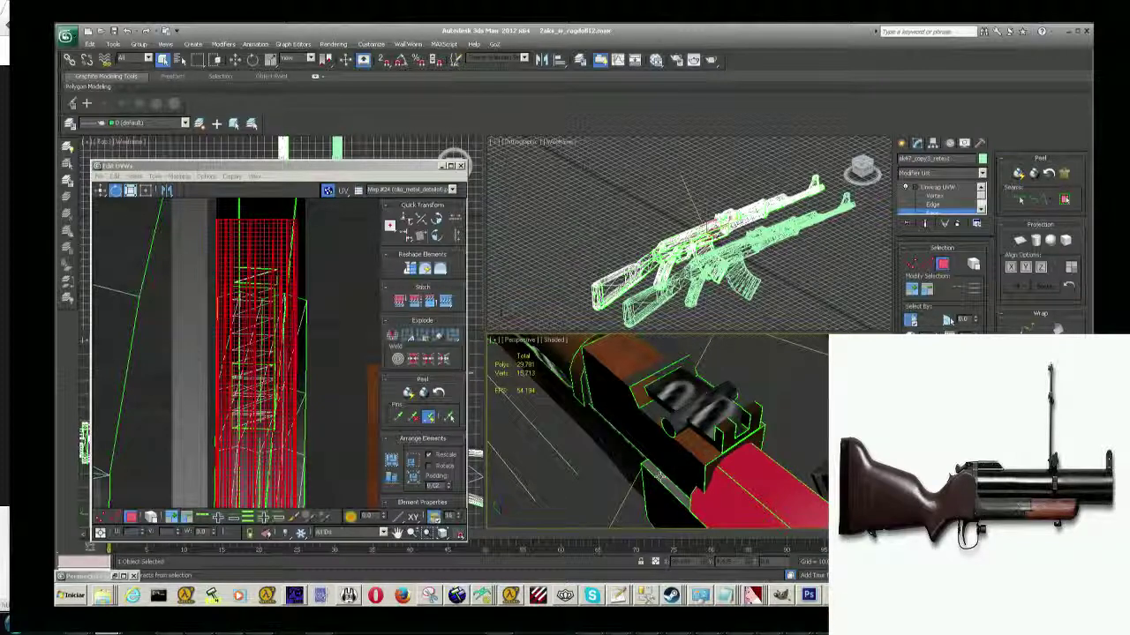
mouse_move(662, 476)
middle_mouse_down("alt")
mouse_move(697, 415)
mouse_move(653, 441)
mouse_move(671, 410)
middle_mouse_up("alt")
Squeeze the handguard UV island into the narrow texture strip and align its vertices.
scroll(314, 362, "down", 2)
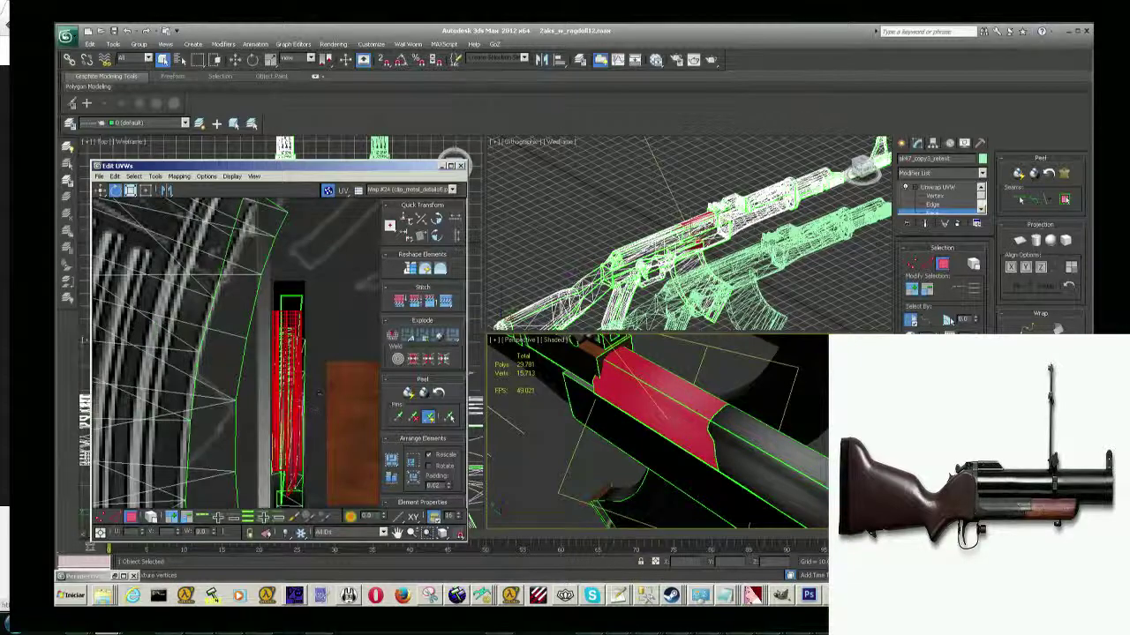
middle_click_drag(317, 403, 317, 363)
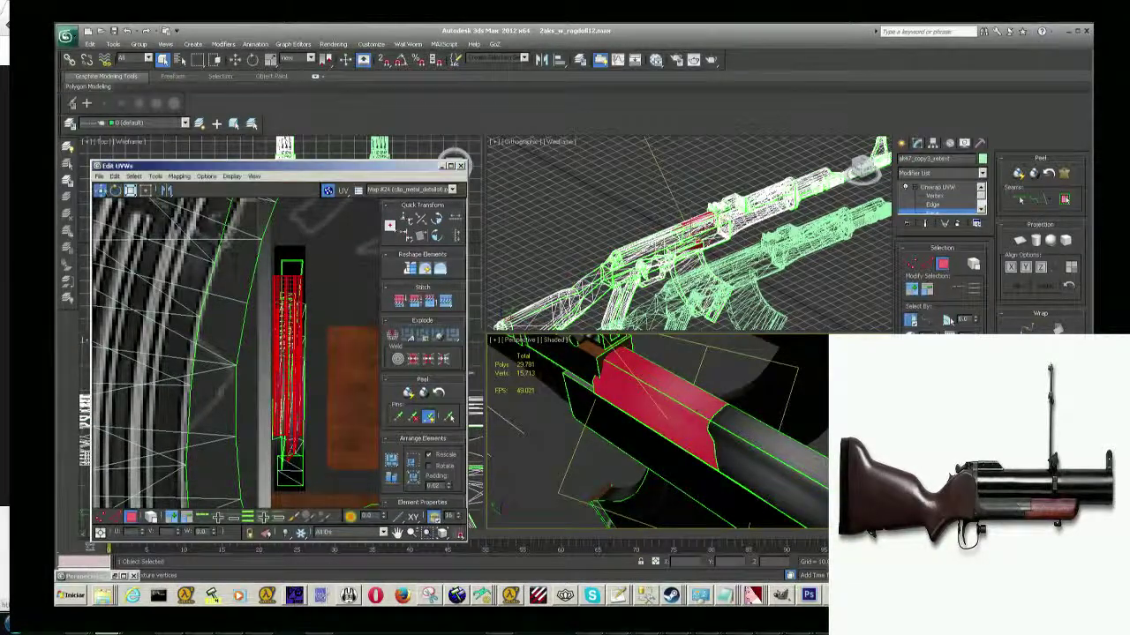
mouse_move(321, 305)
left_mouse_down()
mouse_move(329, 284)
mouse_move(294, 291)
left_mouse_up()
left_click(521, 474)
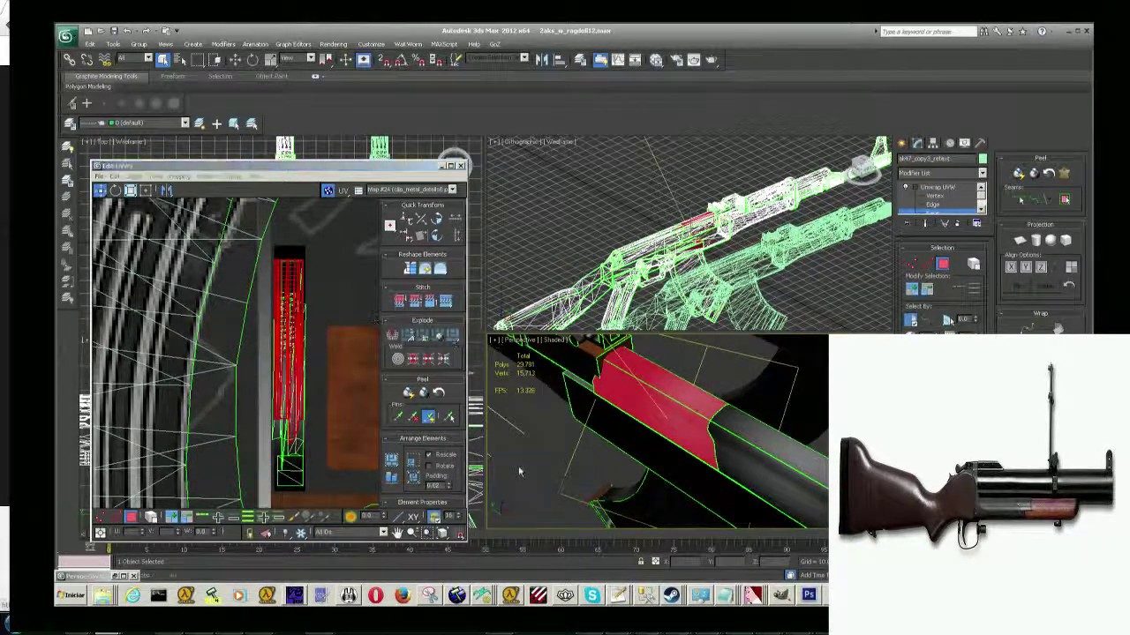
key("ctrl+z")
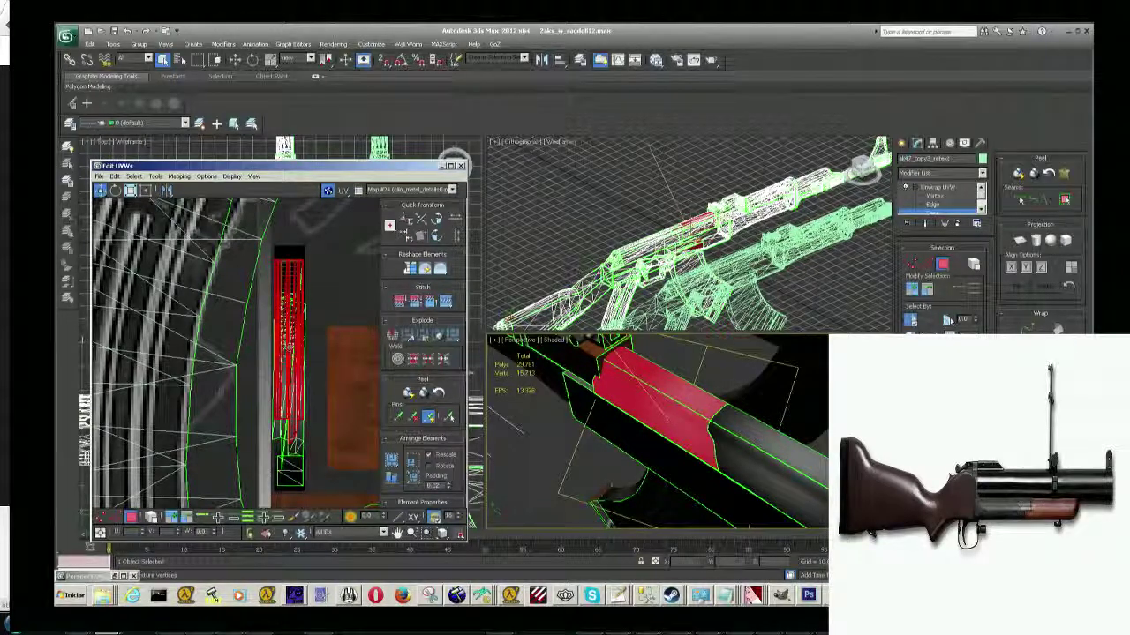
left_click(308, 420)
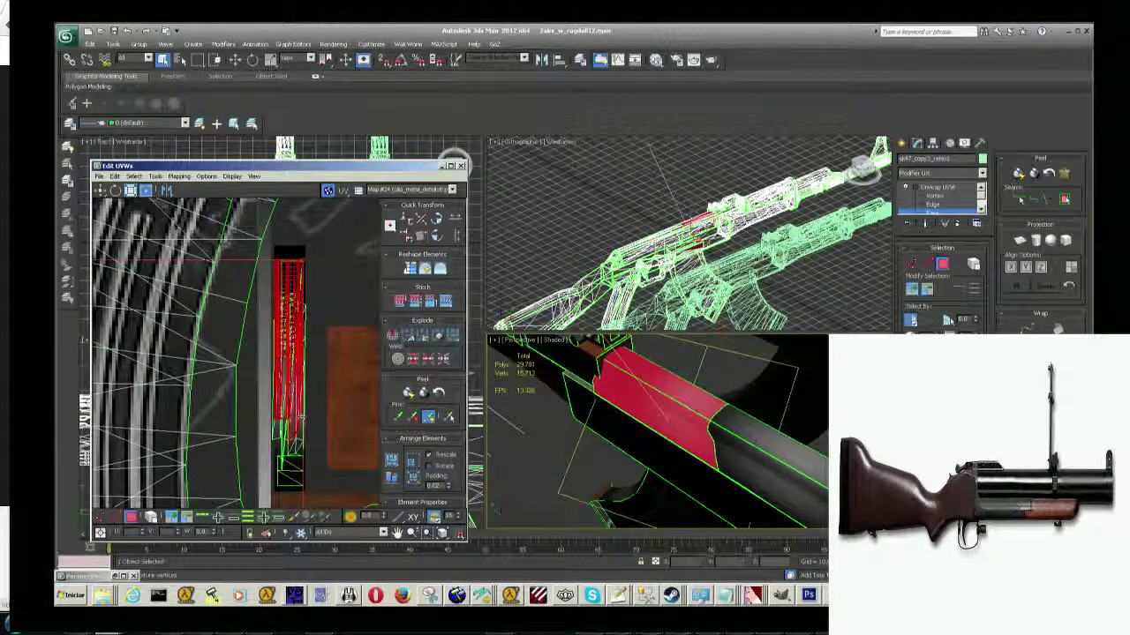
scroll(307, 419, "down", 3)
scroll(308, 419, "down", 4)
Reselect the handguard's top faces and zoom the UV editor onto their shell.
scroll(307, 419, "down", 2)
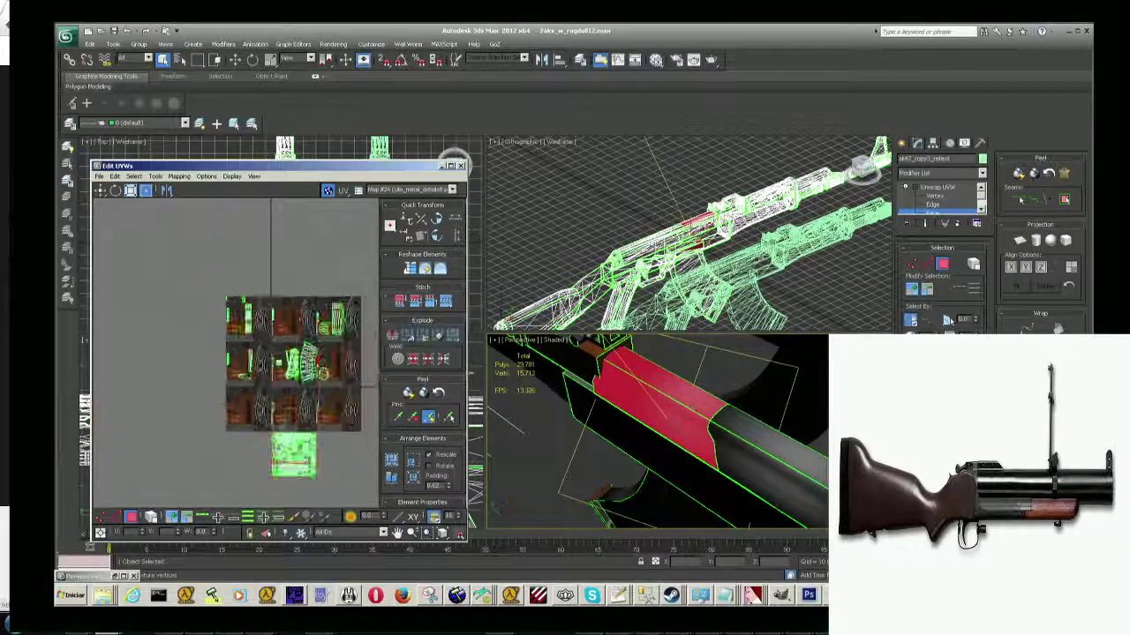
scroll(307, 420, "up", 4)
scroll(308, 419, "up", 3)
middle_click_drag(318, 160, 265, 263)
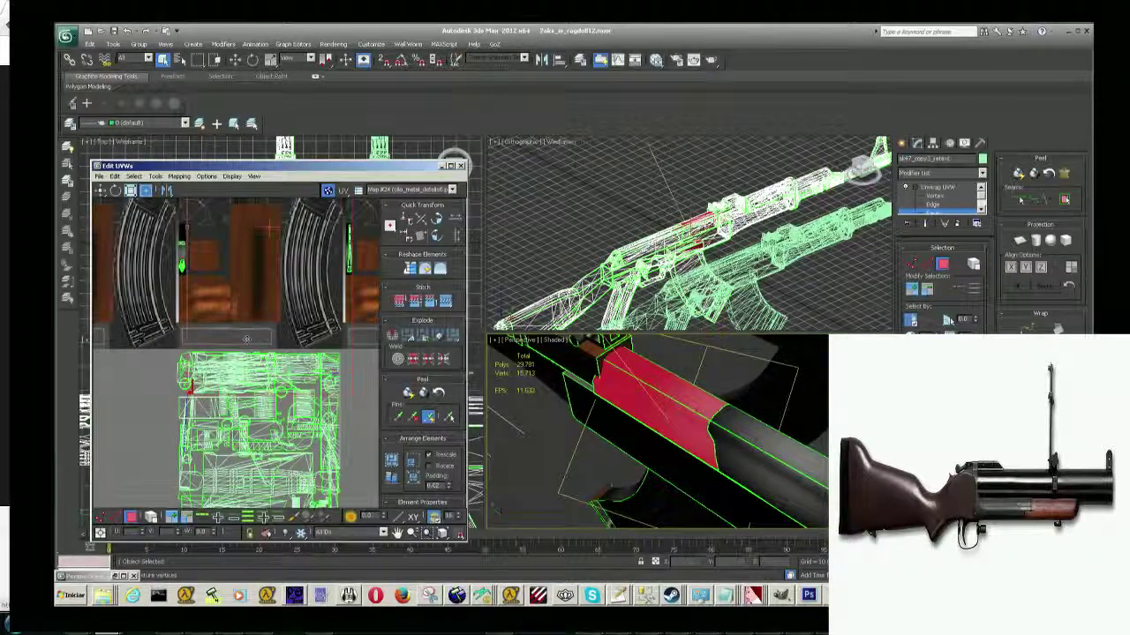
left_click(491, 417)
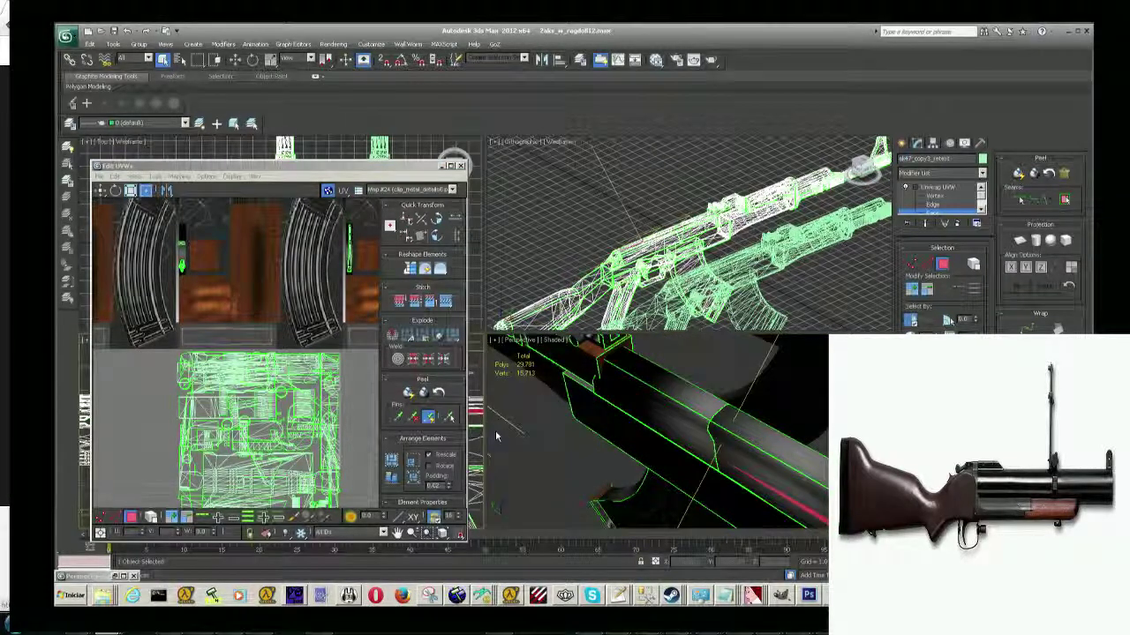
left_click(657, 402)
middle_click_drag(265, 291, 229, 388)
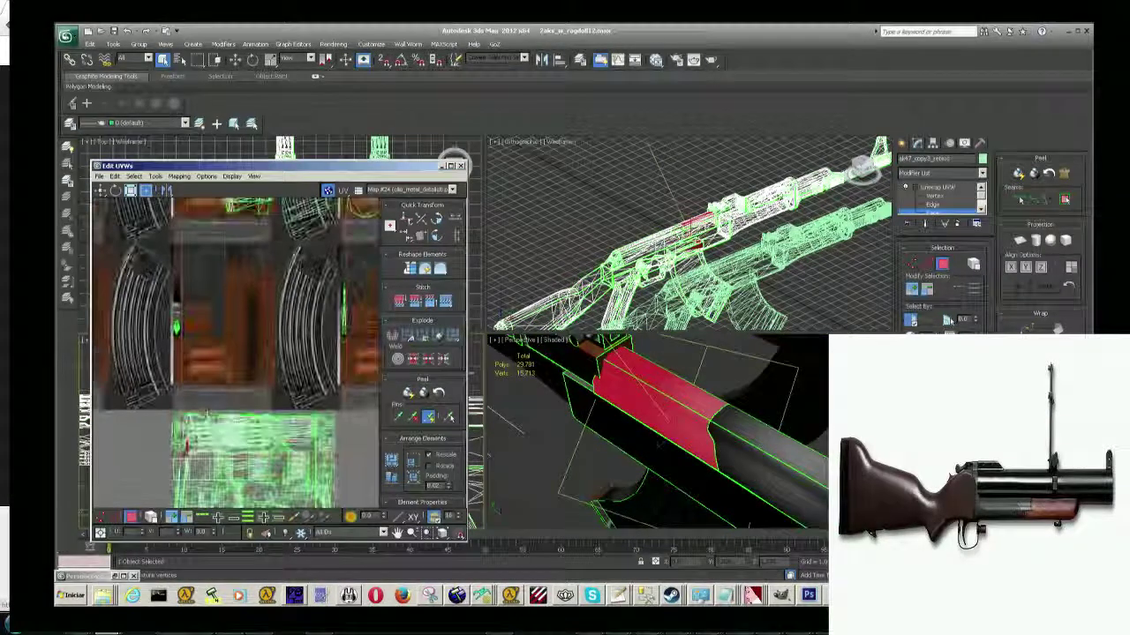
middle_click_drag(192, 460, 177, 428)
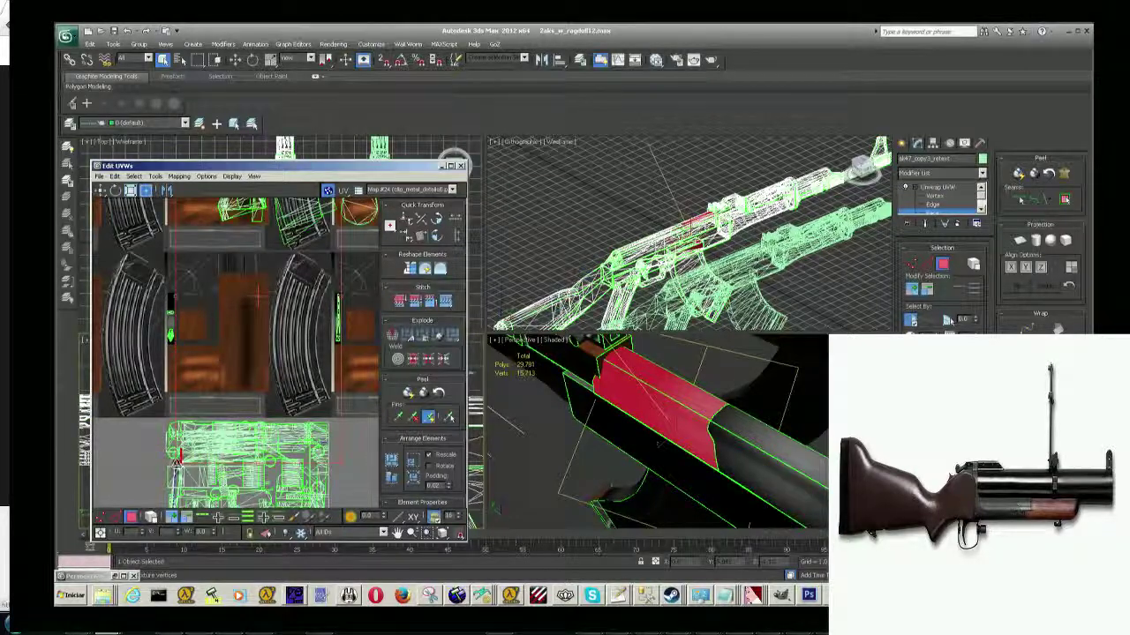
scroll(344, 336, "up", 2)
scroll(344, 336, "up", 2)
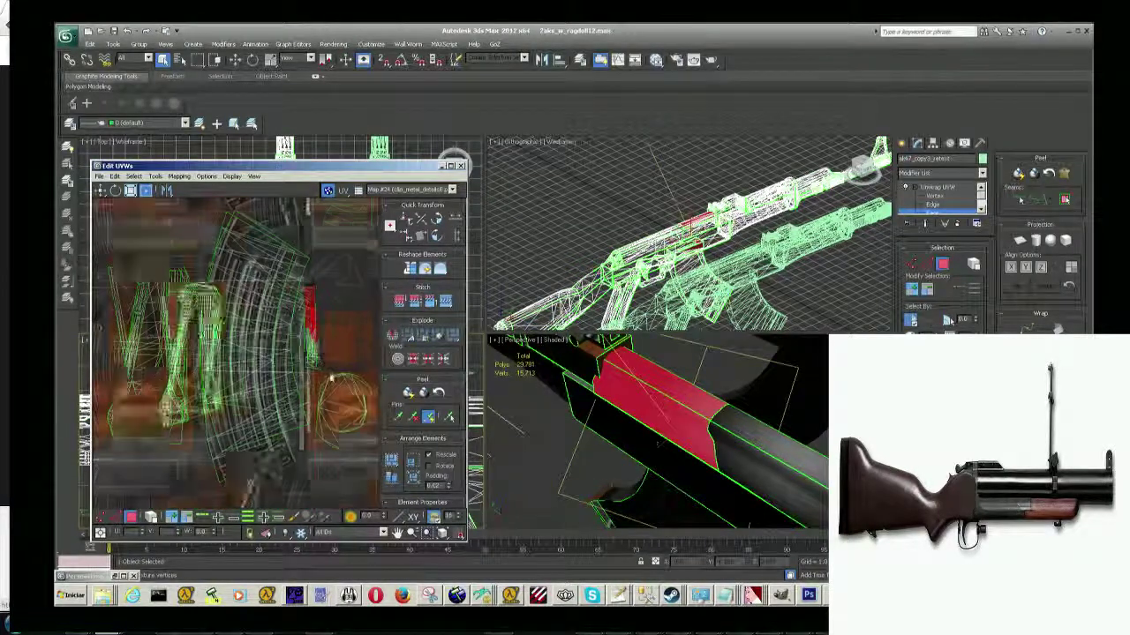
scroll(344, 336, "up", 2)
scroll(309, 318, "up", 2)
scroll(309, 318, "up", 1)
scroll(309, 318, "up", 1)
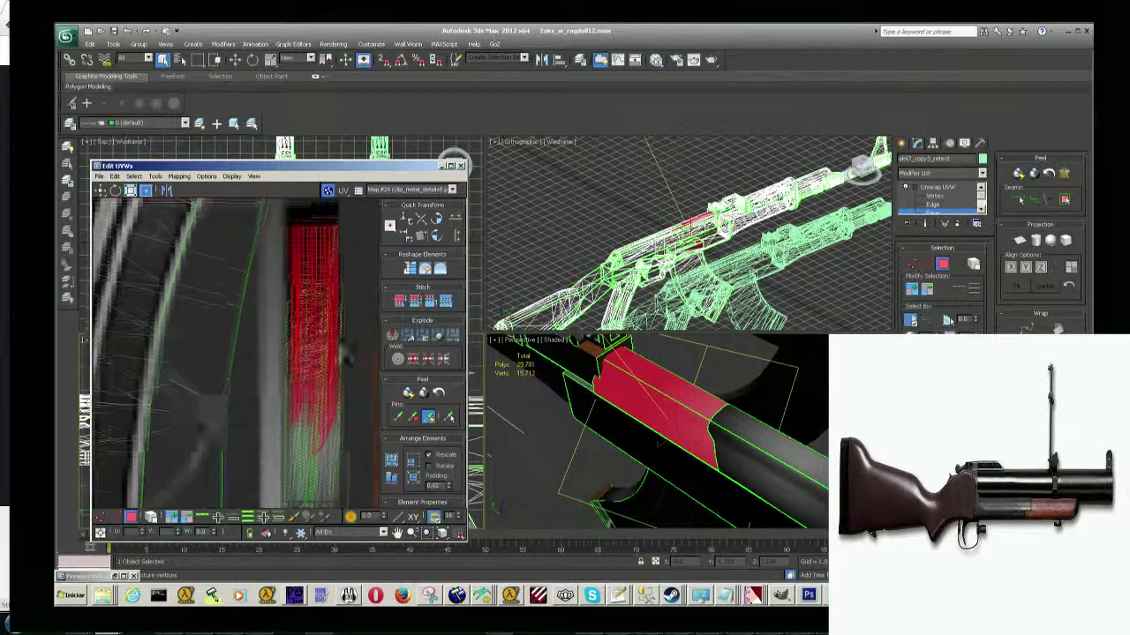
Move the red UV island slightly upward and reselect the handguard's UV element.
left_click(99, 190)
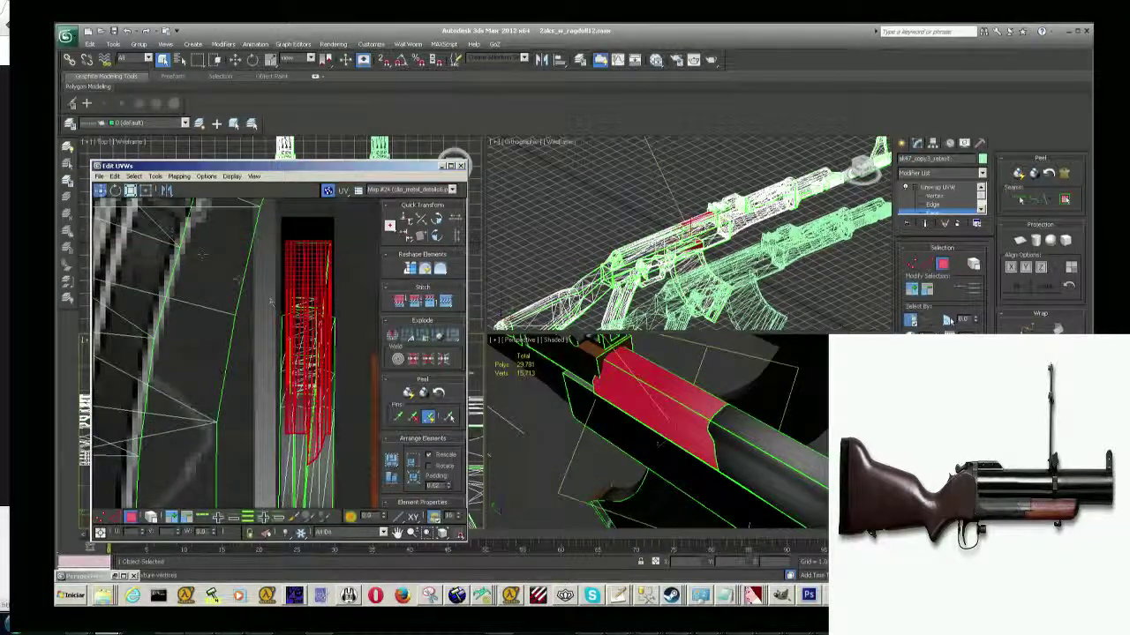
left_click_drag(311, 316, 309, 302)
left_click(362, 381)
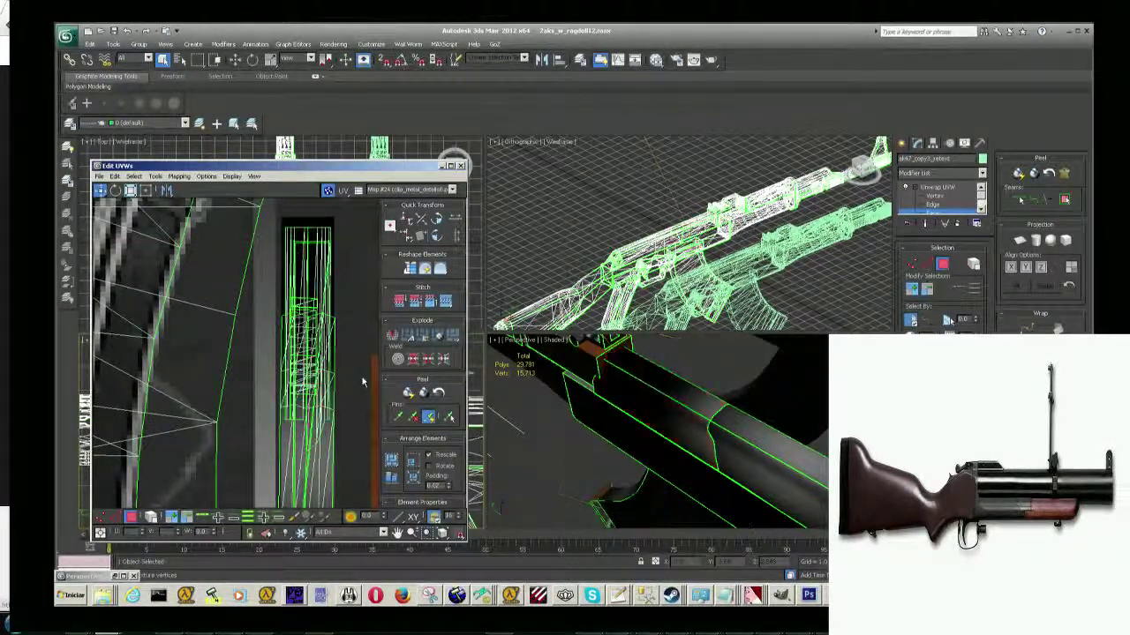
left_click_drag(362, 381, 307, 295)
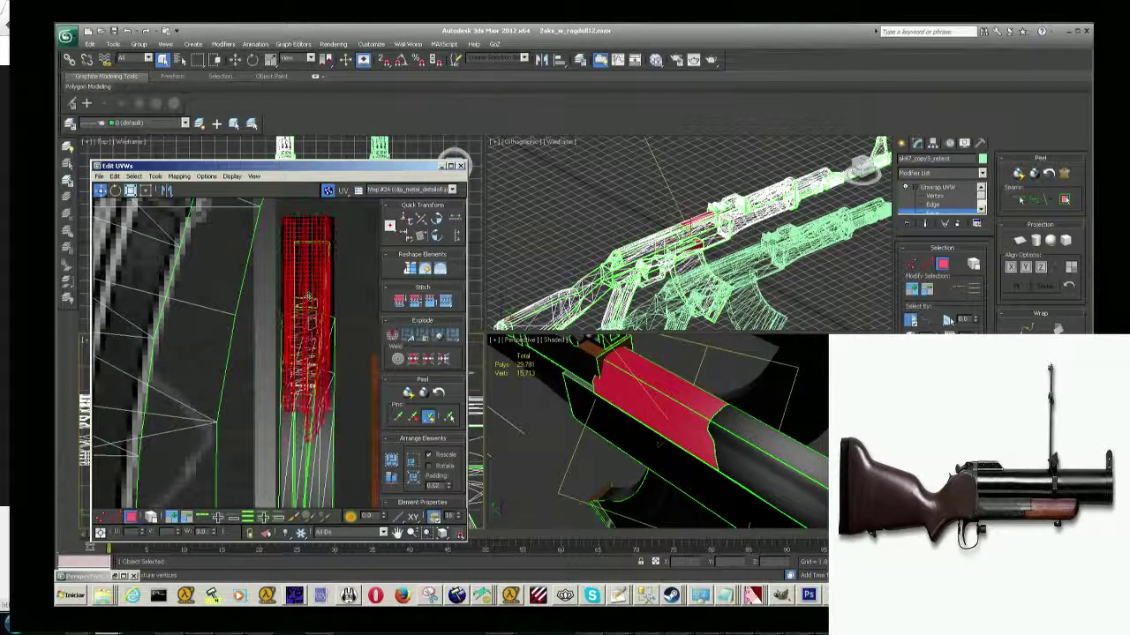
left_click(337, 304)
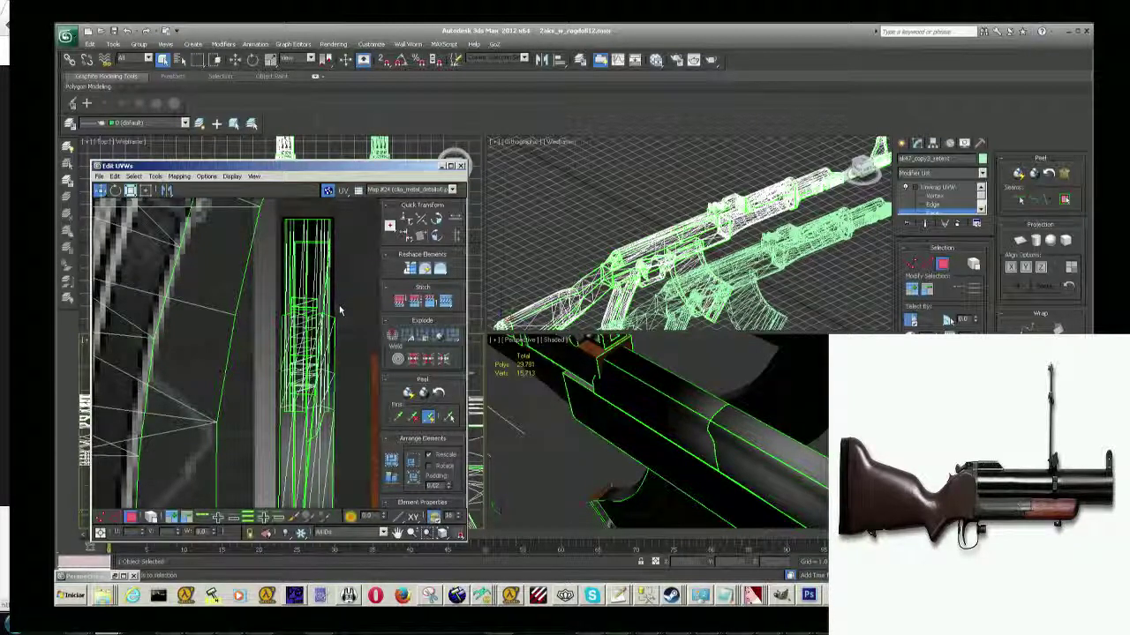
left_click(335, 304)
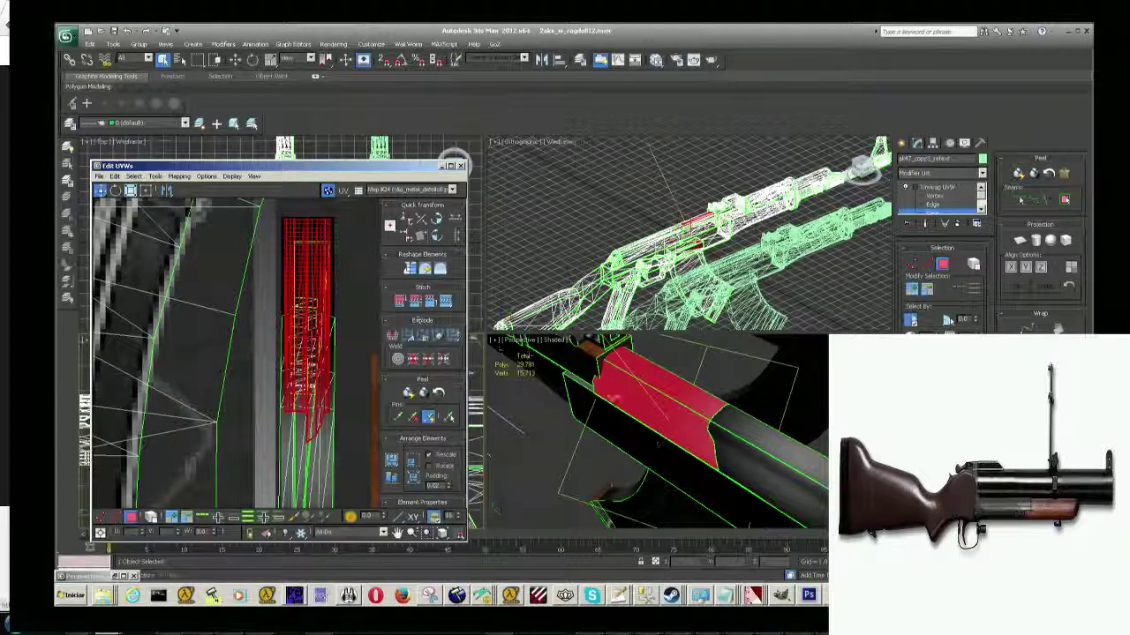
In Freeform Mode, drag the top-strip UV shell's bottom edge up to squash it into the slim dark column.
scroll(300, 398, "down", 5)
scroll(300, 398, "up", 3)
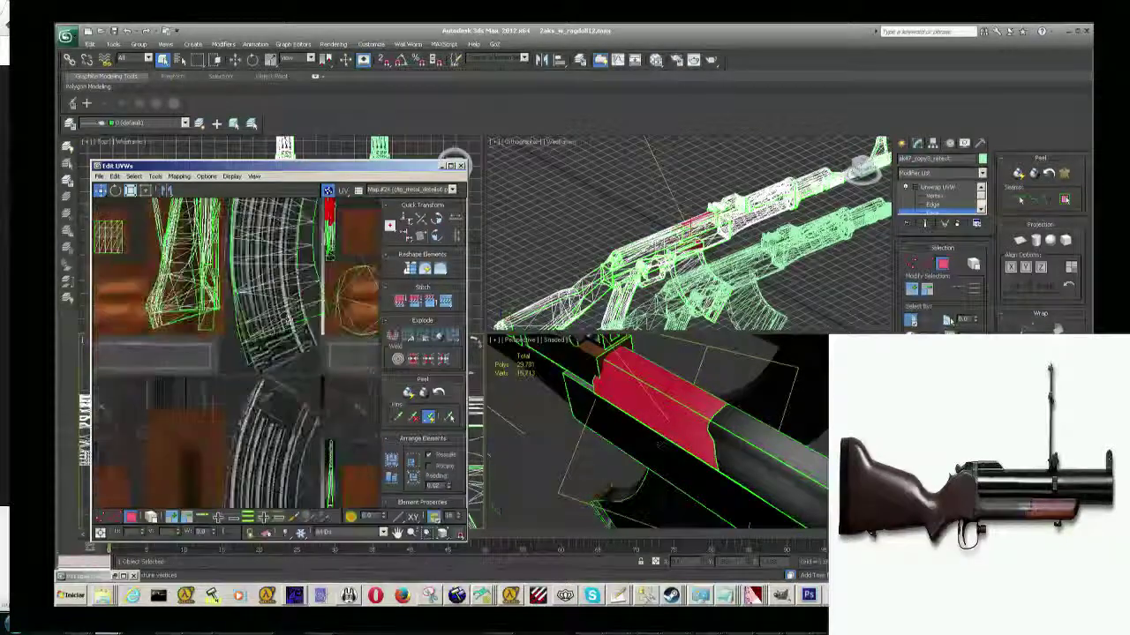
scroll(277, 352, "up", 4)
scroll(277, 352, "up", 4)
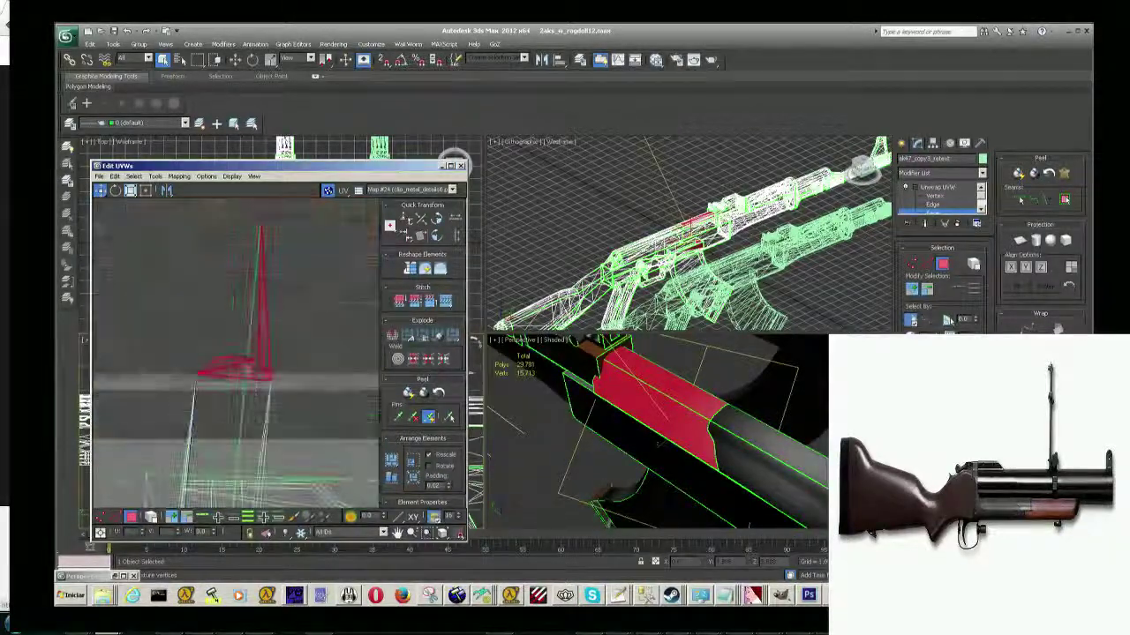
left_click(276, 352)
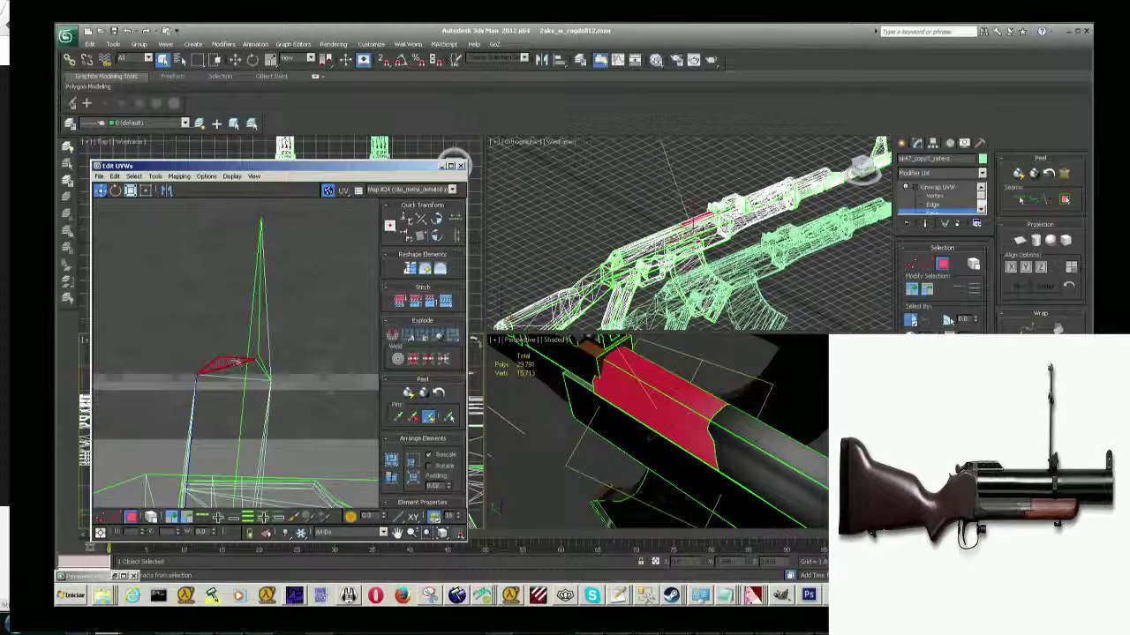
scroll(268, 375, "down", 2)
scroll(285, 332, "down", 2)
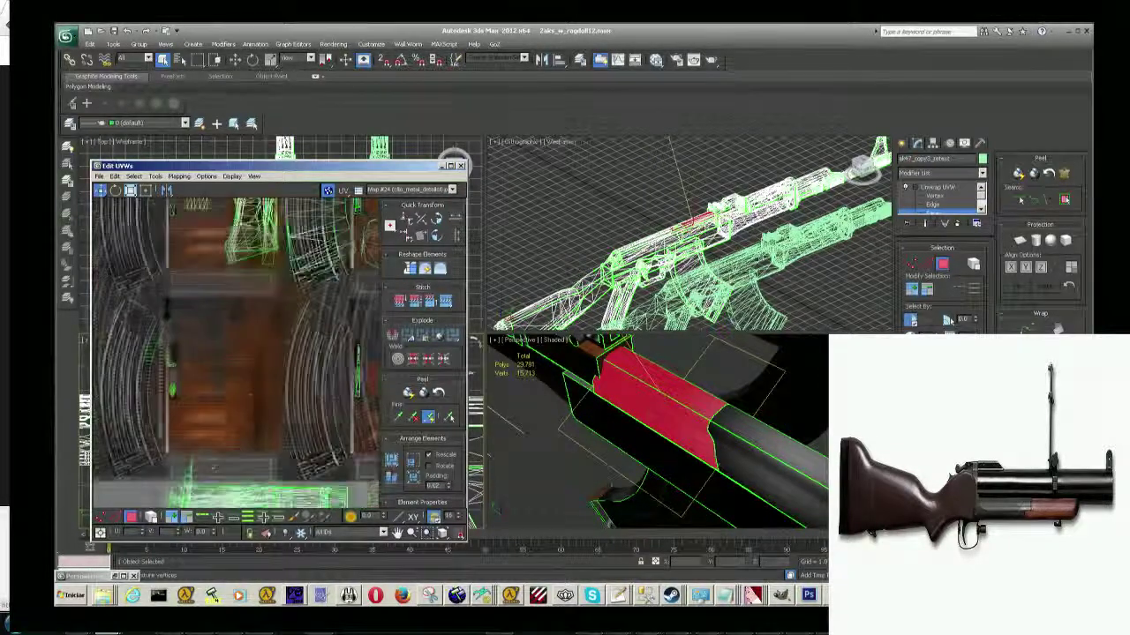
scroll(265, 361, "down", 2)
scroll(256, 389, "down", 2)
scroll(254, 388, "up", 3)
scroll(254, 388, "up", 3)
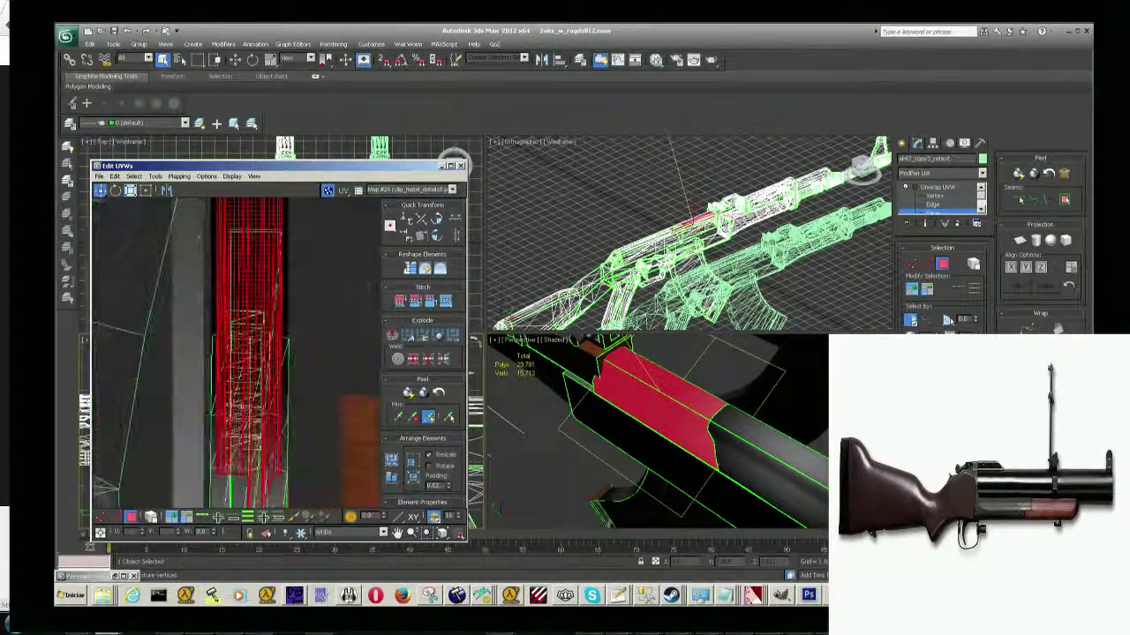
left_click(145, 189)
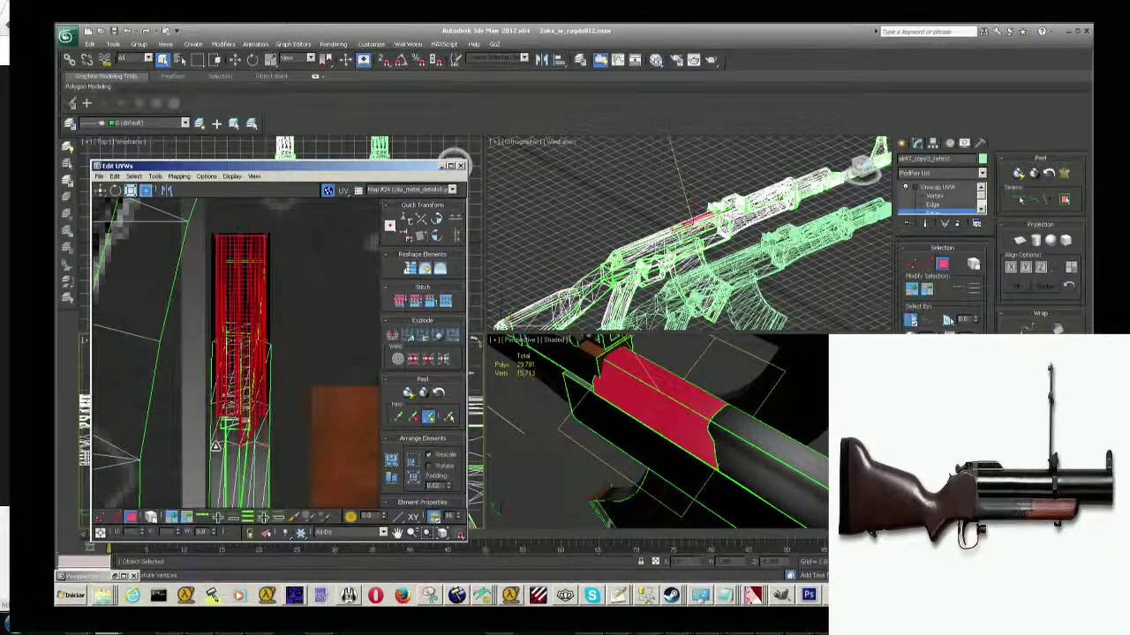
left_click_drag(216, 490, 218, 425)
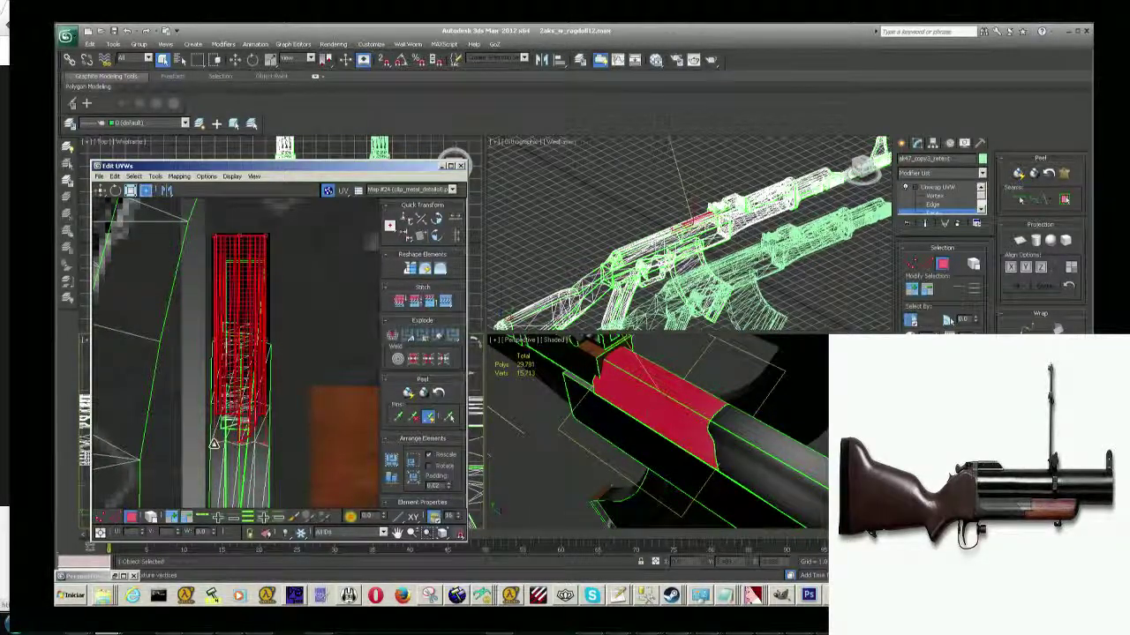
Deselect the shell and orbit the Perspective view out to check the handguard.
left_click(315, 373)
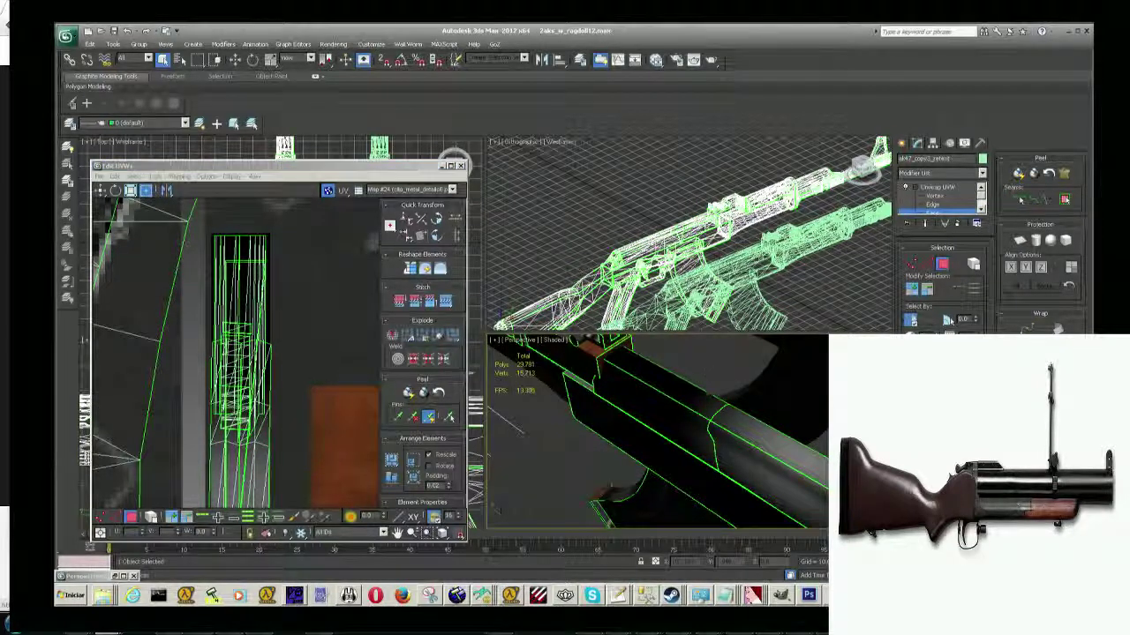
middle_click_drag(495, 509, 500, 509, "alt")
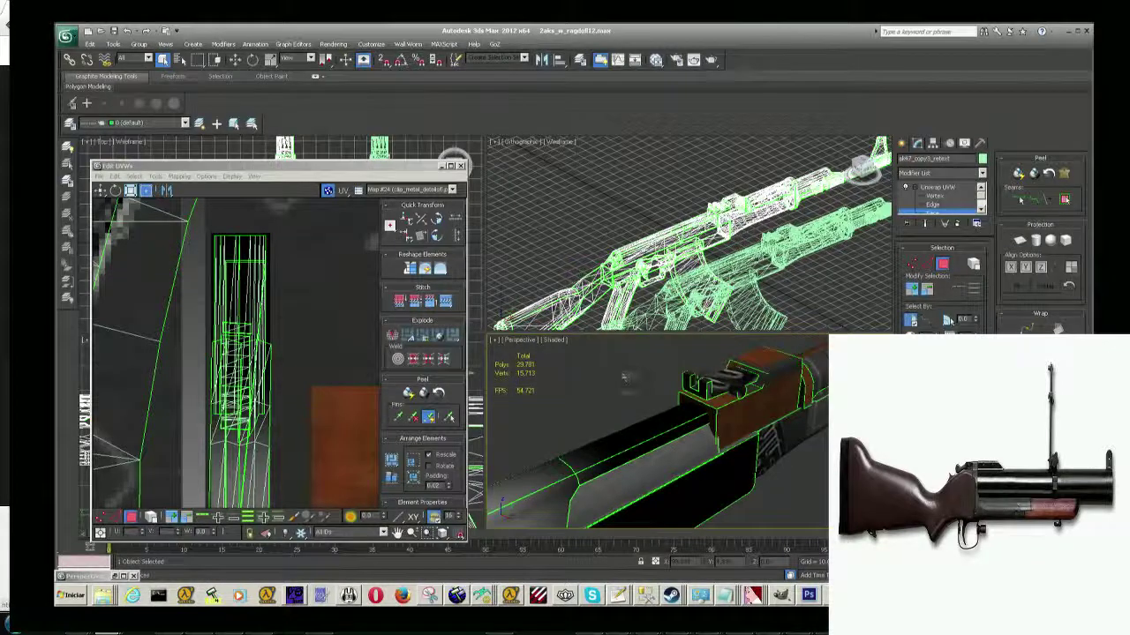
mouse_move(628, 378)
middle_mouse_down("alt")
mouse_move(609, 453)
mouse_move(565, 441)
middle_mouse_up("alt")
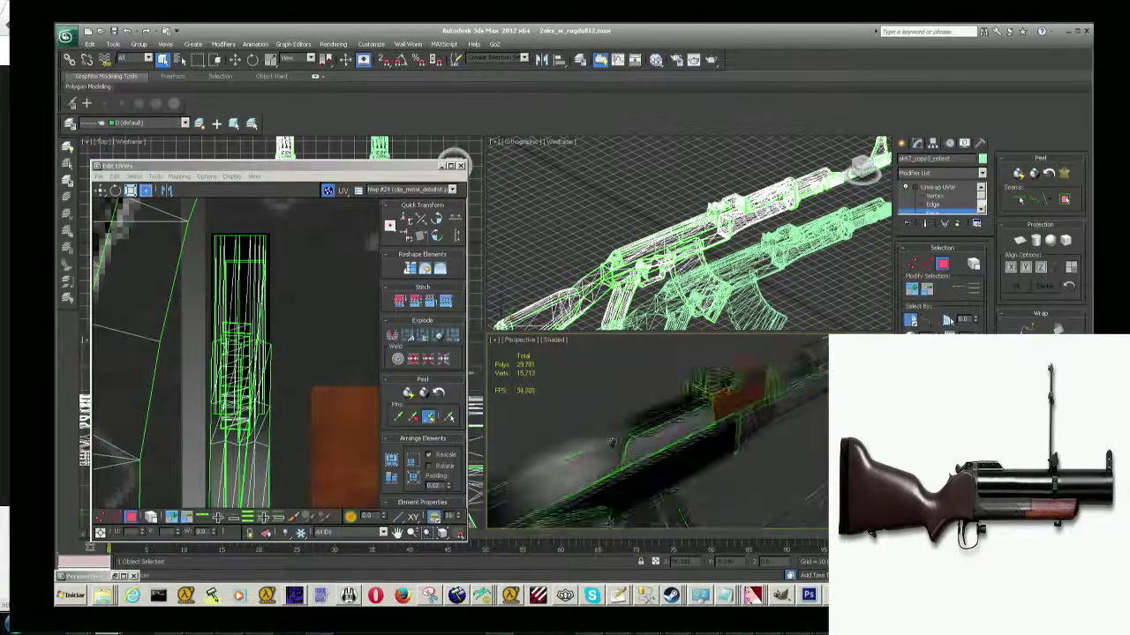
Save the scene as 2aks_w_ragdoll13.max.
left_click(60, 34)
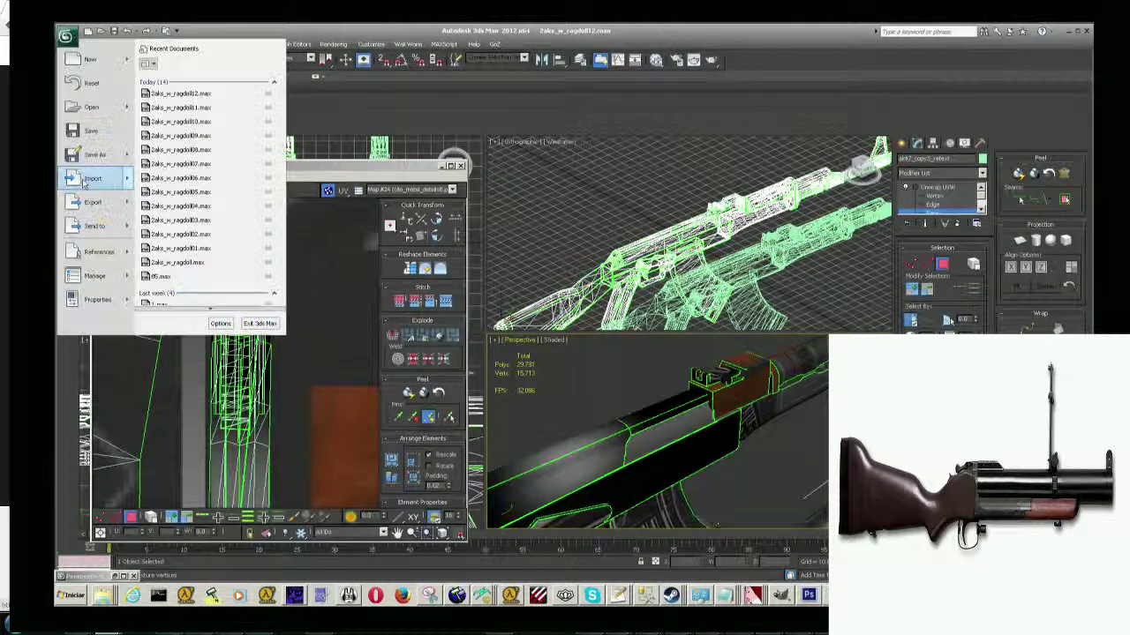
left_click(95, 154)
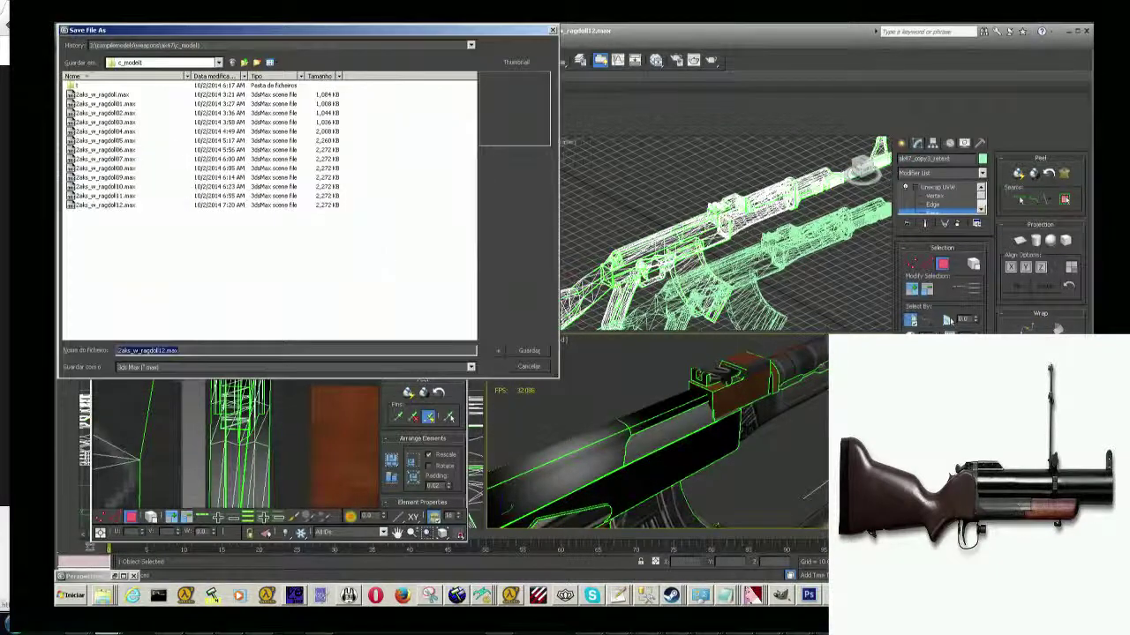
left_click(501, 352)
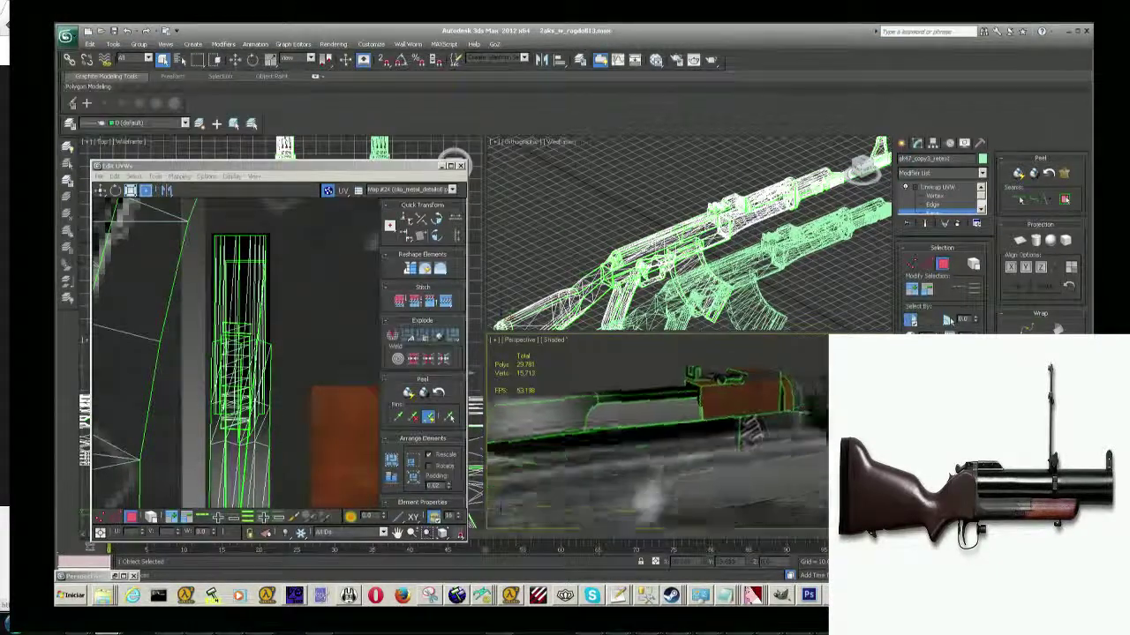
Select the side faces of the stock, zoom onto them, then switch to Photoshop.
mouse_move(657, 433)
middle_mouse_down("alt")
mouse_move(671, 424)
mouse_move(606, 481)
mouse_move(640, 450)
middle_mouse_up("alt")
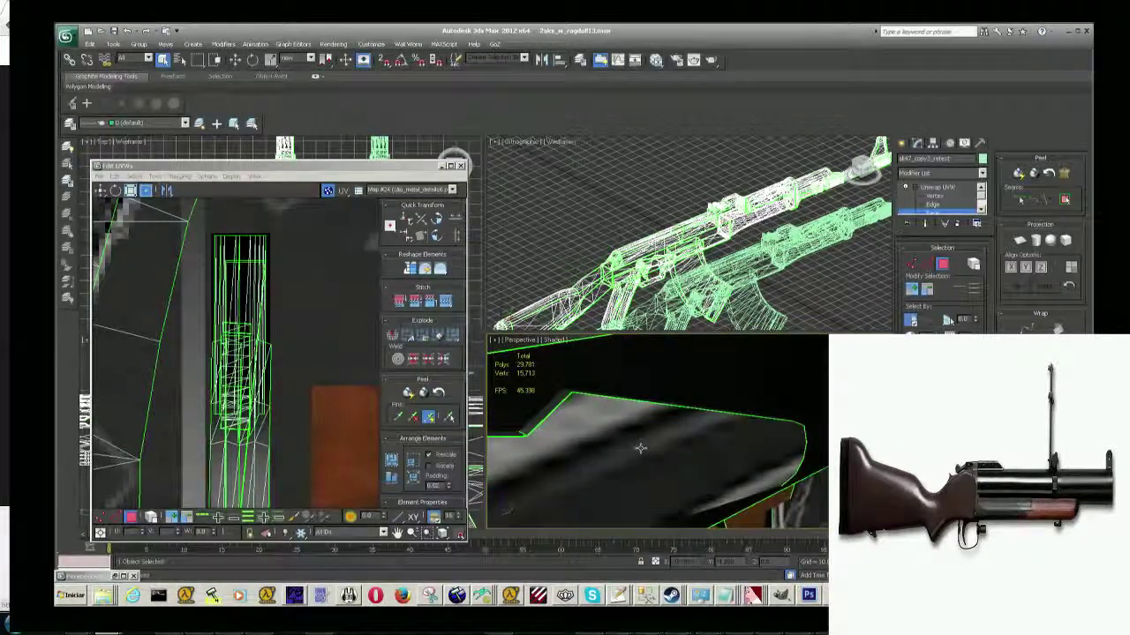
left_click(640, 450)
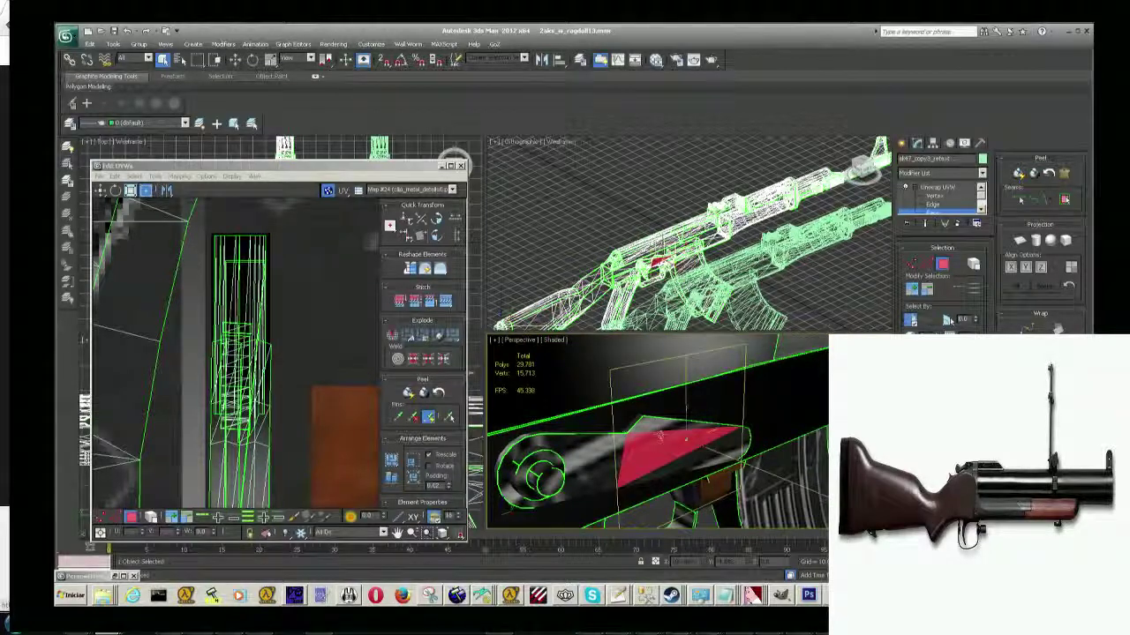
left_click(717, 463, "ctrl")
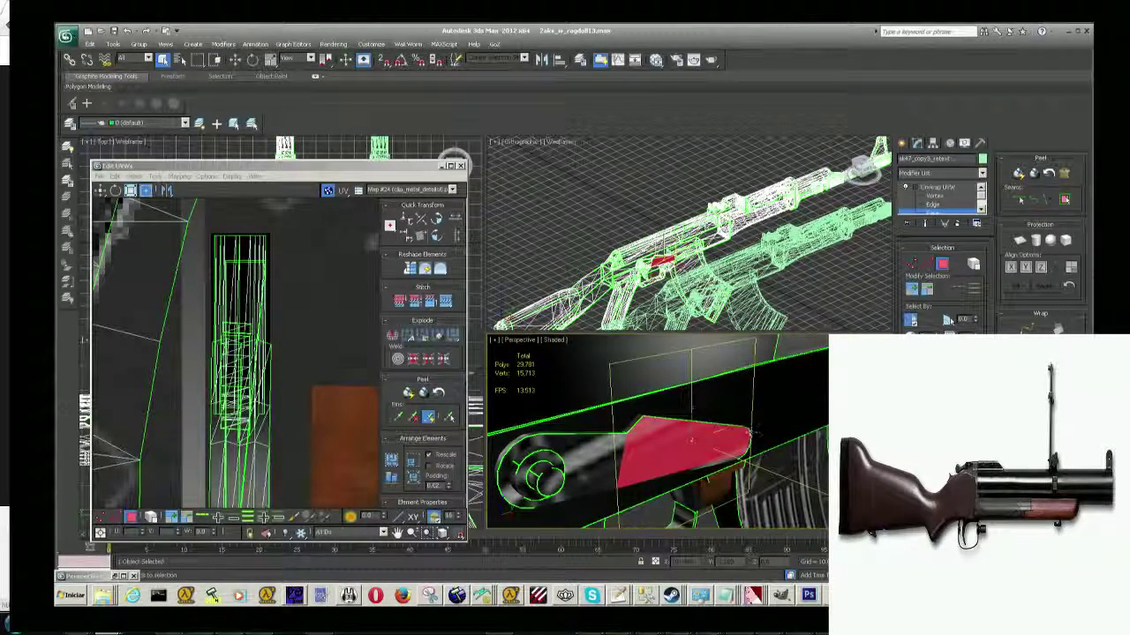
key("z")
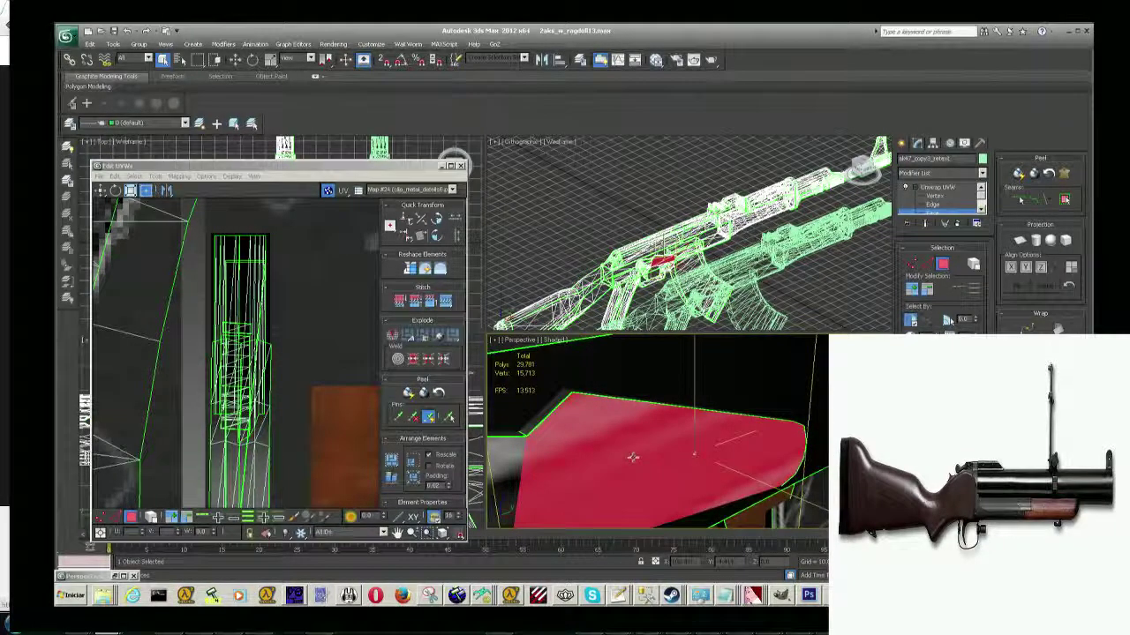
middle_click_drag(798, 459, 684, 431, "alt")
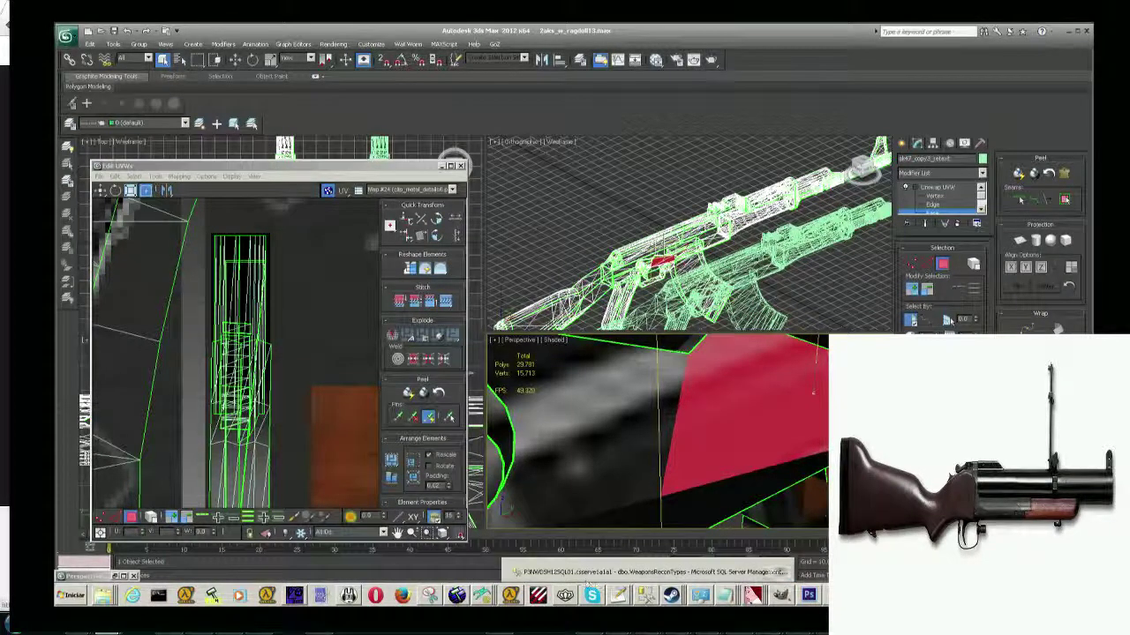
key("alt+Tab")
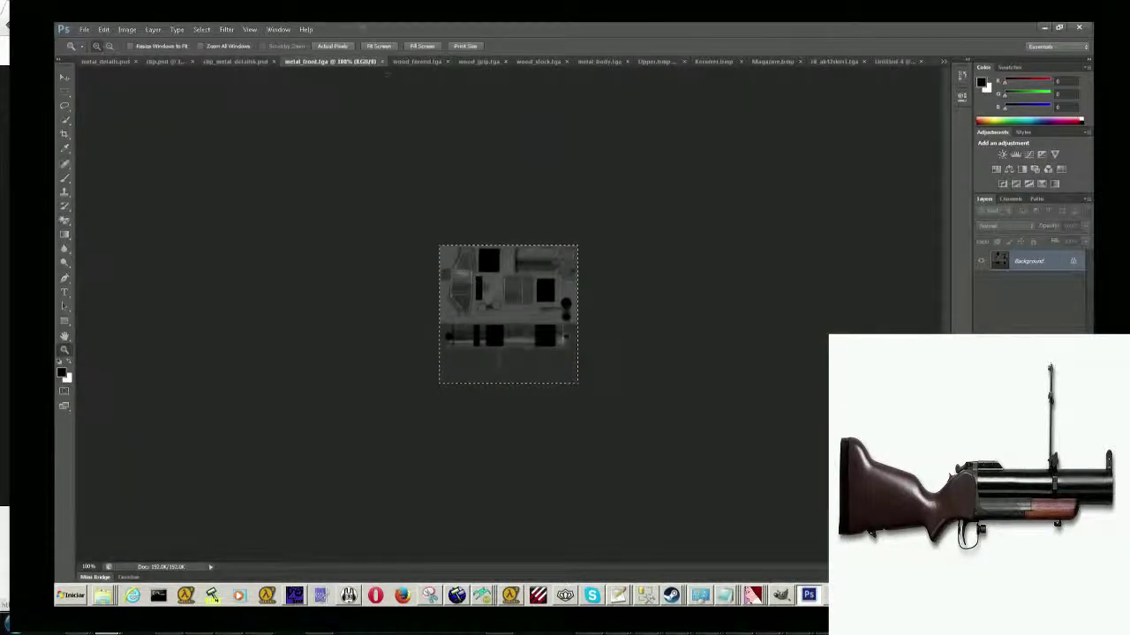
In clip_metal_details.psd, fill a thin strip along the top edge with dark gradient shading.
left_click(219, 62)
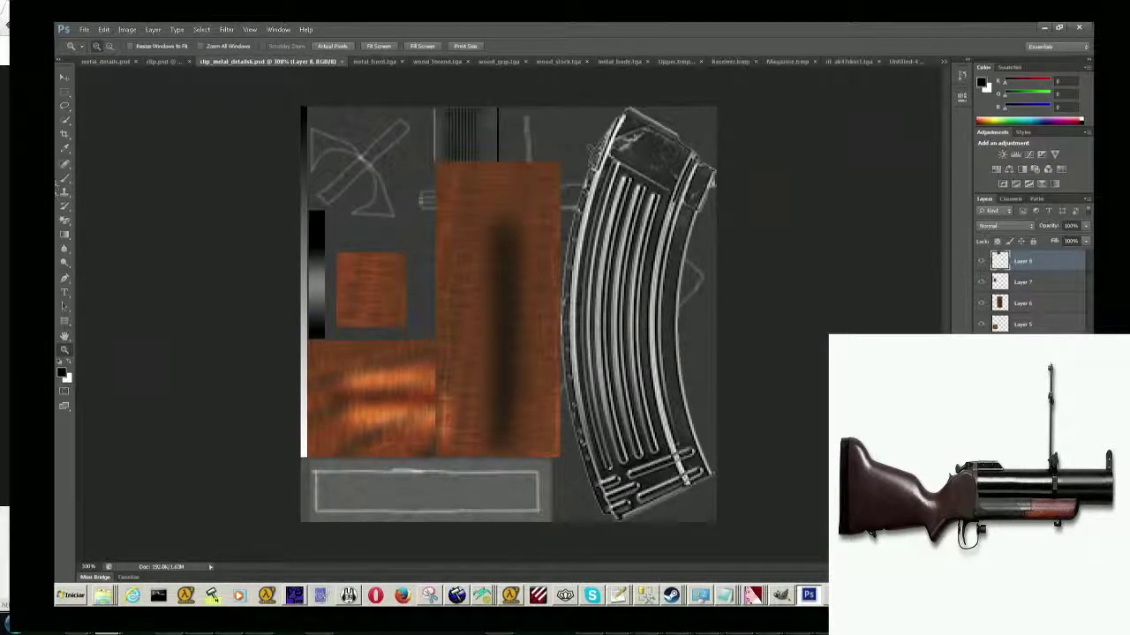
left_click(69, 91)
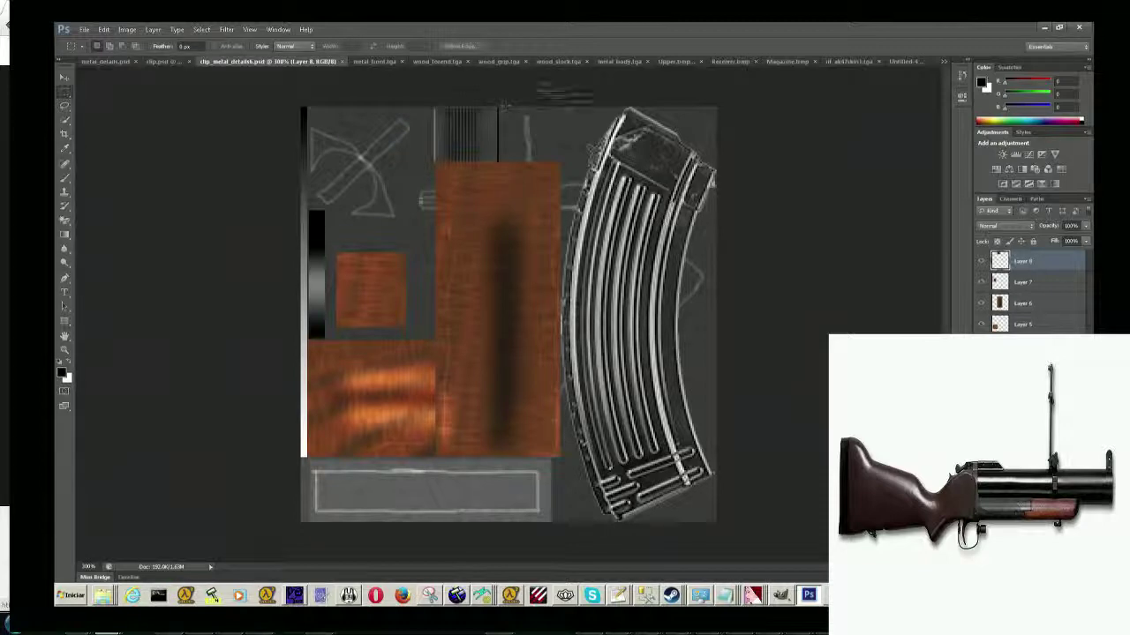
left_click_drag(502, 107, 623, 113)
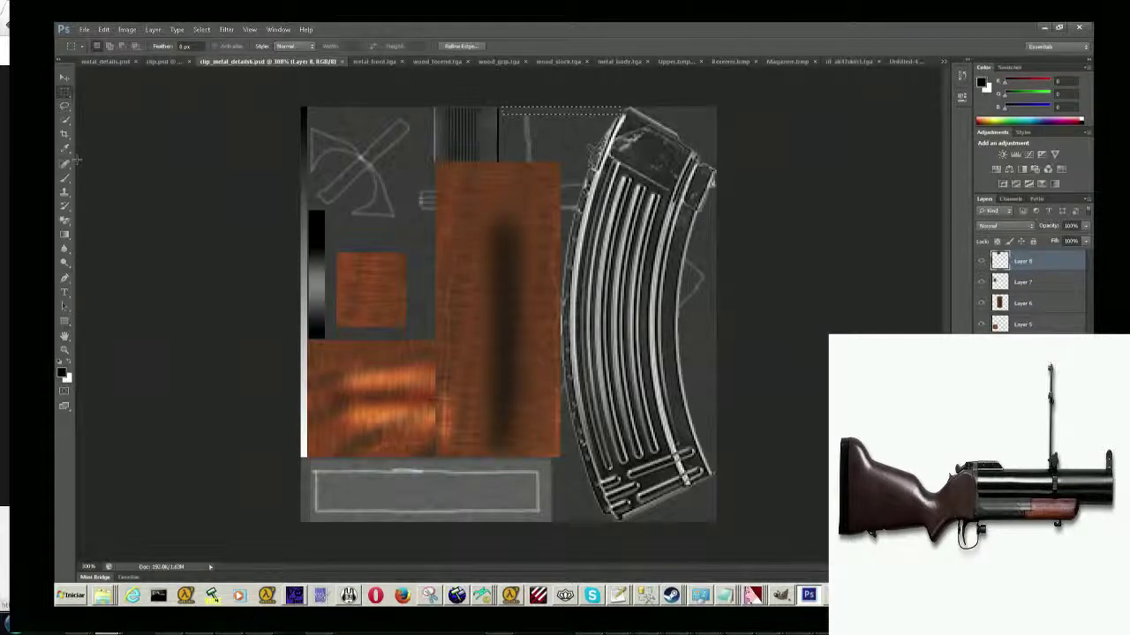
left_click(64, 236)
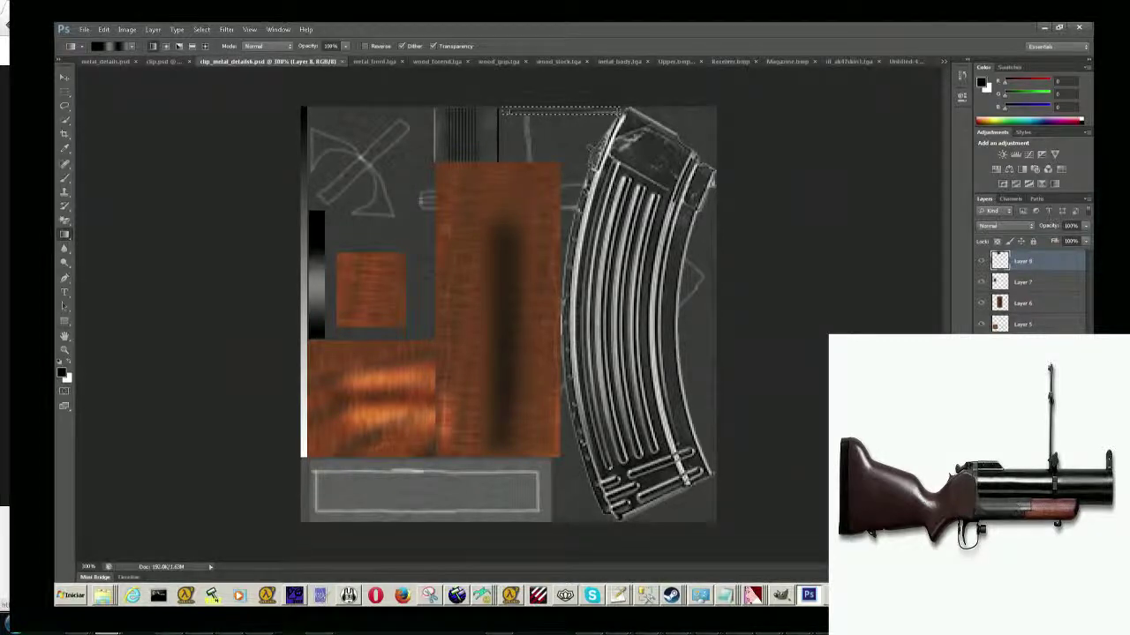
key("alt+BackSpace")
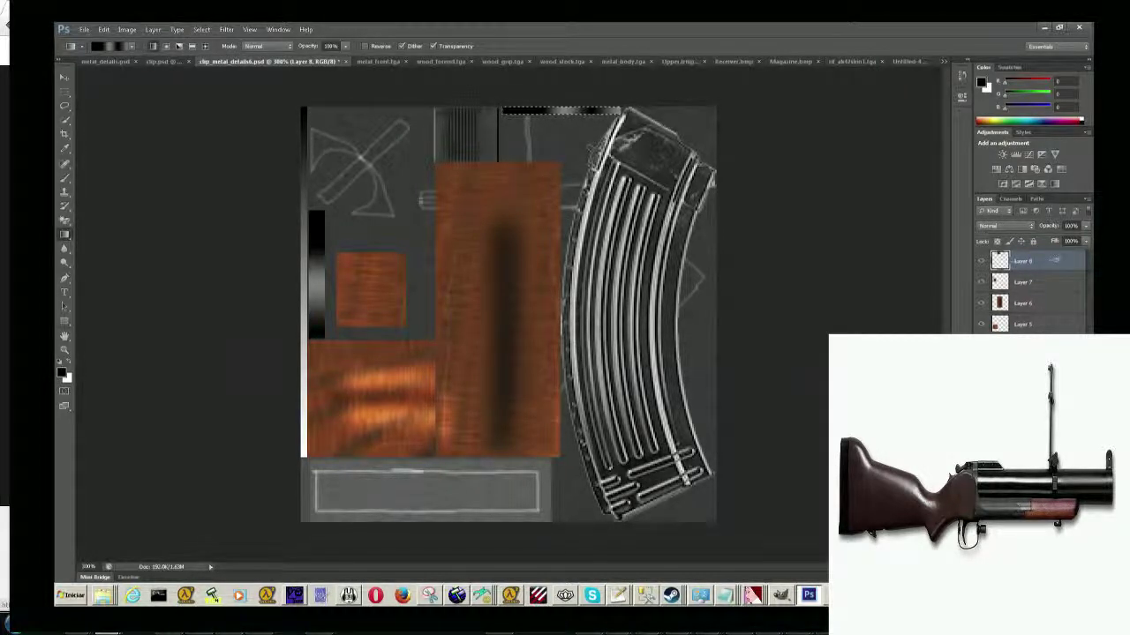
Set Layer 8's opacity to 44% so the dark band is faded.
left_click(1085, 229)
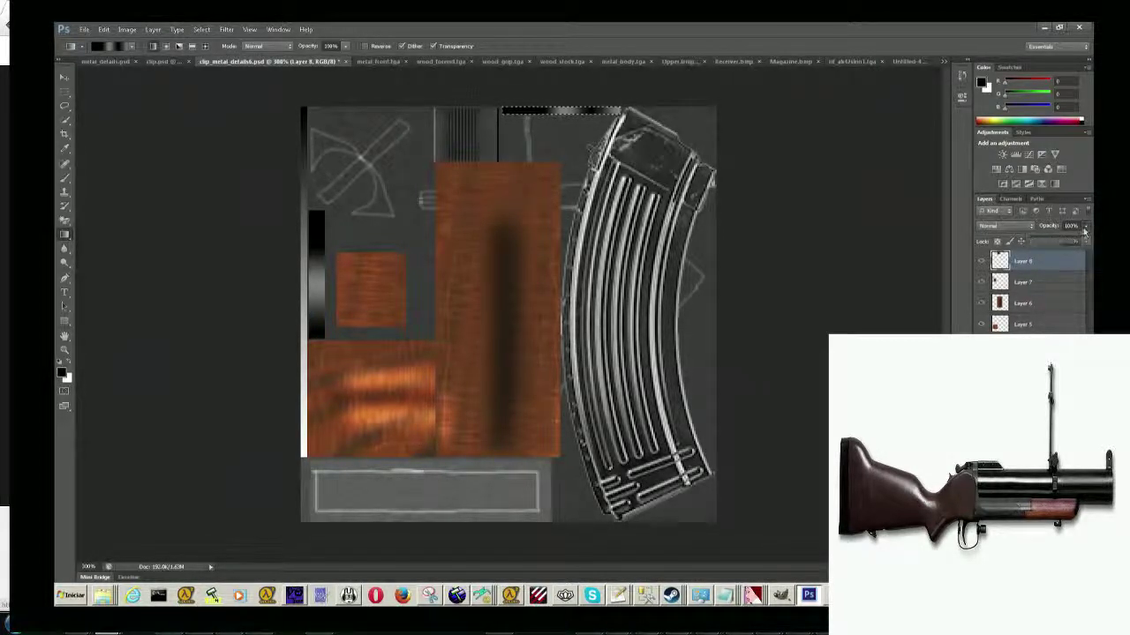
left_click_drag(1065, 241, 1057, 241)
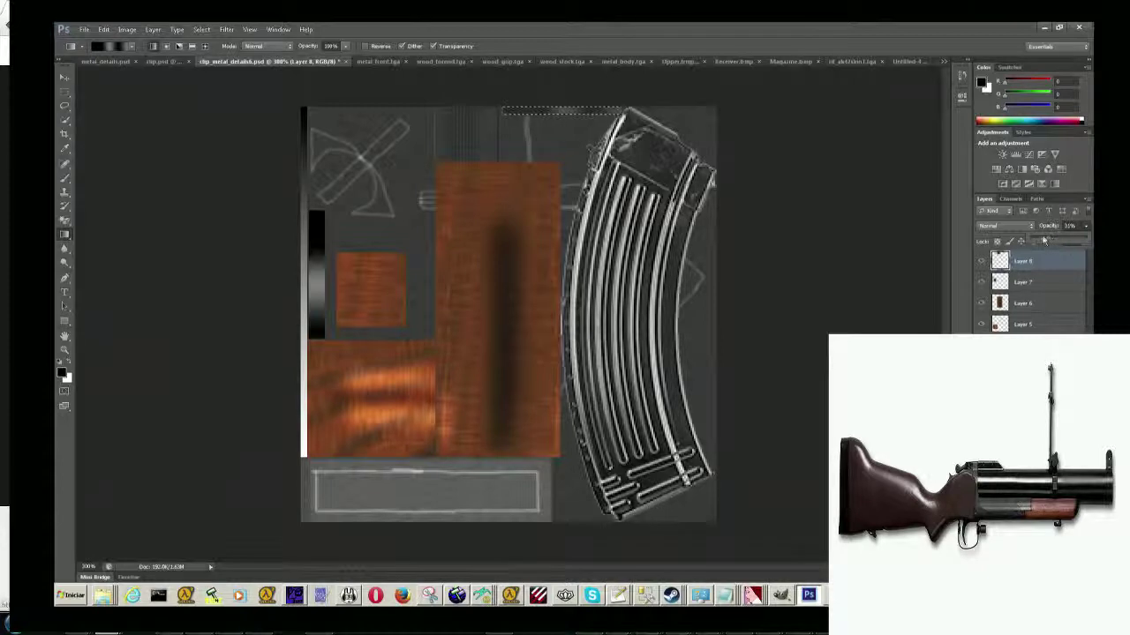
left_click(710, 137)
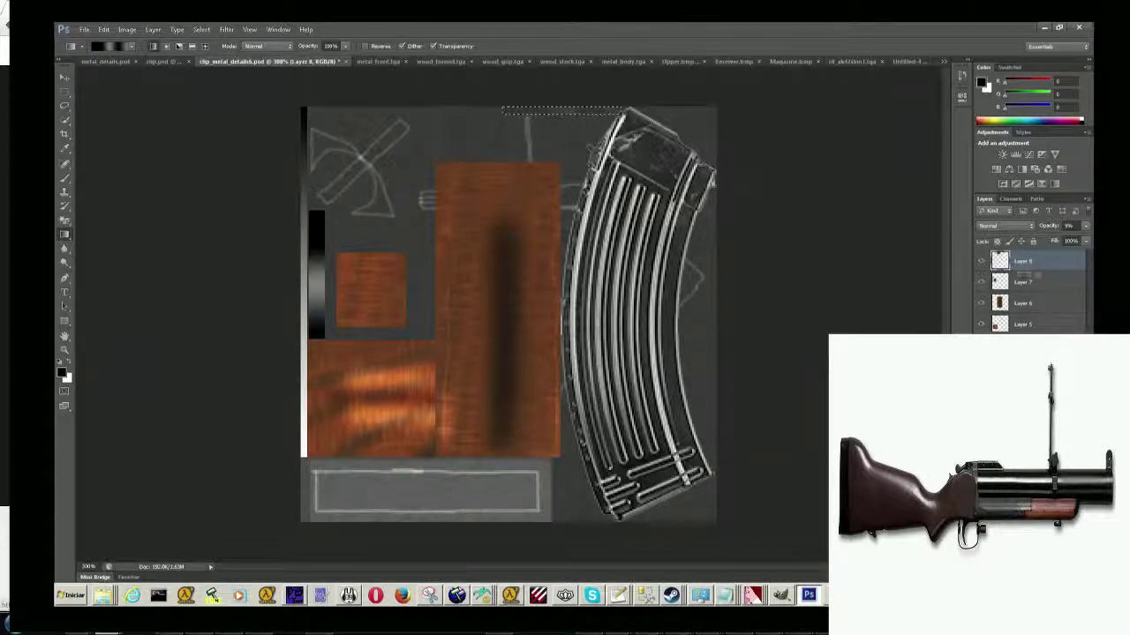
left_click(1084, 228)
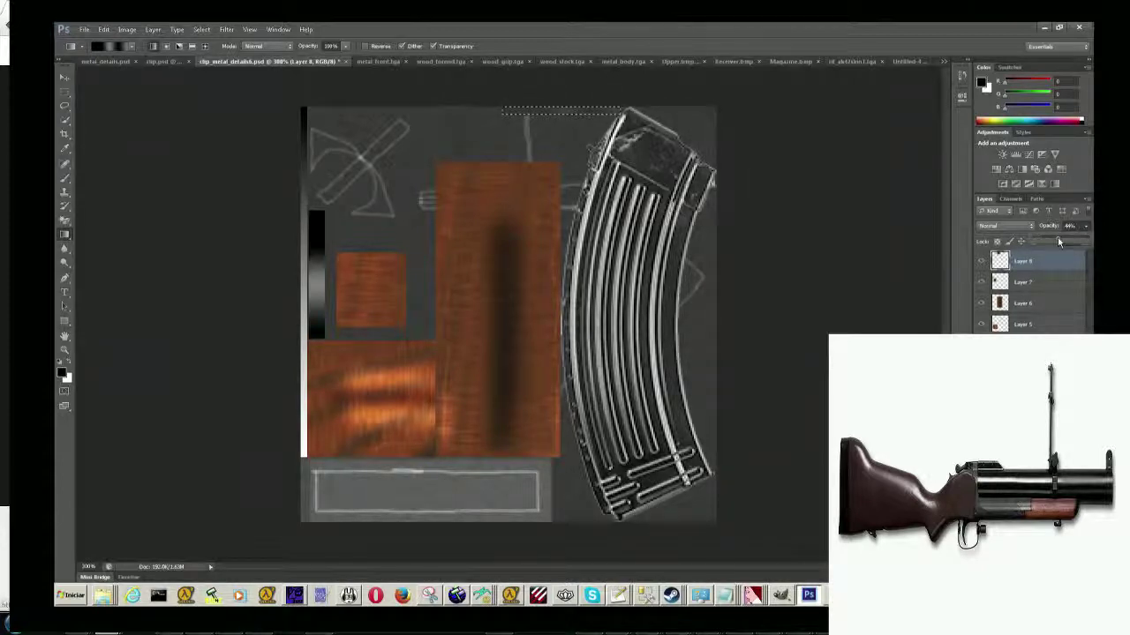
left_click(741, 179)
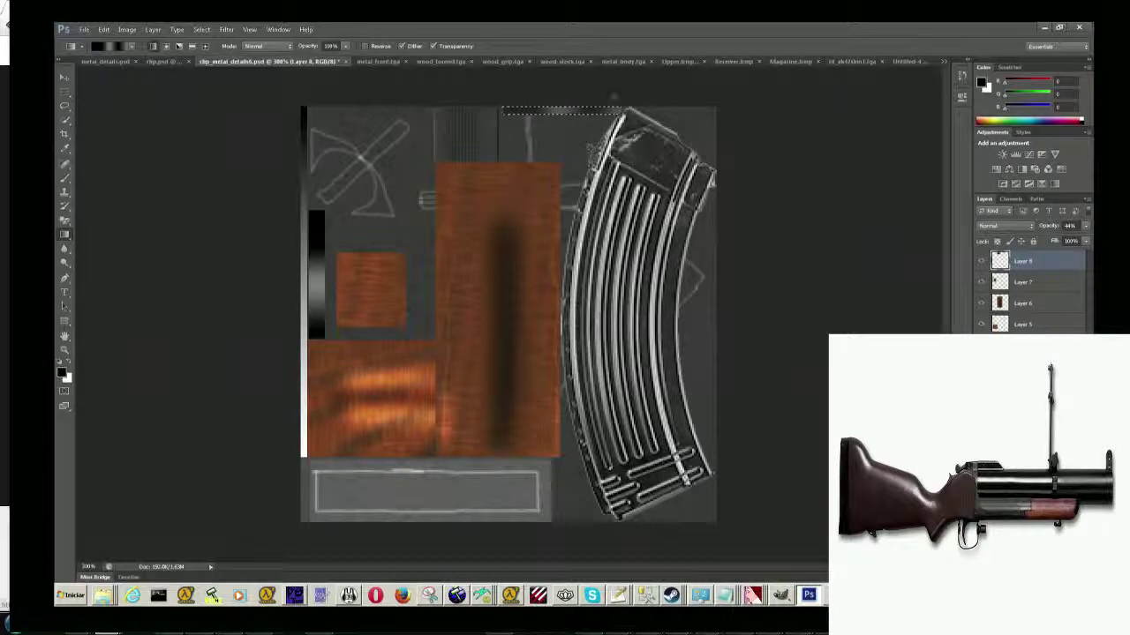
Zoom in on the top strip and lower Layer 8's opacity to 21%.
key("z")
left_click(579, 111)
left_click(573, 111)
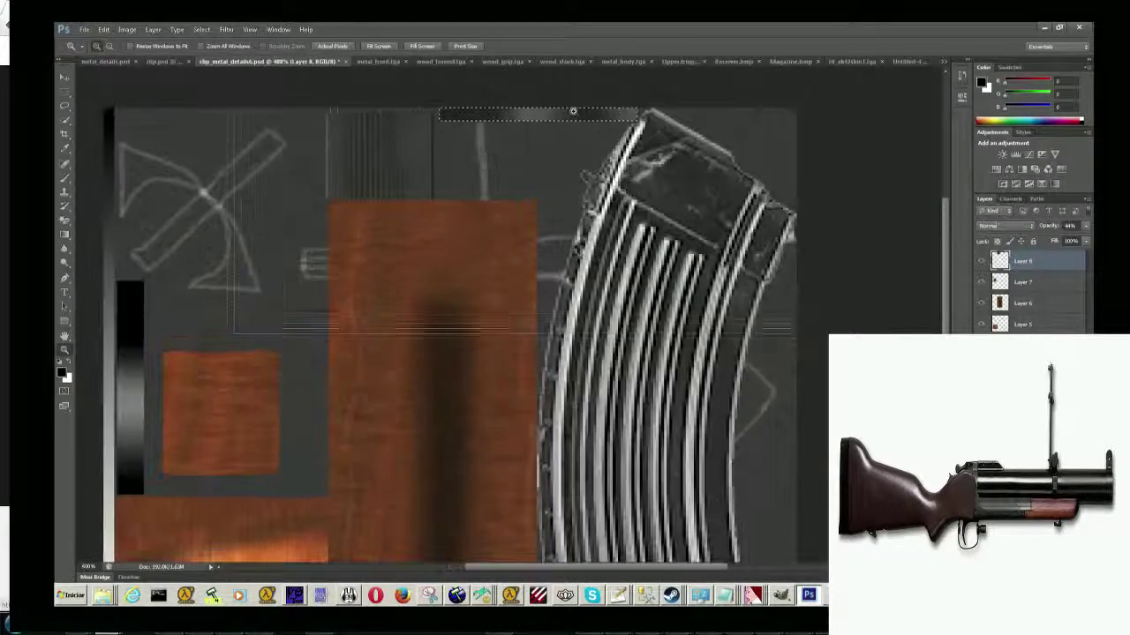
left_click(573, 111)
left_click(573, 111)
left_click(573, 111)
left_click(573, 111)
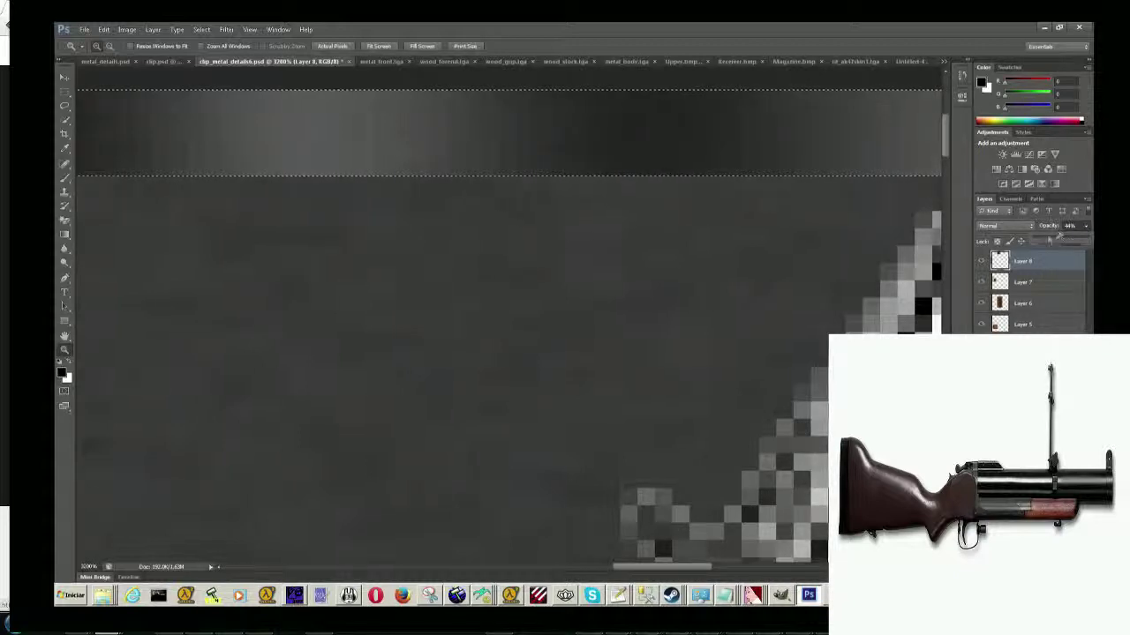
left_click_drag(1050, 237, 1044, 234)
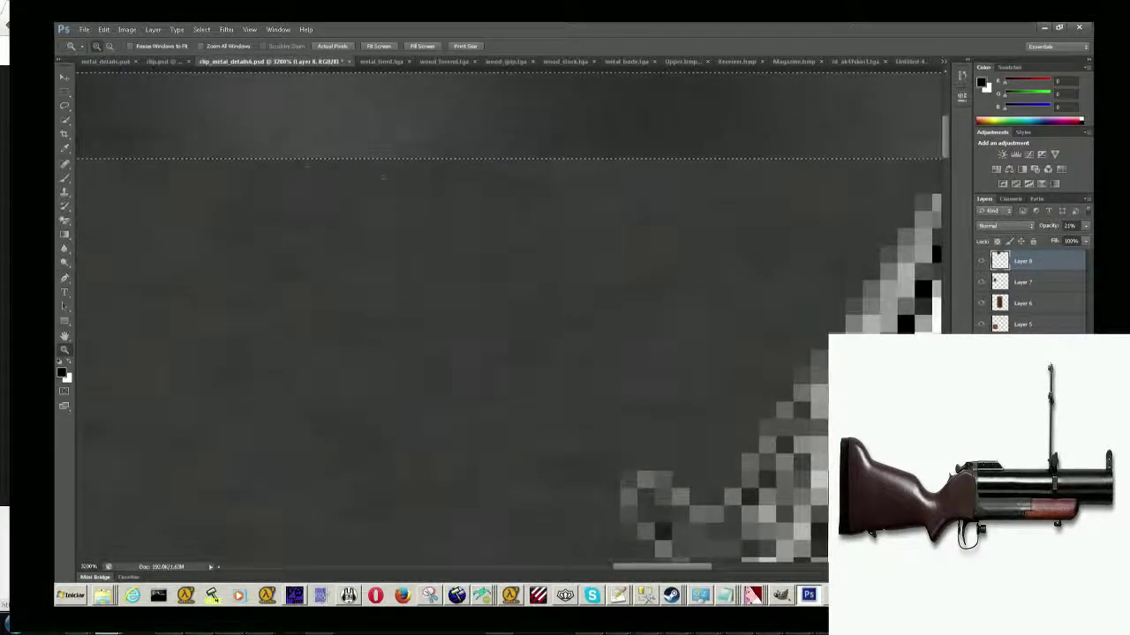
Select the area above the small wood square and try copying it, dismissing the copy error.
left_click(333, 46)
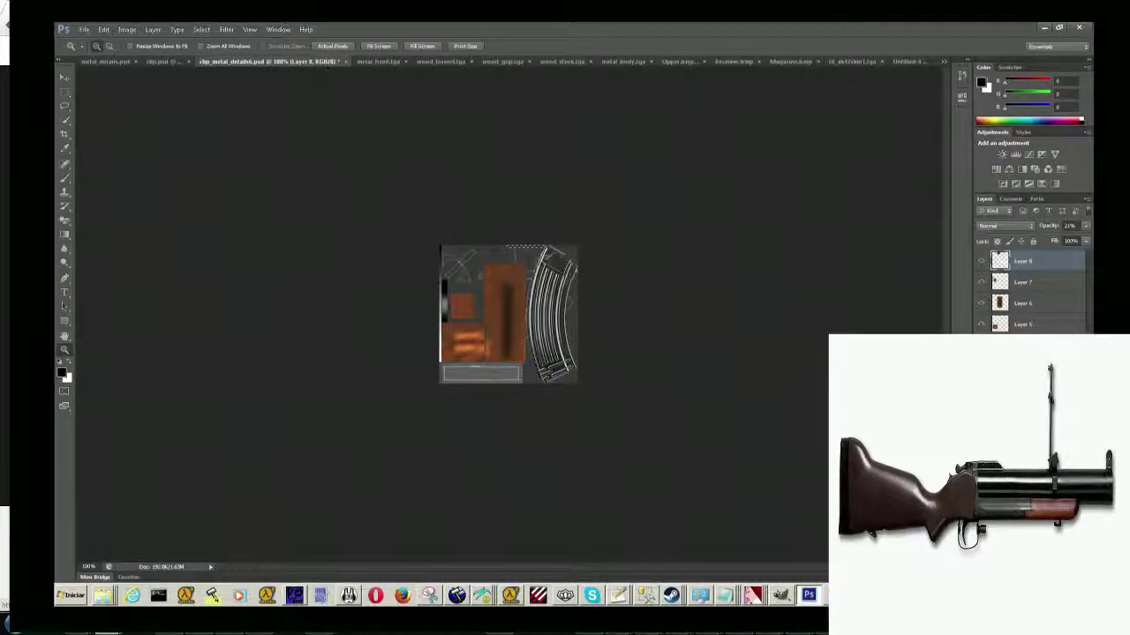
left_click(509, 238)
left_click(521, 198)
left_click(538, 145)
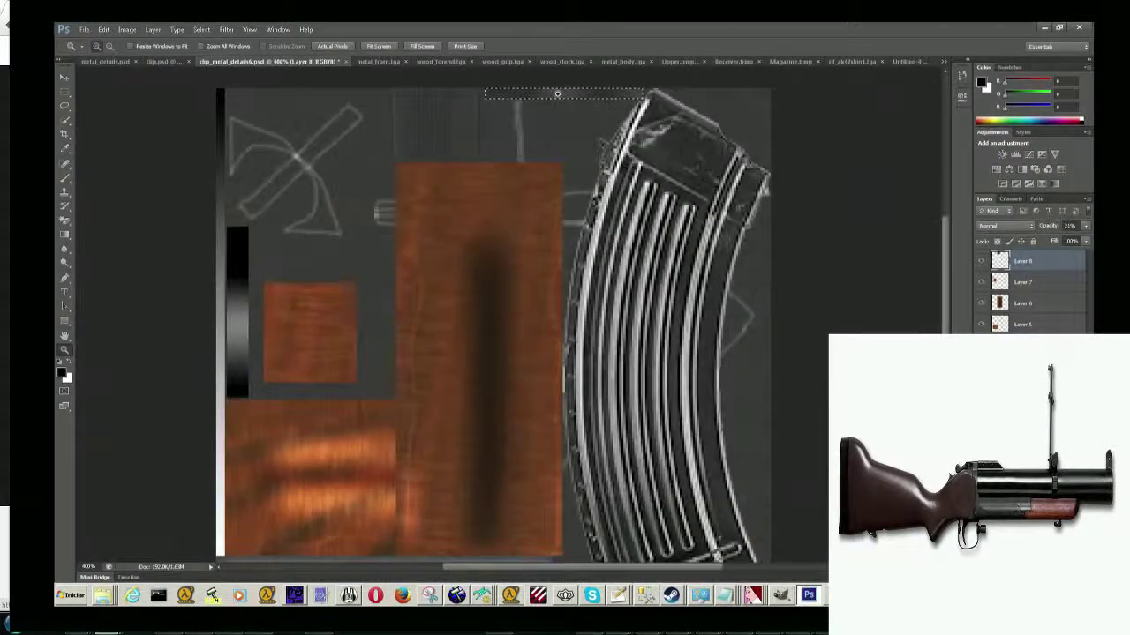
left_click(557, 89)
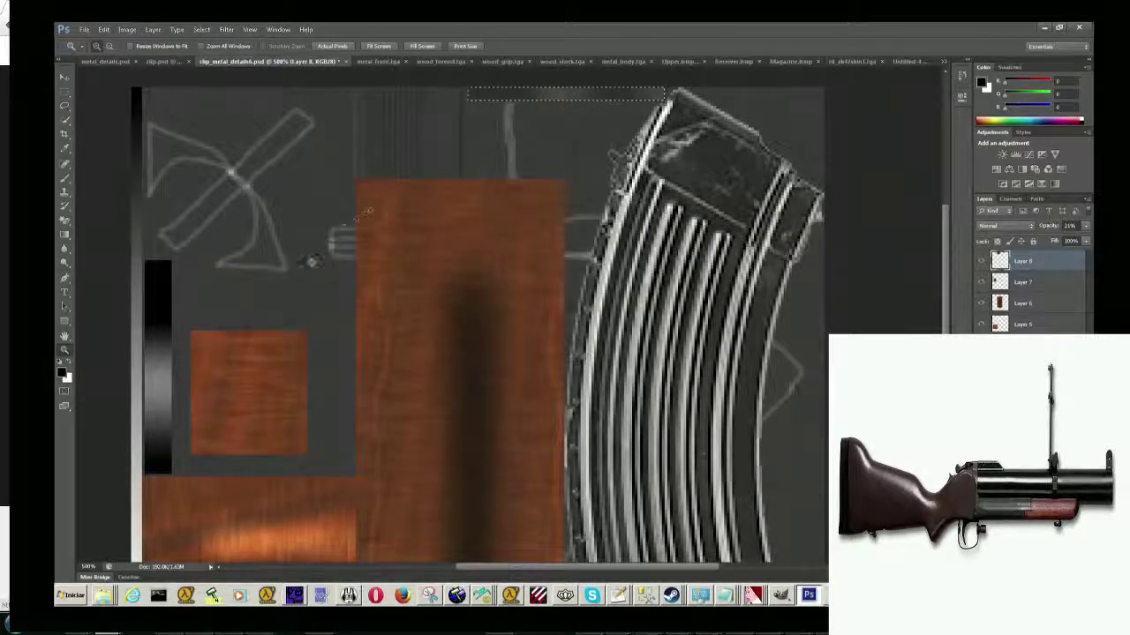
left_click(65, 92)
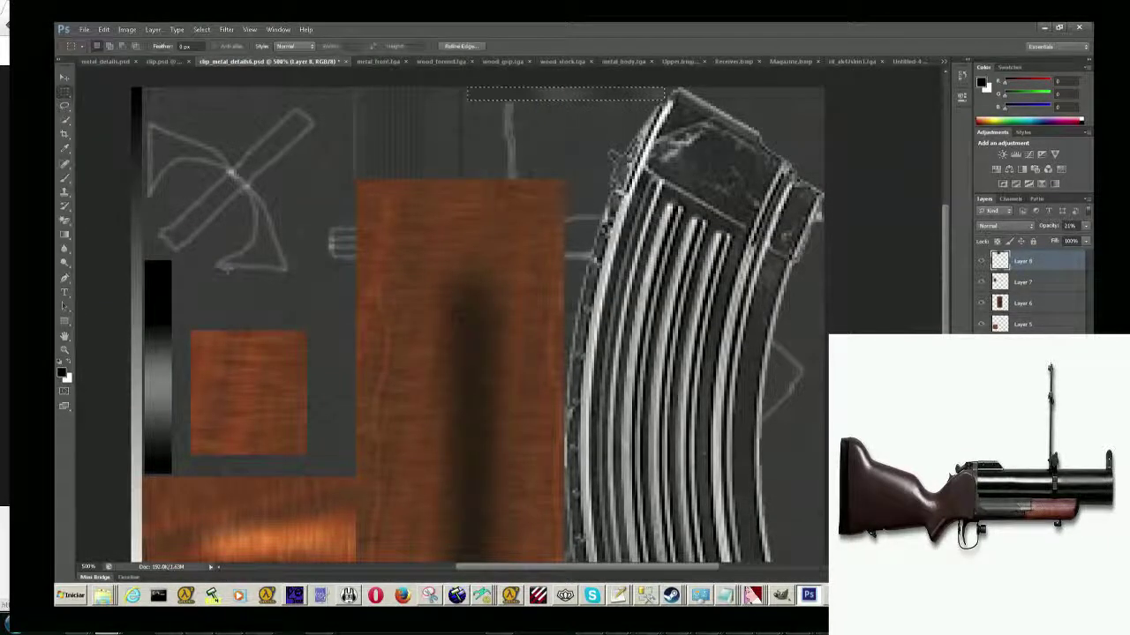
left_click_drag(212, 277, 320, 321)
key("ctrl+c")
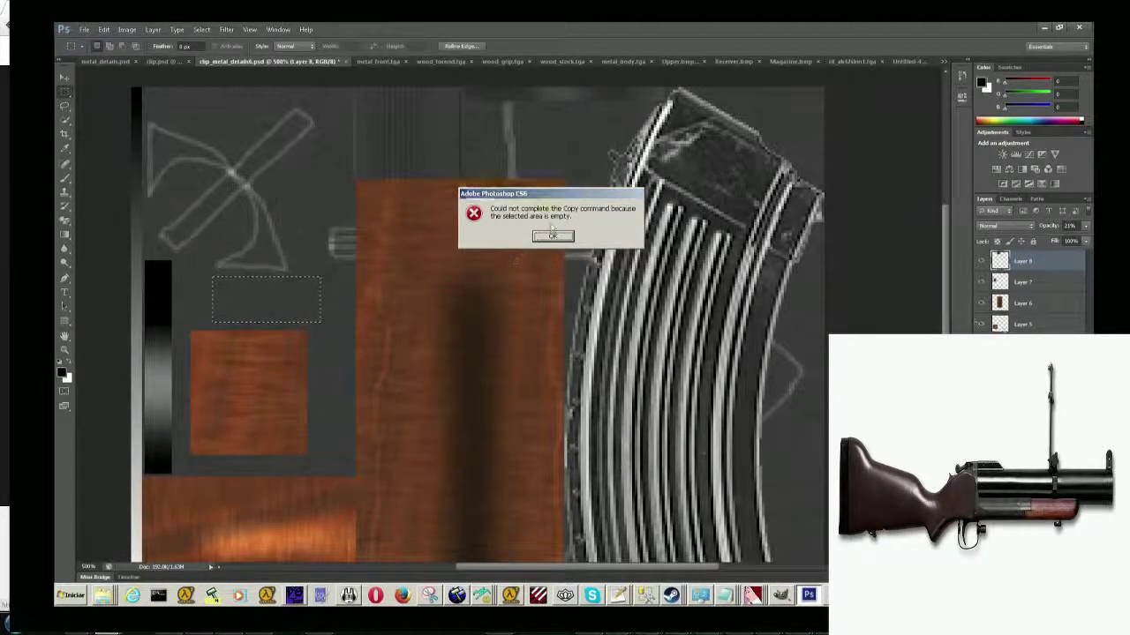
key("Return")
scroll(450, 258, "up", 2)
scroll(451, 257, "down", 1)
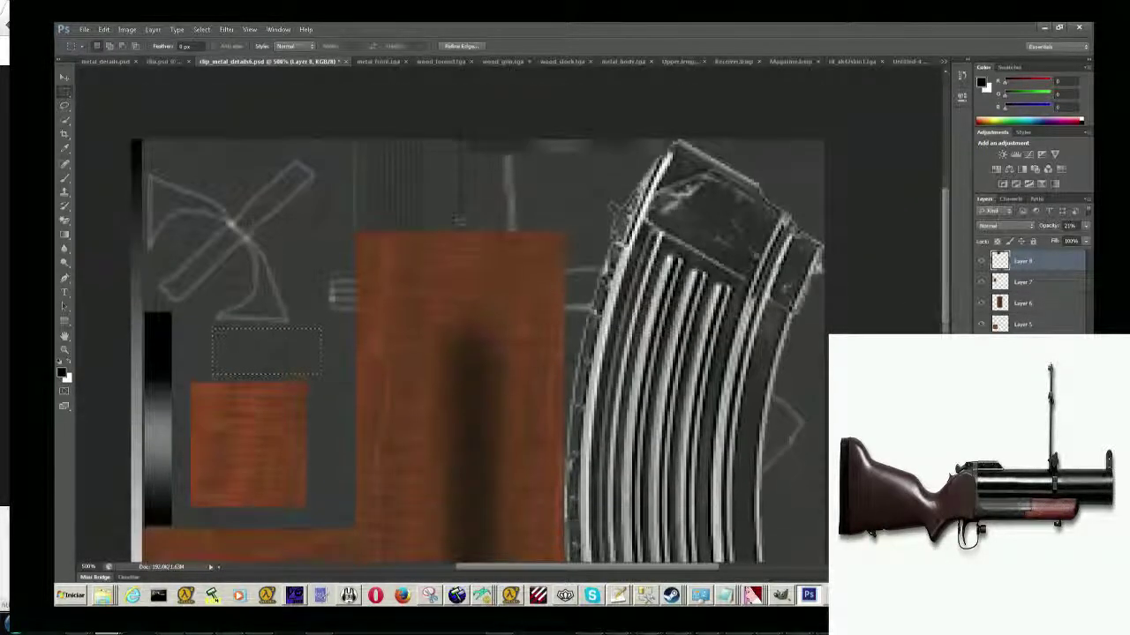
Save the texture as clip_metal_details6.psd with PSD compatibility, then return to 3ds Max.
left_click(84, 29)
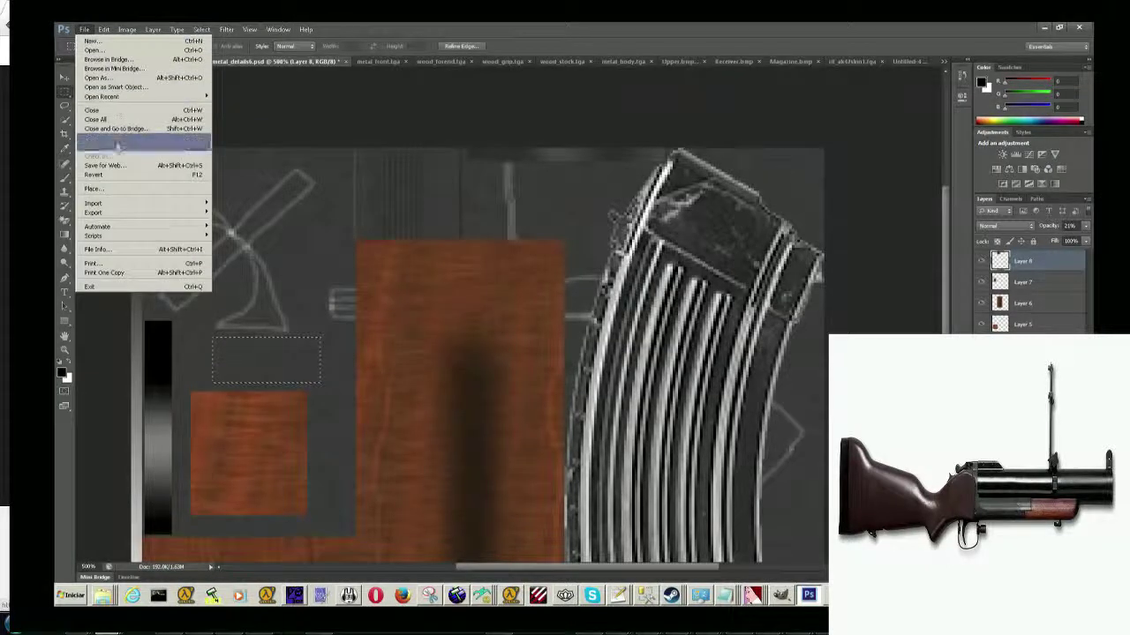
left_click(111, 148)
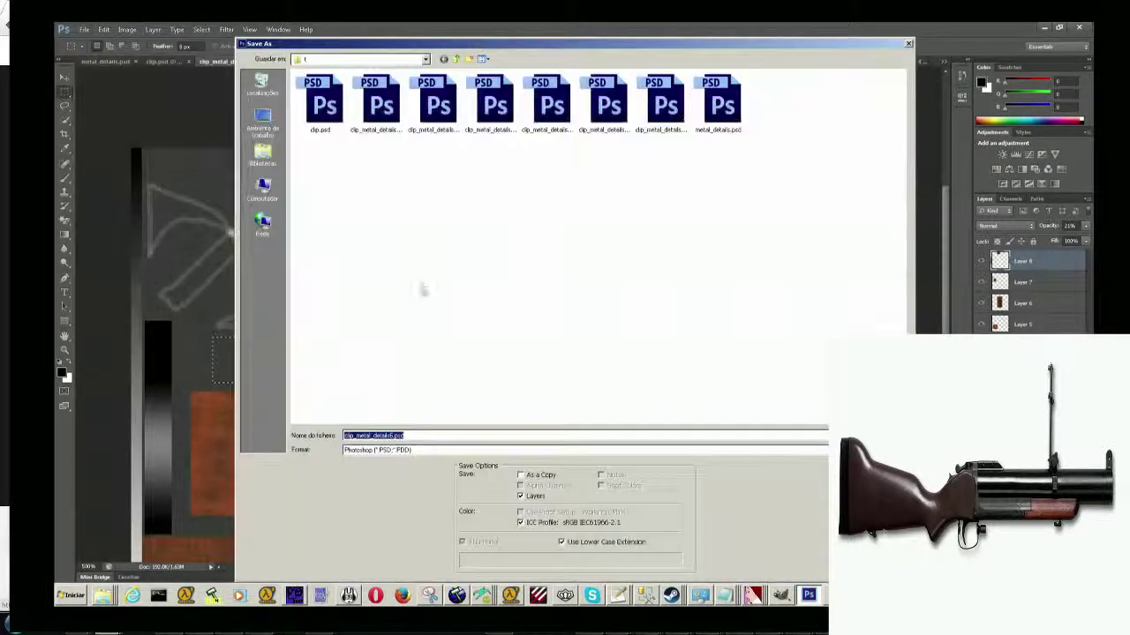
left_click(373, 435)
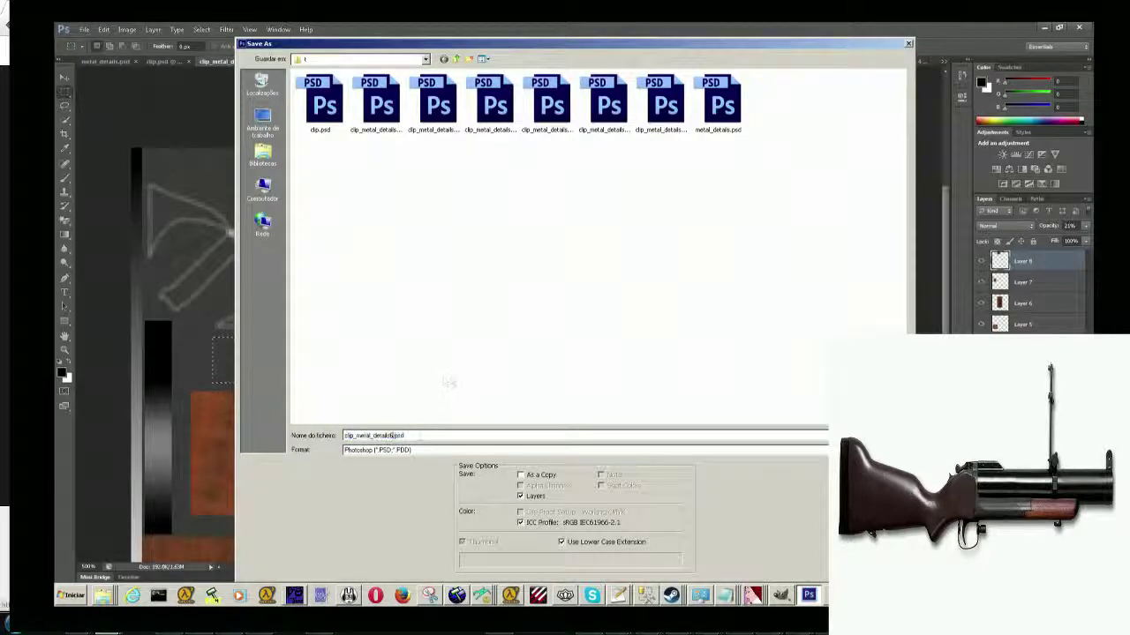
type("6")
key("Return")
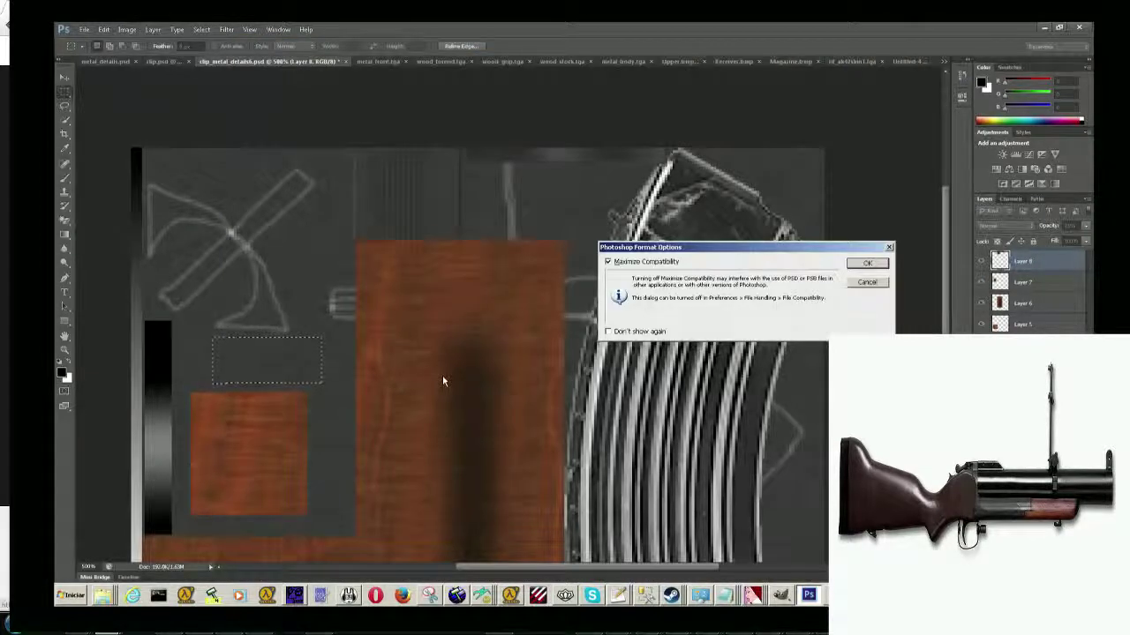
key("Return")
key("alt+Tab")
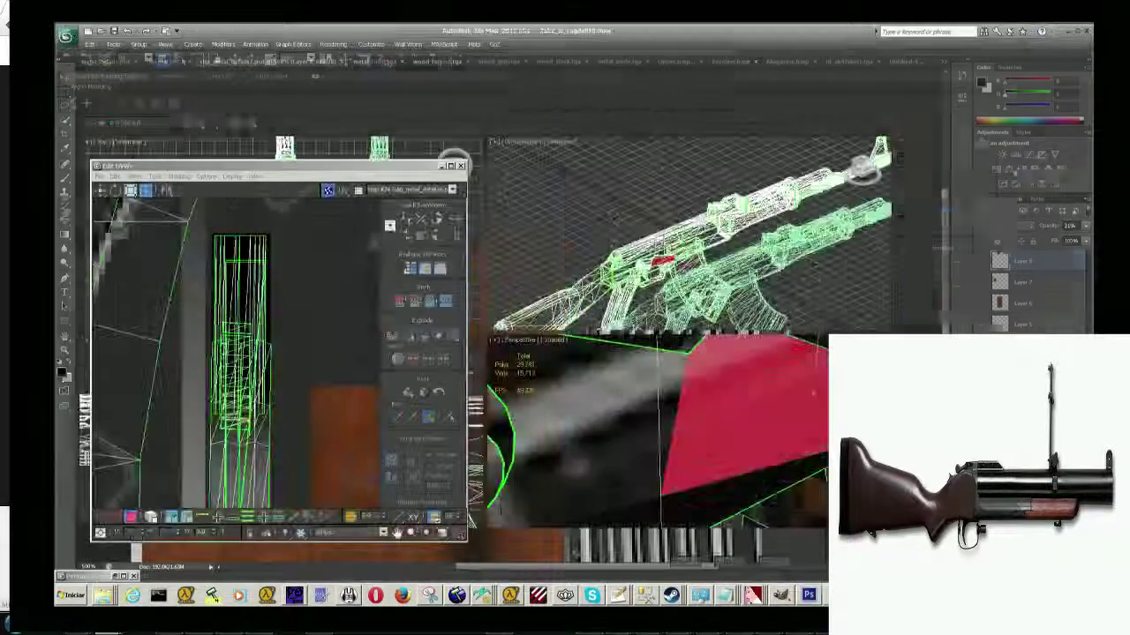
Orbit, zoom and pan the Perspective view along the textured handguard and barrel.
middle_click_drag(721, 422, 722, 468, "alt")
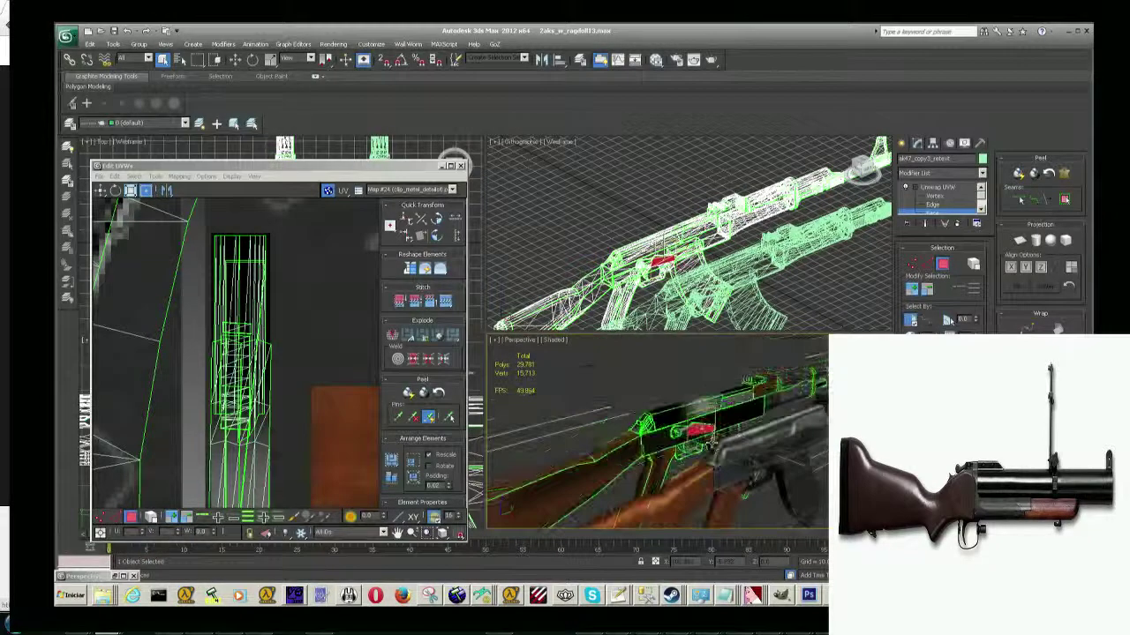
scroll(754, 460, "up", 3)
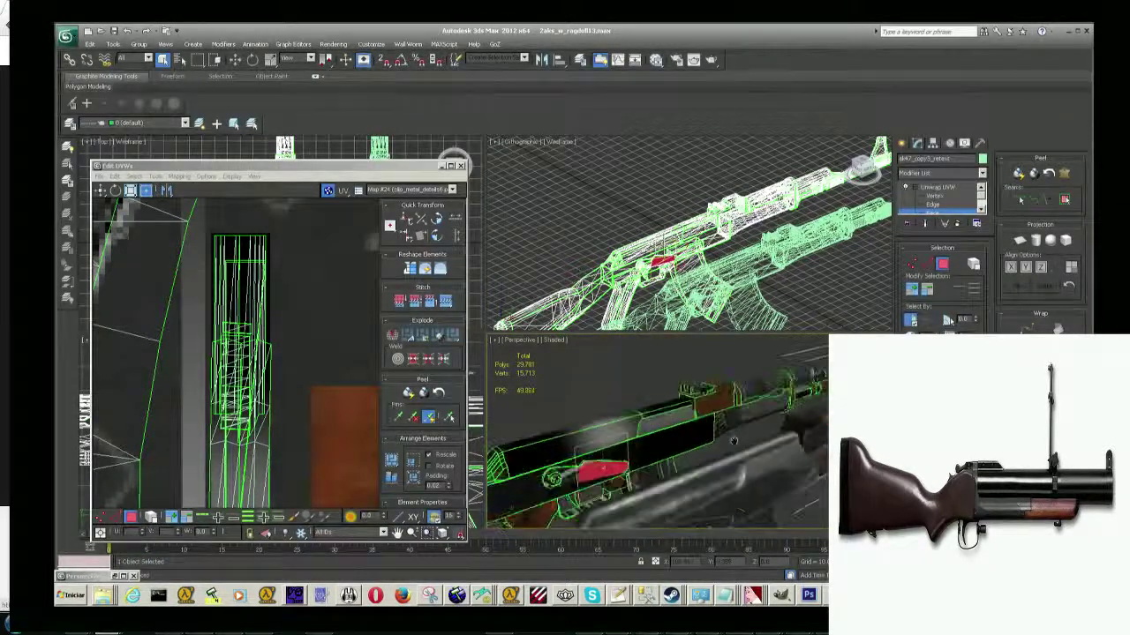
scroll(741, 455, "up", 3)
scroll(723, 450, "up", 3)
scroll(694, 441, "up", 3)
mouse_move(695, 443)
middle_mouse_down("alt")
mouse_move(506, 509)
mouse_move(716, 479)
middle_mouse_up("alt")
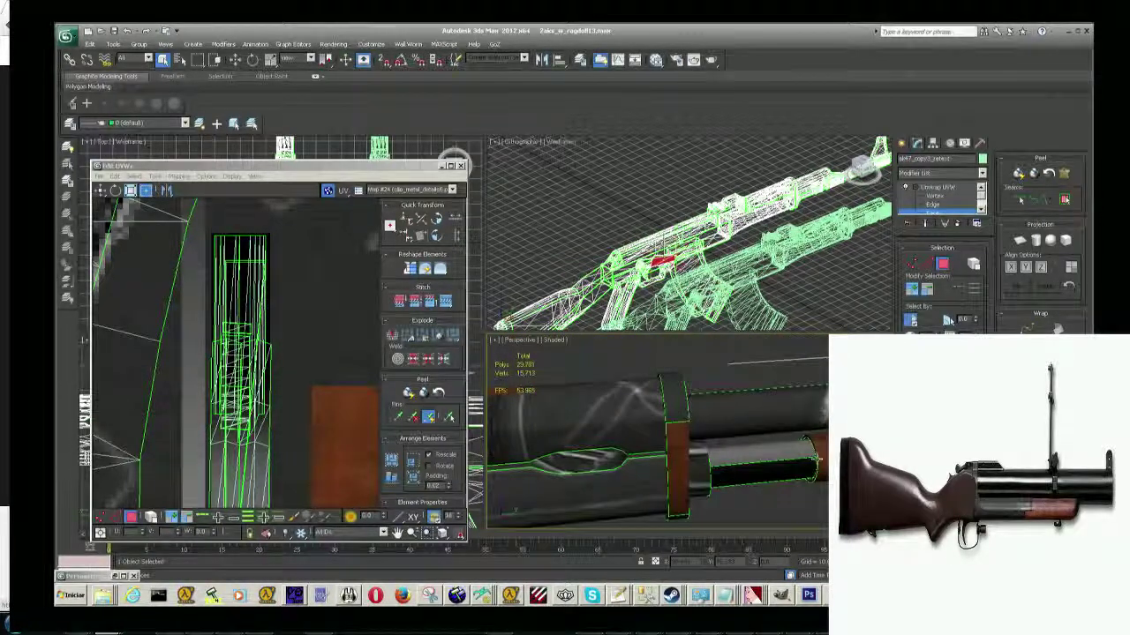
middle_click_drag(716, 478, 826, 508, "alt")
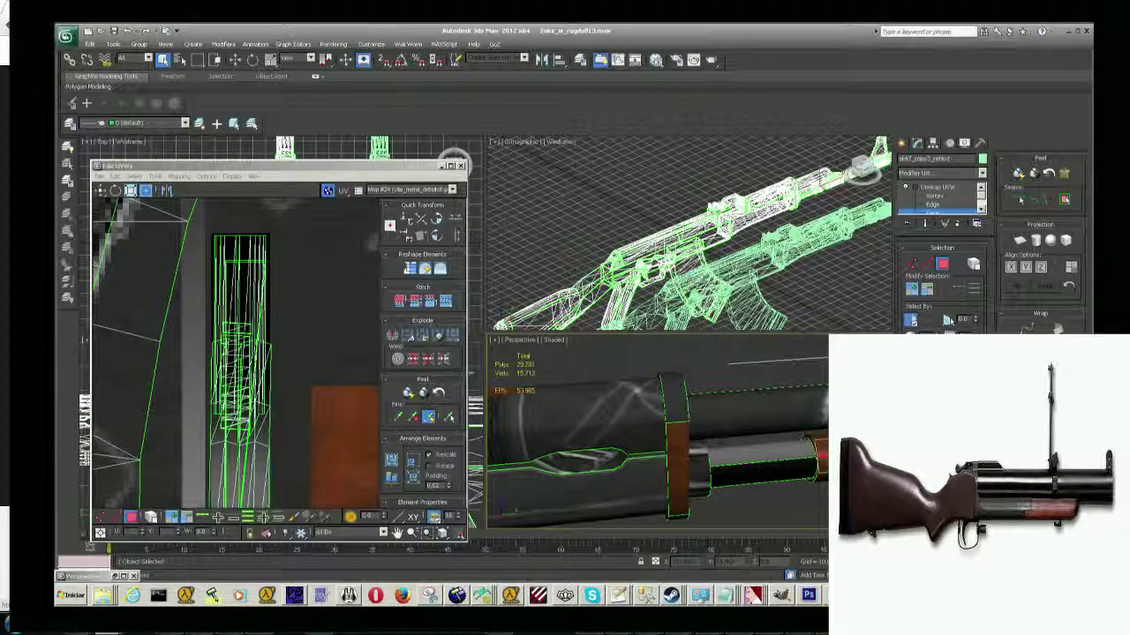
Select barrel faces and orbit to a close-up of them.
left_click(760, 463)
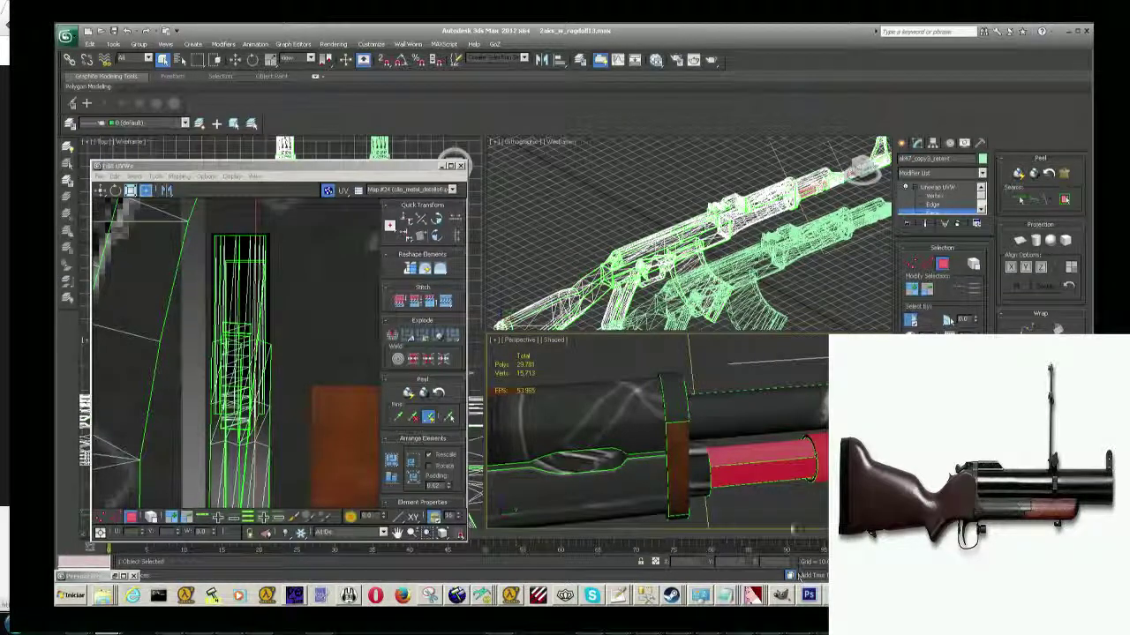
left_click(603, 474)
middle_click_drag(603, 474, 649, 429, "alt")
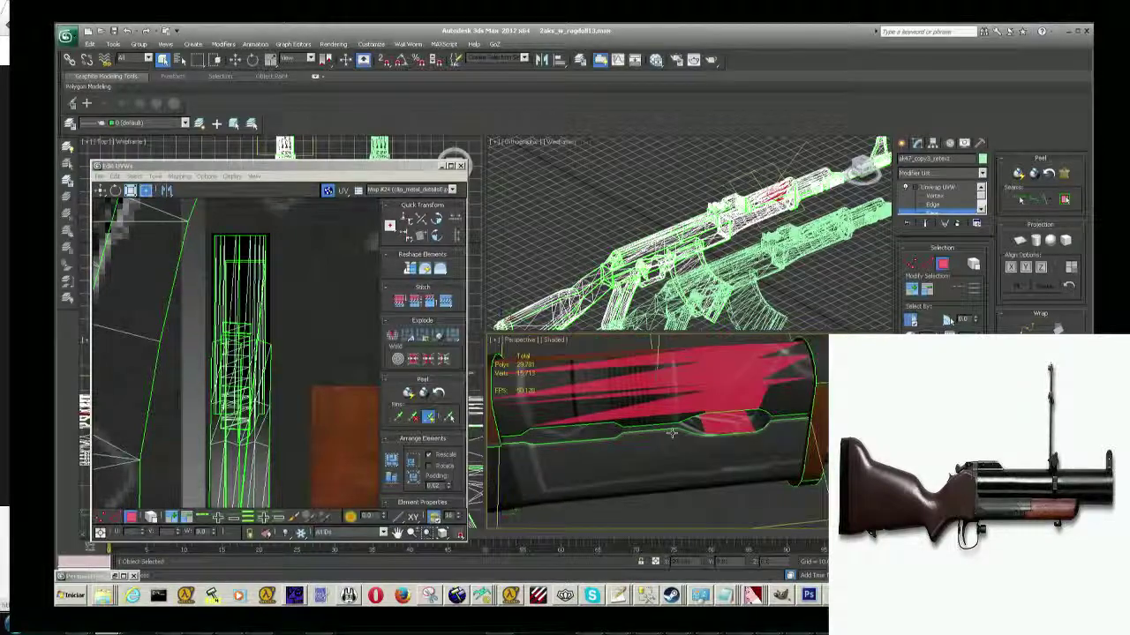
scroll(658, 442, "down", 10)
scroll(668, 453, "up", 10)
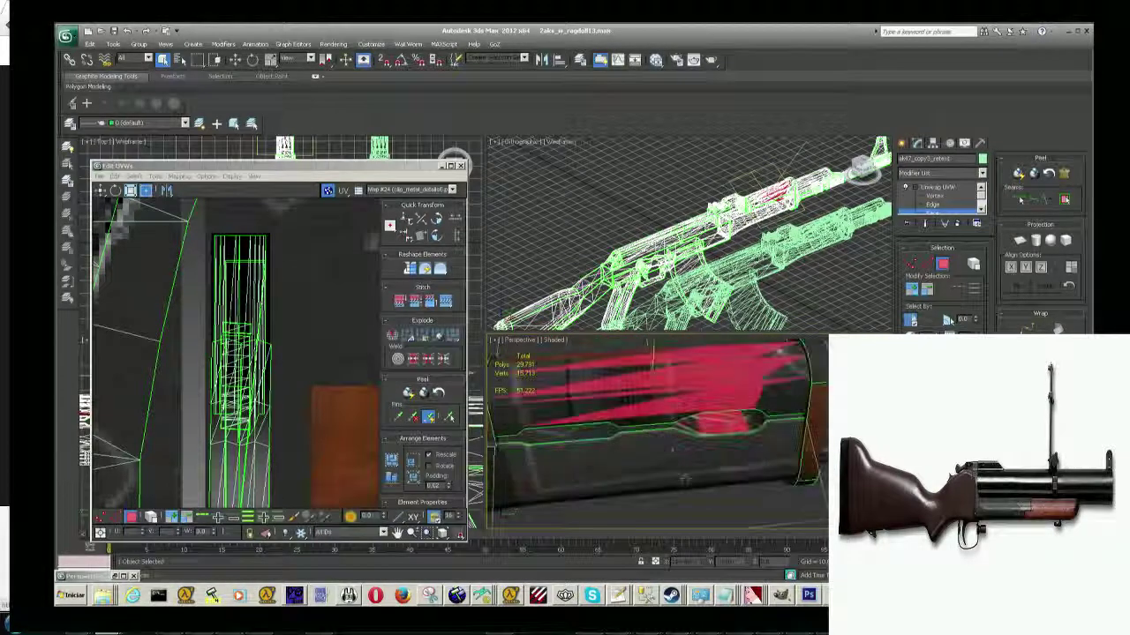
scroll(680, 463, "down", 6)
scroll(697, 479, "up", 8)
scroll(698, 480, "down", 5)
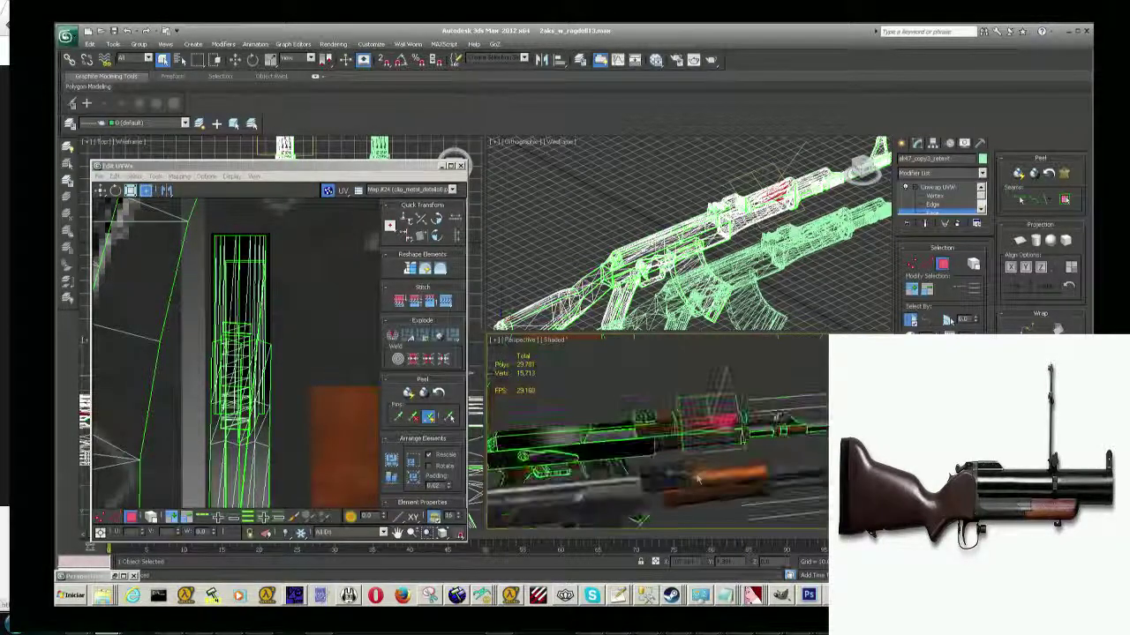
Orbit to the receiver and render the Perspective view with Shift+Q.
mouse_move(697, 479)
middle_mouse_down("alt")
mouse_move(720, 388)
mouse_move(709, 473)
mouse_move(742, 441)
mouse_move(759, 459)
middle_mouse_up("alt")
scroll(720, 388, "up", 5)
scroll(771, 474, "down", 5)
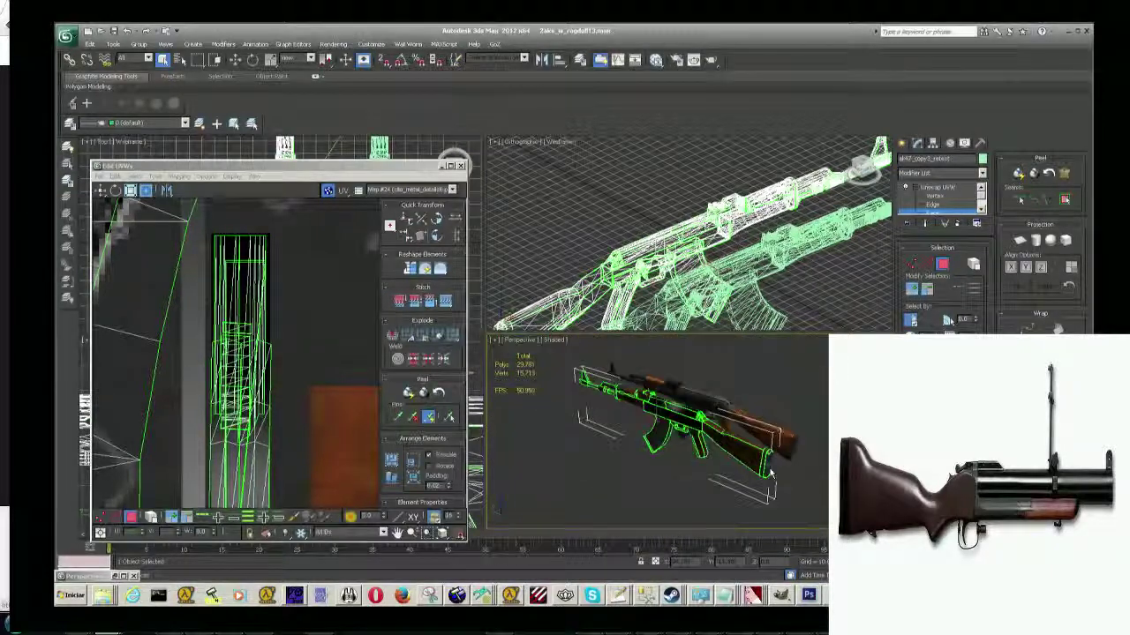
key("shift+q")
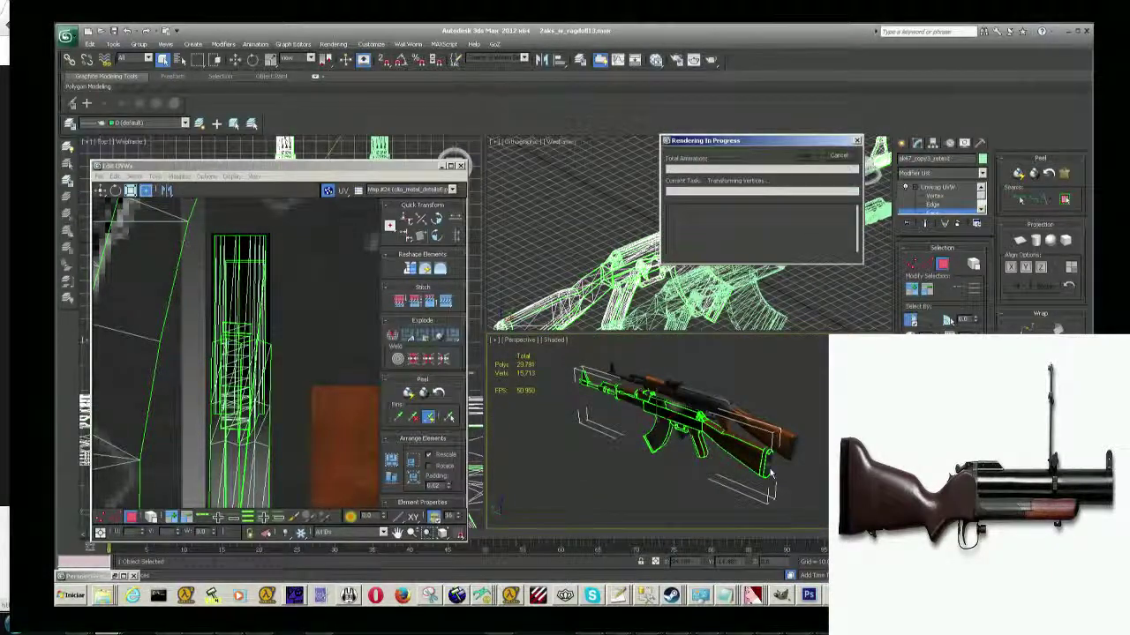
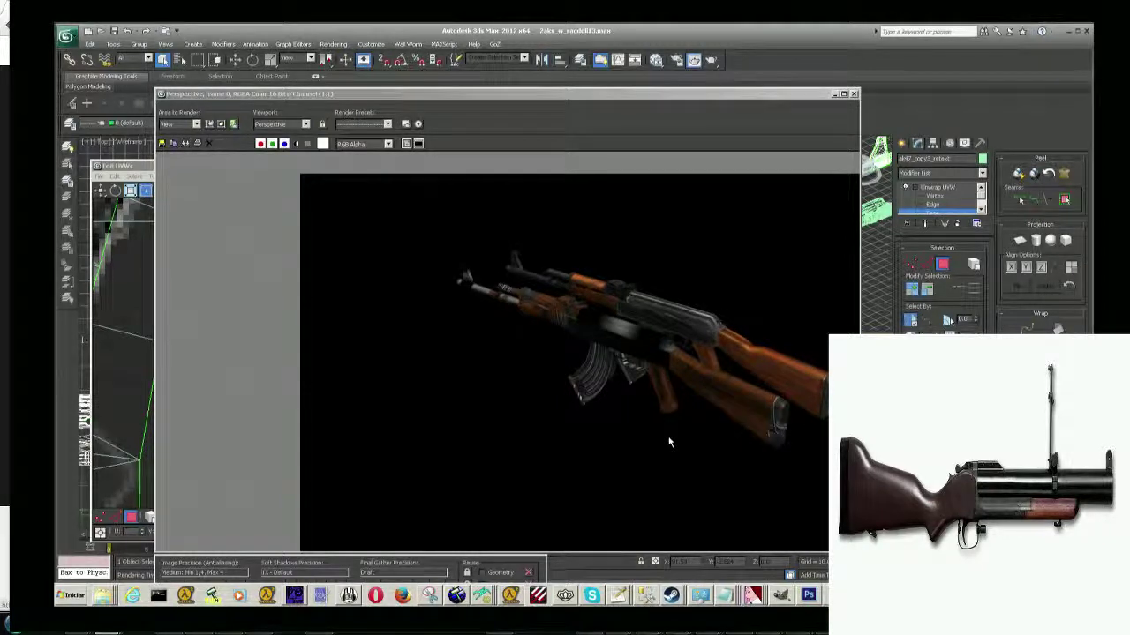
Switch from the 3ds Max AK-47 render to the clip_metal_details texture in Photoshop.
key("alt+Tab")
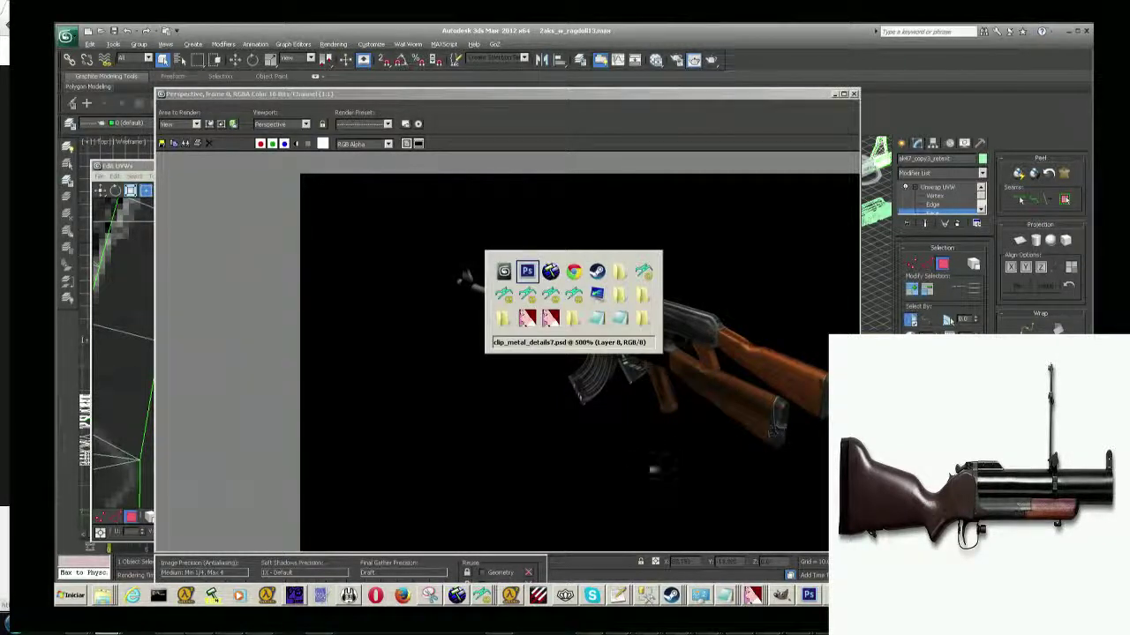
key("alt+Tab")
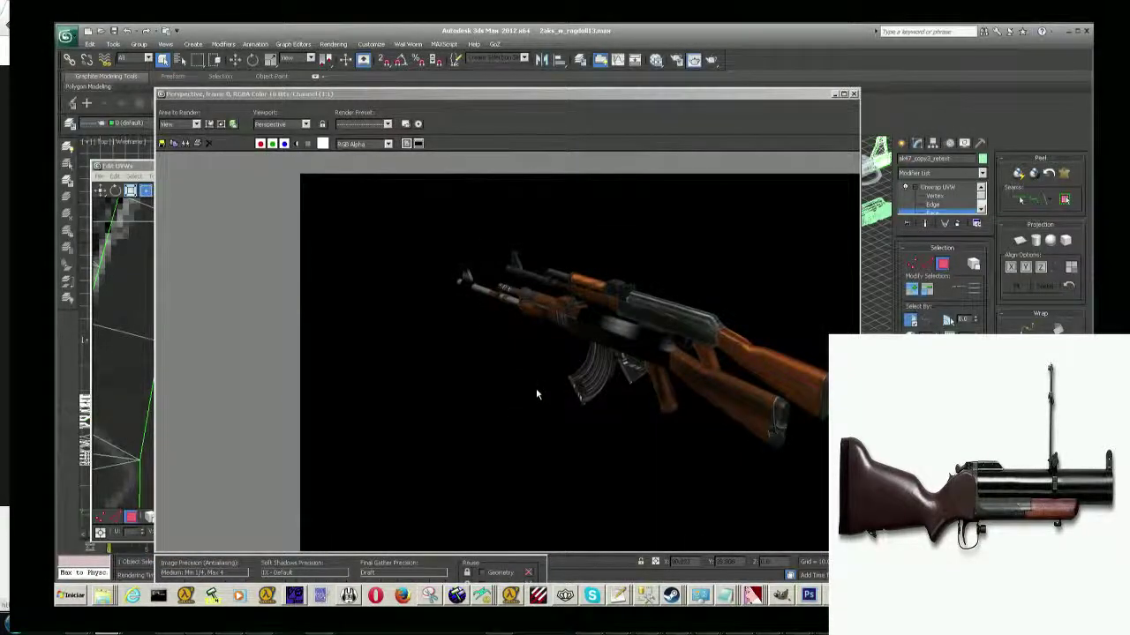
key("alt+Tab")
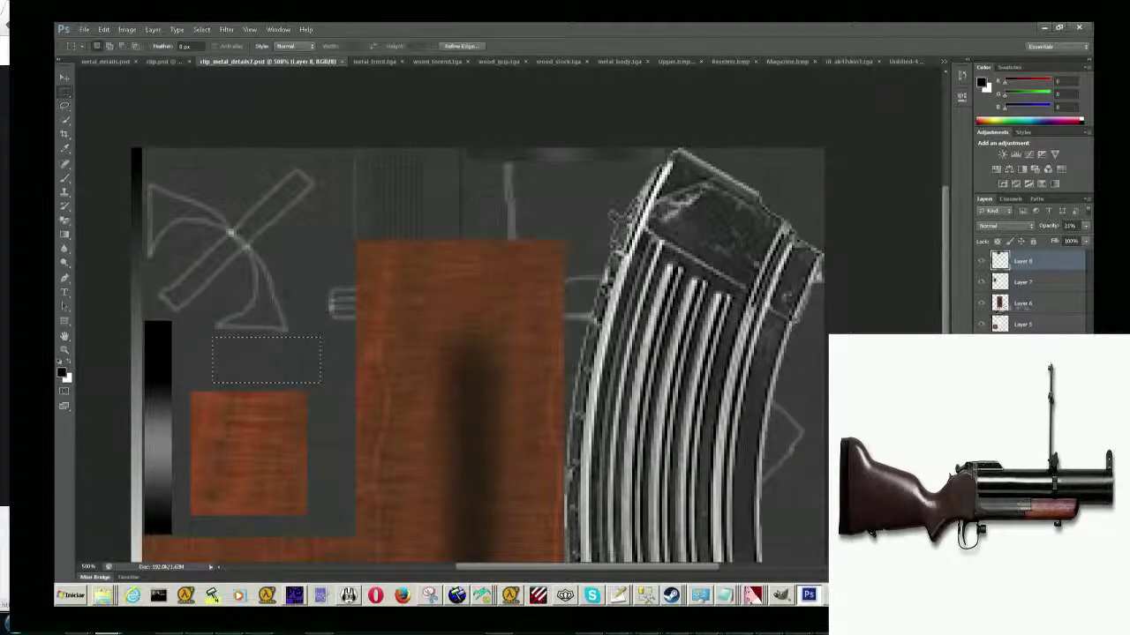
Add a new empty Layer 9 above Layer 8 with default settings.
left_click(1007, 282, "shift")
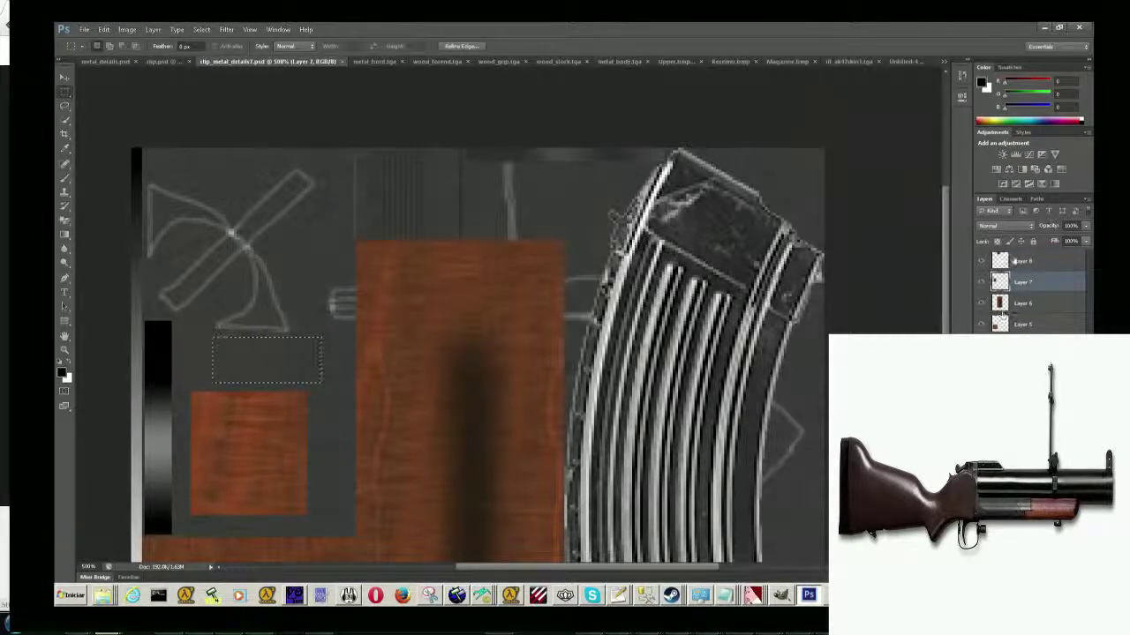
left_click(1011, 261)
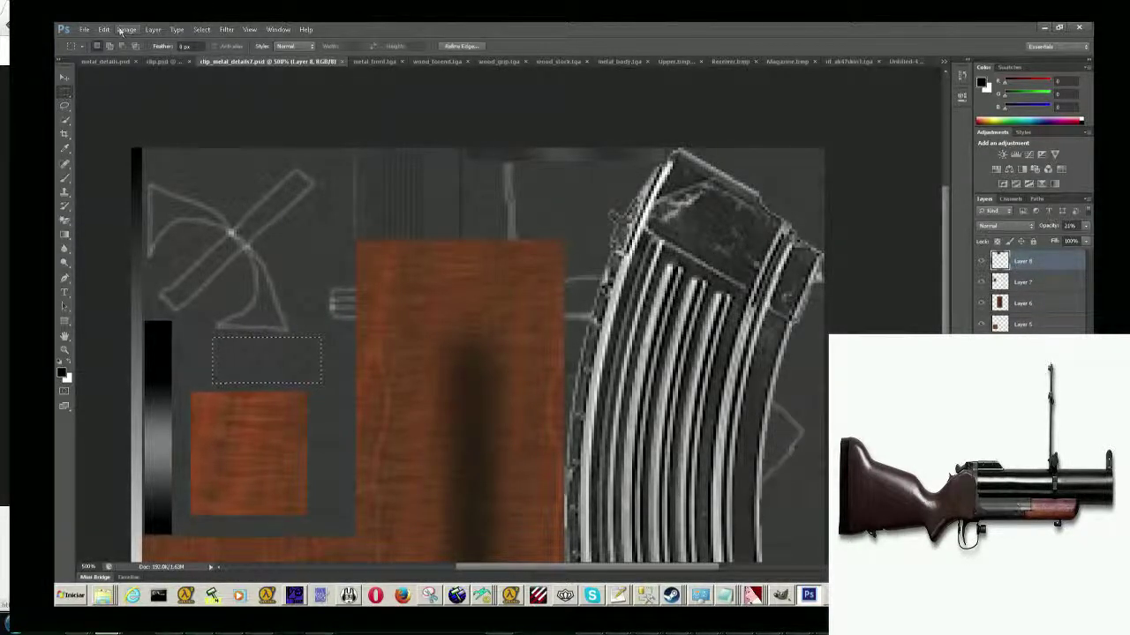
left_click(127, 29)
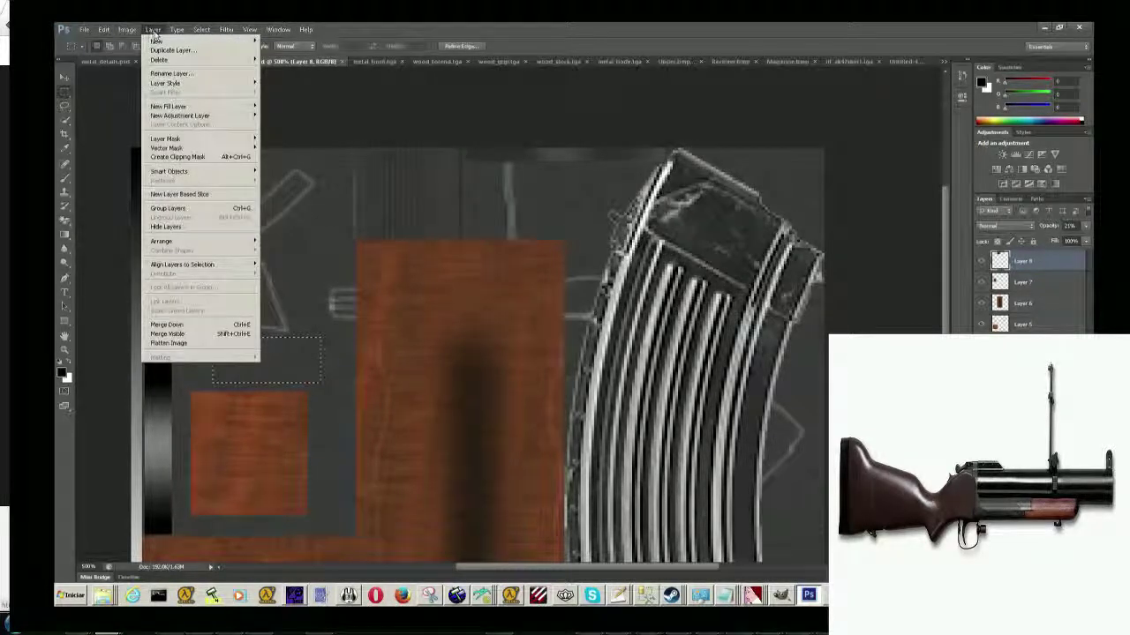
mouse_move(163, 41)
left_click(285, 44)
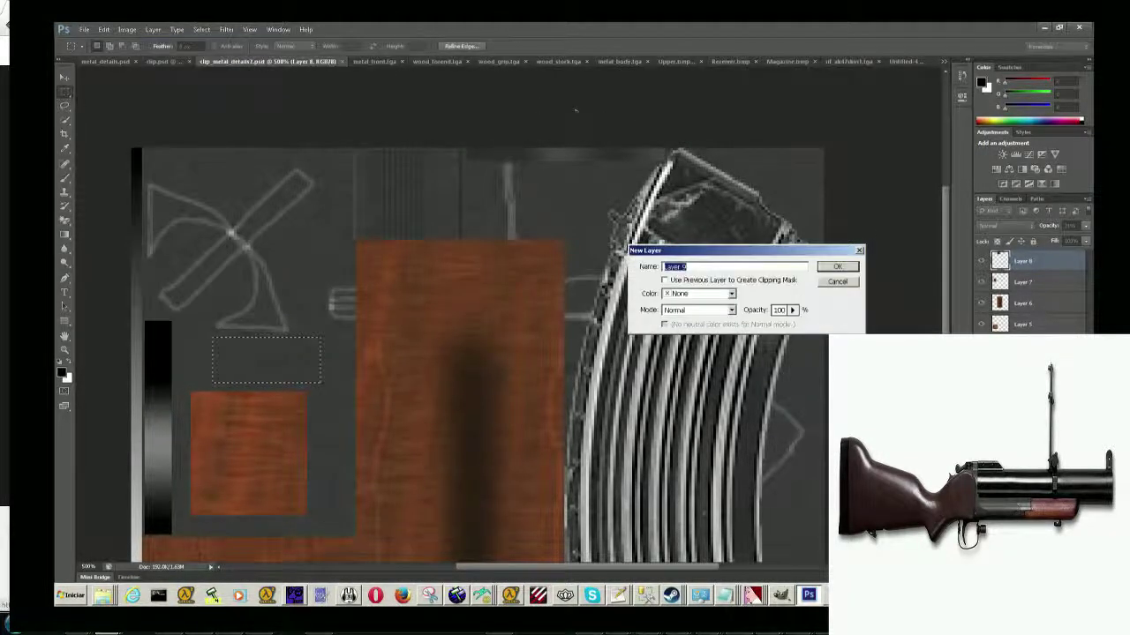
left_click(840, 263)
key("ctrl+shift+alt+n")
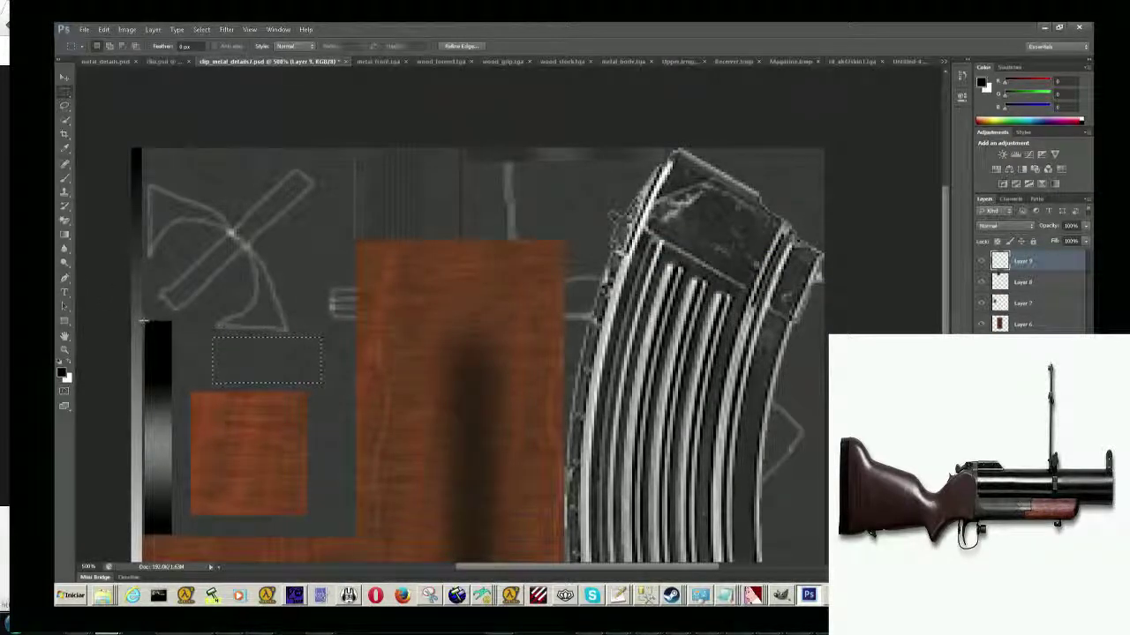
Draw a rectangular marquee around the tall dark strip on the texture's left edge.
mouse_move(195, 466)
left_mouse_down()
mouse_move(225, 481)
mouse_move(172, 533)
left_mouse_up()
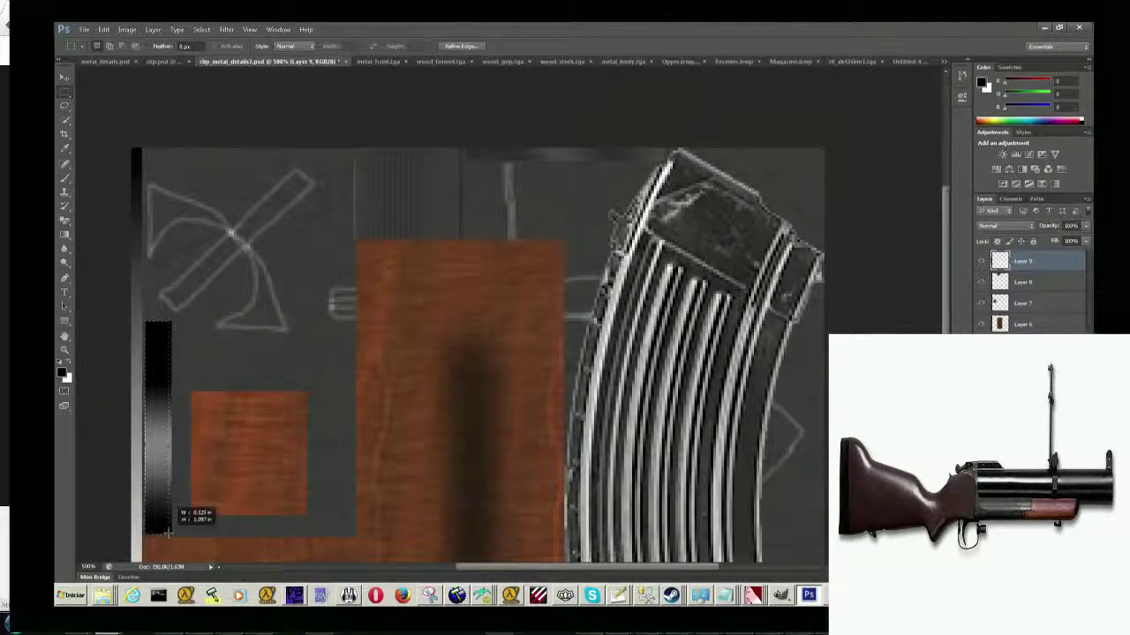
left_click_drag(168, 532, 171, 533)
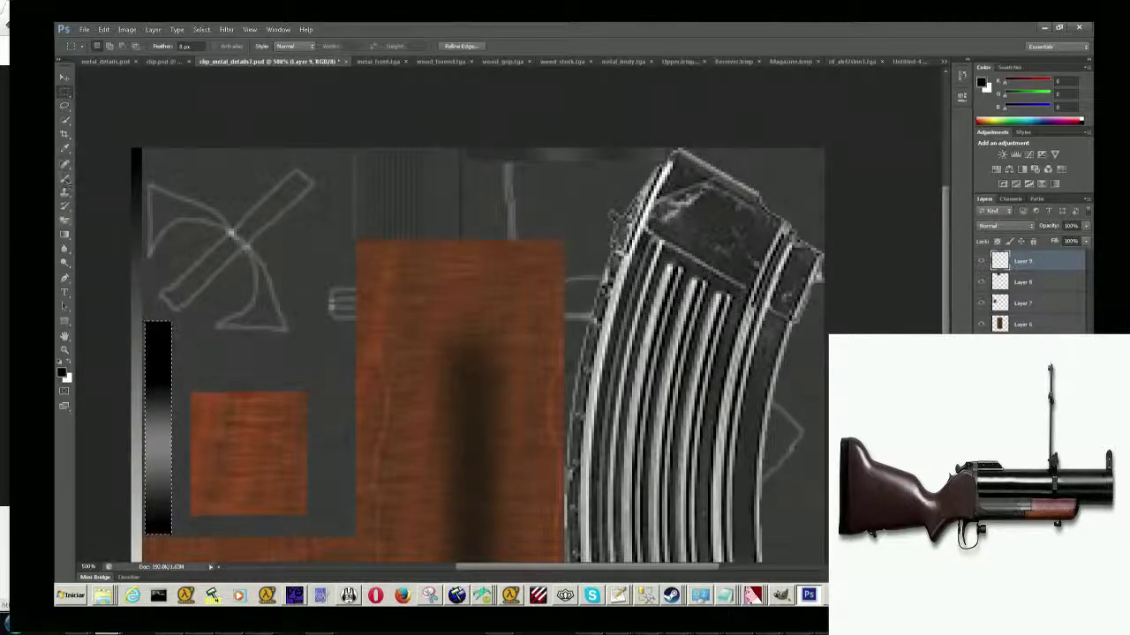
left_click(65, 236)
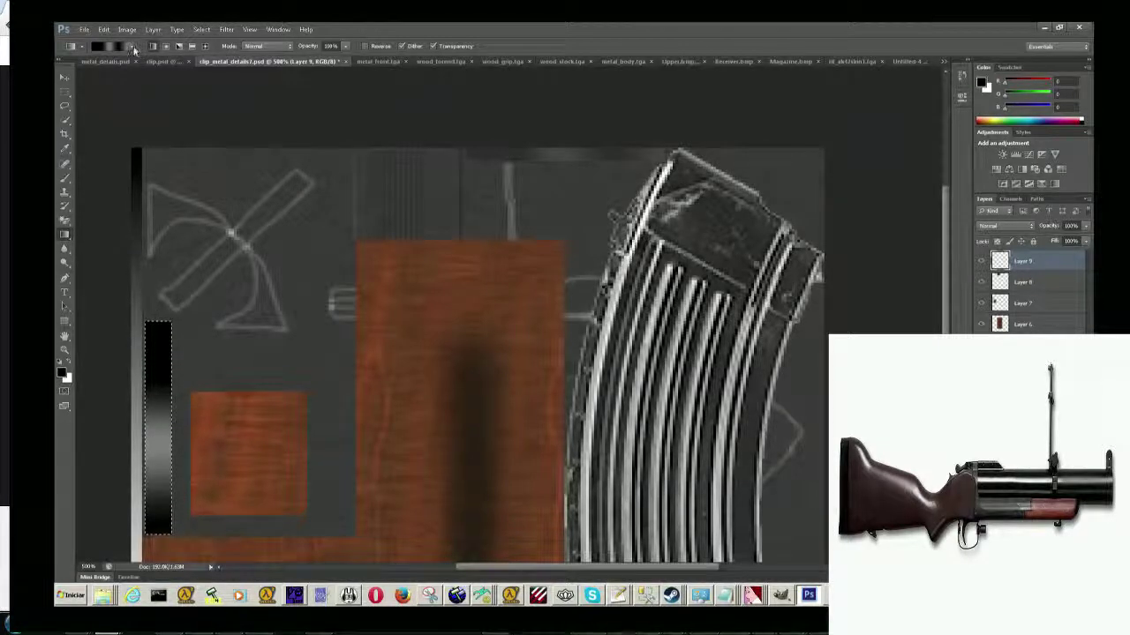
Set the gradient's end stop to 090909 and its 49% middle stop to dark grey 2c2c2c.
left_click(124, 49)
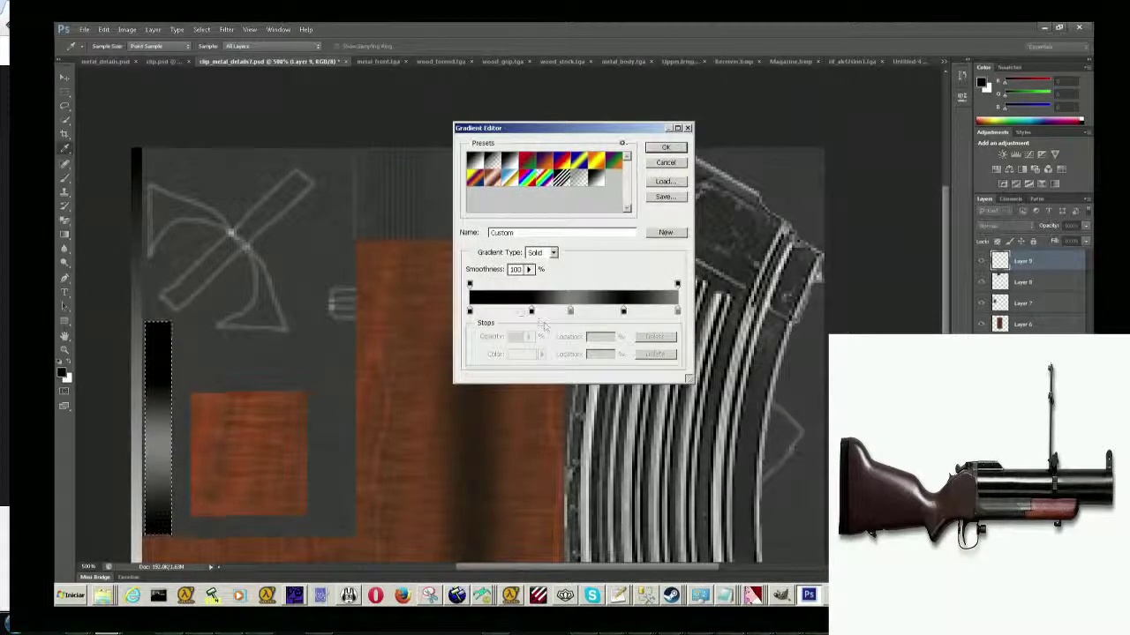
left_click(677, 312)
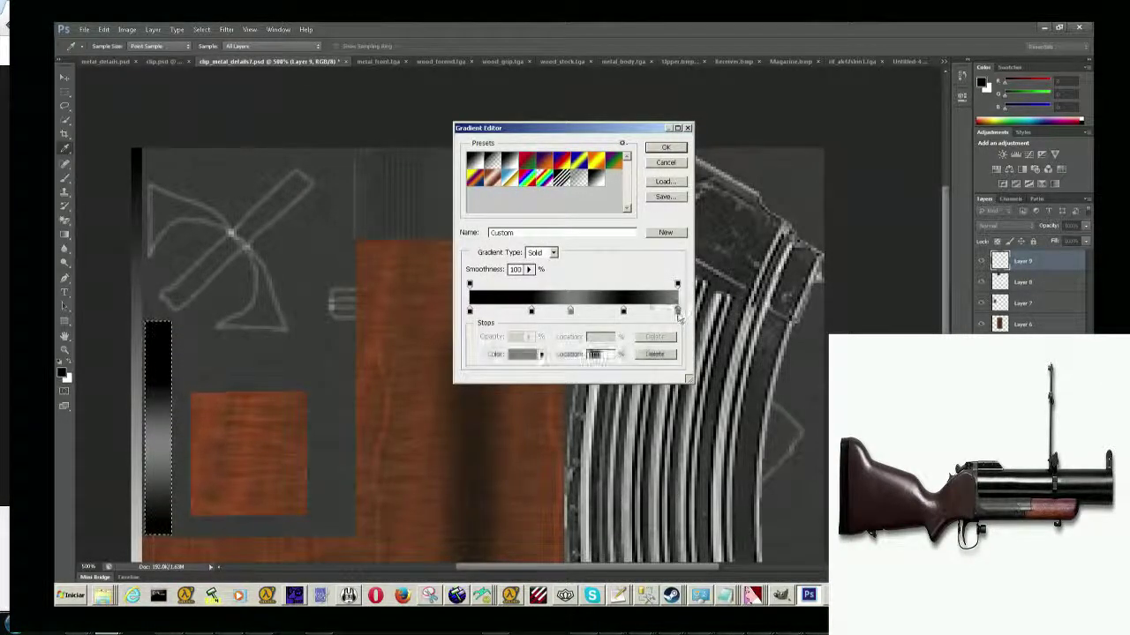
left_click(522, 355)
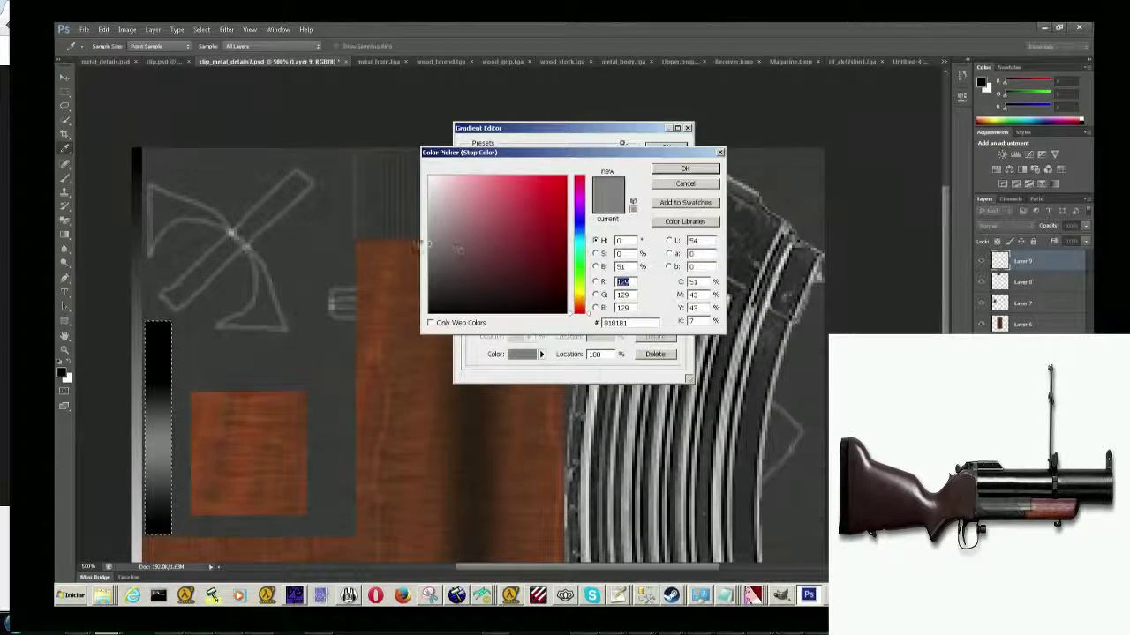
left_click(420, 308)
left_click(422, 309)
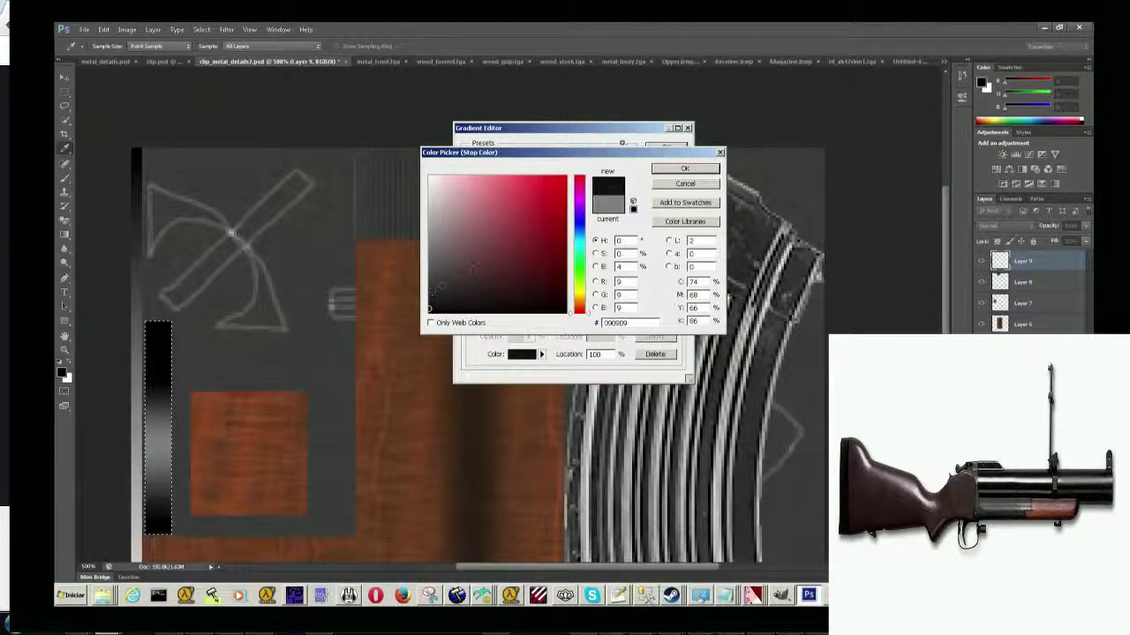
left_click(659, 178)
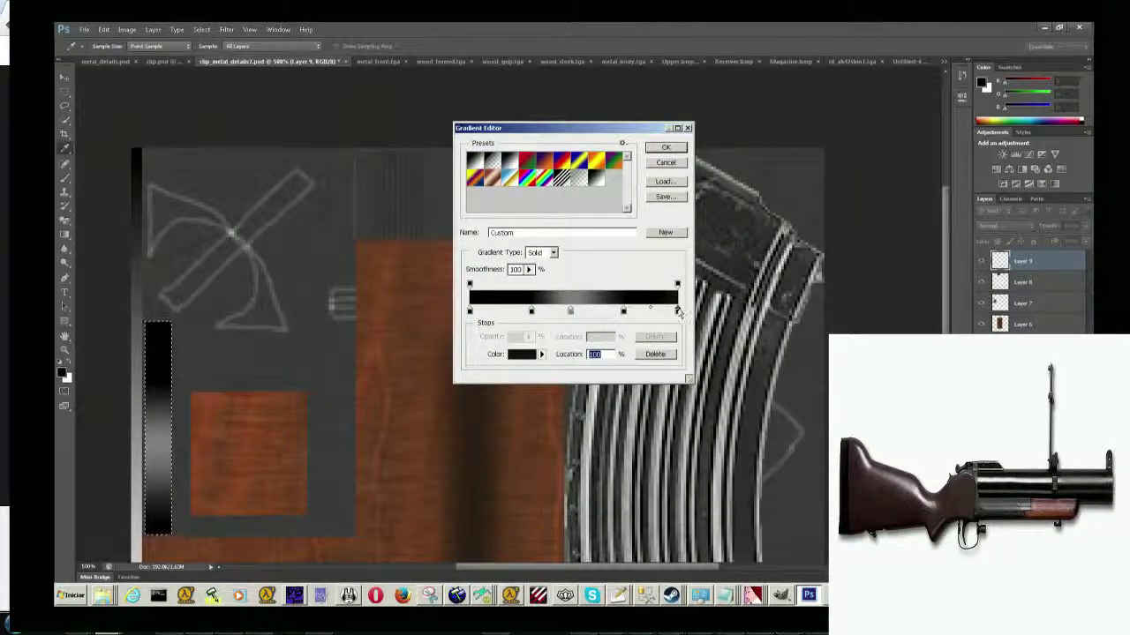
double_click(570, 311)
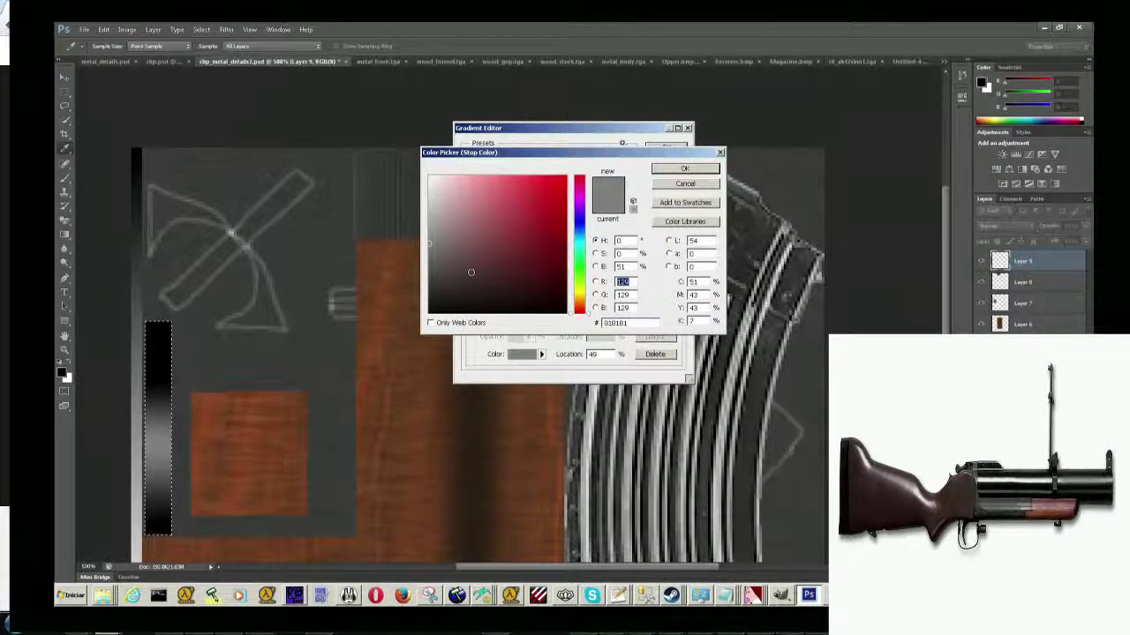
left_click_drag(431, 247, 414, 290)
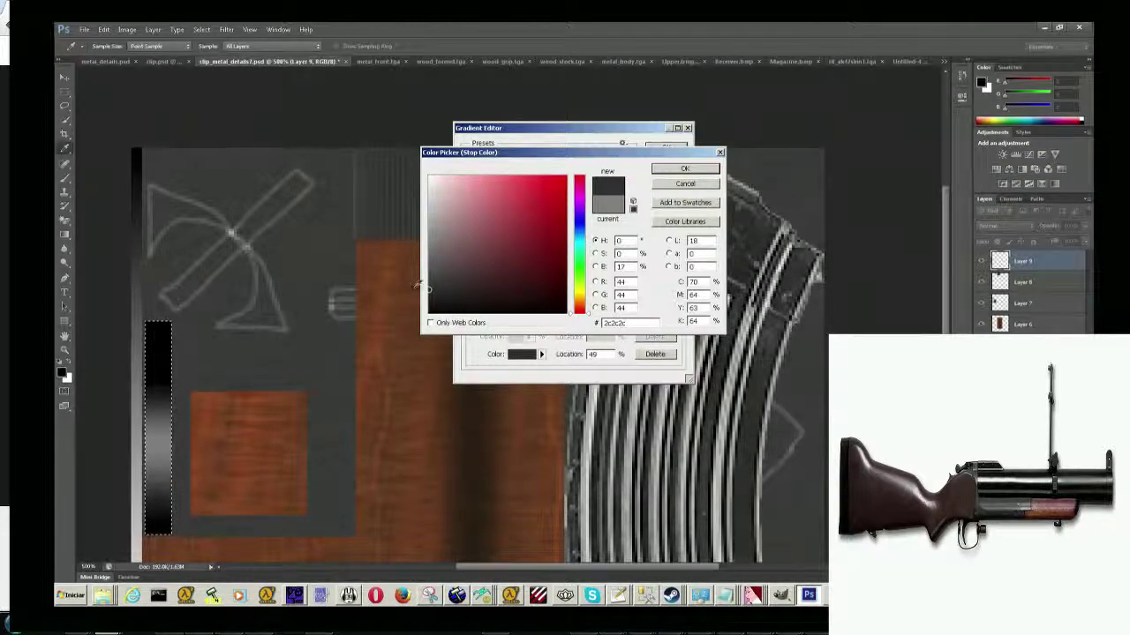
left_click(684, 169)
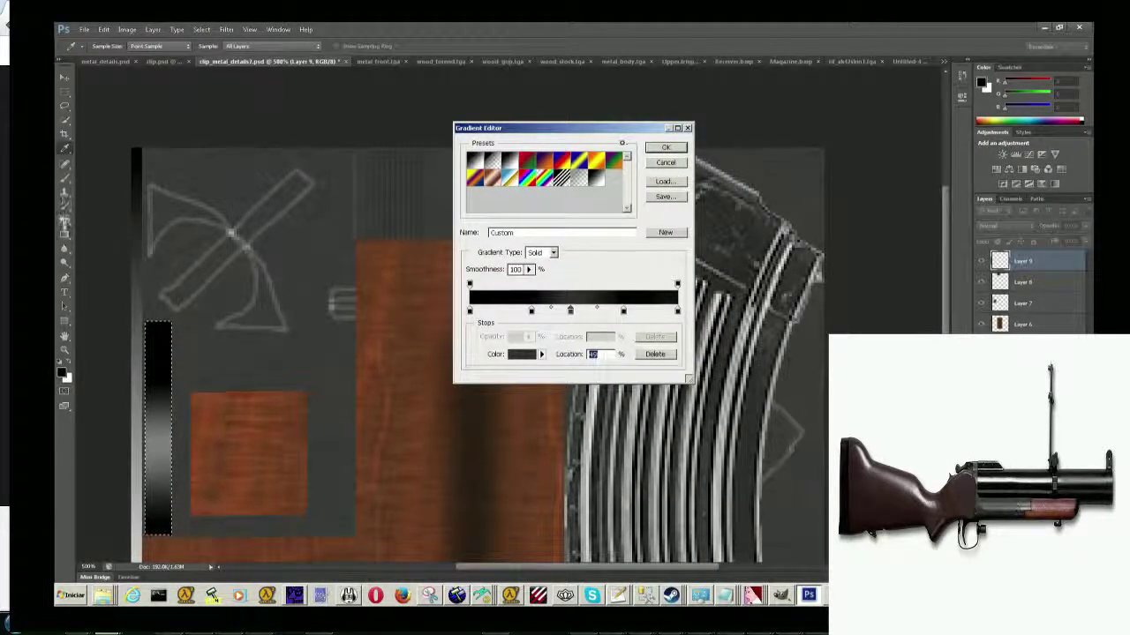
left_click(665, 147)
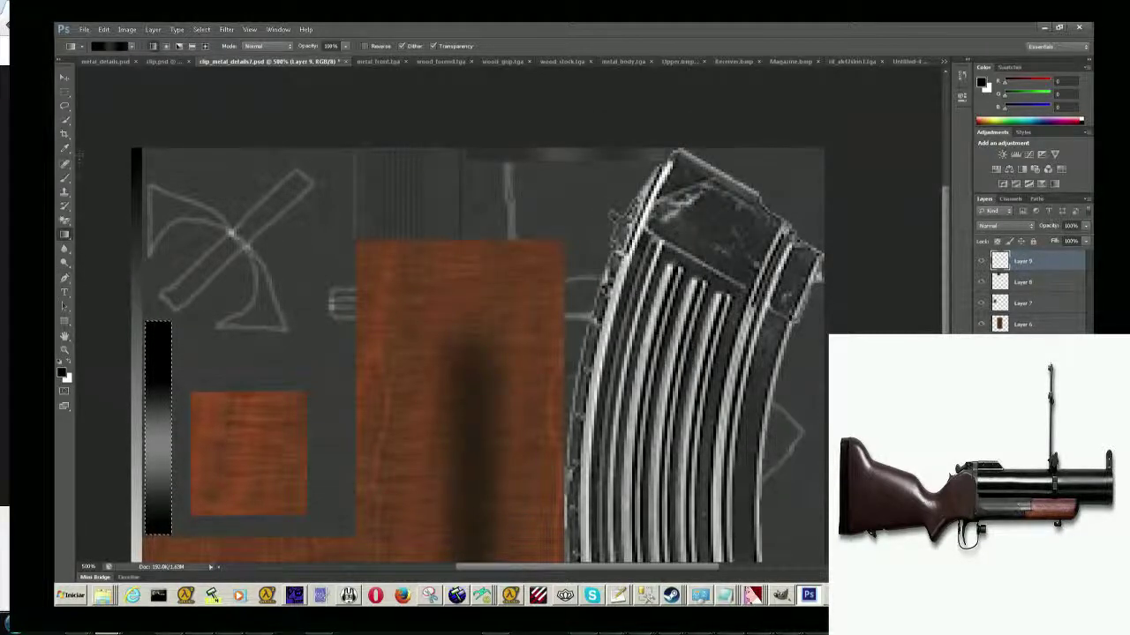
Fill the selected left-edge strip on Layer 9 with the dark gradient, running bottom to top.
left_click_drag(158, 334, 159, 433)
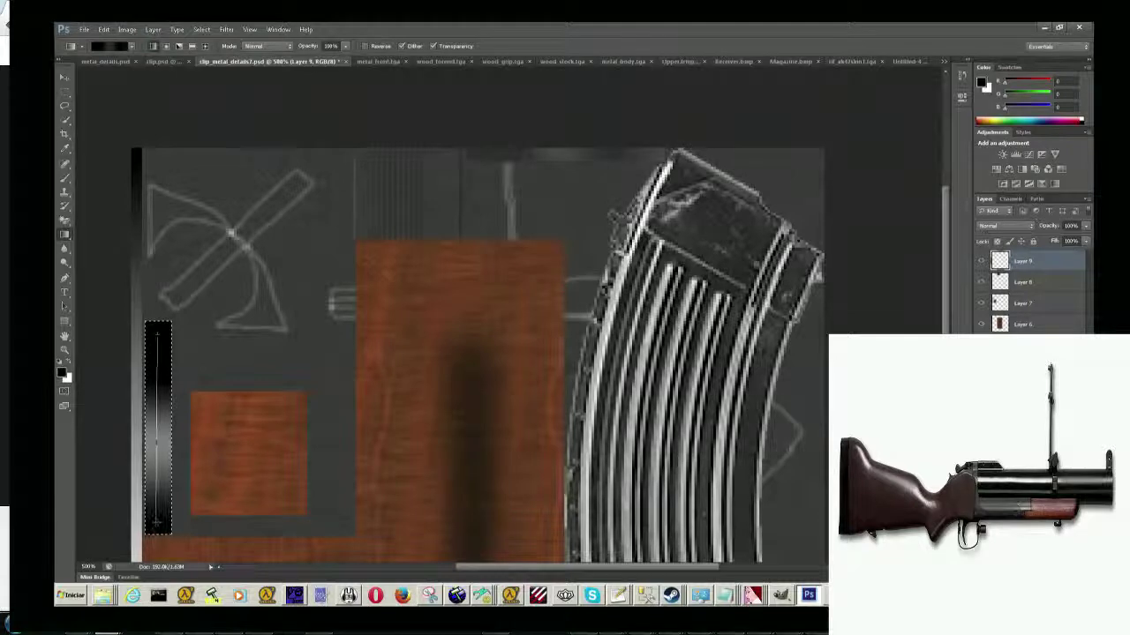
left_click_drag(157, 523, 157, 523)
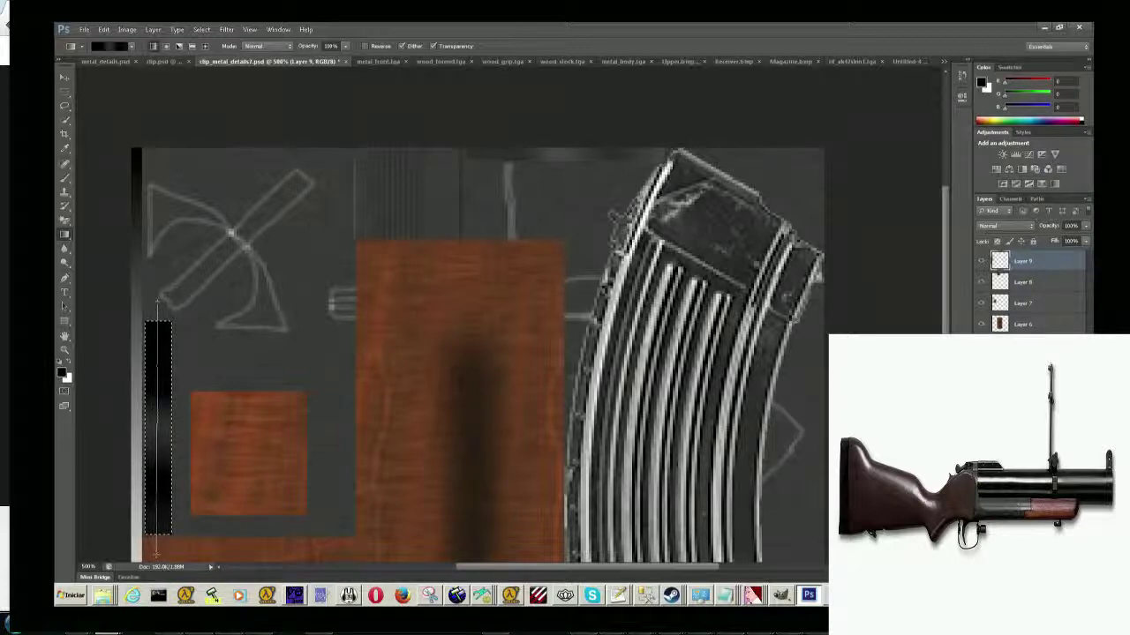
left_click_drag(157, 554, 153, 251)
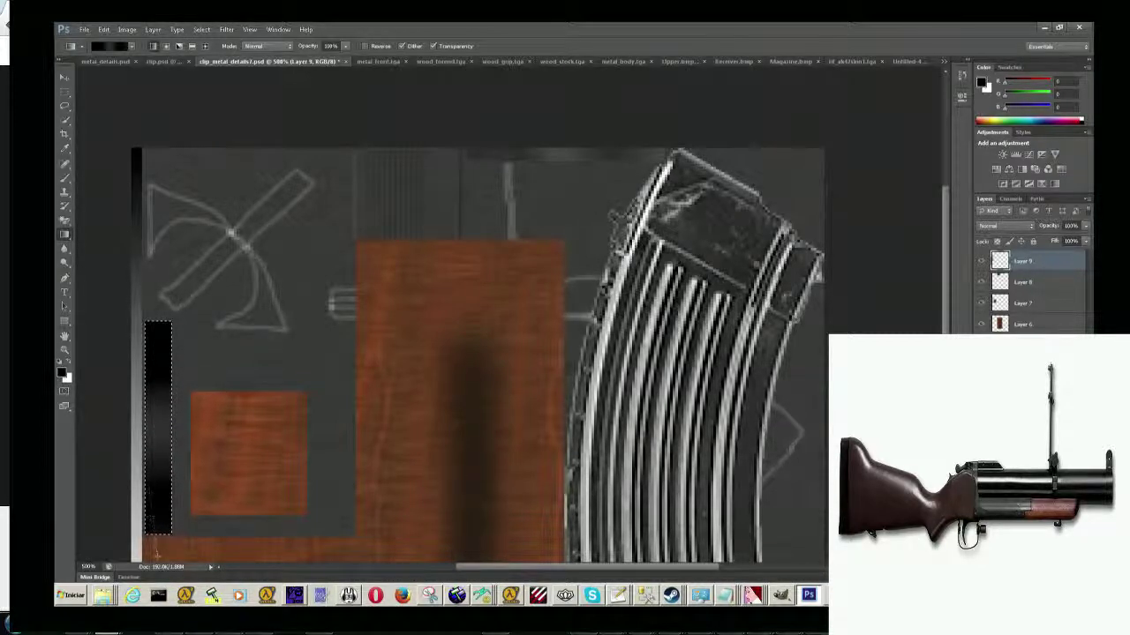
left_click_drag(156, 554, 159, 272)
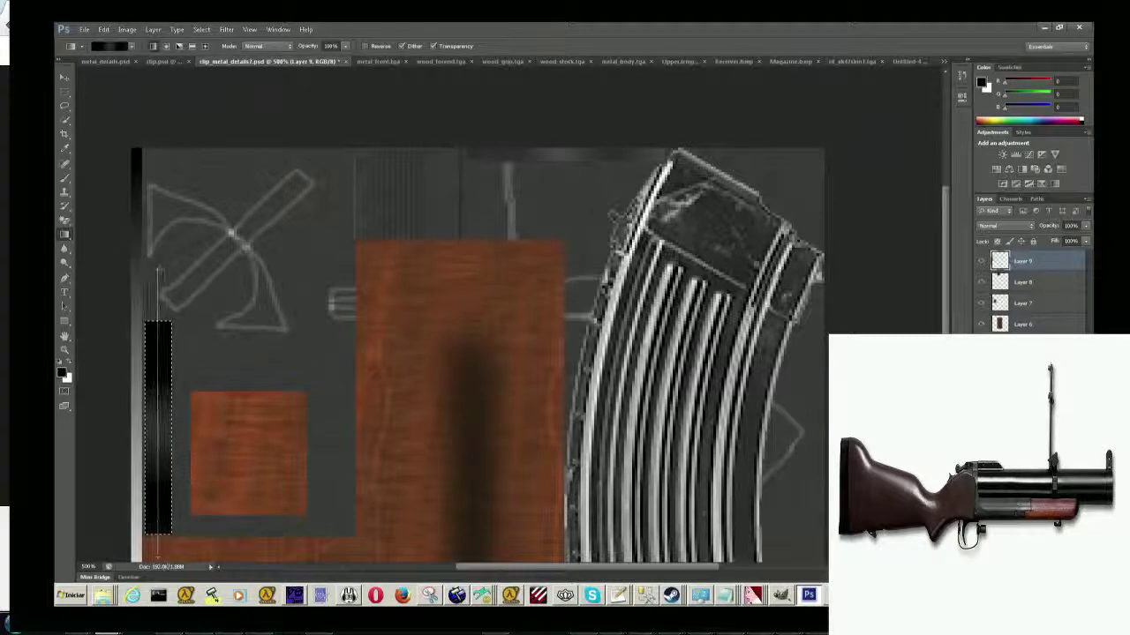
left_click_drag(158, 265, 158, 265)
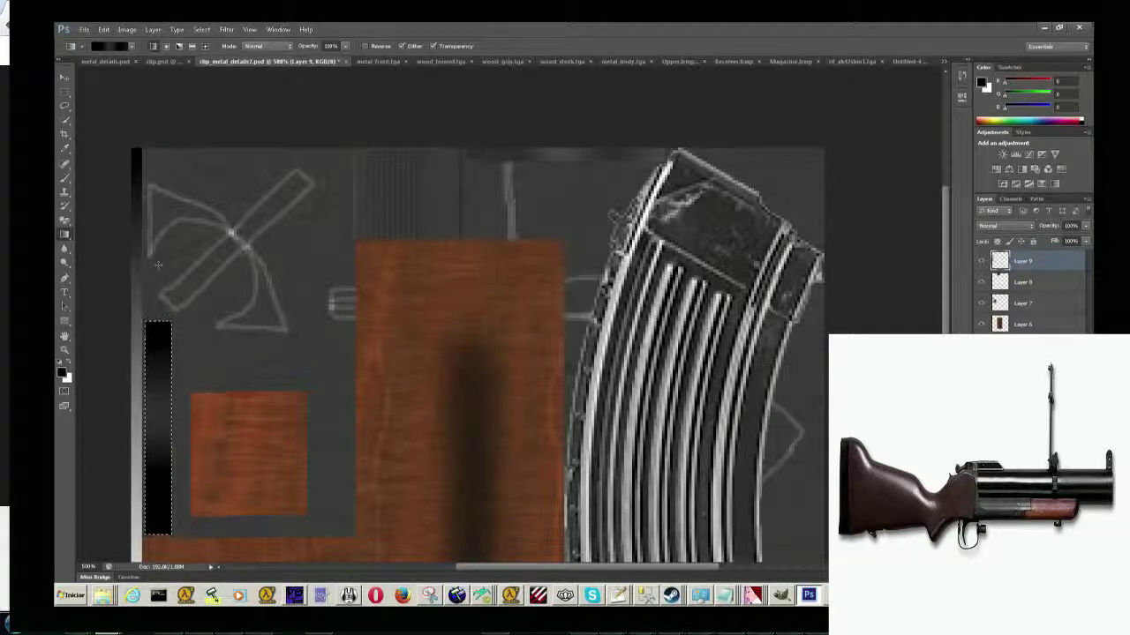
scroll(158, 265, "down", 5)
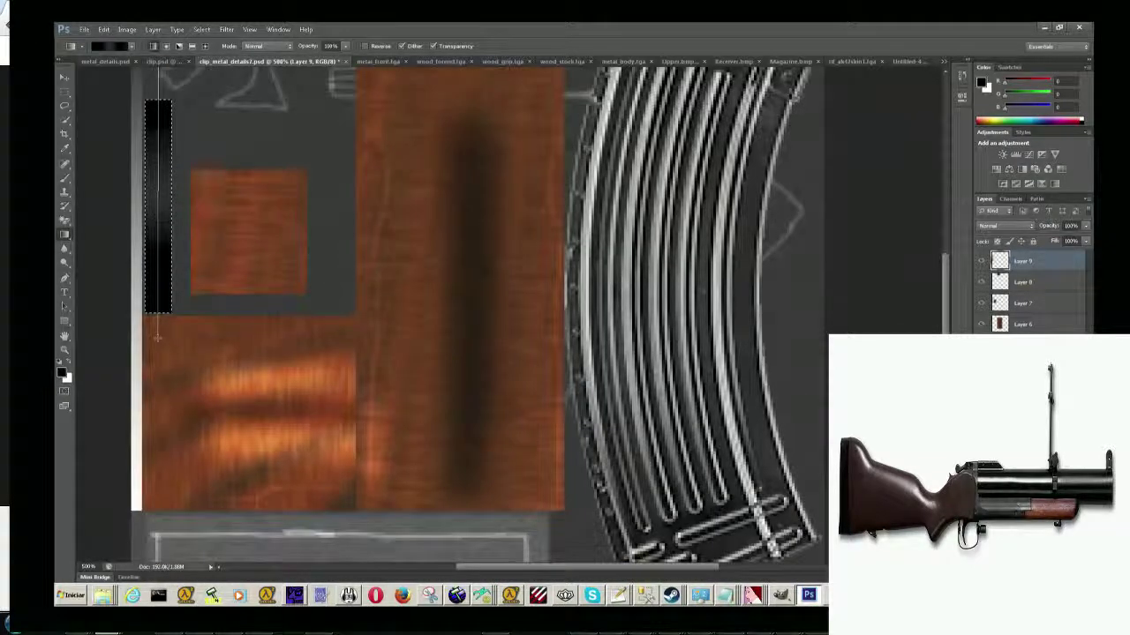
left_click_drag(158, 340, 159, 342)
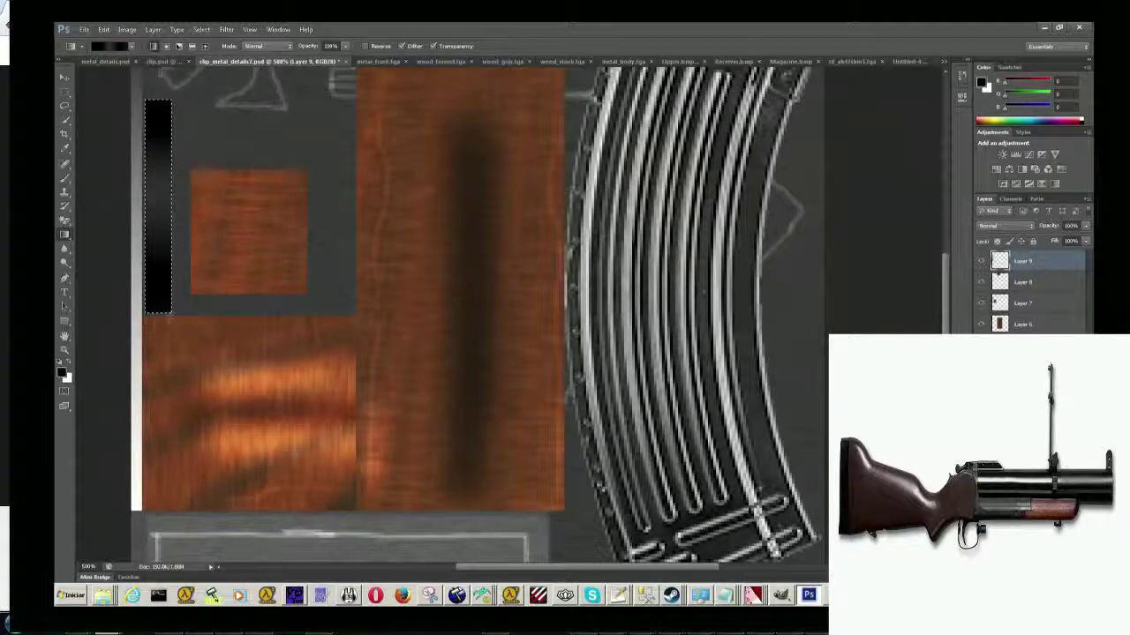
scroll(176, 163, "up", 2)
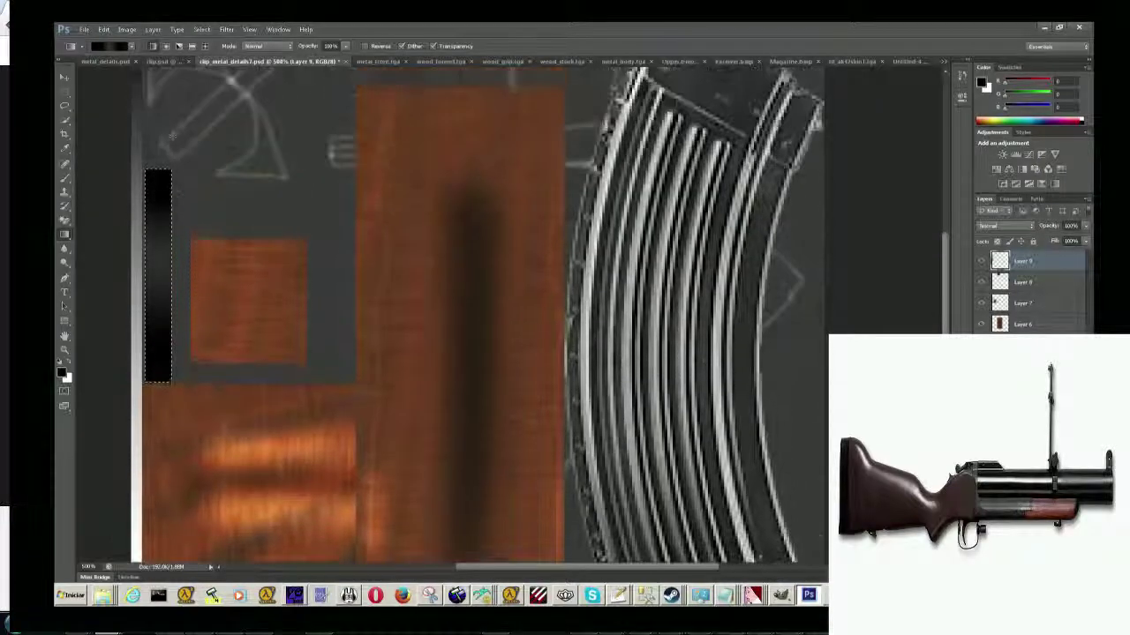
scroll(176, 163, "up", 2)
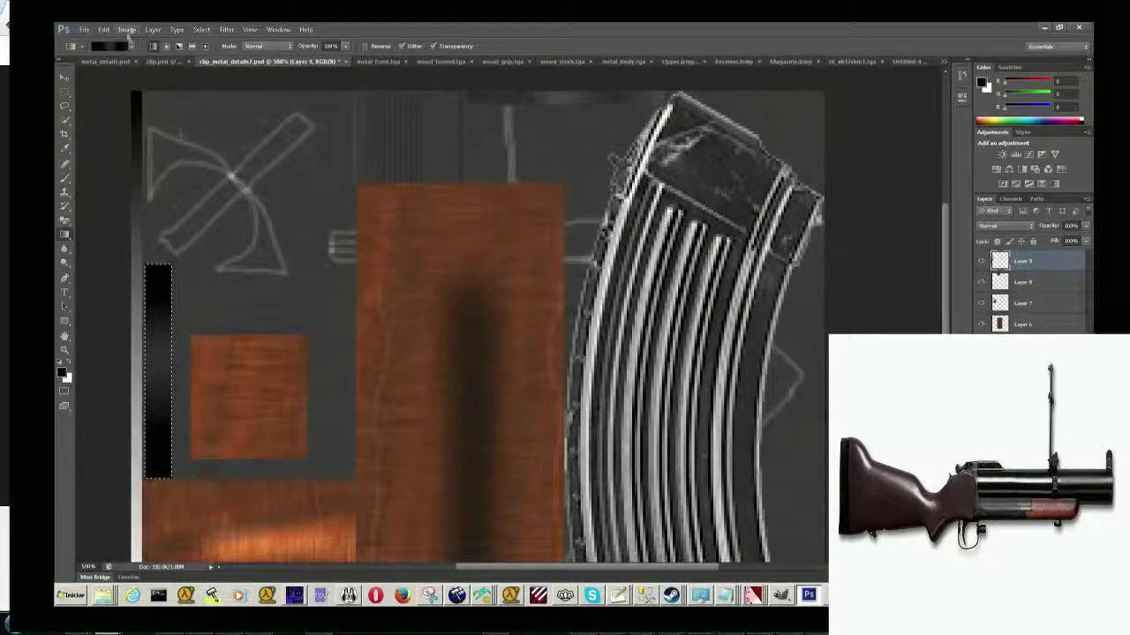
Change the gradient's 49% middle stop to a darker colour.
left_click(113, 47)
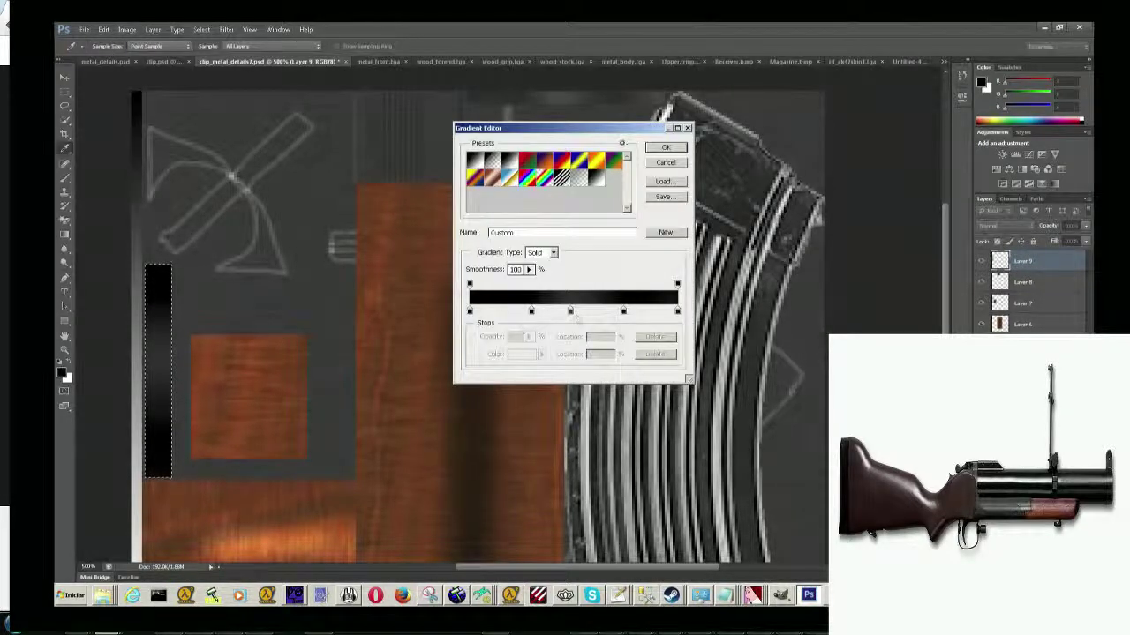
left_click(570, 312)
left_click(521, 355)
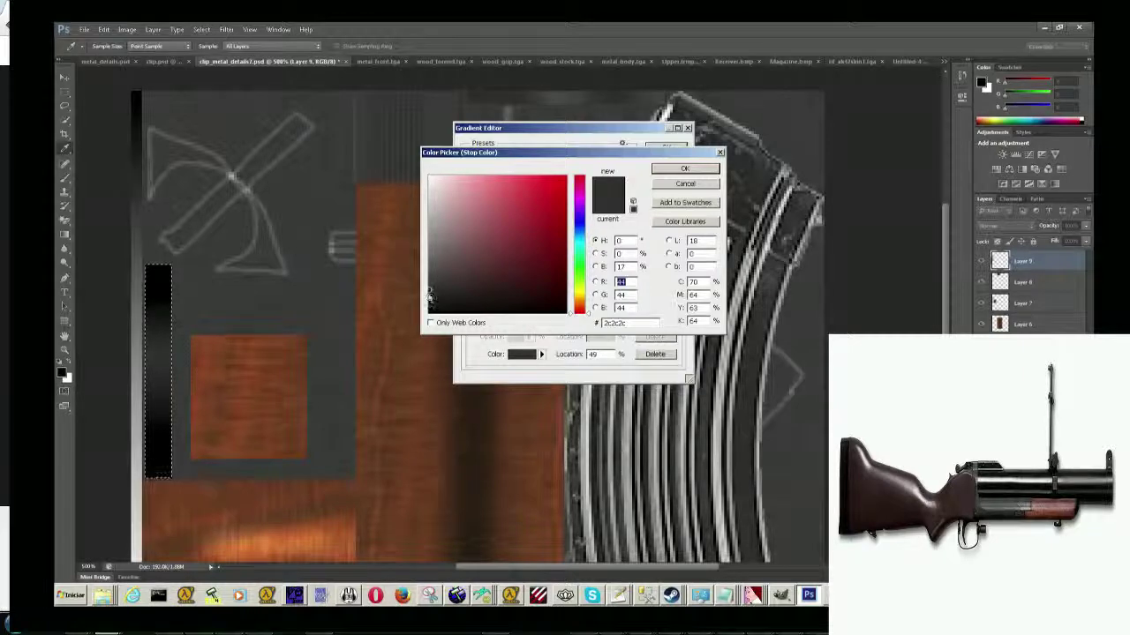
left_click(429, 303)
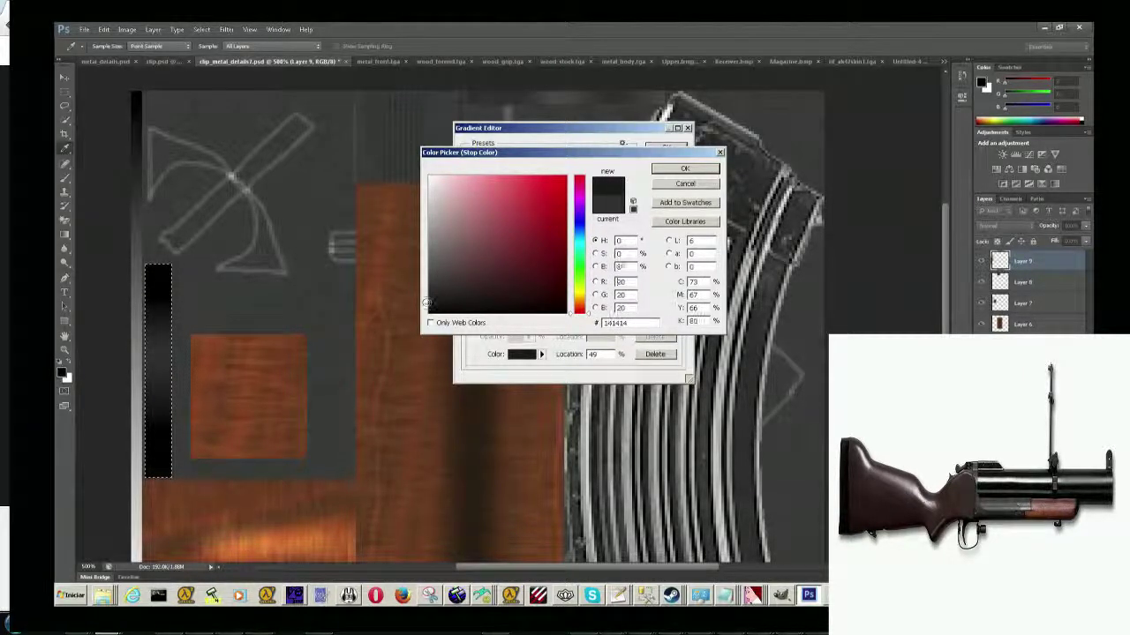
left_click_drag(428, 302, 427, 297)
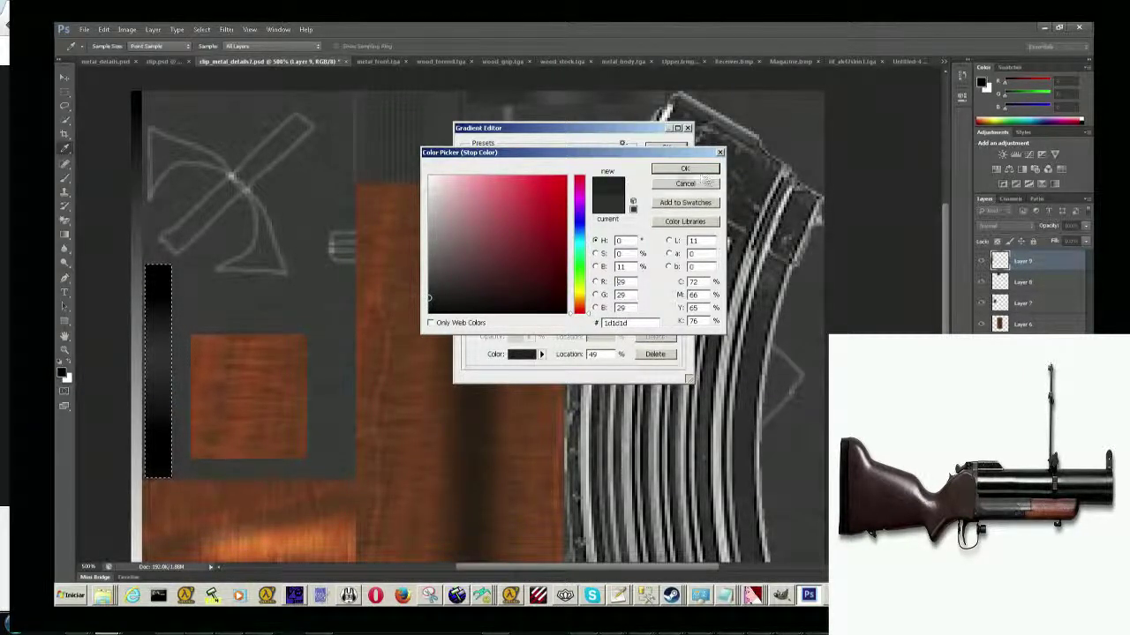
left_click(685, 168)
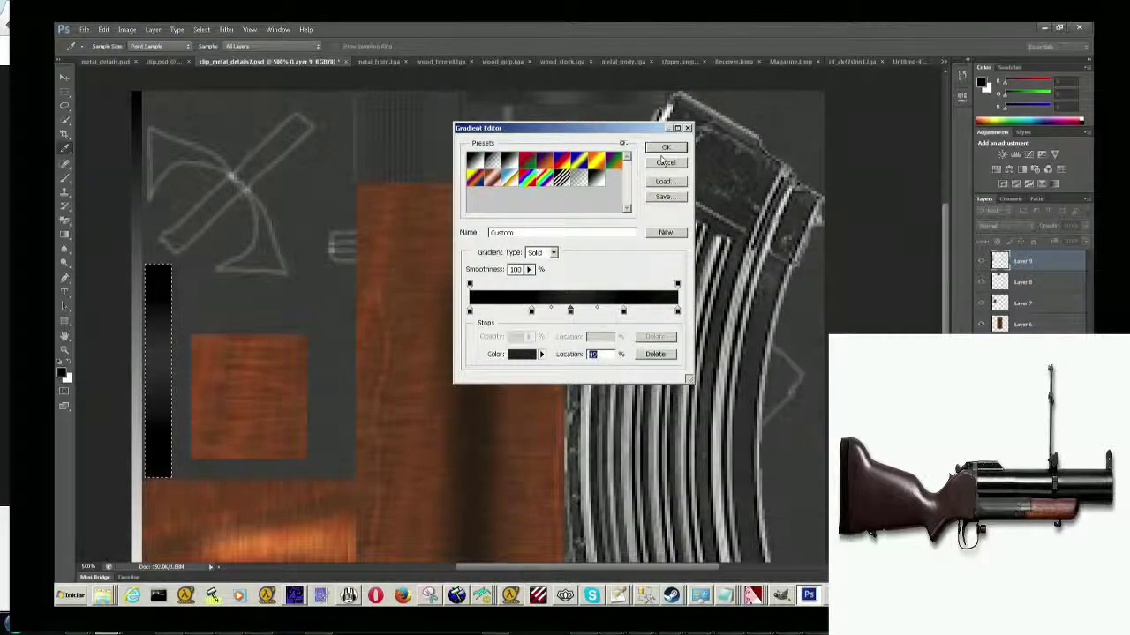
left_click(665, 149)
Refill the left strip with the darker gradient, running top to bottom.
right_click(999, 258)
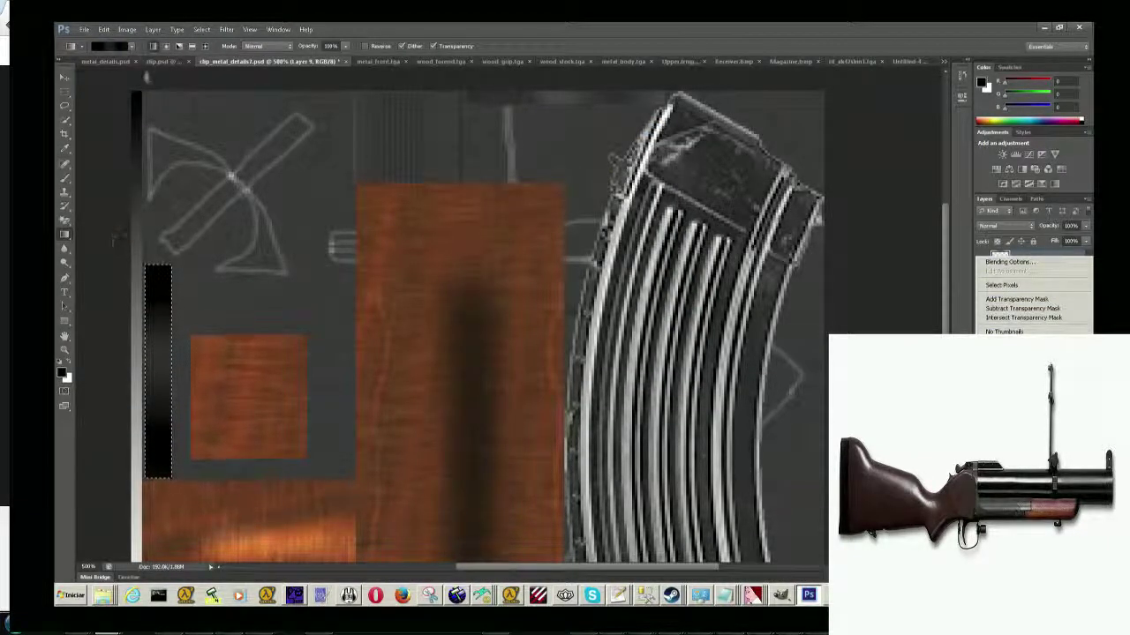
left_click(157, 219)
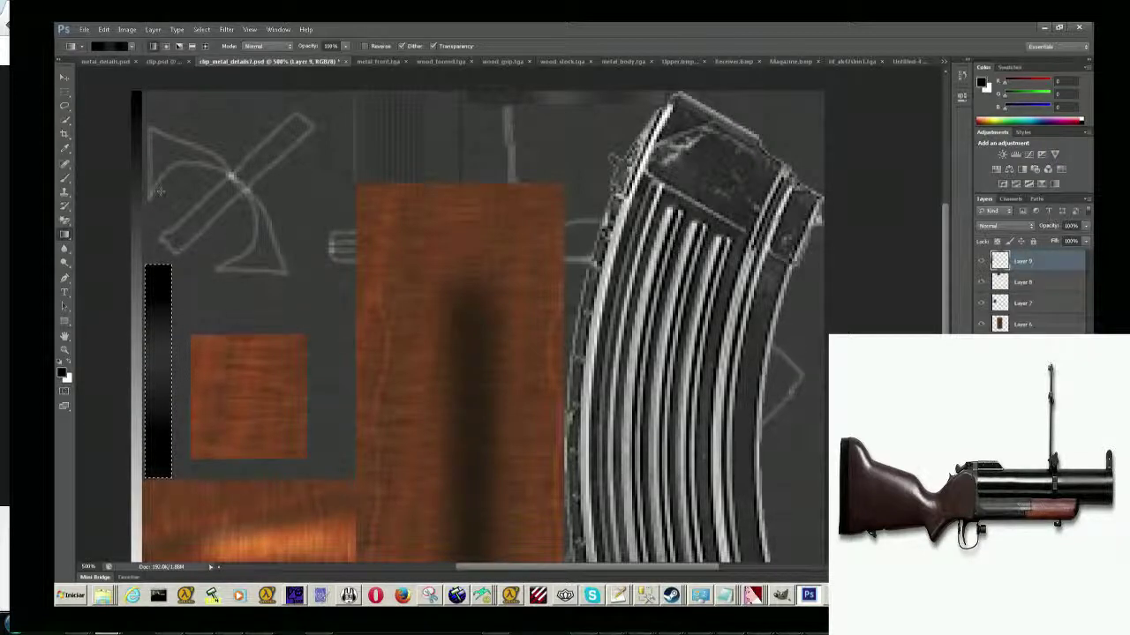
left_click_drag(157, 204, 155, 536)
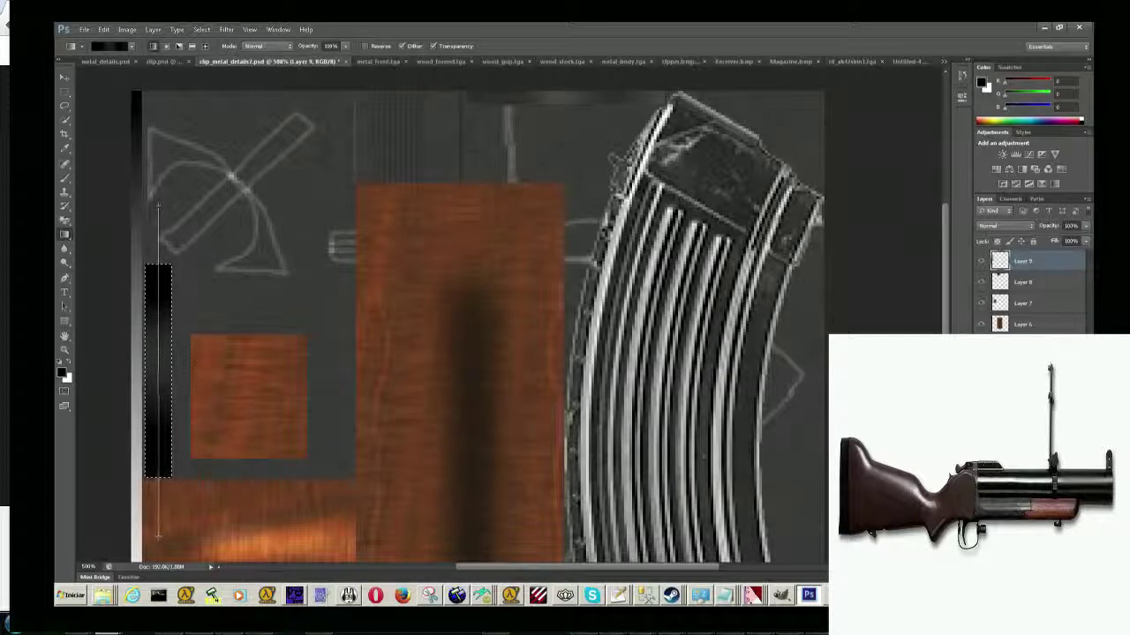
left_click_drag(158, 536, 158, 536)
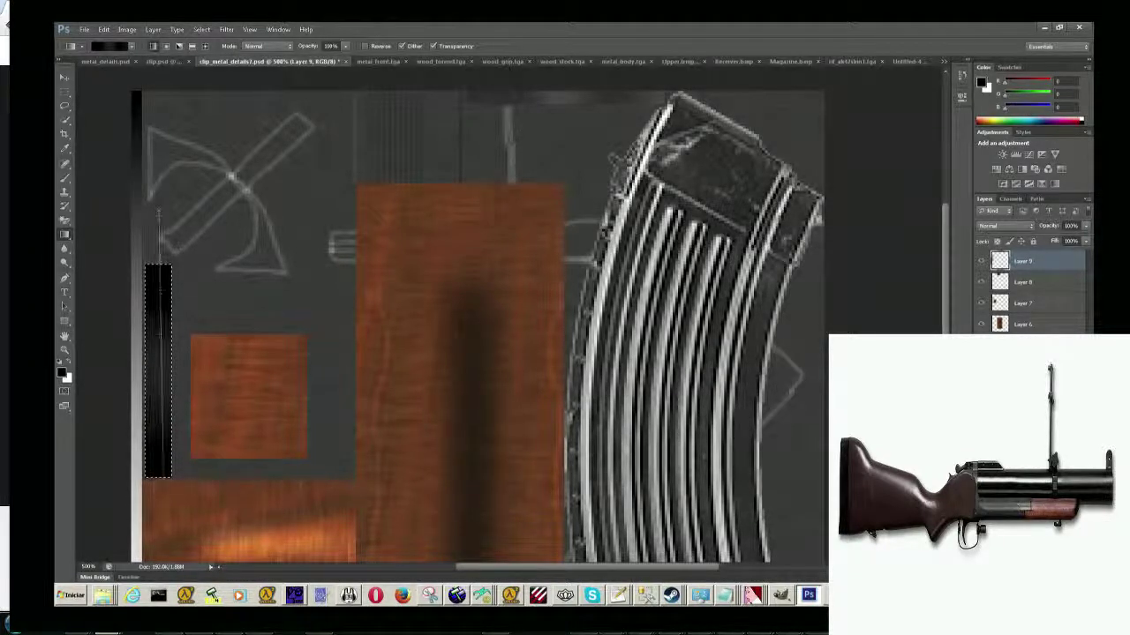
left_click_drag(157, 536, 158, 541)
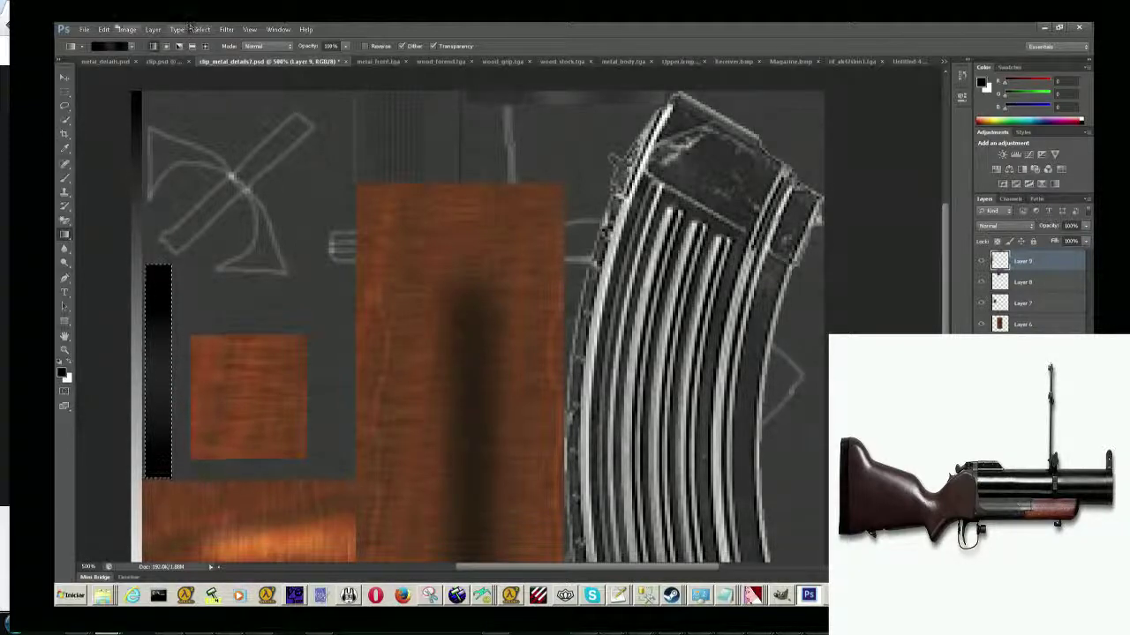
Save the texture as clip_metal_details8.psd with maximum compatibility.
left_click(83, 29)
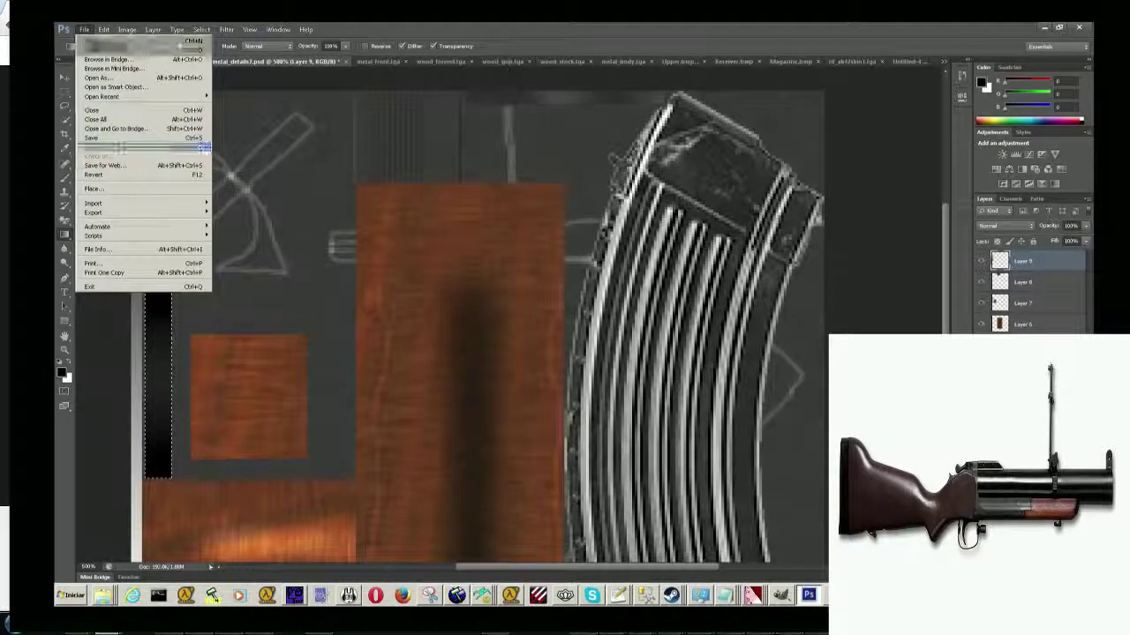
left_click(106, 147)
left_click(402, 434)
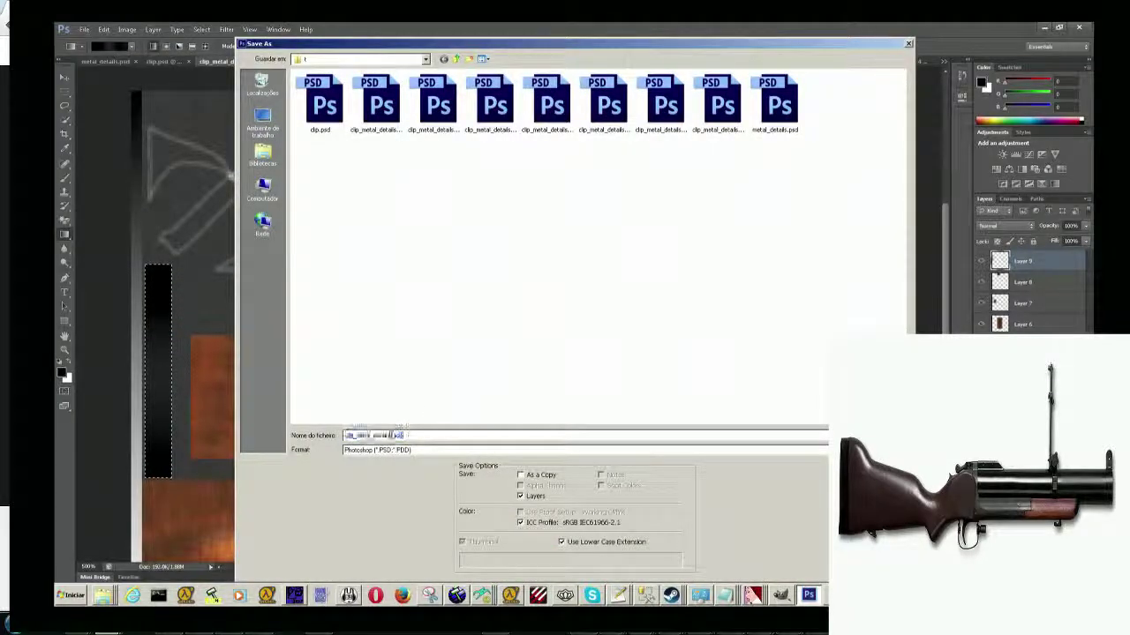
key("Return")
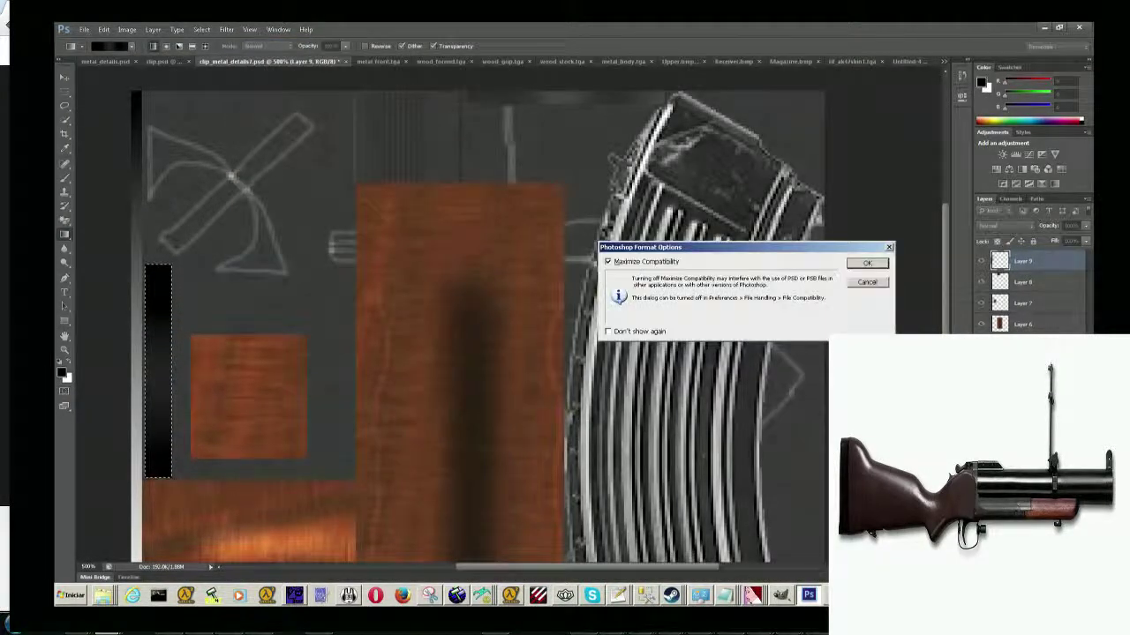
left_click(867, 263)
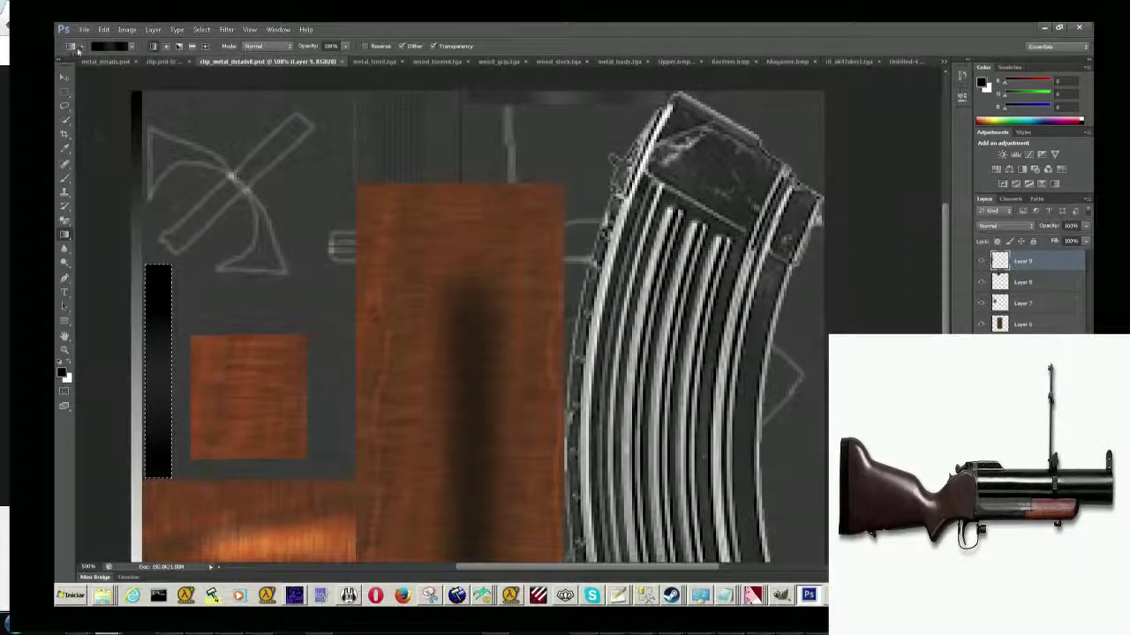
Save a PNG copy of the clip_metal_details8 texture.
left_click(84, 29)
left_click(102, 144)
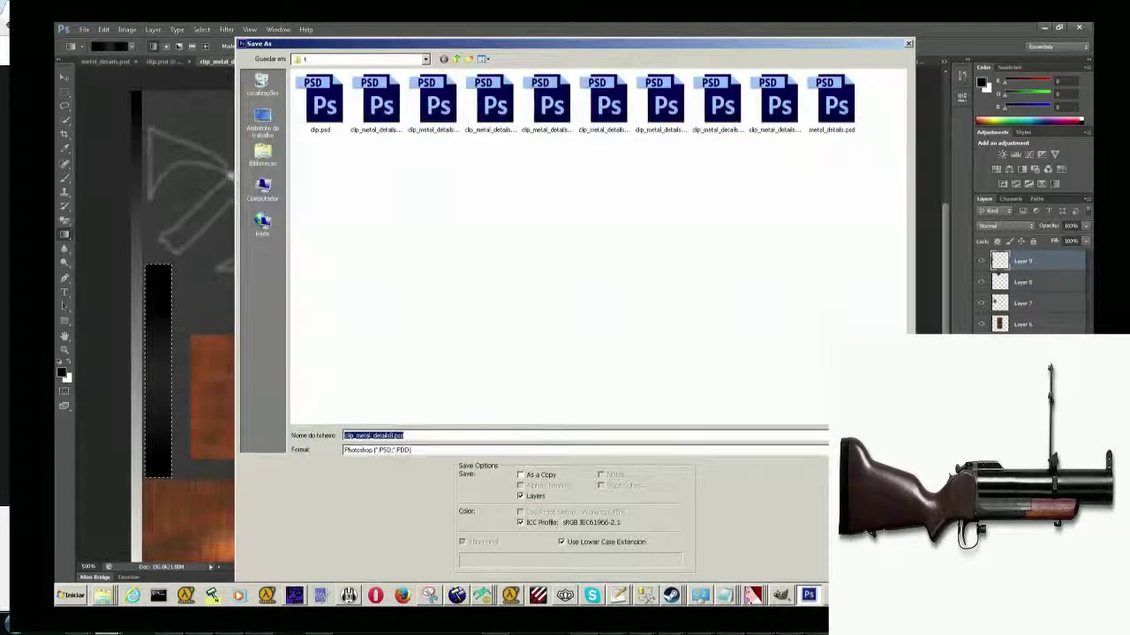
left_click(583, 450)
left_click(397, 410)
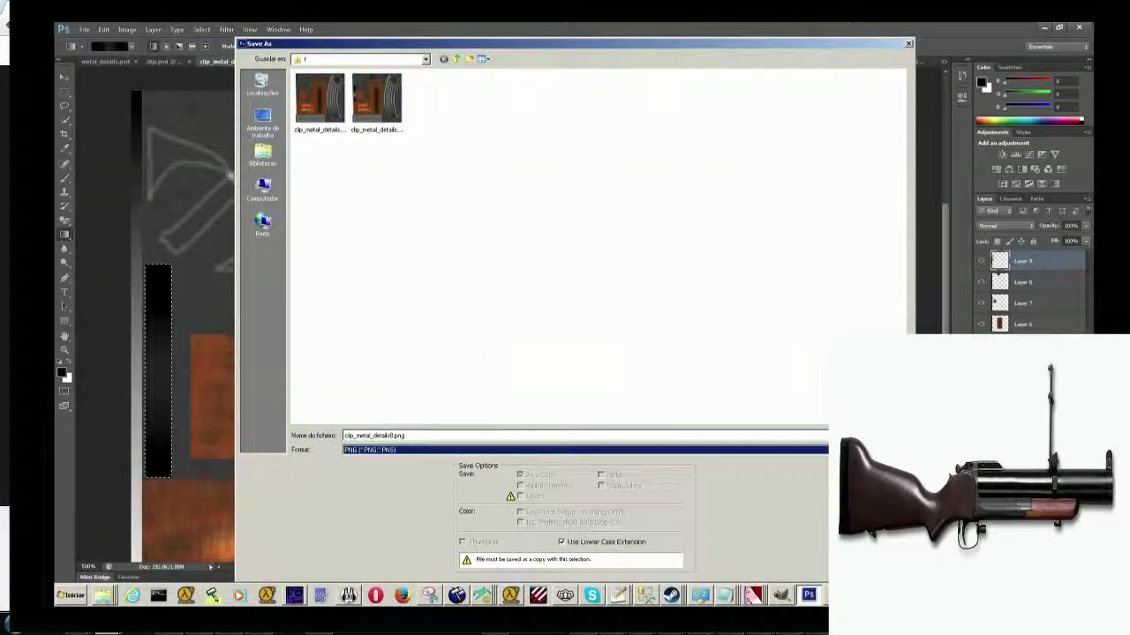
key("Return")
left_click(778, 260)
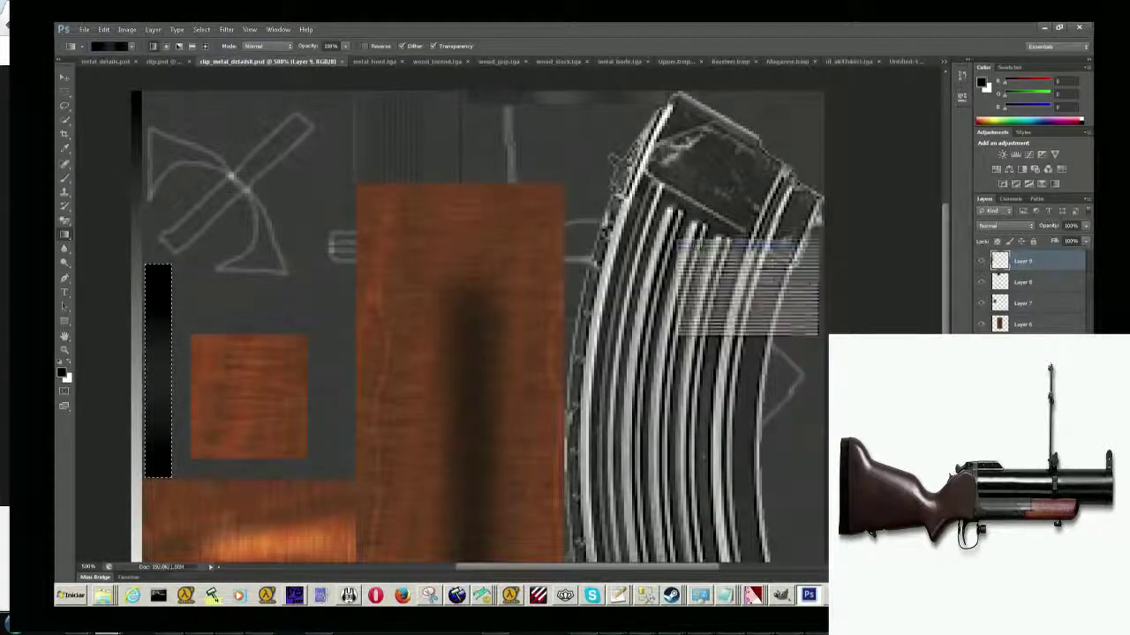
key("v")
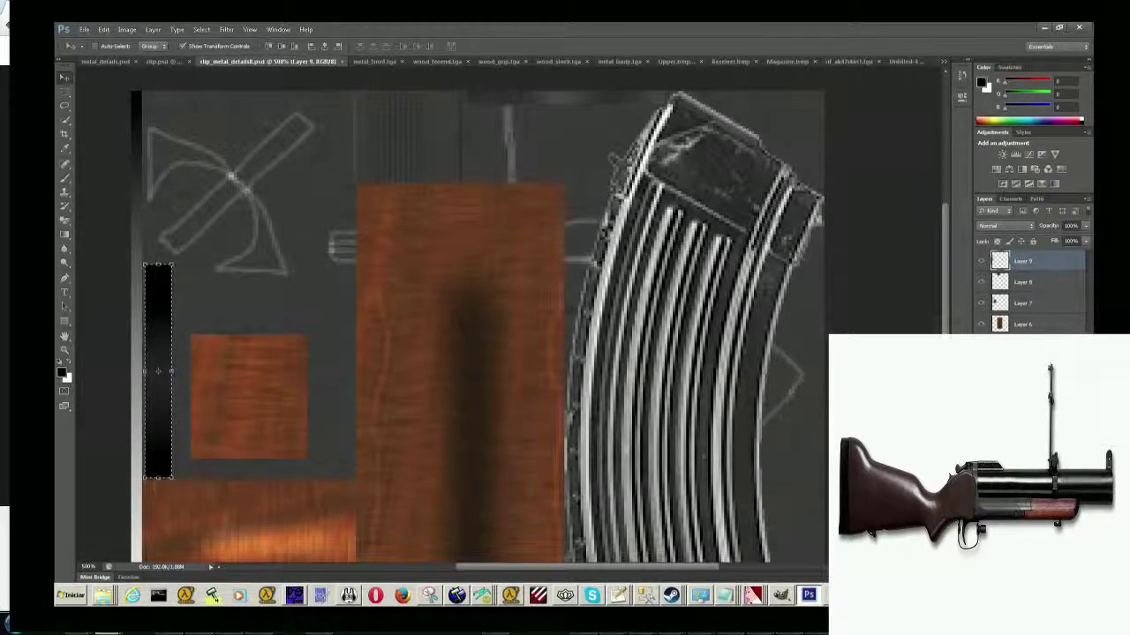
Move the brown-thumbnail layer up one place in the Layers panel.
left_click(1020, 325)
left_click(1022, 346)
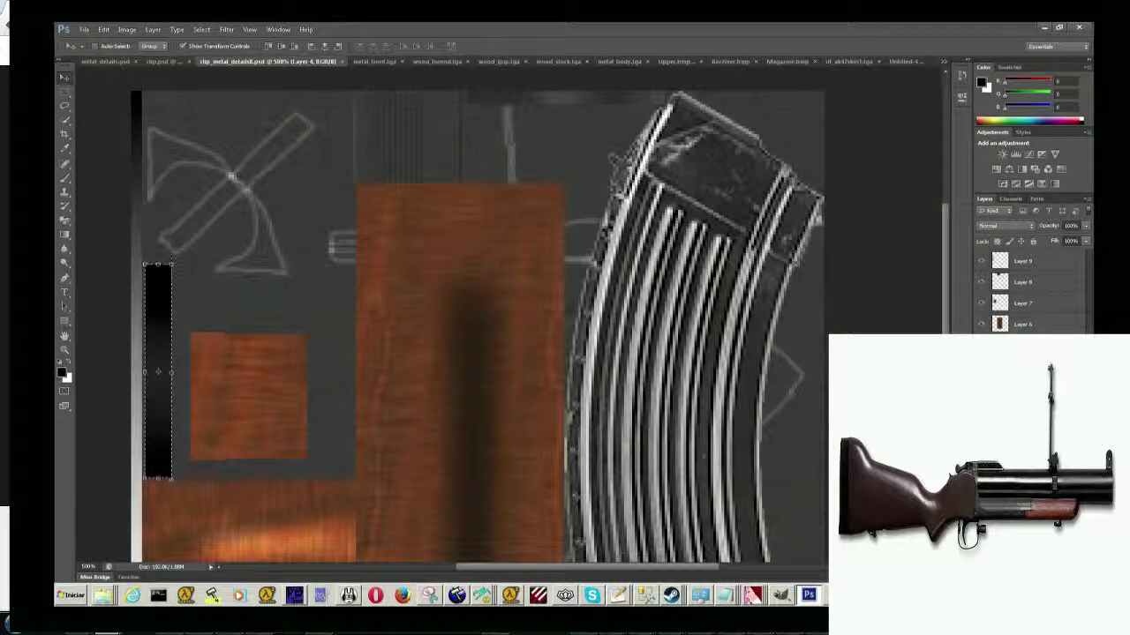
left_click_drag(999, 323, 997, 304)
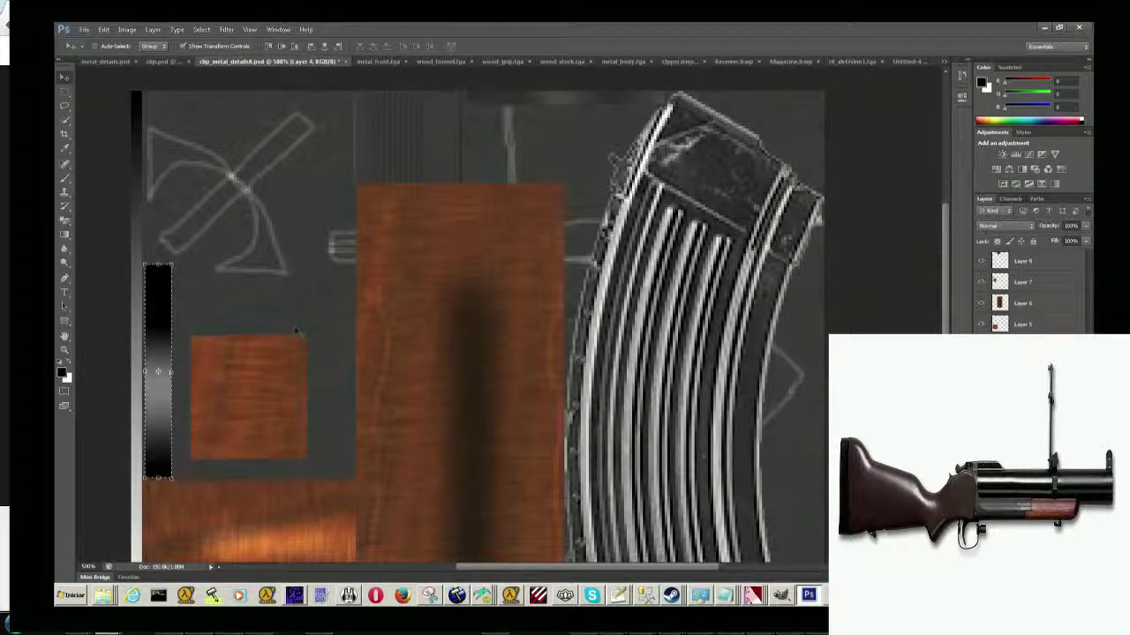
Paste a copy of part of the gradient strip as a new layer, leaving it in place.
left_click(66, 91)
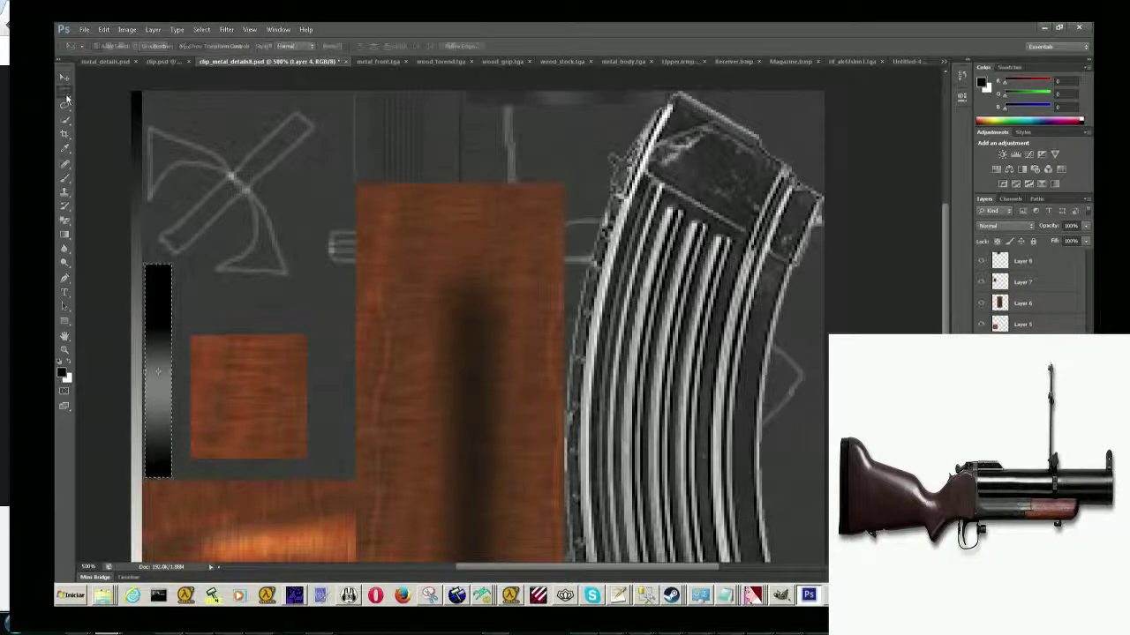
left_click(103, 29)
left_click(110, 97)
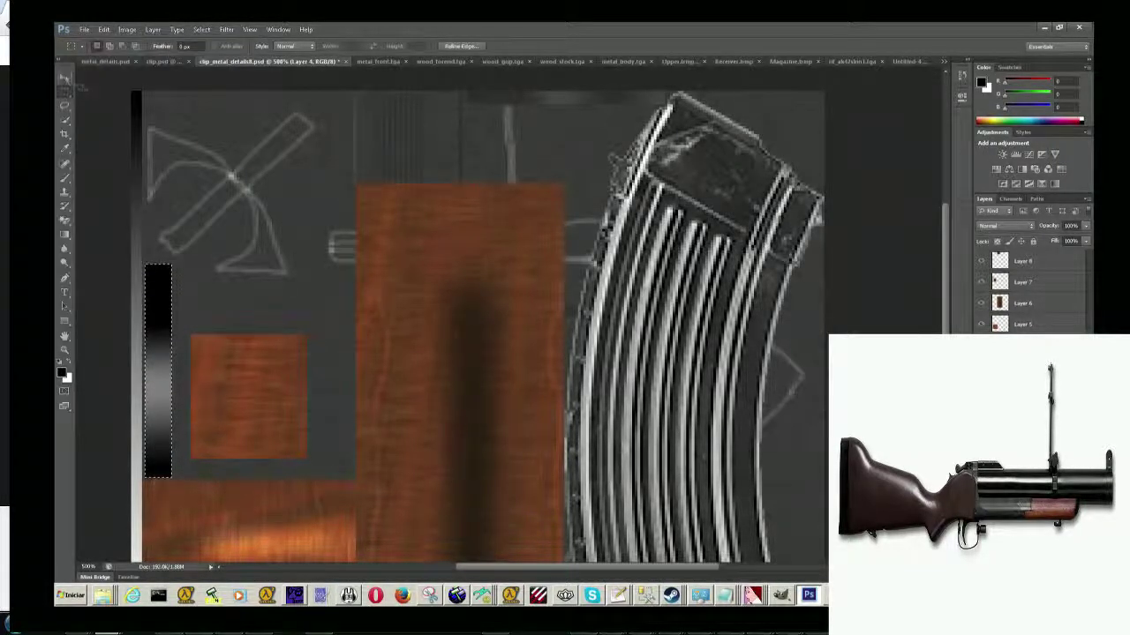
key("ctrl+v")
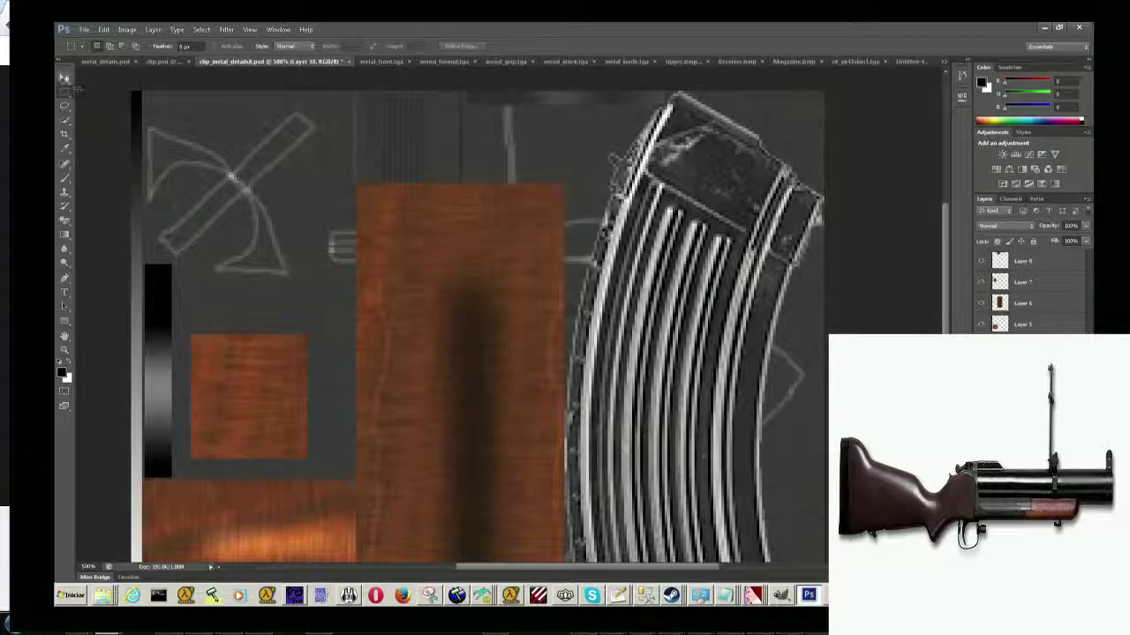
left_click(65, 78)
left_click_drag(152, 291, 340, 267)
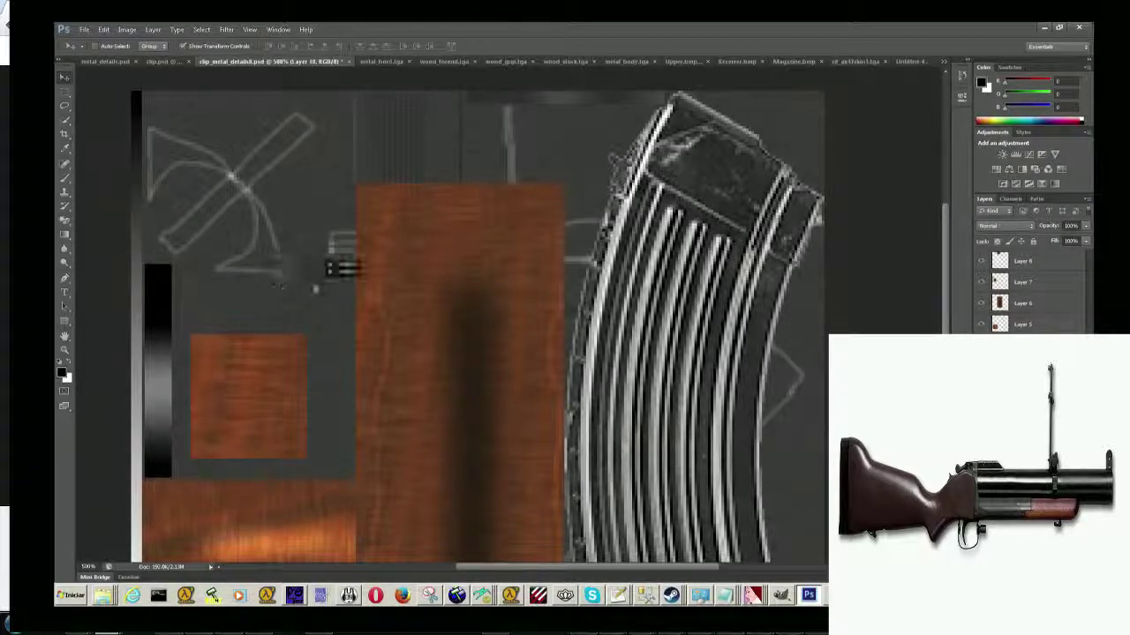
key("ctrl+z")
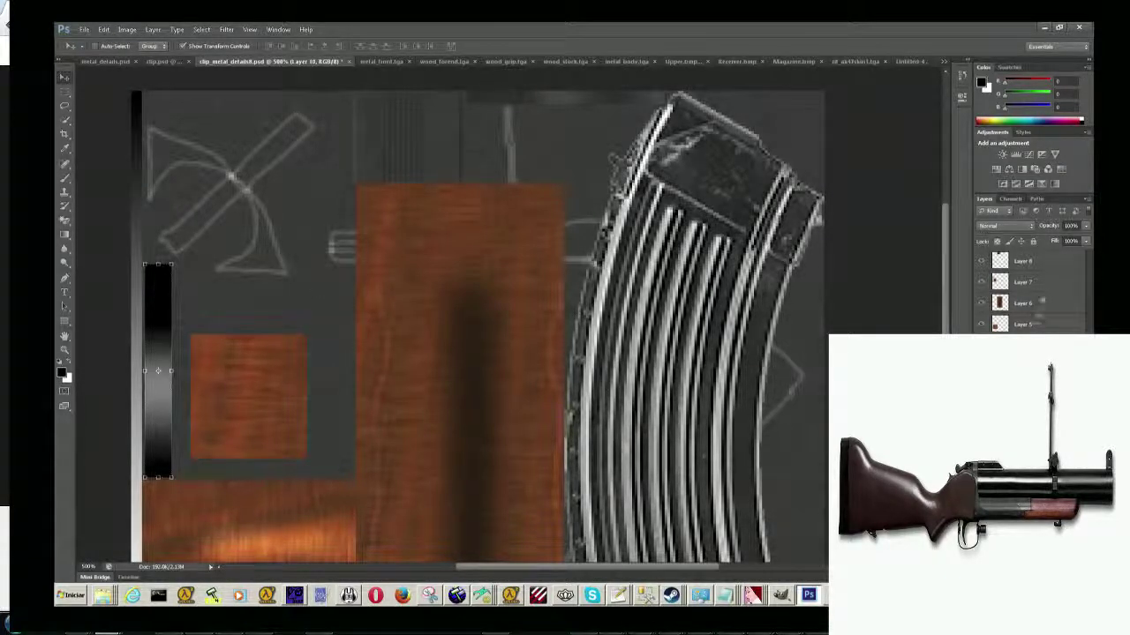
left_click(1021, 283)
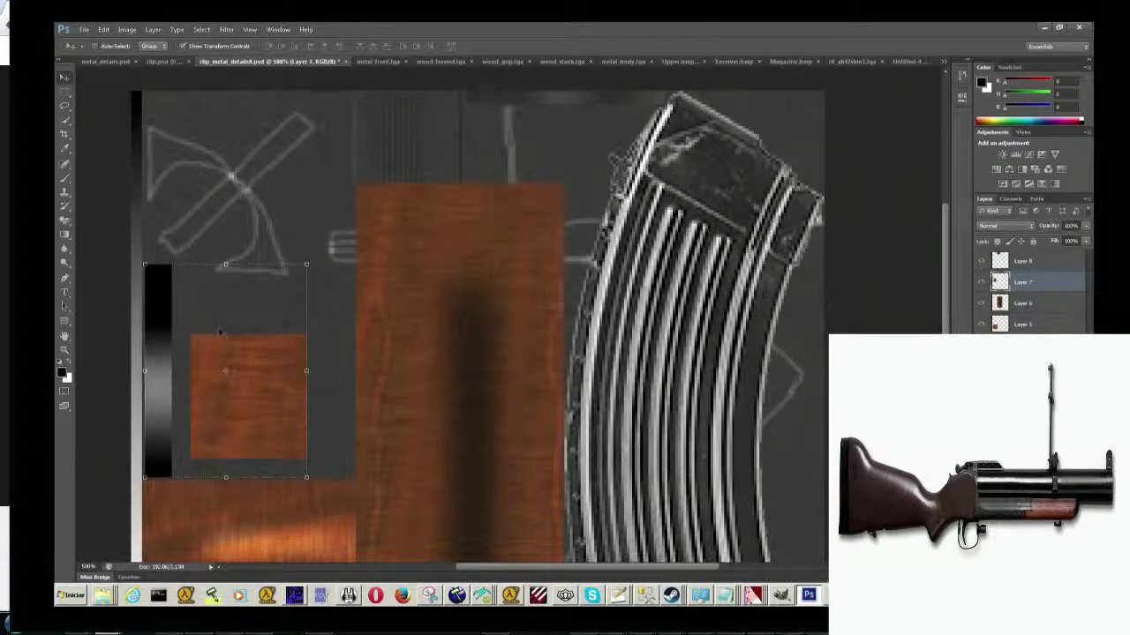
Free-transform Layer 7 and apply the transformation.
key("ctrl+t")
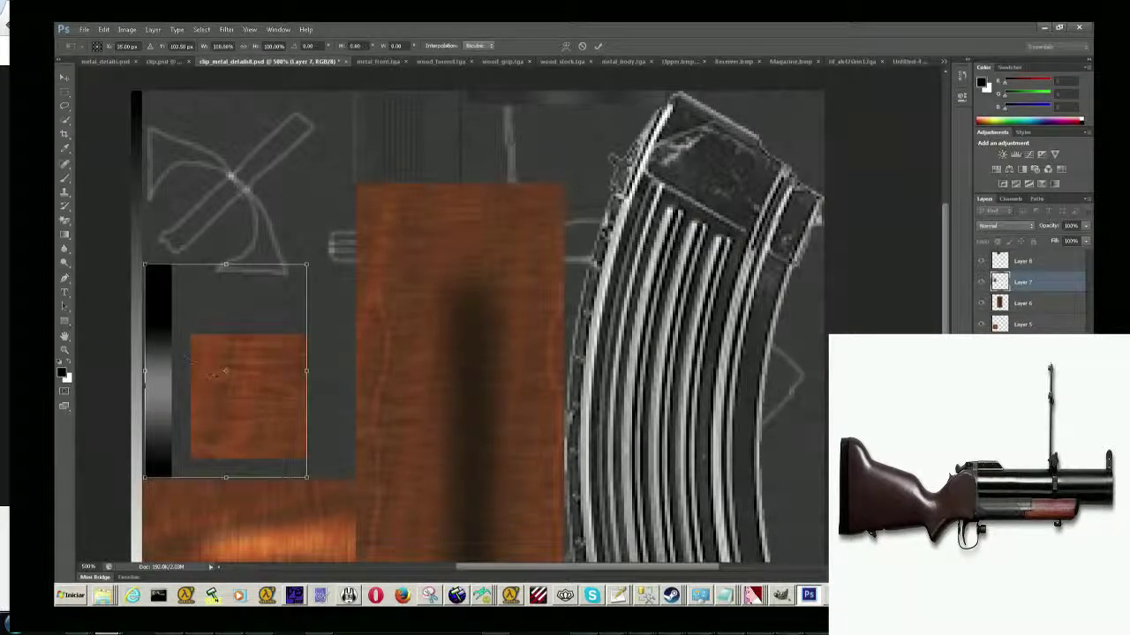
left_click(64, 92)
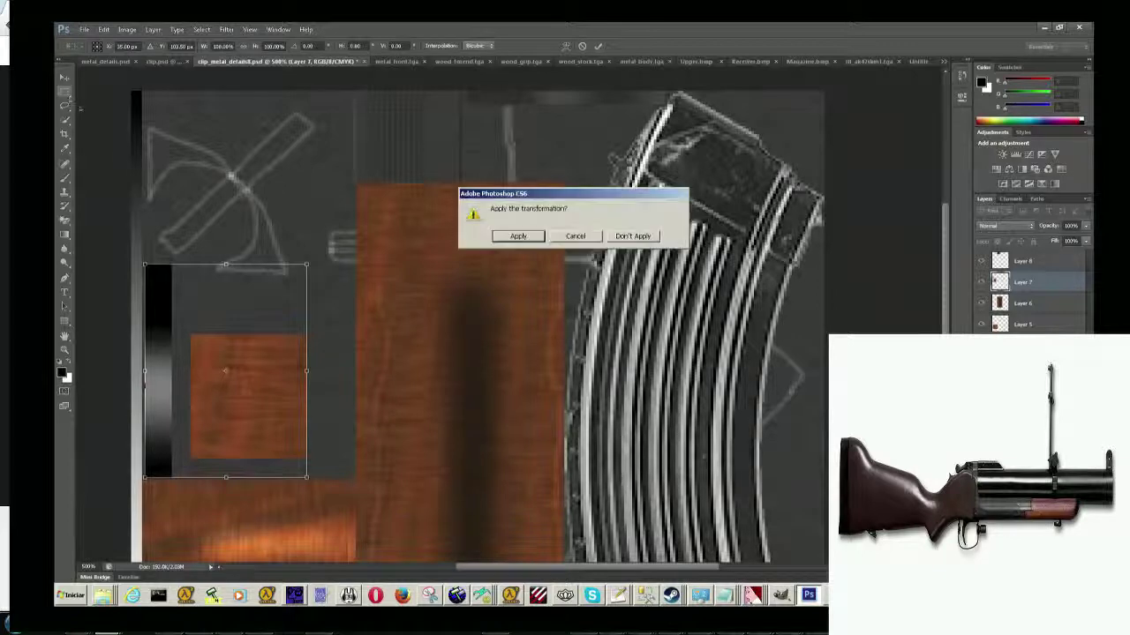
left_click(565, 237)
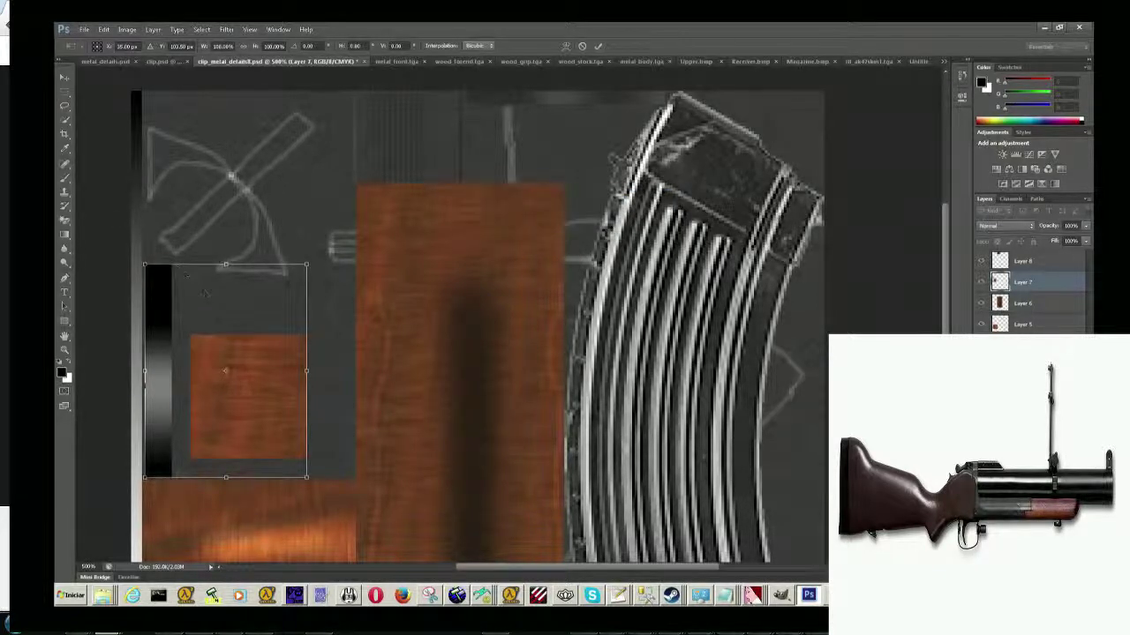
left_click(64, 80)
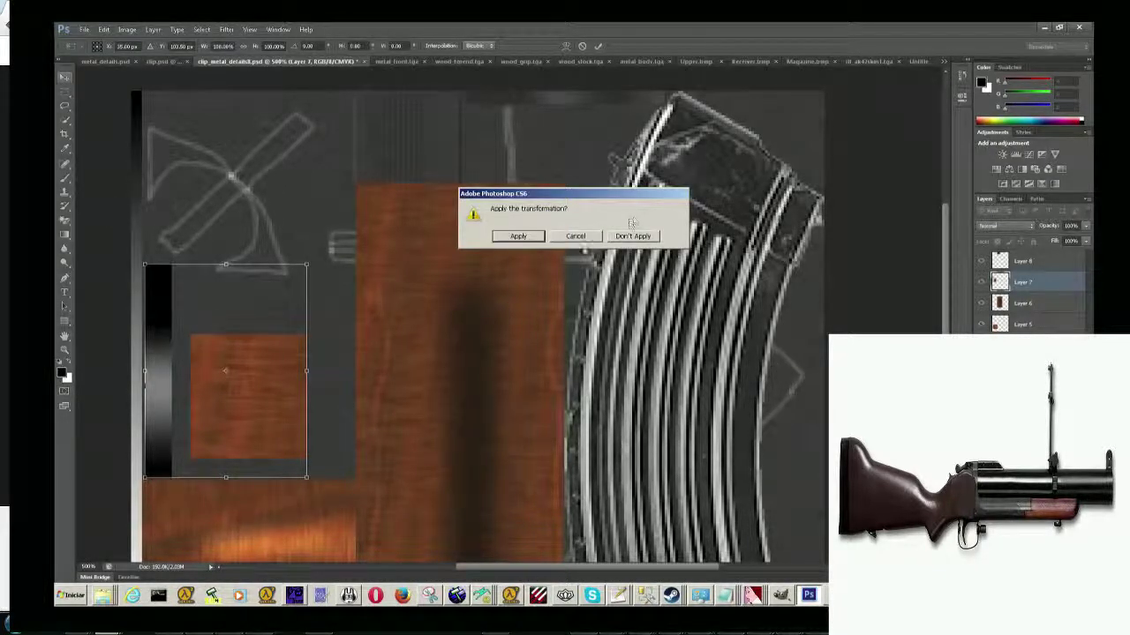
left_click(575, 235)
left_click(64, 92)
left_click(633, 236)
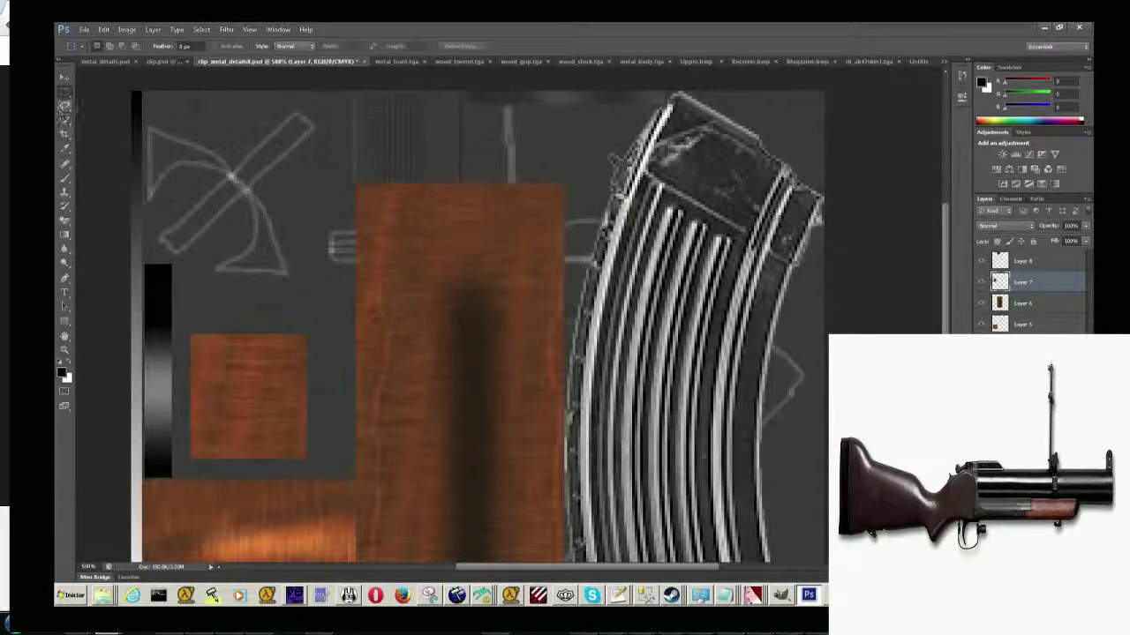
Duplicate the black gradient strip onto a new layer and move the copy right of the wood square.
left_click_drag(146, 261, 171, 479)
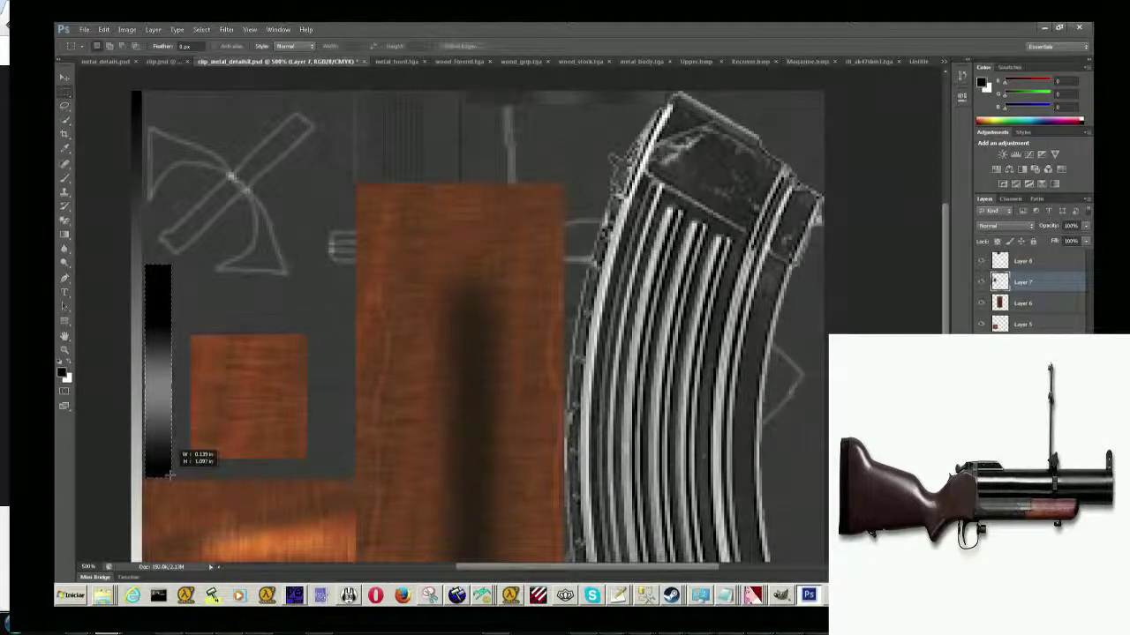
left_click(63, 77)
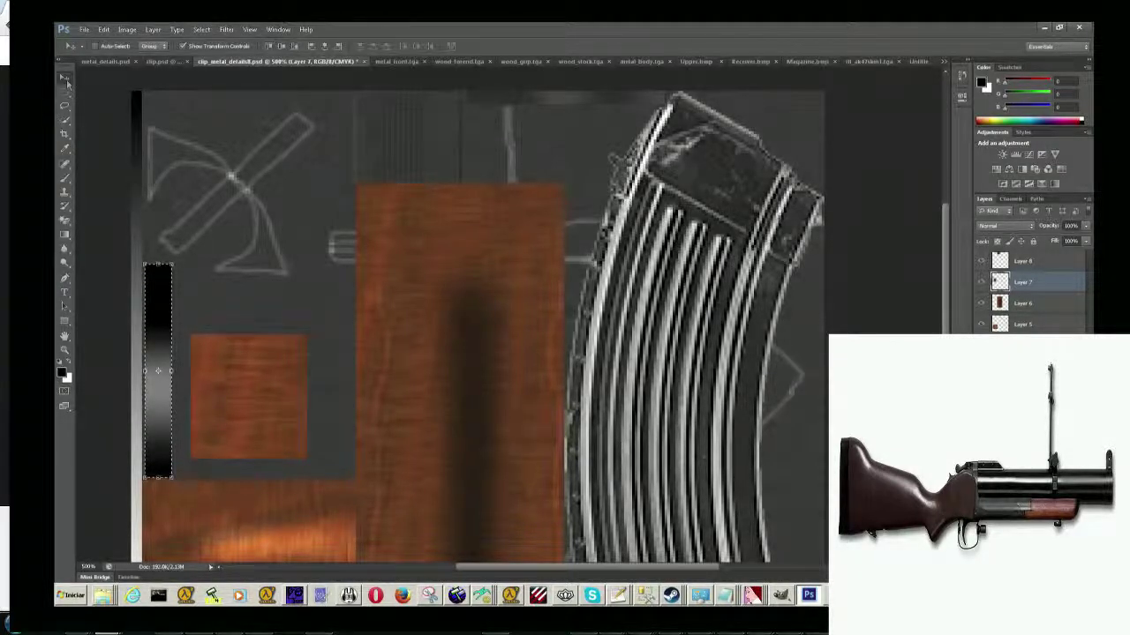
key("ctrl+j")
left_click_drag(158, 327, 333, 331)
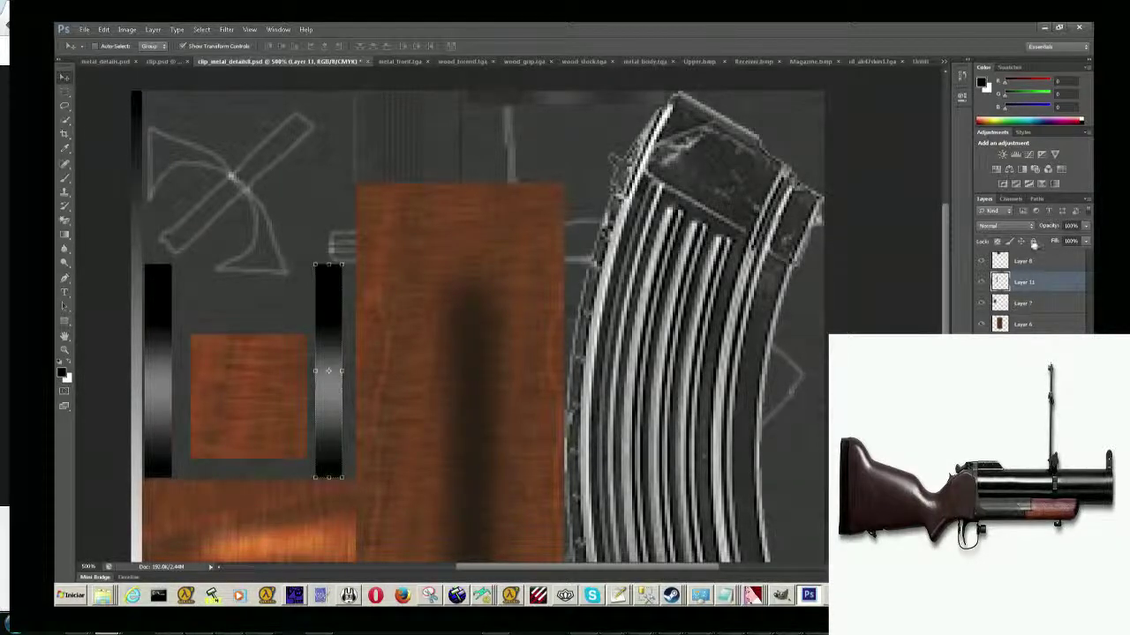
scroll(1033, 265, "up", 1)
left_click(1024, 261)
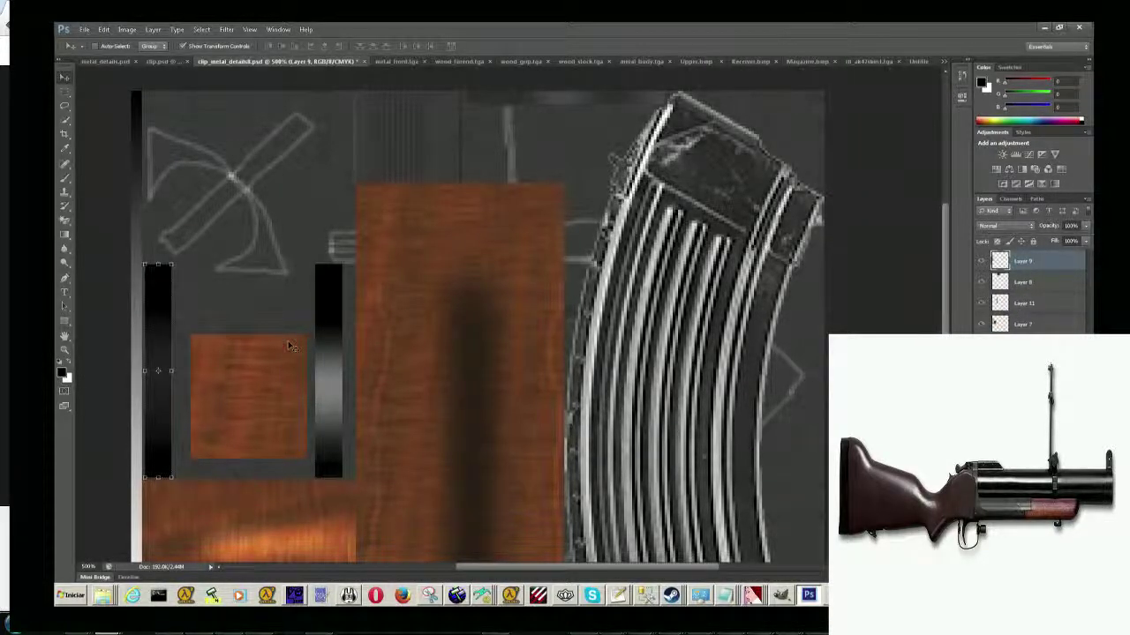
left_click(84, 30)
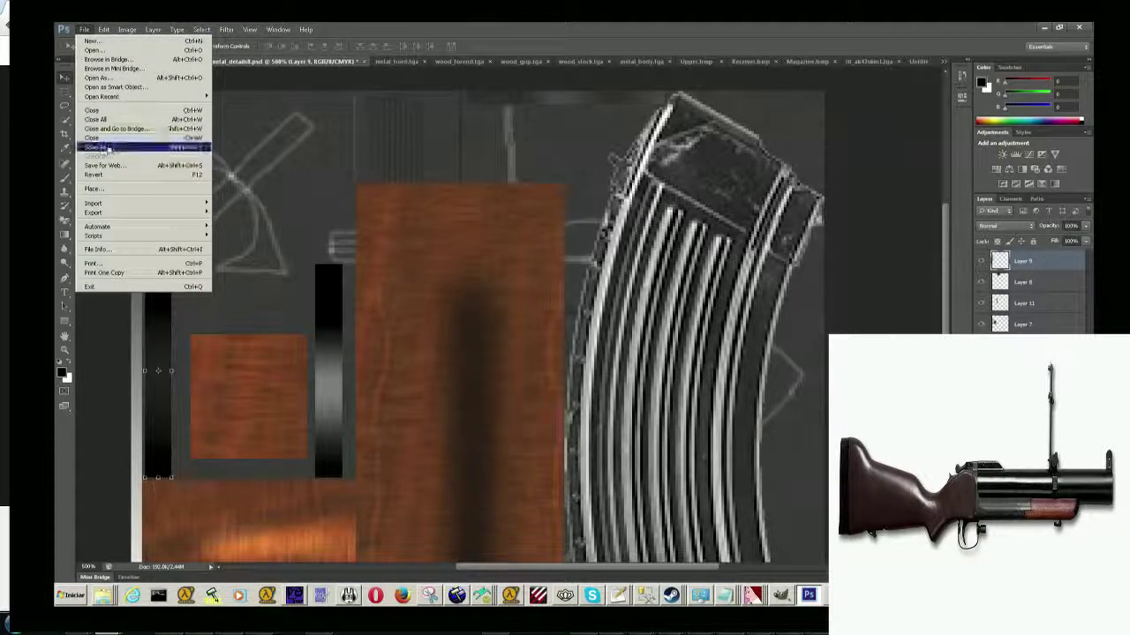
Save the texture as clip_metal_details9.psd with maximum compatibility.
key("ctrl+shift+s")
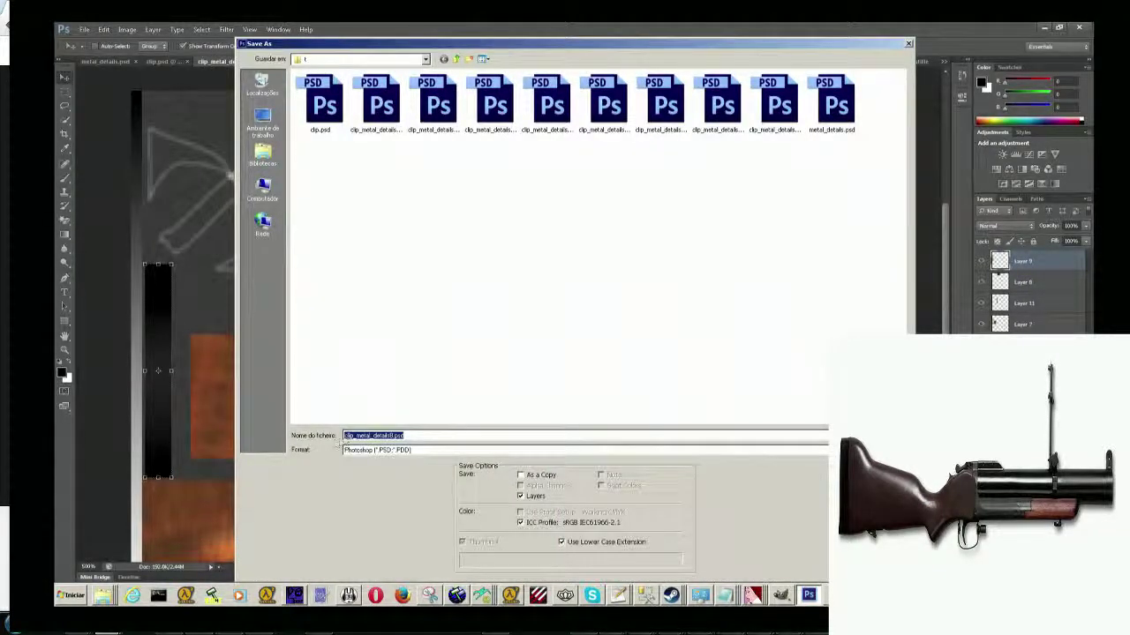
left_click(349, 436)
key("Return")
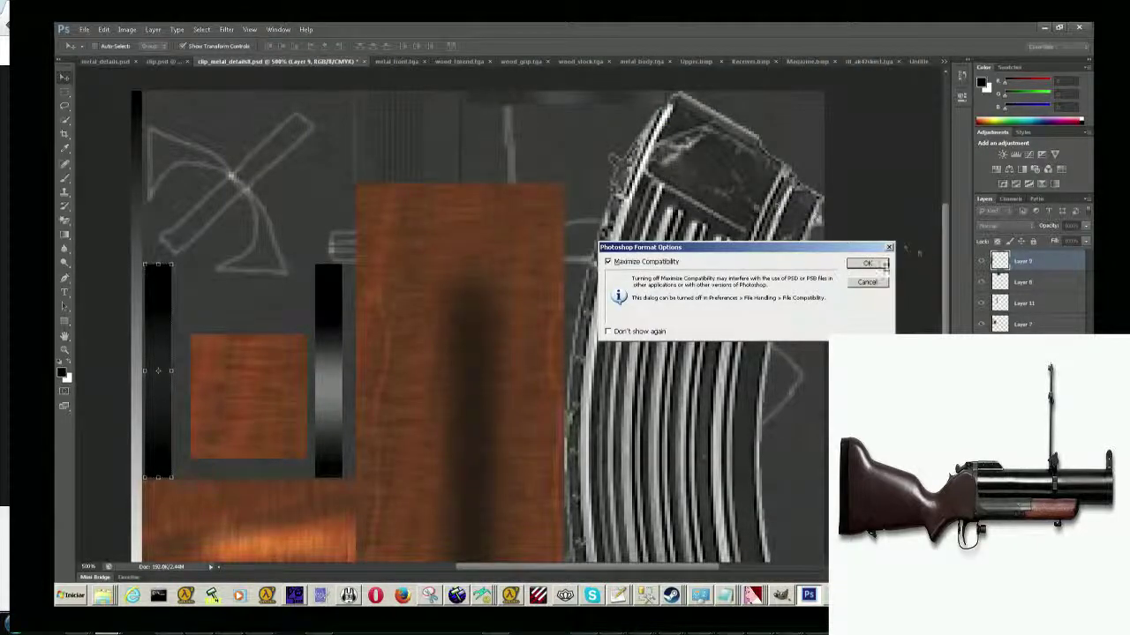
left_click(883, 265)
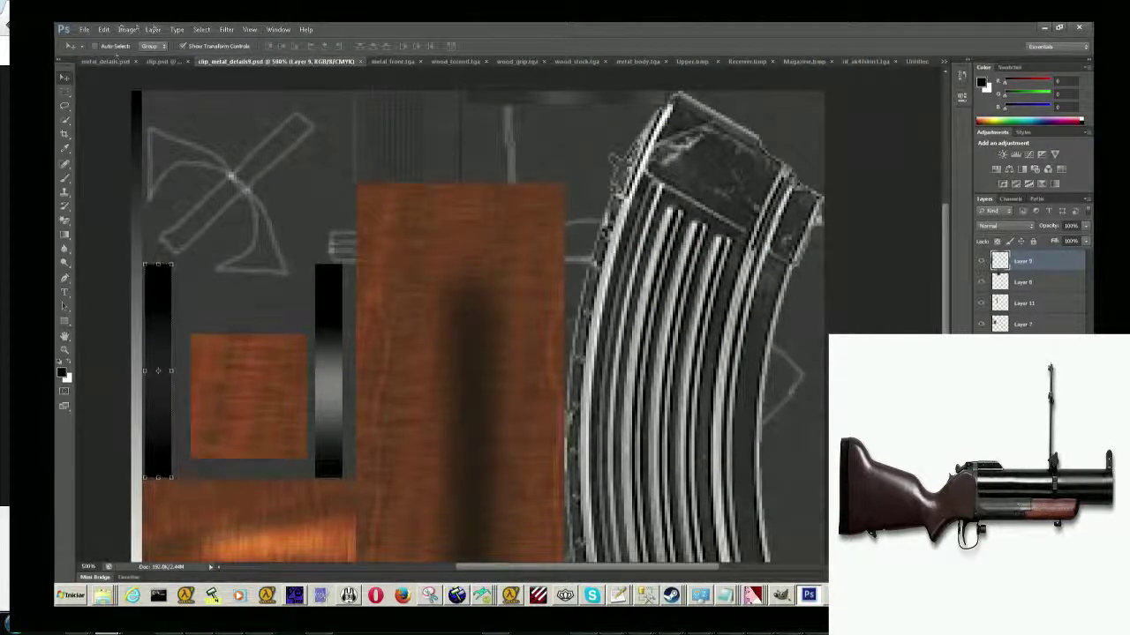
Save a PNG copy of clip_metal_details9 and return to 3ds Max.
left_click(84, 29)
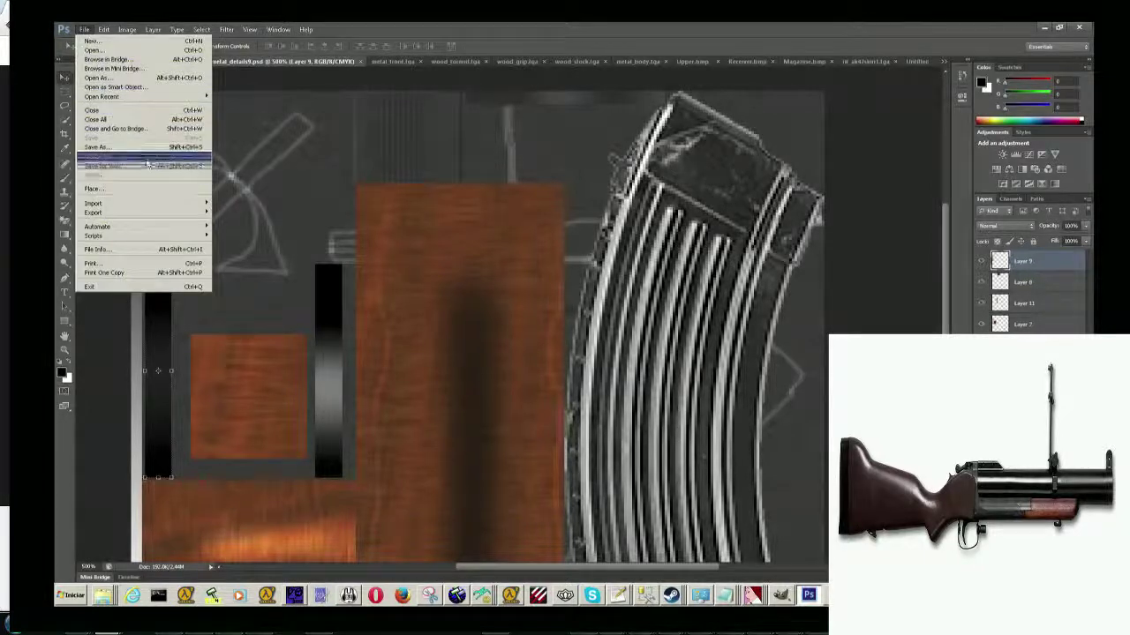
left_click(97, 146)
left_click(375, 451)
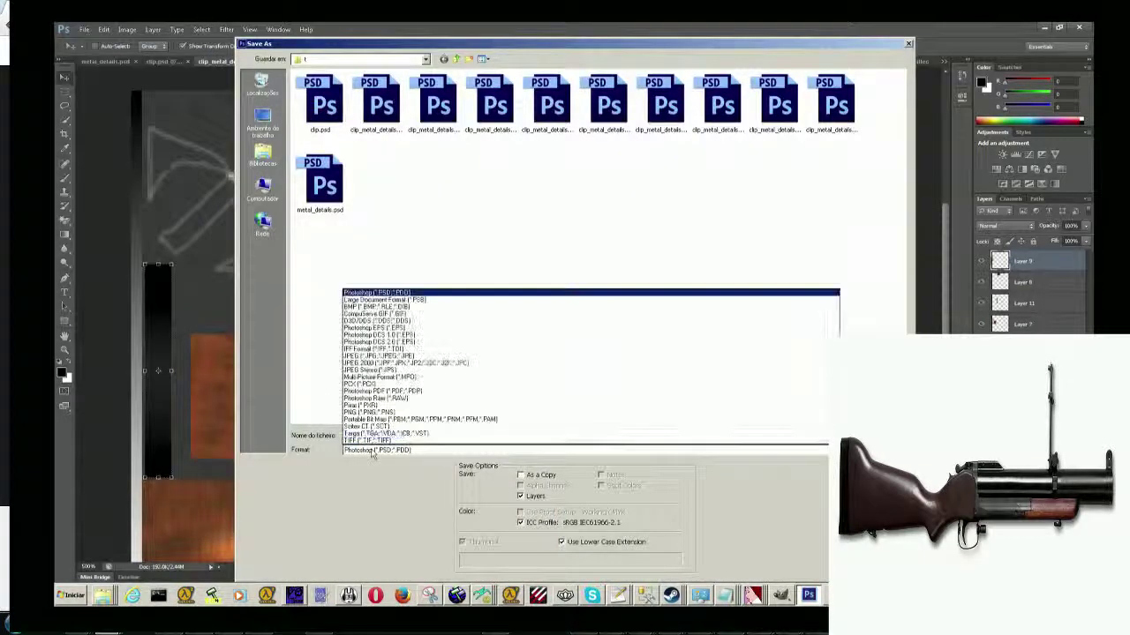
left_click(375, 412)
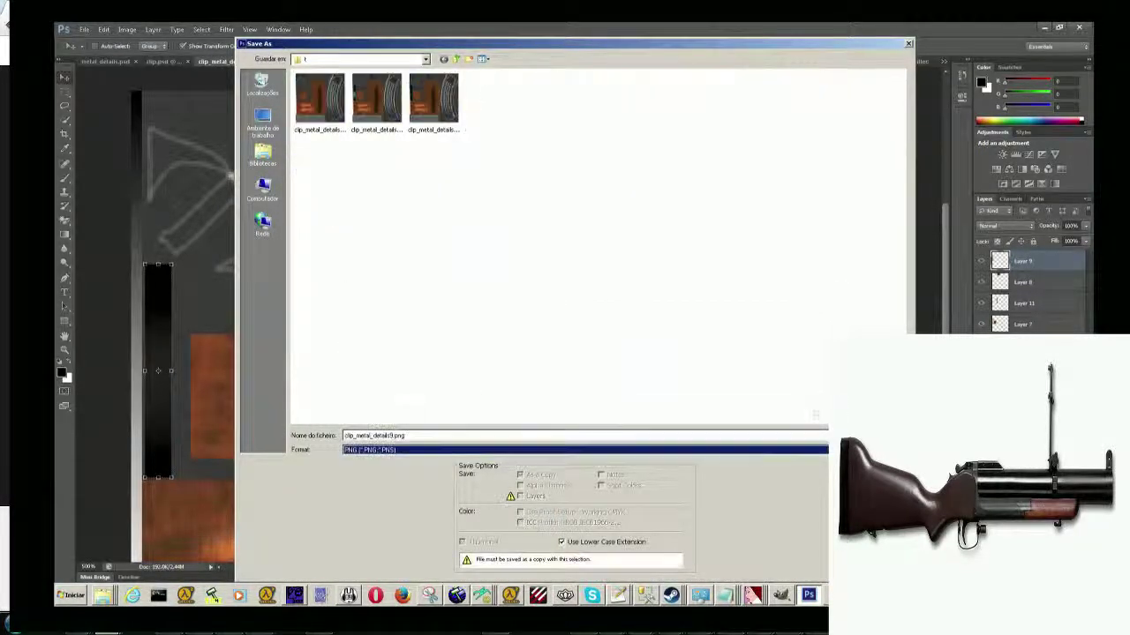
key("Return")
key("Return")
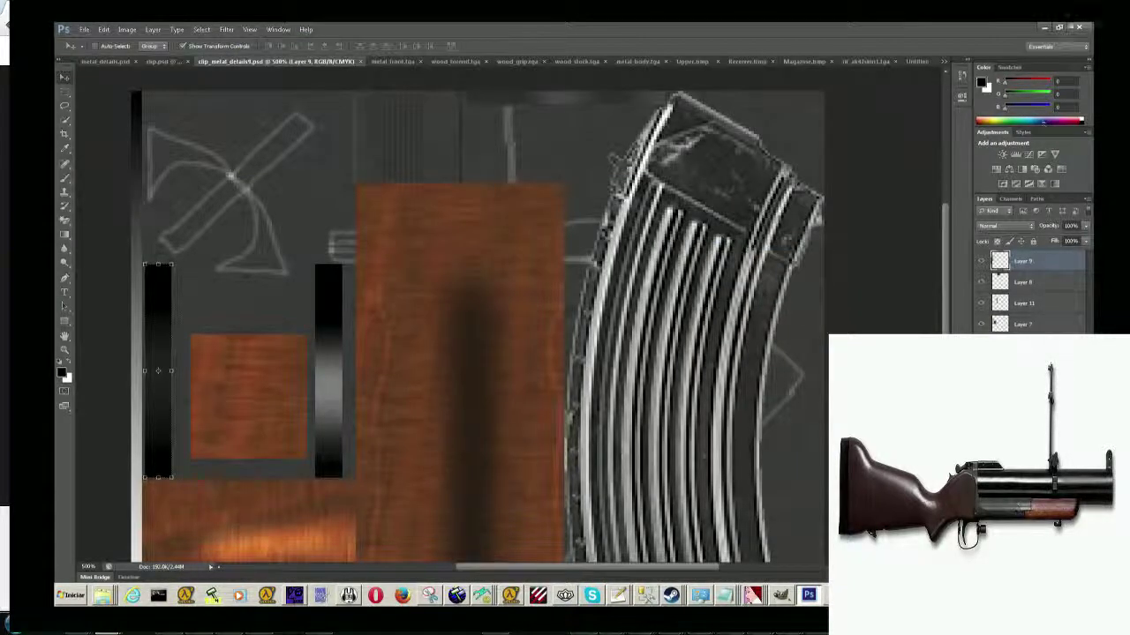
left_click(1044, 27)
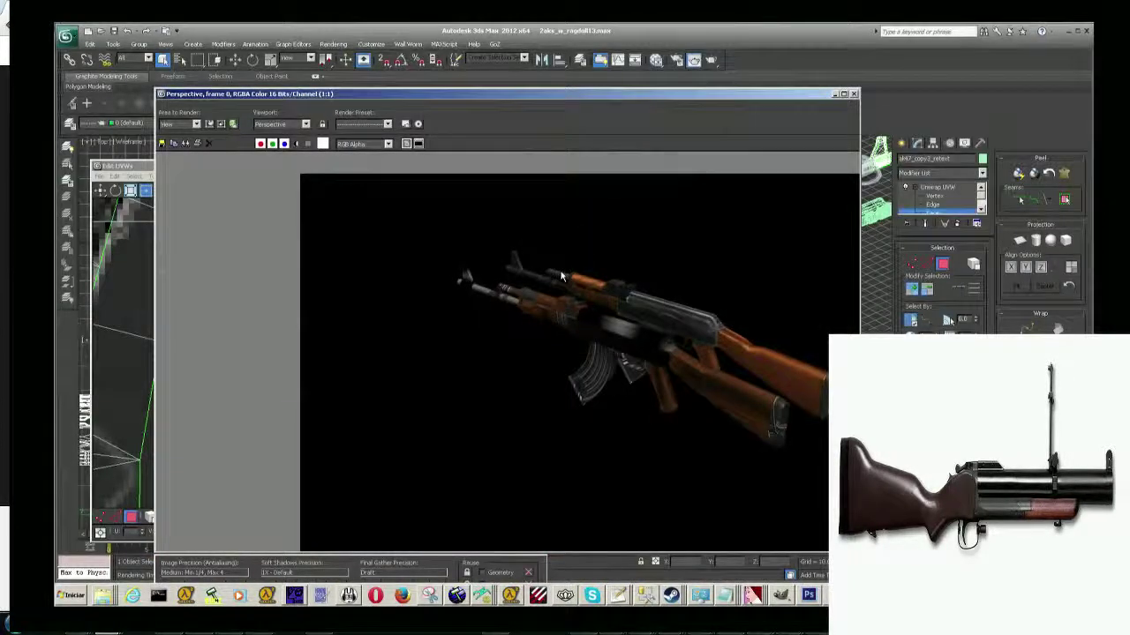
Load clip_metal_details9.png as the bitmap texture in the Edit UVWs editor.
key("alt+Tab")
left_click(853, 93)
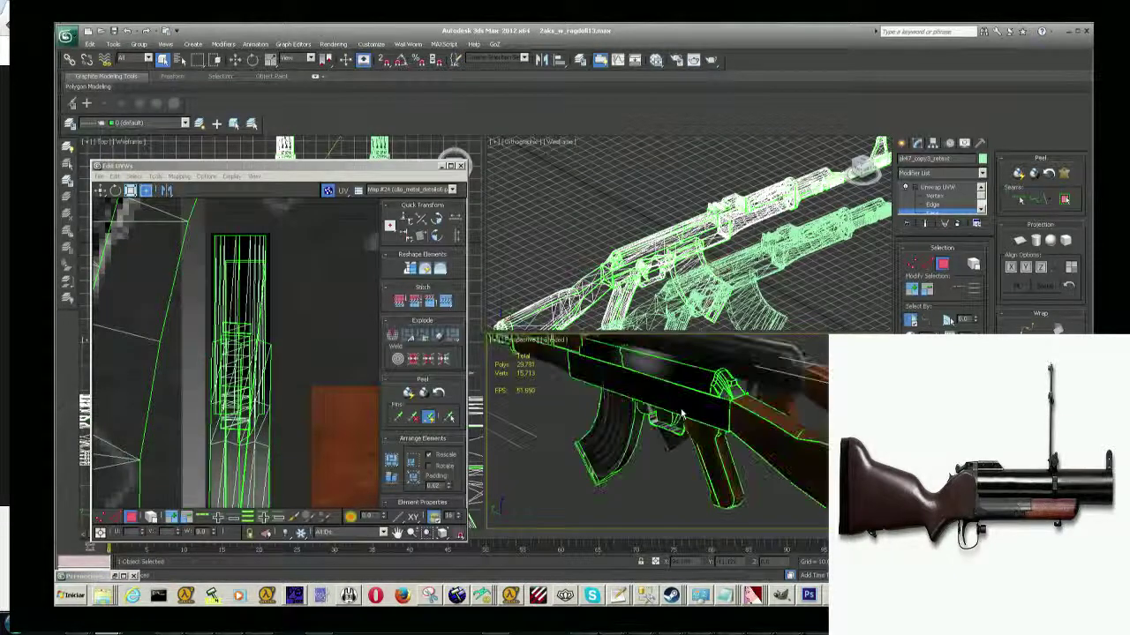
key("alt+Tab")
left_click(441, 189)
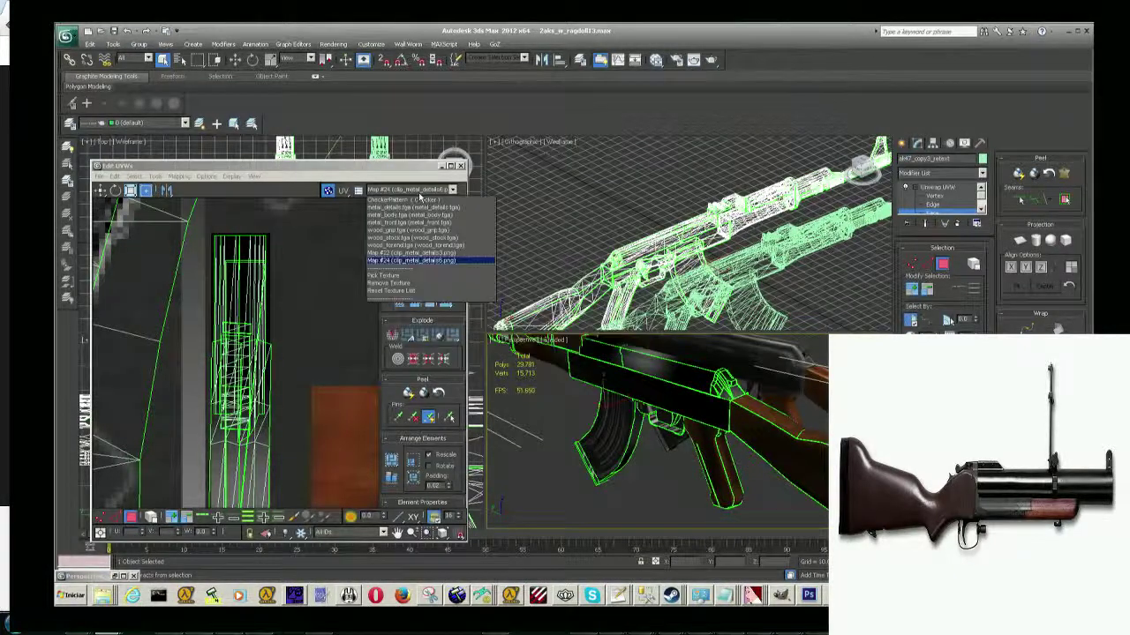
left_click(410, 278)
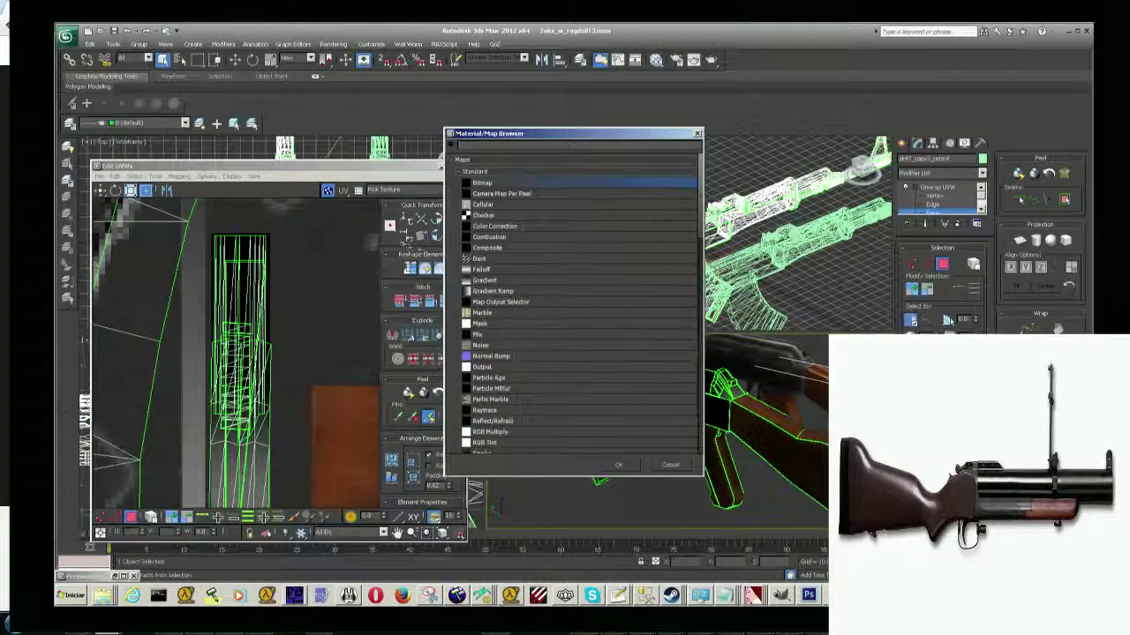
key("Escape")
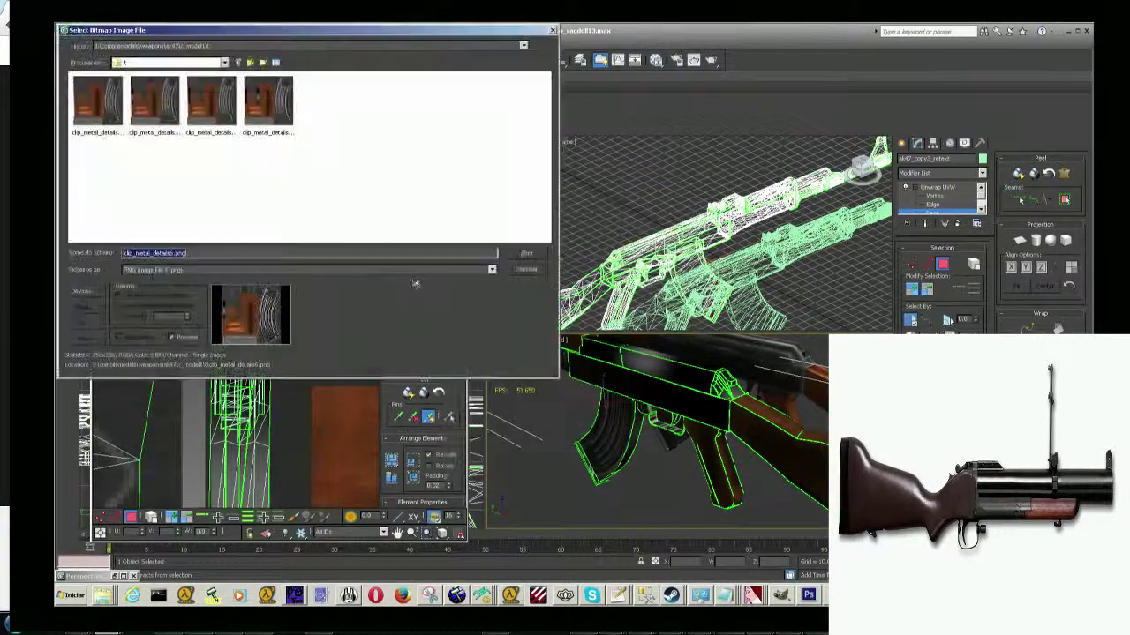
left_click(261, 128)
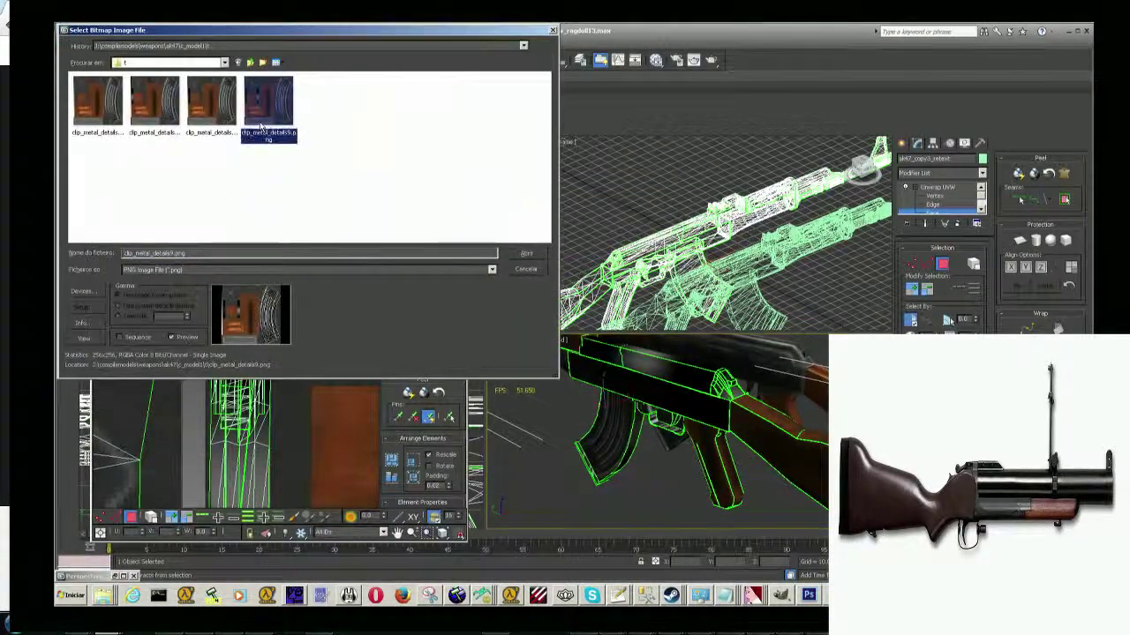
double_click(256, 117)
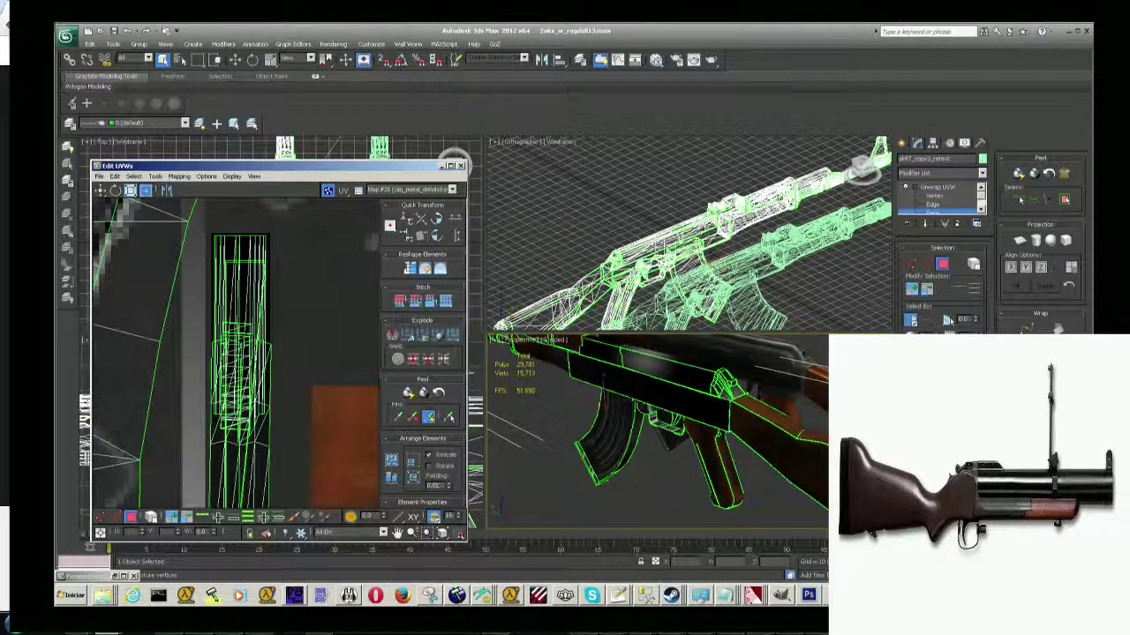
Check the saved clip_metal_details9 files in the texture folder.
right_click(102, 595)
left_click(145, 470)
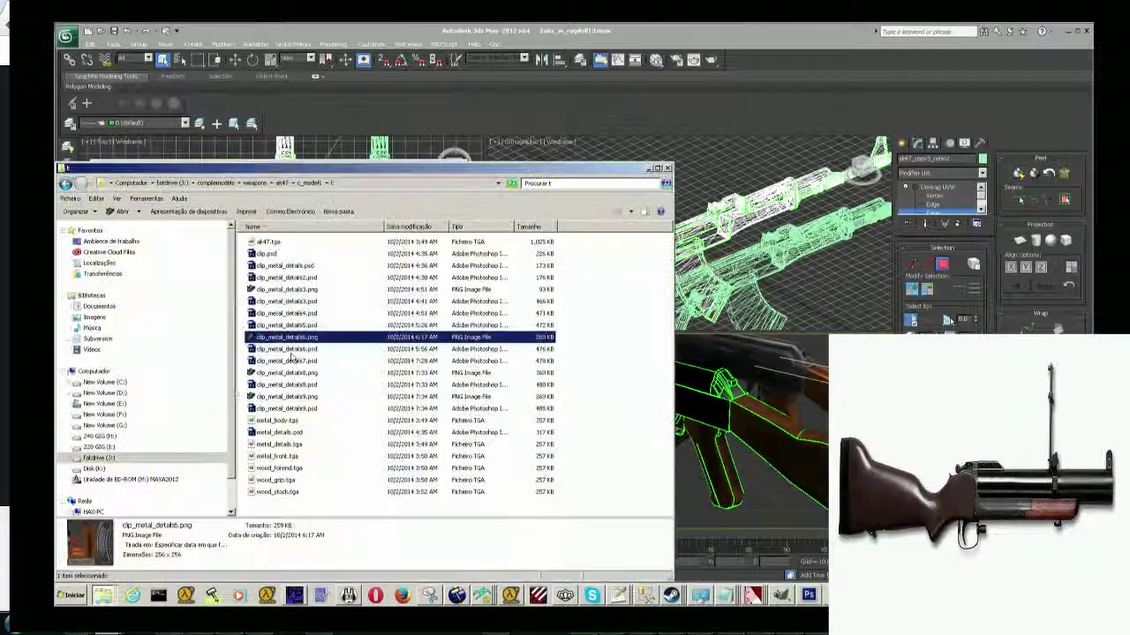
left_click(298, 408)
left_click(299, 398)
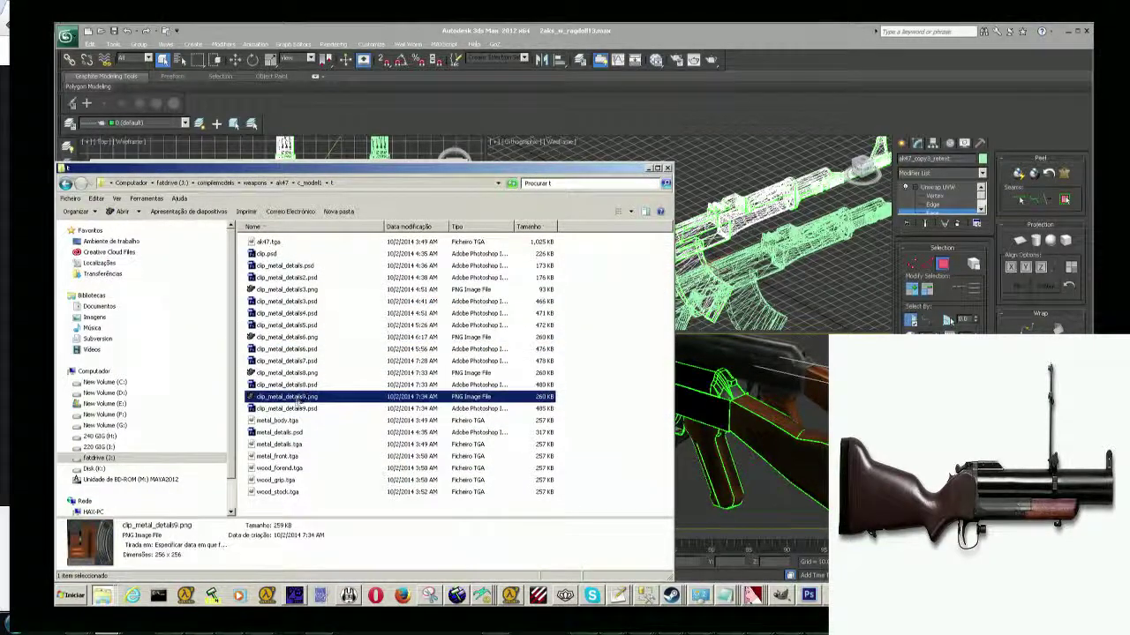
left_click(644, 168)
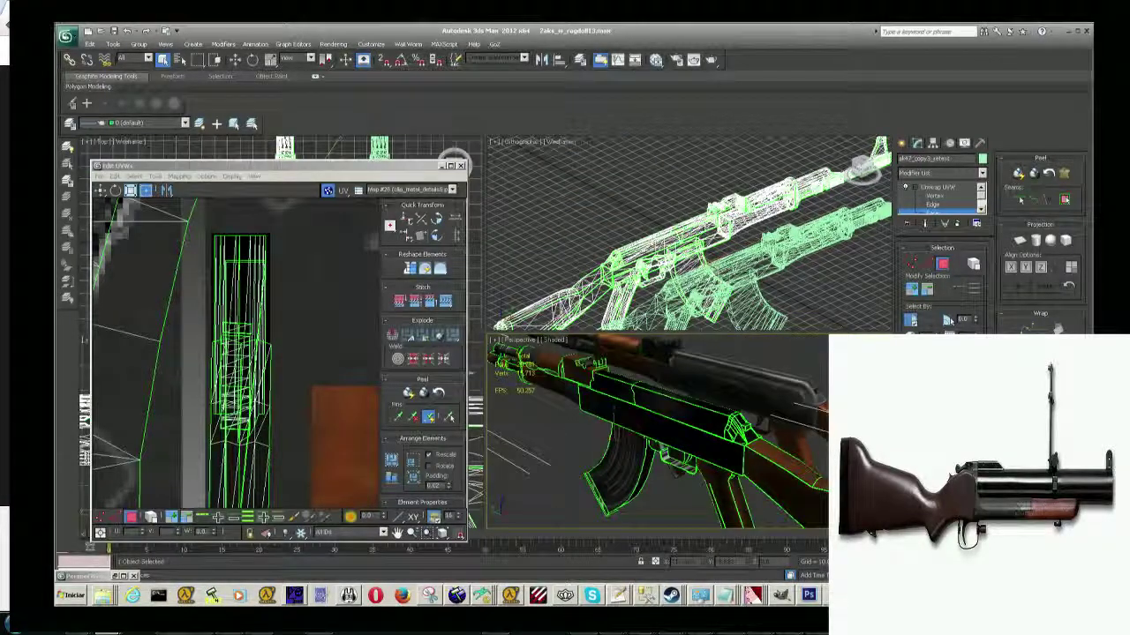
Render the Perspective view of the rifle from a new angle.
mouse_move(669, 399)
middle_mouse_down("alt")
mouse_move(778, 406)
mouse_move(766, 426)
middle_mouse_up("alt")
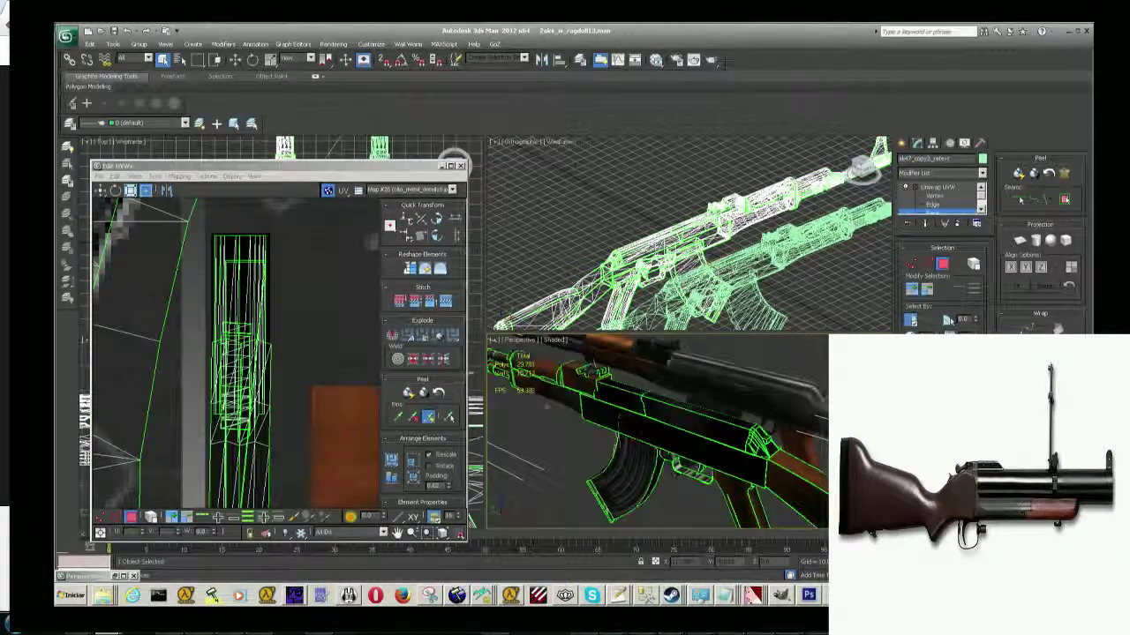
middle_click_drag(551, 403, 603, 407, "alt")
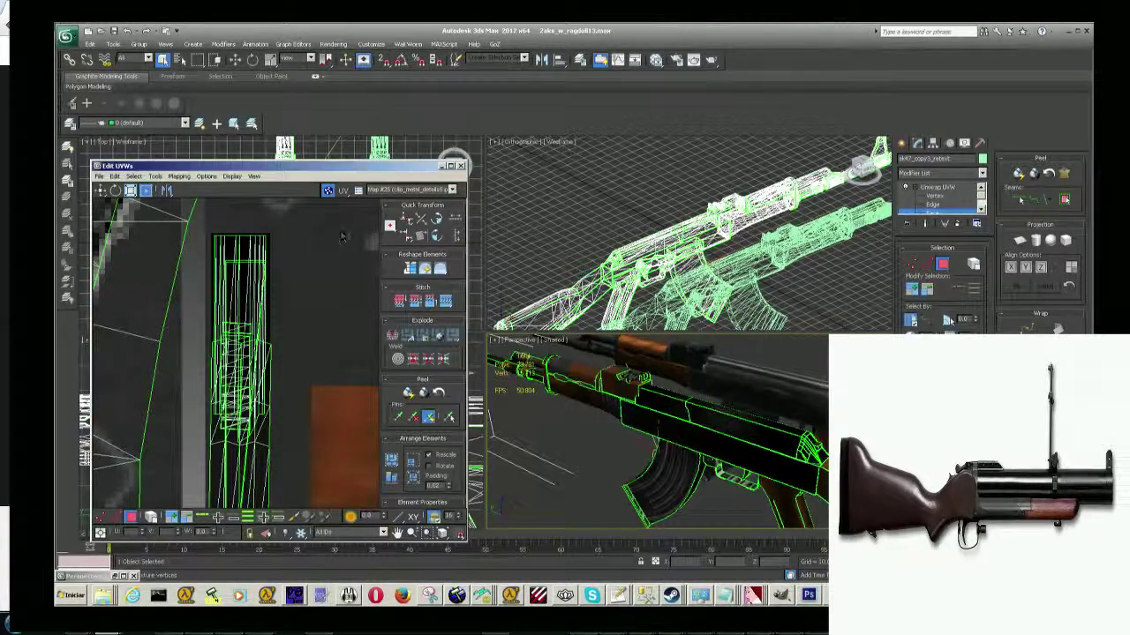
left_click(332, 44)
left_click(346, 57)
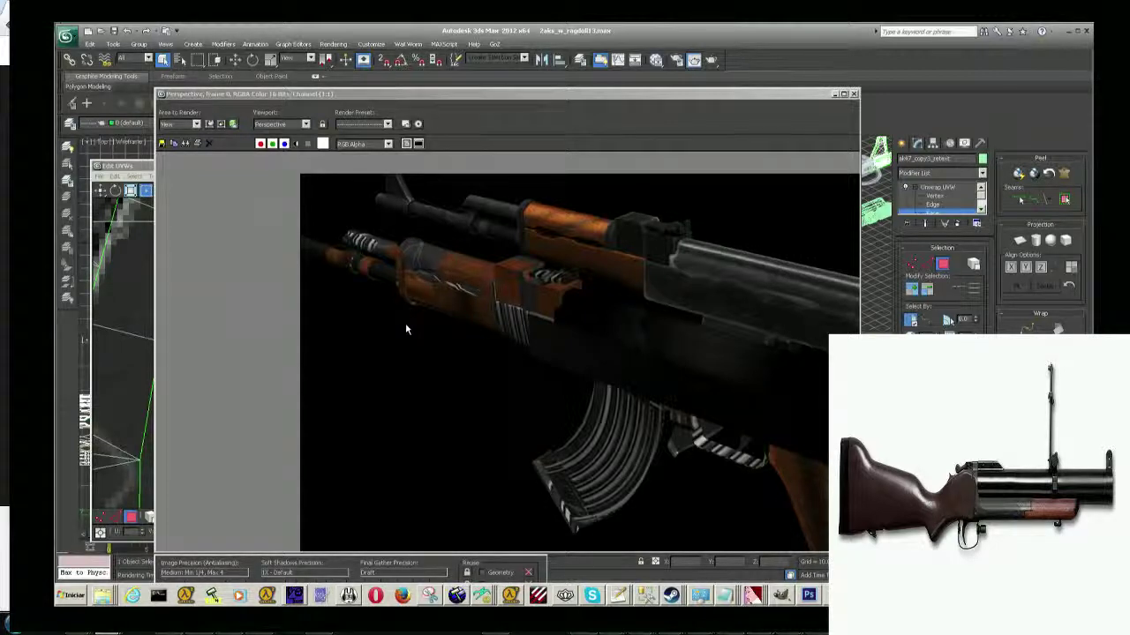
Close the render and orbit around the rifle to inspect the updated metal texture.
left_click(832, 94)
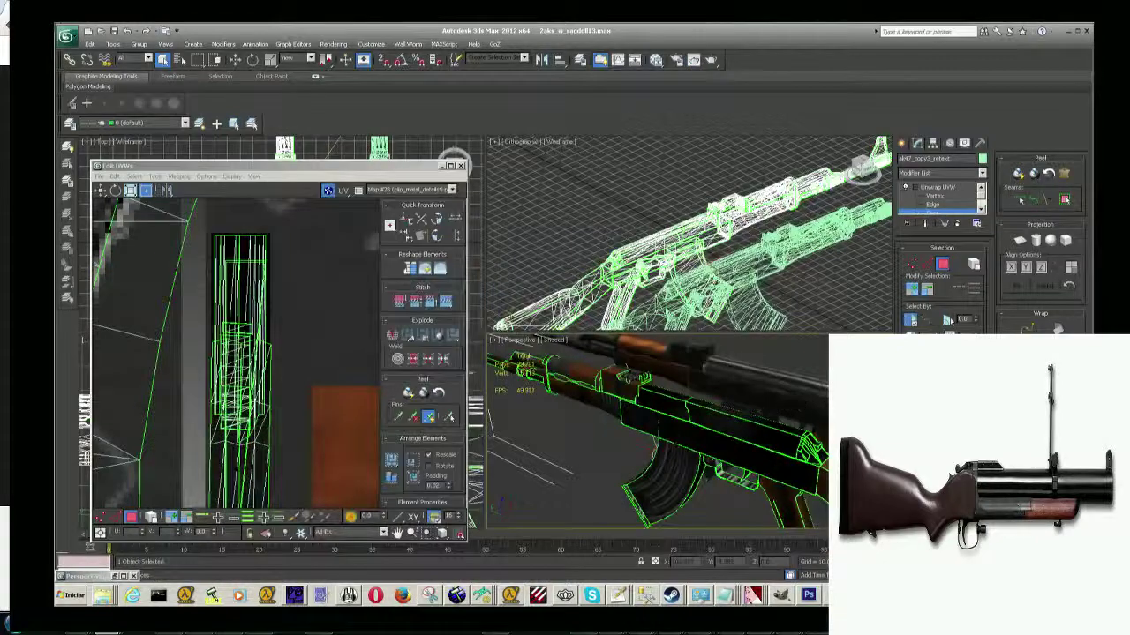
mouse_move(658, 432)
middle_mouse_down("alt")
mouse_move(788, 510)
mouse_move(671, 441)
mouse_move(675, 510)
mouse_move(635, 476)
middle_mouse_up("alt")
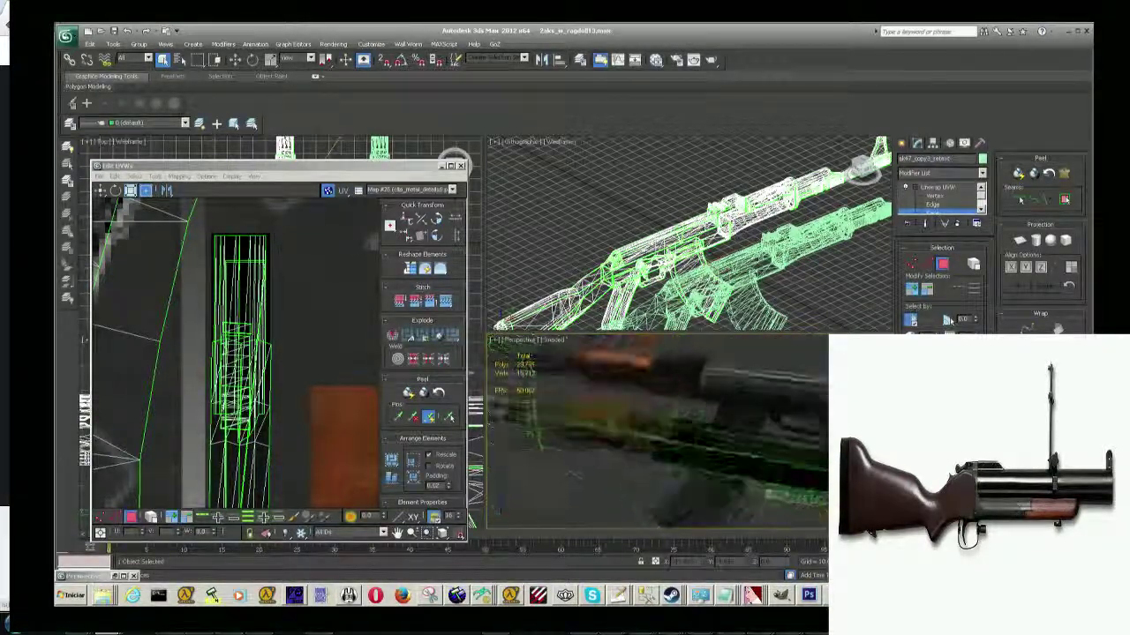
mouse_move(492, 505)
middle_mouse_down("alt")
mouse_move(784, 421)
mouse_move(745, 422)
mouse_move(720, 406)
mouse_move(497, 505)
mouse_move(507, 505)
middle_mouse_up("alt")
middle_click_drag(673, 402, 660, 422, "alt")
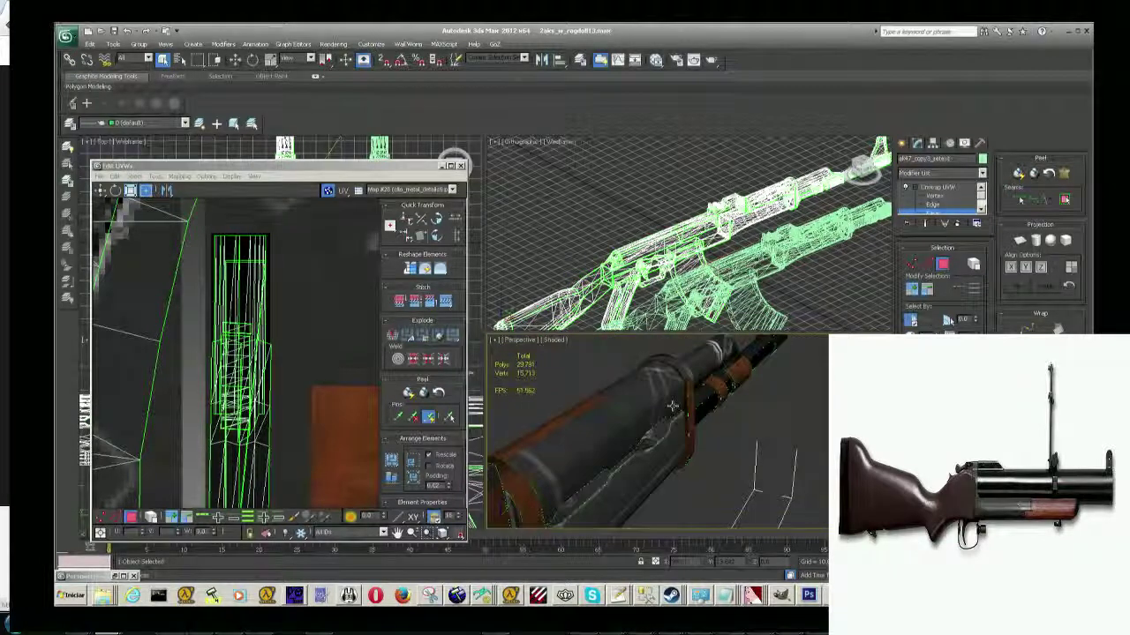
scroll(712, 412, "down", 5)
scroll(711, 412, "up", 5)
scroll(710, 410, "down", 5)
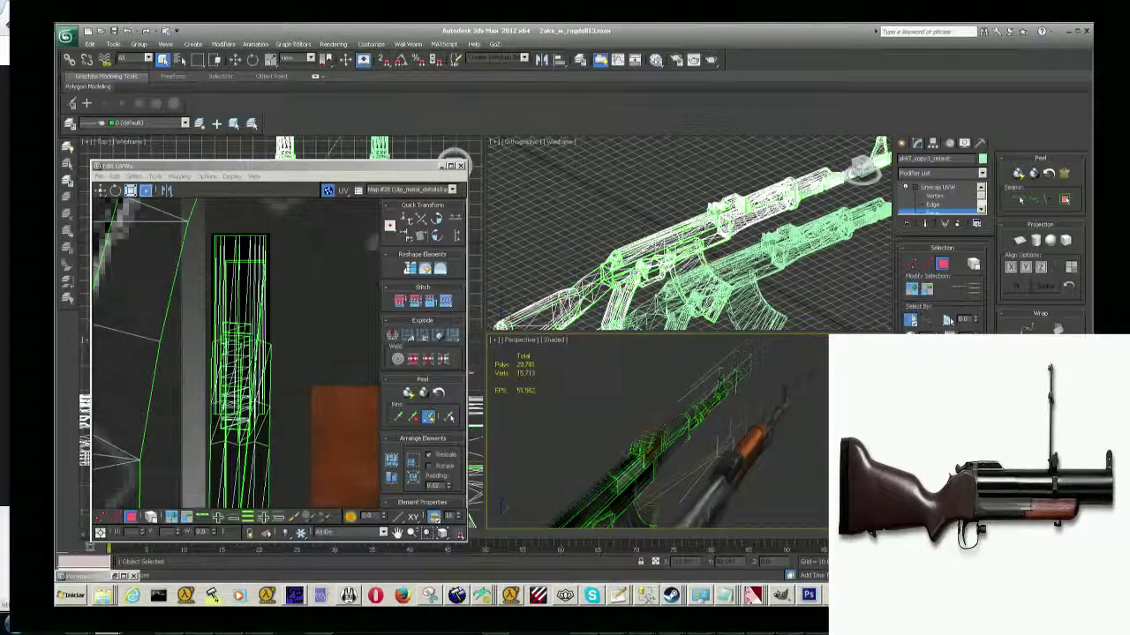
middle_click_drag(503, 509, 499, 510, "alt")
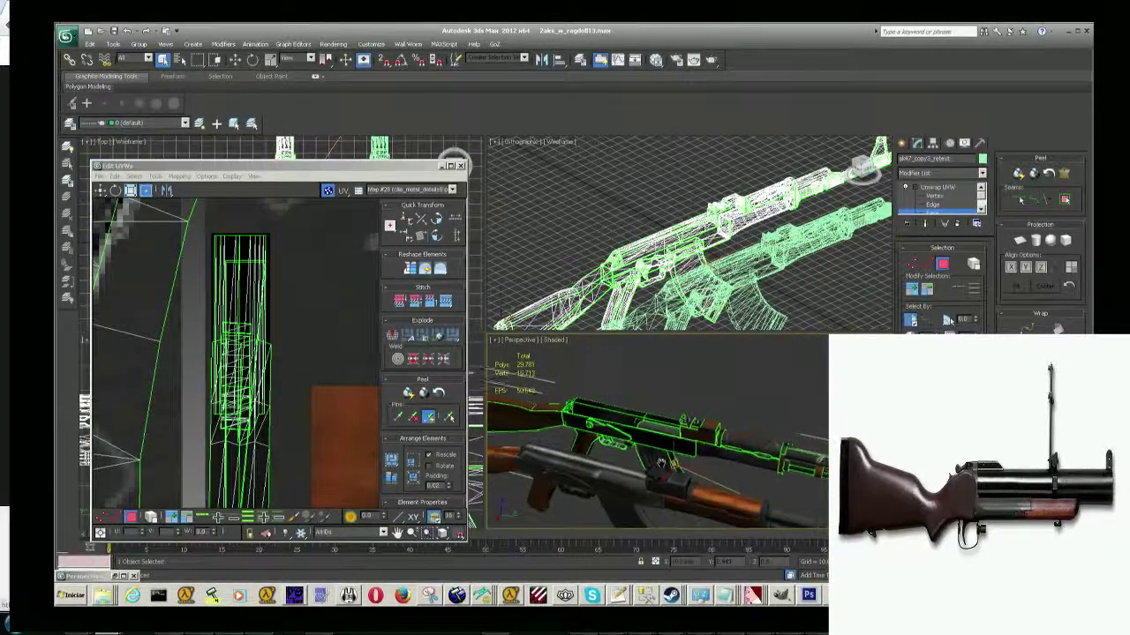
scroll(674, 453, "up", 5)
scroll(672, 448, "down", 4)
scroll(672, 448, "up", 5)
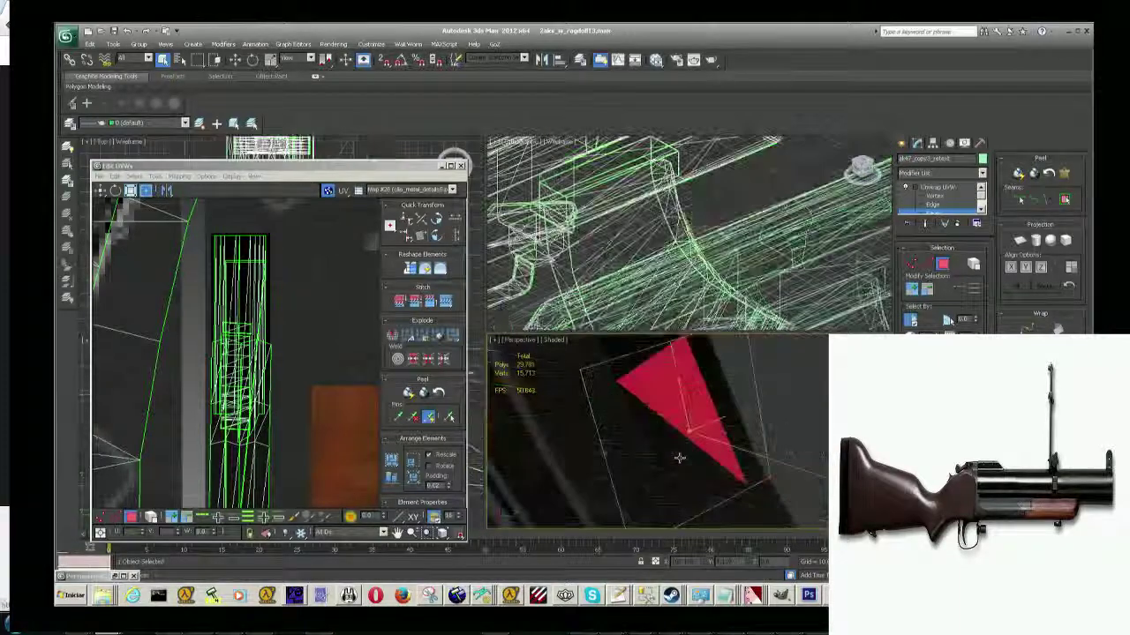
scroll(673, 452, "down", 3)
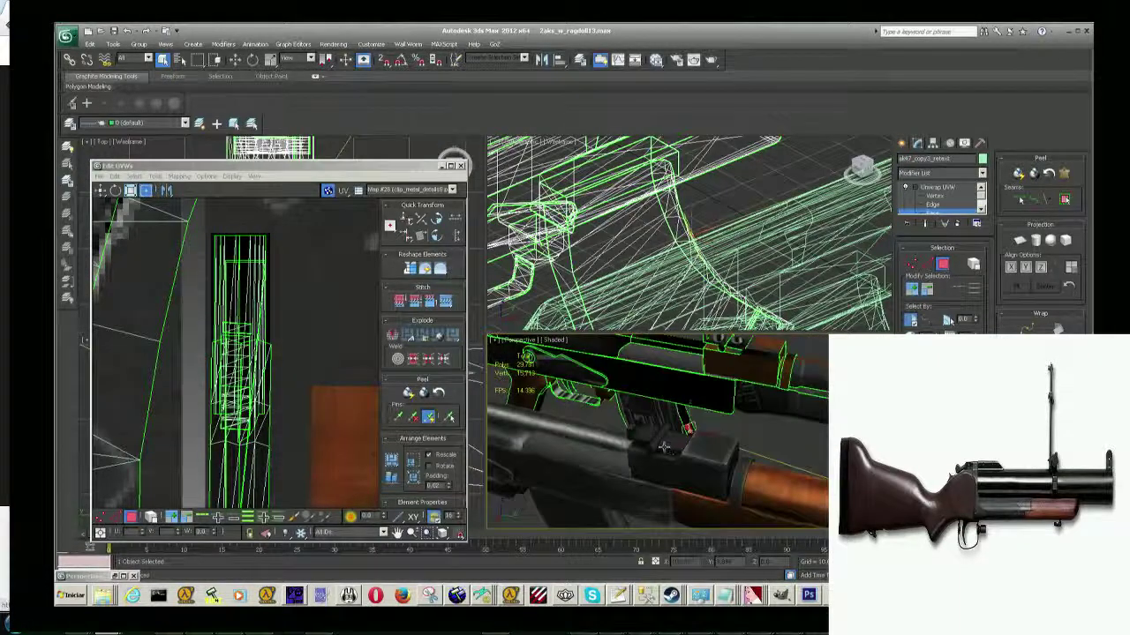
Zoom onto the receiver and select the top face of the rear-sight block.
middle_click_drag(672, 455, 701, 475, "alt")
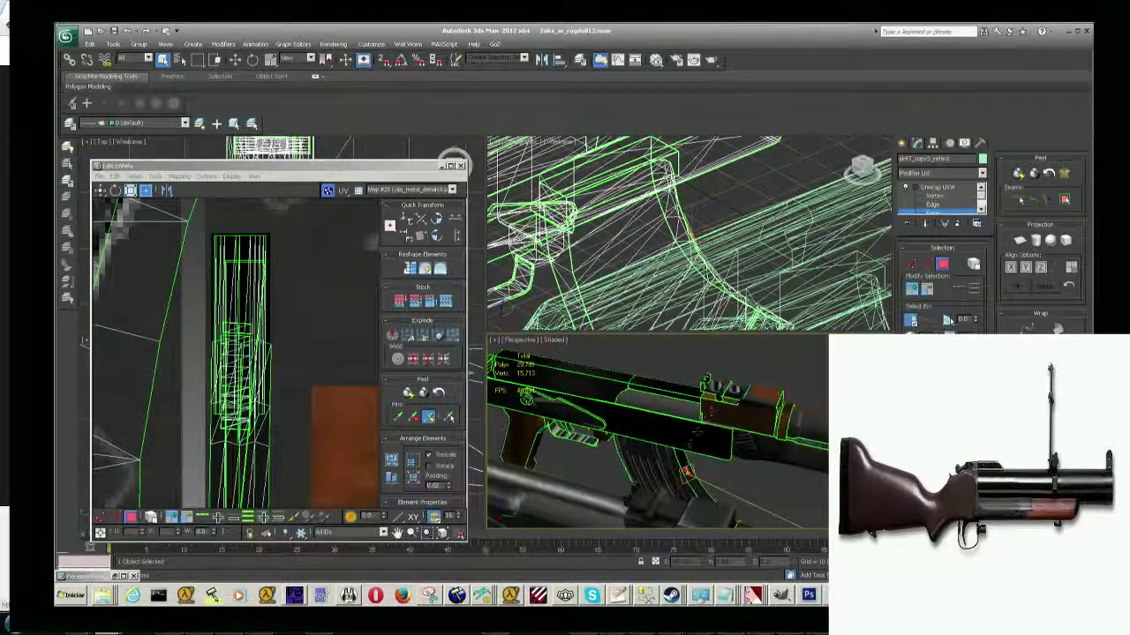
scroll(694, 434, "up", 2)
scroll(694, 433, "up", 2)
scroll(694, 432, "up", 2)
scroll(693, 430, "up", 1)
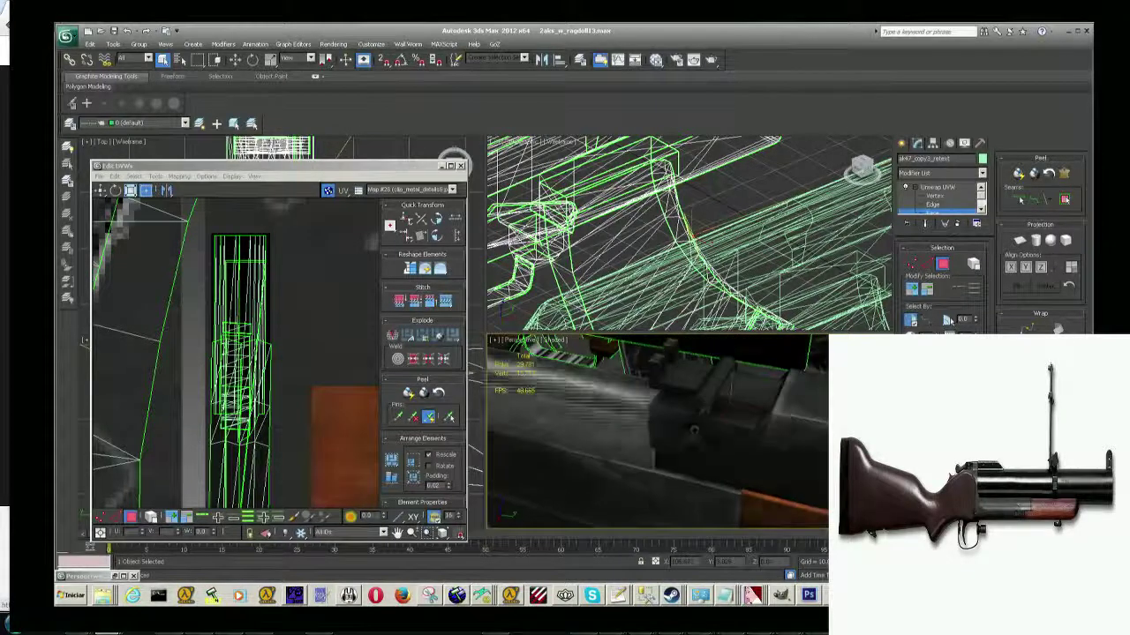
middle_click_drag(694, 431, 680, 473, "alt")
mouse_move(739, 435)
middle_mouse_down("alt")
mouse_move(726, 393)
mouse_move(729, 443)
middle_mouse_up("alt")
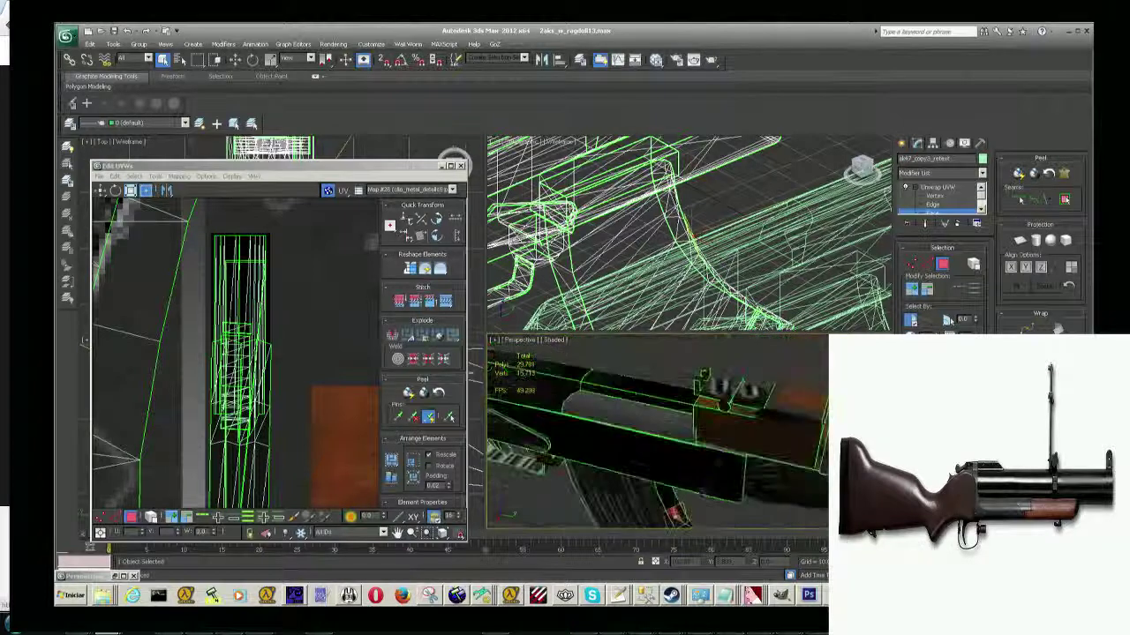
scroll(728, 443, "down", 2)
left_click(765, 441)
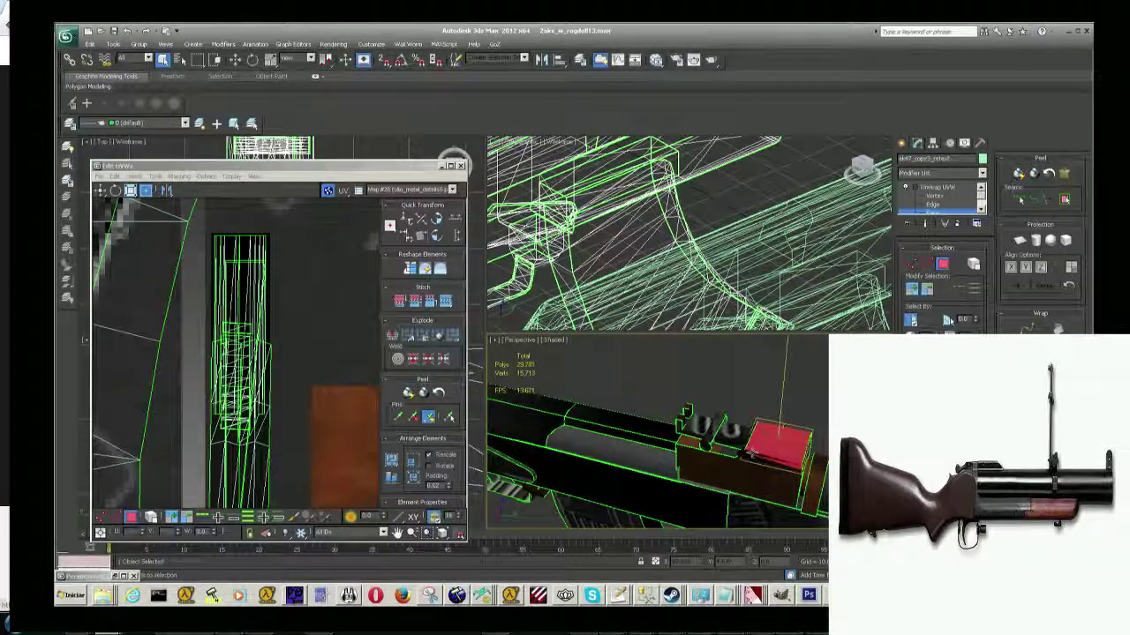
Add the adjacent strip polygon to the rear-sight top selection and check it from several angles.
key("z")
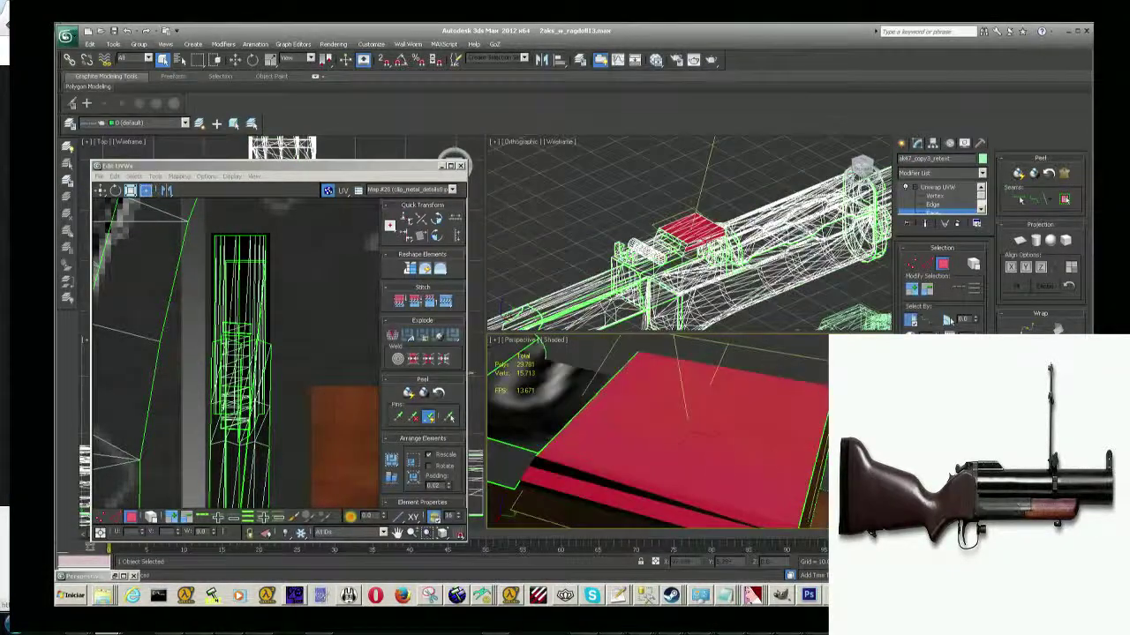
scroll(715, 446, "up", 3)
left_click(628, 392)
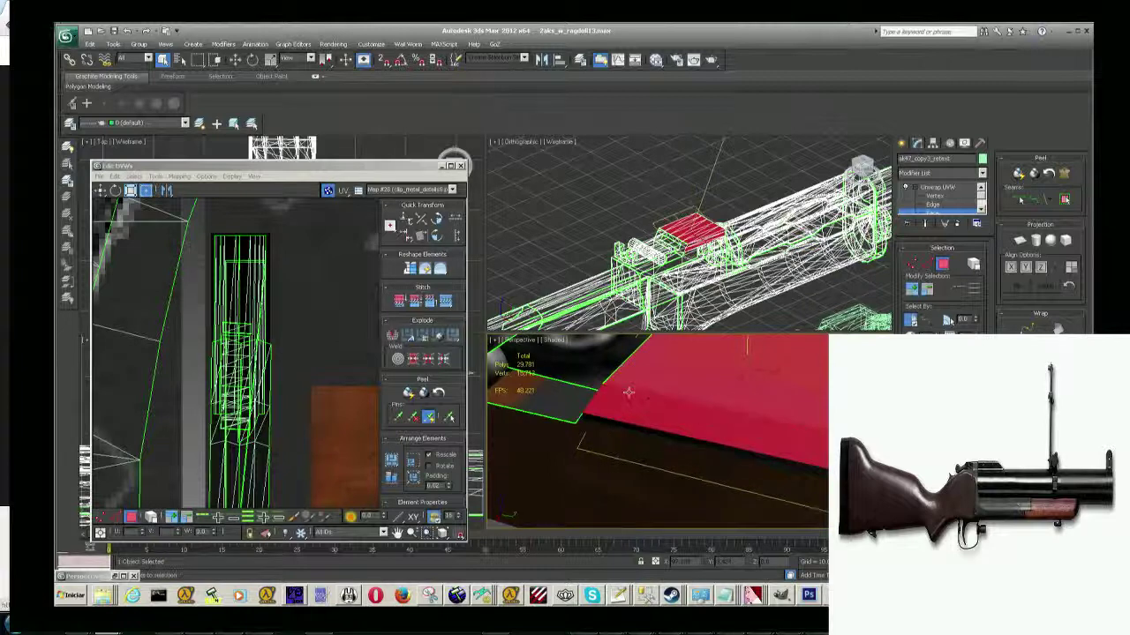
mouse_move(609, 411)
middle_mouse_down("alt")
mouse_move(668, 441)
mouse_move(782, 383)
middle_mouse_up("alt")
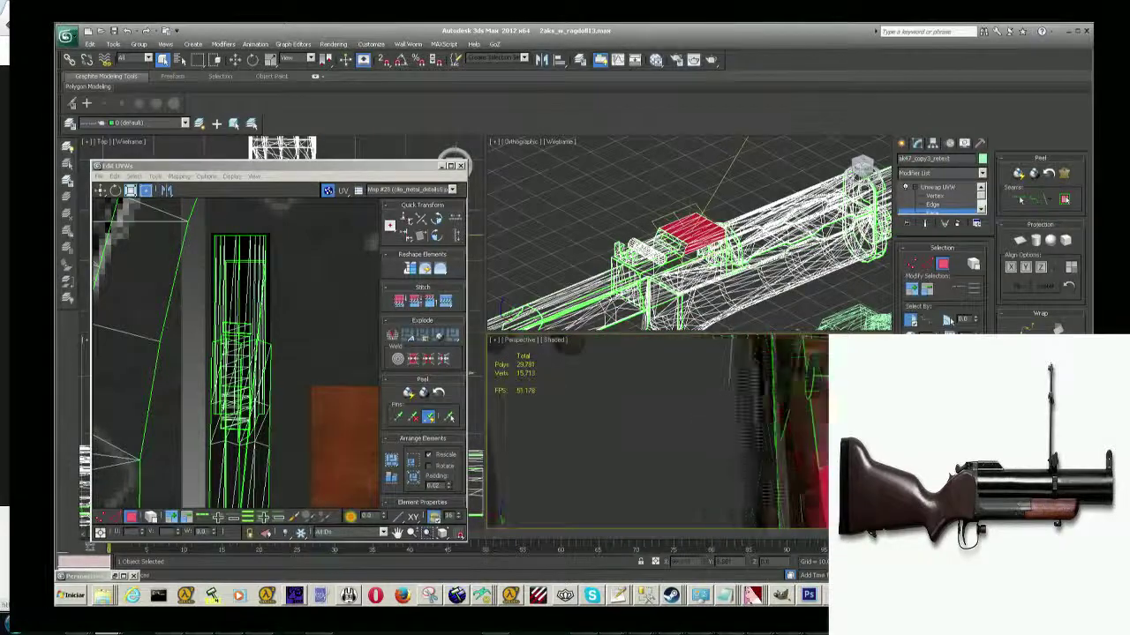
key("z")
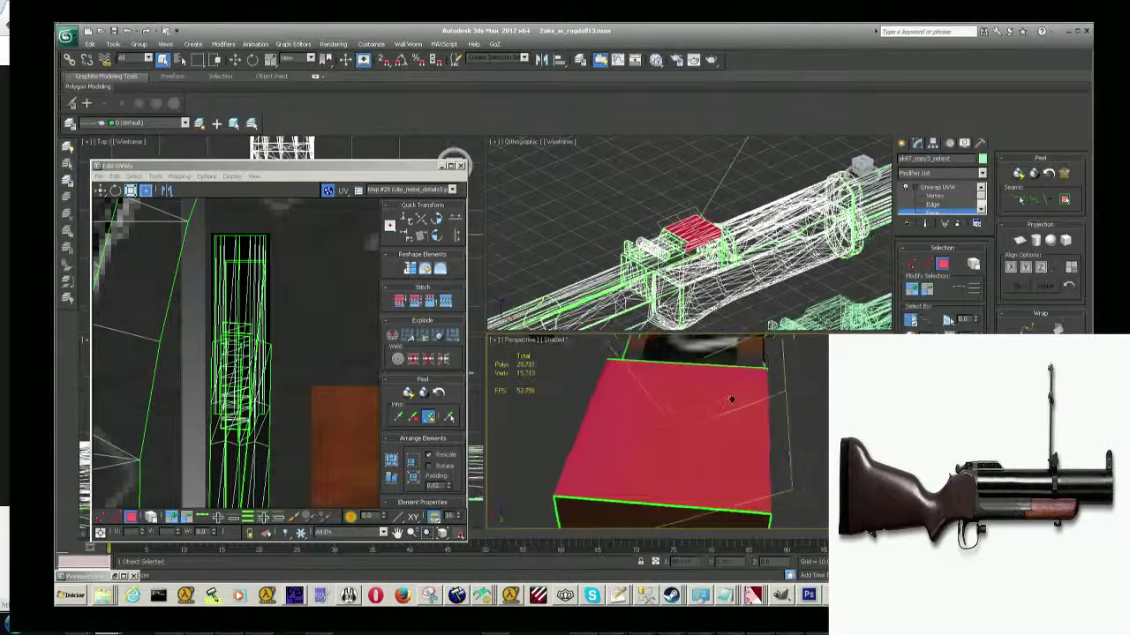
mouse_move(729, 396)
middle_mouse_down("alt")
mouse_move(750, 406)
mouse_move(717, 405)
mouse_move(706, 370)
middle_mouse_up("alt")
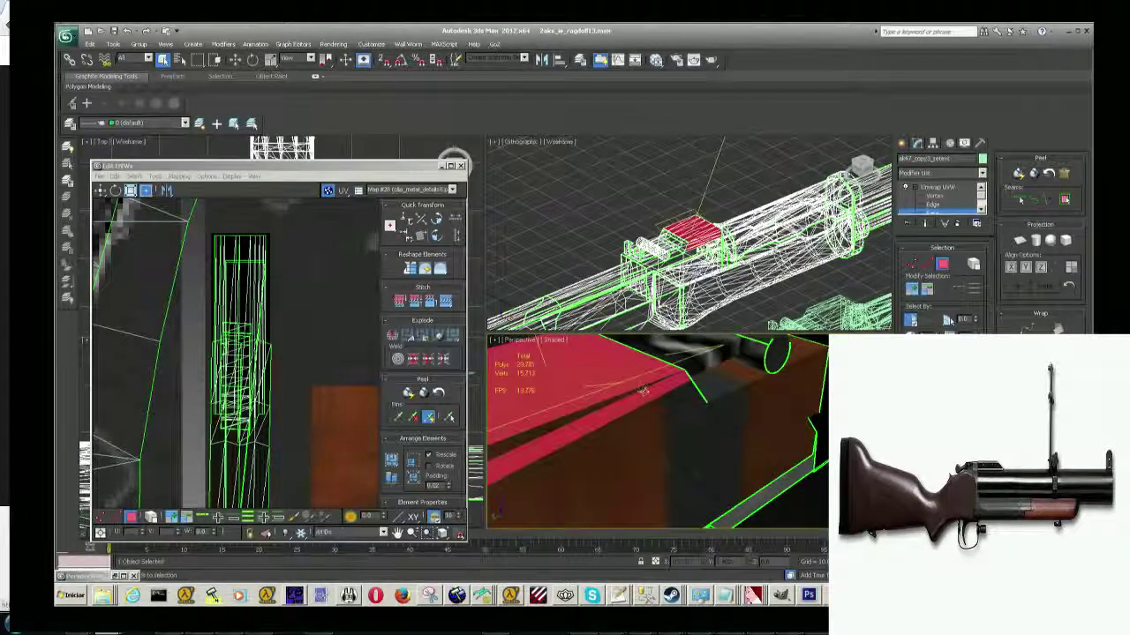
middle_click_drag(674, 407, 680, 424, "alt")
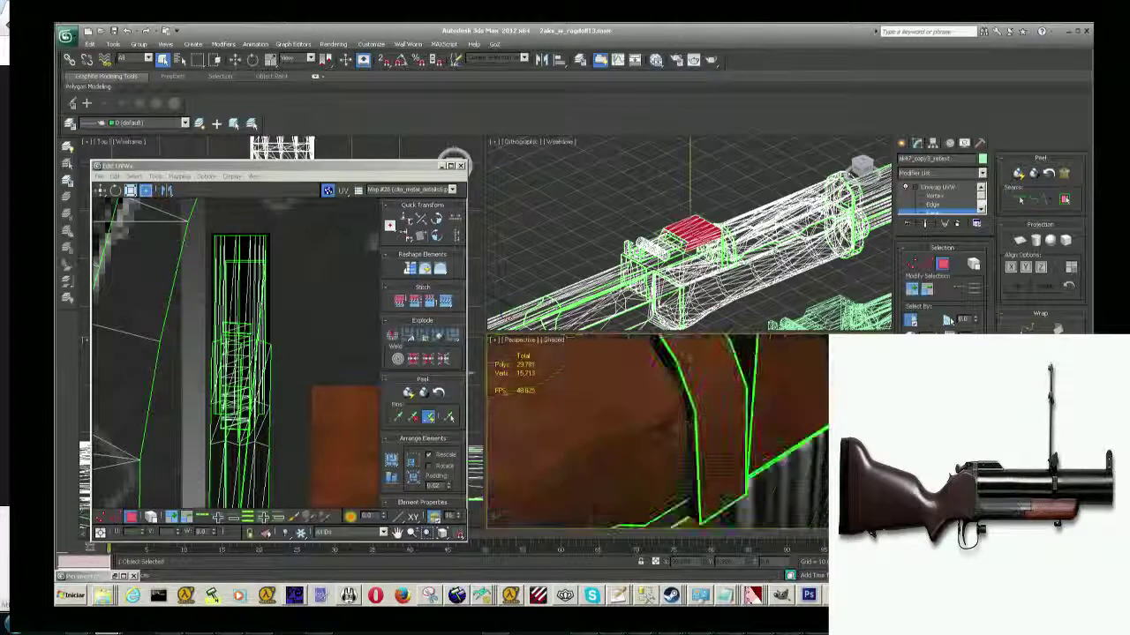
key("z")
mouse_move(680, 424)
middle_mouse_down("alt")
mouse_move(671, 415)
mouse_move(739, 425)
mouse_move(764, 414)
middle_mouse_up("alt")
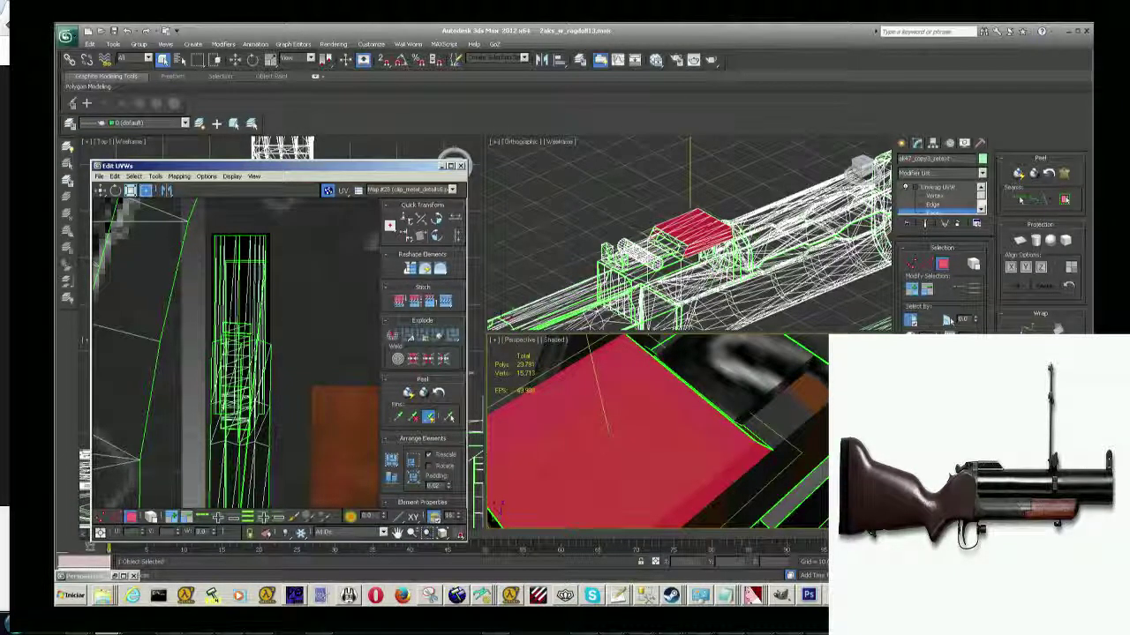
Flatten the selected rear-sight top faces into a UV island with Flatten Mapping.
scroll(210, 334, "down", 5)
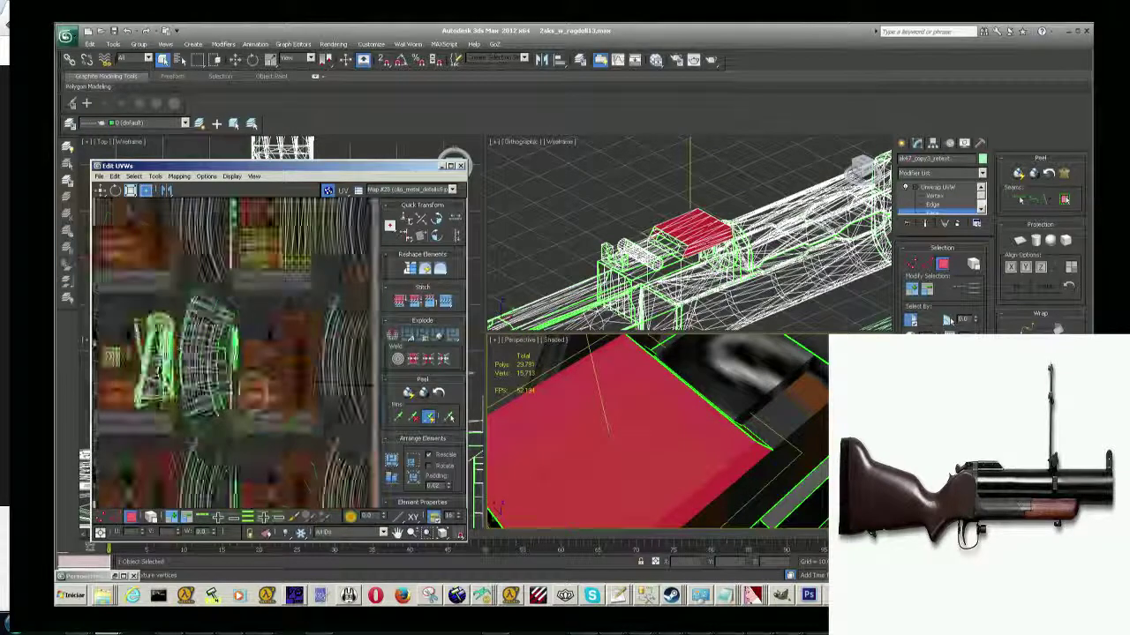
scroll(210, 335, "down", 3)
scroll(265, 345, "up", 2)
scroll(267, 347, "up", 2)
middle_click_drag(268, 347, 266, 365)
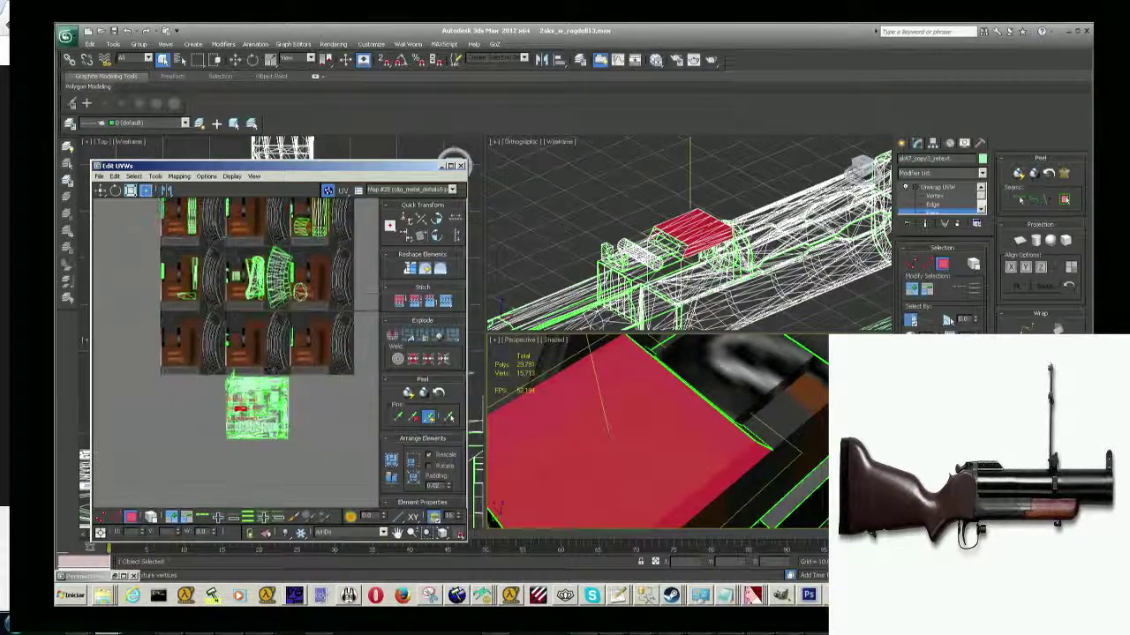
left_click(179, 176)
left_click(190, 188)
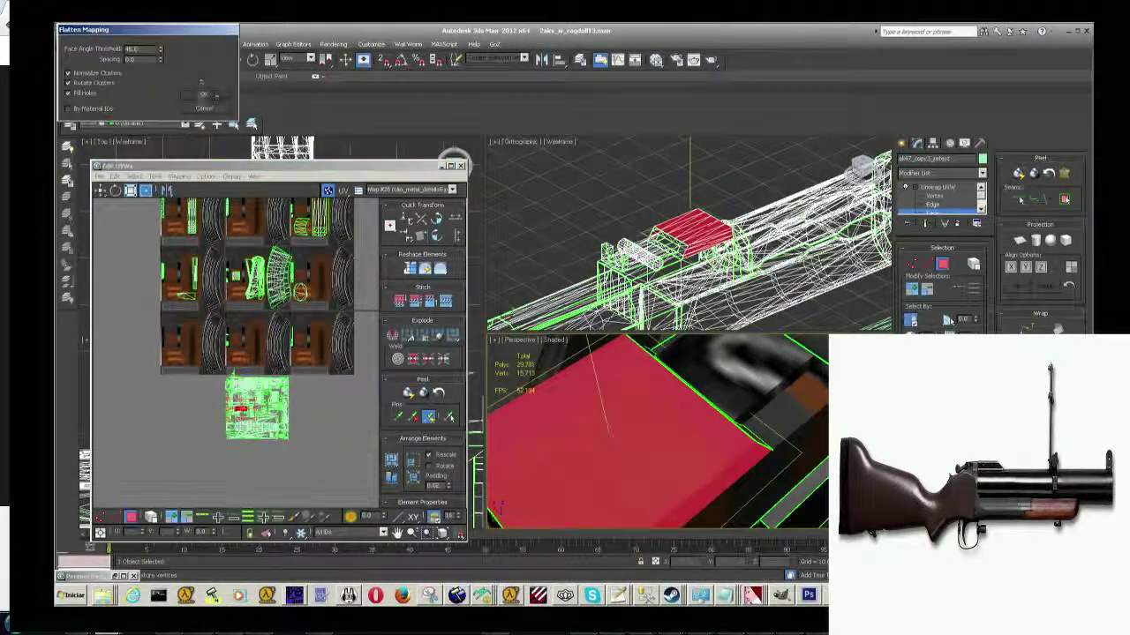
left_click(205, 95)
Move the red UV island up over the texture and shrink it around its centre.
scroll(275, 303, "up", 3)
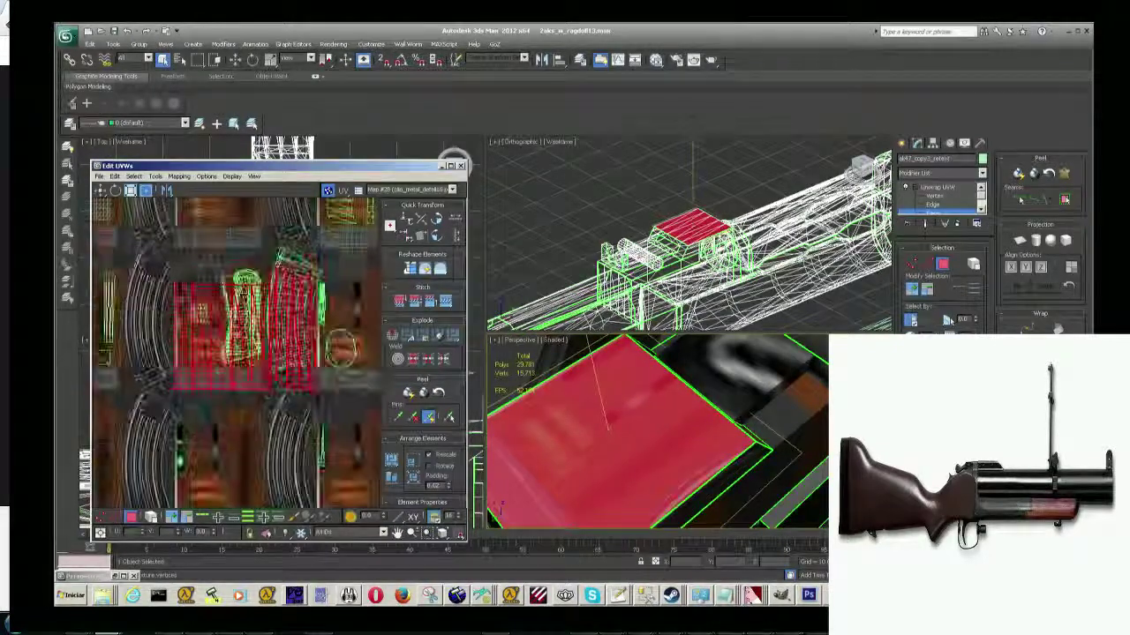
scroll(242, 335, "up", 2)
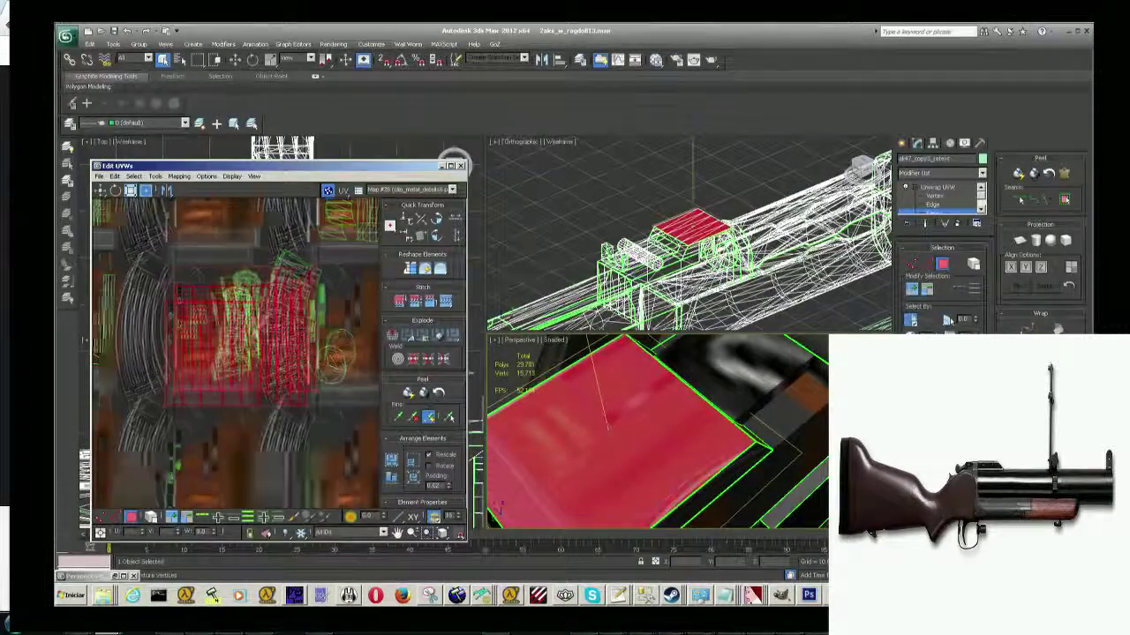
scroll(247, 353, "down", 2)
scroll(247, 353, "up", 1)
middle_click_drag(247, 327, 253, 355)
scroll(282, 402, "up", 1)
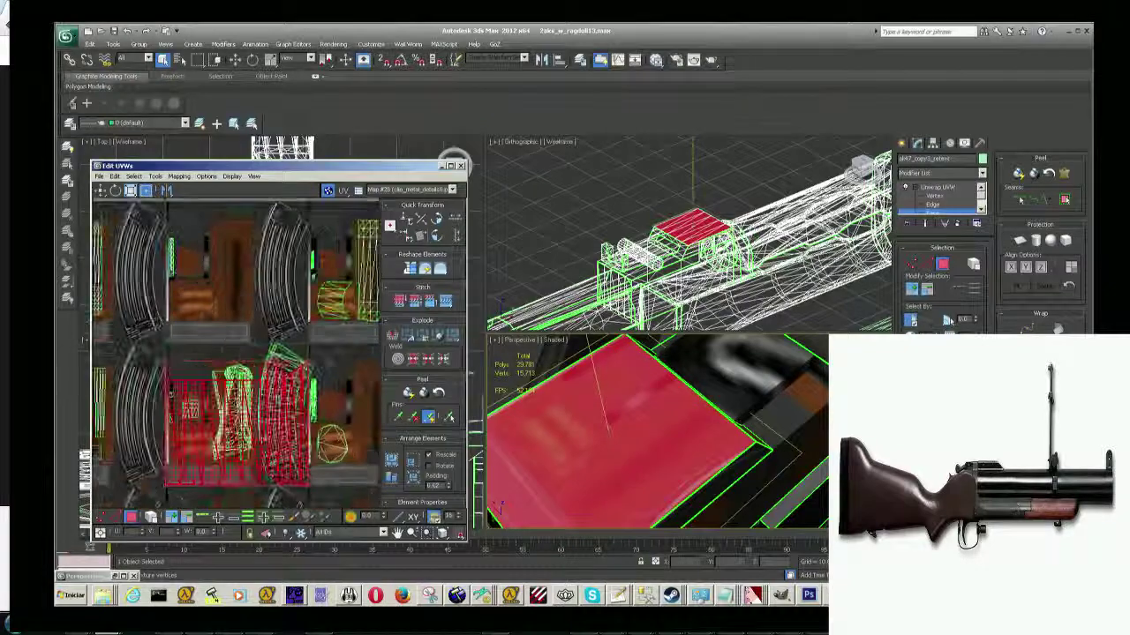
left_click_drag(238, 432, 238, 371)
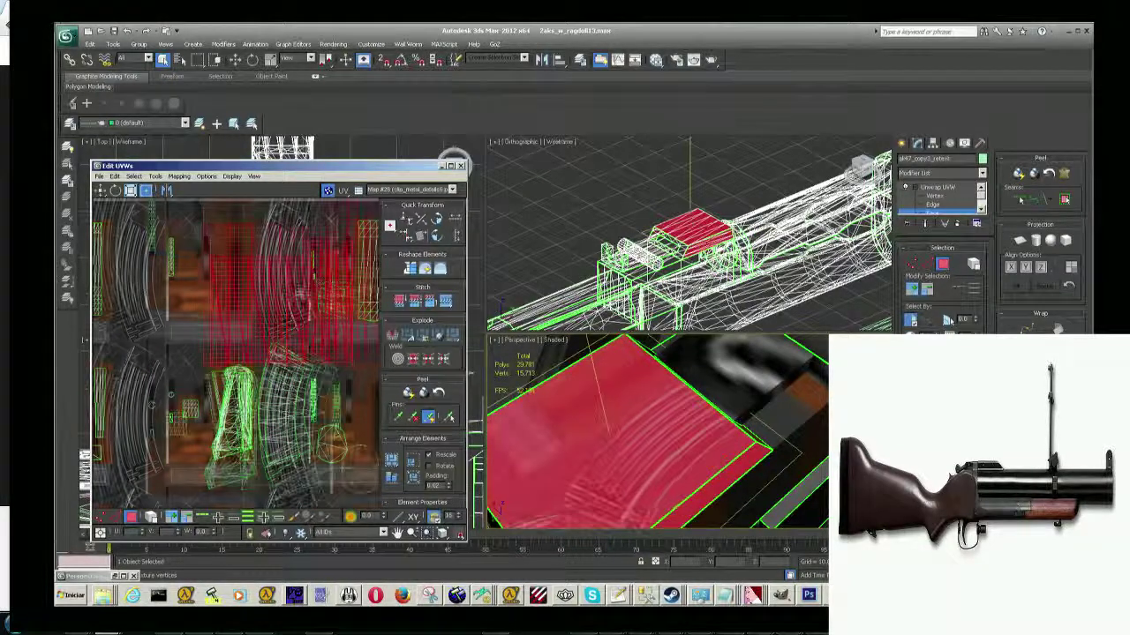
scroll(238, 370, "up", 2)
mouse_move(317, 388)
left_mouse_down()
mouse_move(279, 366)
mouse_move(276, 327)
left_mouse_up()
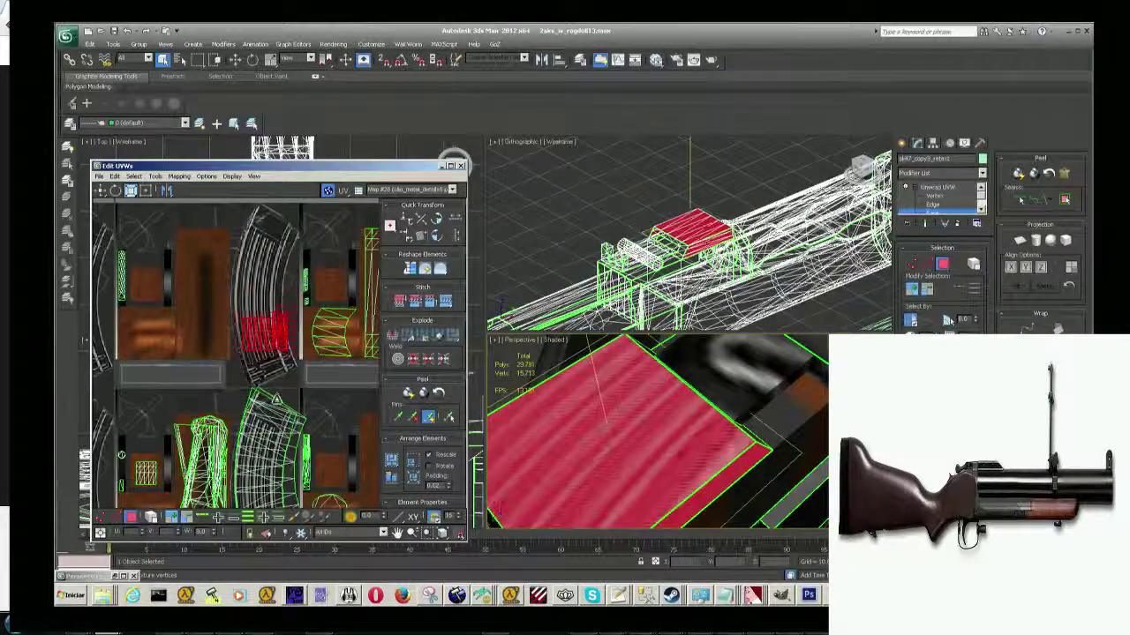
Narrow the island slightly and slide it right onto the metal-details texture.
scroll(275, 326, "up", 2)
middle_click_drag(276, 327, 276, 397)
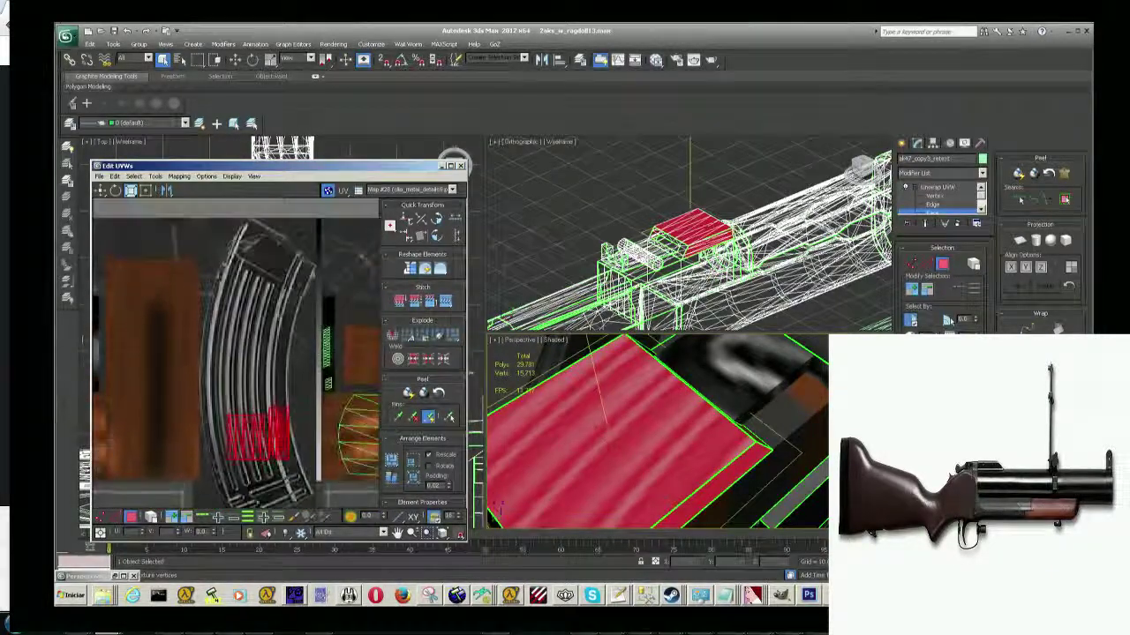
scroll(270, 334, "down", 2)
scroll(269, 336, "up", 1)
scroll(269, 337, "up", 1)
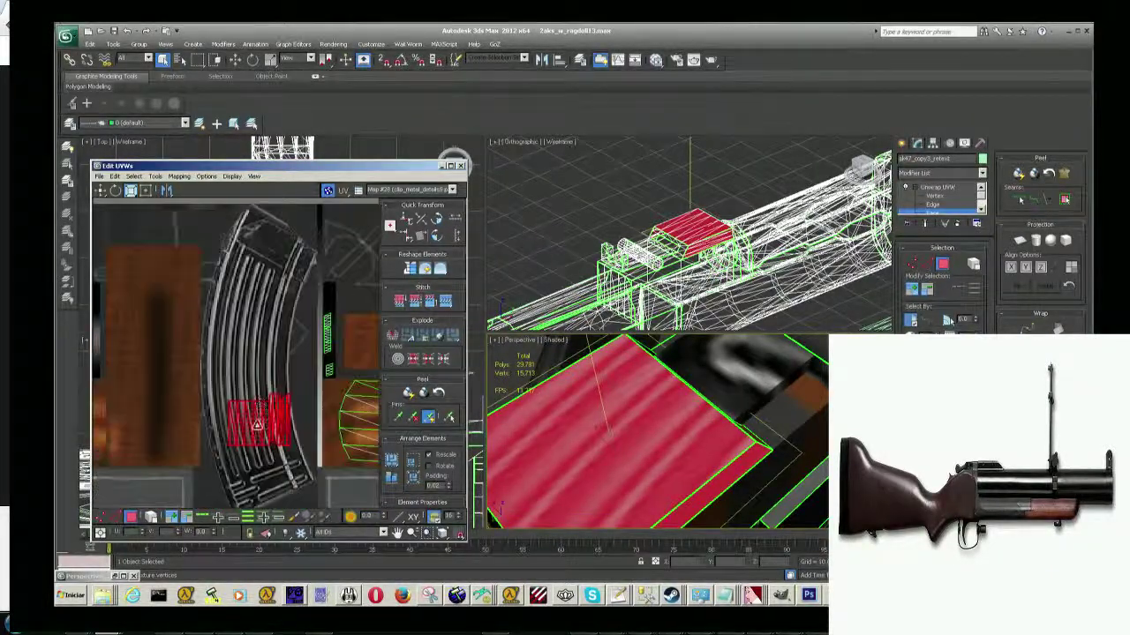
left_click_drag(256, 427, 256, 415)
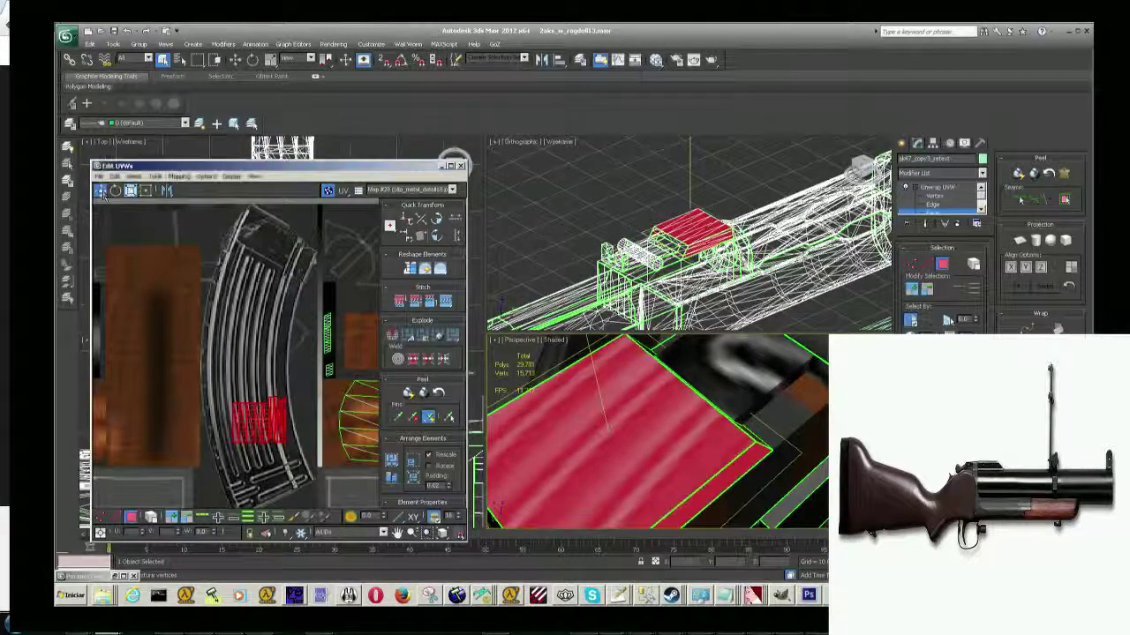
middle_click_drag(256, 415, 256, 238)
scroll(238, 371, "up", 2)
scroll(238, 371, "up", 2)
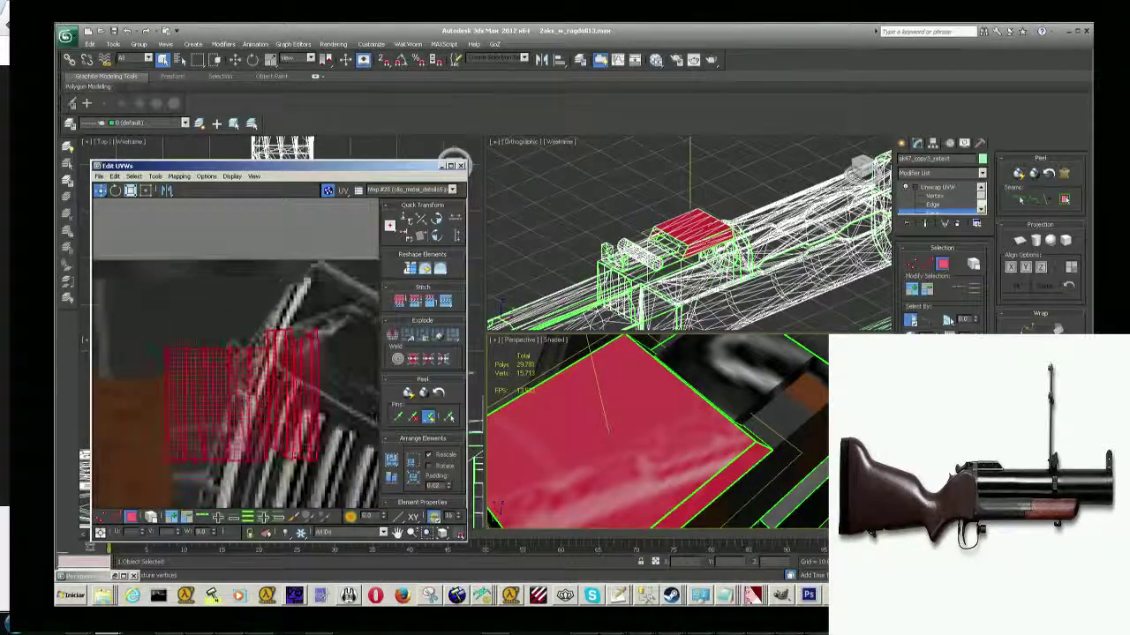
scroll(243, 400, "up", 2)
scroll(242, 400, "up", 1)
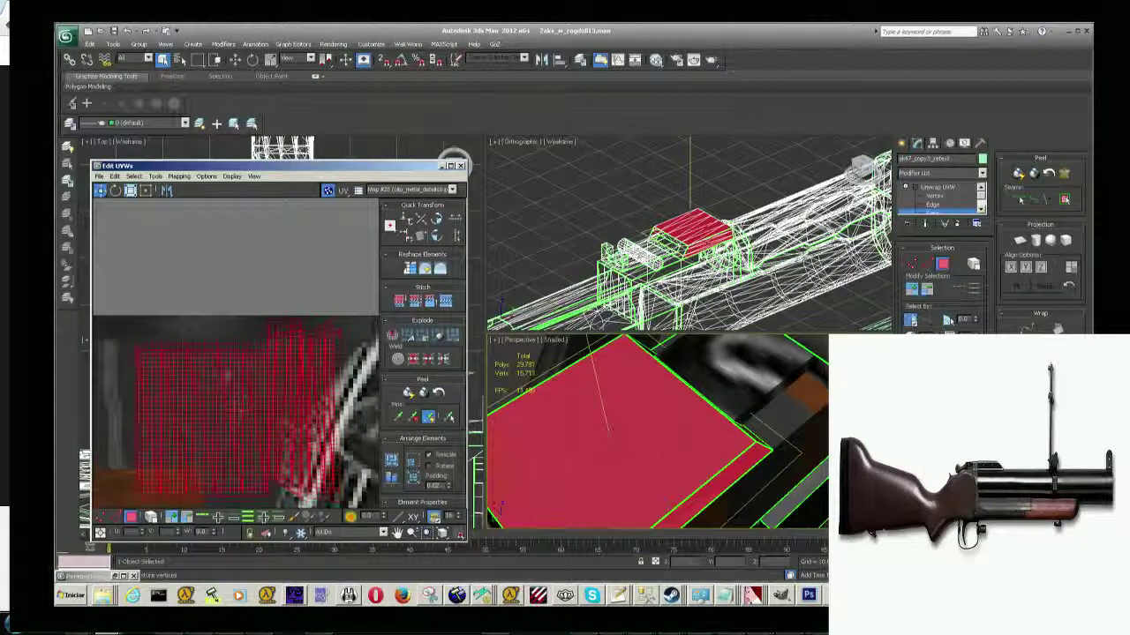
left_click_drag(227, 379, 261, 379)
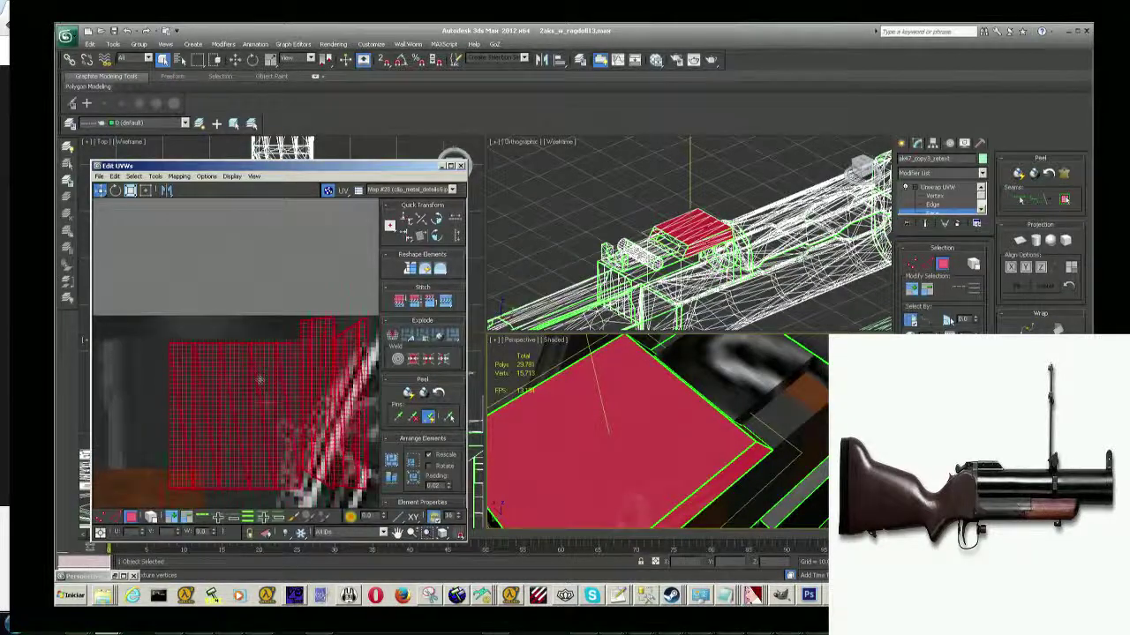
scroll(259, 379, "down", 1)
scroll(259, 380, "down", 2)
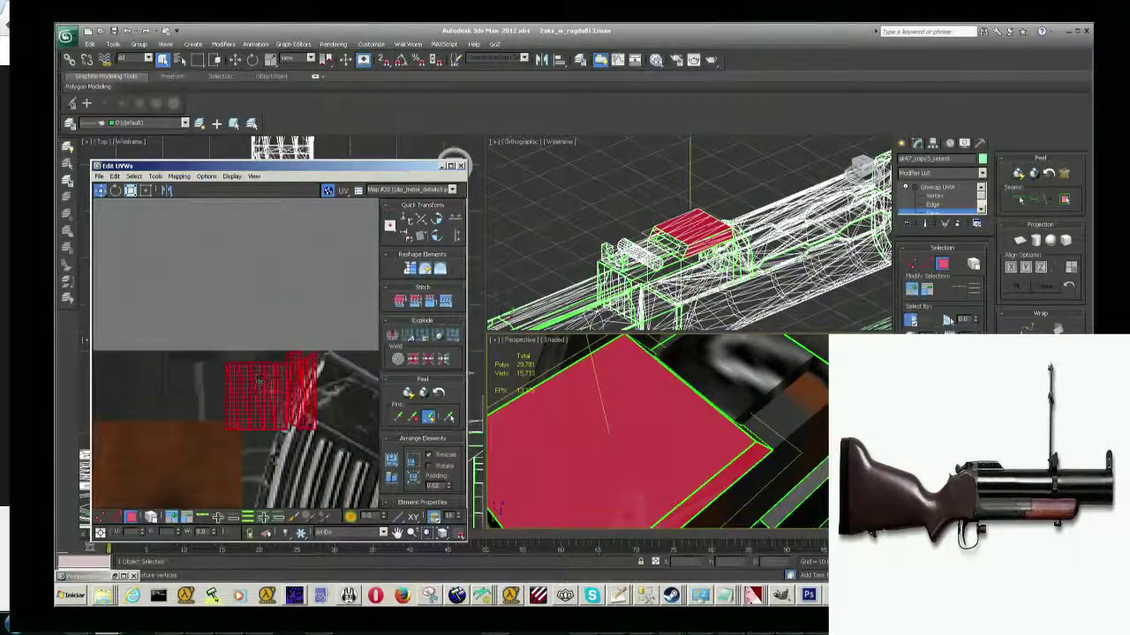
Use the Freeform tool to resize the island into a tall narrow rectangle.
left_click(146, 191)
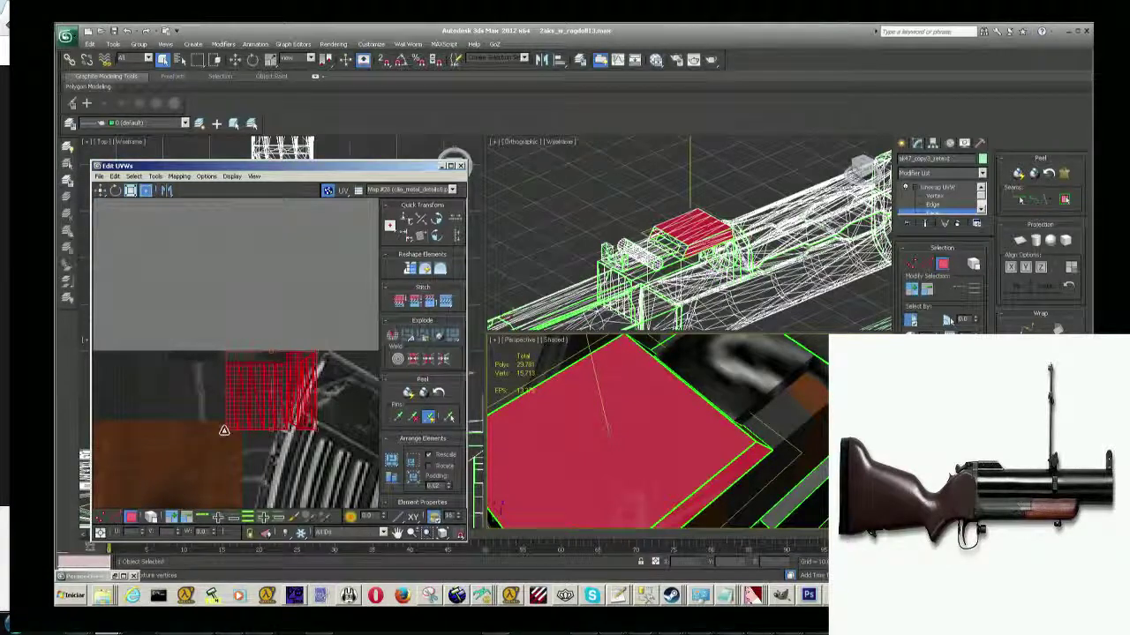
left_click(185, 387)
left_click(228, 424)
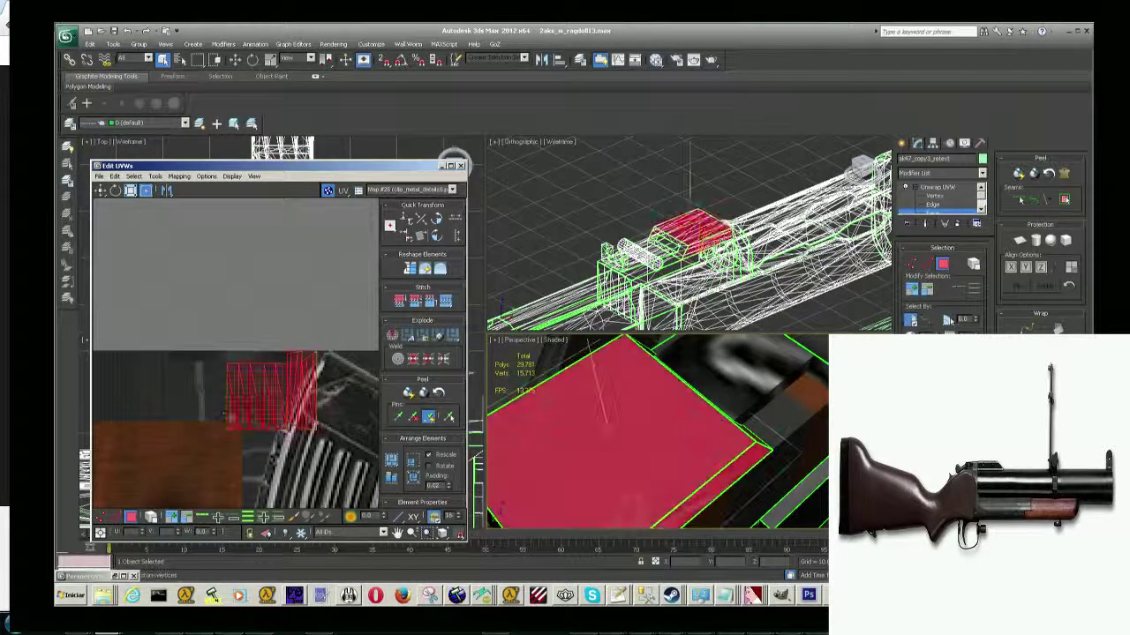
mouse_move(228, 427)
left_mouse_down()
mouse_move(168, 368)
mouse_move(189, 371)
mouse_move(189, 421)
left_mouse_up()
scroll(239, 395, "down", 3)
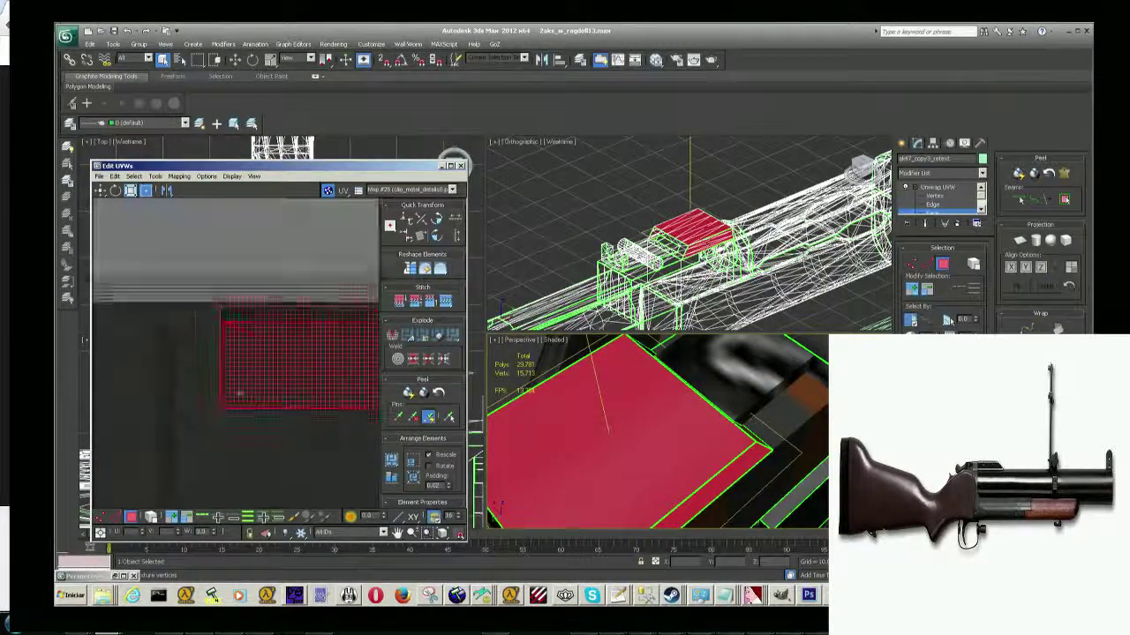
left_click_drag(239, 394, 152, 364)
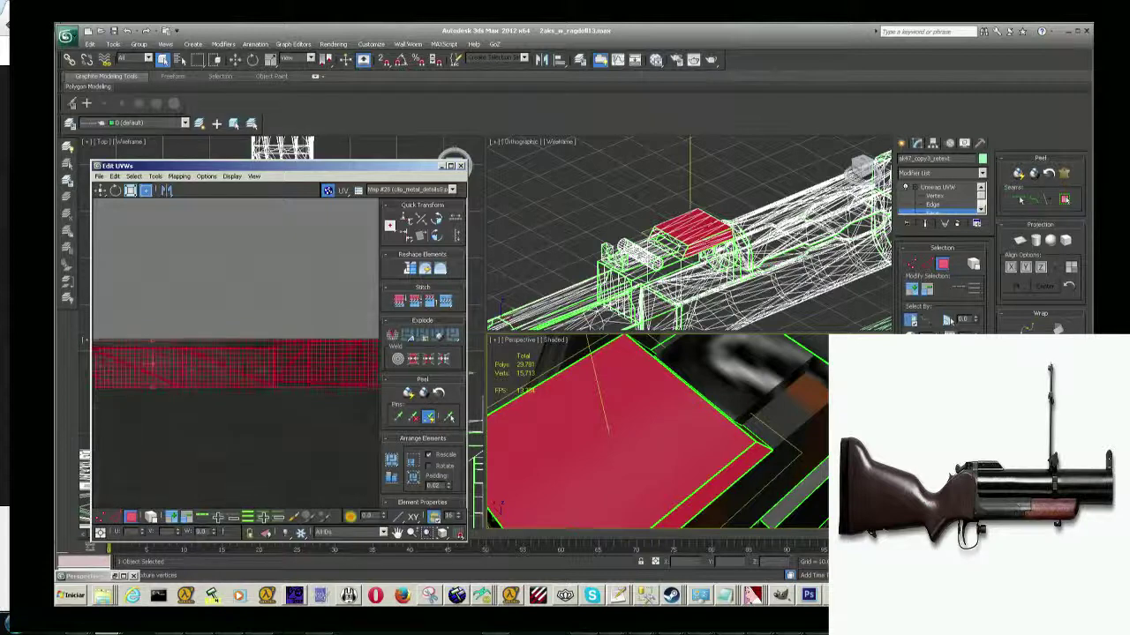
key("ctrl+z")
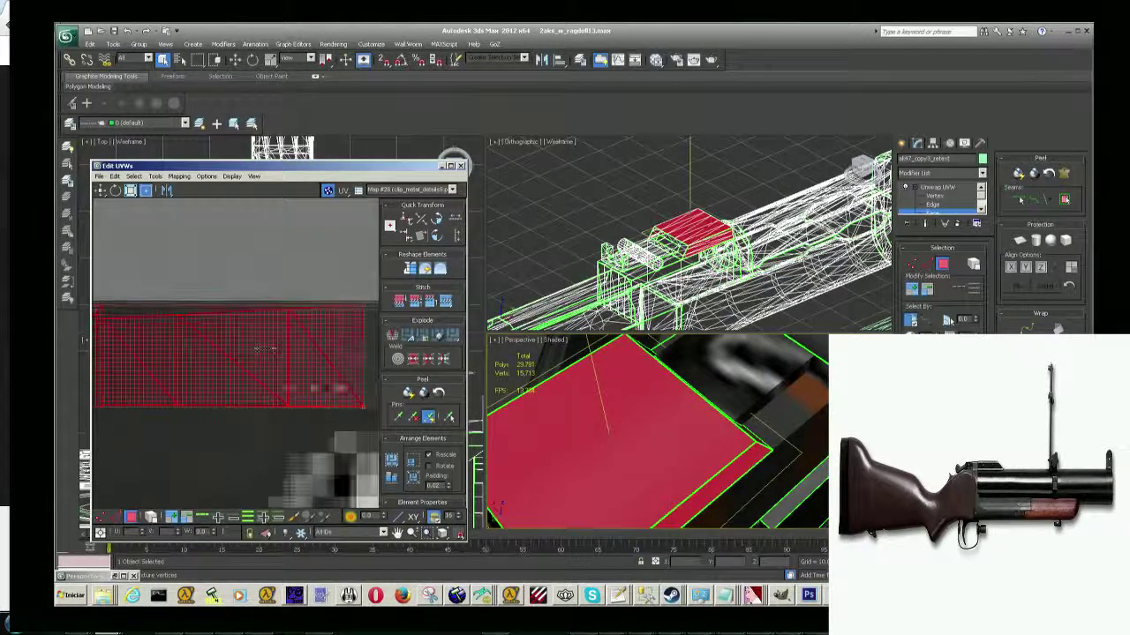
mouse_move(264, 350)
left_mouse_down()
mouse_move(245, 444)
mouse_move(244, 421)
left_mouse_up()
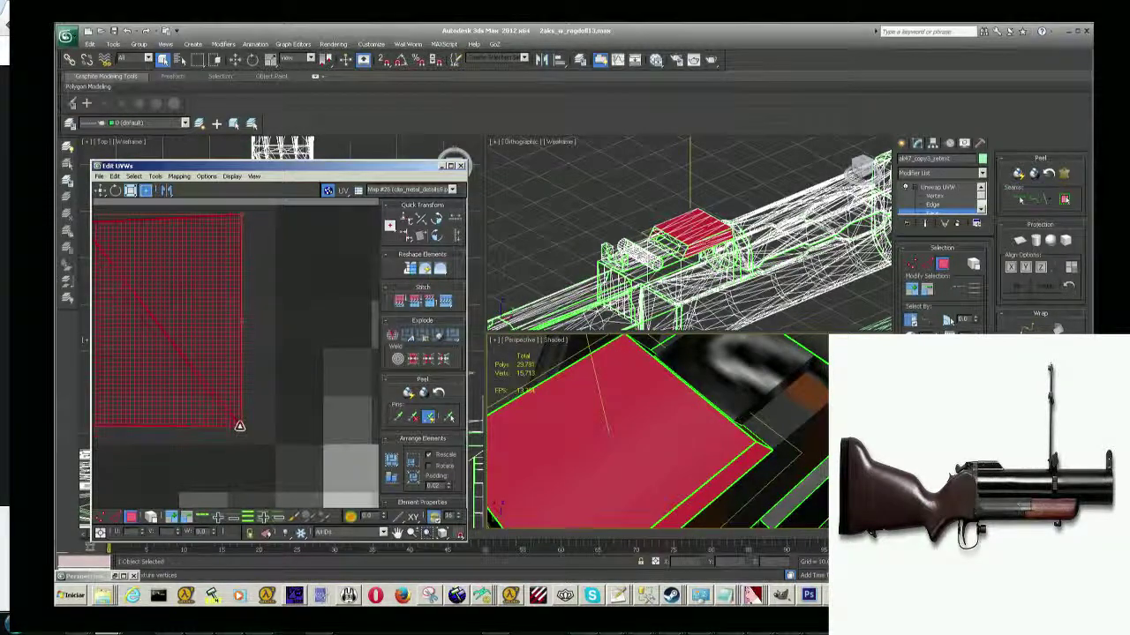
Clear the face selection and orbit the rifle to a new angle.
left_click(796, 476)
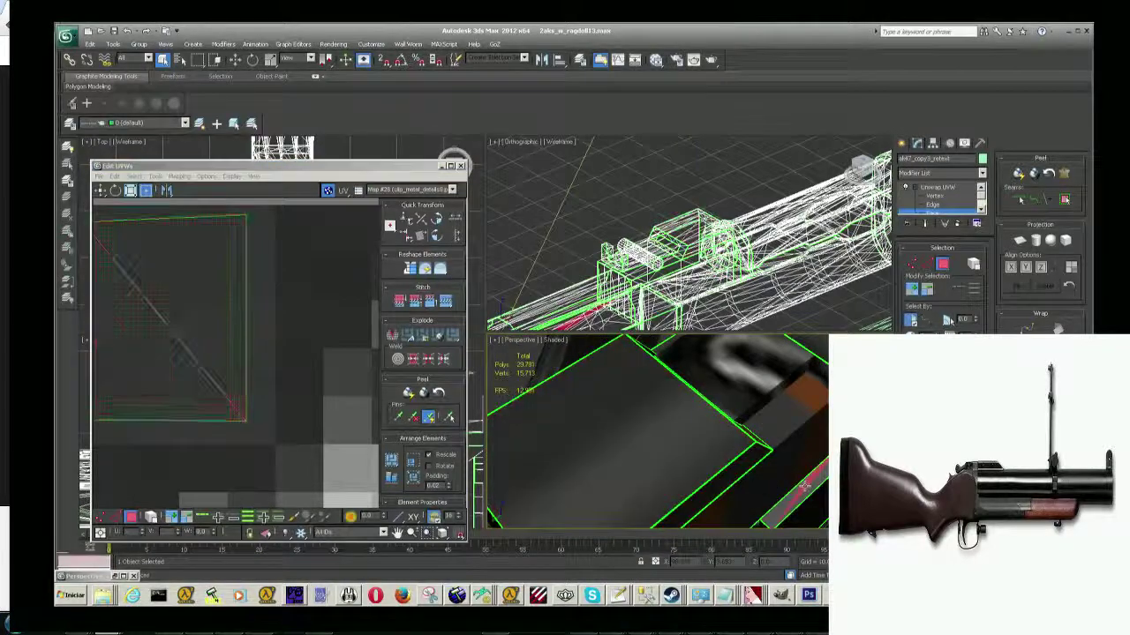
scroll(797, 476, "down", 3)
scroll(797, 477, "up", 1)
scroll(797, 477, "up", 4)
scroll(797, 476, "down", 4)
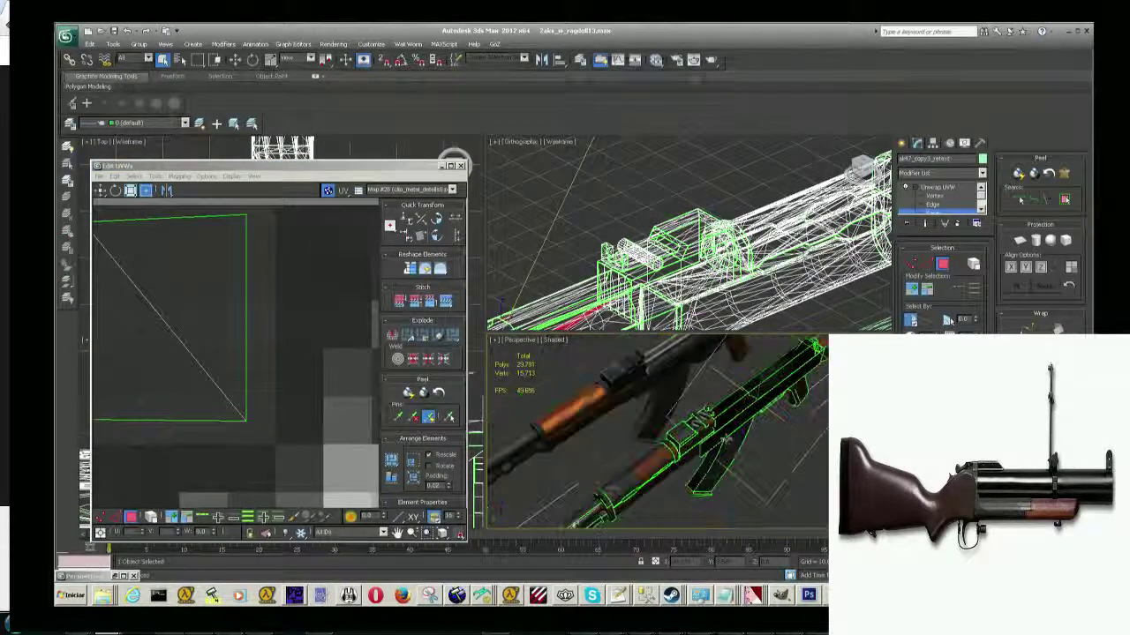
mouse_move(797, 477)
middle_mouse_down("alt")
mouse_move(706, 442)
mouse_move(741, 481)
middle_mouse_up("alt")
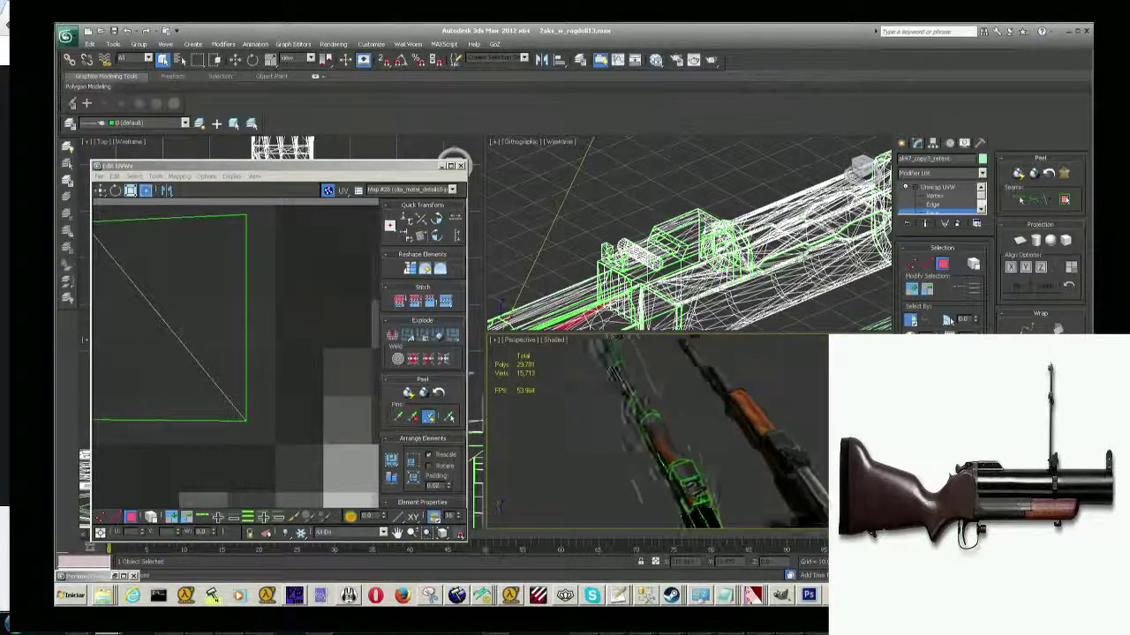
Select the first three faces on the receiver's raised top block.
scroll(741, 482, "up", 3)
scroll(741, 482, "up", 3)
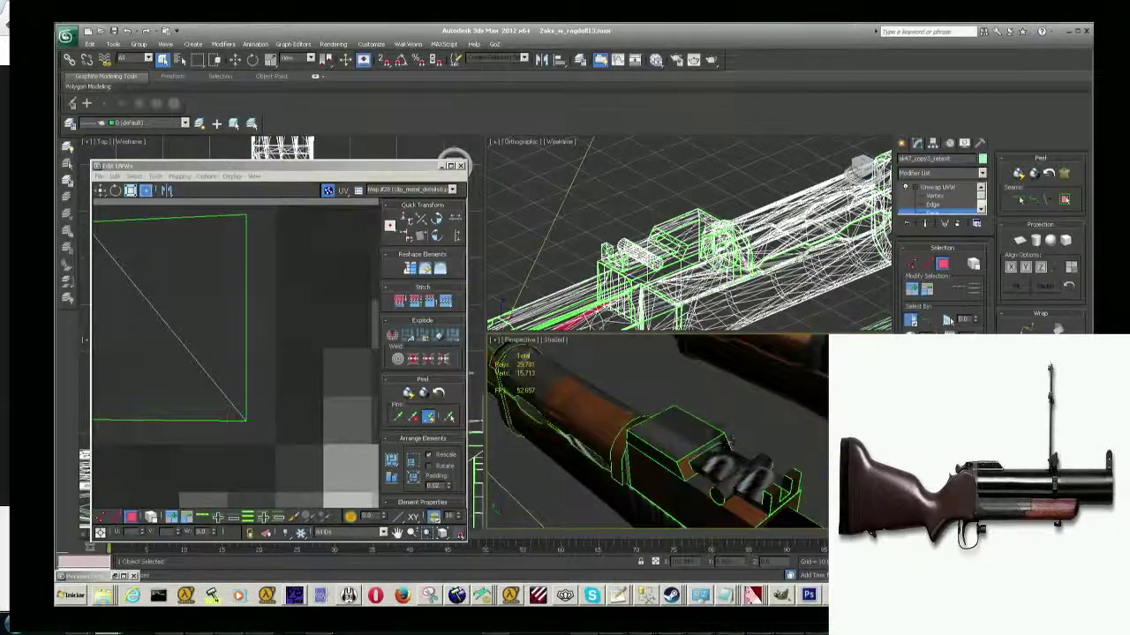
mouse_move(742, 482)
middle_mouse_down("alt")
mouse_move(713, 451)
mouse_move(680, 468)
middle_mouse_up("alt")
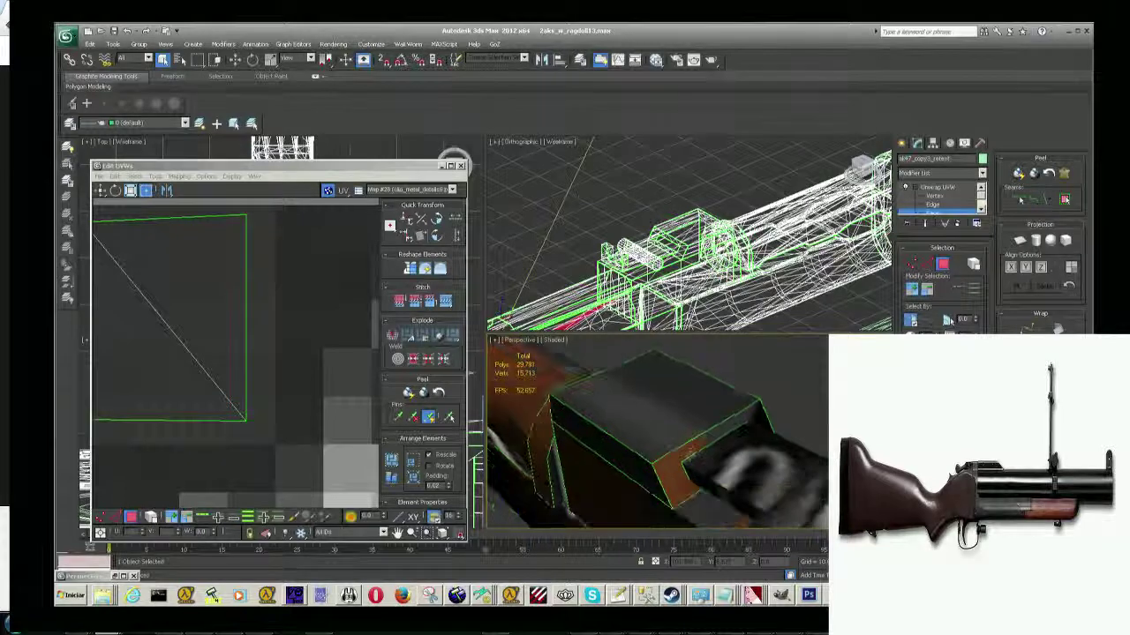
left_click(675, 472)
left_click(671, 473, "ctrl")
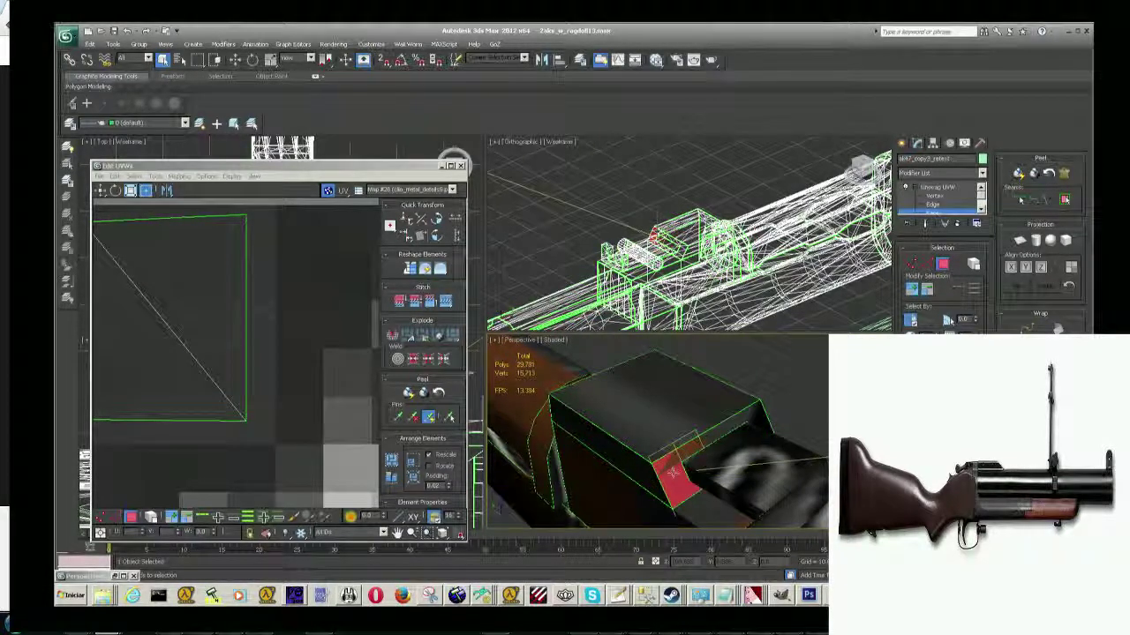
left_click(694, 448, "ctrl")
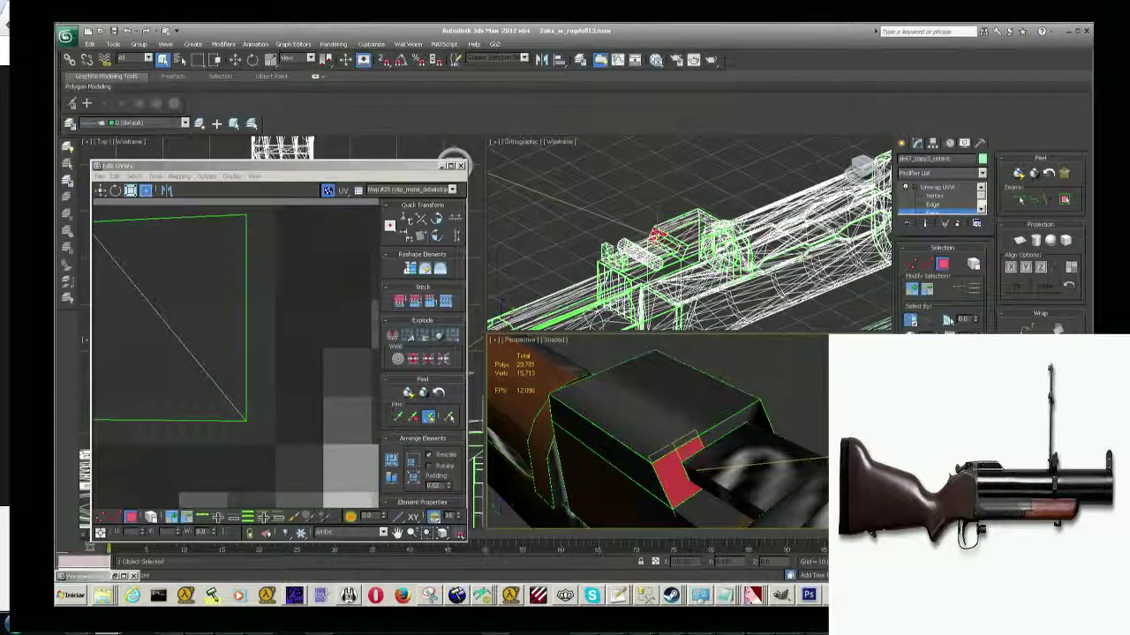
Extend the face selection along the receiver edge and check it from the side and above.
mouse_move(694, 448)
middle_mouse_down("alt")
mouse_move(664, 369)
mouse_move(679, 388)
middle_mouse_up("alt")
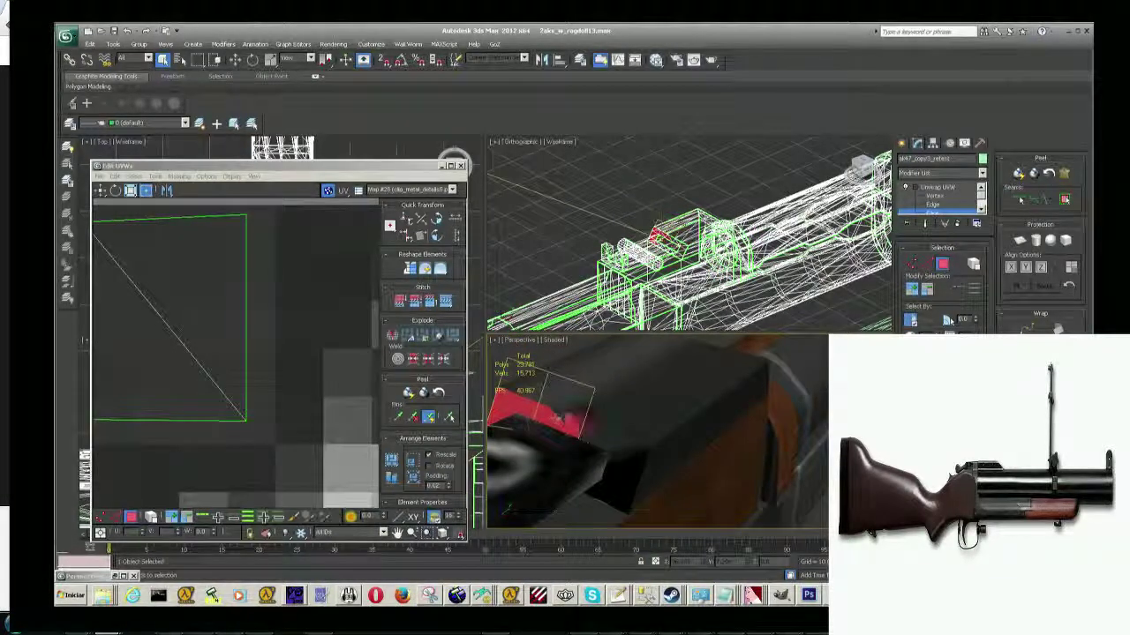
left_click(587, 427, "ctrl")
left_click(618, 441, "ctrl")
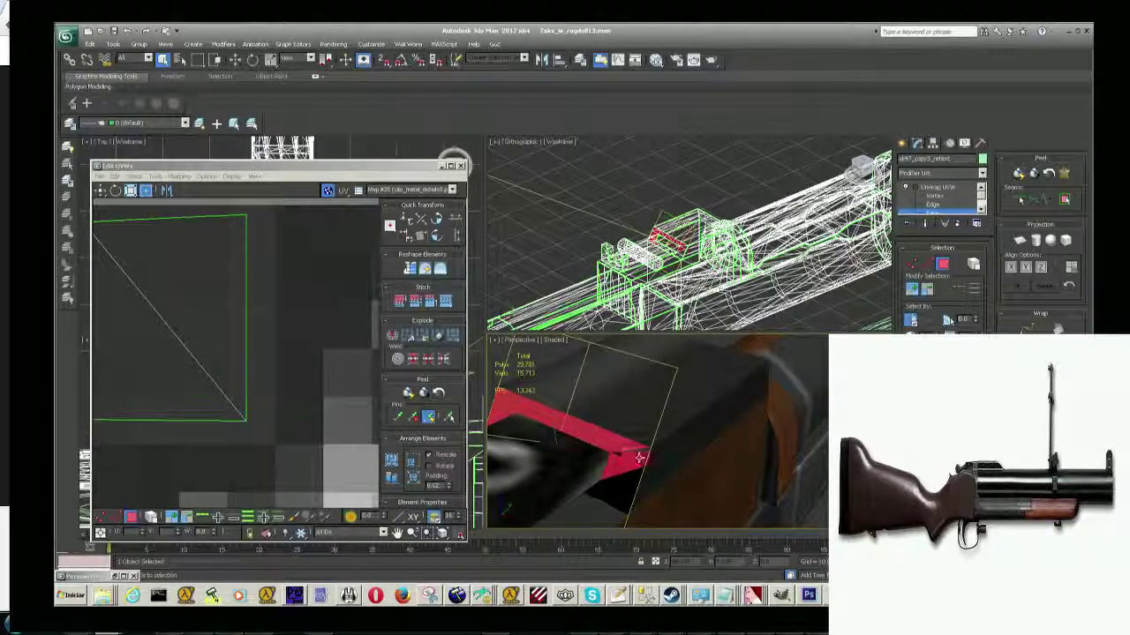
left_click(611, 491, "ctrl")
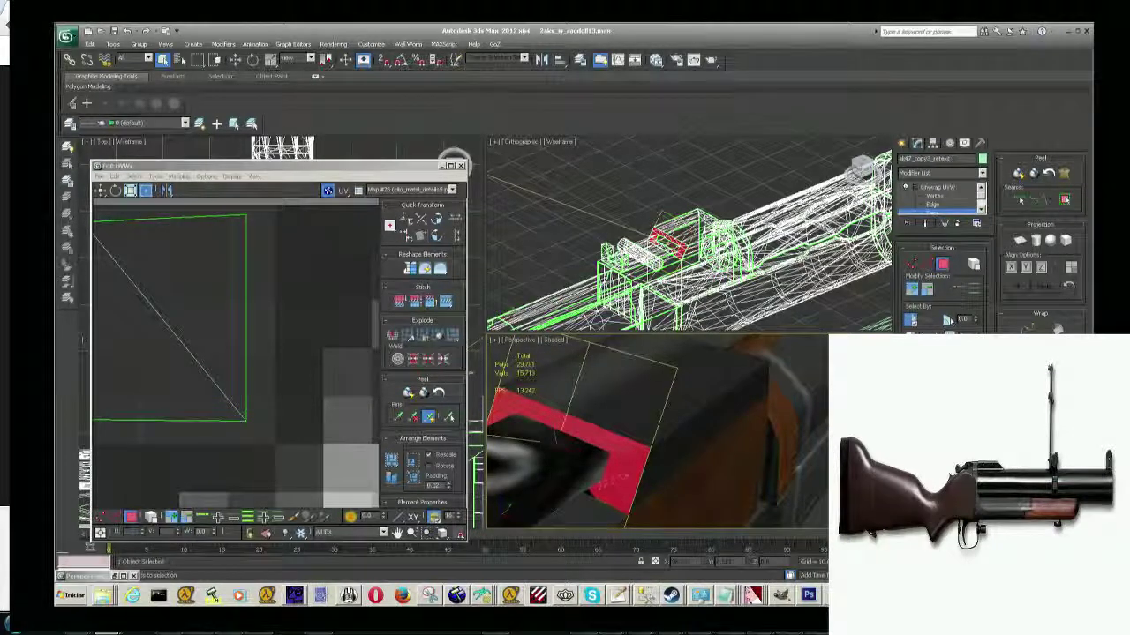
middle_click_drag(658, 432, 671, 415, "alt")
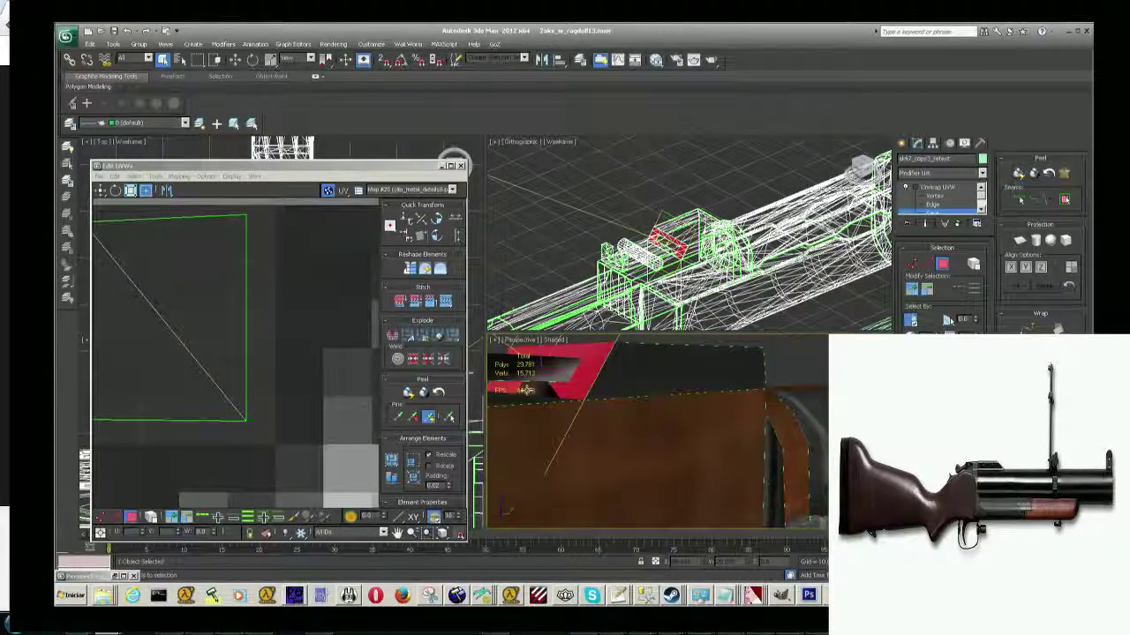
middle_click_drag(540, 388, 586, 395, "alt")
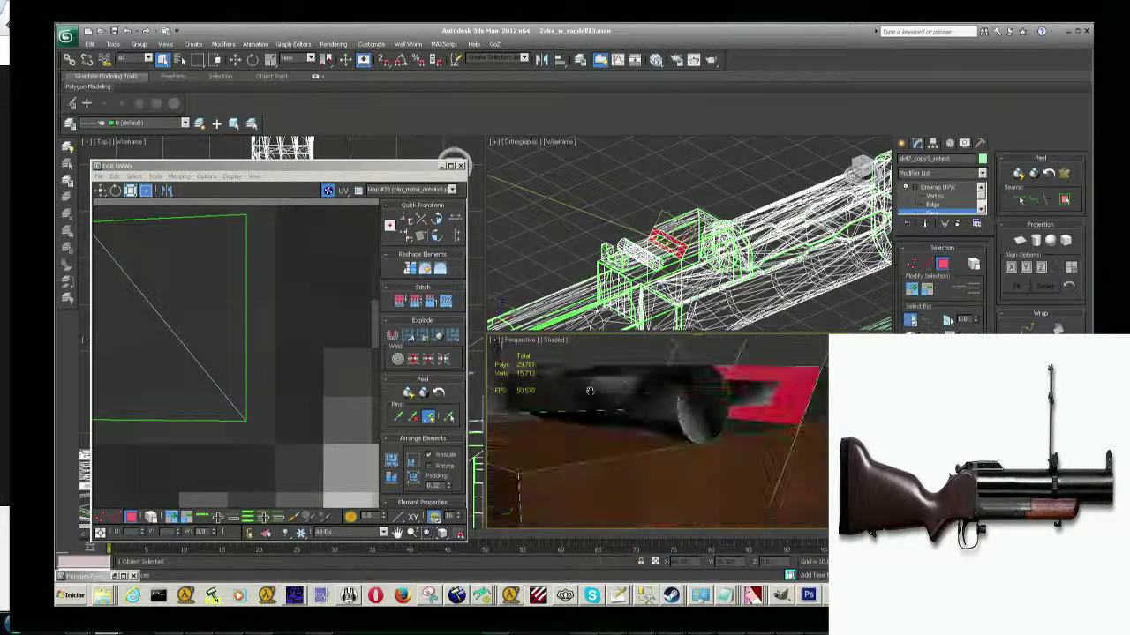
scroll(234, 353, "down", 2)
scroll(234, 353, "down", 2)
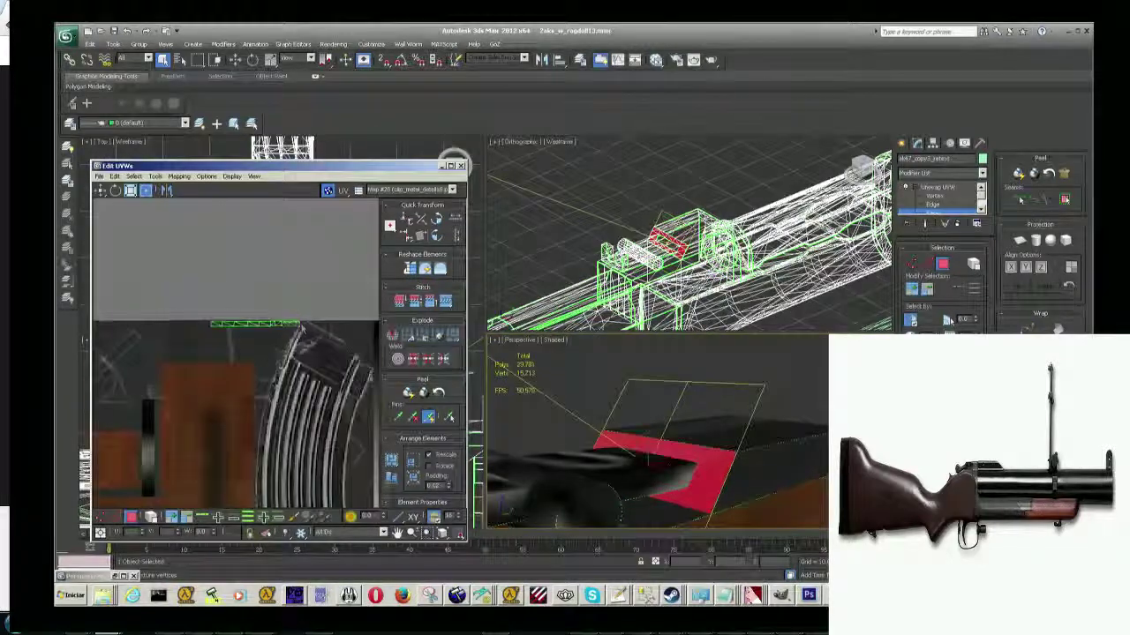
scroll(234, 353, "down", 2)
Flatten the selected receiver faces and stretch the new red UV island taller.
left_click(179, 176)
left_click(184, 189)
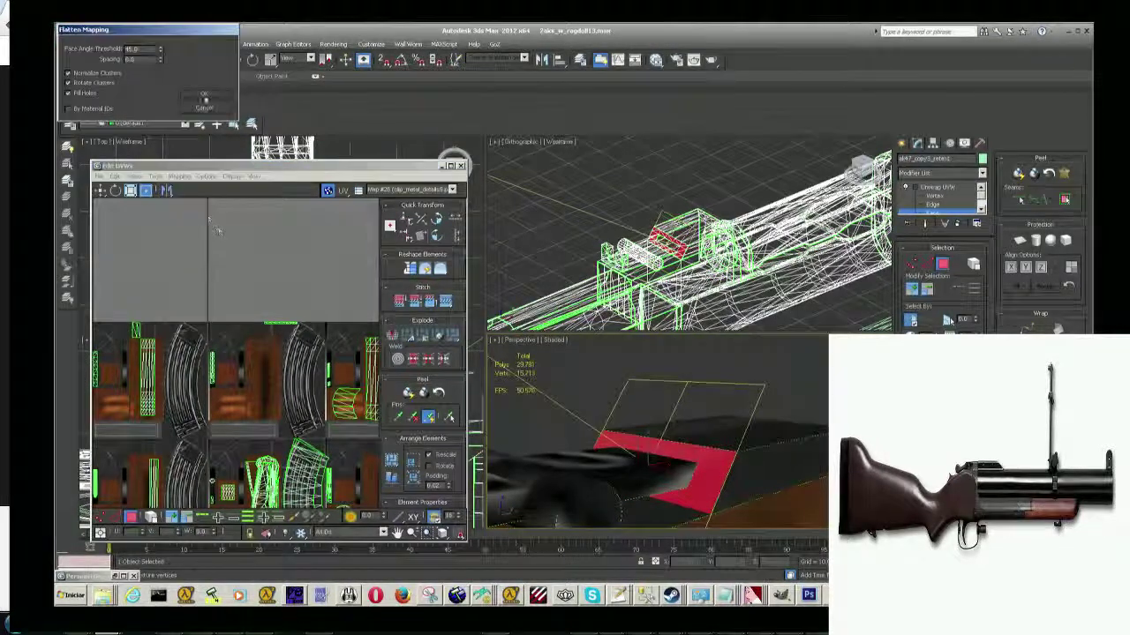
left_click(202, 102)
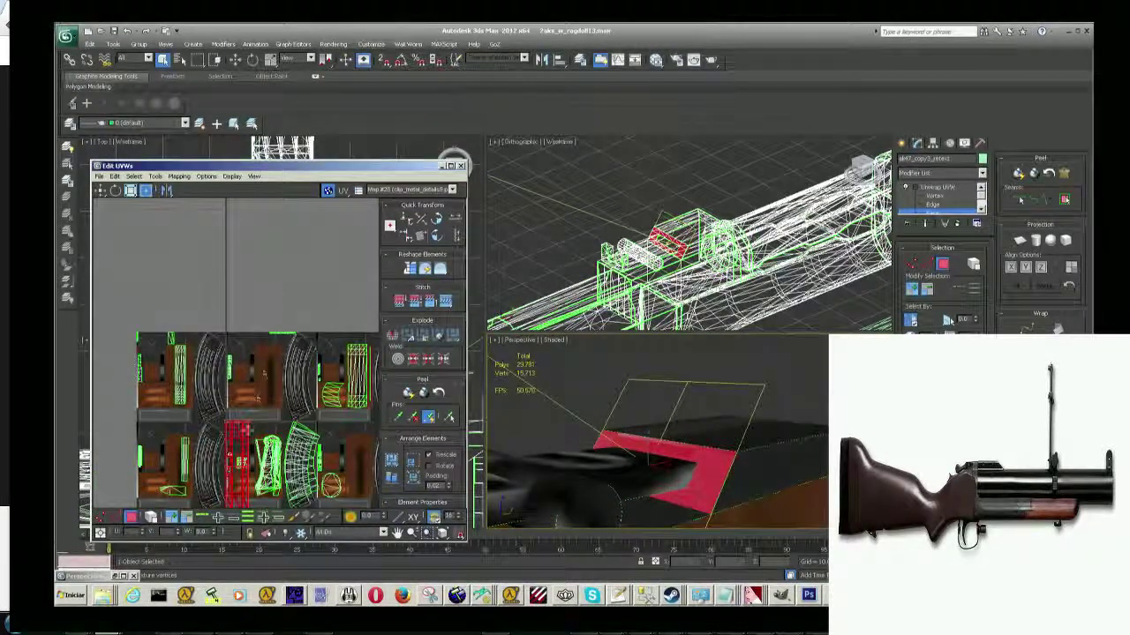
scroll(234, 424, "up", 2)
scroll(234, 423, "up", 2)
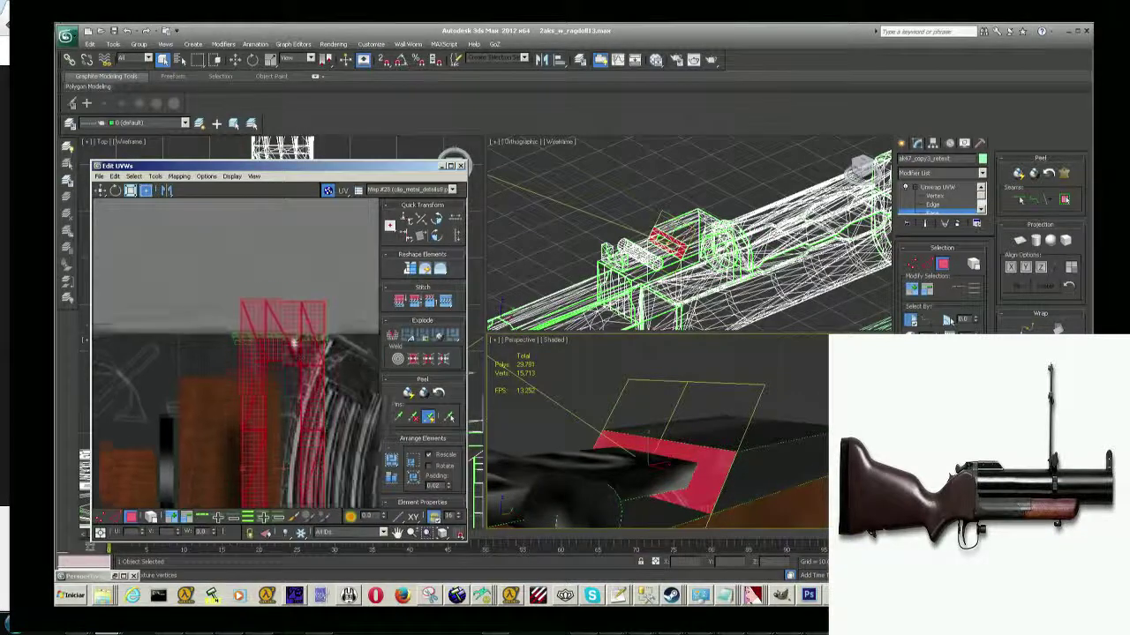
scroll(234, 423, "up", 2)
scroll(291, 265, "down", 2)
scroll(304, 343, "down", 2)
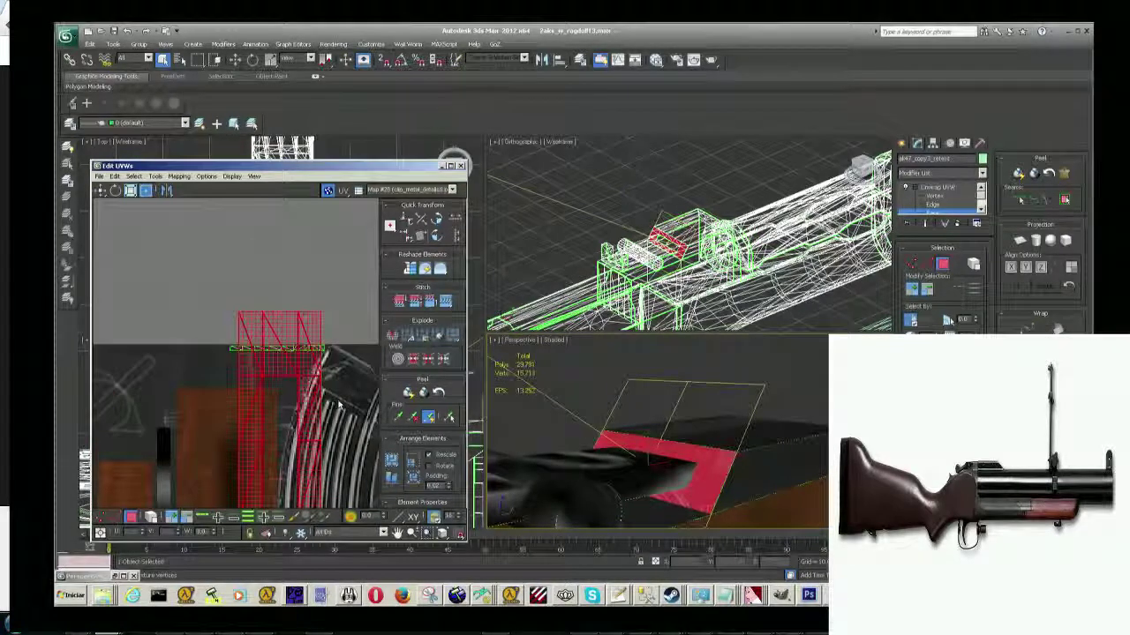
left_click_drag(306, 342, 284, 386)
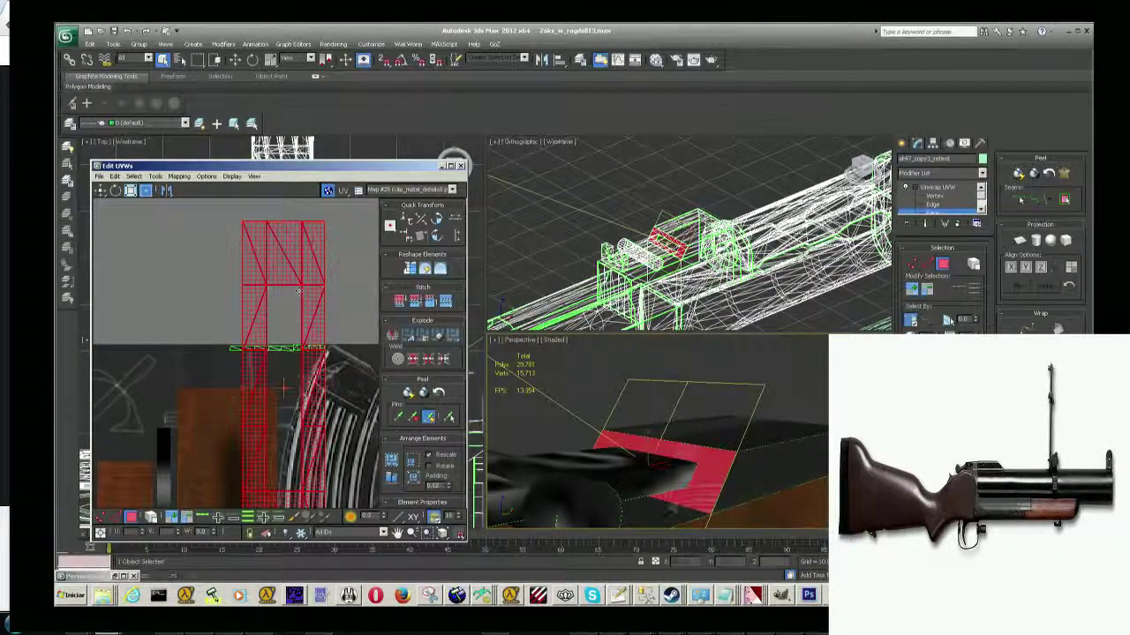
Orbit and zoom the Perspective view along the gun barrel.
middle_click(766, 452)
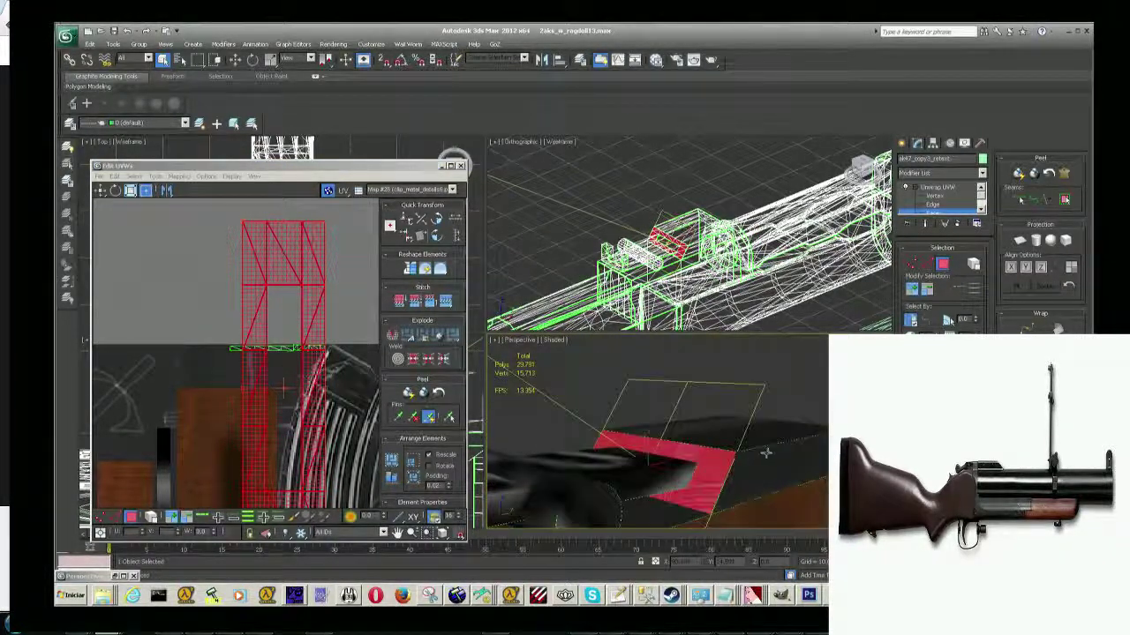
middle_click_drag(766, 452, 697, 474, "alt")
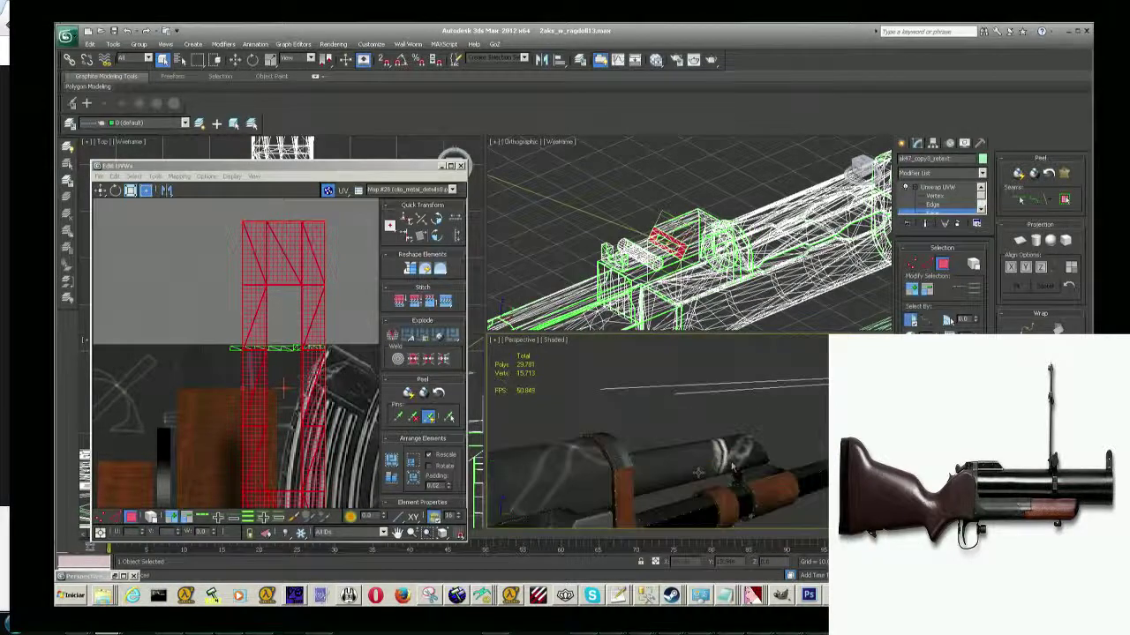
scroll(698, 474, "down", 3)
scroll(706, 468, "down", 3)
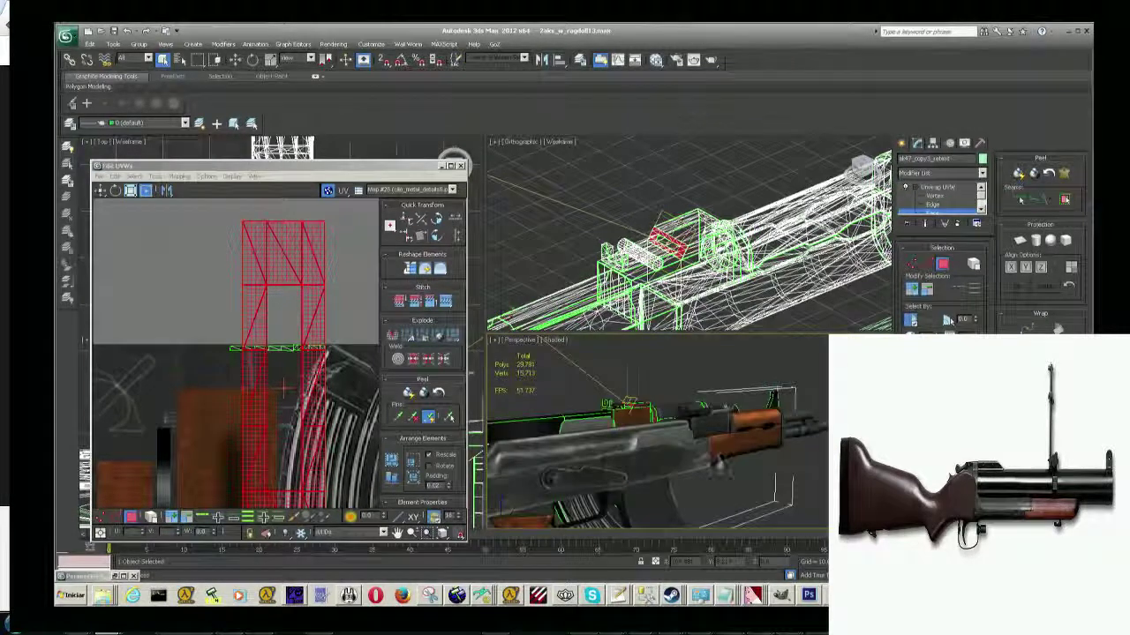
scroll(712, 468, "up", 2)
scroll(713, 460, "up", 3)
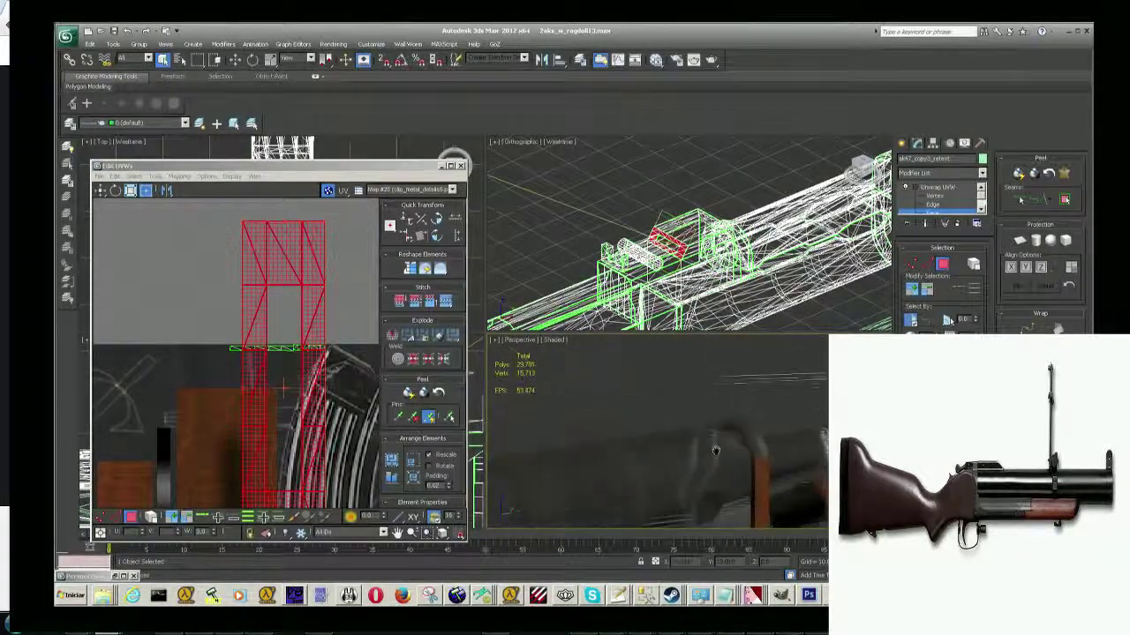
scroll(715, 451, "up", 2)
scroll(715, 451, "down", 6)
scroll(343, 298, "down", 4)
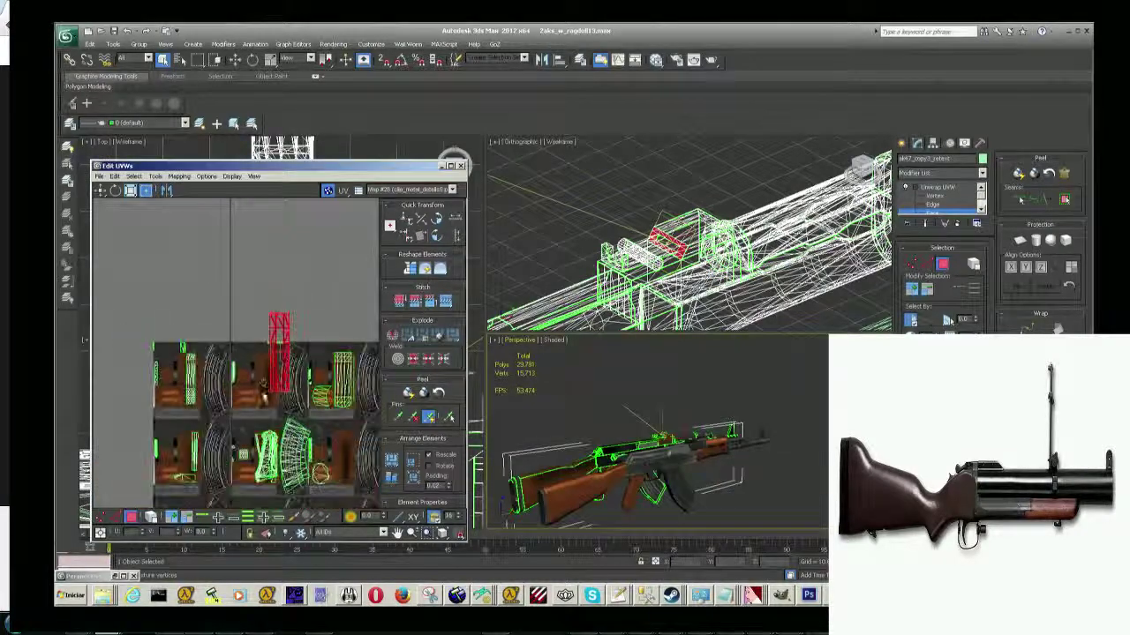
scroll(320, 304, "up", 2)
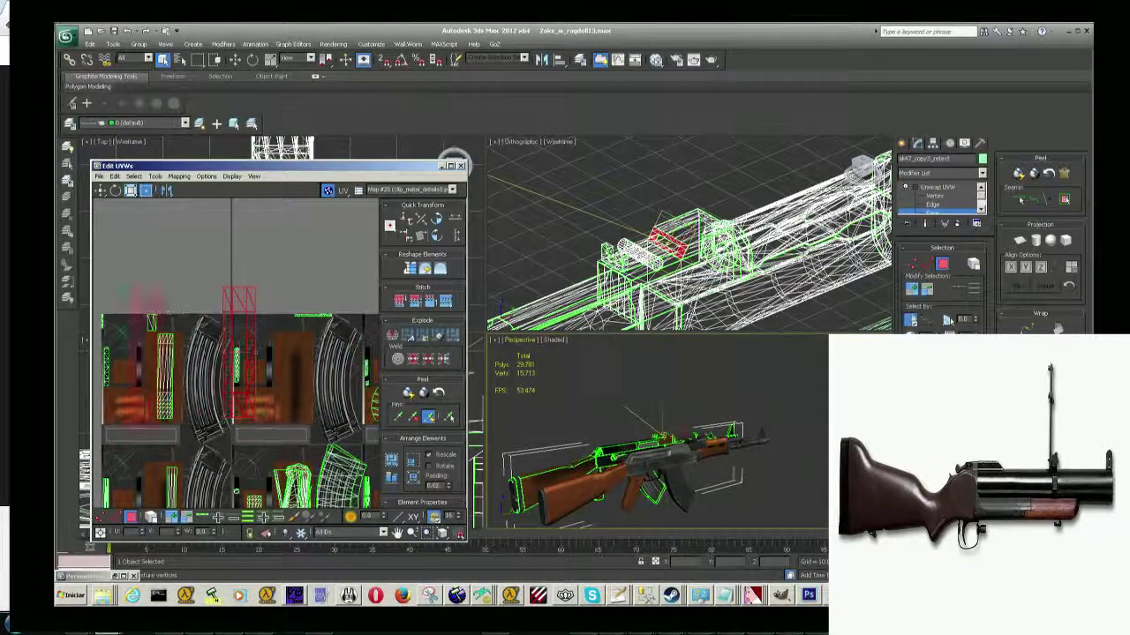
scroll(293, 387, "up", 3)
scroll(293, 387, "up", 3)
scroll(257, 319, "down", 2)
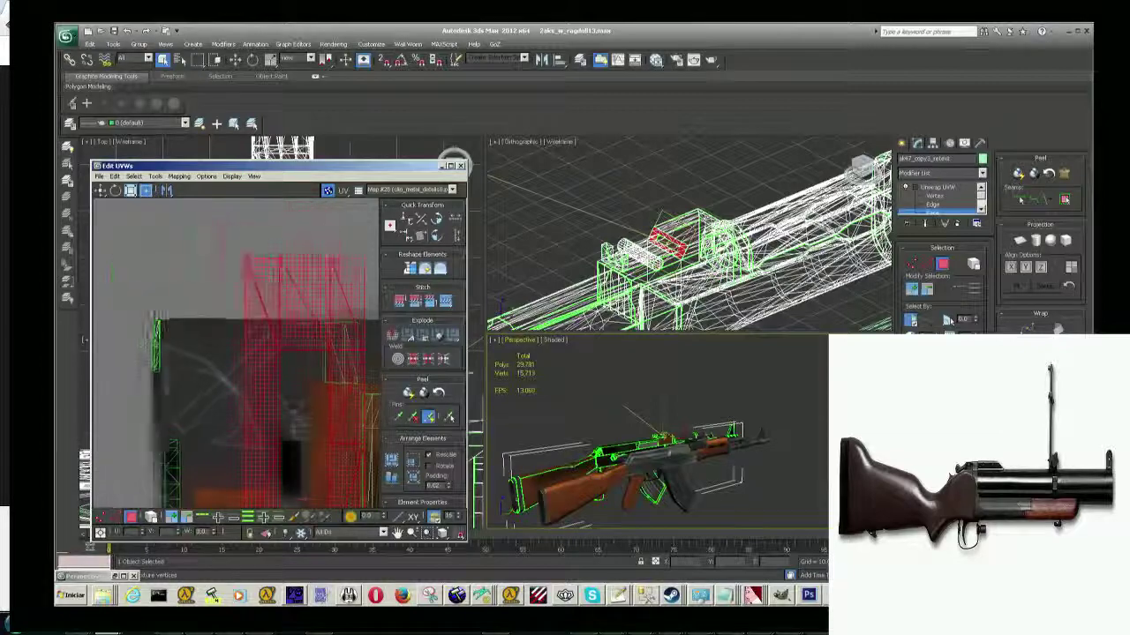
scroll(258, 320, "down", 2)
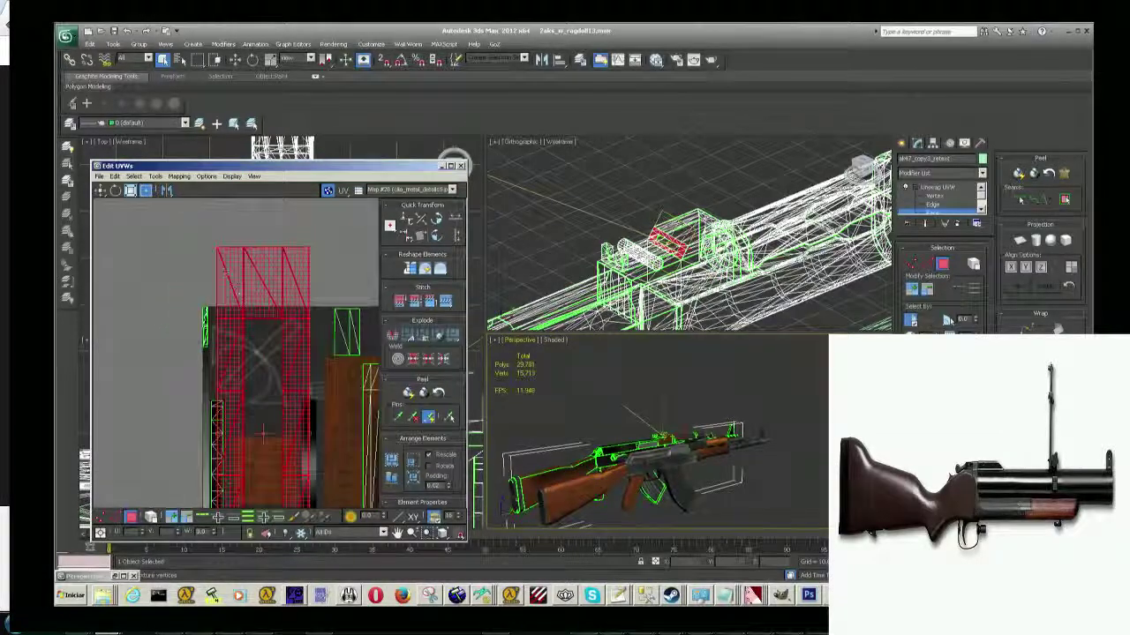
Rotate the red UV cluster about 90° and shrink it up and to the right.
left_click(116, 195)
mouse_move(176, 318)
left_mouse_down()
mouse_move(193, 364)
mouse_move(68, 422)
left_mouse_up()
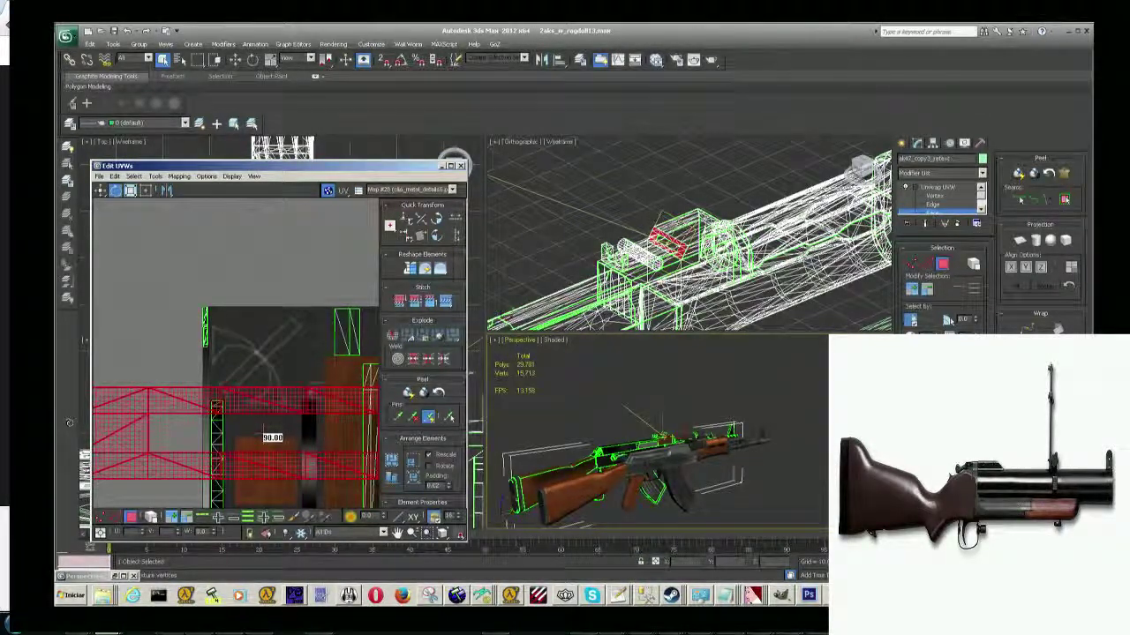
left_click_drag(271, 430, 216, 373)
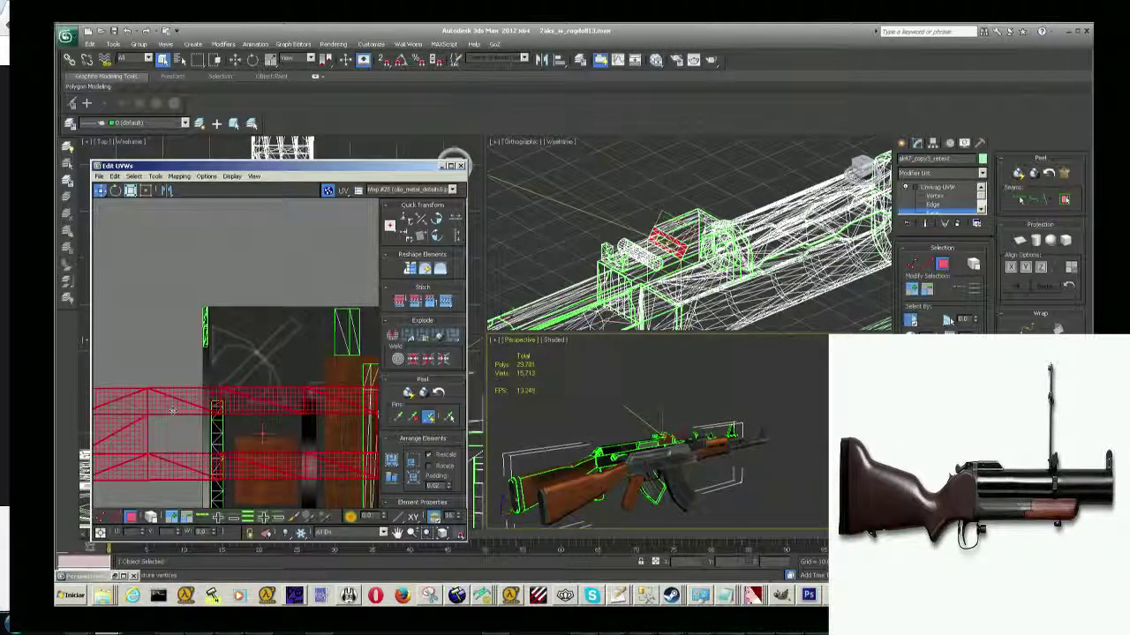
left_click_drag(176, 406, 301, 362)
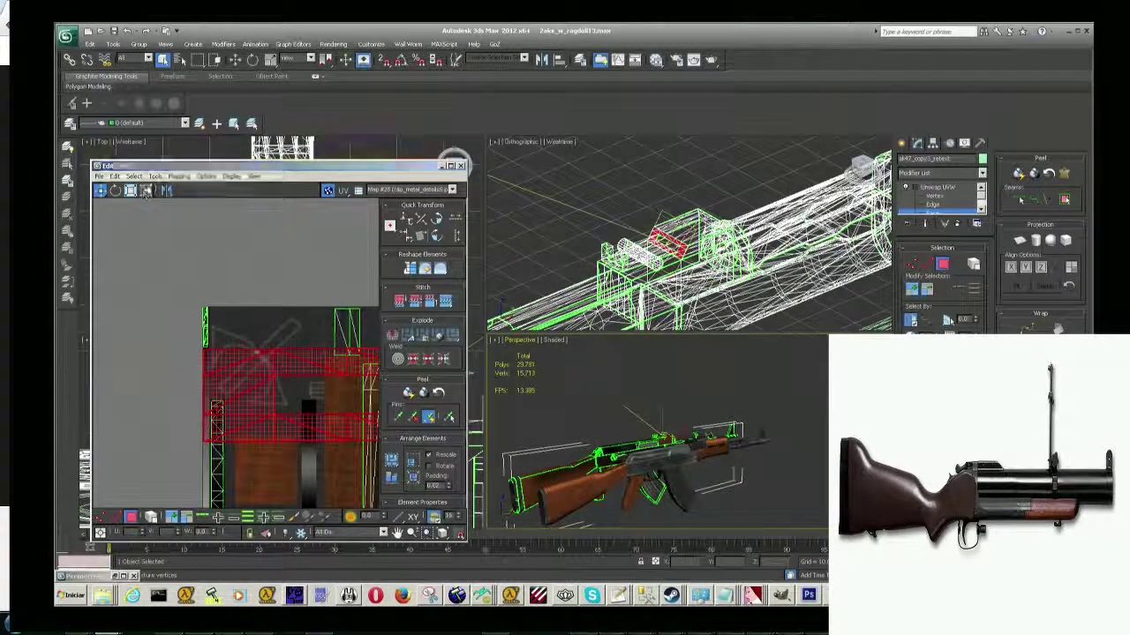
Squash the cluster into a narrow vertical strip, then clear the face selection.
scroll(264, 319, "down", 2)
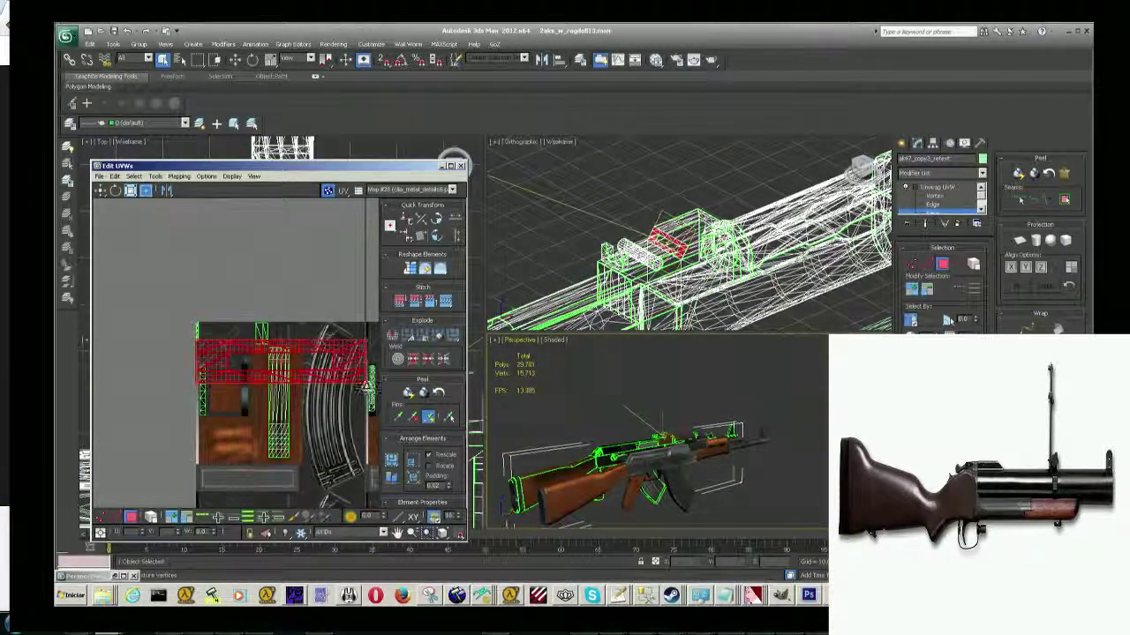
left_click_drag(367, 389, 264, 375)
scroll(206, 353, "up", 3)
scroll(199, 370, "up", 3)
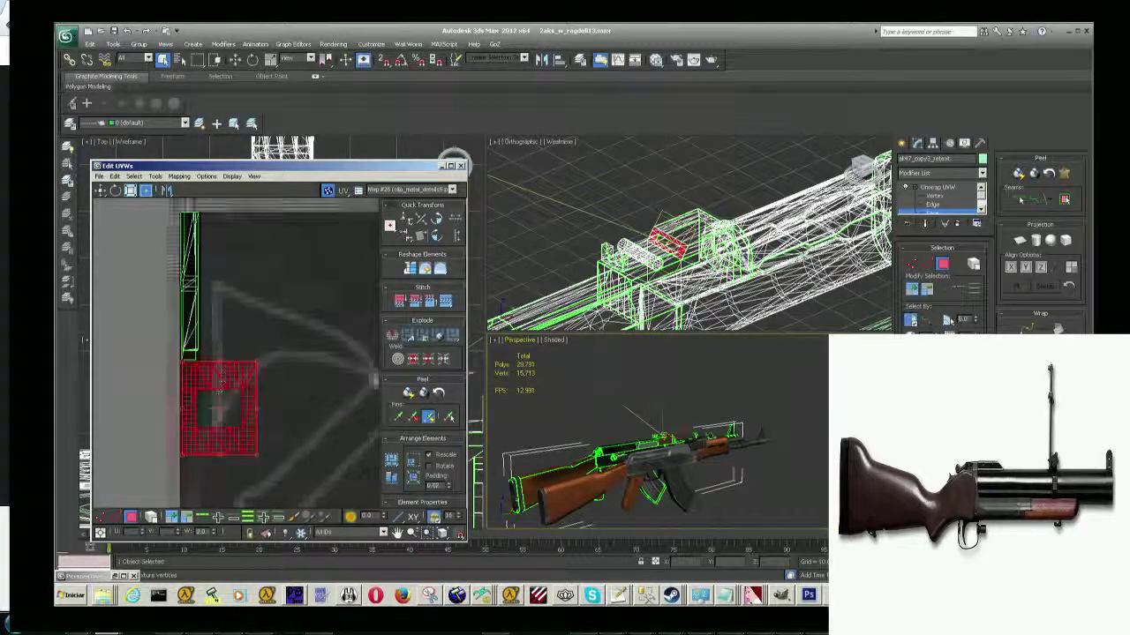
scroll(185, 389, "up", 3)
left_click_drag(299, 465, 203, 456)
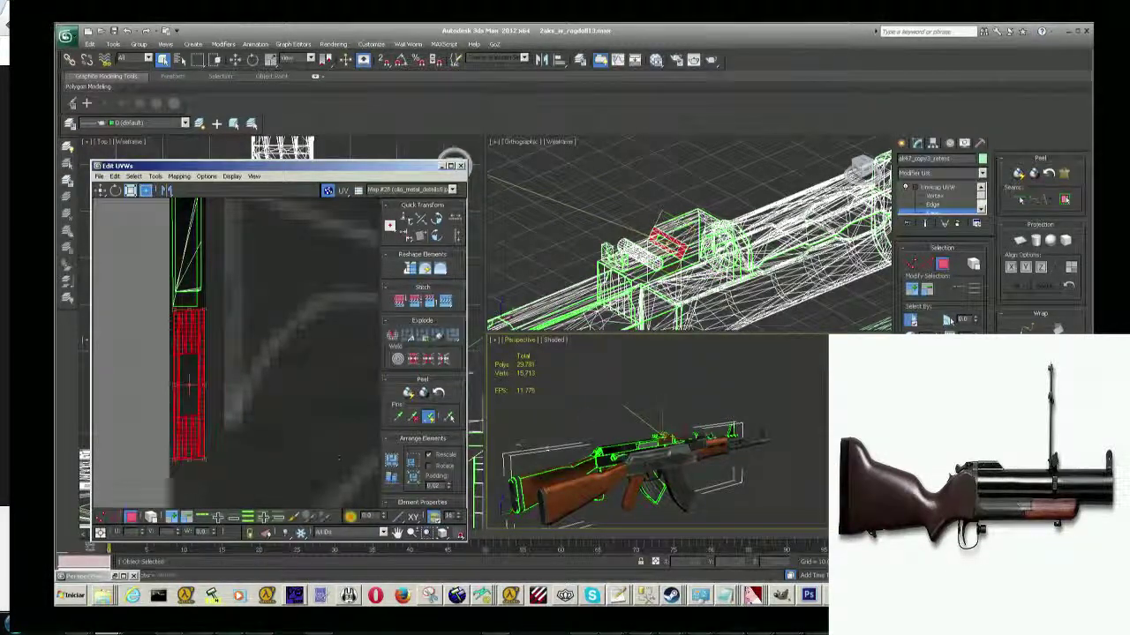
left_click(583, 398)
scroll(682, 462, "up", 5)
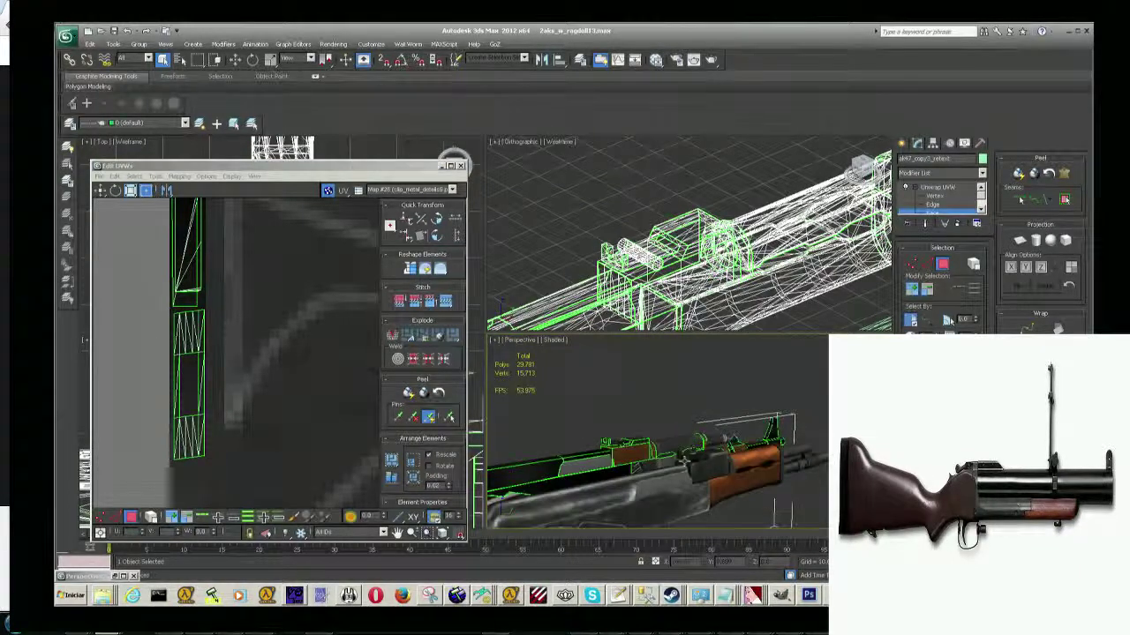
Select the receiver's top face in the Perspective viewport, correcting a wrong pick.
left_click(688, 428)
scroll(691, 425, "up", 3)
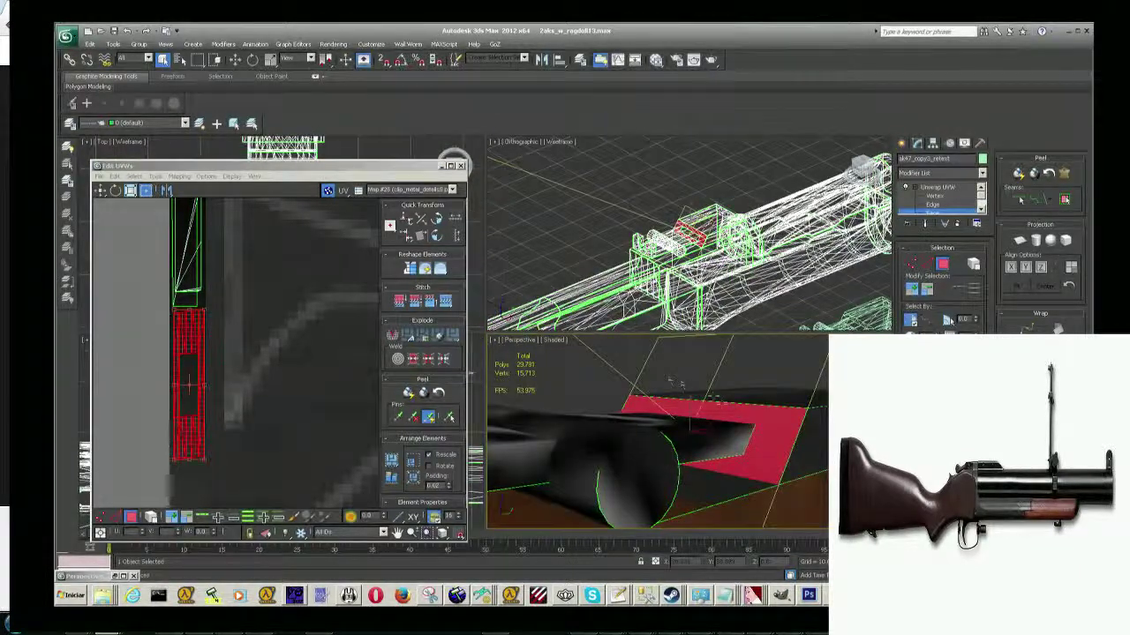
left_click(681, 386)
mouse_move(607, 417)
middle_mouse_down("alt")
mouse_move(558, 448)
mouse_move(647, 446)
middle_mouse_up("alt")
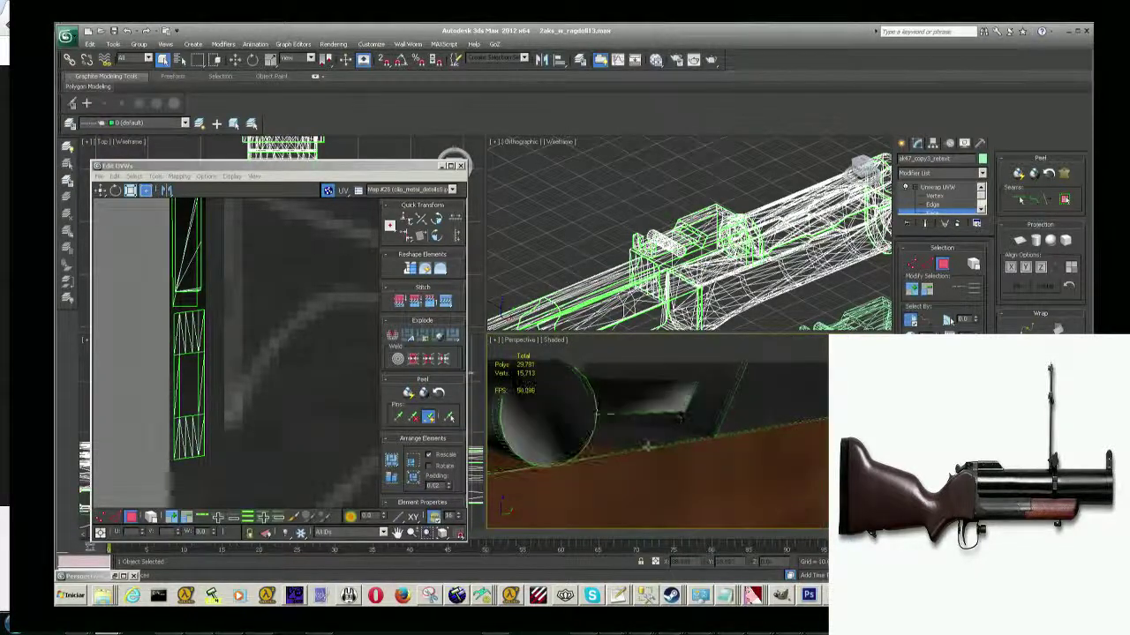
left_click(627, 440)
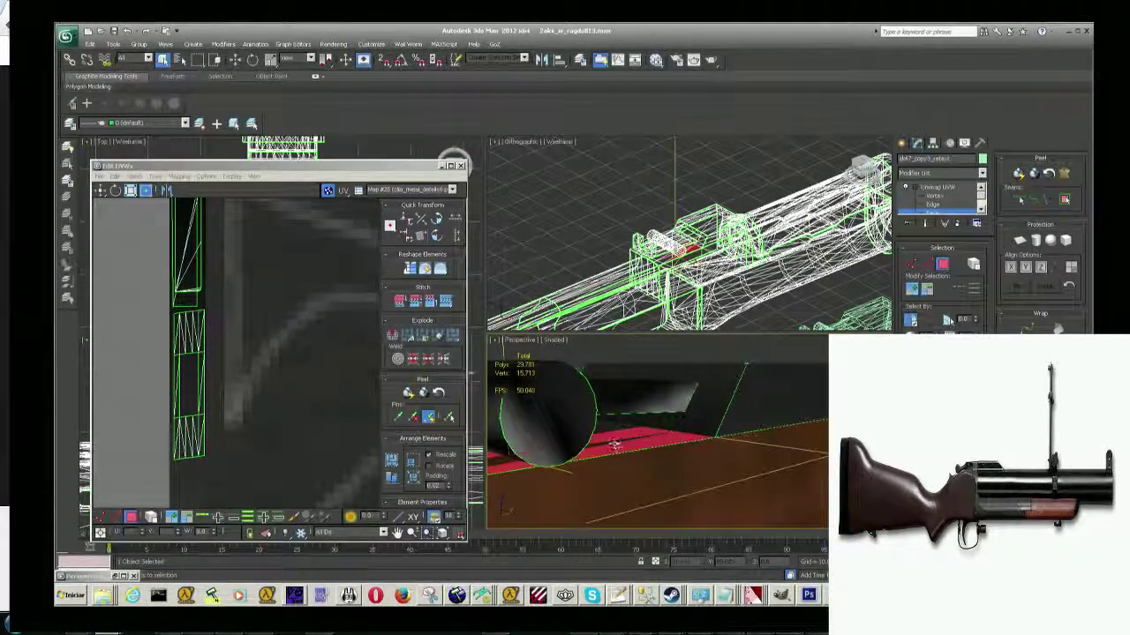
scroll(615, 444, "down", 1)
scroll(631, 441, "down", 1)
scroll(648, 437, "down", 1)
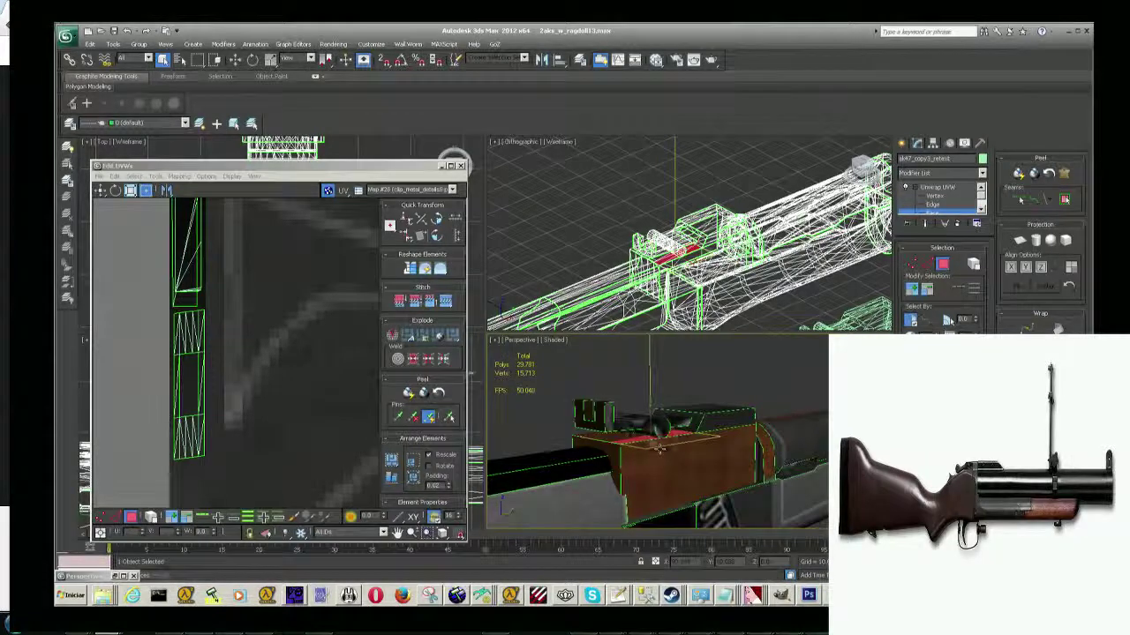
mouse_move(660, 447)
middle_mouse_down()
mouse_move(674, 463)
mouse_move(698, 459)
mouse_move(651, 462)
middle_mouse_up()
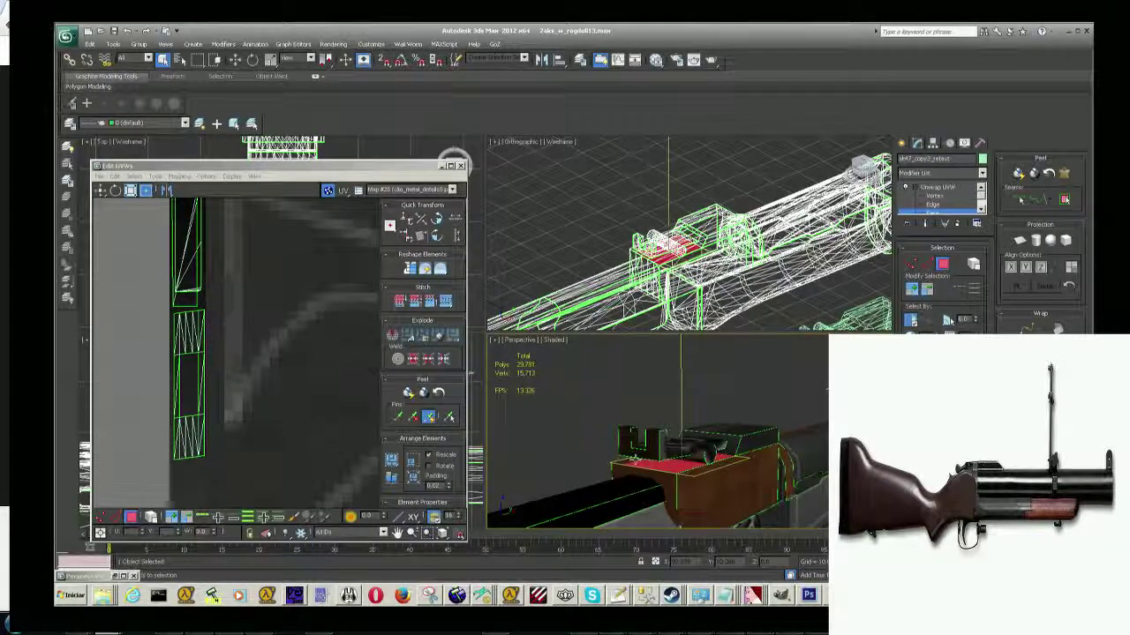
mouse_move(634, 460)
middle_mouse_down("alt")
mouse_move(623, 463)
mouse_move(706, 441)
mouse_move(733, 450)
mouse_move(680, 441)
mouse_move(670, 455)
mouse_move(692, 443)
mouse_move(679, 462)
middle_mouse_up("alt")
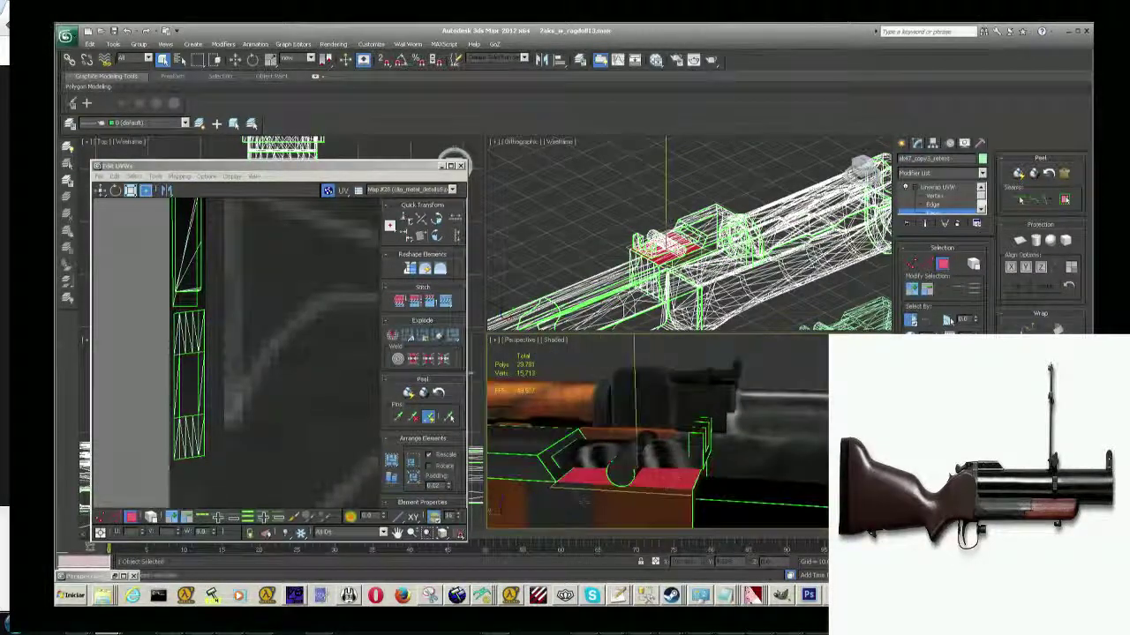
mouse_move(583, 501)
middle_mouse_down("alt")
mouse_move(573, 485)
mouse_move(662, 479)
middle_mouse_up("alt")
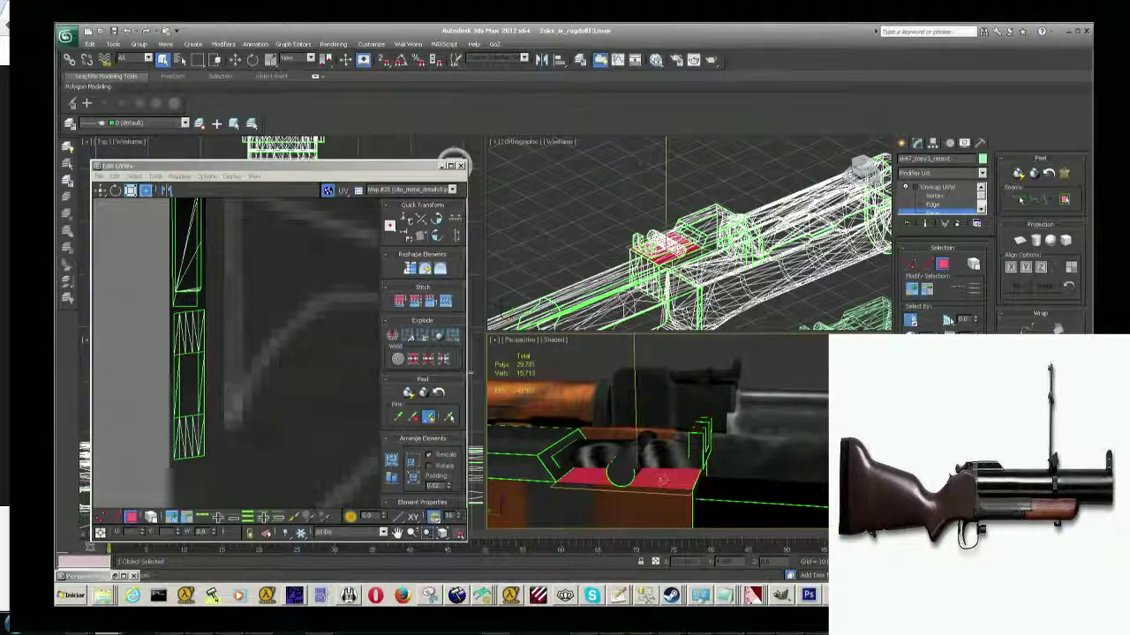
middle_click_drag(749, 464, 503, 505, "alt")
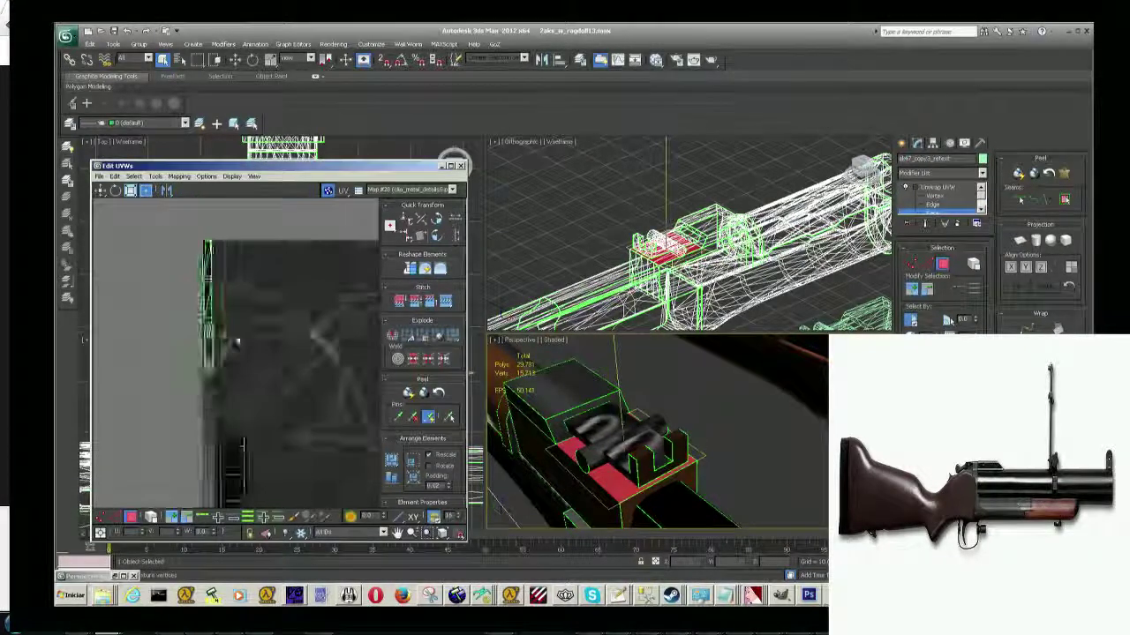
scroll(239, 353, "down", 5)
scroll(199, 335, "up", 2)
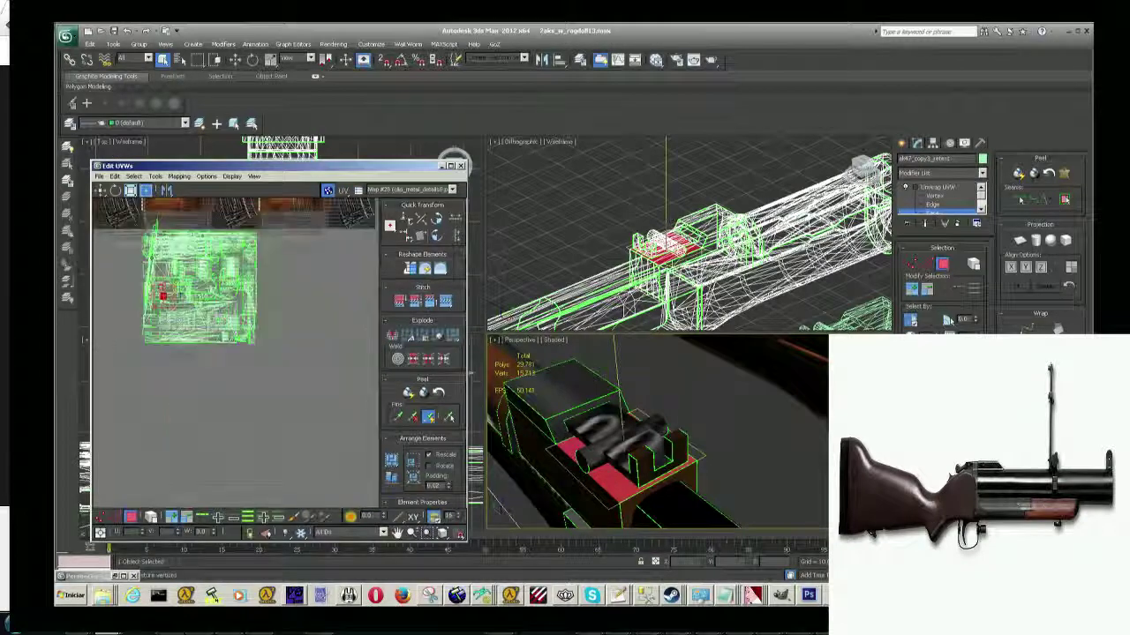
scroll(199, 335, "up", 2)
scroll(177, 291, "up", 2)
Apply Mapping > Flatten Mapping to the selected top-face UVs.
middle_click_drag(196, 306, 385, 389)
scroll(194, 389, "down", 3)
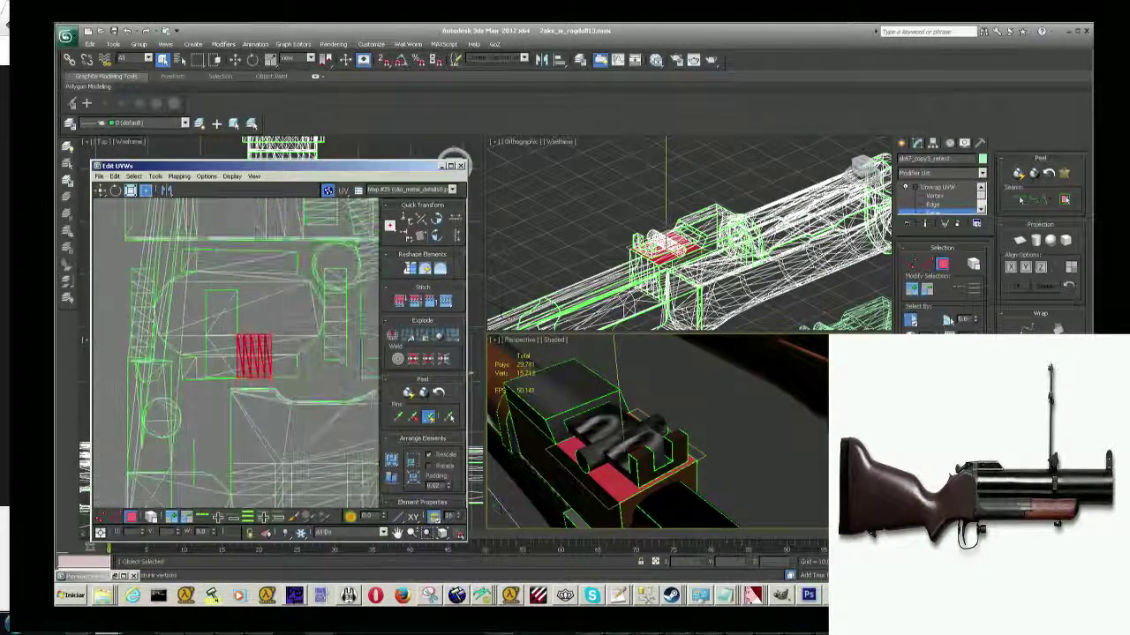
scroll(185, 381, "down", 2)
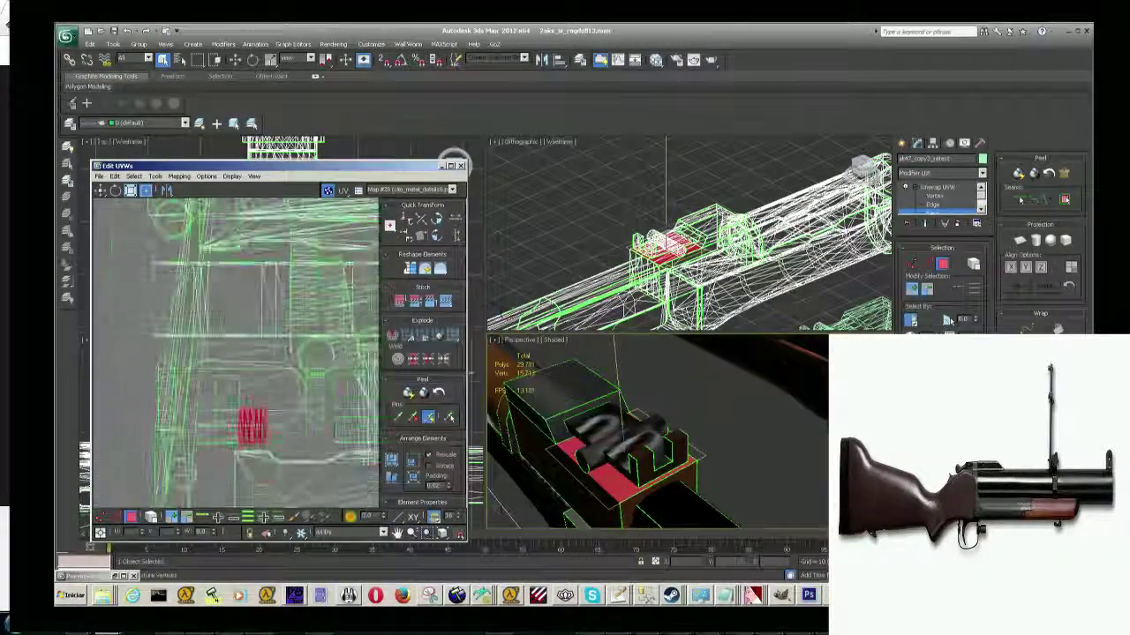
scroll(185, 381, "down", 2)
scroll(185, 381, "down", 2)
left_click(179, 175)
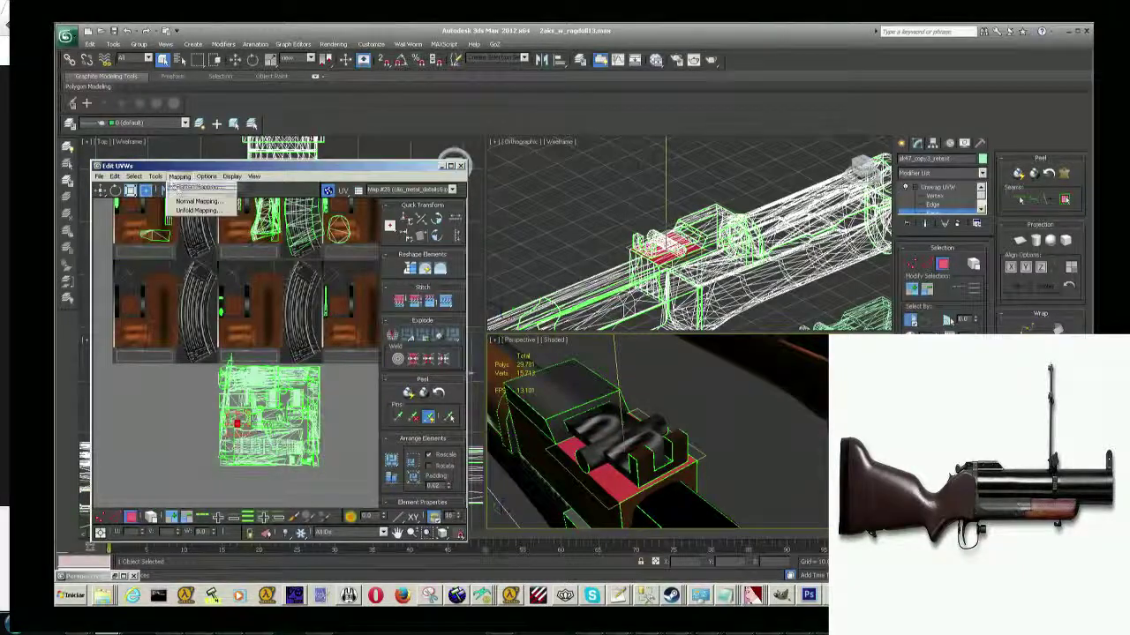
left_click(189, 185)
left_click(202, 95)
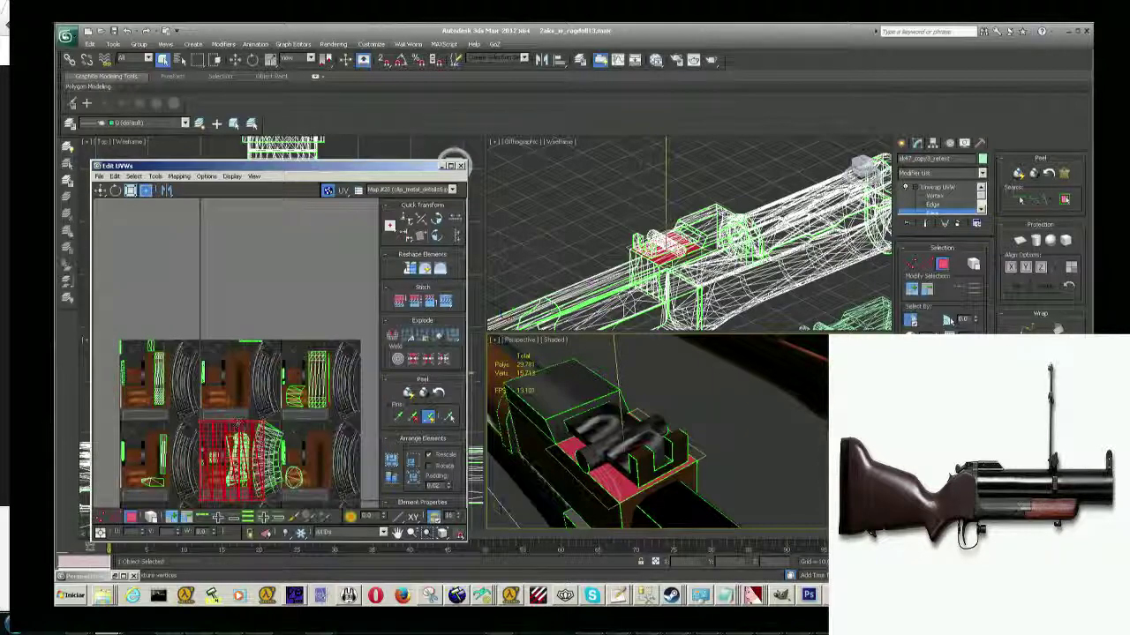
Shrink the flattened island and squash it into a thin strip over the texture's dark area.
scroll(256, 353, "up", 5)
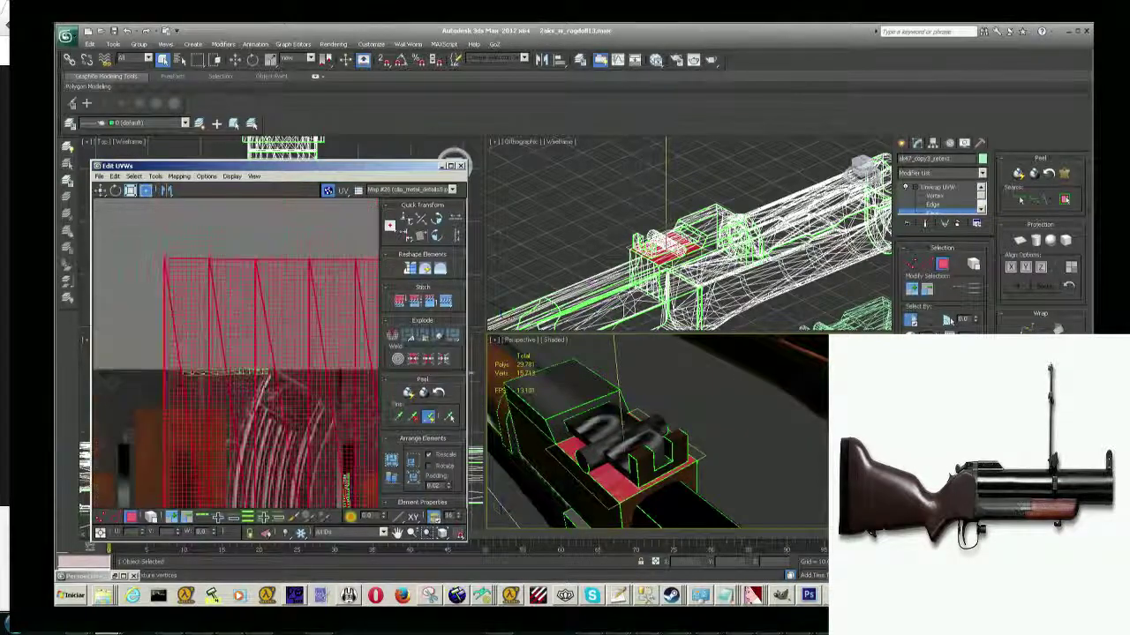
middle_click_drag(258, 376, 236, 296)
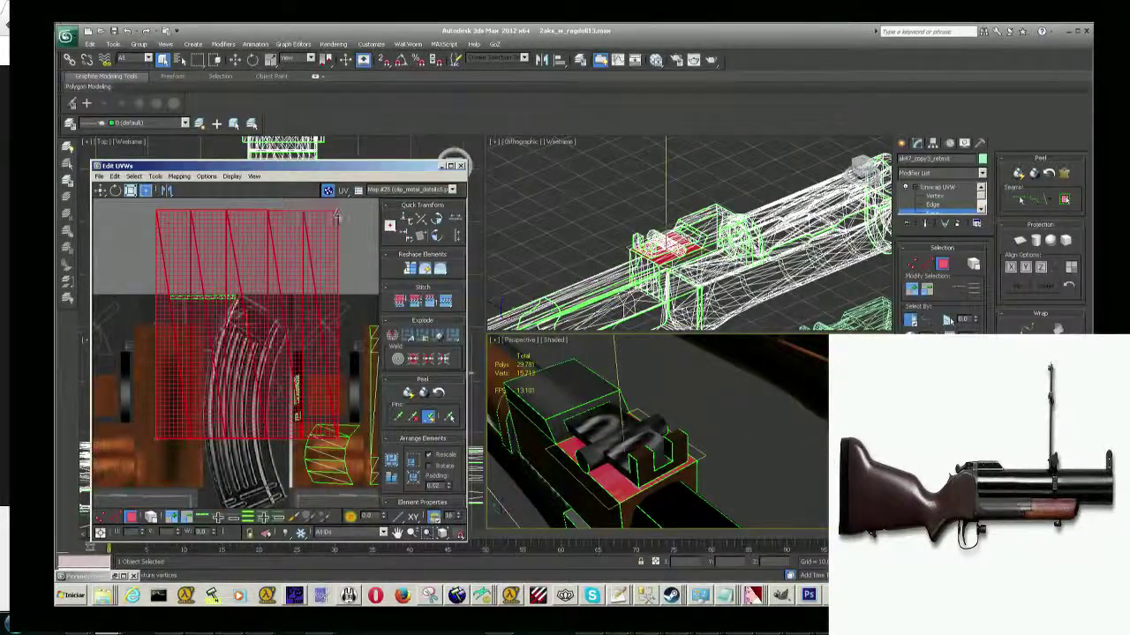
left_click_drag(337, 216, 286, 357)
left_click_drag(236, 407, 214, 422)
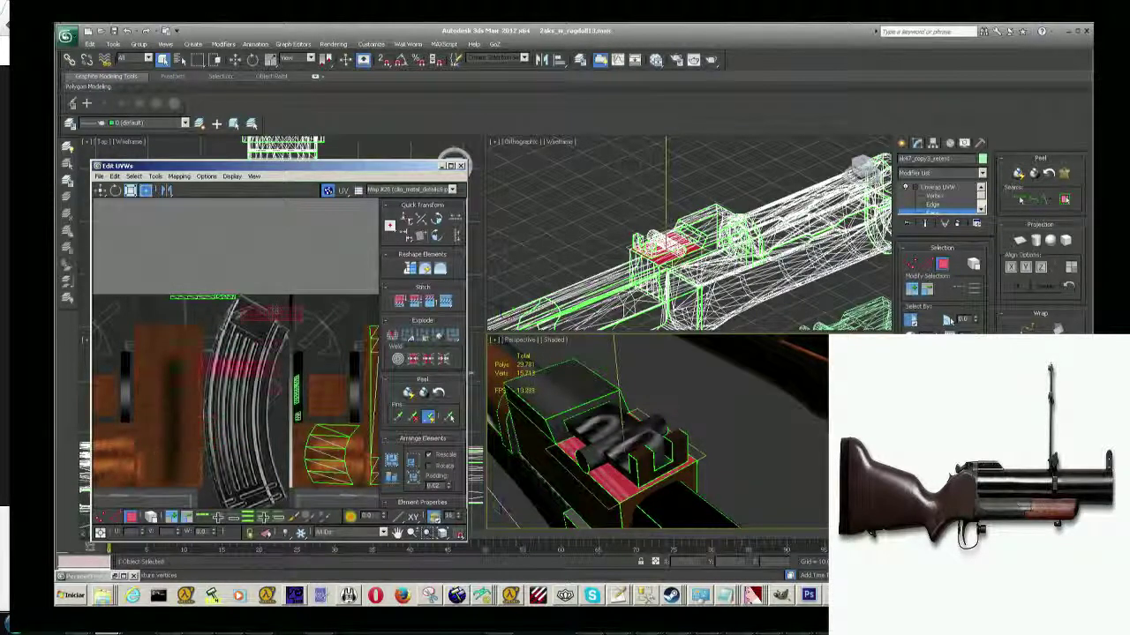
scroll(225, 308, "up", 5)
scroll(225, 308, "up", 3)
scroll(226, 308, "down", 5)
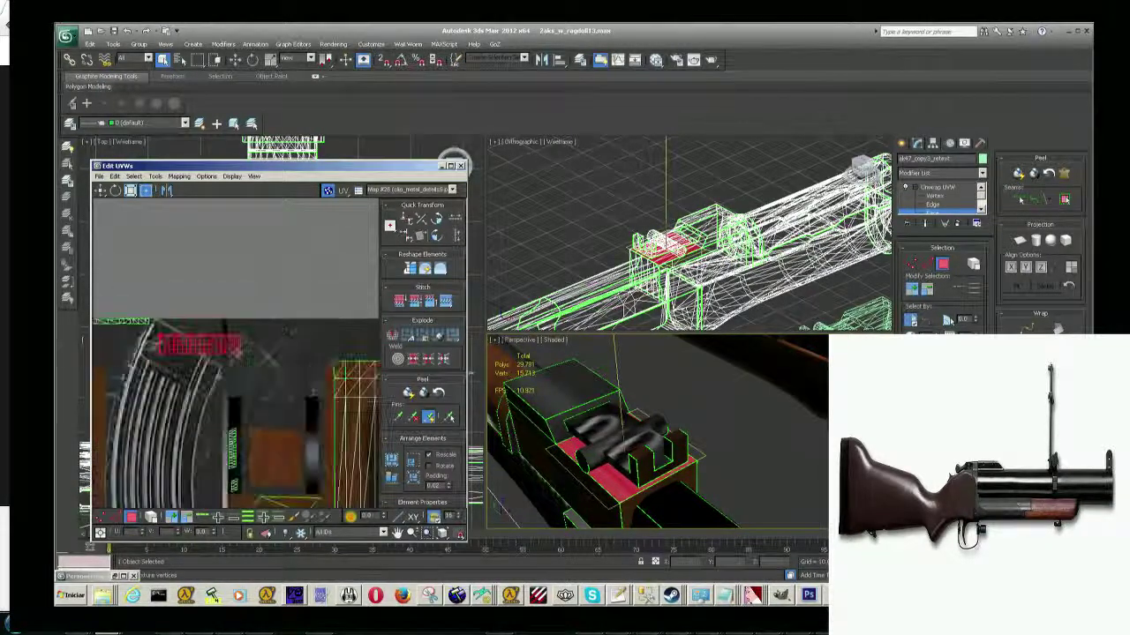
scroll(179, 365, "up", 2)
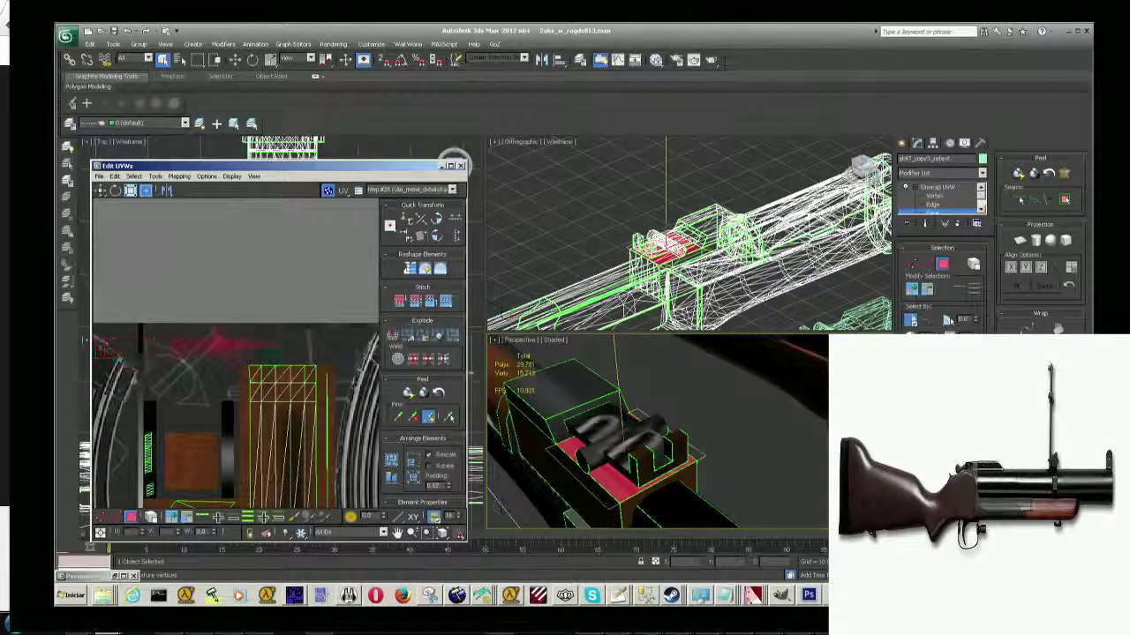
middle_click_drag(180, 364, 215, 379)
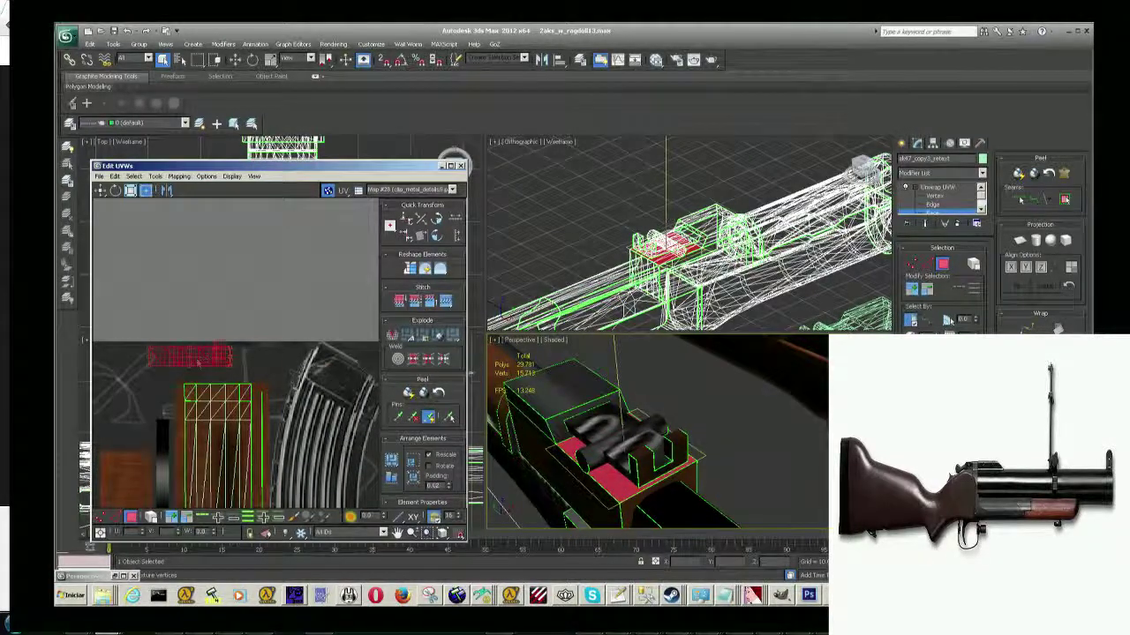
scroll(198, 362, "up", 2)
scroll(198, 361, "up", 3)
scroll(211, 363, "down", 3)
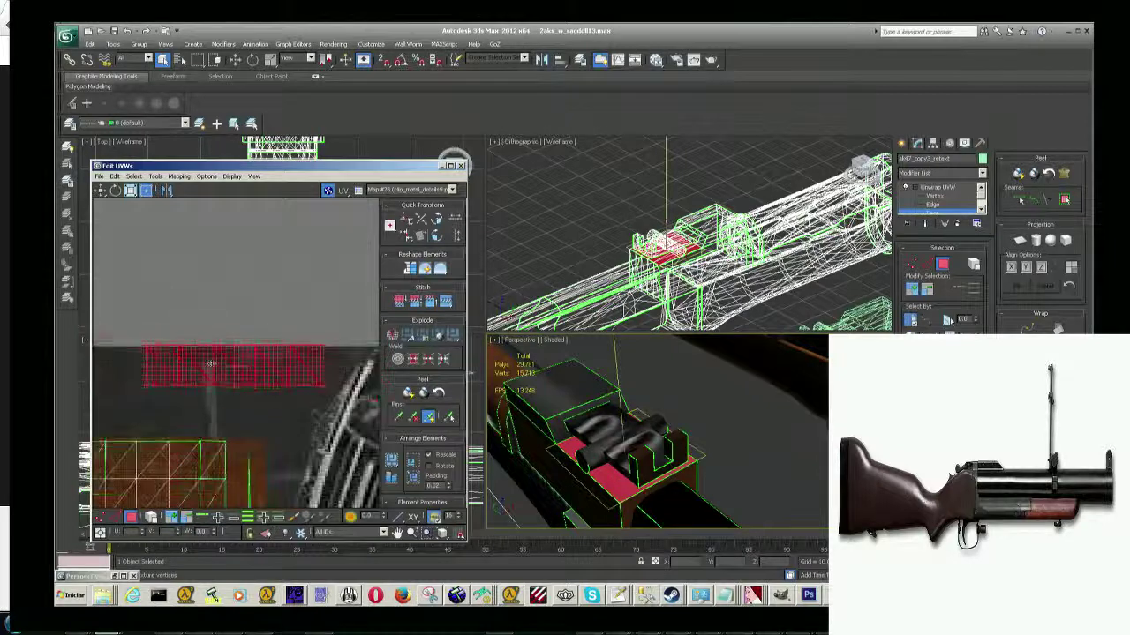
left_click_drag(210, 364, 237, 366)
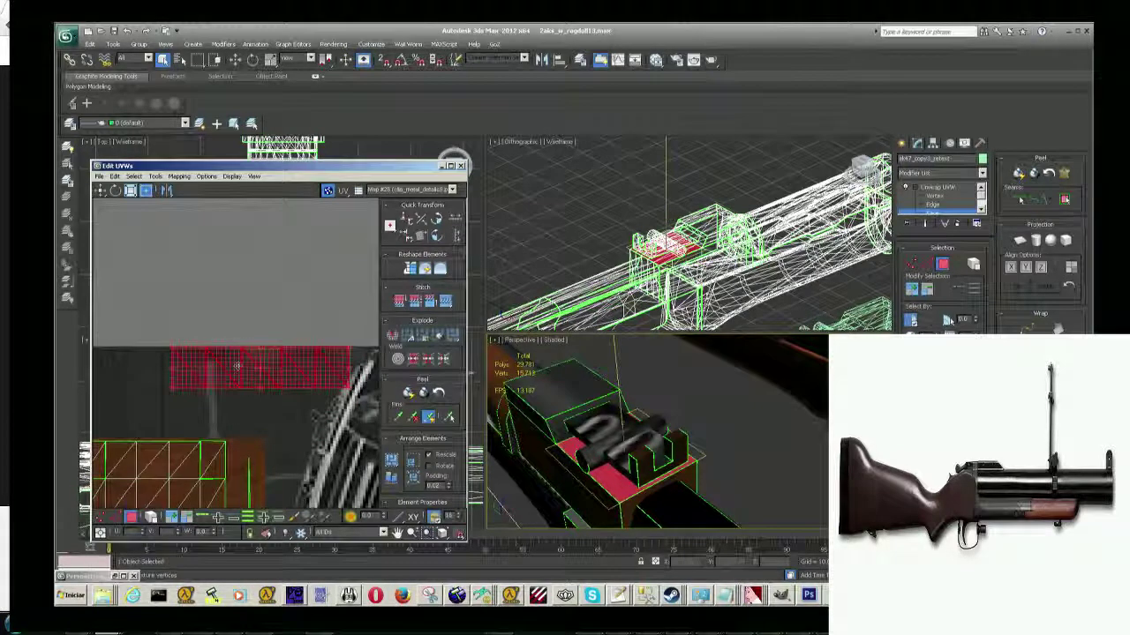
left_click_drag(360, 360, 359, 362)
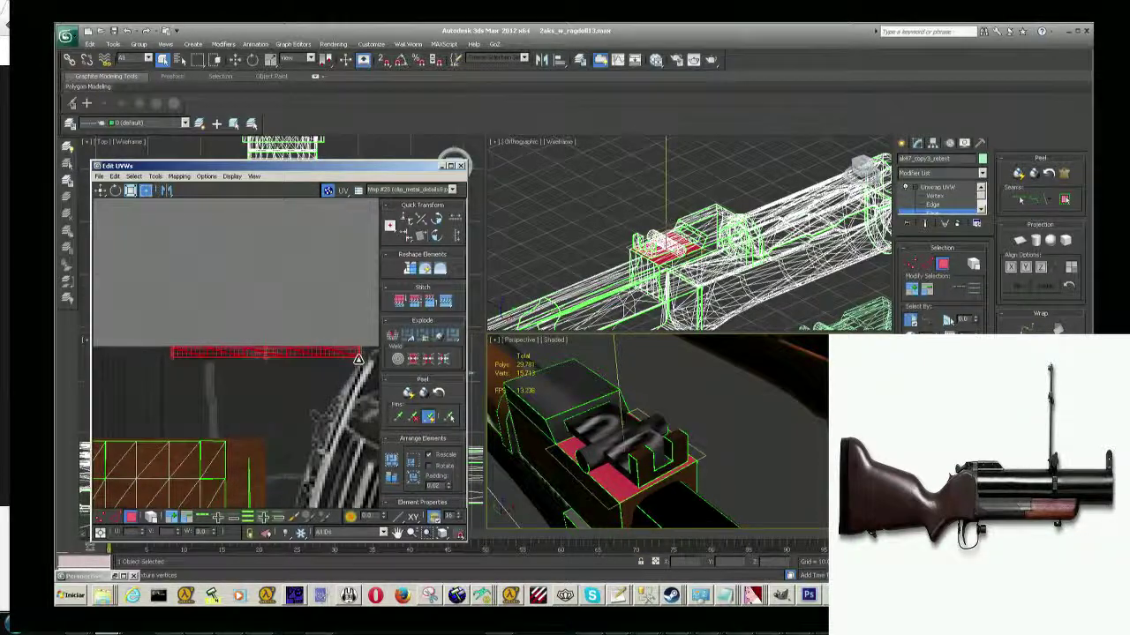
mouse_move(643, 431)
middle_mouse_down("alt")
mouse_move(761, 415)
mouse_move(724, 432)
middle_mouse_up("alt")
Select the receiver's front and side faces and flatten their UVs.
left_click(697, 442)
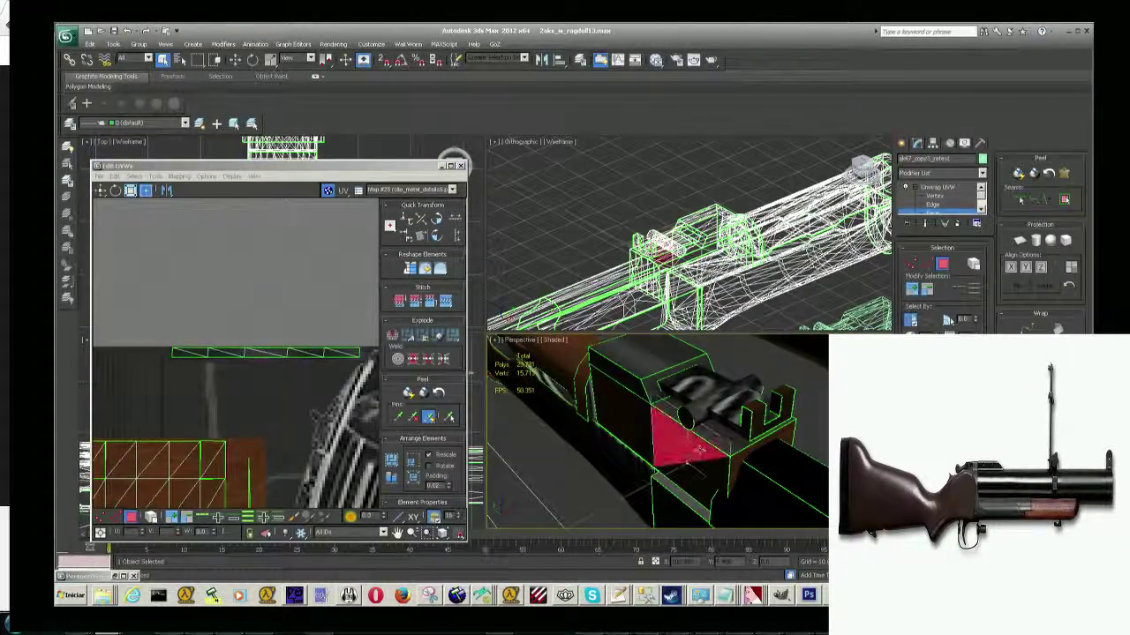
left_click(648, 434, "shift")
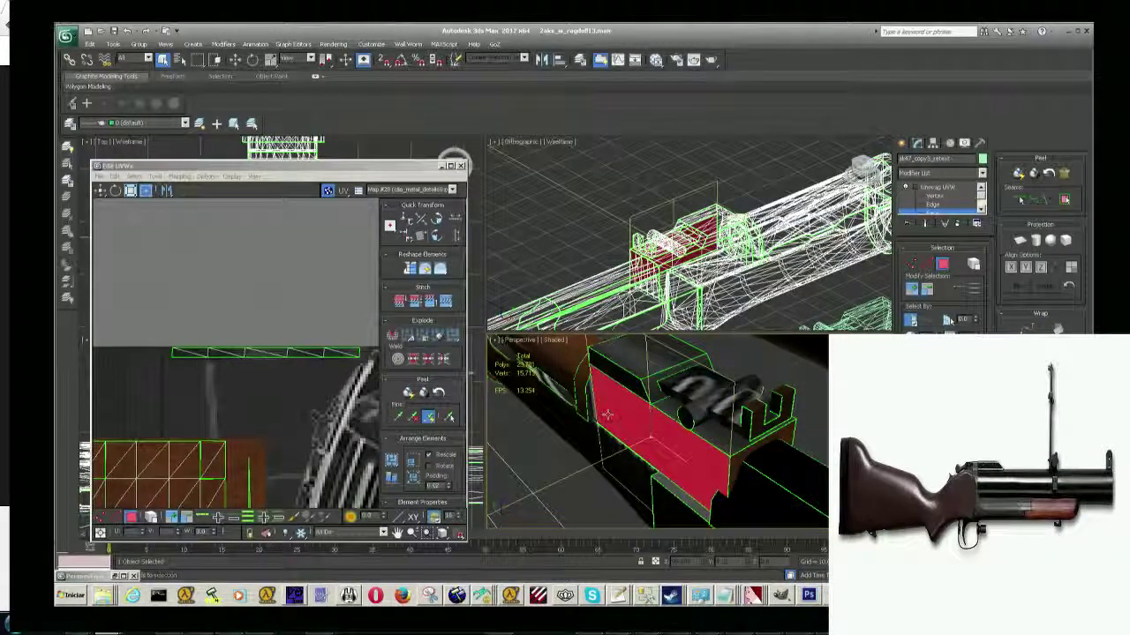
middle_click_drag(648, 435, 618, 415, "alt")
key("z")
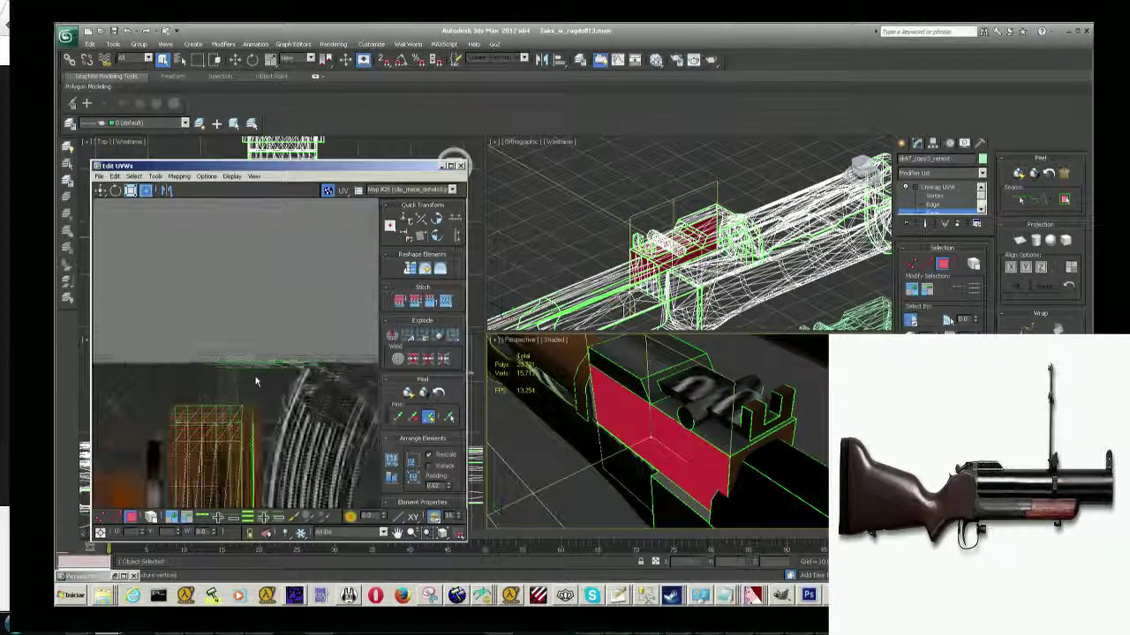
scroll(208, 271, "up", 3)
scroll(209, 271, "up", 2)
scroll(209, 272, "down", 2)
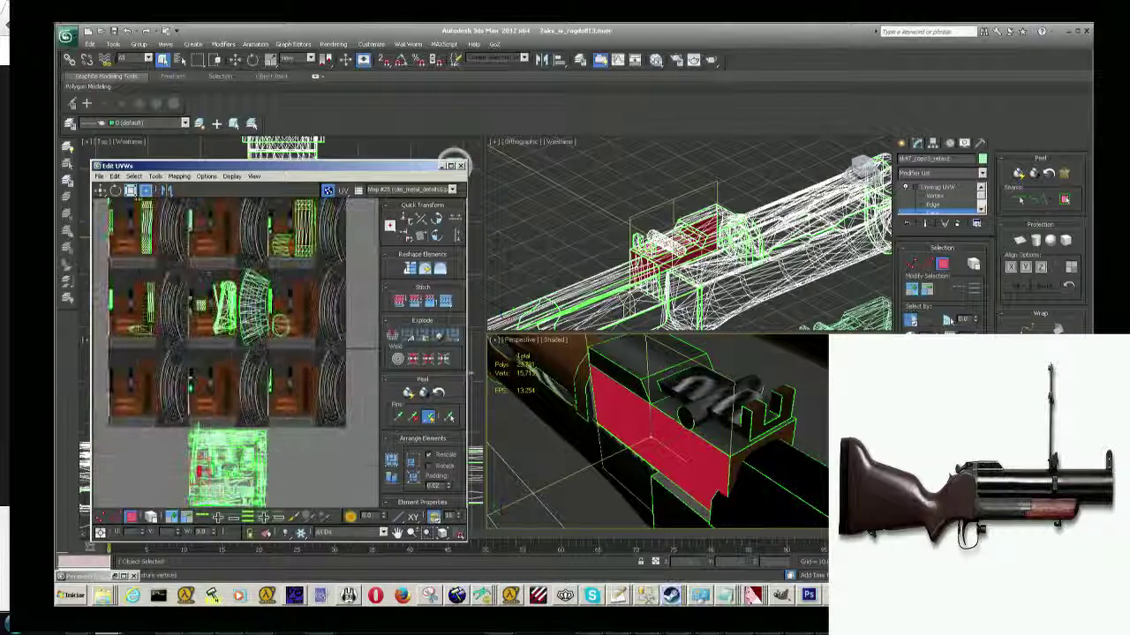
left_click(208, 271)
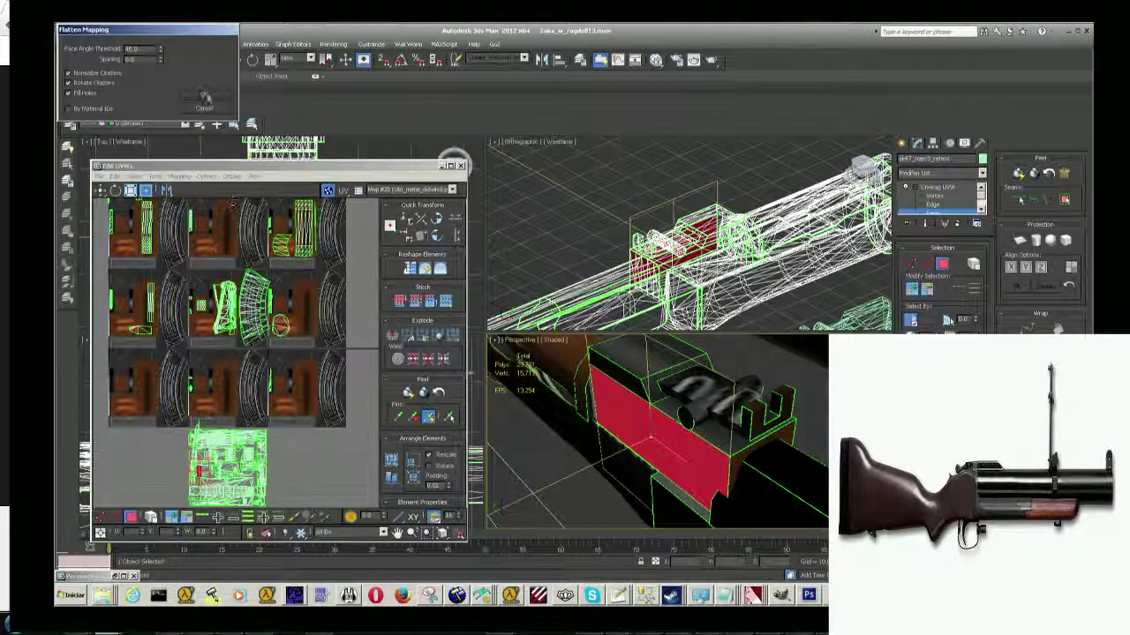
Move the red island onto the texture and rotate it about -90° so it lies horizontally.
middle_click_drag(209, 271, 225, 369)
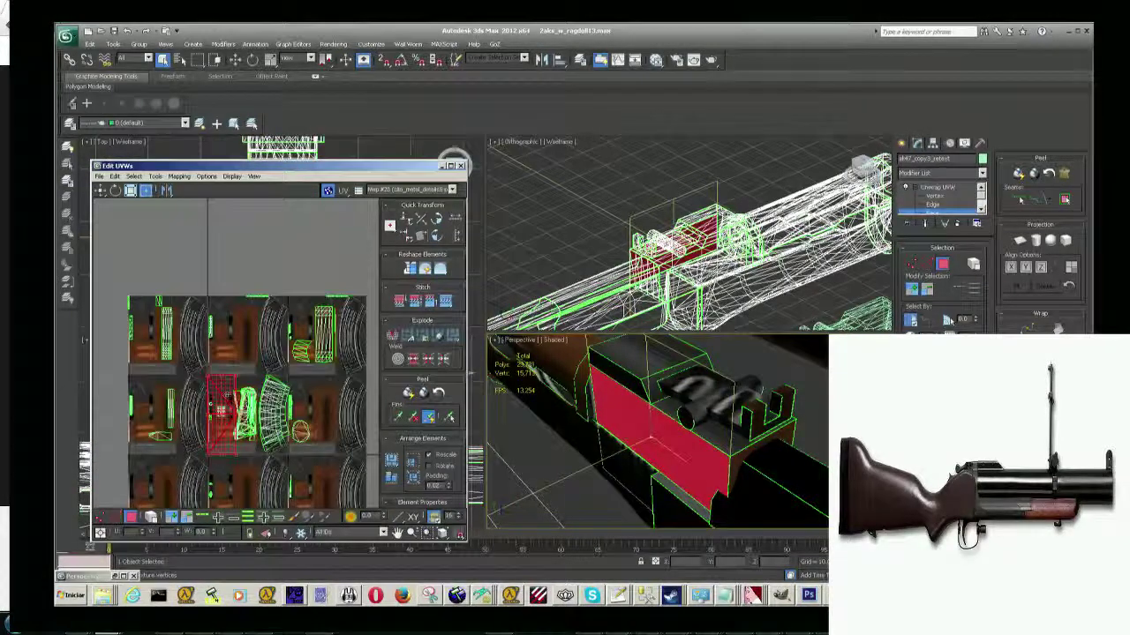
scroll(219, 408, "up", 3)
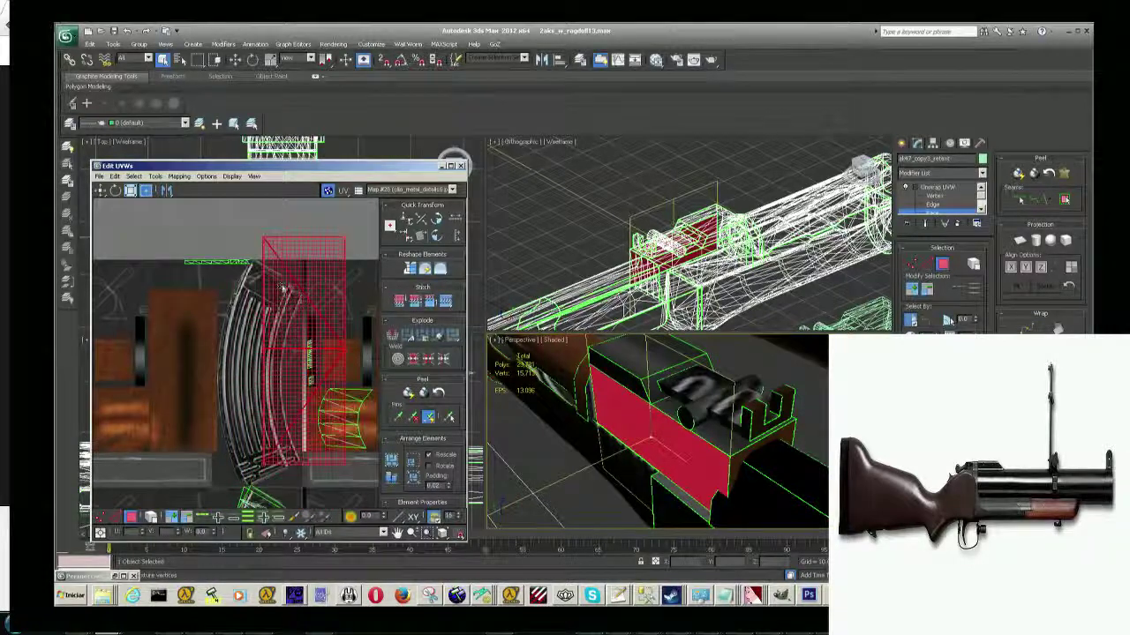
middle_click_drag(280, 371, 290, 414)
left_click_drag(289, 414, 232, 362)
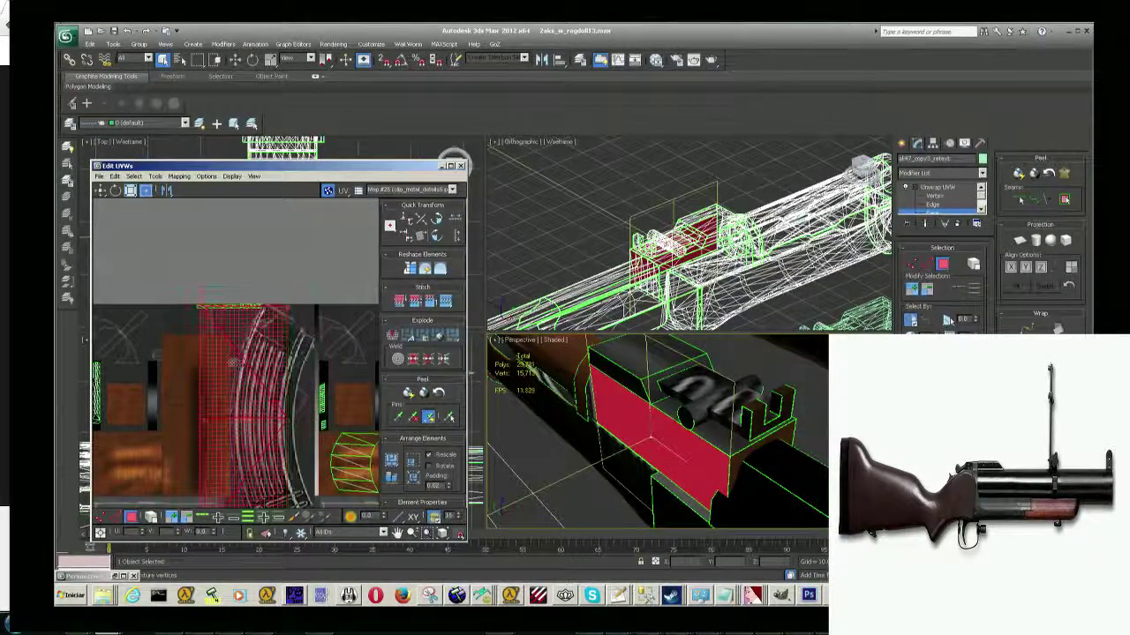
left_click(115, 191)
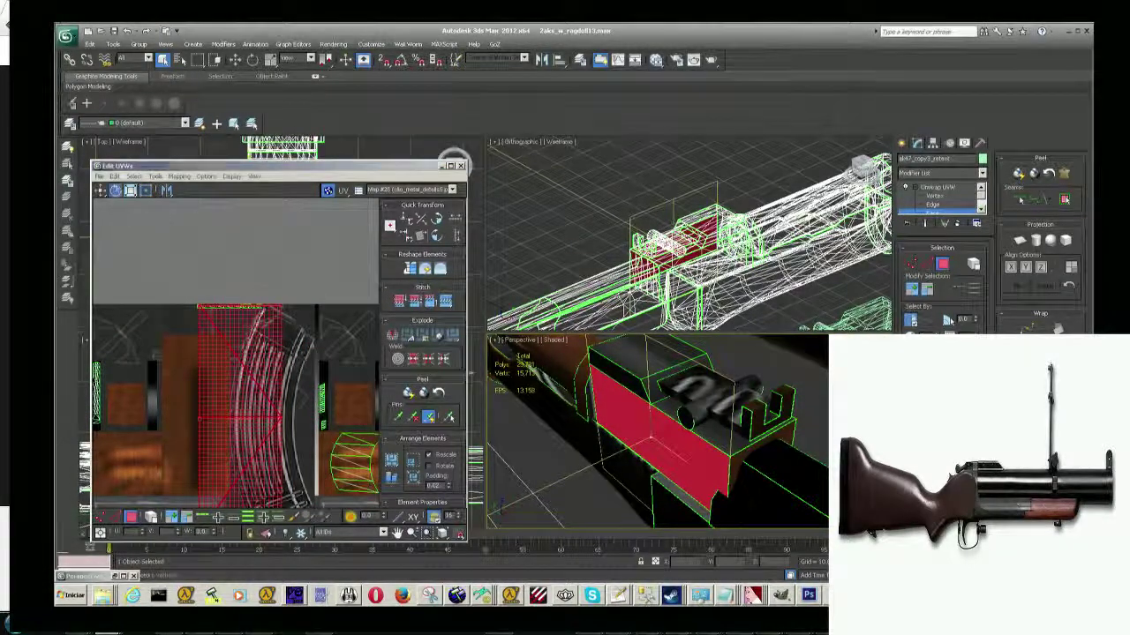
left_click_drag(255, 415, 255, 368)
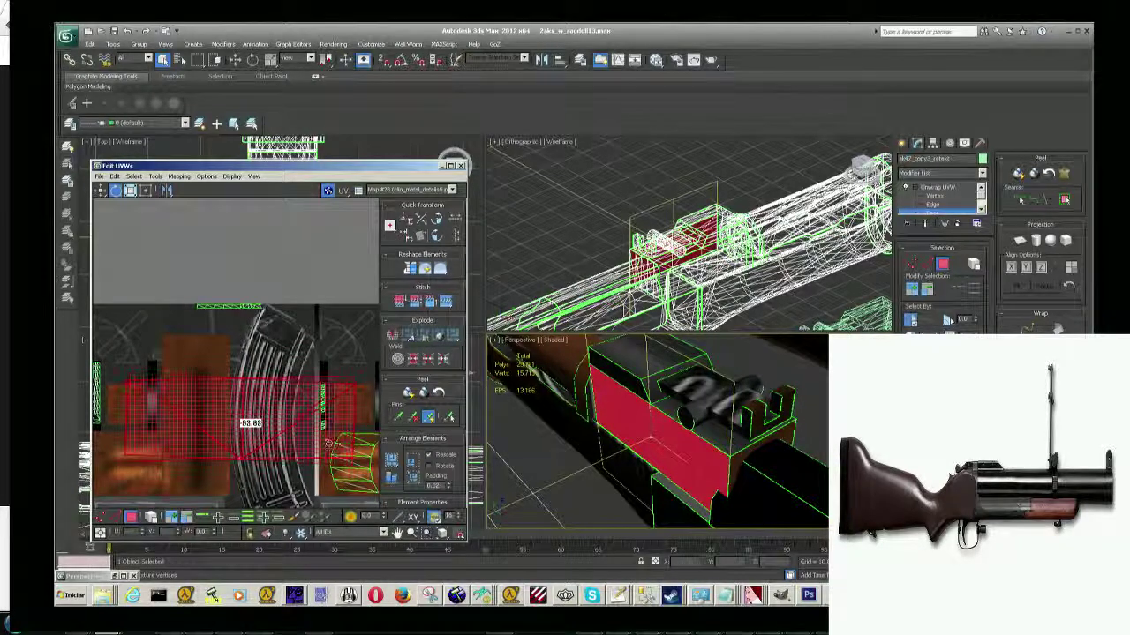
left_click_drag(255, 368, 255, 375)
left_click_drag(328, 445, 328, 446)
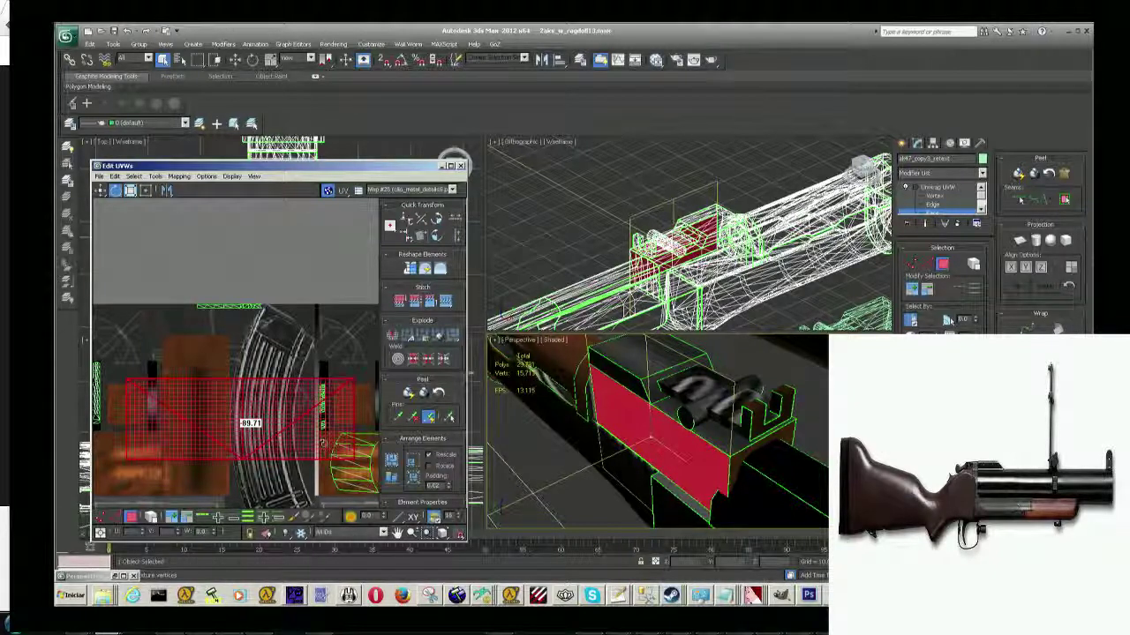
left_click_drag(327, 445, 327, 444)
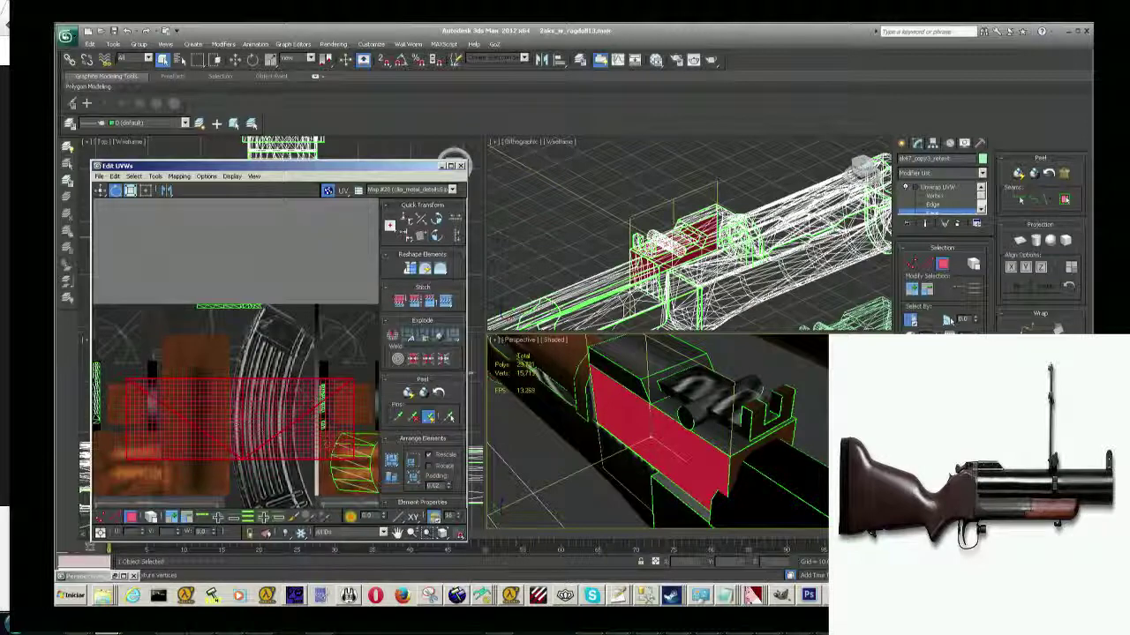
Scale up the receiver island, then select the small top-face element and nudge it upward.
left_click(131, 191)
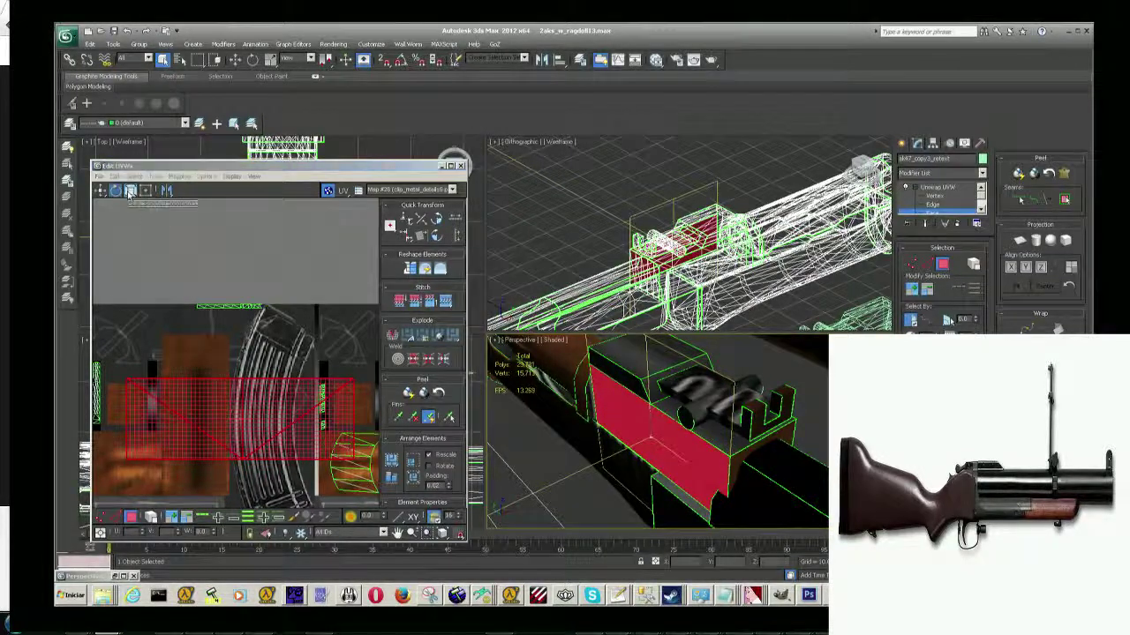
left_click_drag(255, 406, 300, 329)
left_click(238, 419)
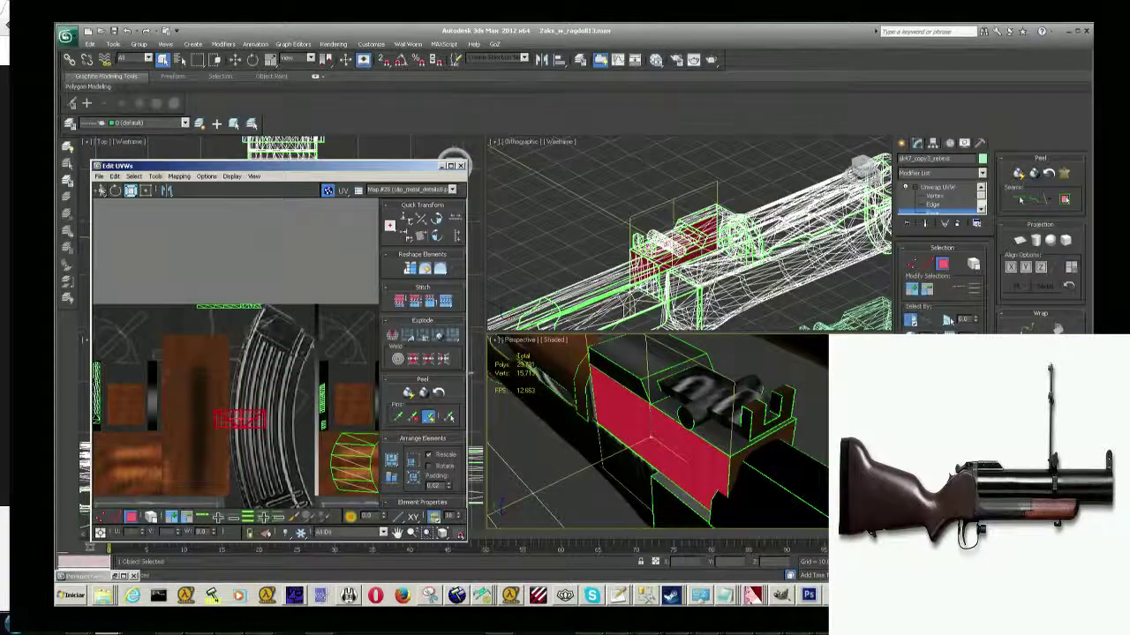
key("q")
scroll(208, 328, "up", 5)
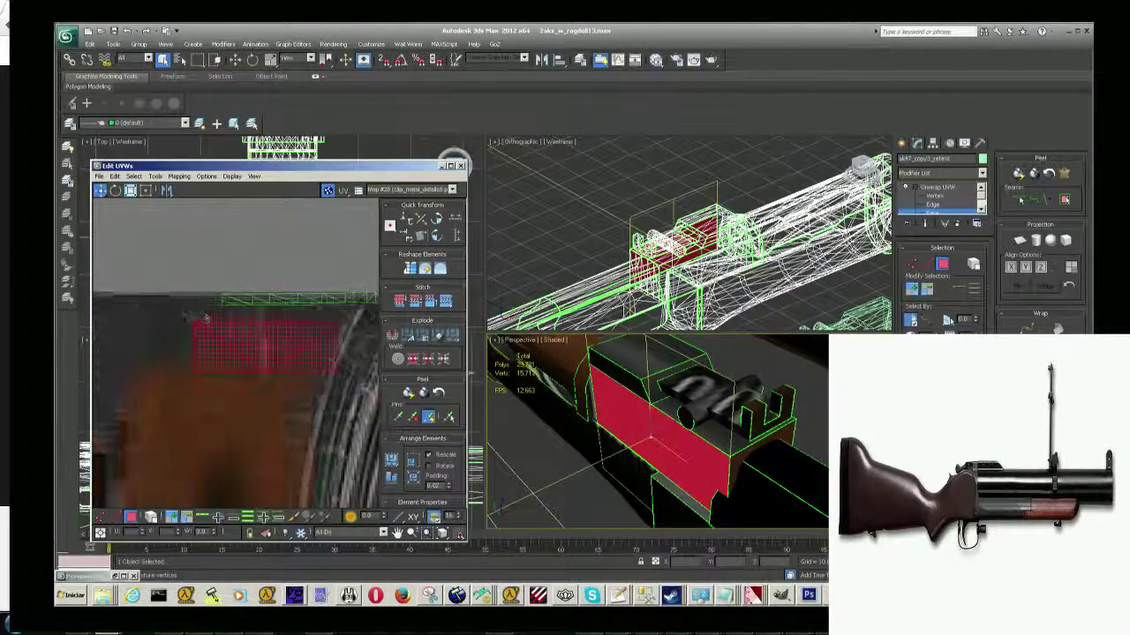
middle_click_drag(251, 391, 276, 346)
left_click_drag(296, 341, 297, 337)
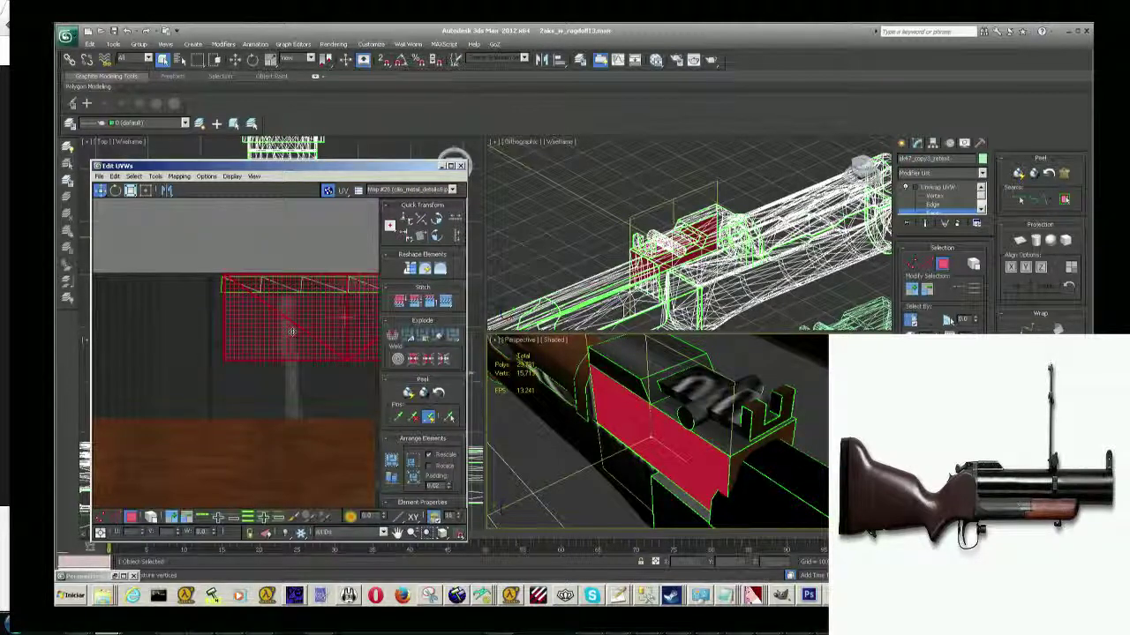
middle_click_drag(293, 332, 166, 390)
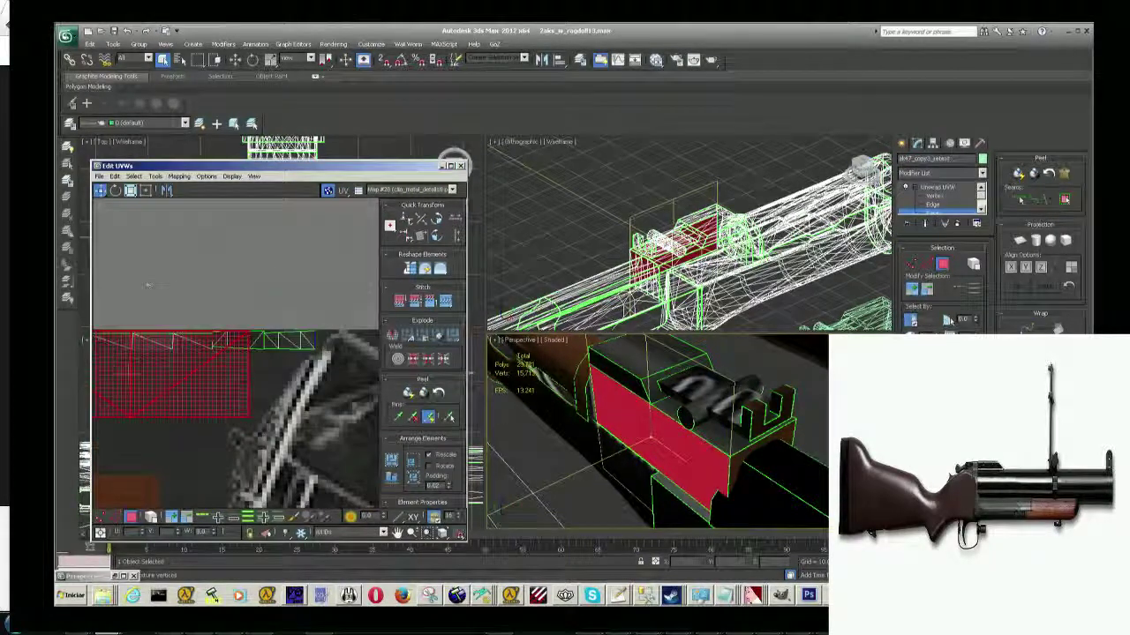
Squash the small element into a thin strip with non-uniform scale and clear the selection.
left_click(145, 191)
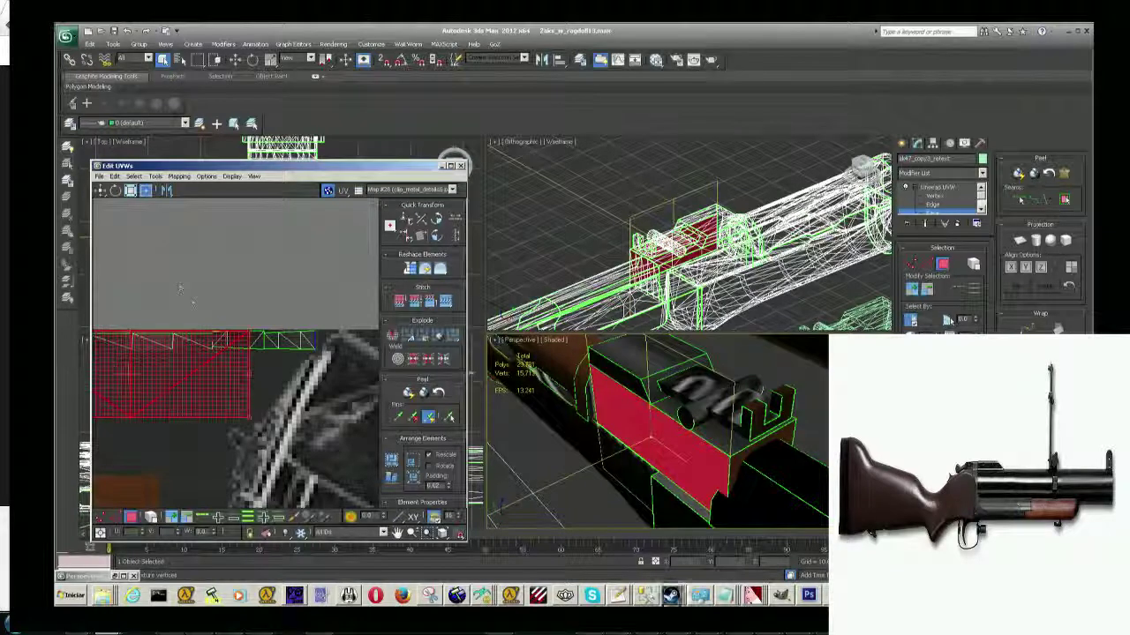
left_click_drag(248, 424, 314, 351)
left_click(670, 447)
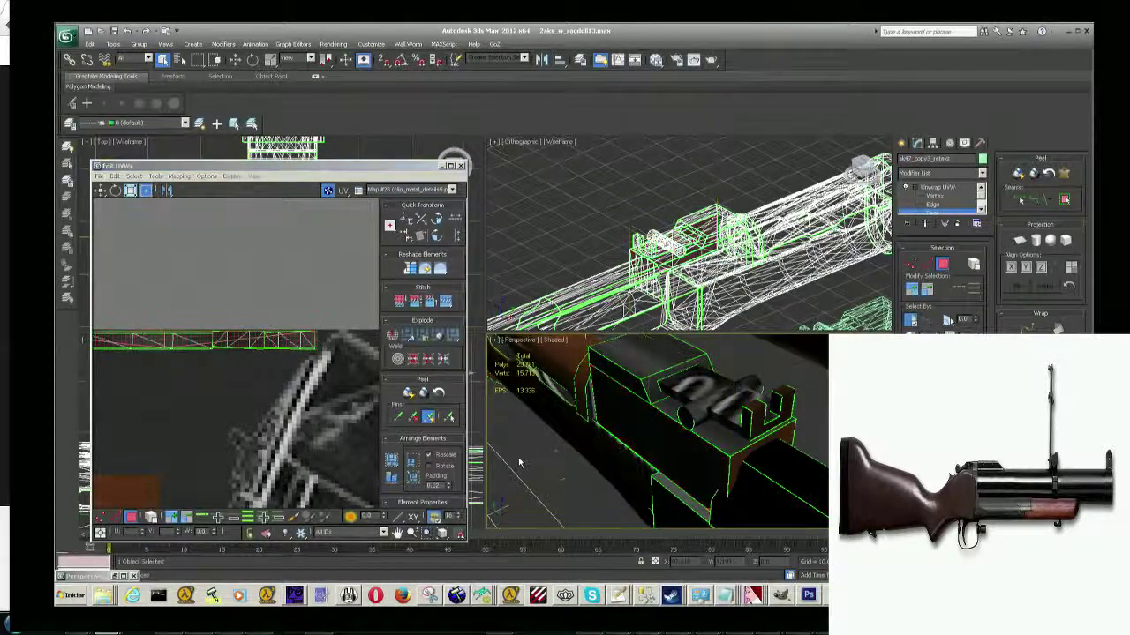
mouse_move(670, 447)
middle_mouse_down("alt")
mouse_move(618, 415)
mouse_move(609, 424)
mouse_move(574, 411)
mouse_move(582, 415)
middle_mouse_up("alt")
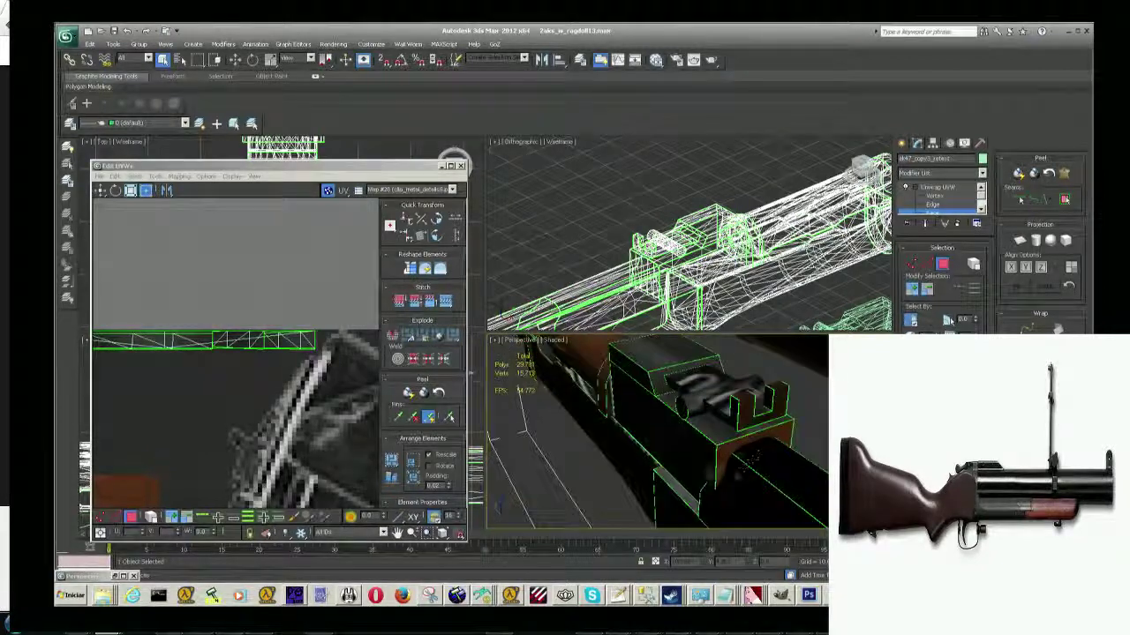
Pick the rear-sight faces behind the receiver and zoom Edit UVWs out to the whole layout.
left_click(746, 444, "ctrl")
left_click(771, 433, "ctrl")
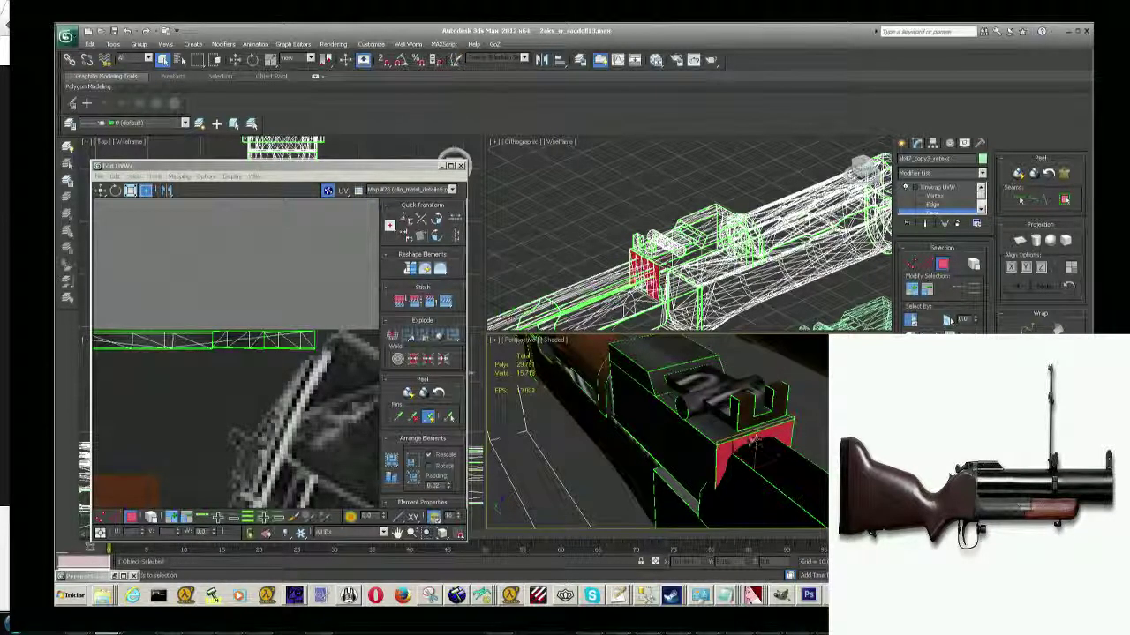
scroll(733, 448, "up", 2)
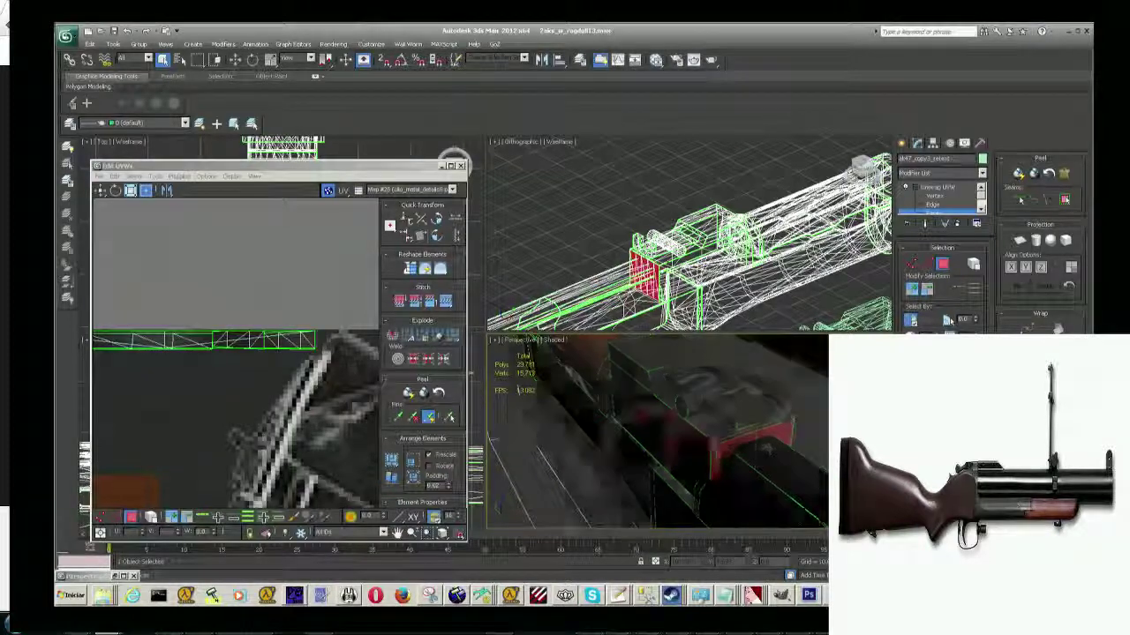
scroll(747, 451, "up", 2)
scroll(562, 430, "up", 2)
scroll(309, 333, "down", 5)
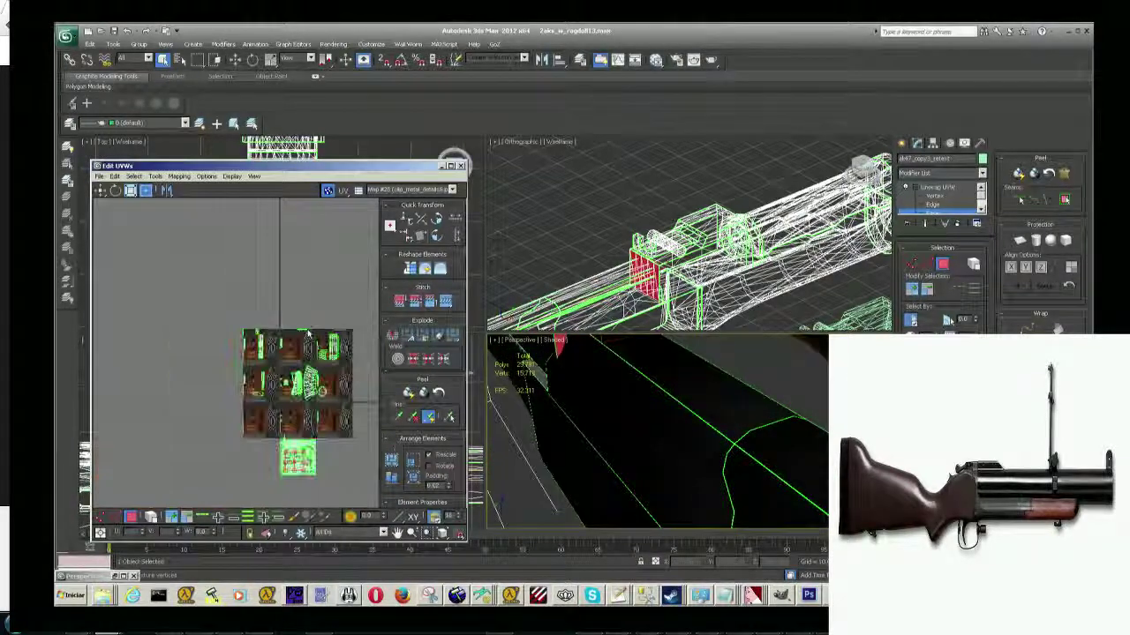
scroll(246, 363, "up", 2)
scroll(245, 363, "up", 2)
scroll(246, 362, "up", 2)
scroll(244, 364, "up", 2)
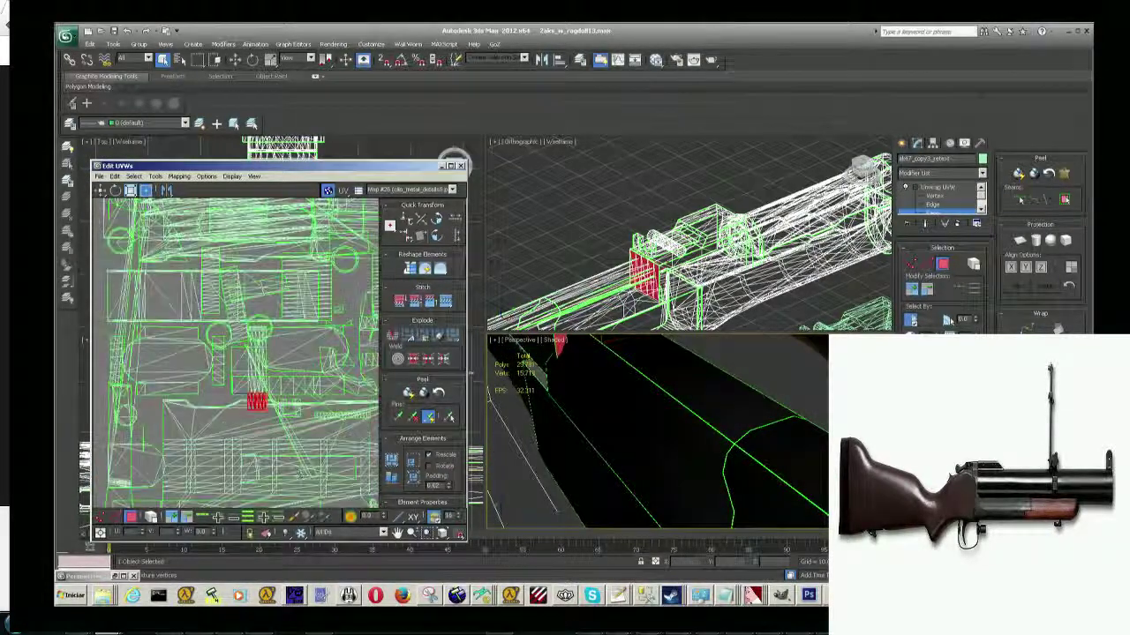
scroll(245, 371, "up", 2)
scroll(246, 379, "up", 2)
scroll(247, 381, "up", 2)
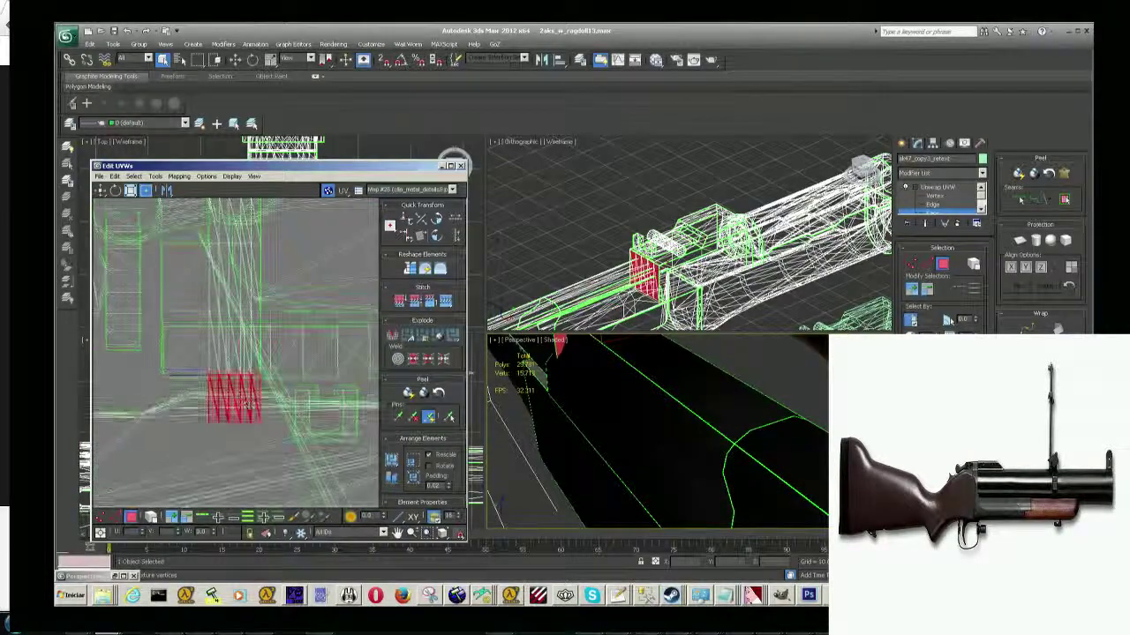
scroll(231, 386, "down", 3)
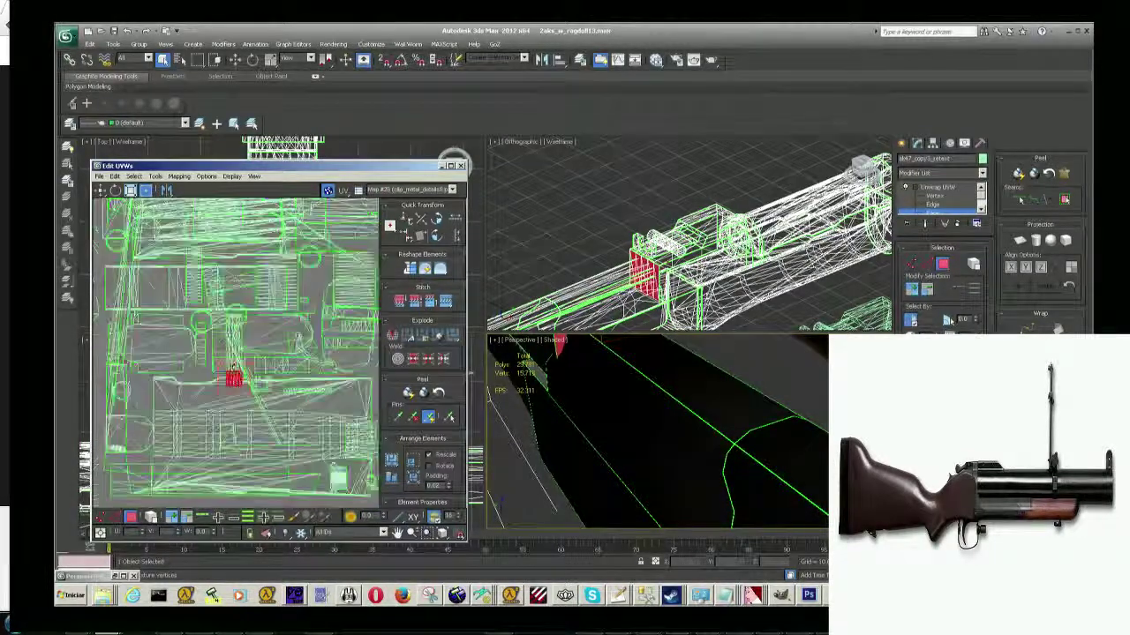
scroll(232, 386, "down", 2)
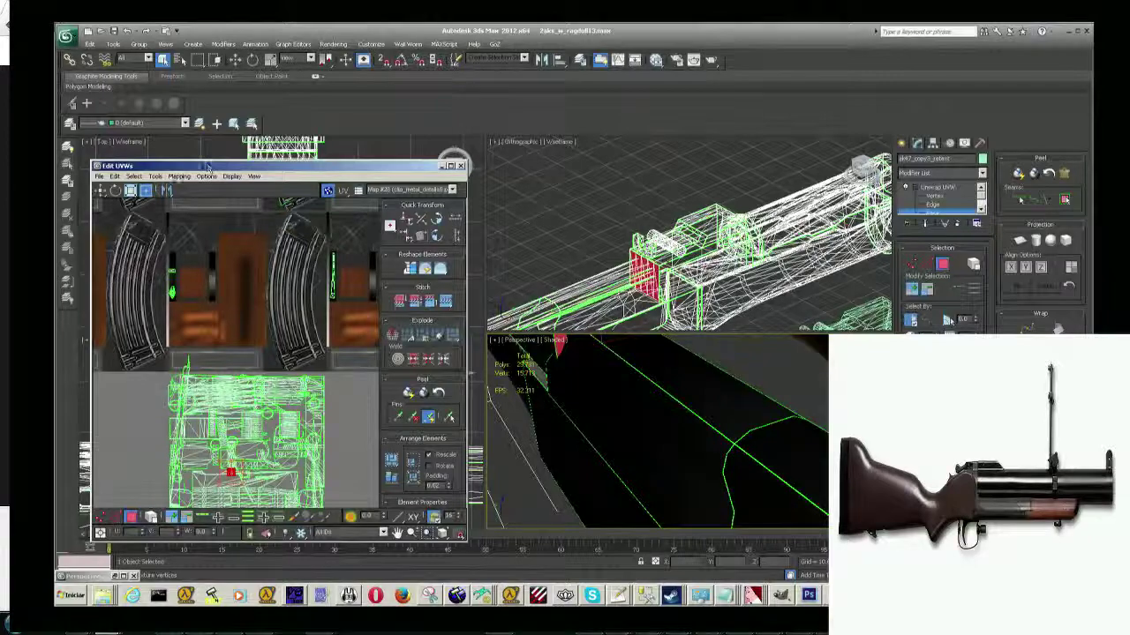
Flatten the rear-sight faces' UVs and move the island into the lower-middle tile.
left_click(188, 186)
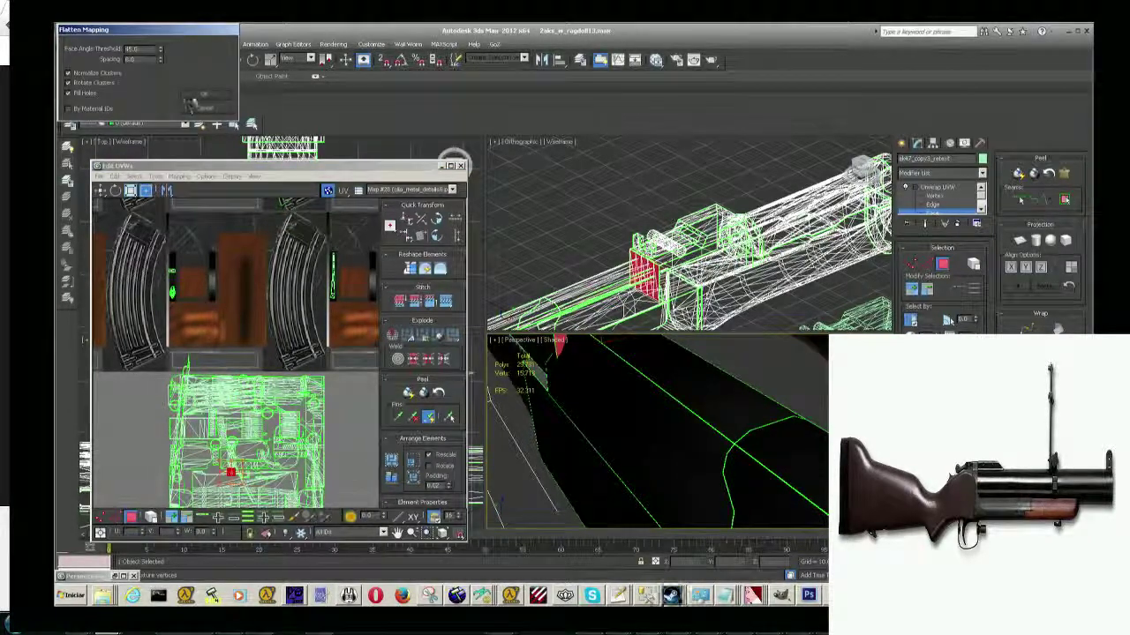
left_click(190, 104)
scroll(238, 353, "up", 2)
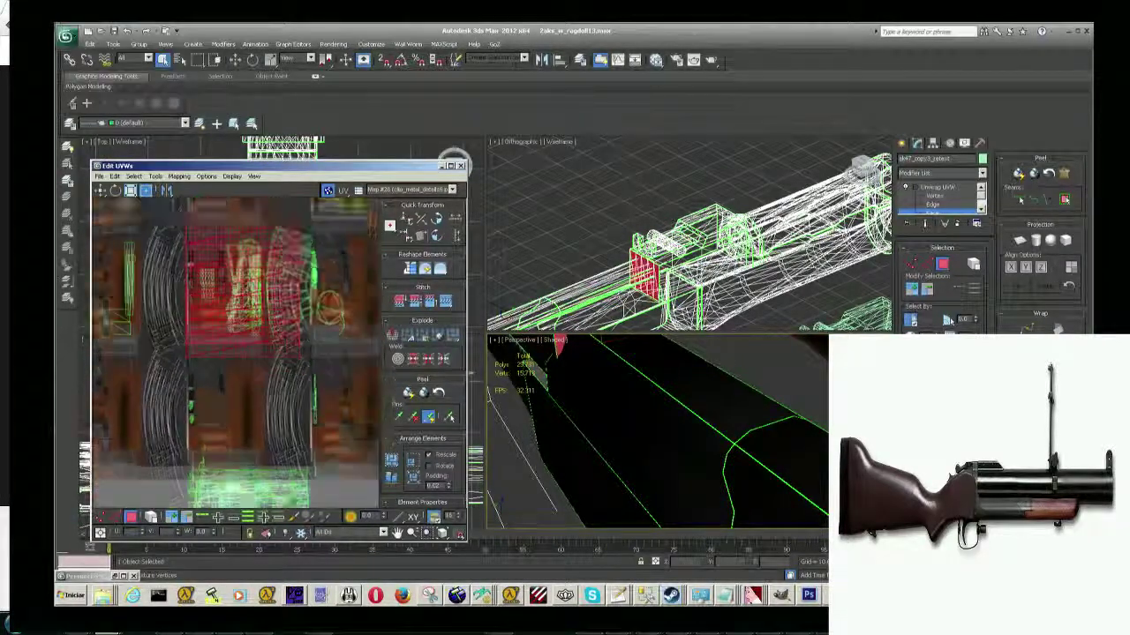
left_click_drag(217, 256, 258, 375)
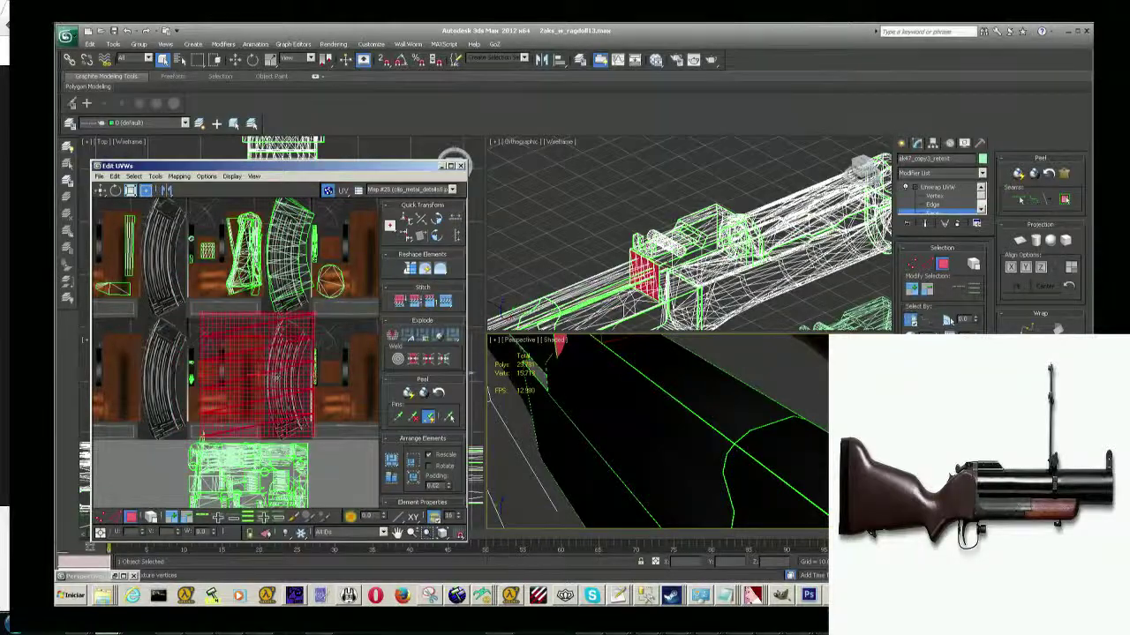
Shrink the island and position it over the texture's grey metal area.
scroll(318, 362, "up", 3)
scroll(322, 357, "up", 2)
scroll(336, 345, "down", 4)
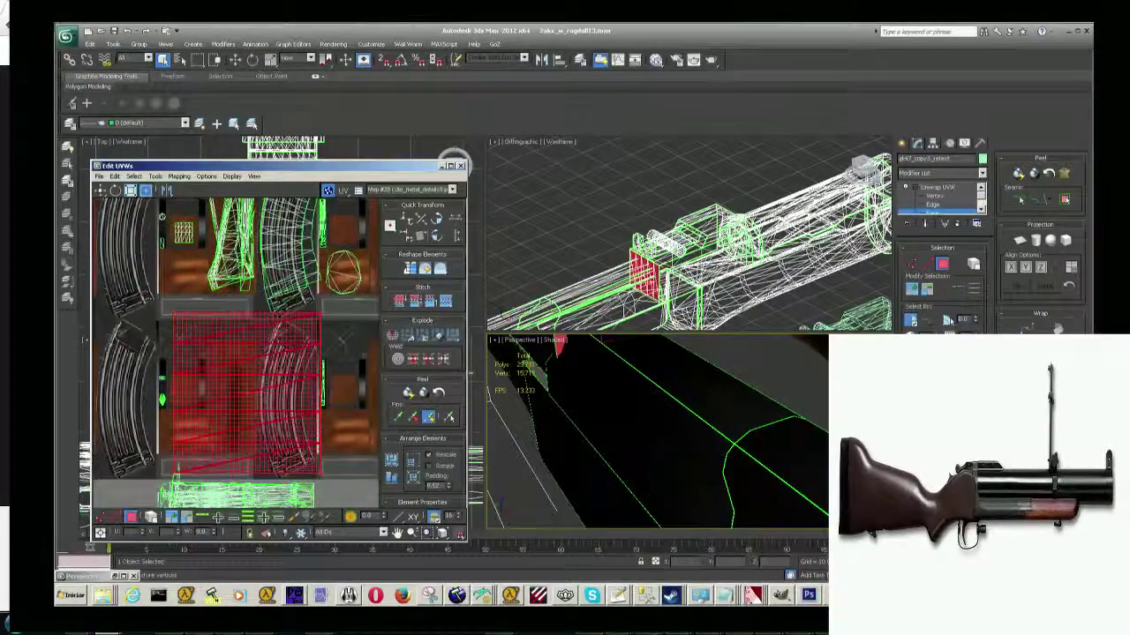
left_click_drag(176, 470, 263, 454)
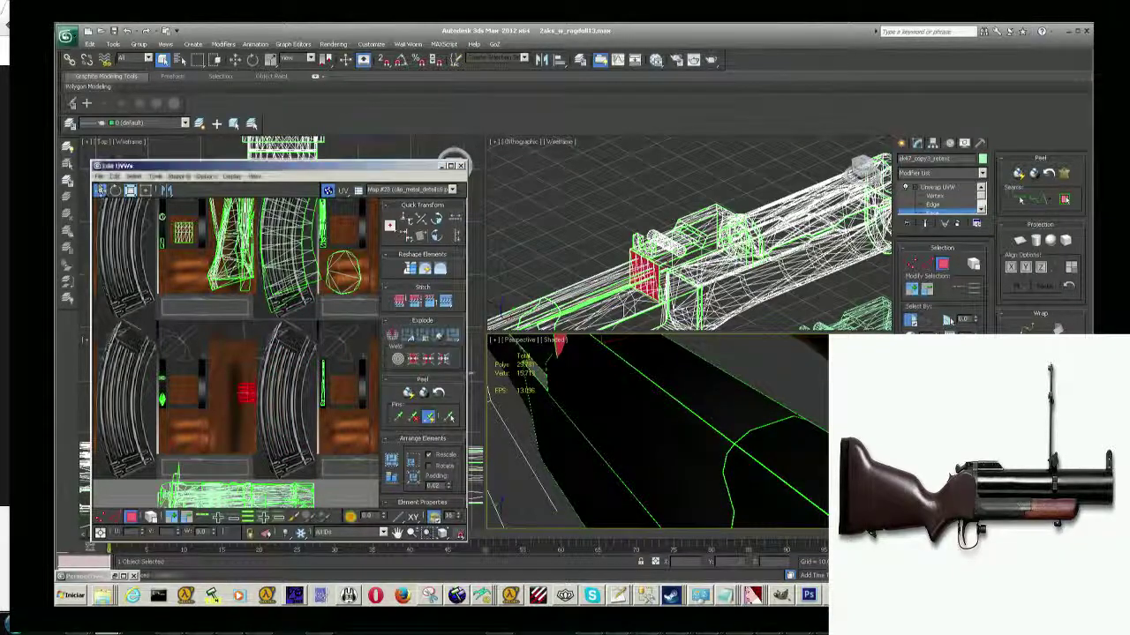
left_click(251, 382)
scroll(231, 467, "up", 5)
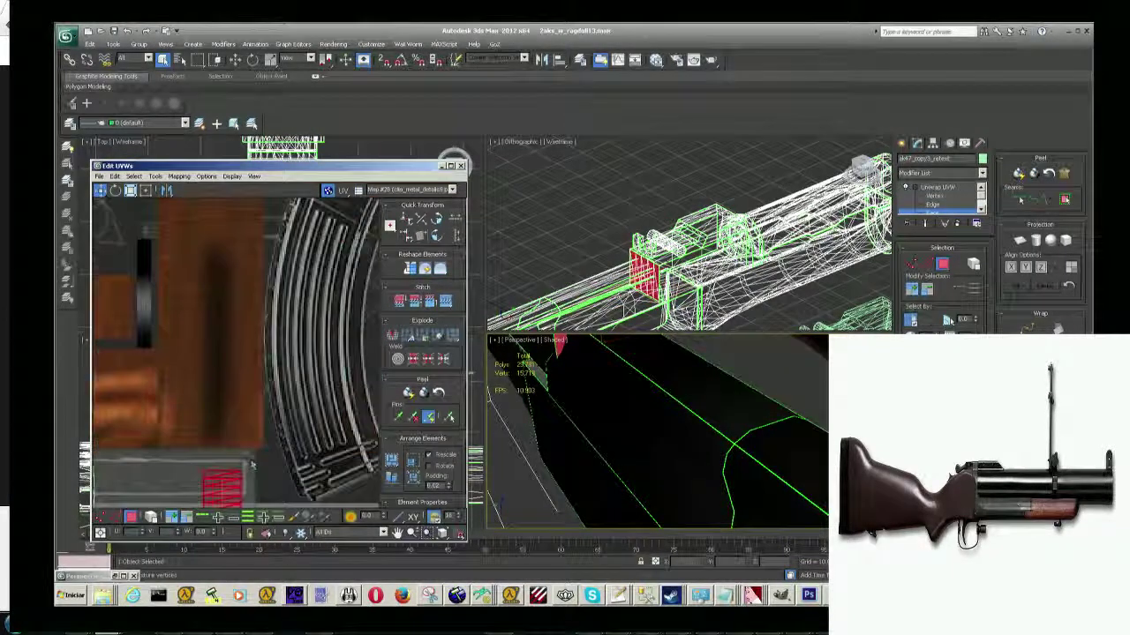
middle_click_drag(238, 468, 251, 382)
left_click_drag(251, 382, 242, 394)
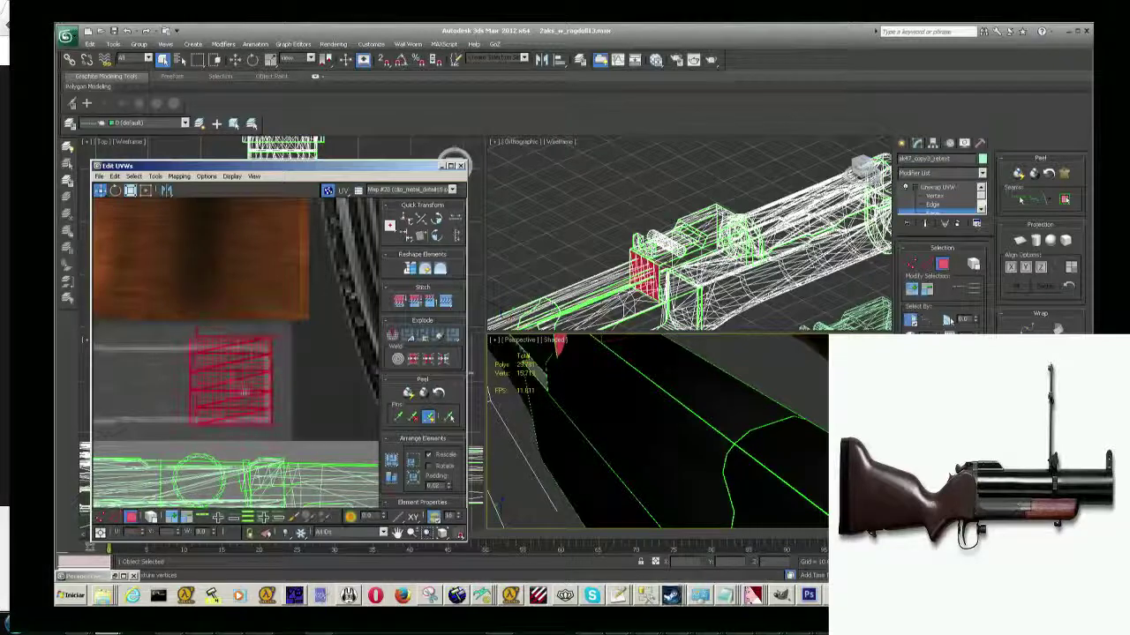
scroll(589, 405, "down", 2)
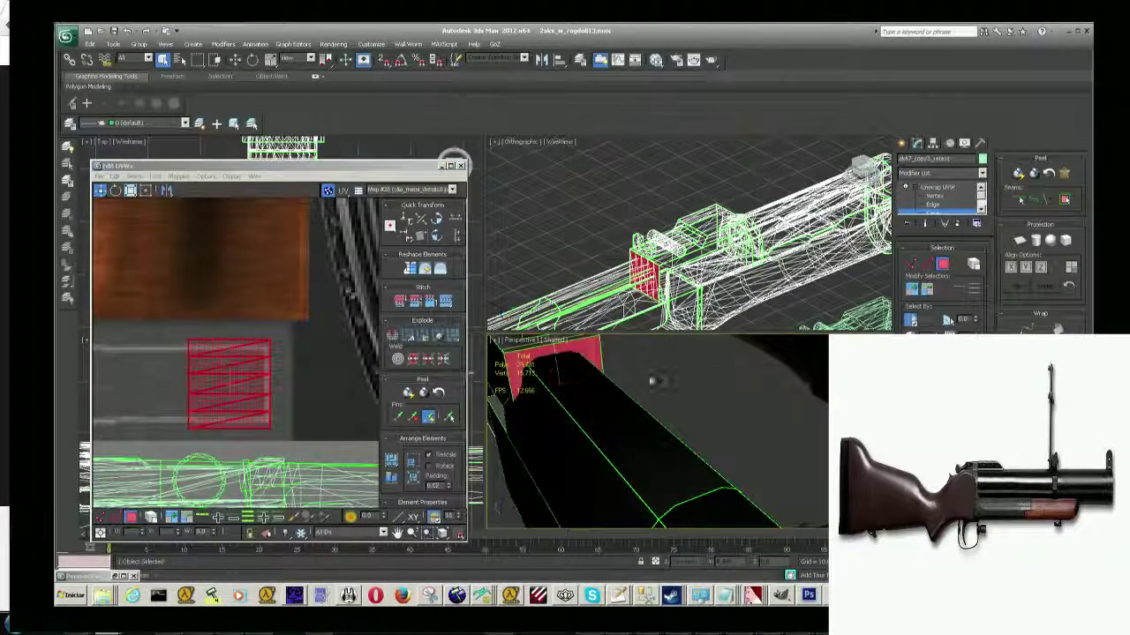
middle_click_drag(653, 384, 648, 386, "alt")
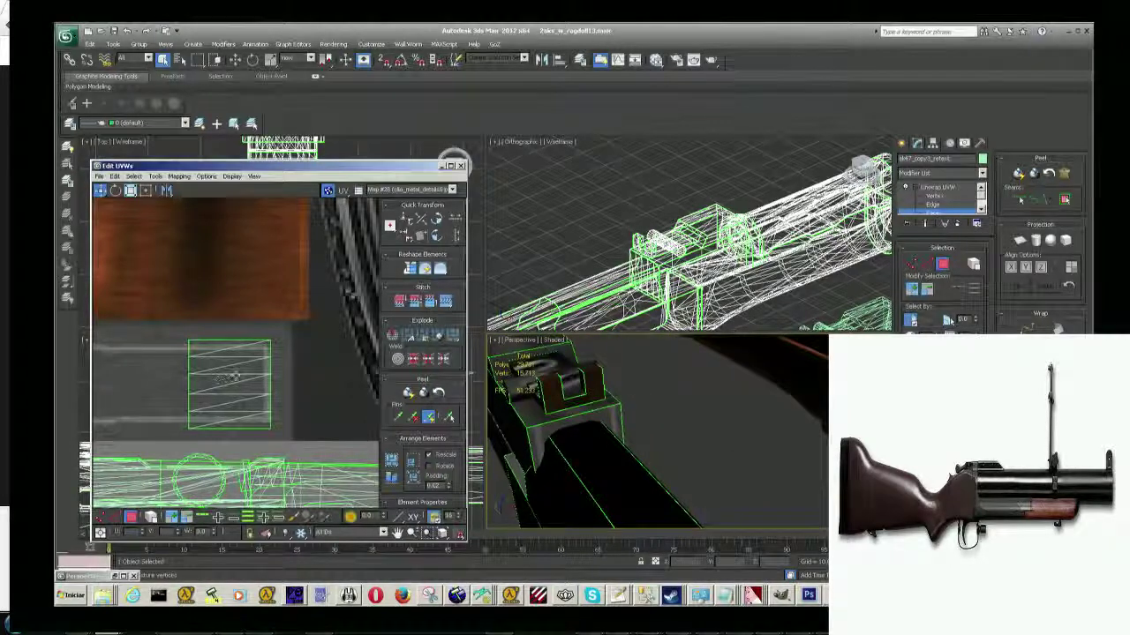
Shrink the rear-sight UV island slightly, then deselect it.
scroll(244, 375, "up", 2)
left_click(245, 351)
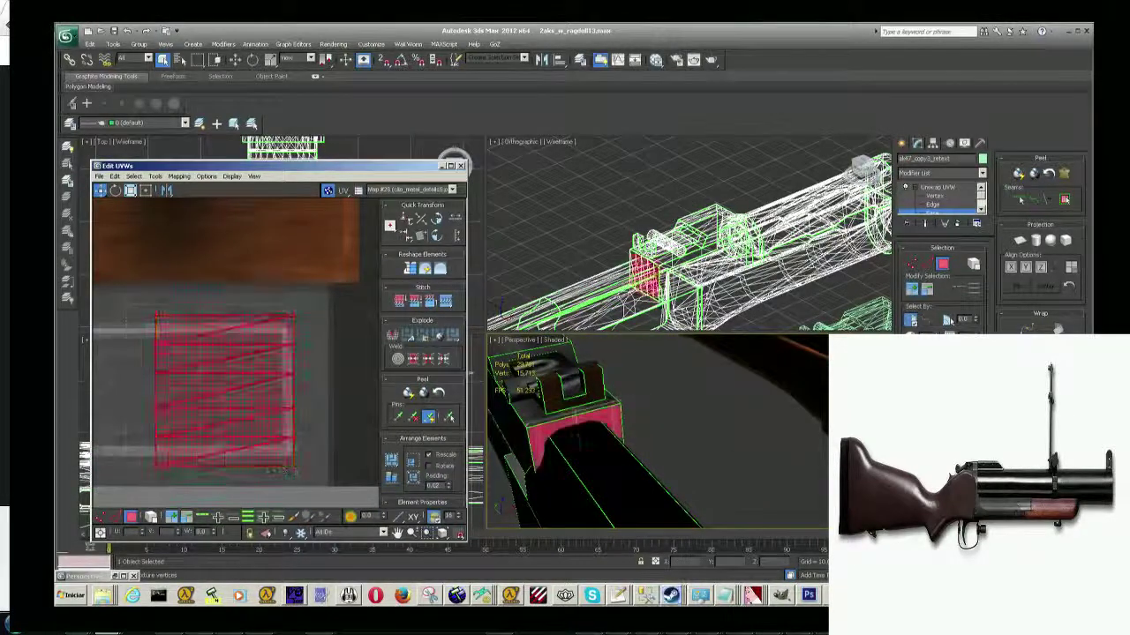
mouse_move(246, 351)
left_mouse_down()
mouse_move(240, 382)
mouse_move(230, 358)
left_mouse_up()
left_click(100, 191)
left_click(729, 431)
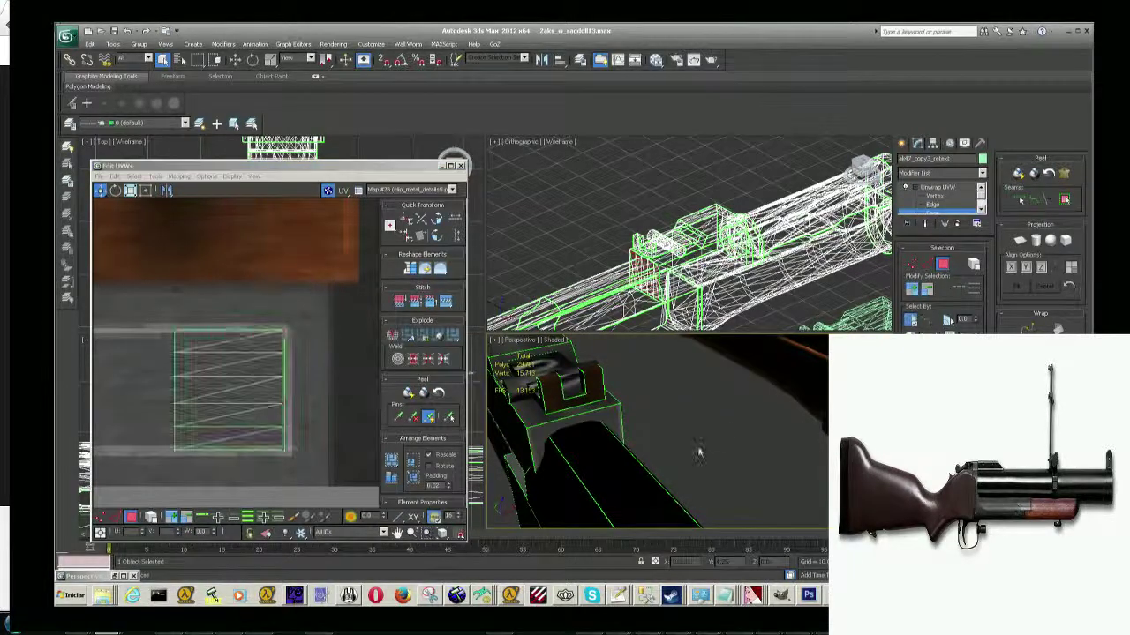
middle_click_drag(702, 452, 713, 429, "alt")
scroll(261, 360, "up", 2)
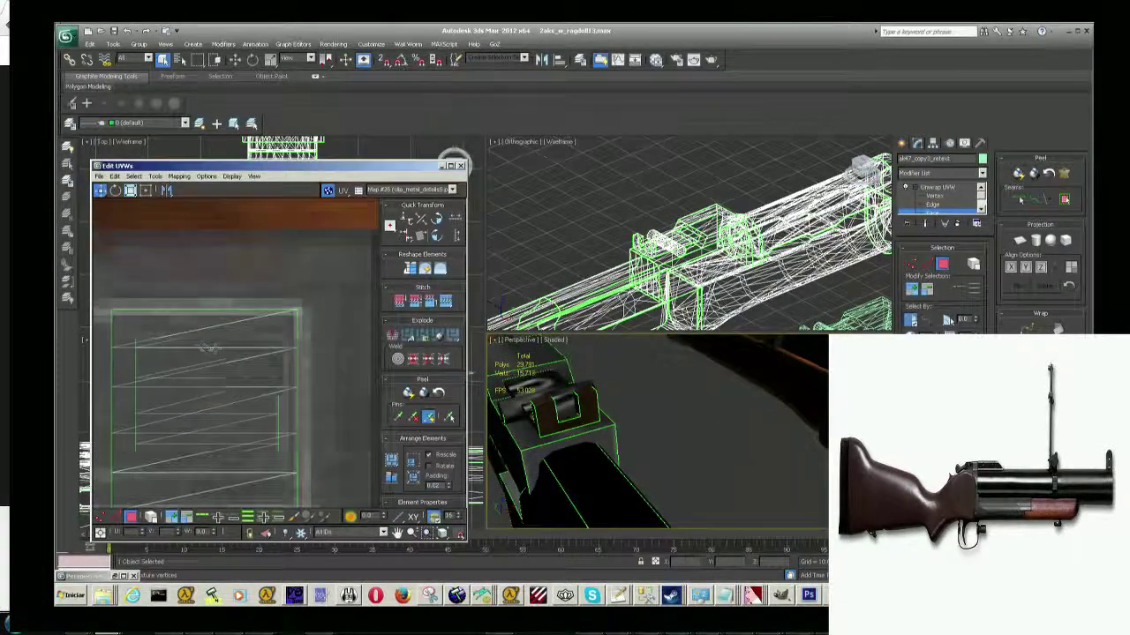
scroll(209, 341, "down", 1)
Stretch the sight-face island leftward across the grey panel and raise its top edge to fit.
left_click(238, 450)
scroll(238, 446, "down", 3)
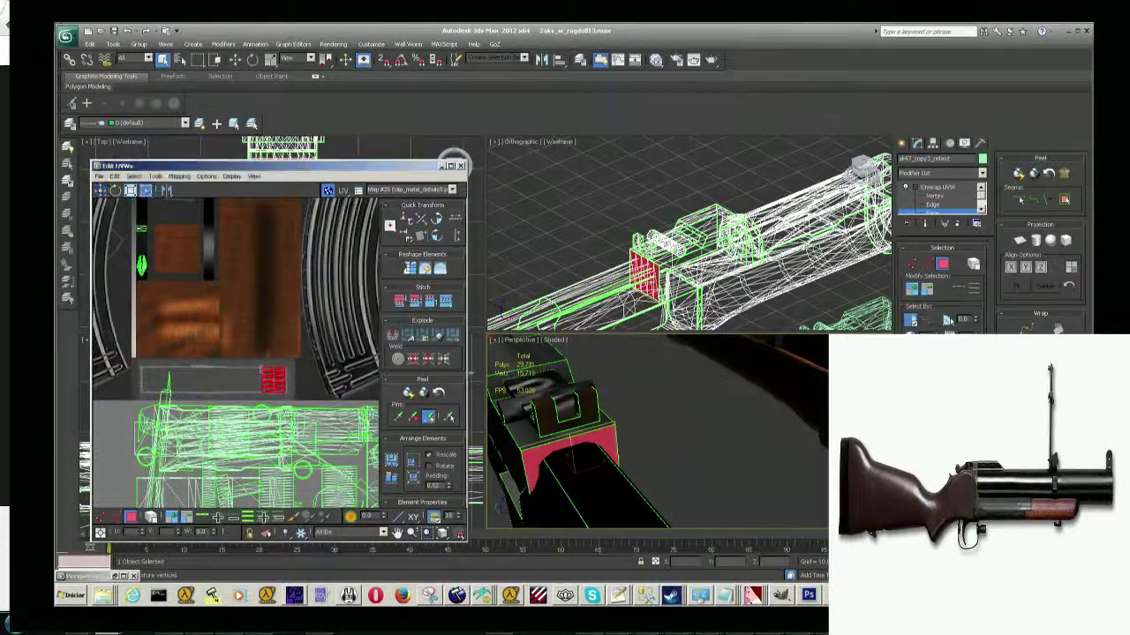
left_click_drag(232, 374, 139, 378)
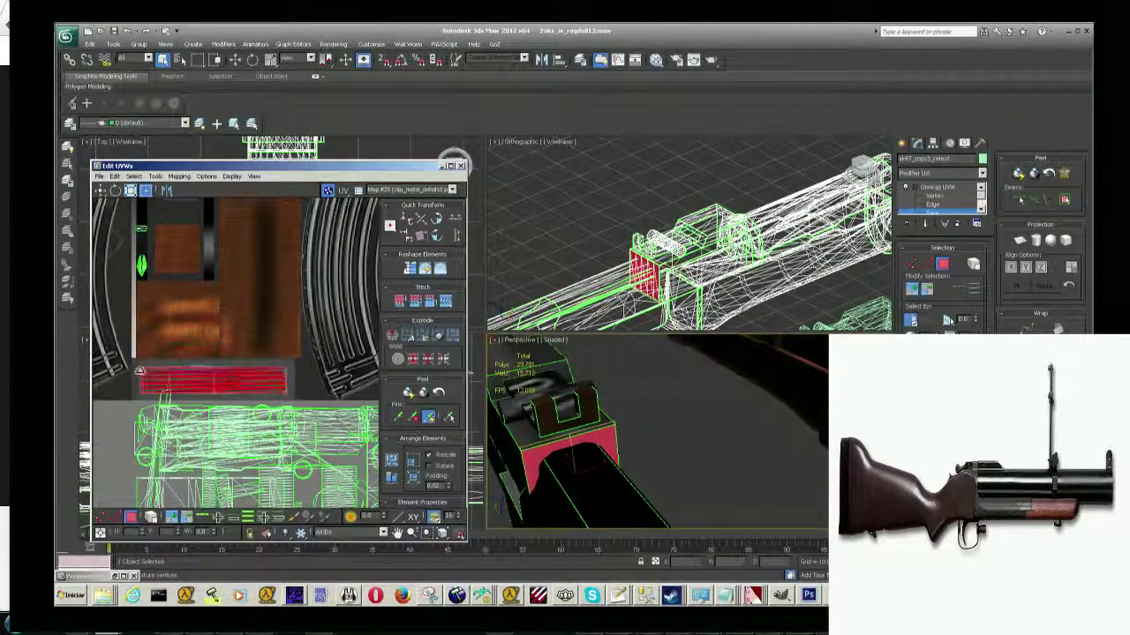
scroll(139, 371, "up", 3)
scroll(138, 371, "up", 2)
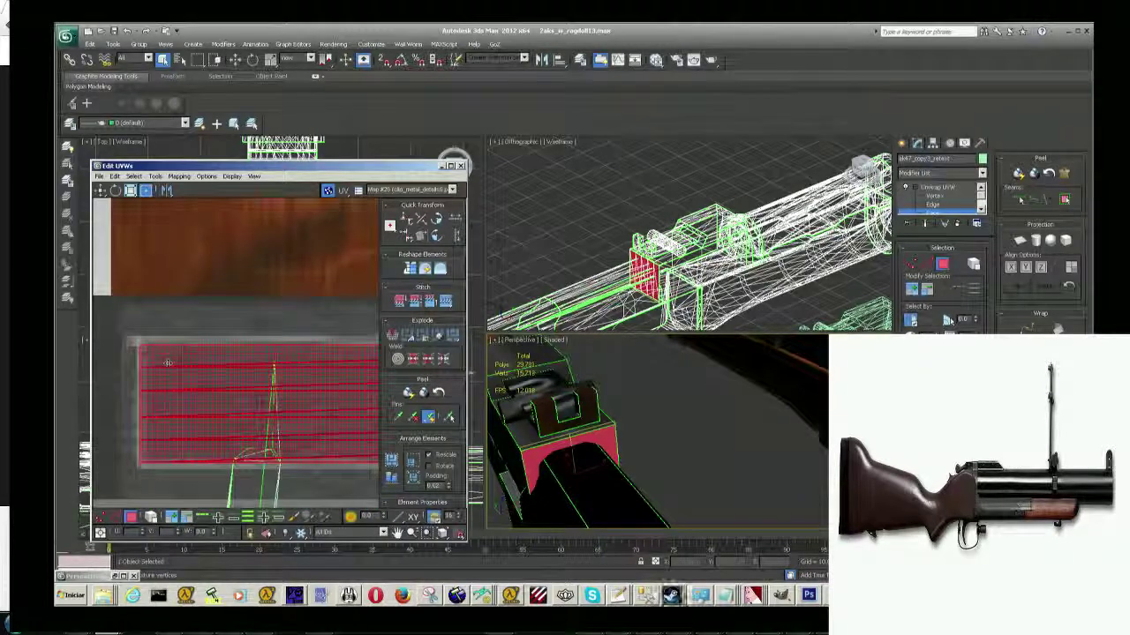
left_click(654, 456)
left_click(193, 453)
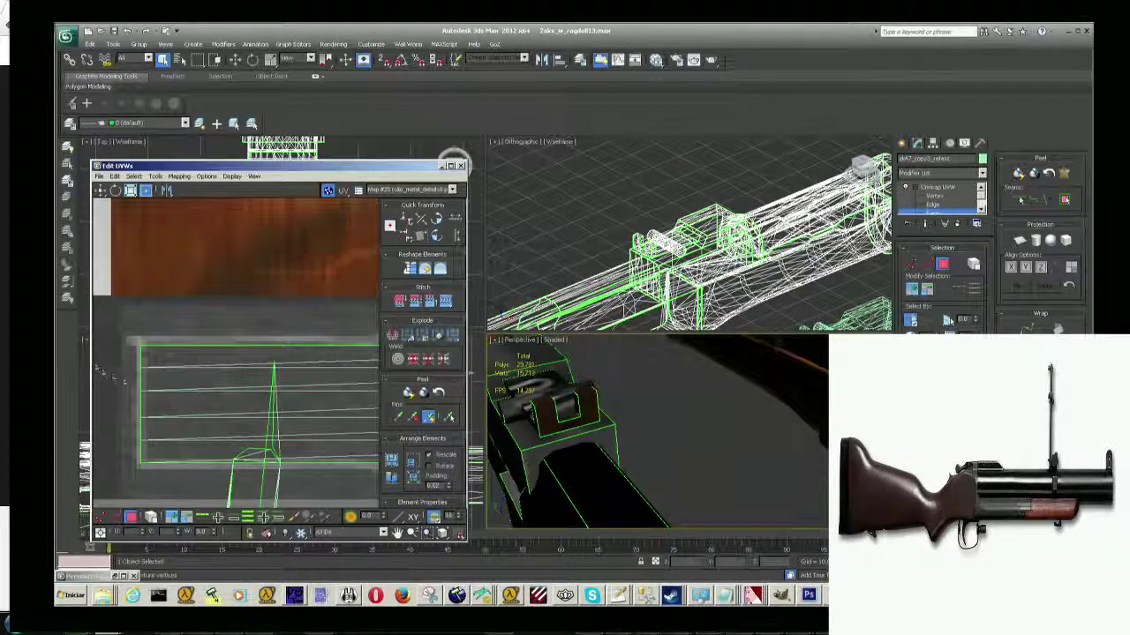
left_click(193, 453)
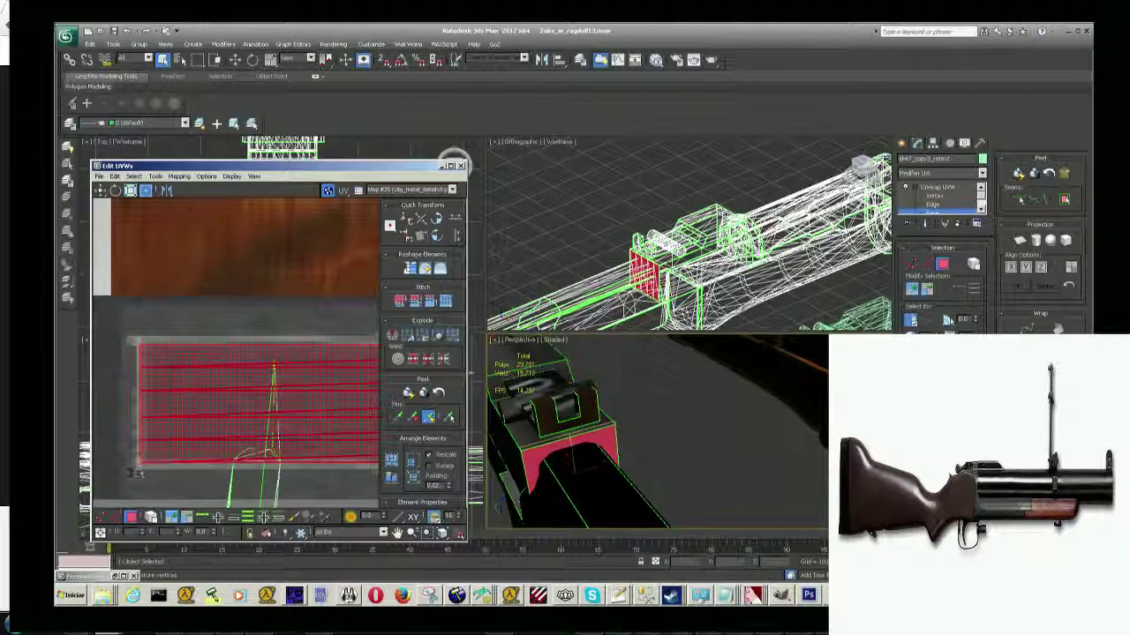
middle_click_drag(373, 378, 245, 375)
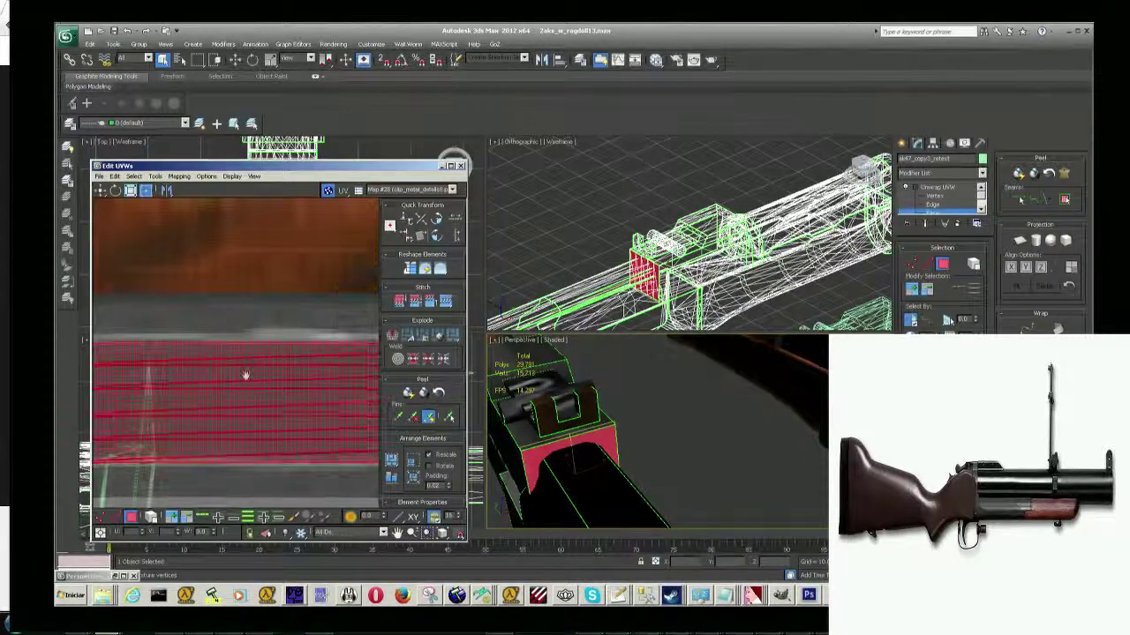
scroll(245, 375, "down", 2)
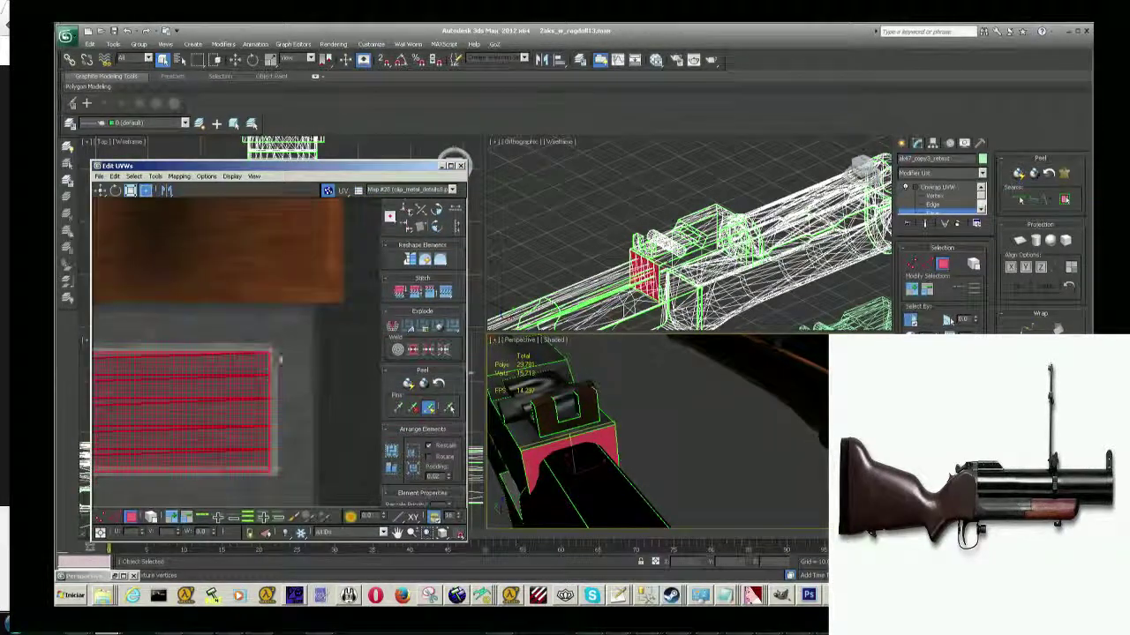
left_click_drag(270, 351, 270, 346)
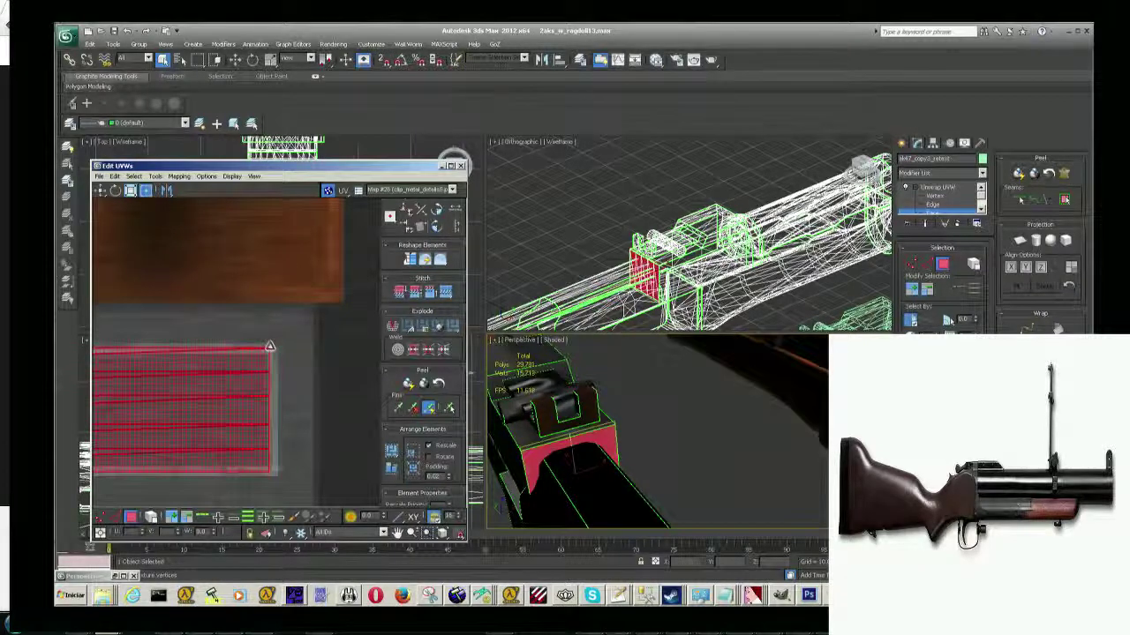
left_click(277, 472)
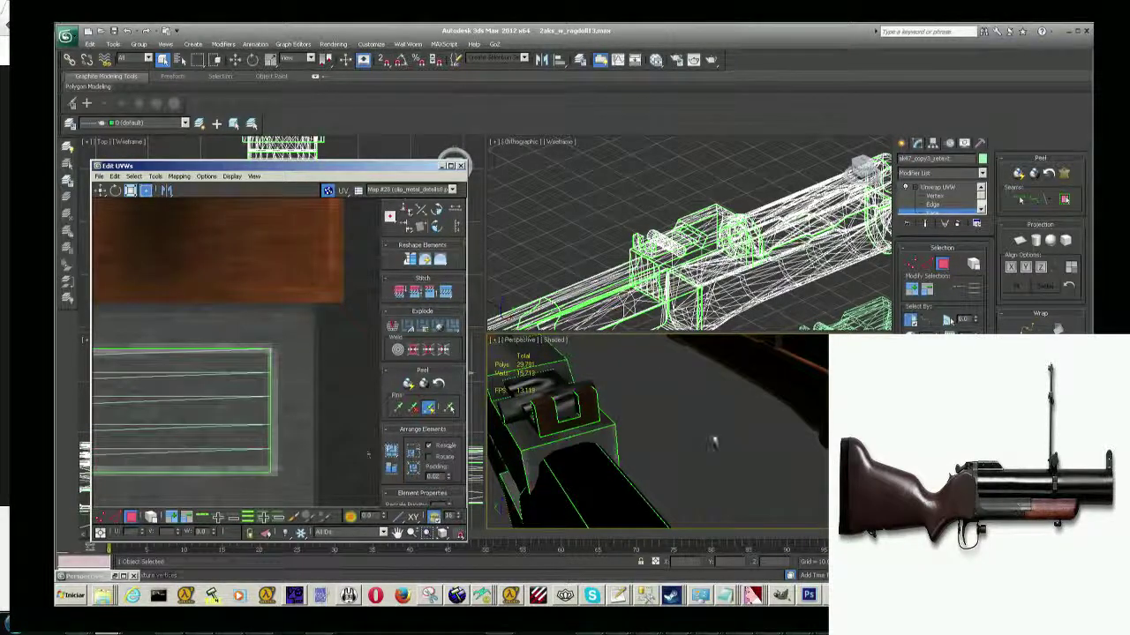
Select the next sight face's UV island and enlarge it toward the grey panel's lower-left corner.
left_click(535, 455)
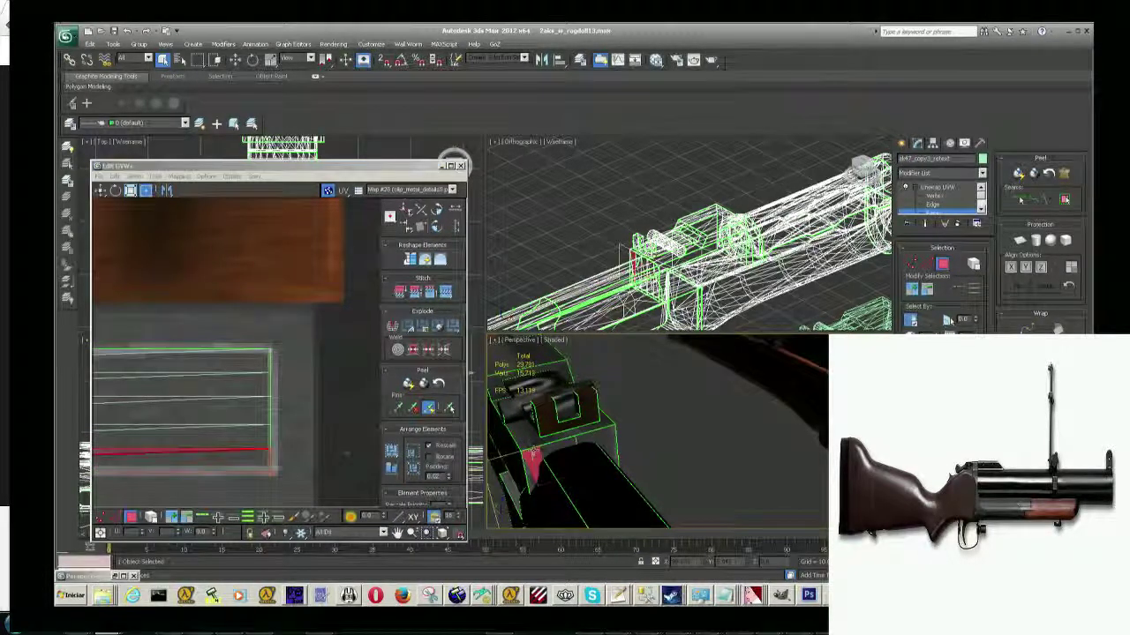
scroll(238, 388, "up", 3)
scroll(238, 353, "up", 2)
scroll(239, 353, "up", 1)
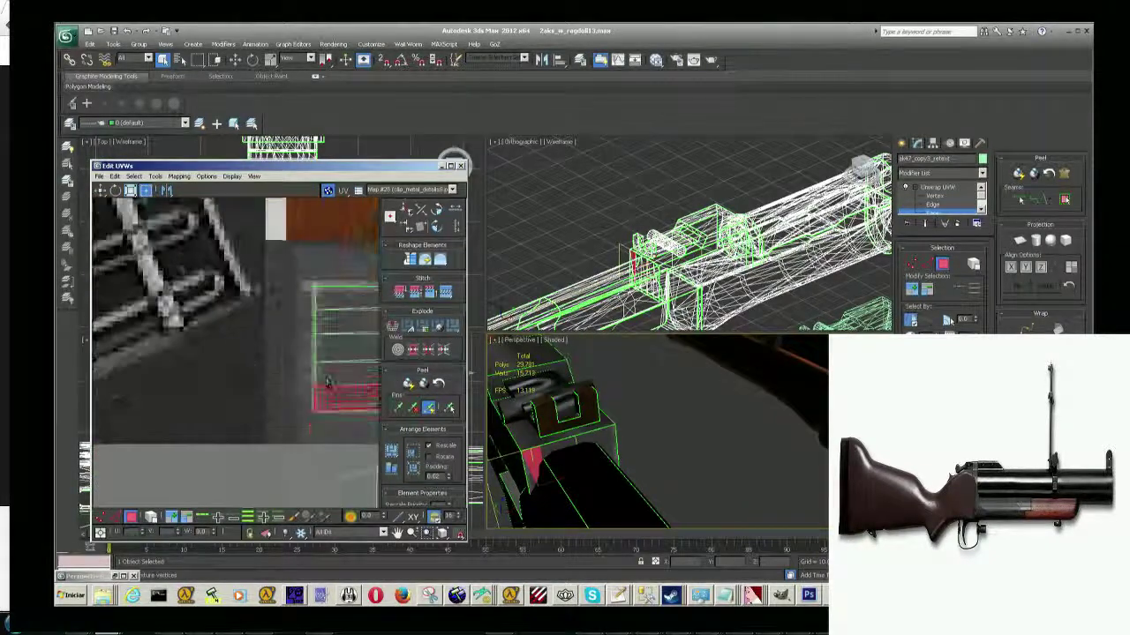
scroll(239, 353, "up", 1)
left_click(313, 394)
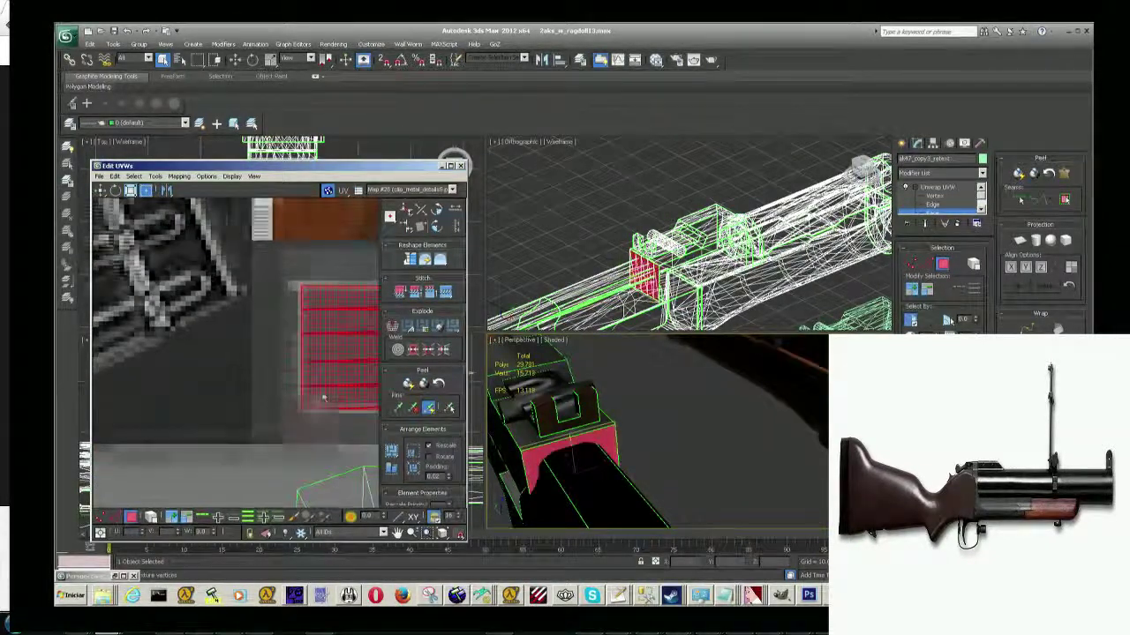
scroll(307, 406, "up", 2)
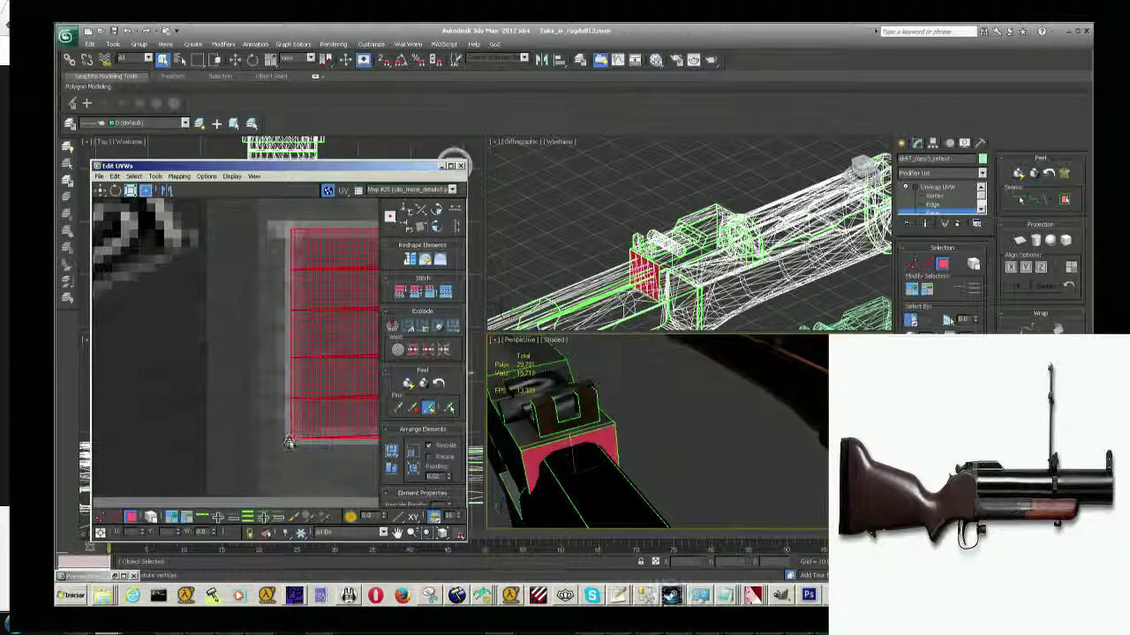
left_click_drag(300, 418, 280, 444)
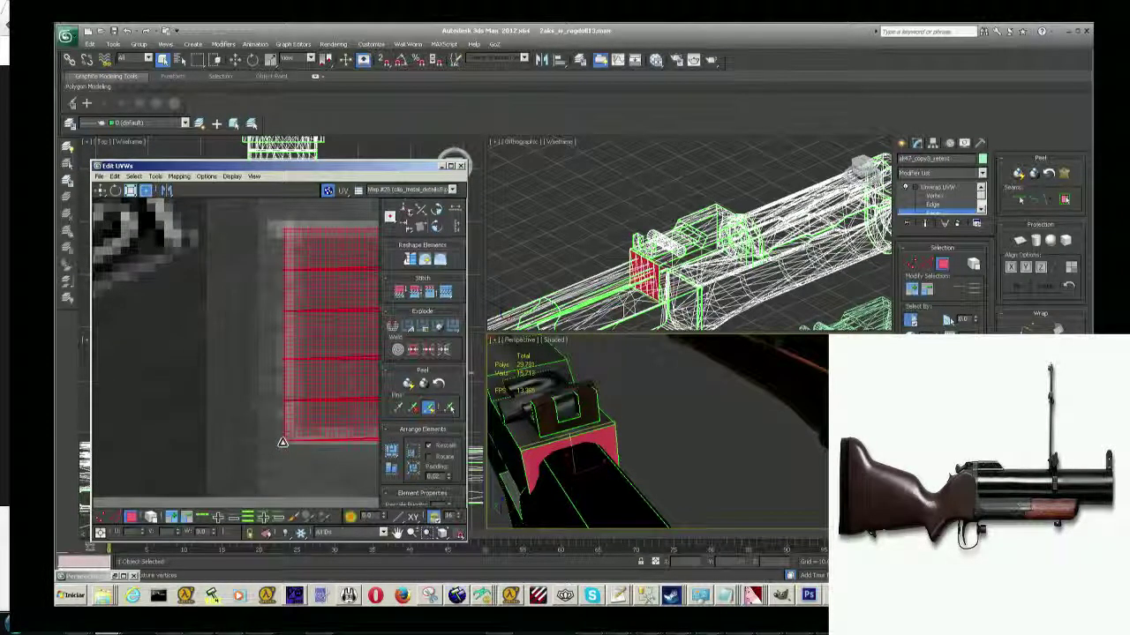
left_click(274, 406)
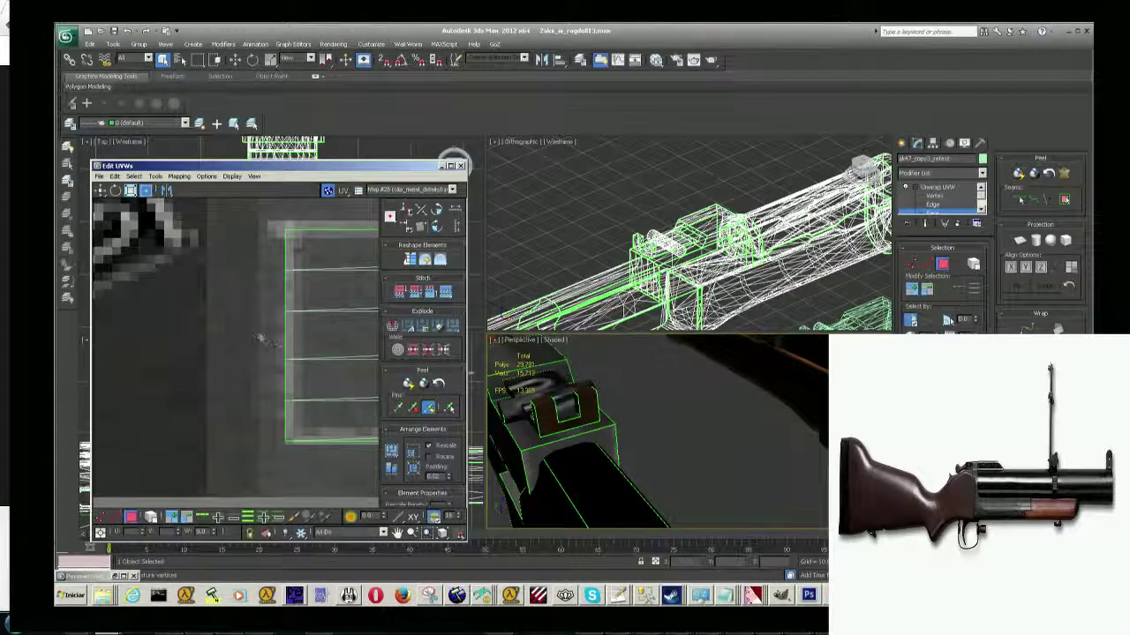
Reselect the whole island and nudge it up and right onto the grey panel.
middle_click_drag(260, 338, 250, 360)
left_click(299, 329)
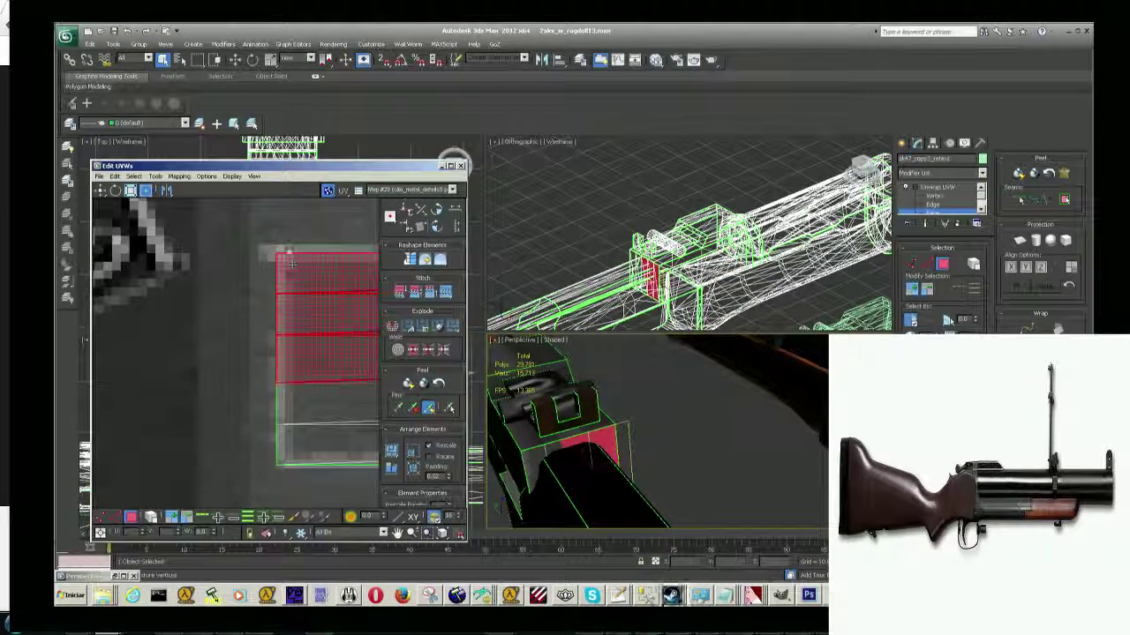
left_click_drag(281, 252, 379, 468)
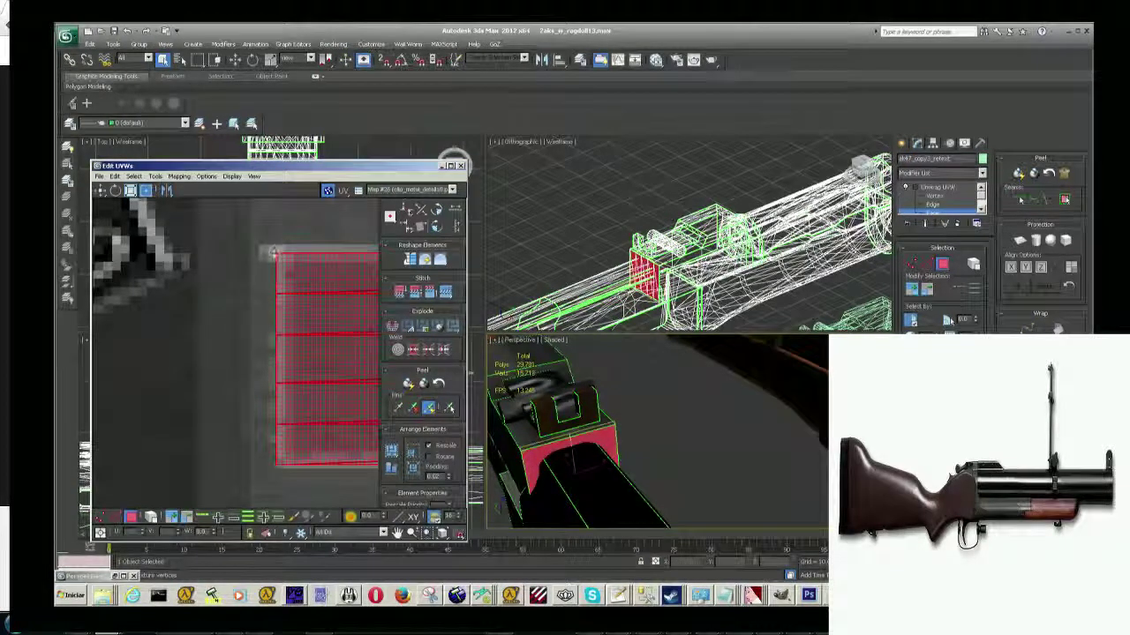
left_click_drag(276, 252, 279, 247)
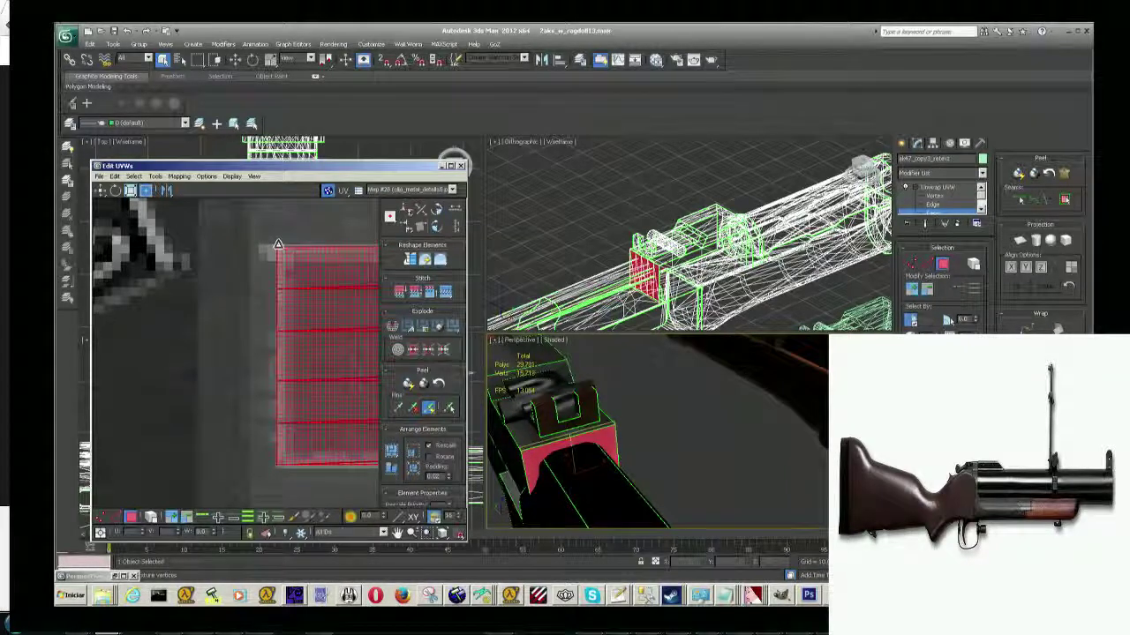
left_click(278, 243)
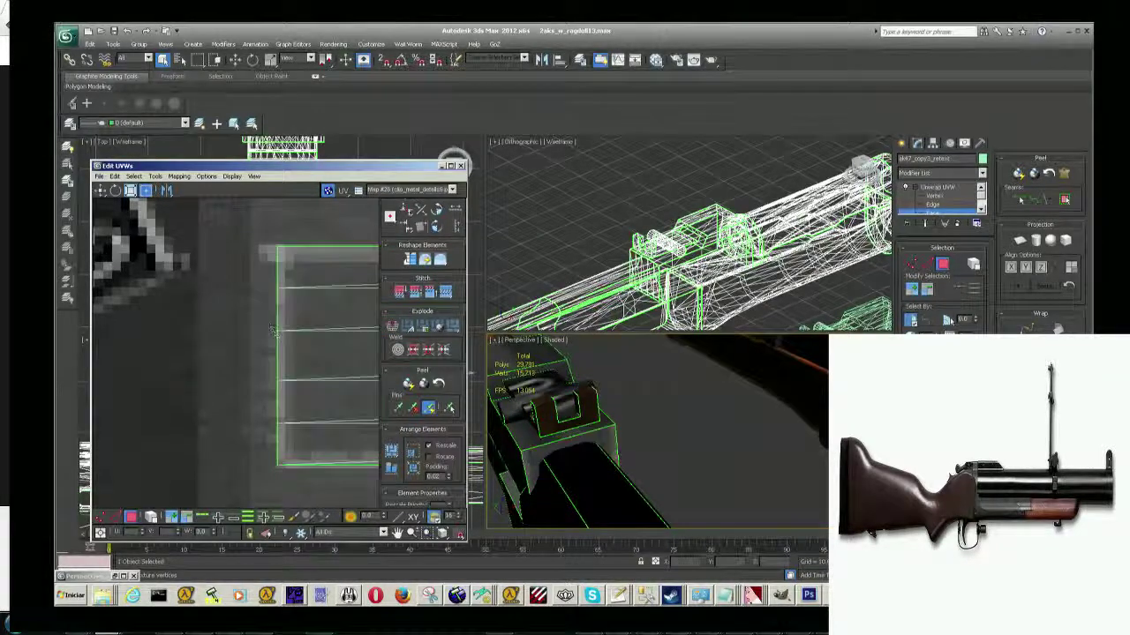
Select the top face of the rear sight, zooming in on it.
left_click(607, 432)
left_click(595, 442)
left_click(607, 434)
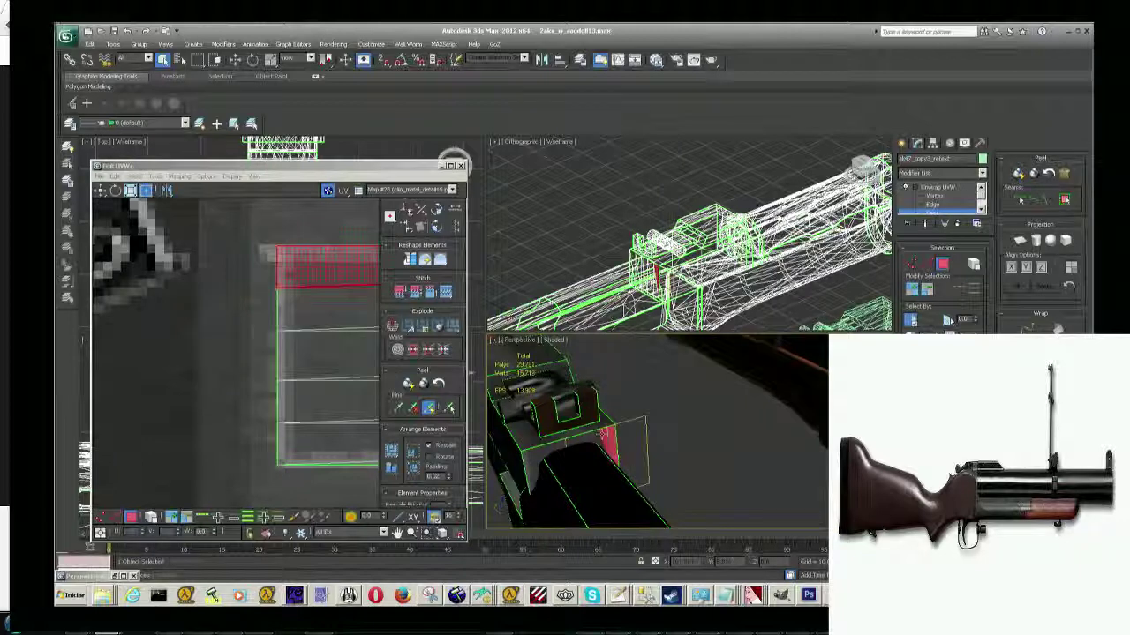
scroll(309, 300, "up", 2)
scroll(309, 300, "up", 2)
scroll(309, 300, "up", 2)
scroll(309, 301, "up", 2)
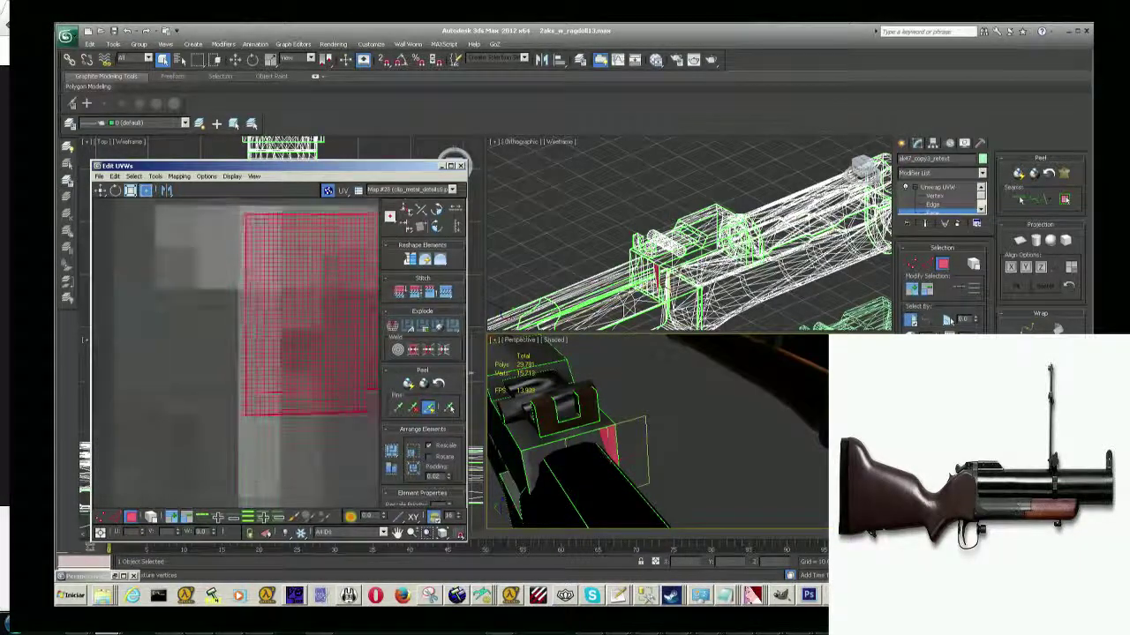
scroll(309, 300, "up", 2)
scroll(586, 430, "up", 3)
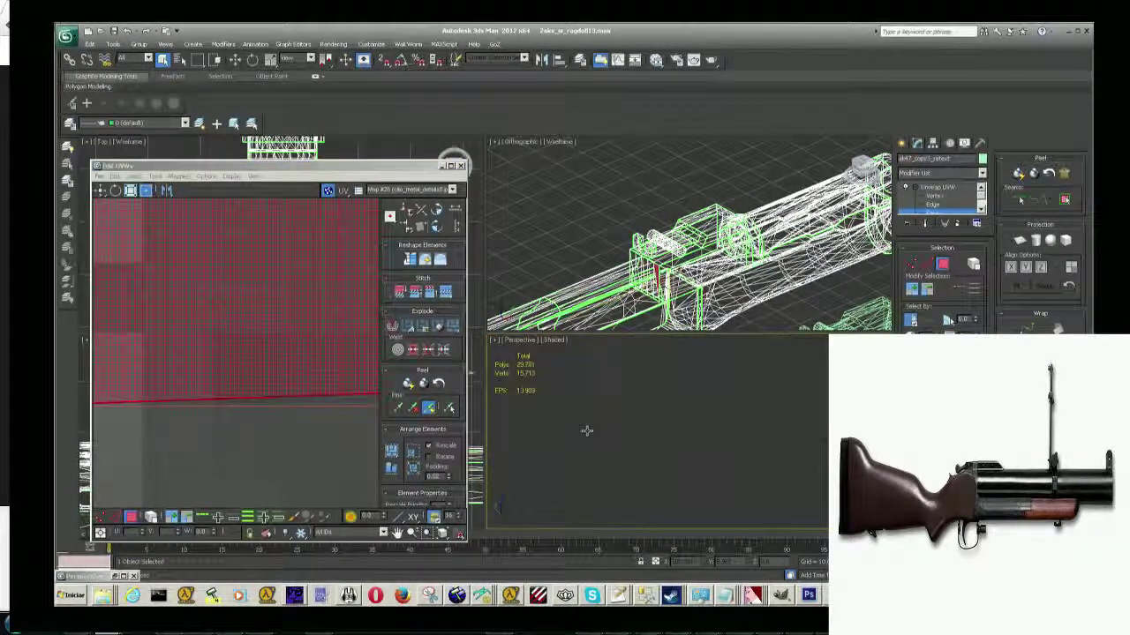
Zoom back out and quick-render the Perspective view with Shift+Q to check the texture.
scroll(586, 430, "down", 2)
scroll(591, 424, "down", 2)
scroll(596, 419, "down", 2)
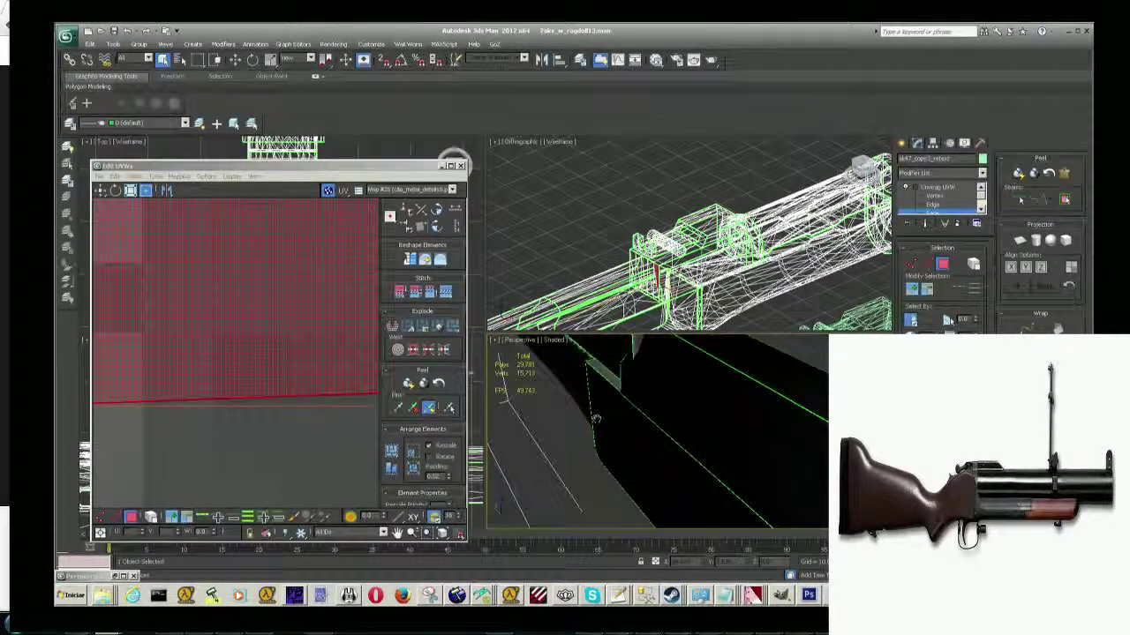
scroll(596, 419, "down", 2)
scroll(593, 424, "down", 2)
scroll(590, 428, "down", 1)
key("shift+q")
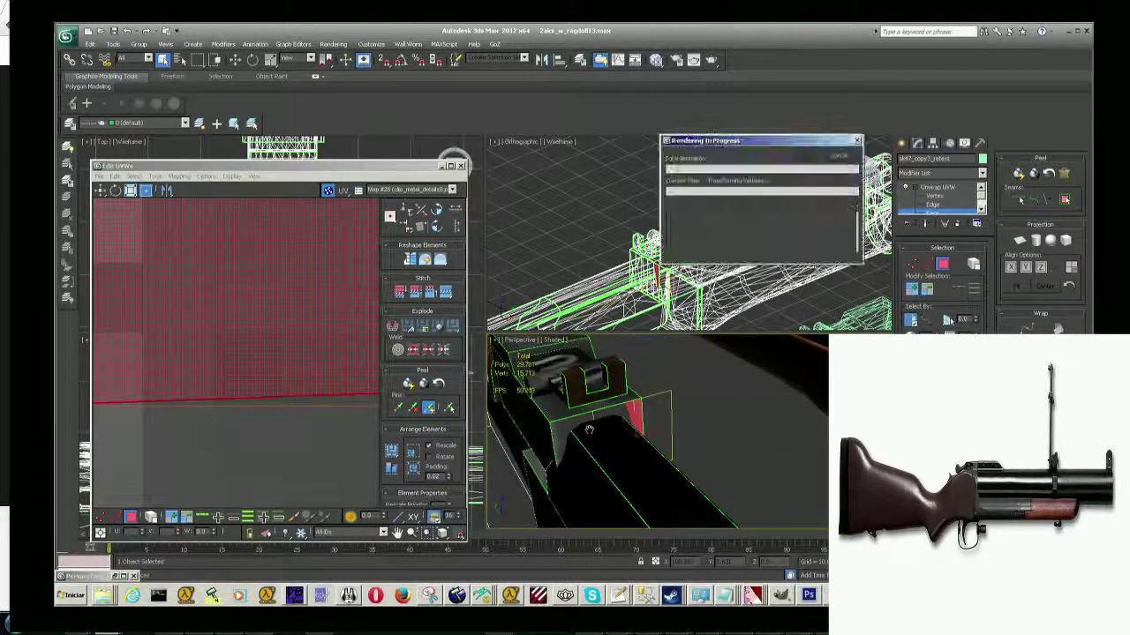
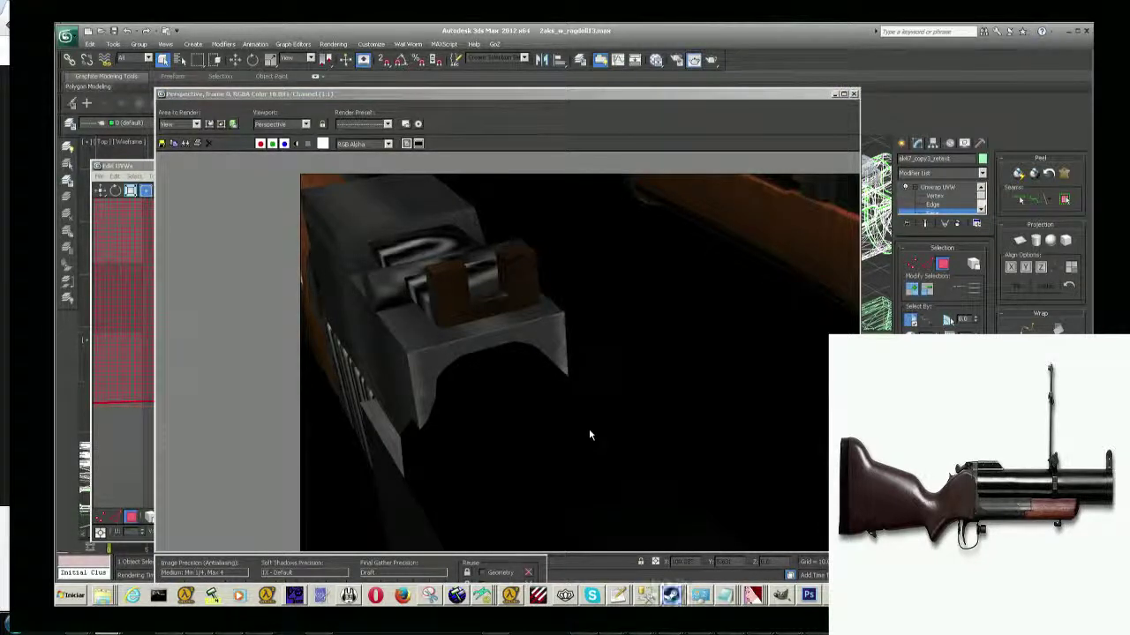
Glance at the atlas texture in Photoshop, then close the rifle's Rendered Frame Window in 3ds Max.
key("alt+Tab")
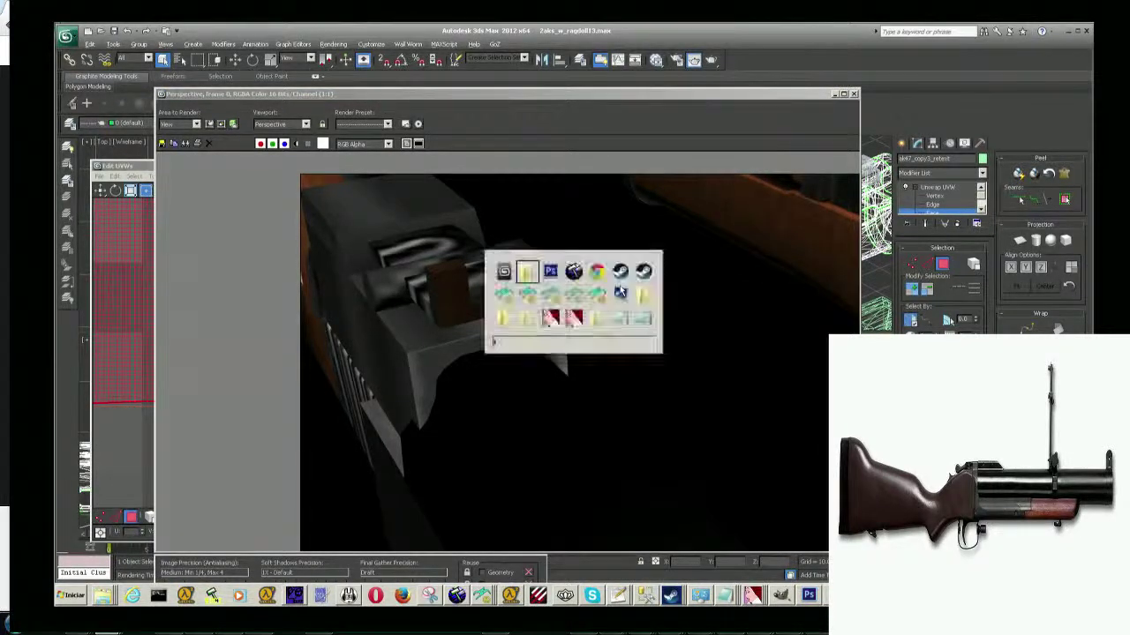
key("Tab")
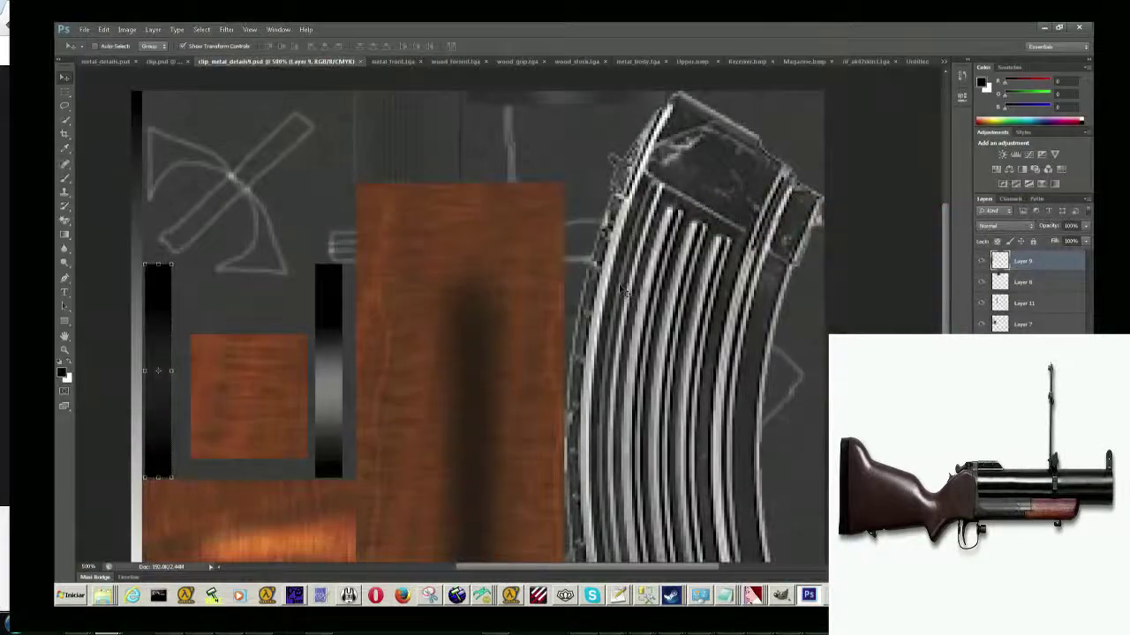
key("alt+Tab")
key("Tab")
key("Tab")
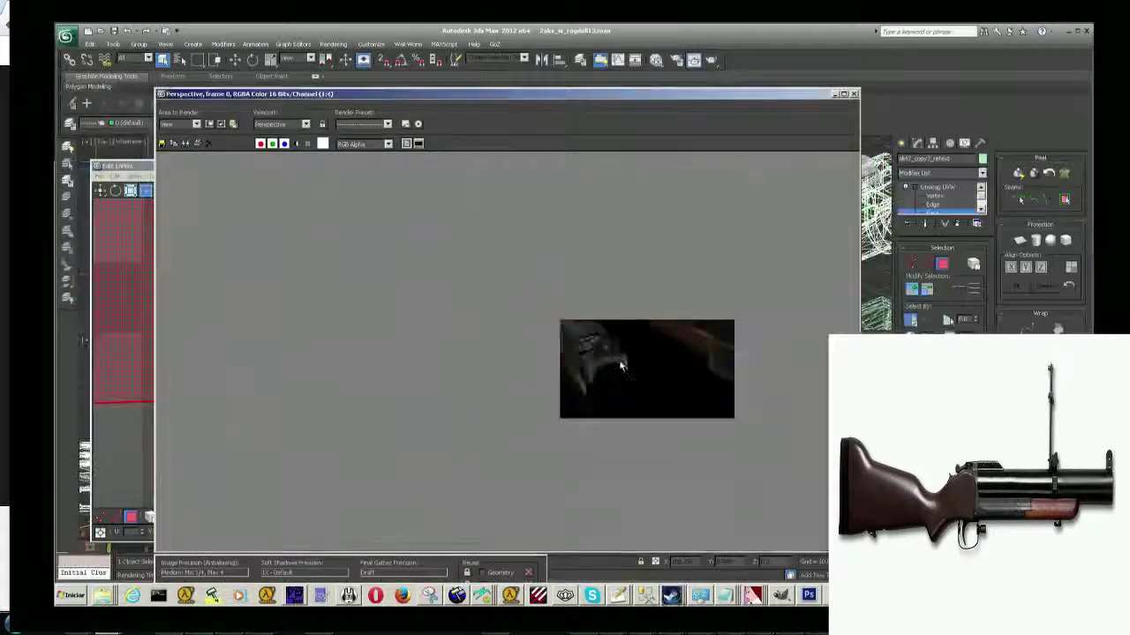
left_click(835, 94)
mouse_move(653, 424)
middle_mouse_down("alt")
mouse_move(677, 395)
mouse_move(749, 473)
mouse_move(733, 473)
middle_mouse_up("alt")
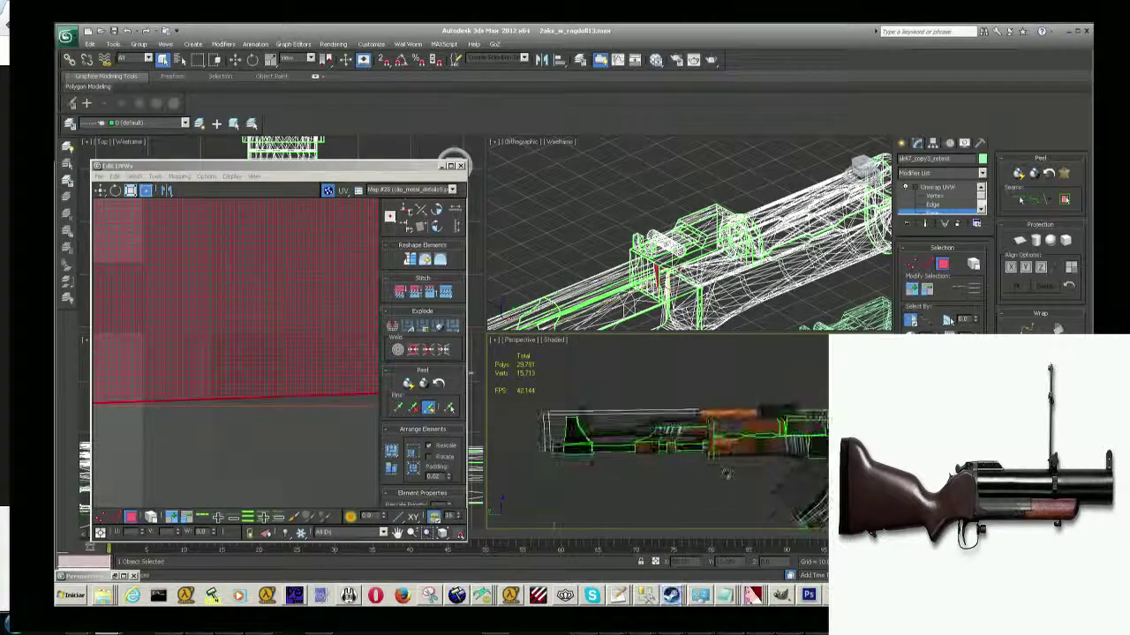
Select four adjacent polygon strips on the rifle's front section, including the thin lower strip.
scroll(718, 472, "up", 5)
scroll(717, 463, "down", 5)
scroll(715, 452, "up", 5)
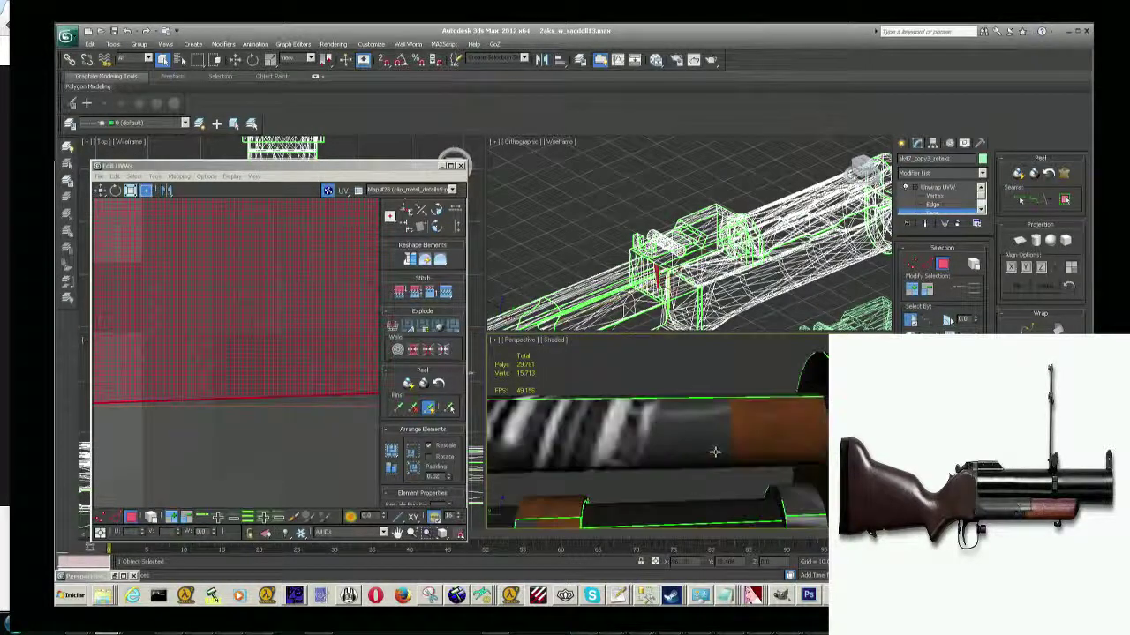
scroll(715, 448, "up", 3)
scroll(715, 448, "up", 2)
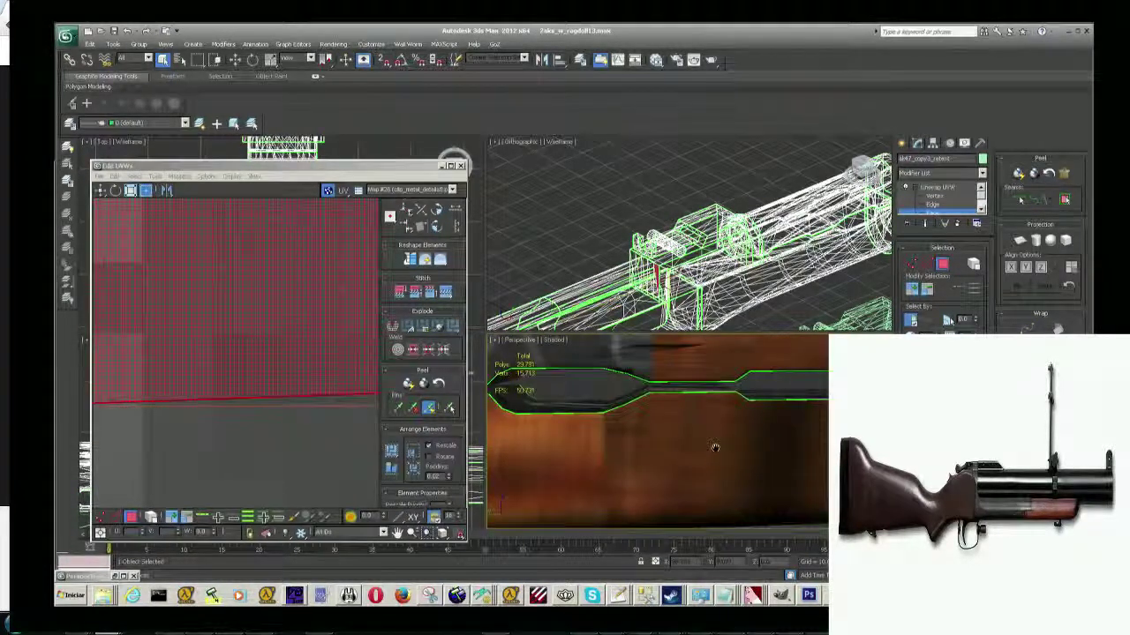
scroll(715, 447, "down", 5)
scroll(713, 448, "up", 5)
left_click(710, 443)
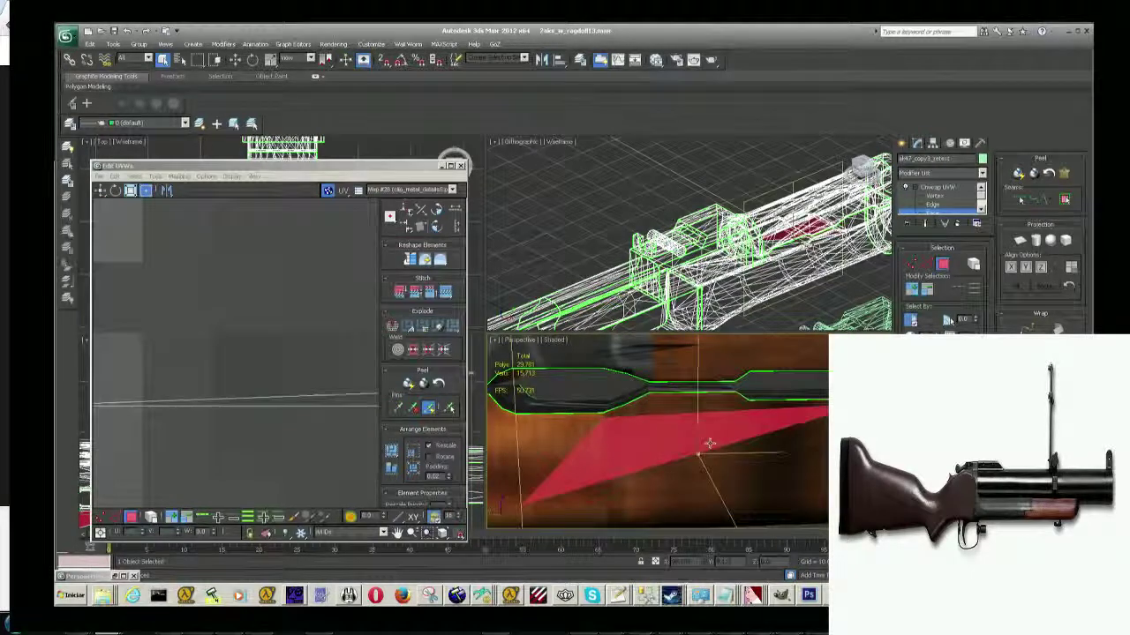
left_click(717, 458, "ctrl")
left_click(678, 406, "ctrl")
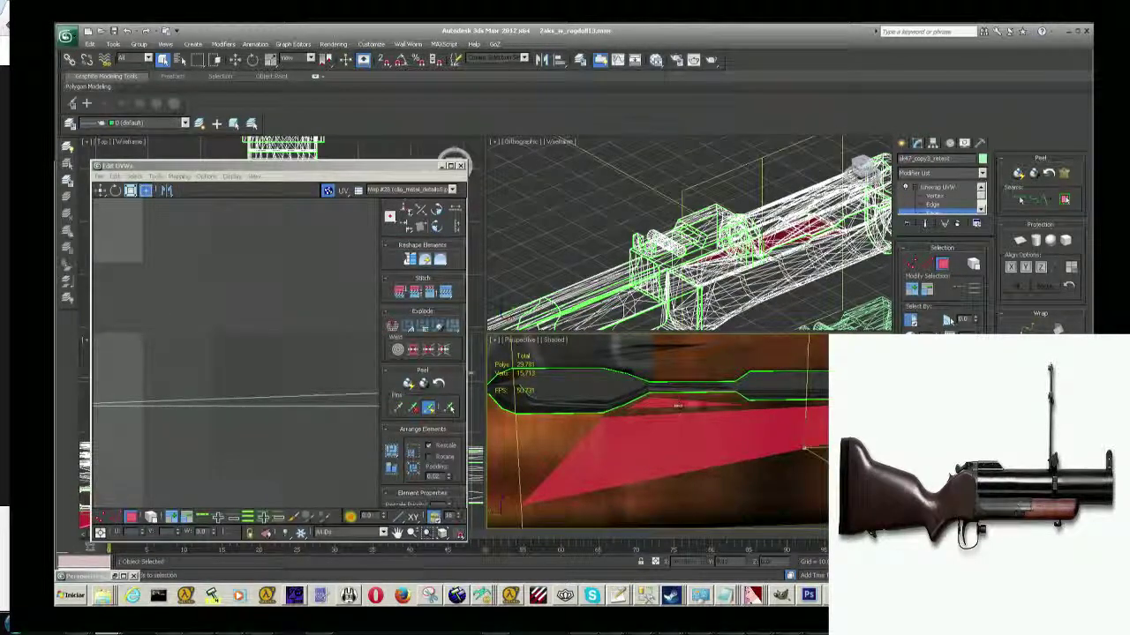
left_click(666, 408, "ctrl")
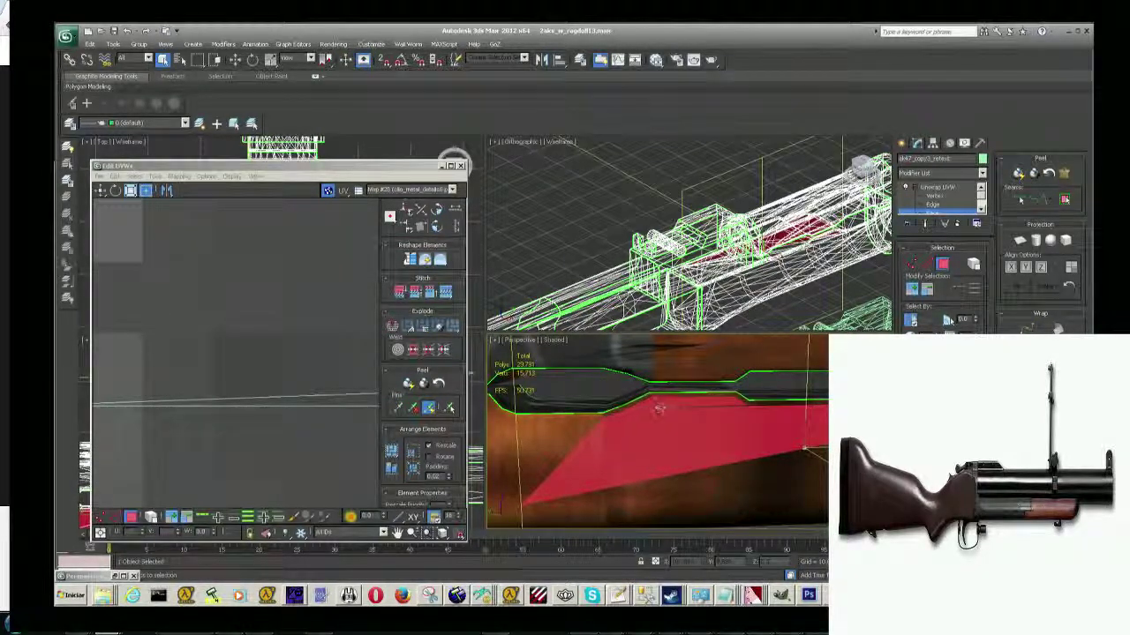
Zoom and orbit around the rifle to check the front-section polygon selection.
scroll(617, 415, "down", 3)
scroll(658, 446, "down", 3)
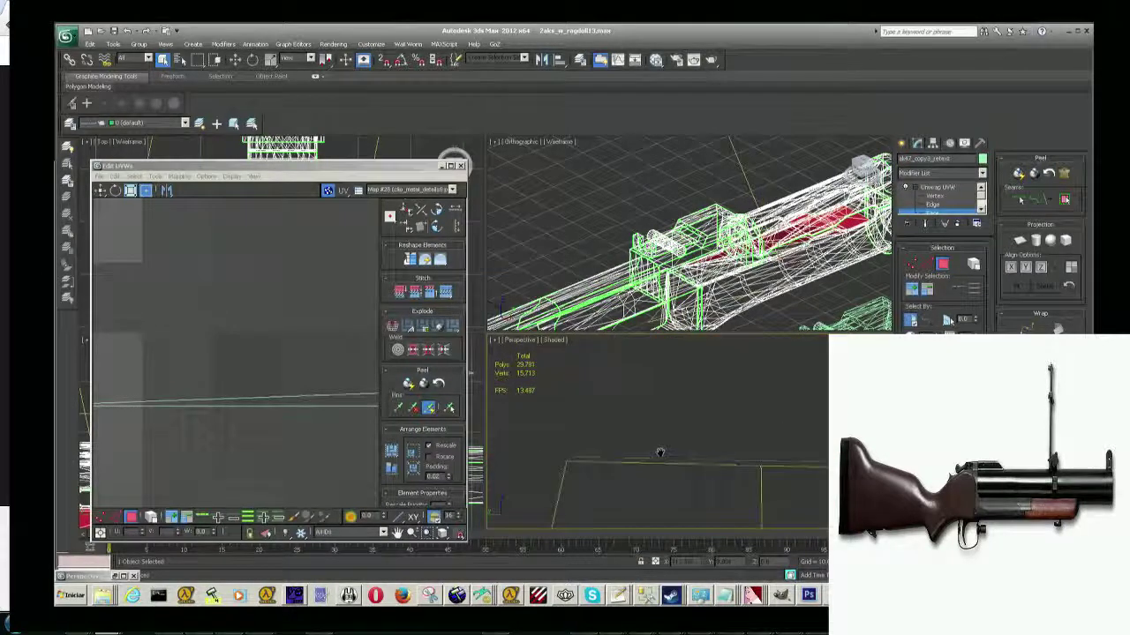
scroll(661, 438, "down", 3)
scroll(661, 438, "up", 2)
scroll(661, 438, "up", 1)
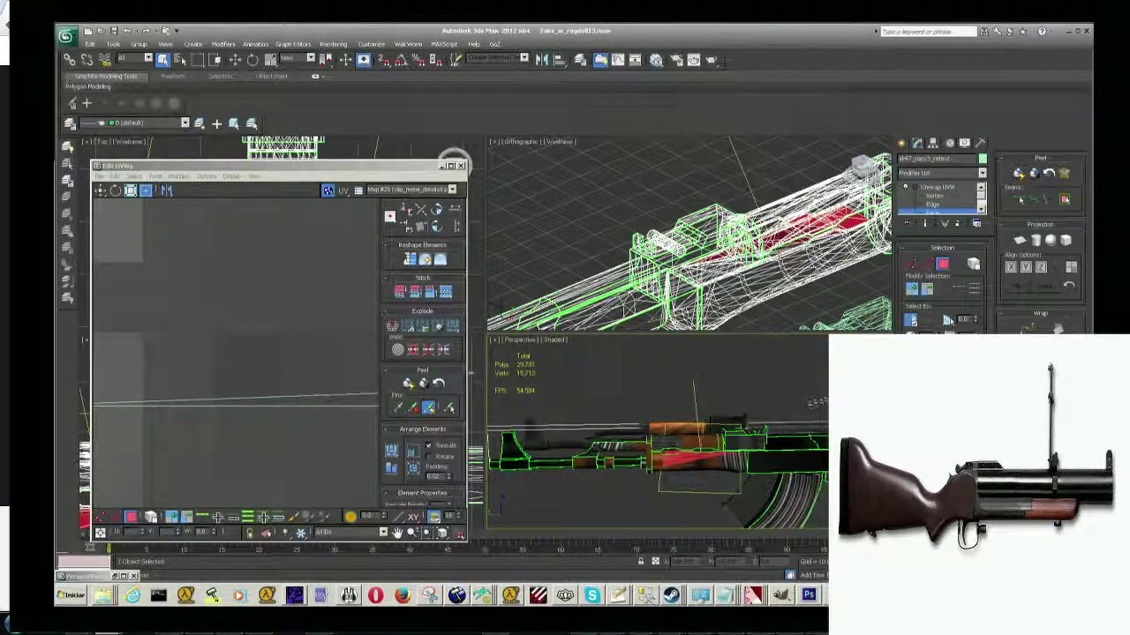
middle_click_drag(658, 437, 672, 432, "alt")
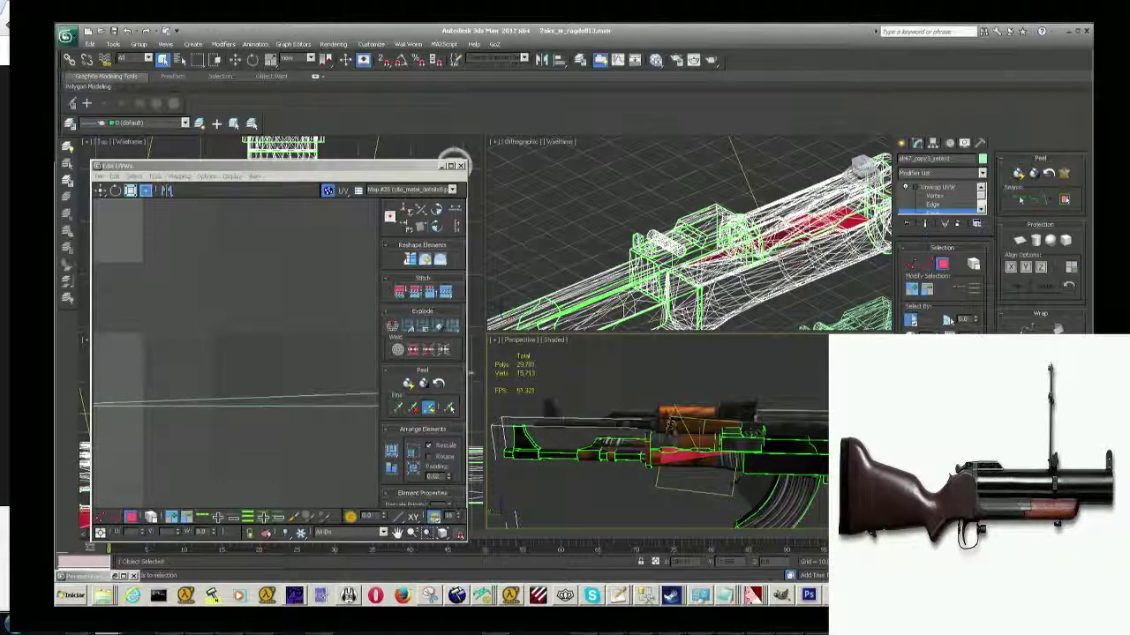
scroll(684, 512, "up", 3)
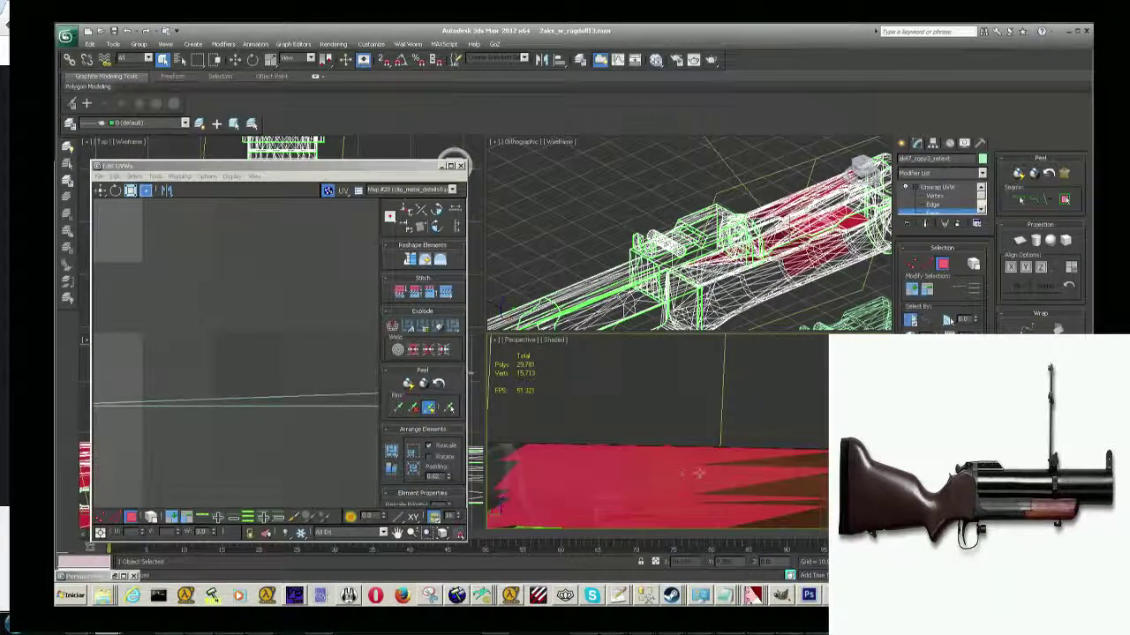
scroll(680, 505, "up", 3)
scroll(681, 503, "down", 2)
scroll(693, 459, "down", 3)
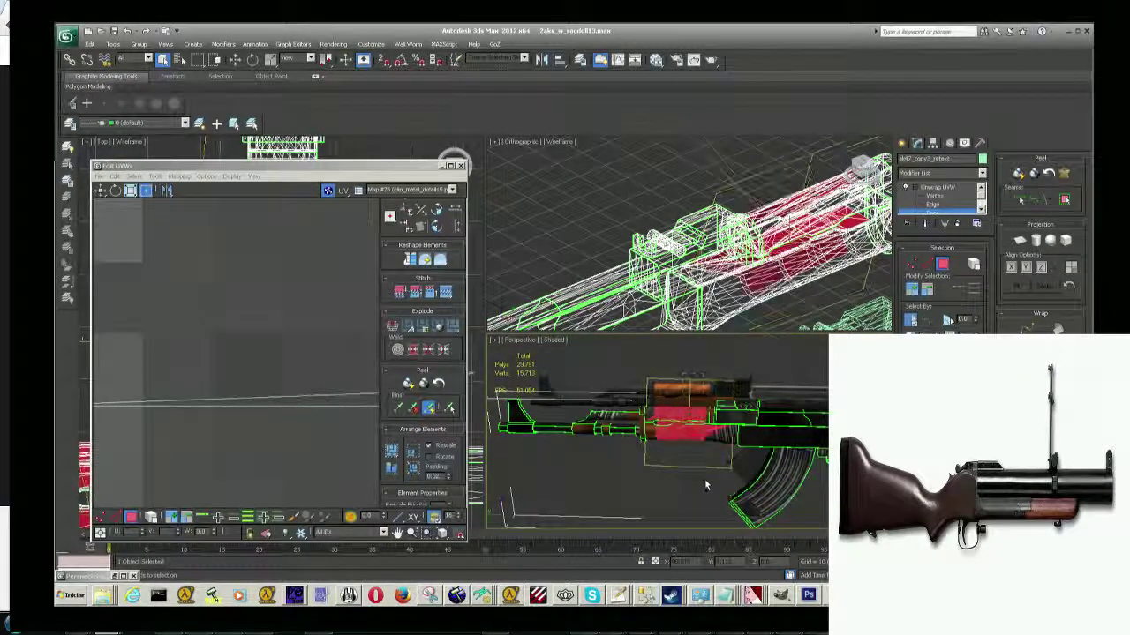
scroll(704, 478, "up", 3)
scroll(715, 455, "down", 1)
scroll(717, 450, "up", 2)
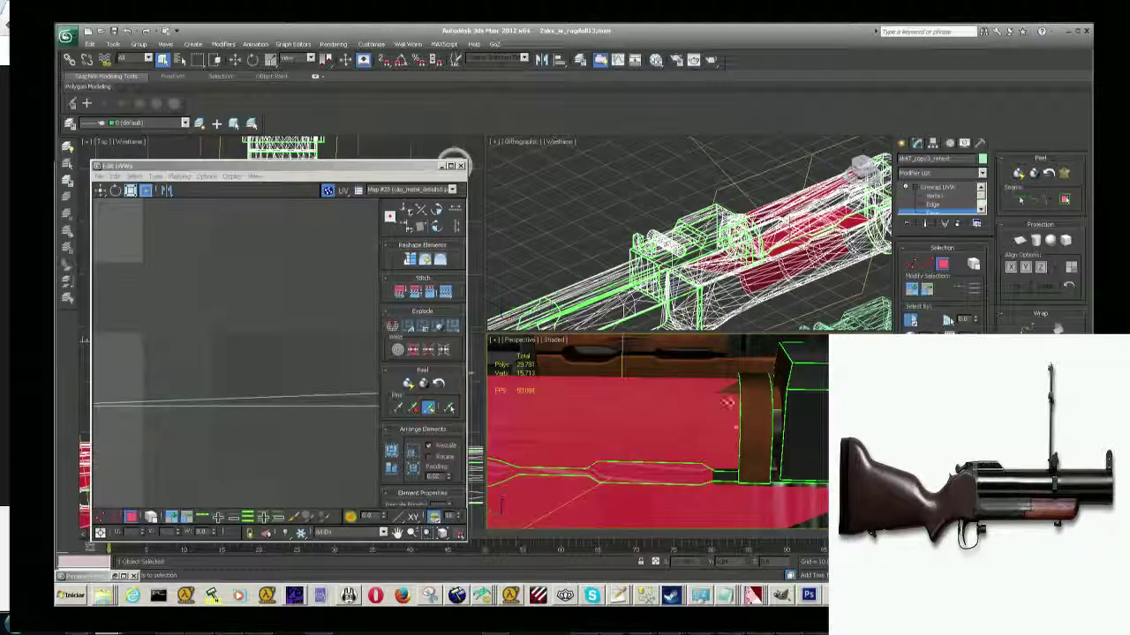
scroll(720, 463, "up", 2)
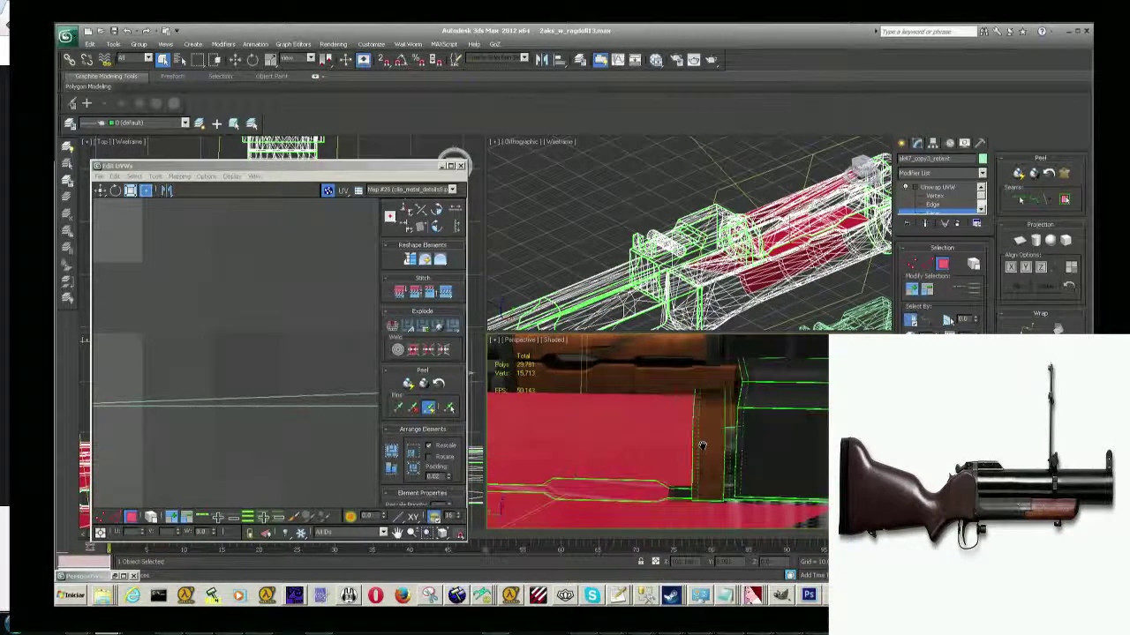
scroll(716, 433, "down", 1)
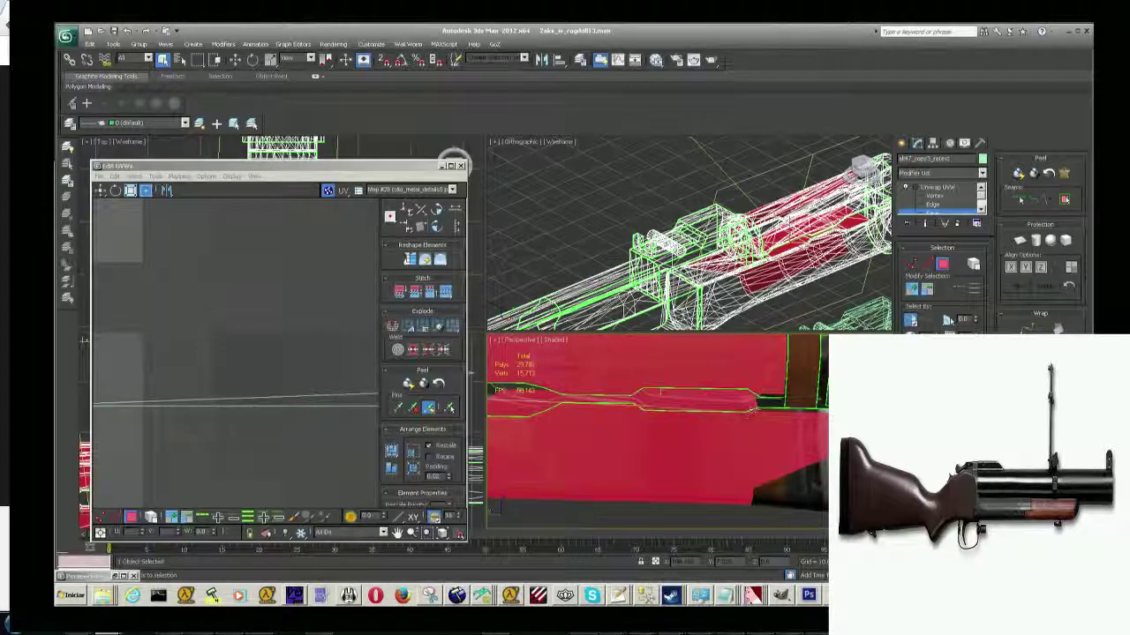
Orbit and pan around the red front-section selection and the barrel to inspect it from several angles.
middle_click_drag(745, 401, 762, 430, "alt")
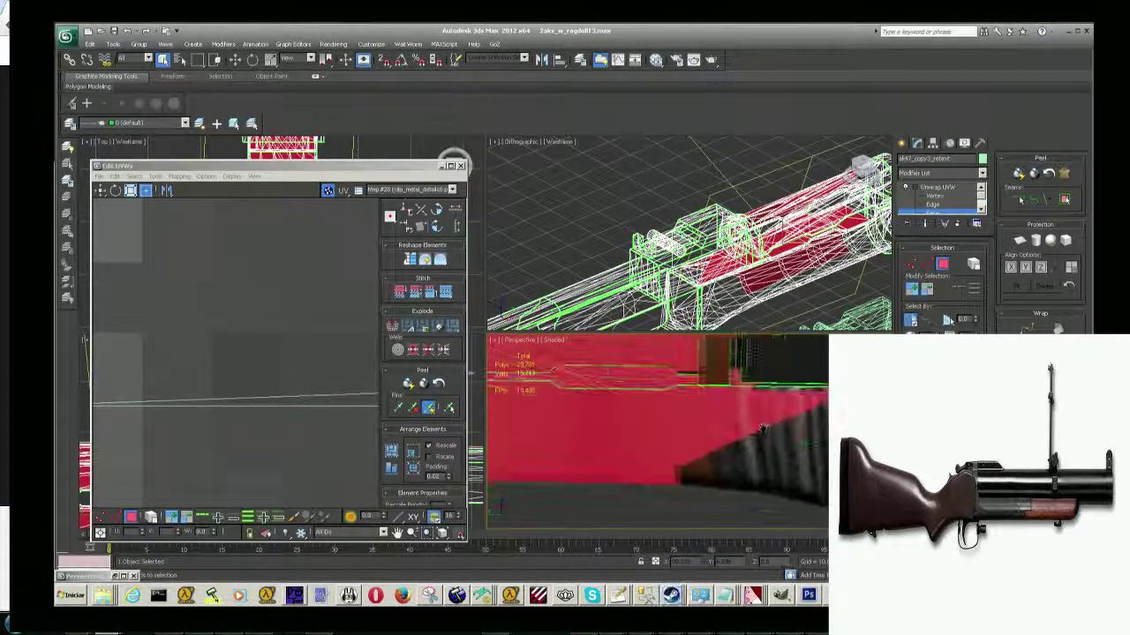
middle_click_drag(784, 494, 727, 452, "alt")
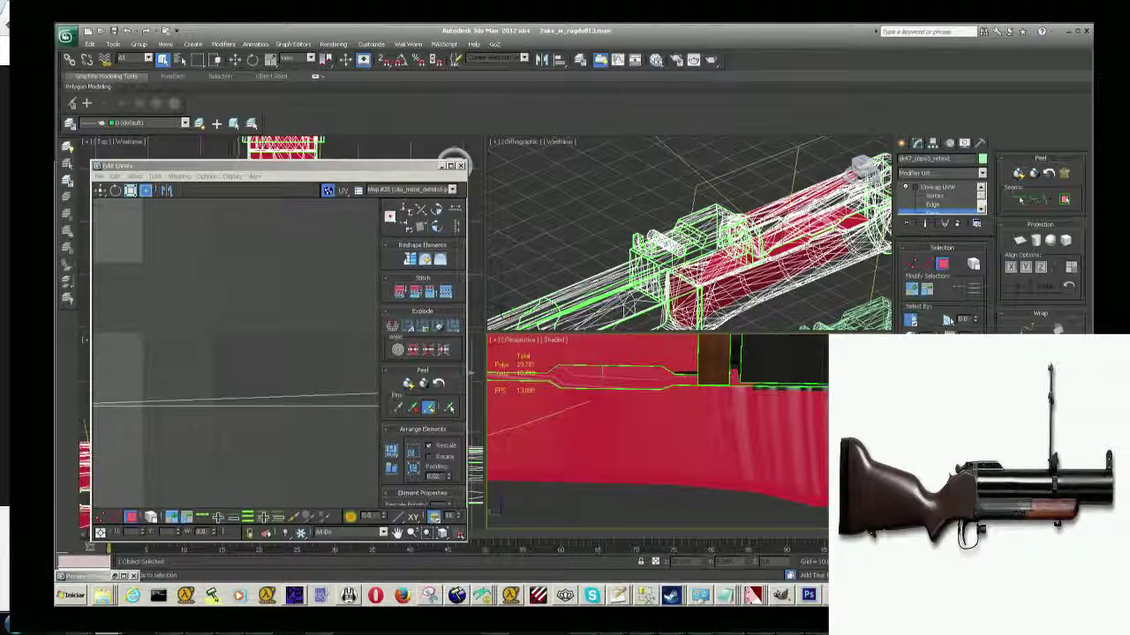
mouse_move(657, 432)
middle_mouse_down("alt")
mouse_move(617, 411)
mouse_move(812, 429)
mouse_move(494, 510)
middle_mouse_up("alt")
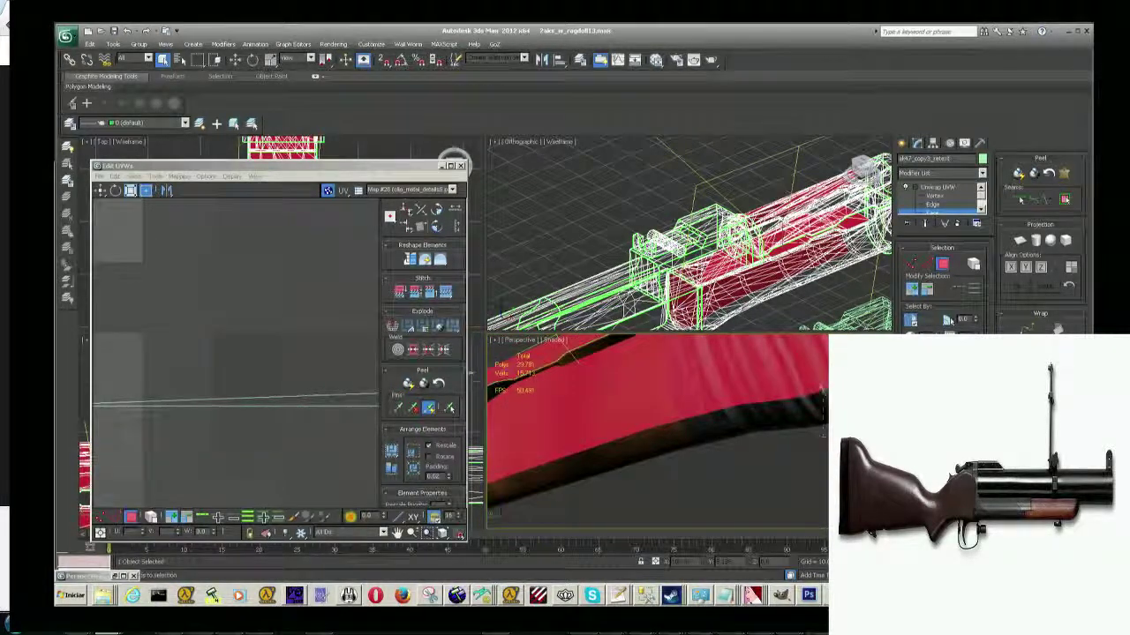
middle_click_drag(797, 360, 797, 357, "alt")
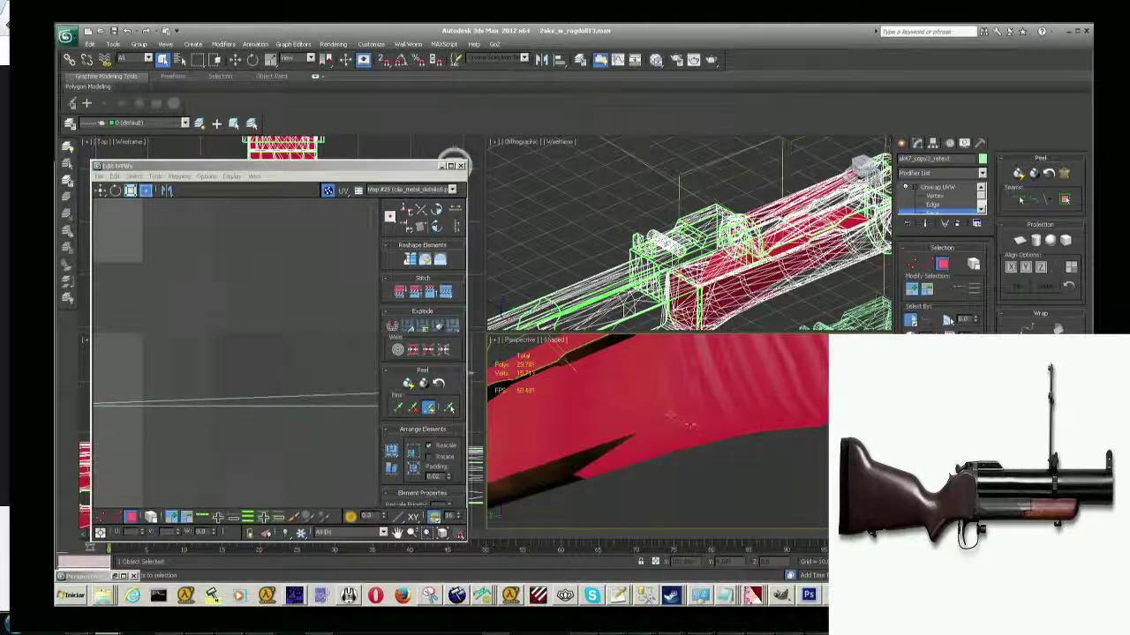
mouse_move(706, 459)
middle_mouse_down("alt")
mouse_move(742, 433)
mouse_move(785, 427)
mouse_move(745, 437)
mouse_move(734, 455)
mouse_move(716, 411)
mouse_move(765, 395)
mouse_move(722, 420)
middle_mouse_up("alt")
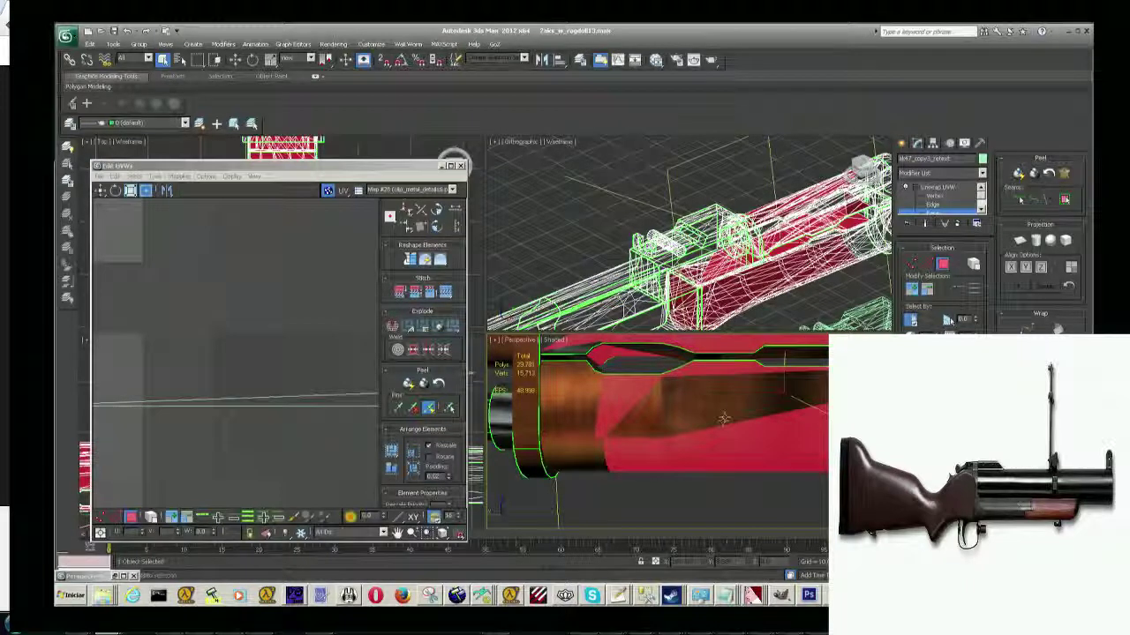
middle_click_drag(696, 392, 785, 439, "alt")
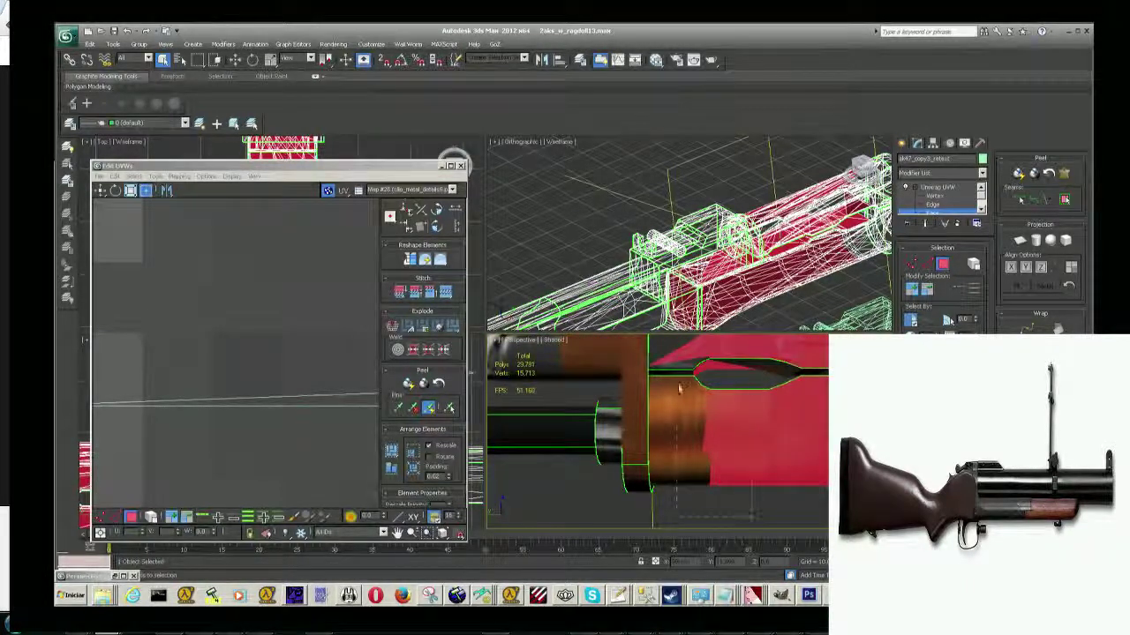
mouse_move(679, 388)
middle_mouse_down("alt")
mouse_move(716, 503)
mouse_move(730, 409)
middle_mouse_up("alt")
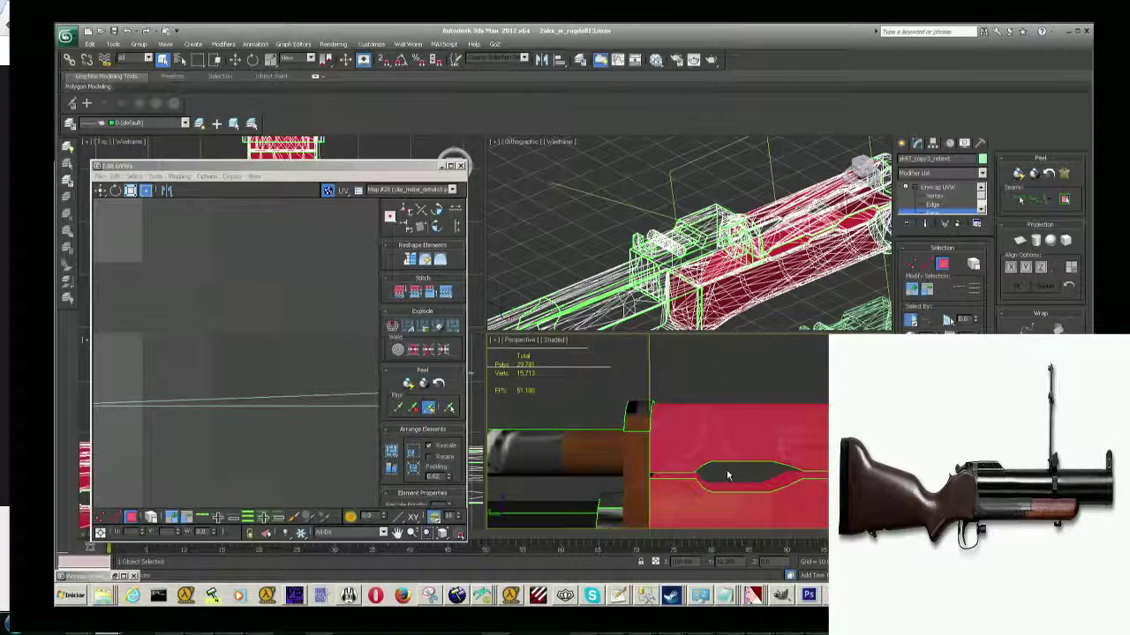
middle_click_drag(691, 464, 696, 411, "alt")
mouse_move(697, 385)
middle_mouse_down()
mouse_move(660, 380)
mouse_move(709, 378)
middle_mouse_up()
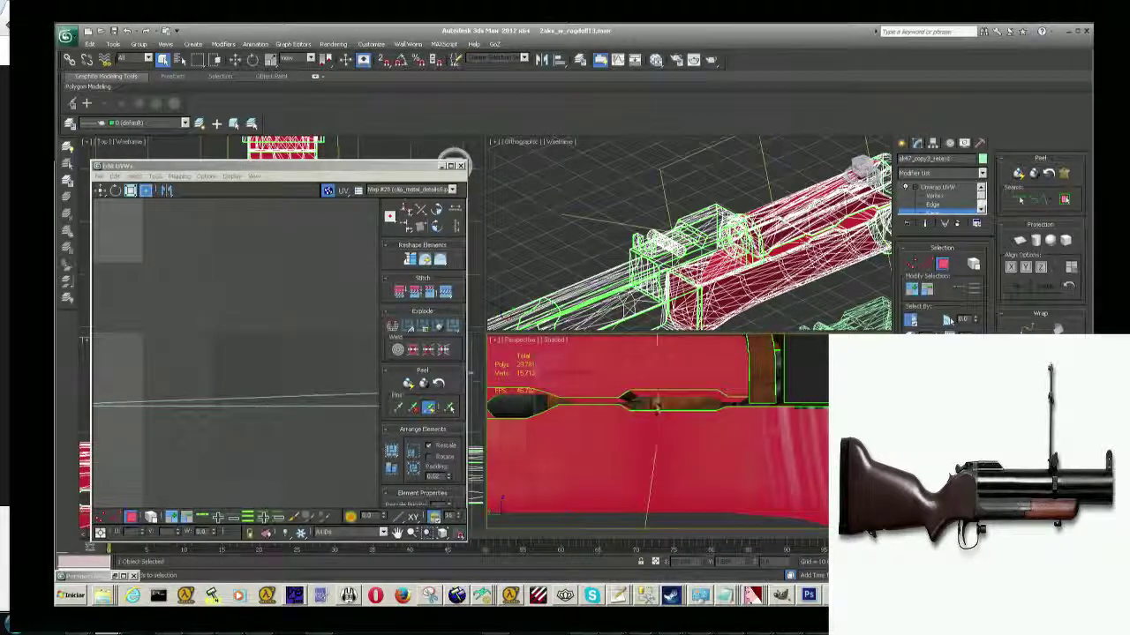
mouse_move(655, 407)
middle_mouse_down()
mouse_move(656, 422)
mouse_move(718, 402)
mouse_move(759, 441)
mouse_move(747, 514)
mouse_move(745, 453)
mouse_move(751, 461)
middle_mouse_up()
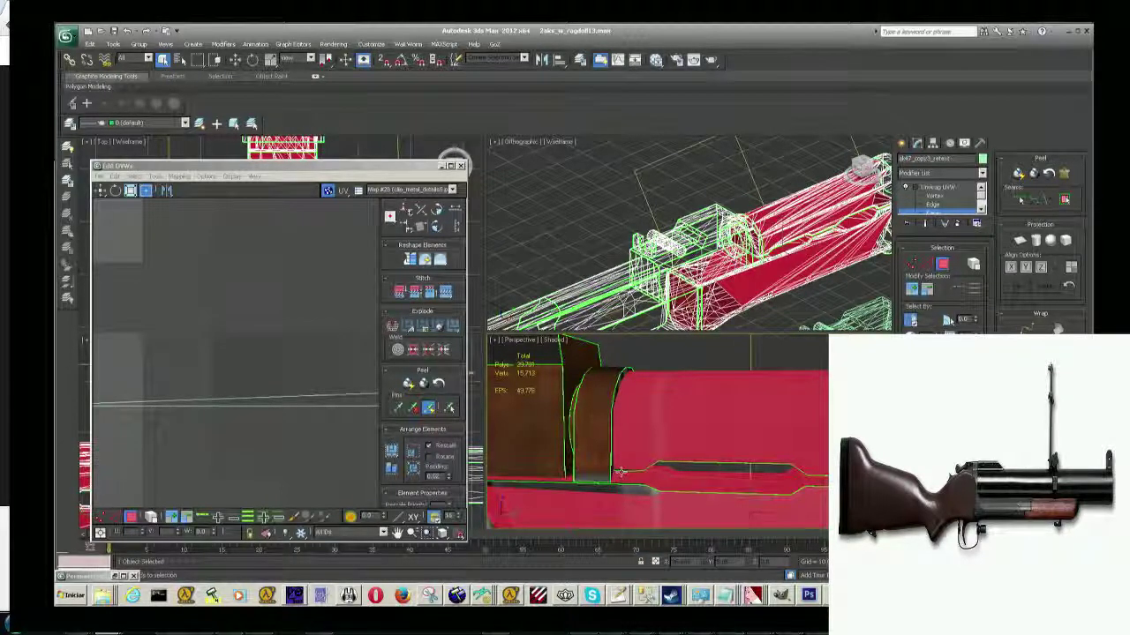
key("shift+z")
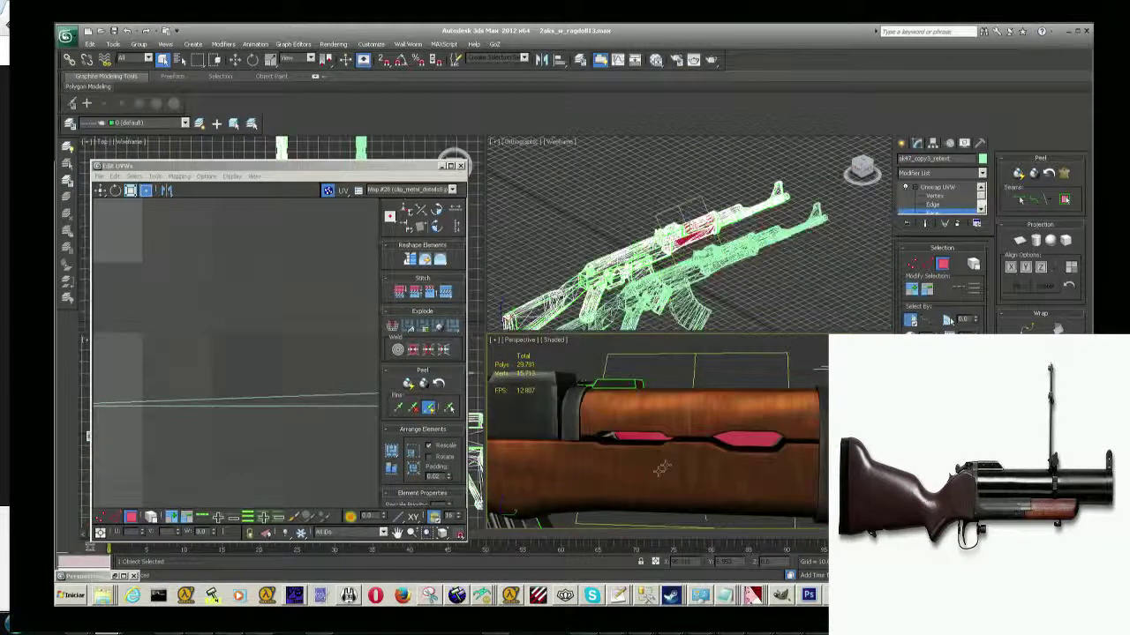
key("shift+z")
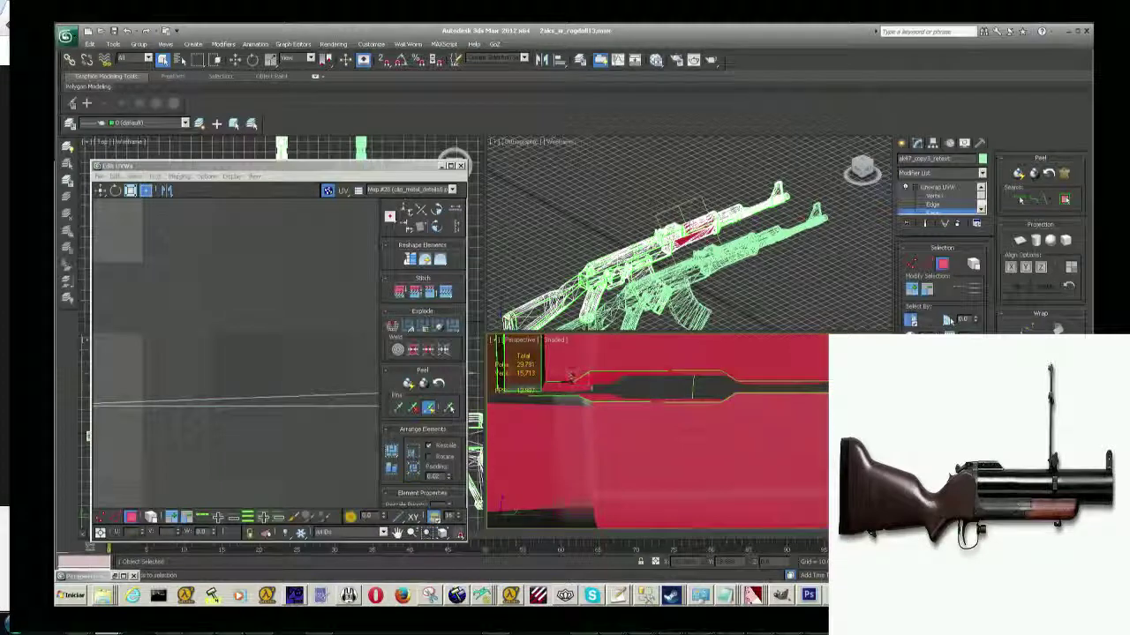
scroll(617, 394, "up", 3)
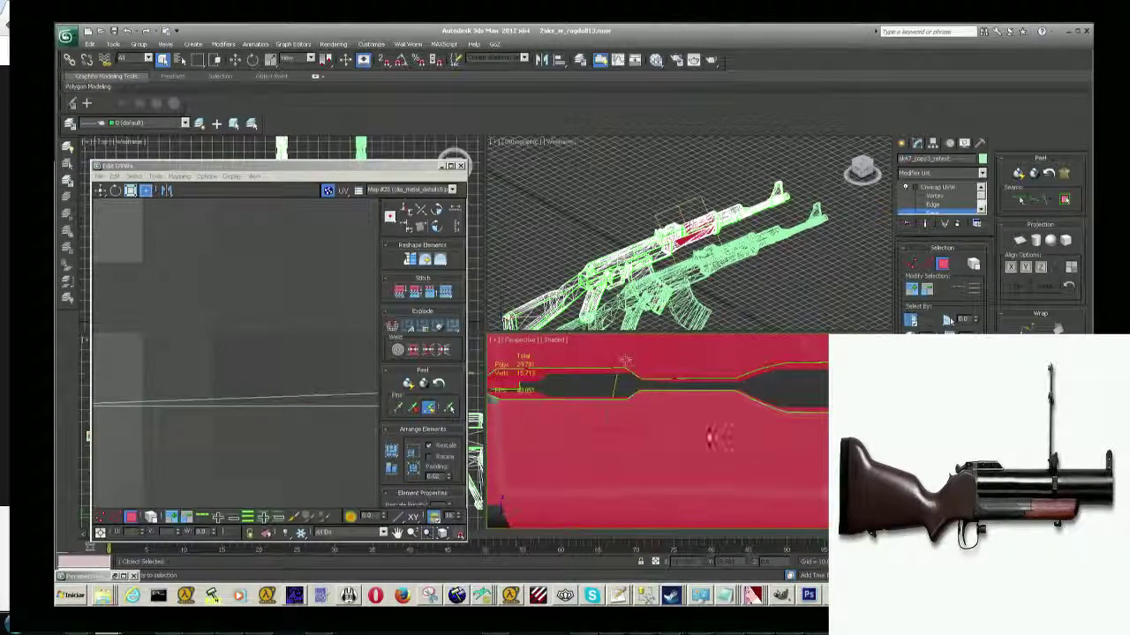
middle_click_drag(739, 428, 689, 402, "alt")
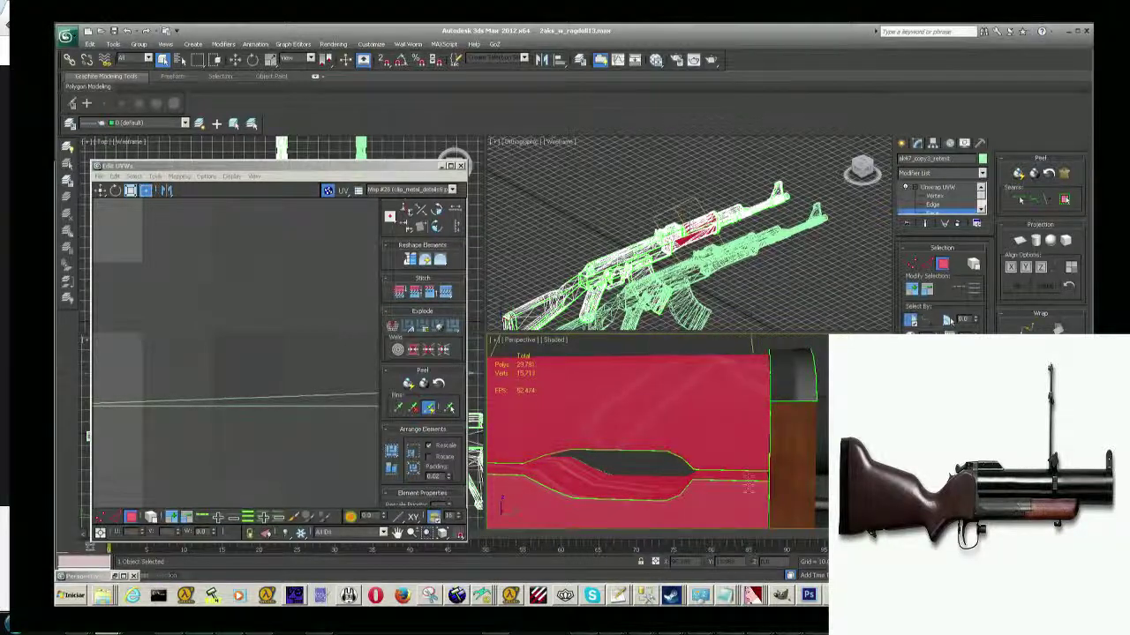
middle_click_drag(753, 541, 757, 316, "alt")
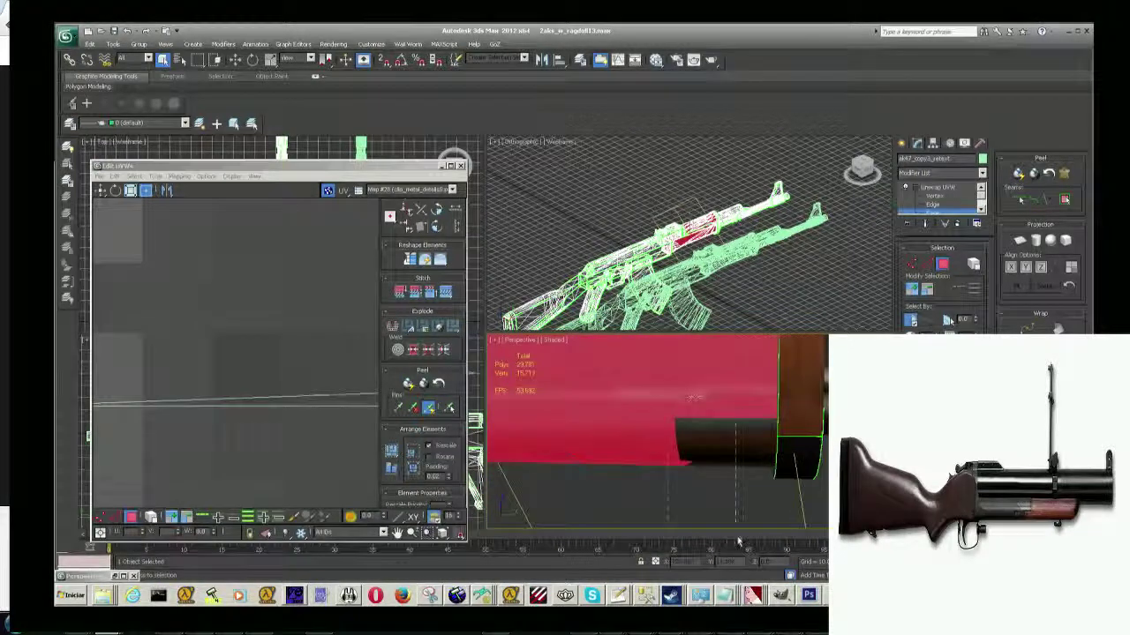
mouse_move(735, 468)
middle_mouse_down("alt")
mouse_move(742, 399)
mouse_move(671, 441)
middle_mouse_up("alt")
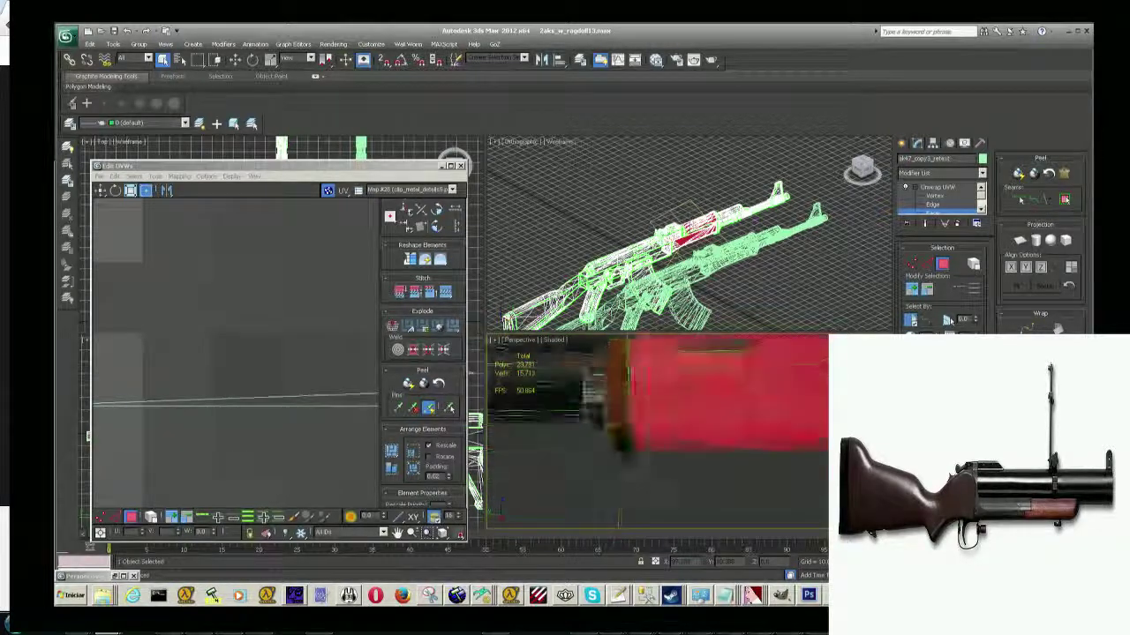
mouse_move(670, 442)
middle_mouse_down("alt")
mouse_move(793, 424)
mouse_move(741, 415)
mouse_move(689, 459)
middle_mouse_up("alt")
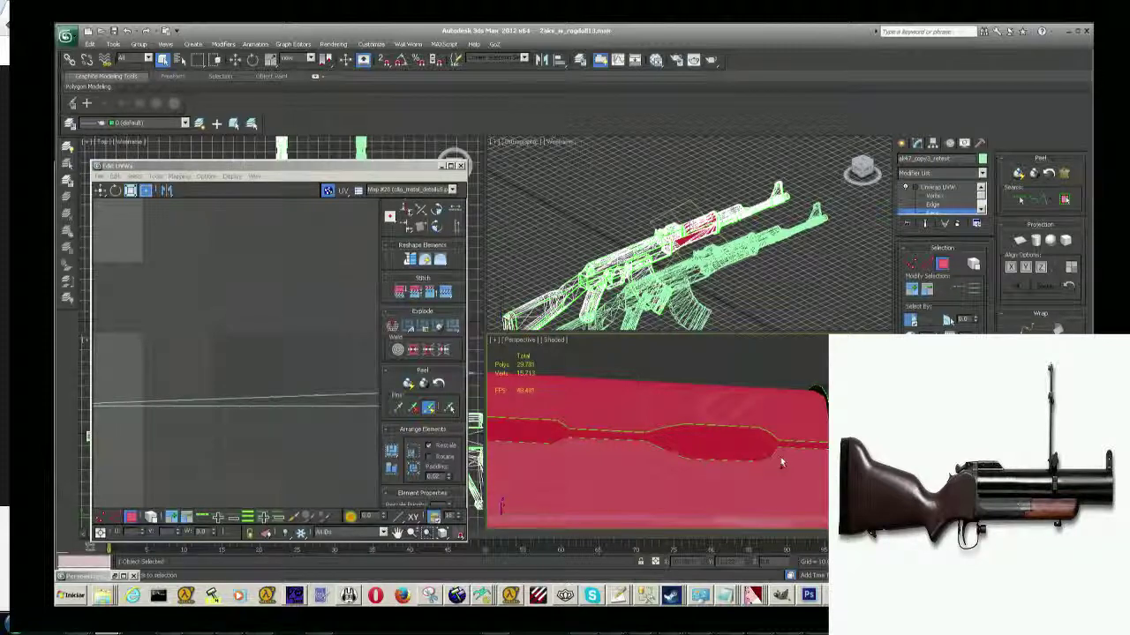
middle_click_drag(781, 462, 768, 459, "alt")
mouse_move(501, 505)
middle_mouse_down("alt")
mouse_move(517, 460)
mouse_move(512, 476)
middle_mouse_up("alt")
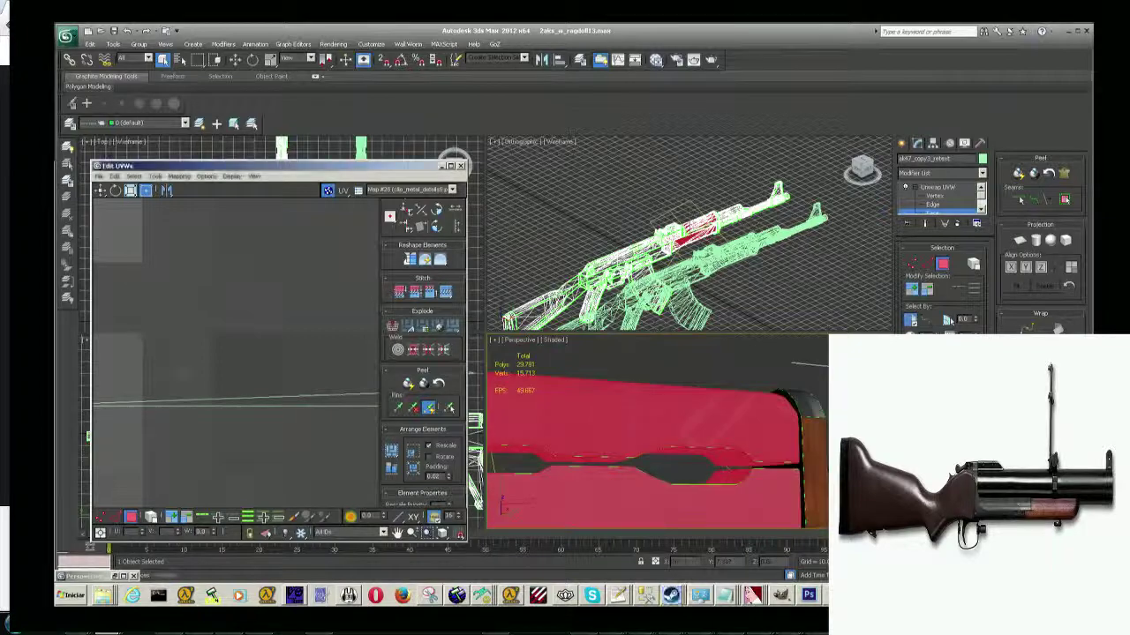
Zoom into the UV editor and nudge the stock's UV element slightly with Move.
scroll(314, 401, "up", 3)
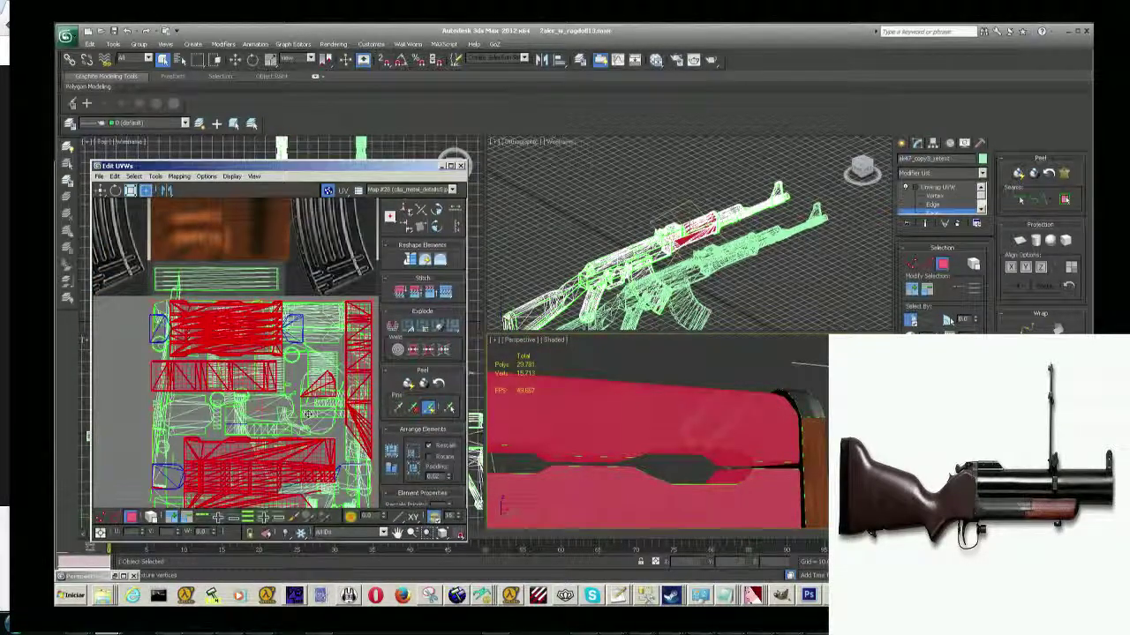
scroll(328, 414, "up", 2)
scroll(328, 415, "up", 2)
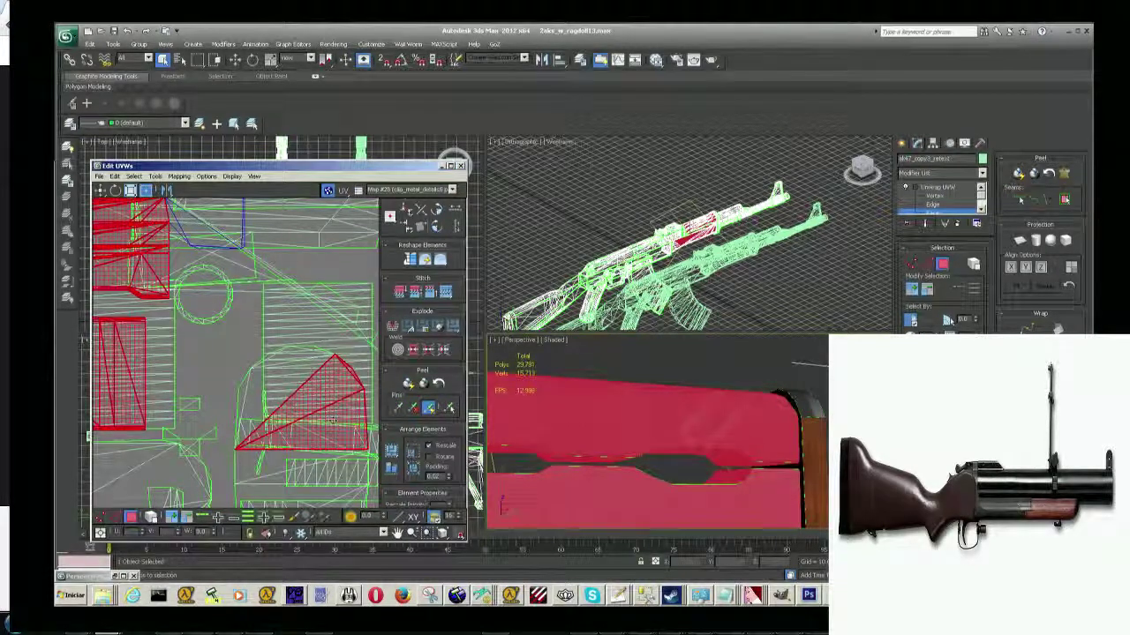
left_click(102, 190)
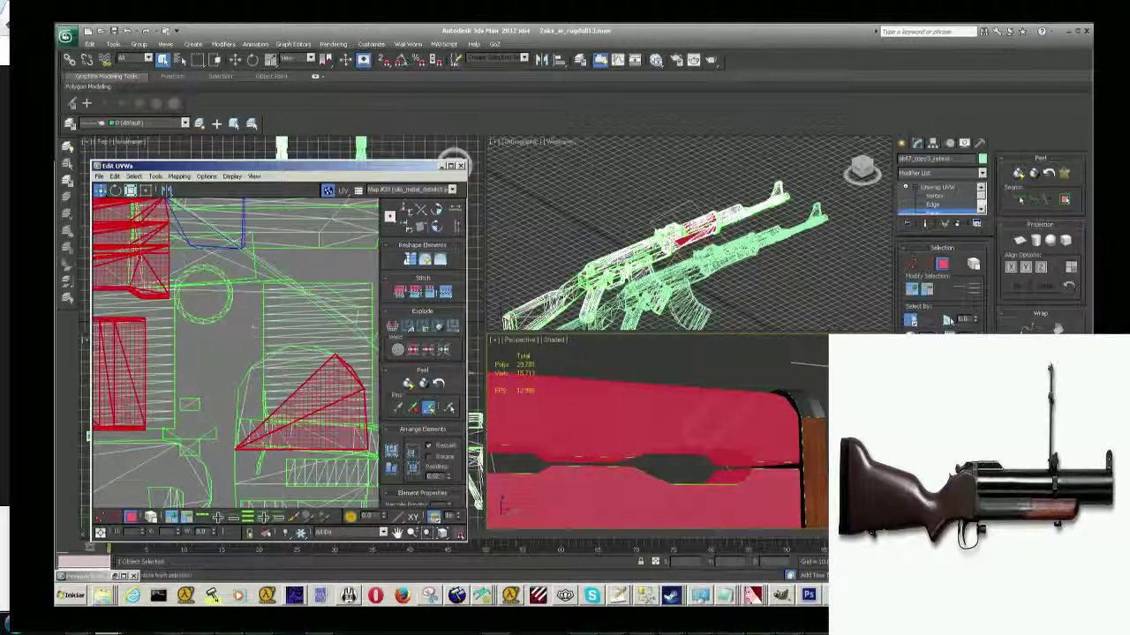
left_click(327, 429)
left_click_drag(327, 430, 325, 430)
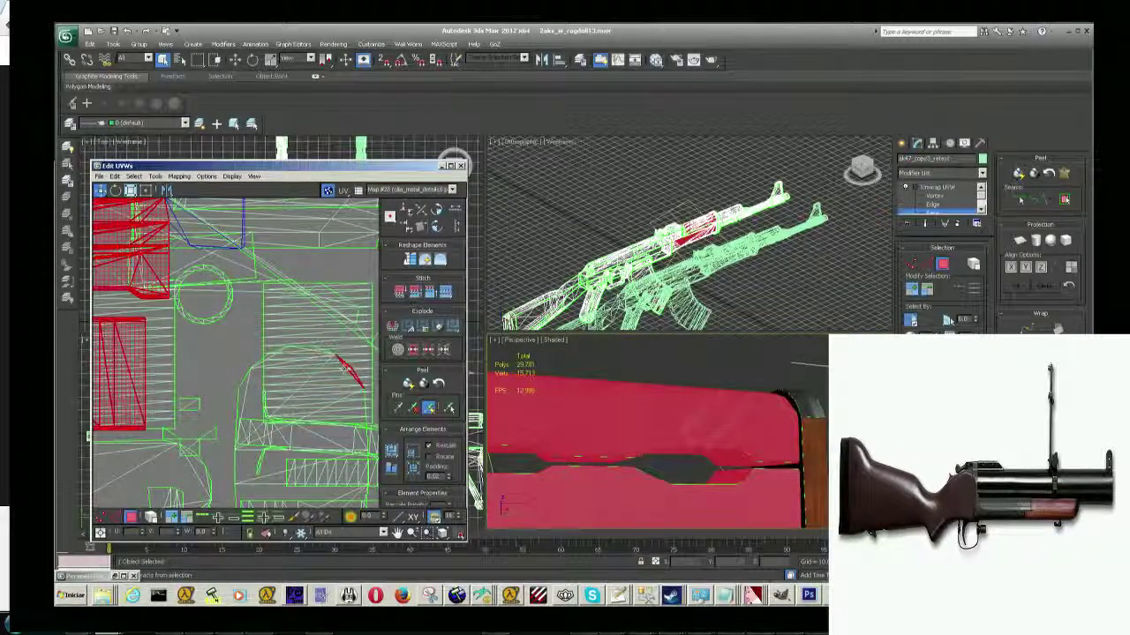
Zoom around the UV layout and pan to bring the fanned UV piece's apex into view.
scroll(673, 423, "up", 2)
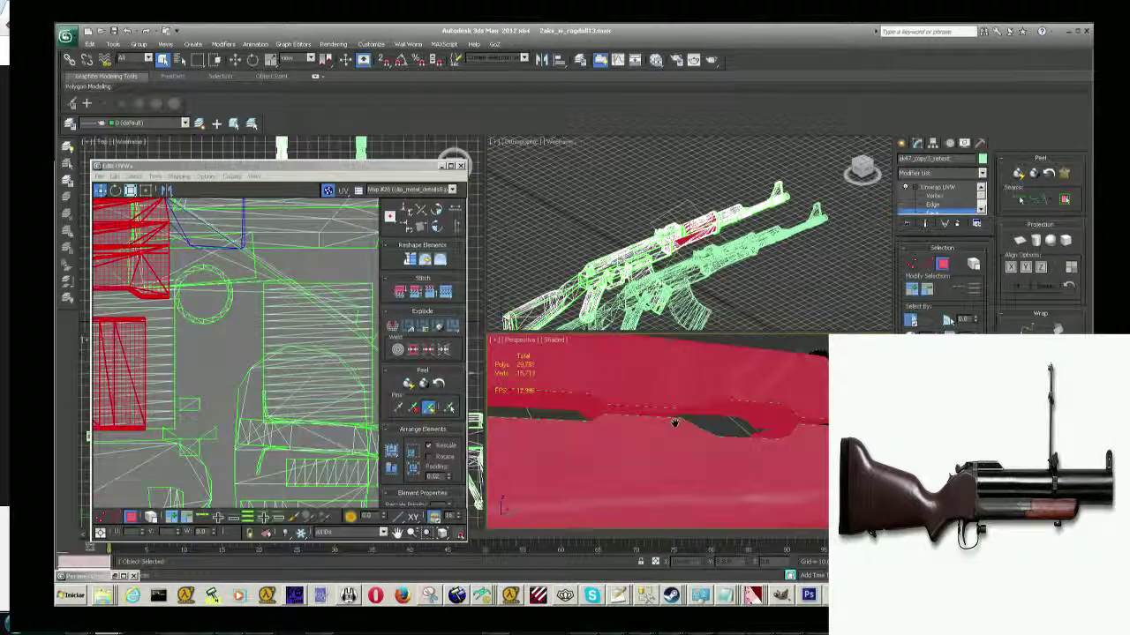
scroll(233, 353, "down", 5)
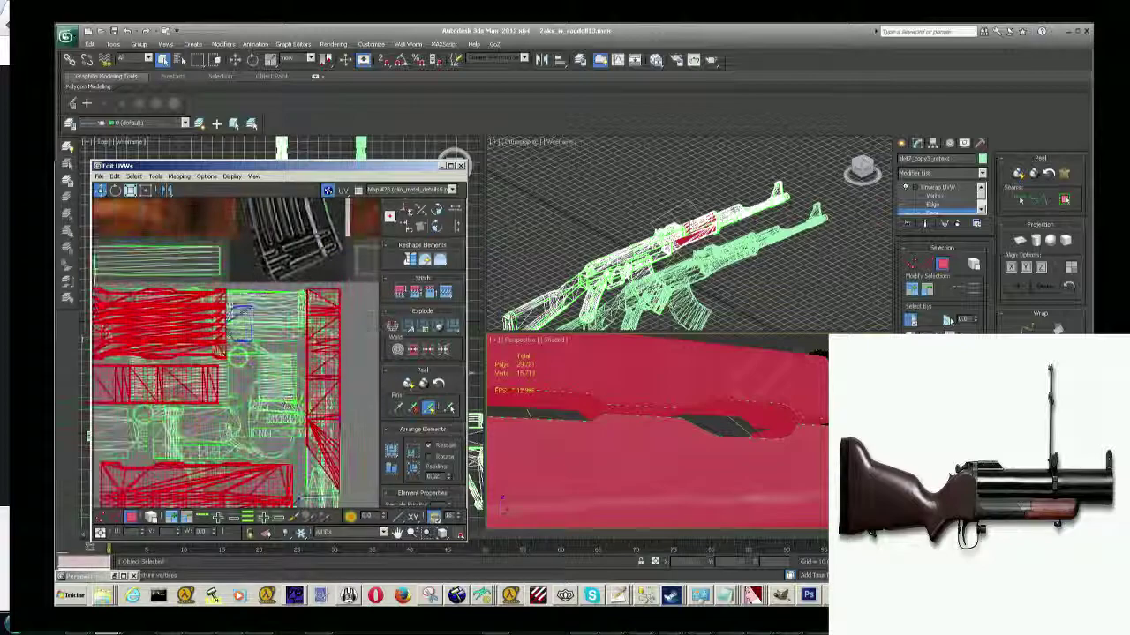
scroll(233, 353, "up", 3)
scroll(234, 353, "up", 2)
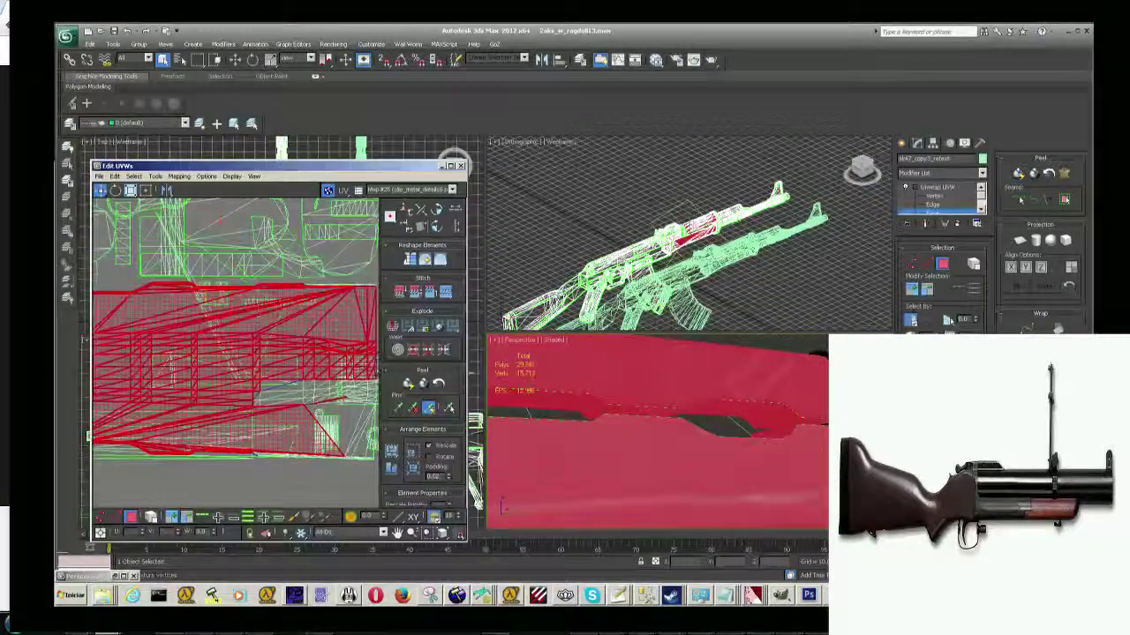
scroll(234, 353, "down", 3)
scroll(234, 353, "down", 2)
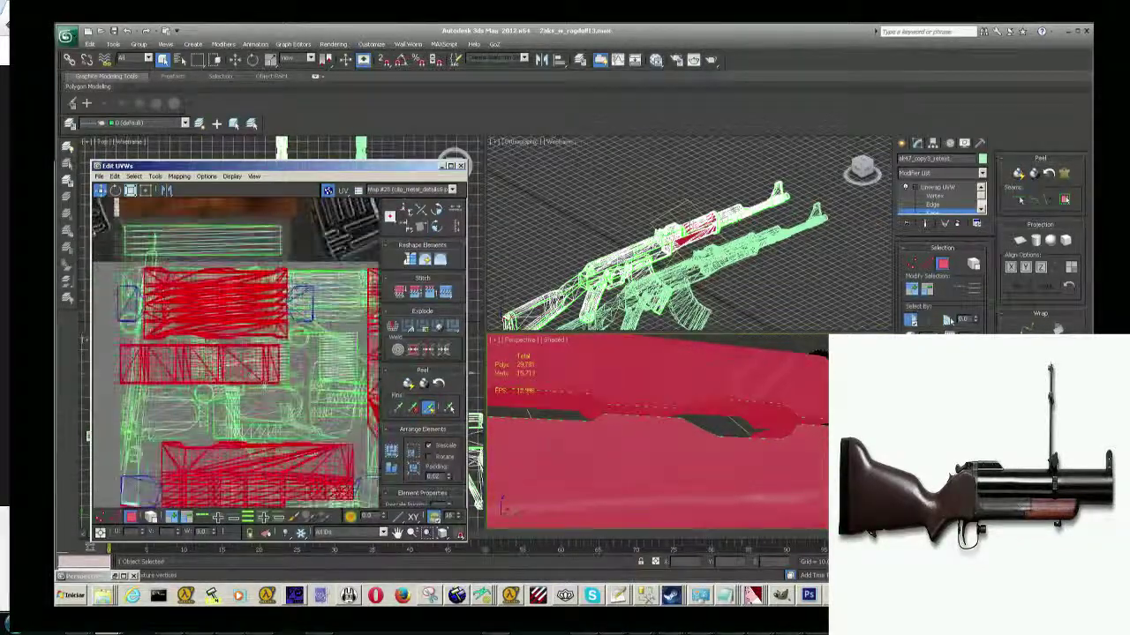
scroll(234, 353, "up", 2)
scroll(233, 353, "up", 3)
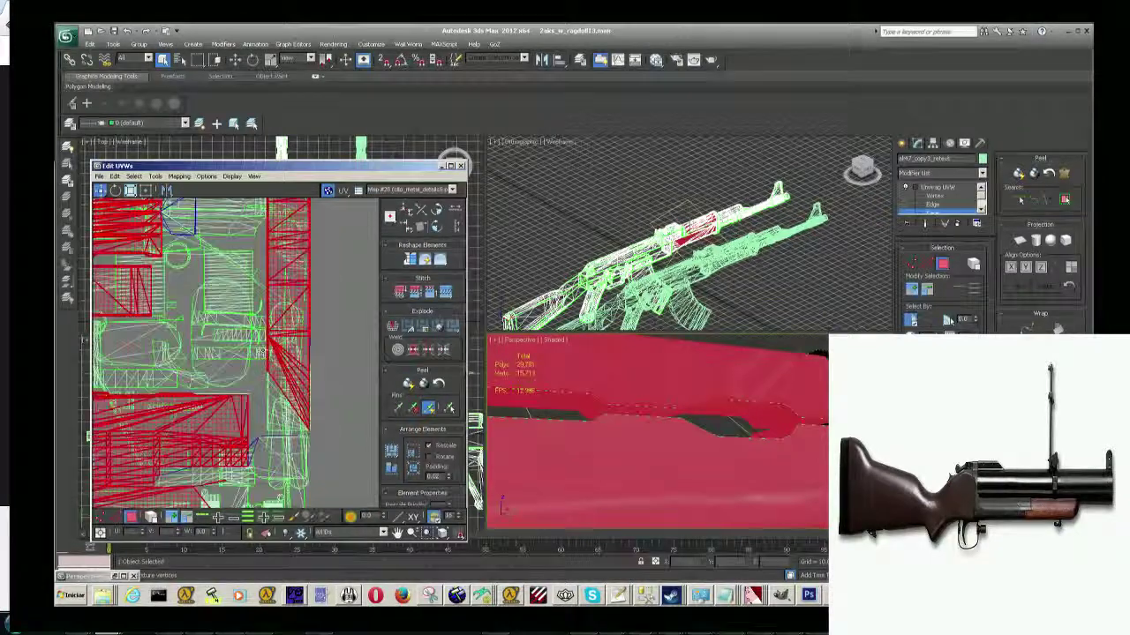
scroll(278, 402, "up", 2)
scroll(264, 380, "up", 2)
scroll(256, 364, "up", 1)
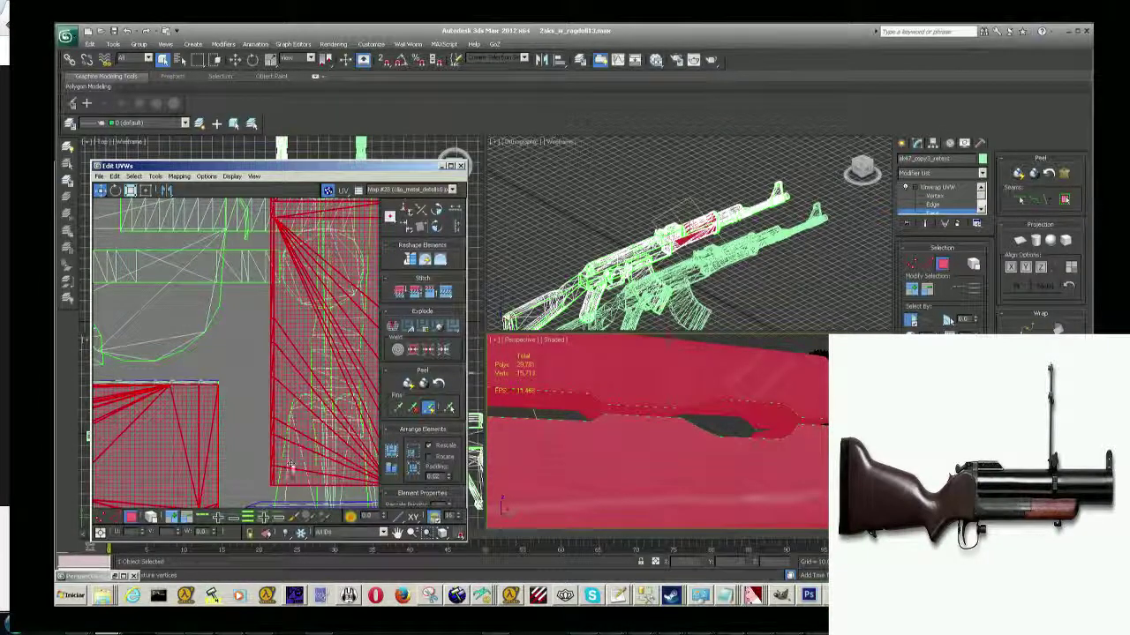
scroll(289, 466, "down", 2)
scroll(318, 485, "up", 3)
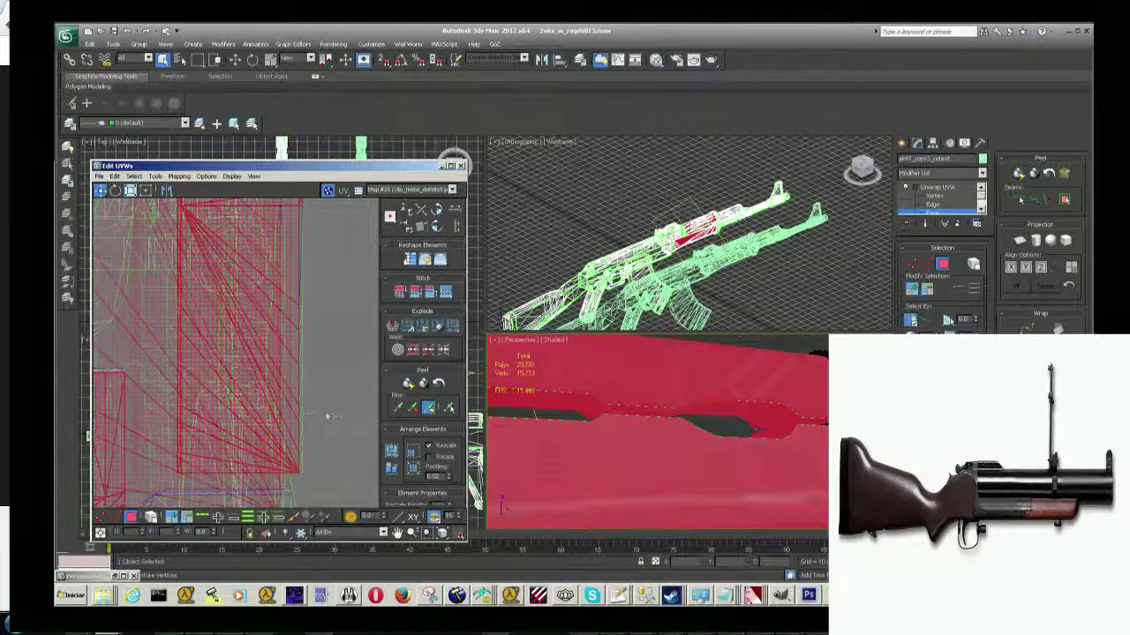
scroll(317, 486, "up", 2)
scroll(284, 285, "down", 1)
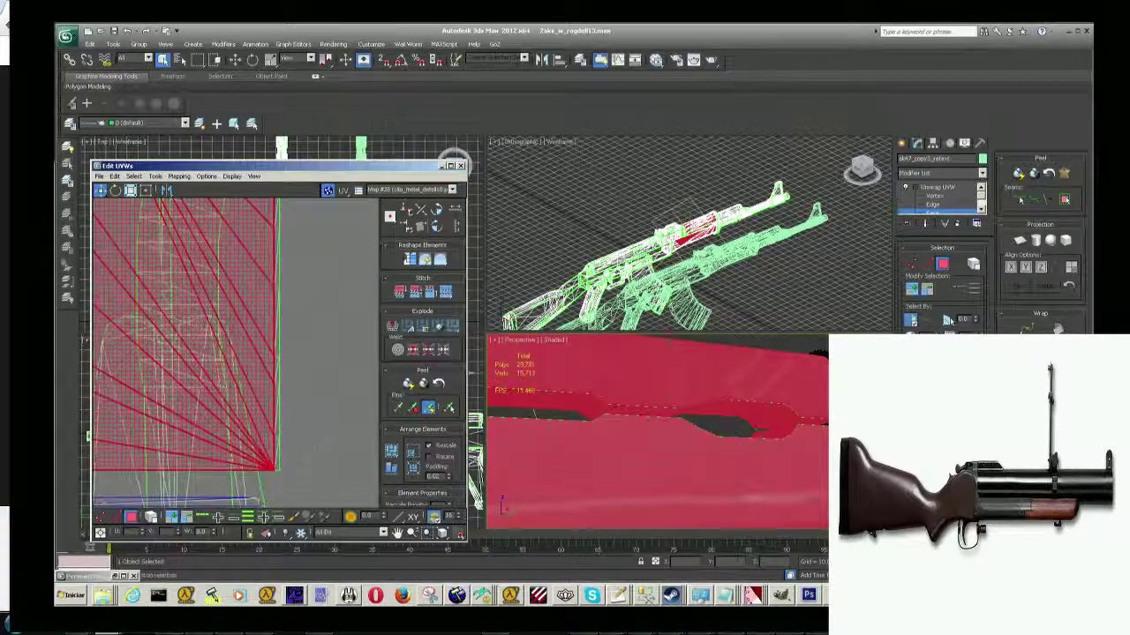
middle_click_drag(275, 193, 334, 452)
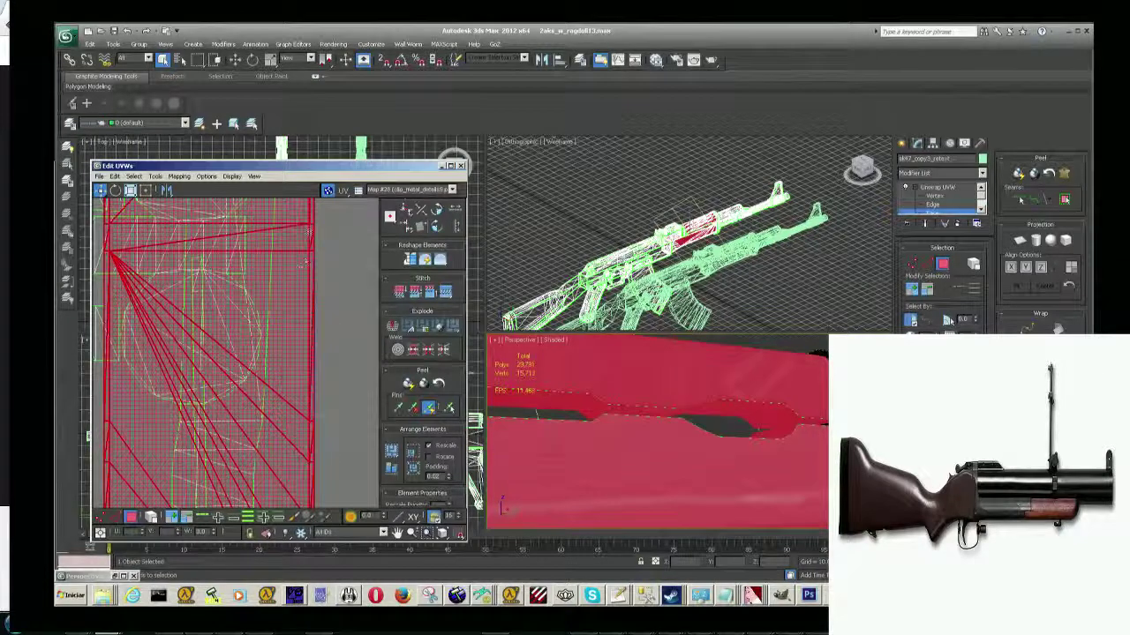
Check the reshaped texture band on the stock back in the Perspective viewport.
scroll(309, 394, "down", 3)
scroll(307, 391, "down", 2)
scroll(309, 392, "up", 2)
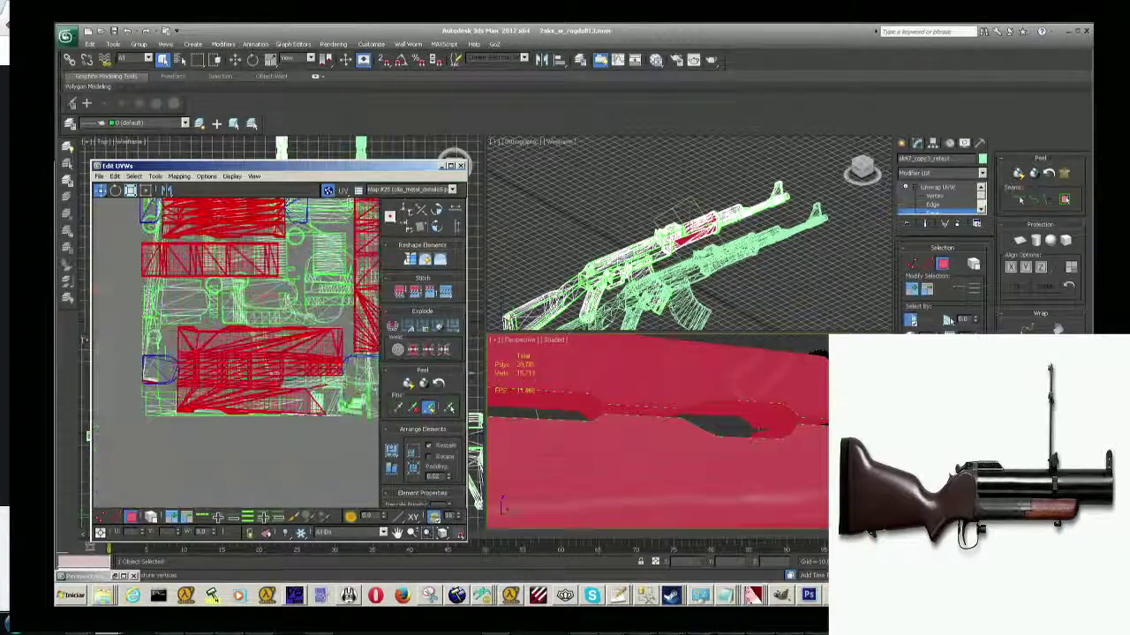
scroll(304, 331, "up", 3)
scroll(304, 331, "up", 2)
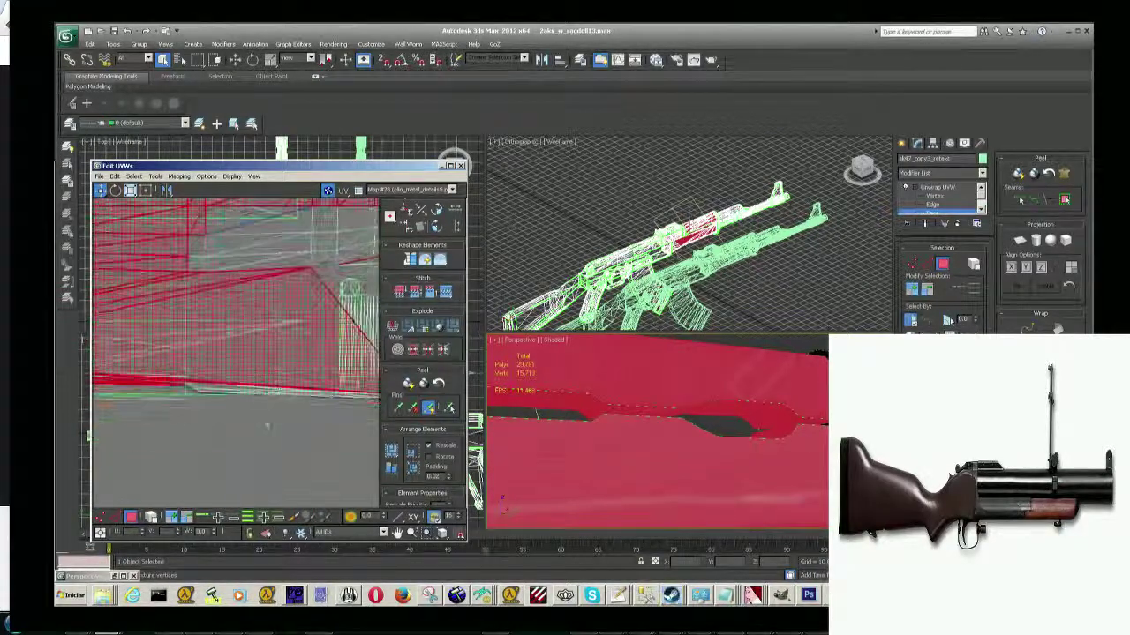
scroll(308, 458, "up", 2)
scroll(308, 458, "up", 1)
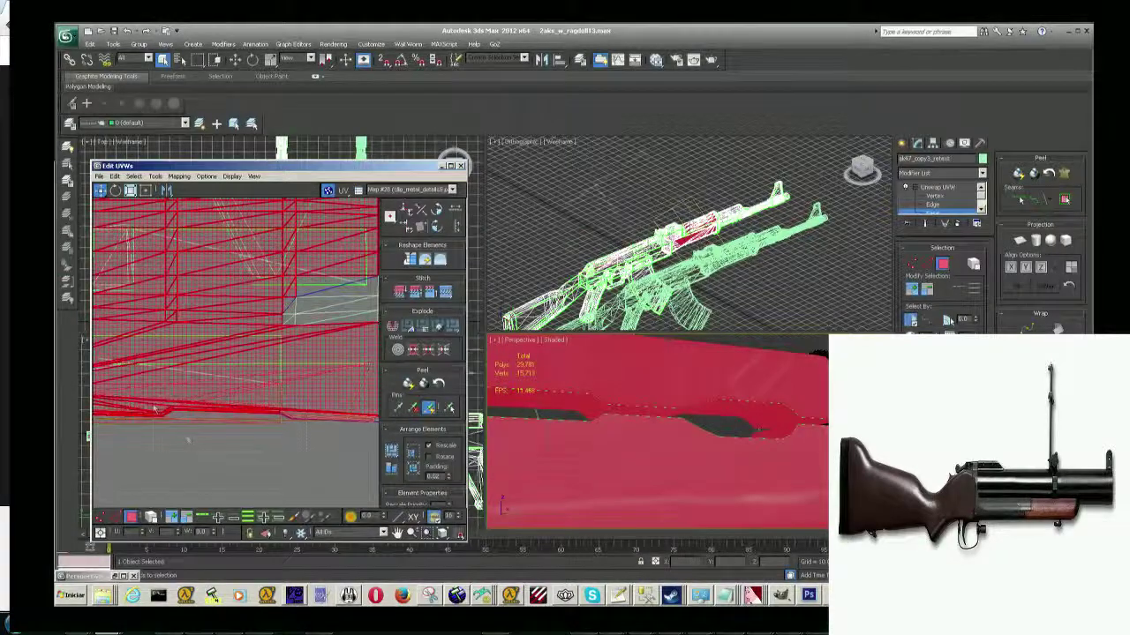
left_click(625, 428)
scroll(625, 428, "down", 4)
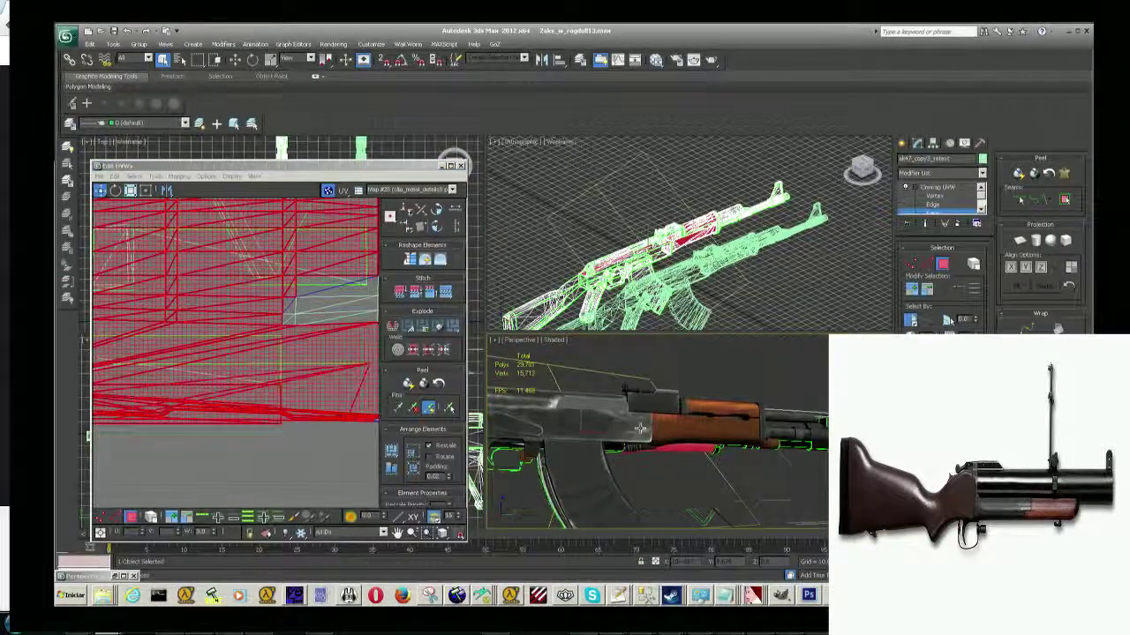
scroll(641, 428, "down", 3)
mouse_move(625, 428)
middle_mouse_down("alt")
mouse_move(598, 442)
mouse_move(617, 437)
middle_mouse_up("alt")
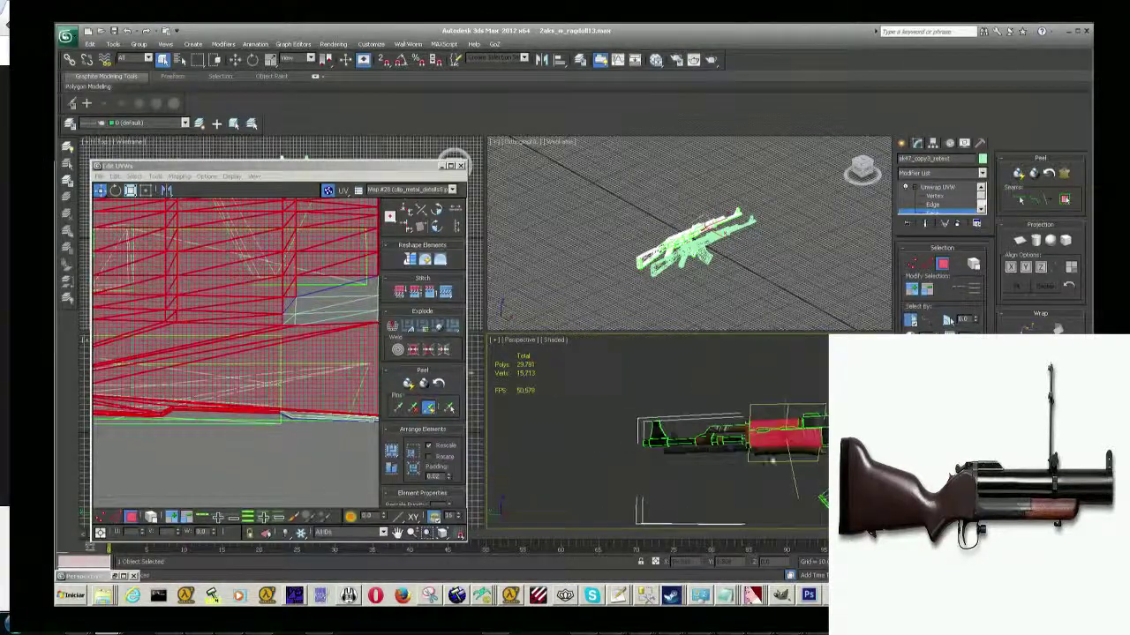
scroll(783, 444, "up", 2)
scroll(790, 443, "up", 2)
scroll(796, 442, "up", 2)
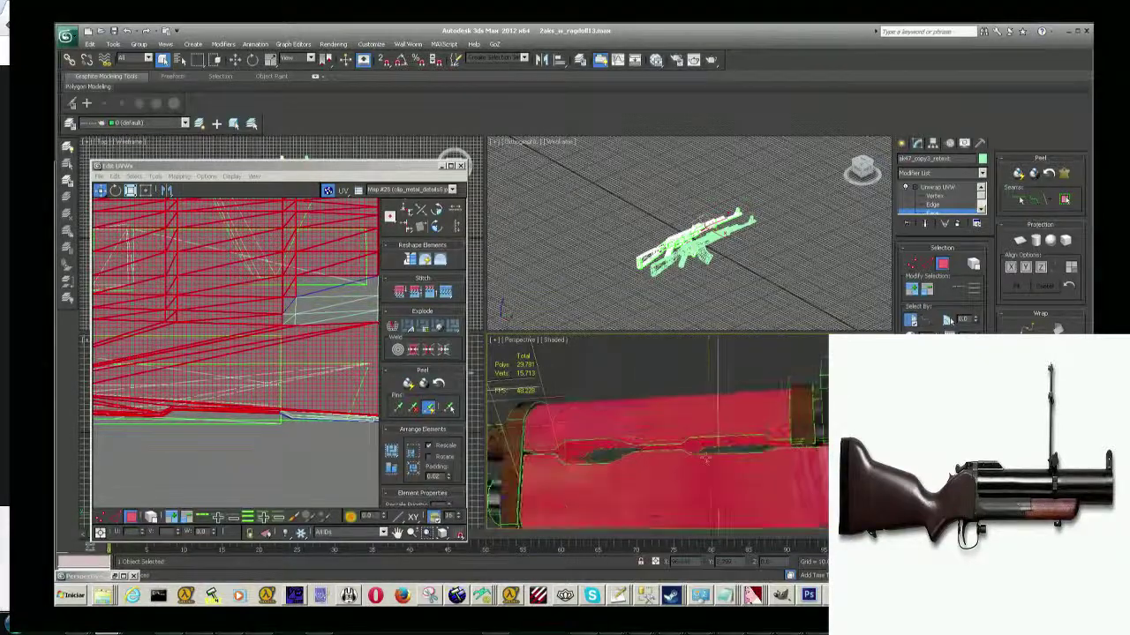
scroll(804, 441, "up", 1)
mouse_move(803, 441)
middle_mouse_down("alt")
mouse_move(799, 389)
mouse_move(685, 431)
middle_mouse_up("alt")
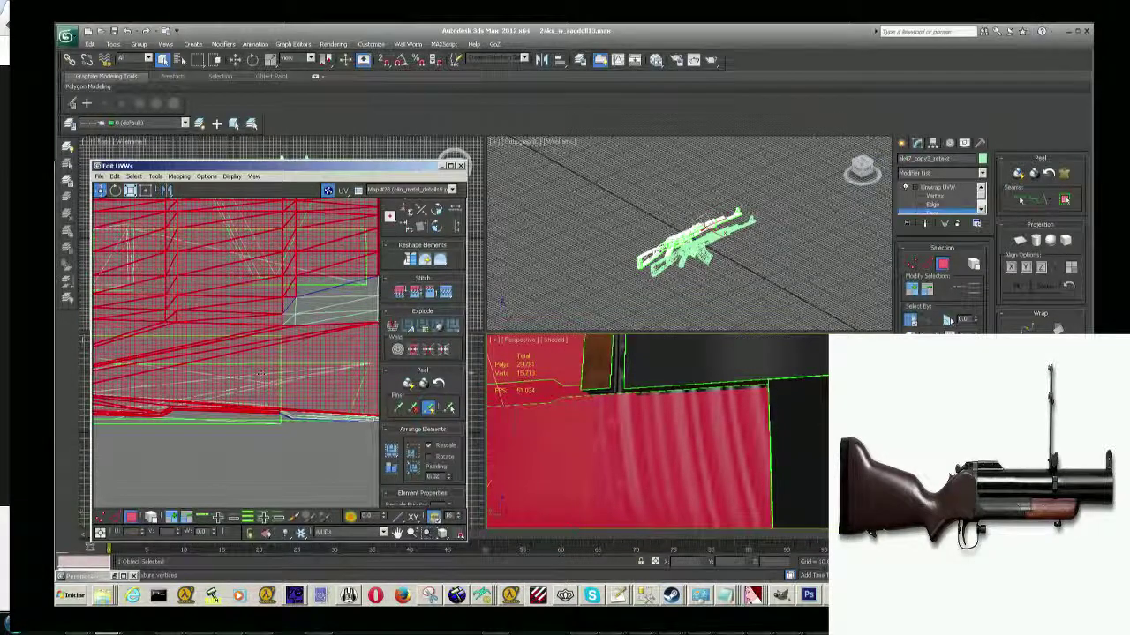
scroll(276, 447, "down", 5)
scroll(276, 448, "up", 2)
scroll(276, 447, "up", 2)
scroll(276, 447, "down", 2)
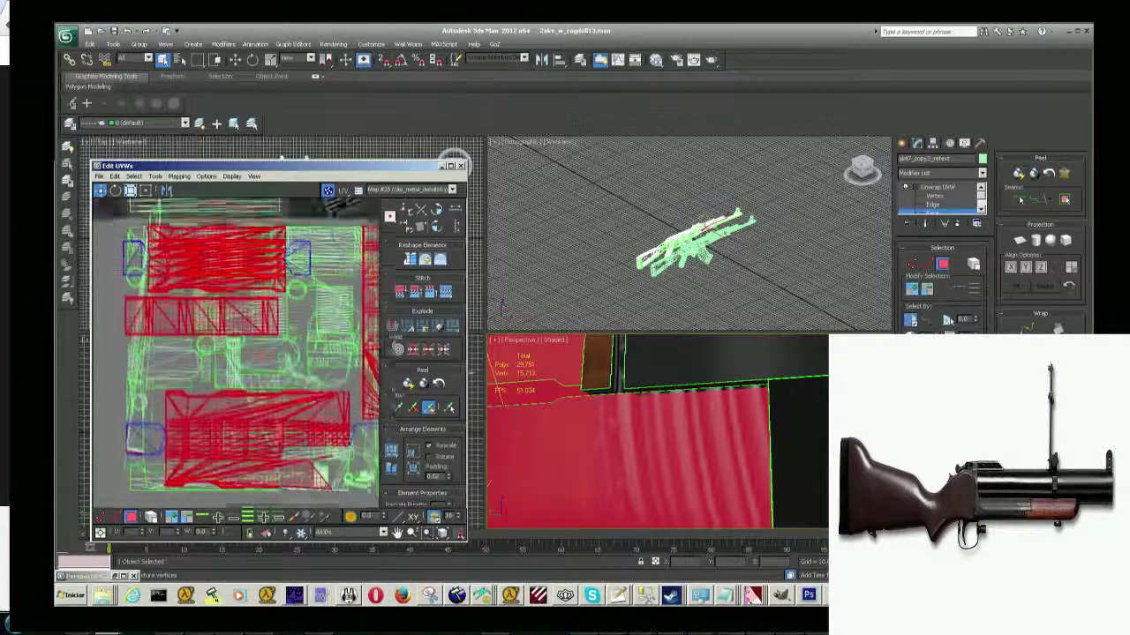
scroll(276, 448, "down", 2)
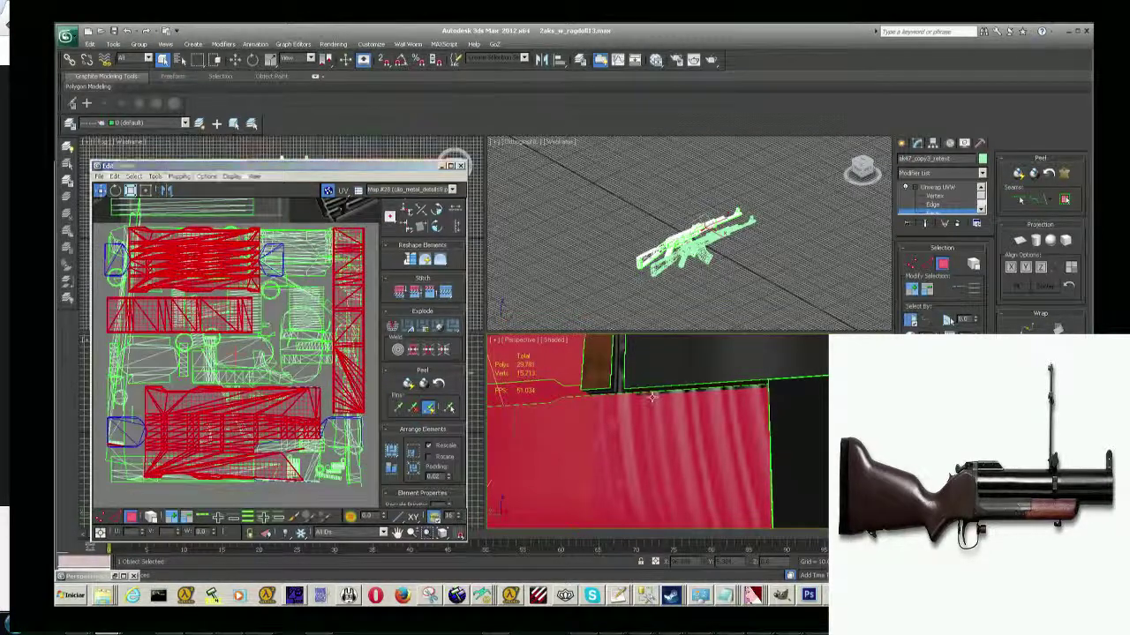
scroll(651, 397, "up", 2)
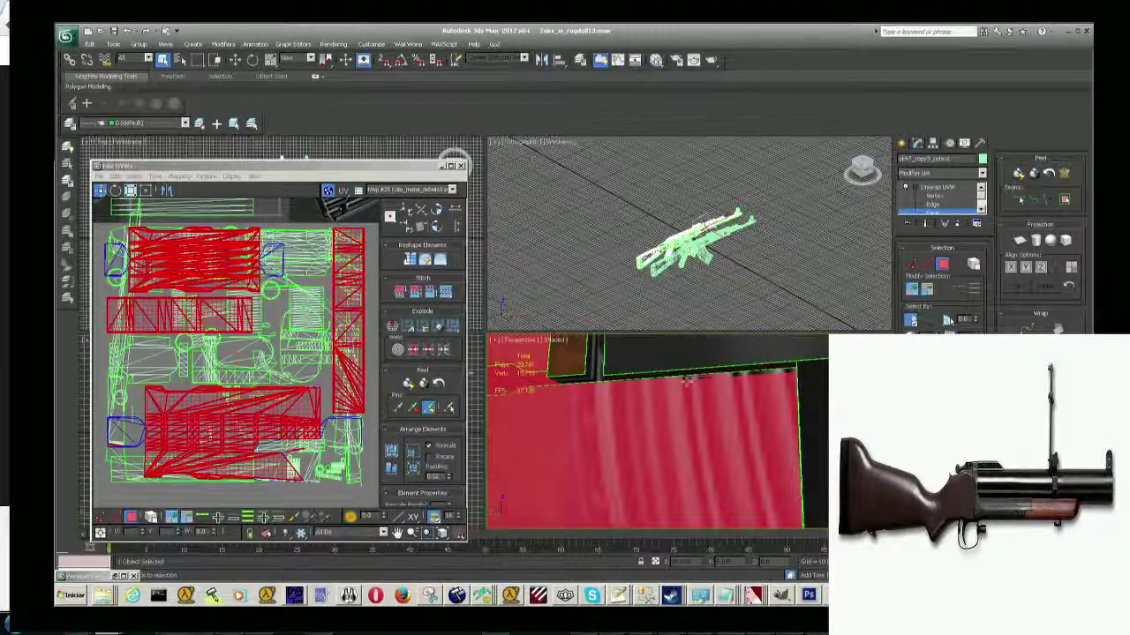
middle_click_drag(657, 415, 658, 459, "alt")
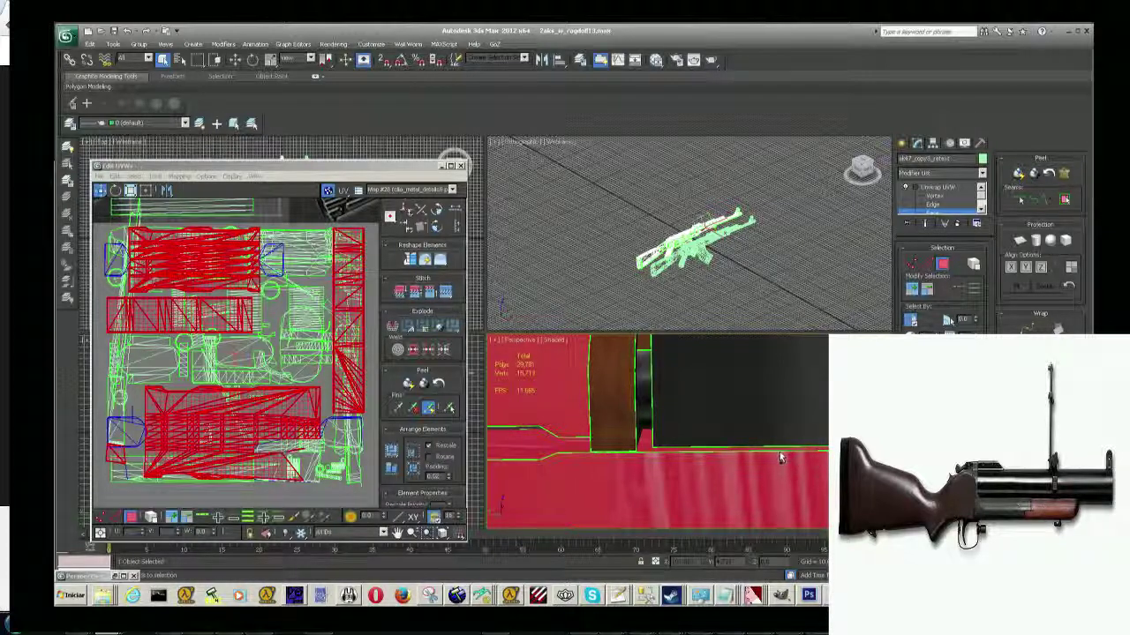
middle_click_drag(778, 456, 783, 512, "alt")
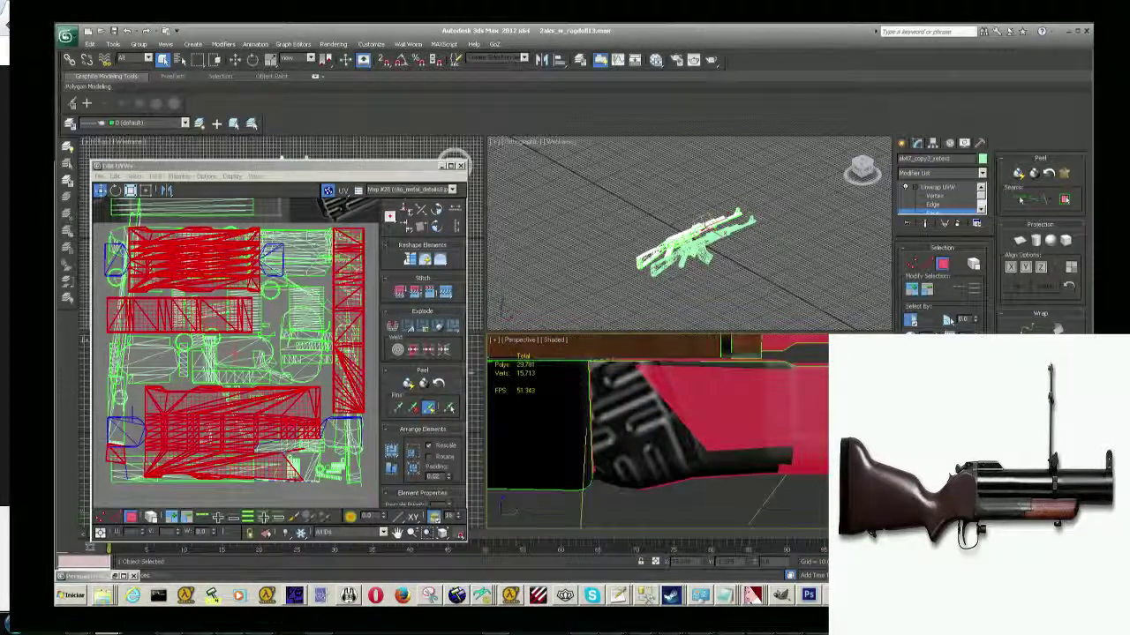
middle_click_drag(618, 403, 659, 392, "alt")
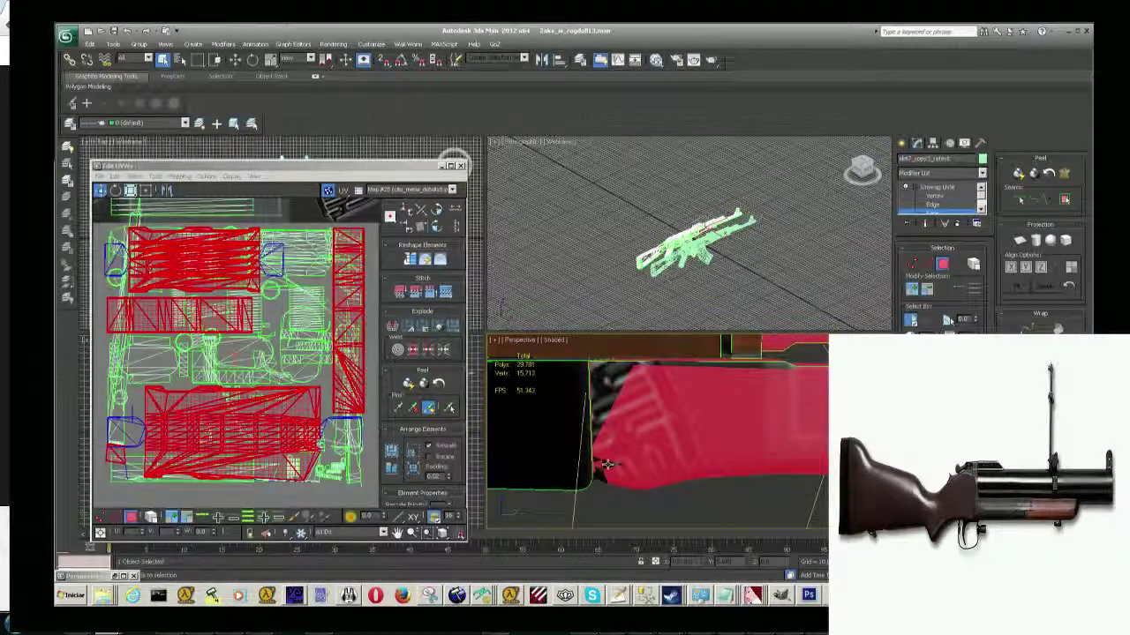
middle_click_drag(615, 497, 608, 446, "alt")
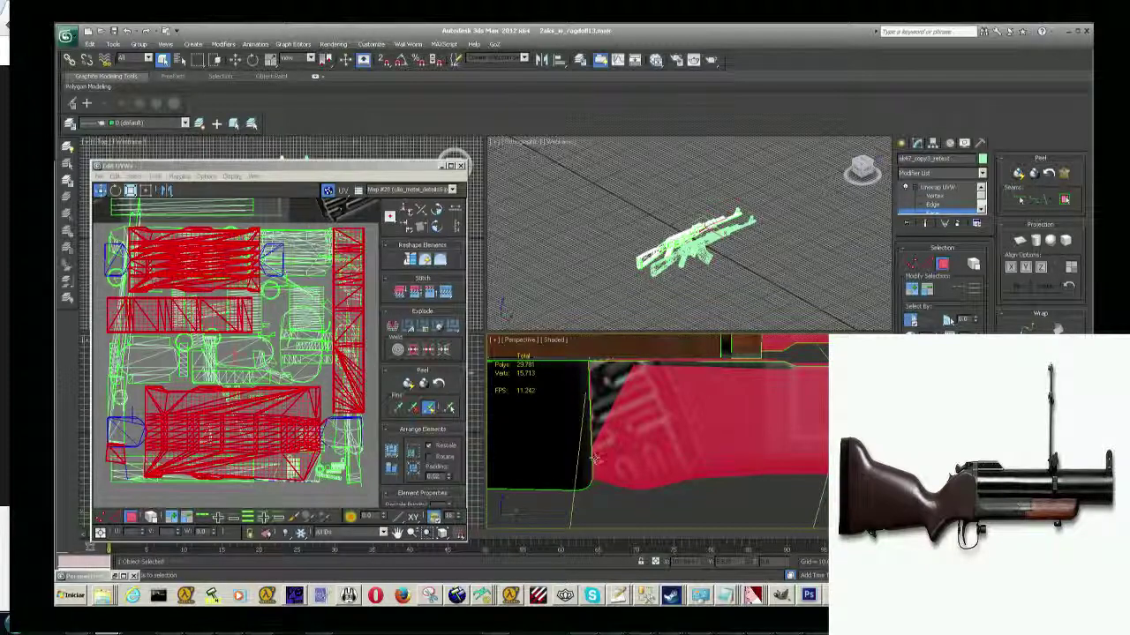
middle_click_drag(596, 459, 595, 379, "alt")
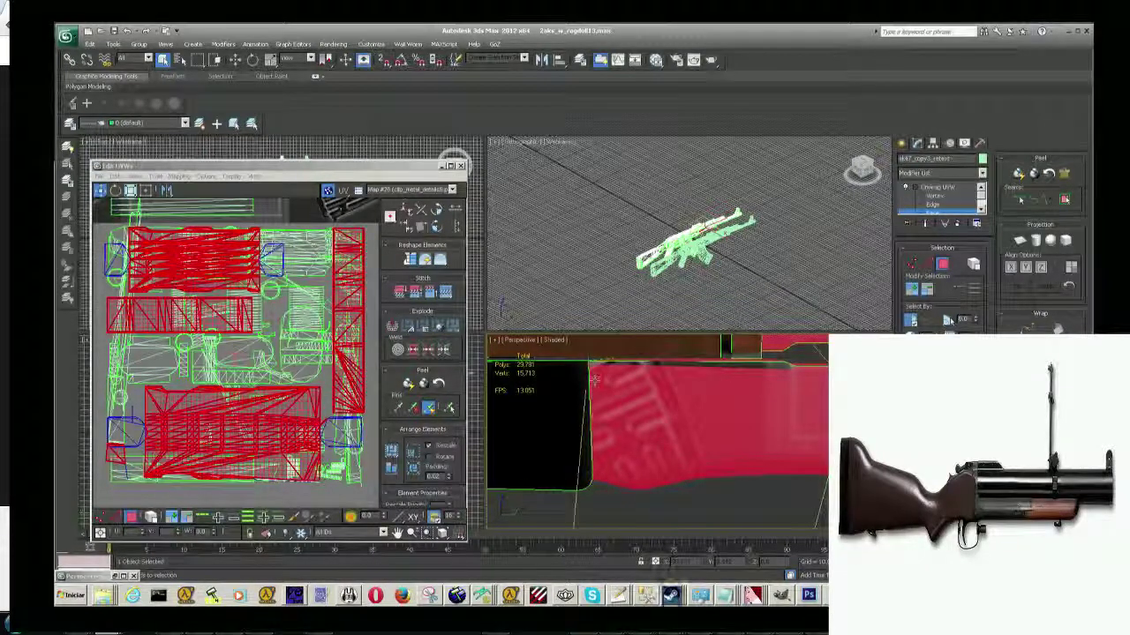
mouse_move(594, 365)
middle_mouse_down("alt")
mouse_move(624, 370)
mouse_move(612, 368)
middle_mouse_up("alt")
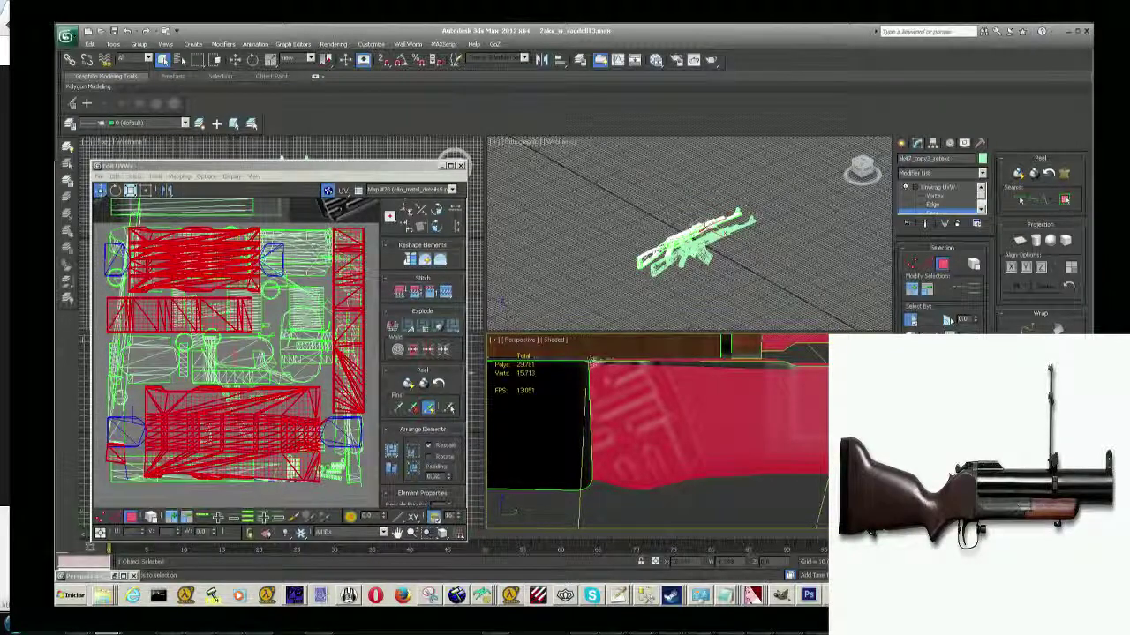
middle_click_drag(604, 364, 613, 360, "alt")
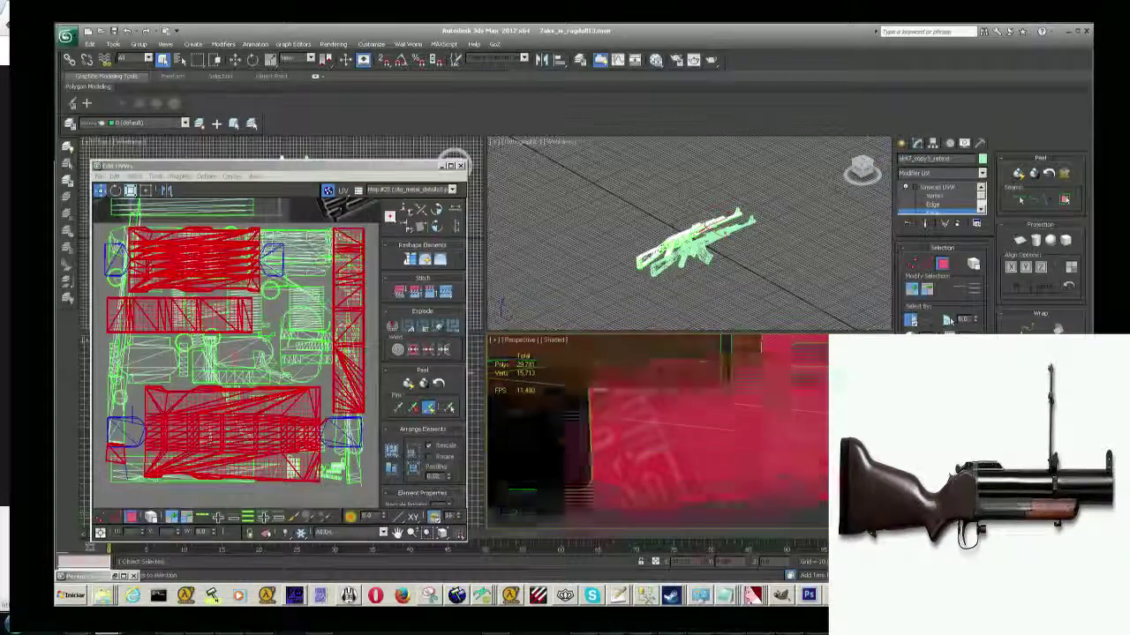
middle_click_drag(802, 391, 771, 392)
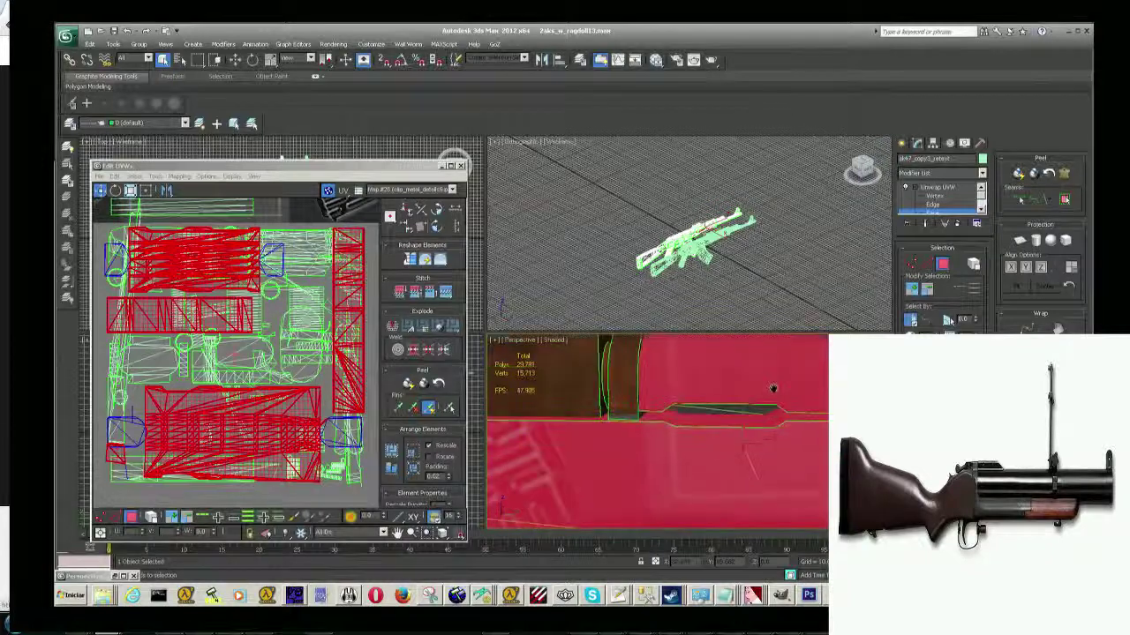
scroll(771, 392, "down", 10)
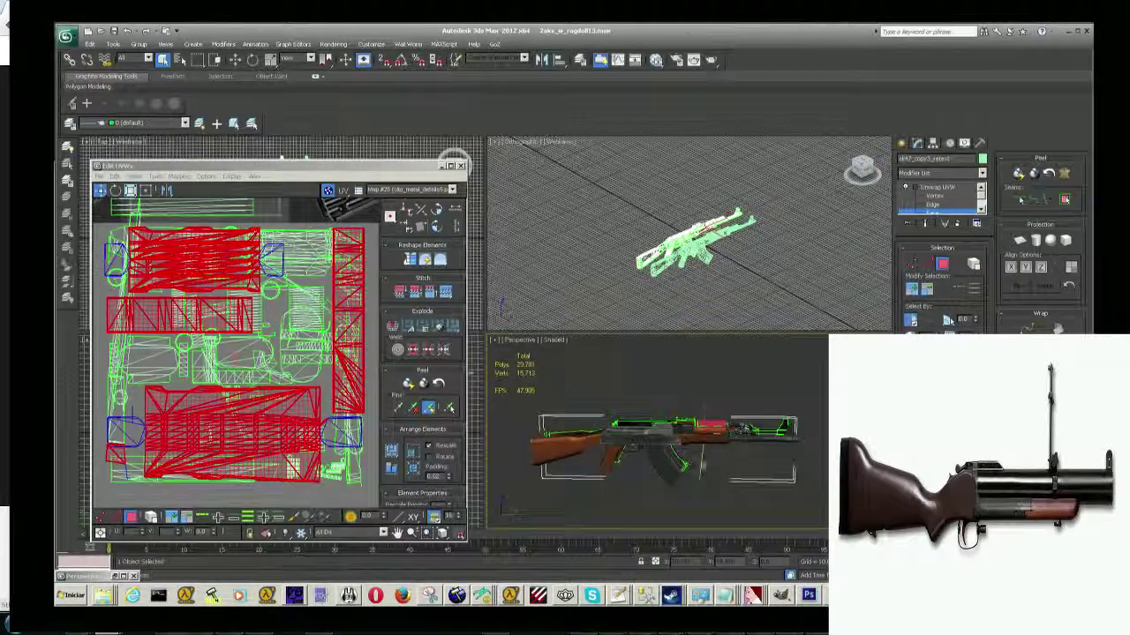
scroll(694, 455, "up", 2)
scroll(713, 436, "up", 8)
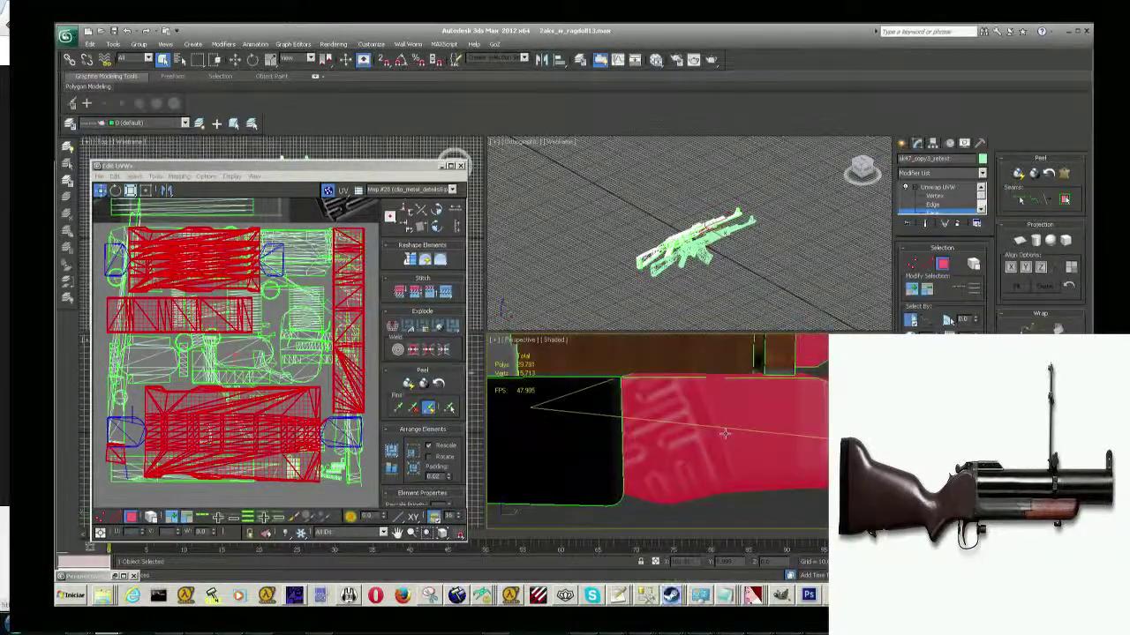
scroll(723, 433, "up", 2)
scroll(714, 434, "up", 2)
scroll(714, 434, "up", 2)
scroll(713, 435, "up", 3)
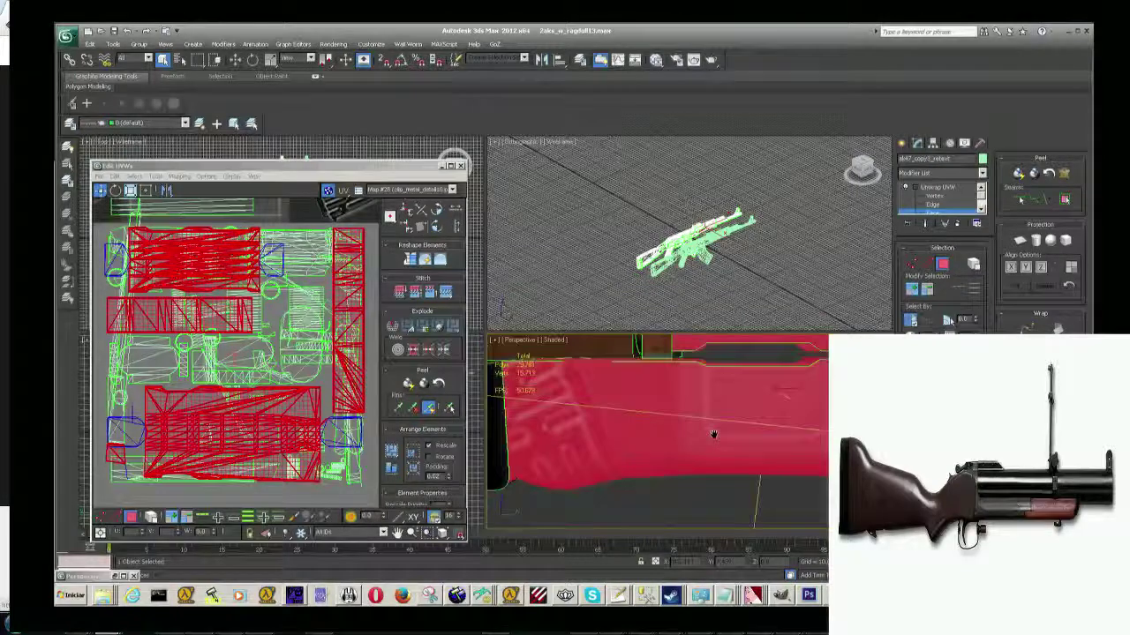
scroll(714, 434, "up", 2)
mouse_move(710, 433)
middle_mouse_down("alt")
mouse_move(682, 438)
mouse_move(726, 429)
mouse_move(706, 433)
middle_mouse_up("alt")
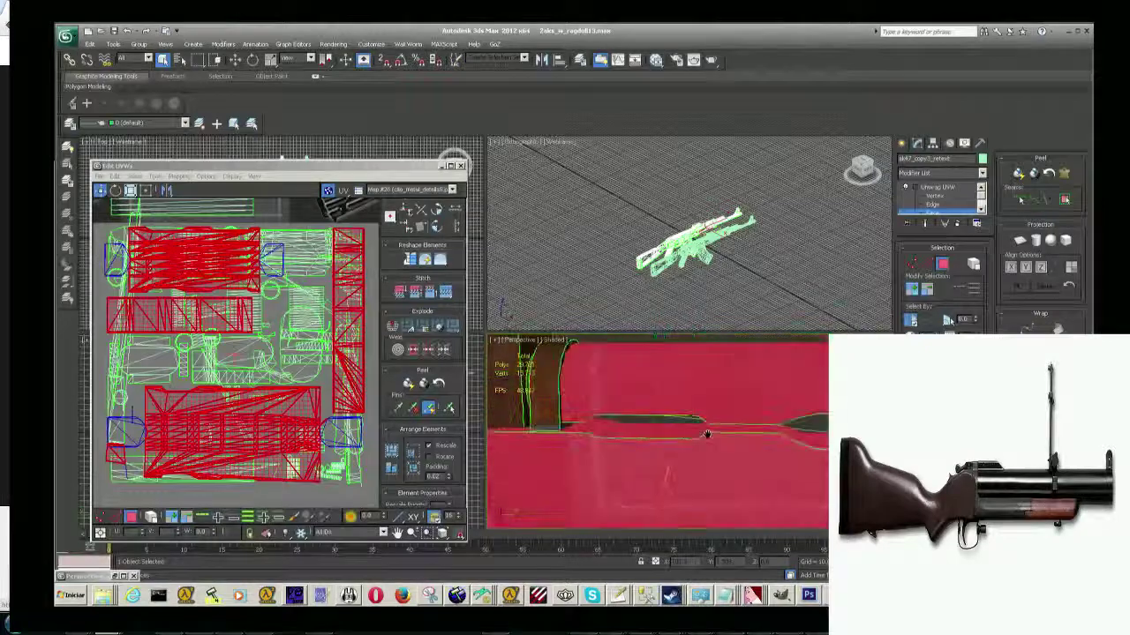
mouse_move(664, 477)
middle_mouse_down("alt")
mouse_move(657, 468)
mouse_move(731, 429)
mouse_move(776, 423)
mouse_move(750, 437)
middle_mouse_up("alt")
scroll(750, 437, "down", 3)
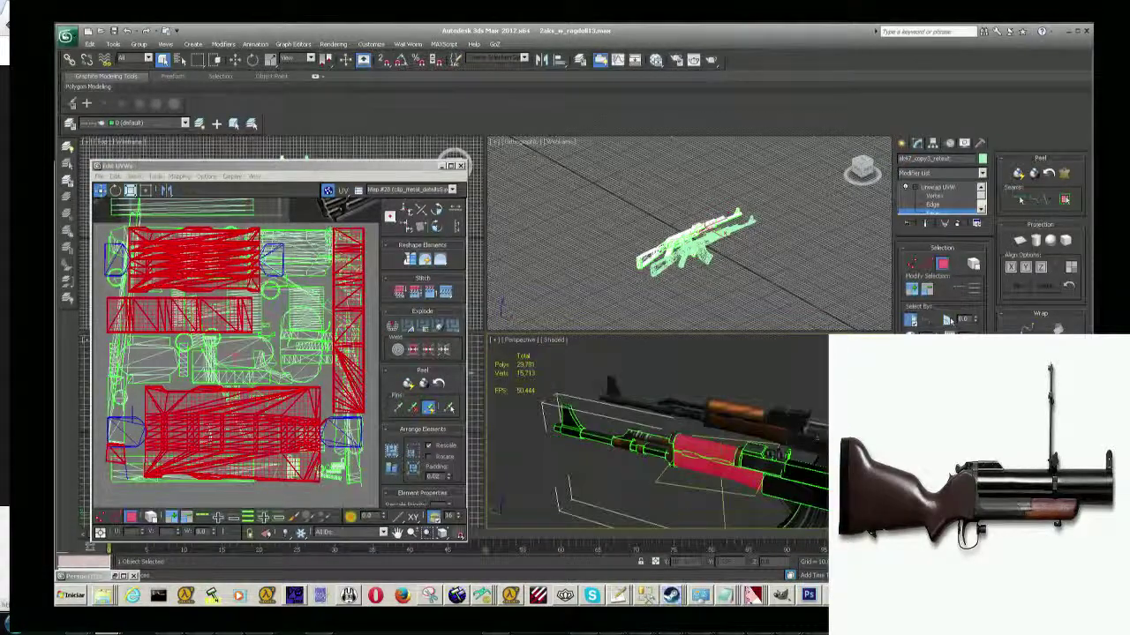
Apply Mapping > Flatten Mapping to the selected red faces with default settings.
left_click(265, 166)
scroll(243, 453, "down", 2)
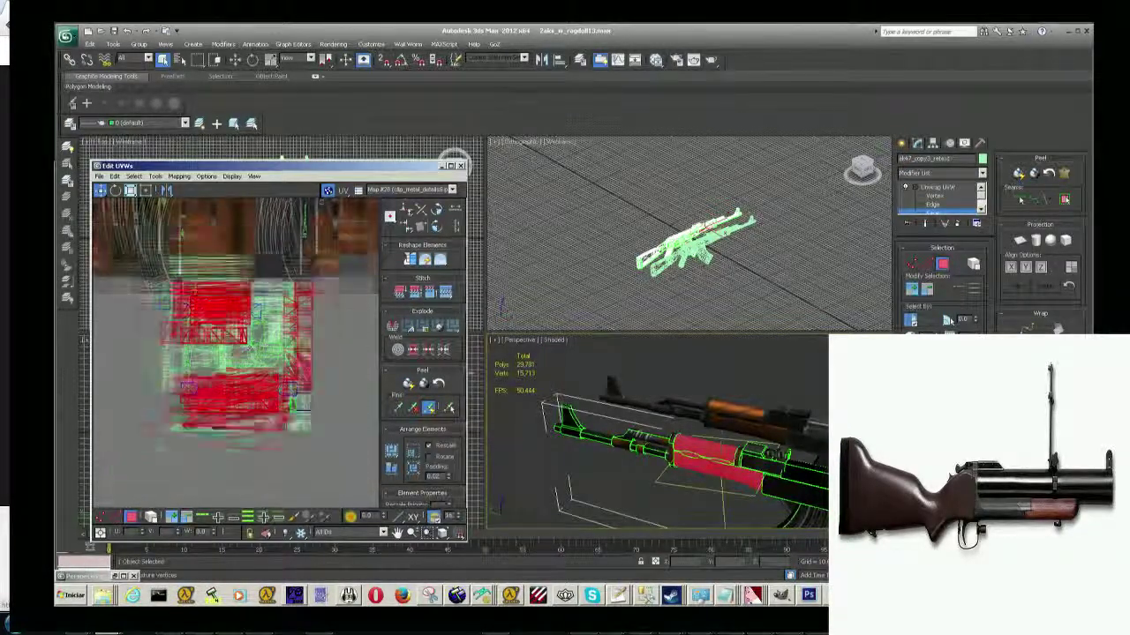
scroll(243, 453, "down", 2)
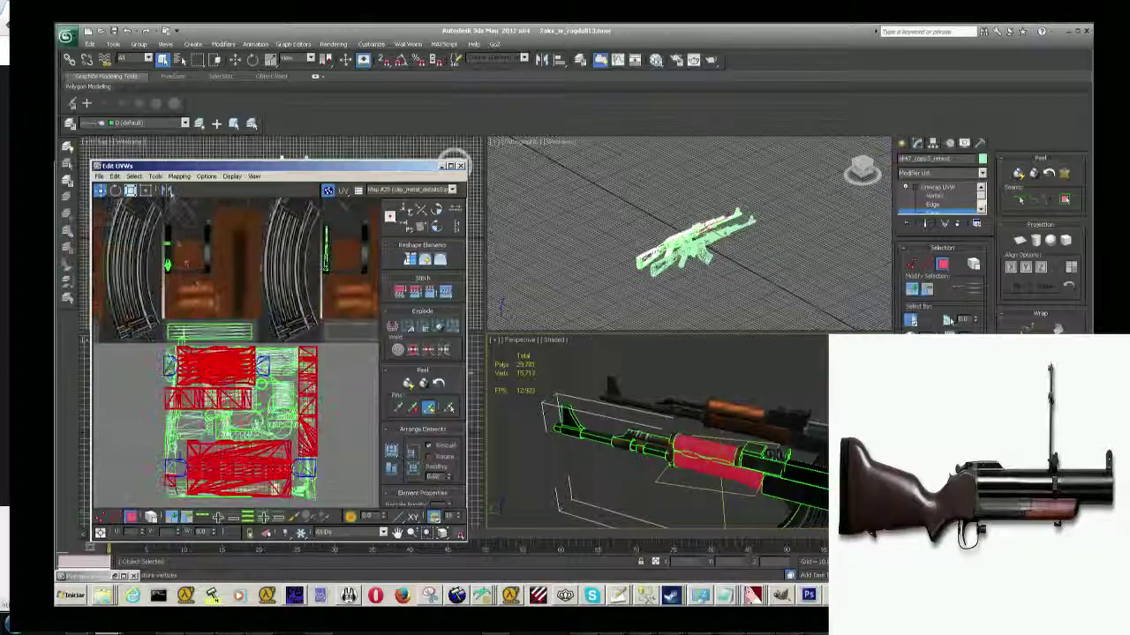
left_click(179, 175)
left_click(194, 189)
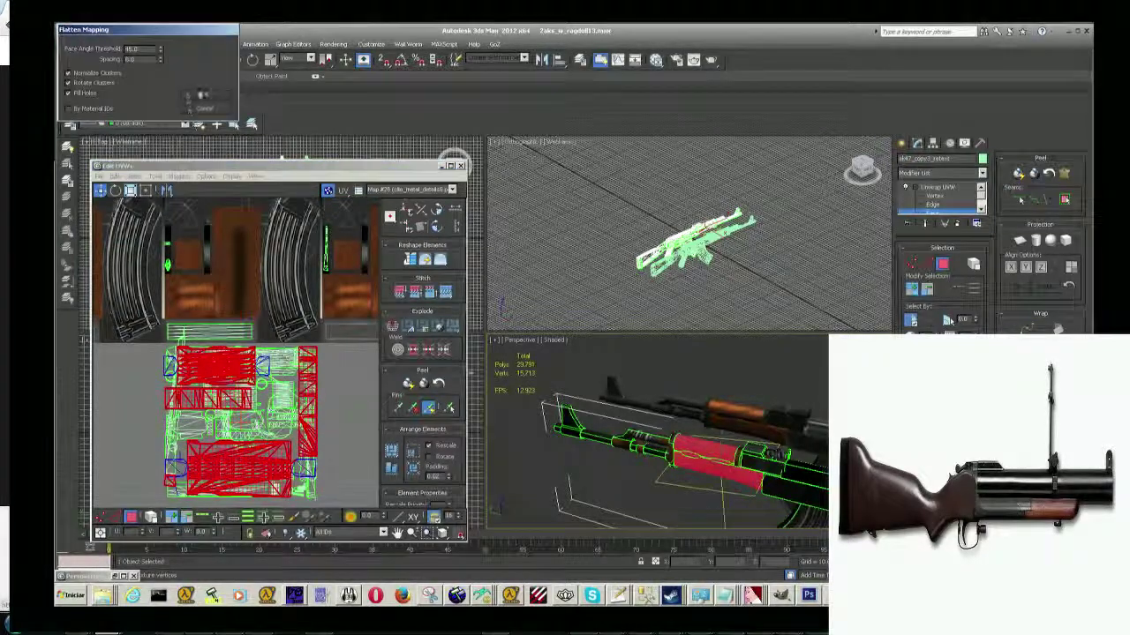
left_click(204, 95)
Drag the red UV island out into the empty grey area beside the texture.
scroll(230, 353, "up", 3)
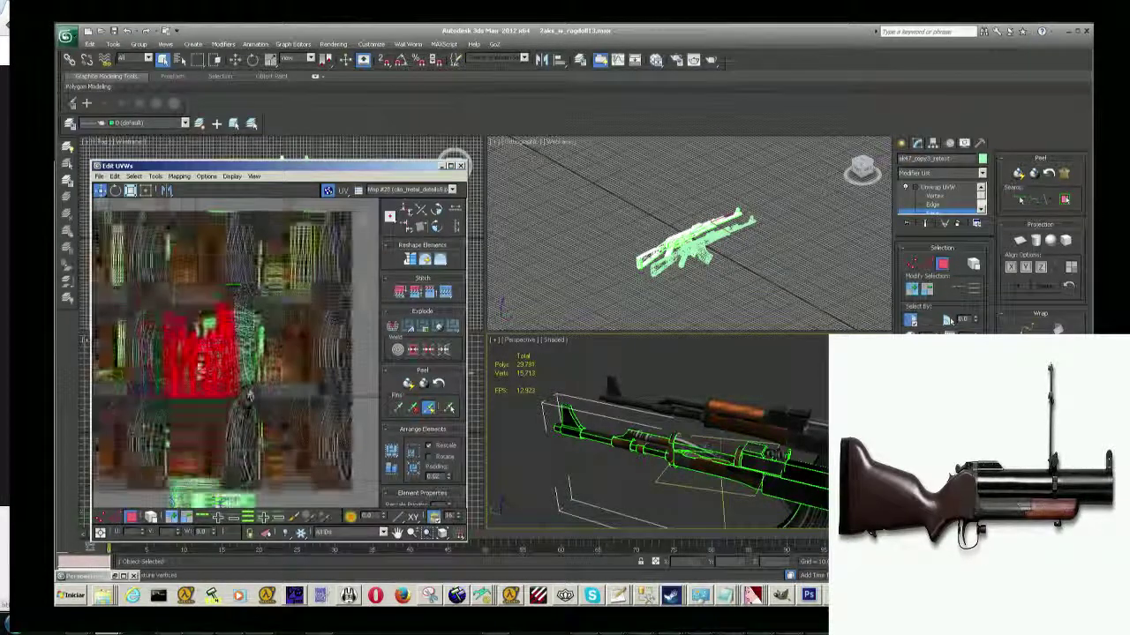
scroll(230, 353, "up", 2)
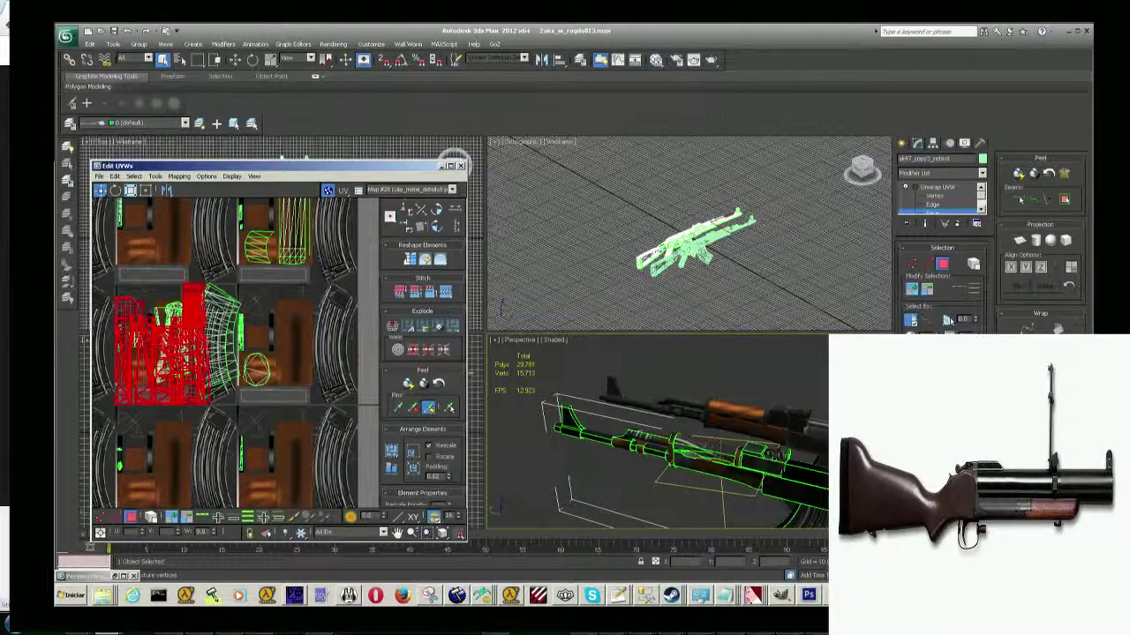
left_click_drag(168, 345, 283, 326)
middle_click_drag(292, 353, 194, 353)
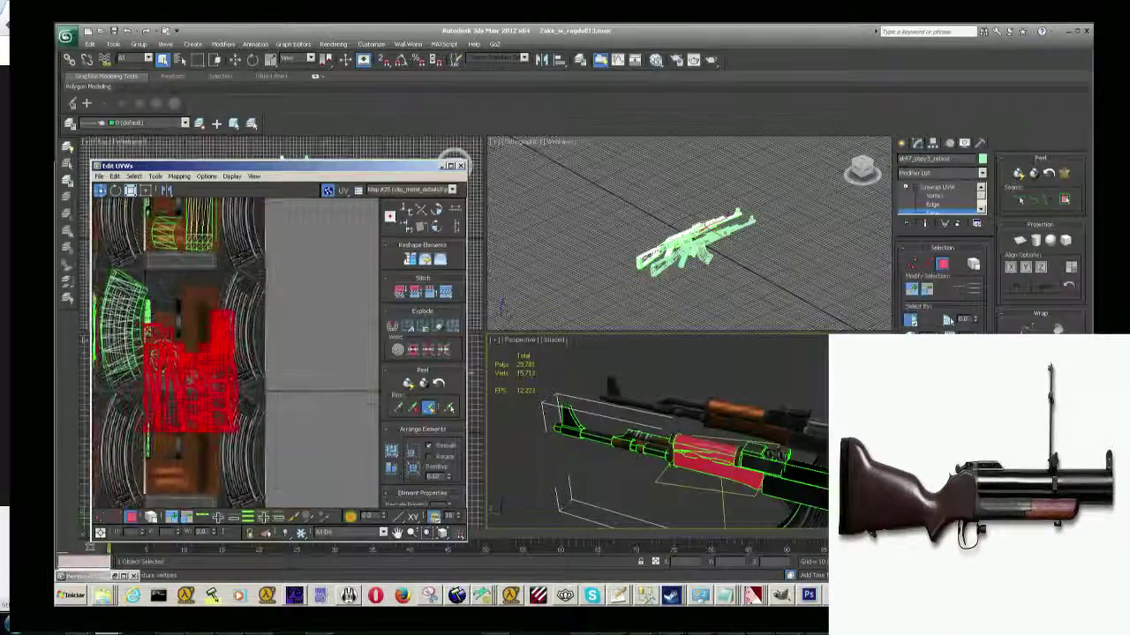
left_click_drag(190, 353, 336, 349)
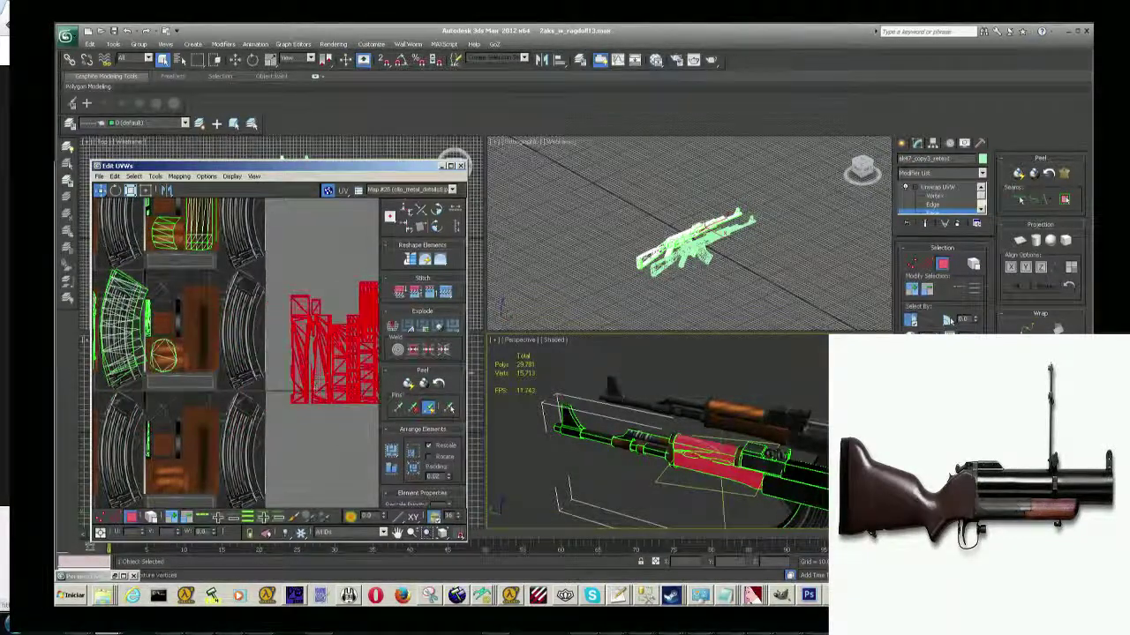
scroll(680, 461, "up", 3)
scroll(680, 461, "up", 3)
scroll(680, 455, "up", 2)
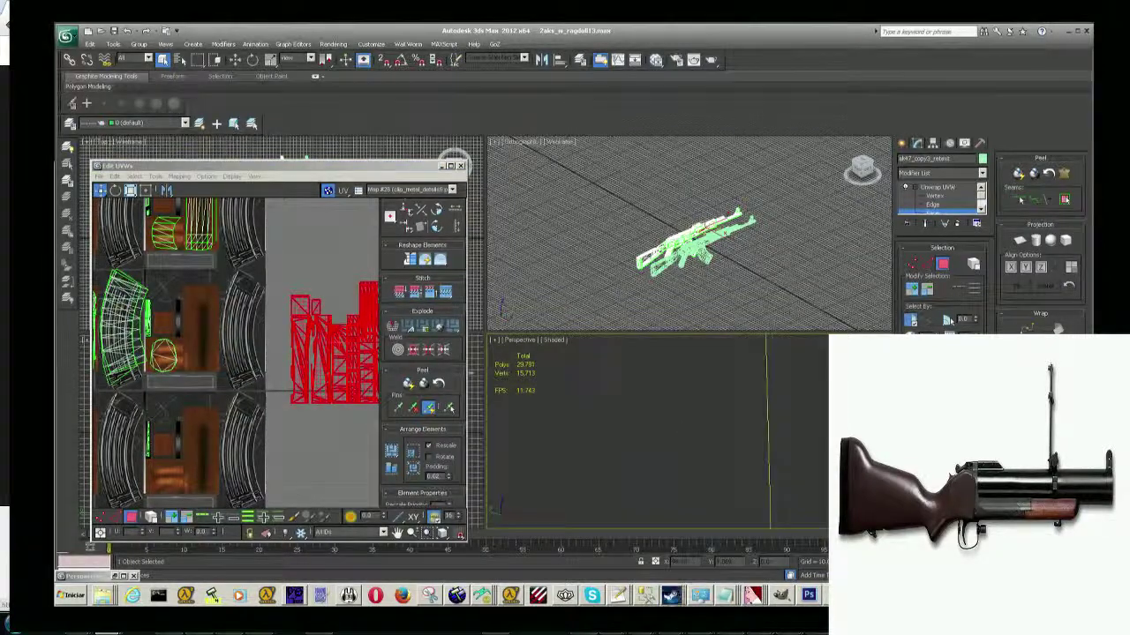
scroll(680, 455, "down", 2)
scroll(680, 455, "down", 5)
left_click(355, 427)
scroll(349, 419, "down", 2)
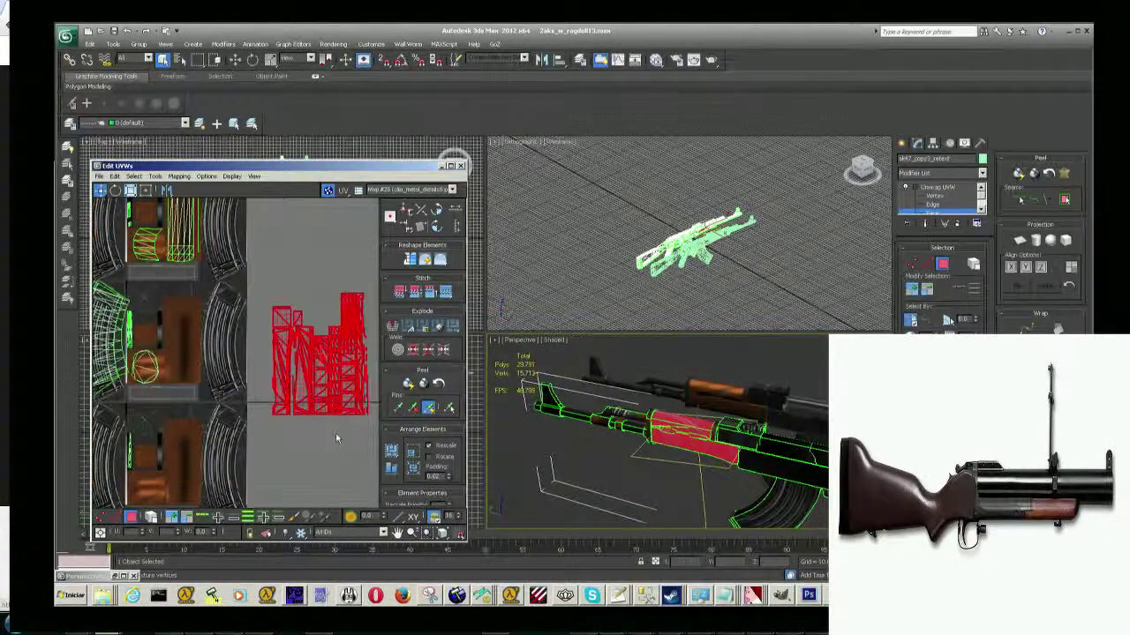
scroll(311, 381, "down", 1)
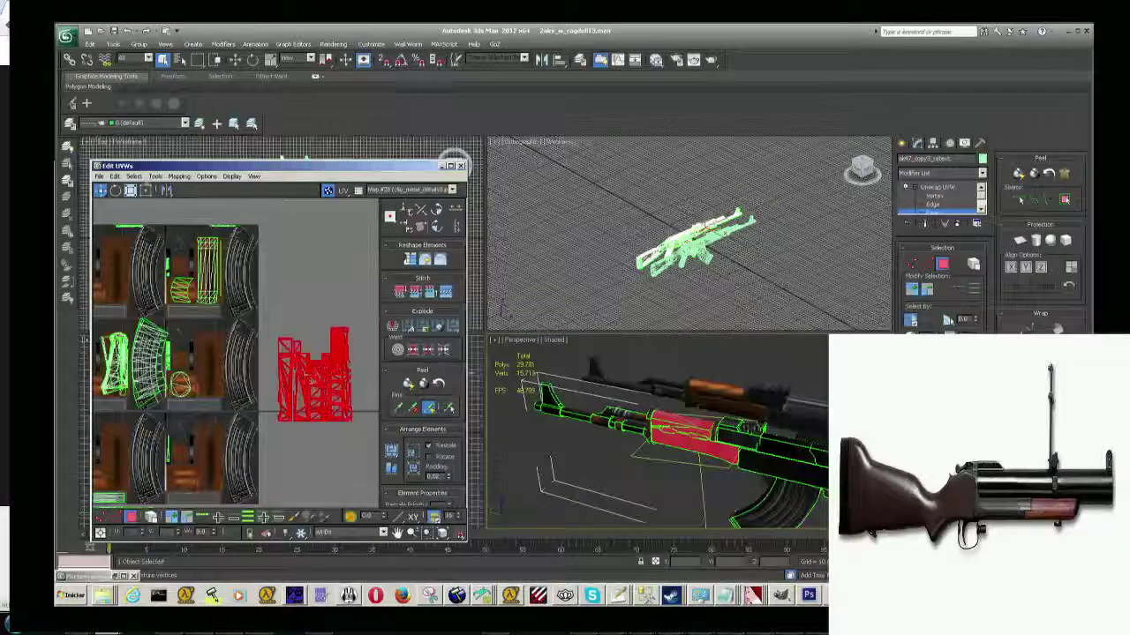
Scale down and rotate the red island, move it onto the left wood tile, and deselect.
left_click_drag(314, 388, 310, 446)
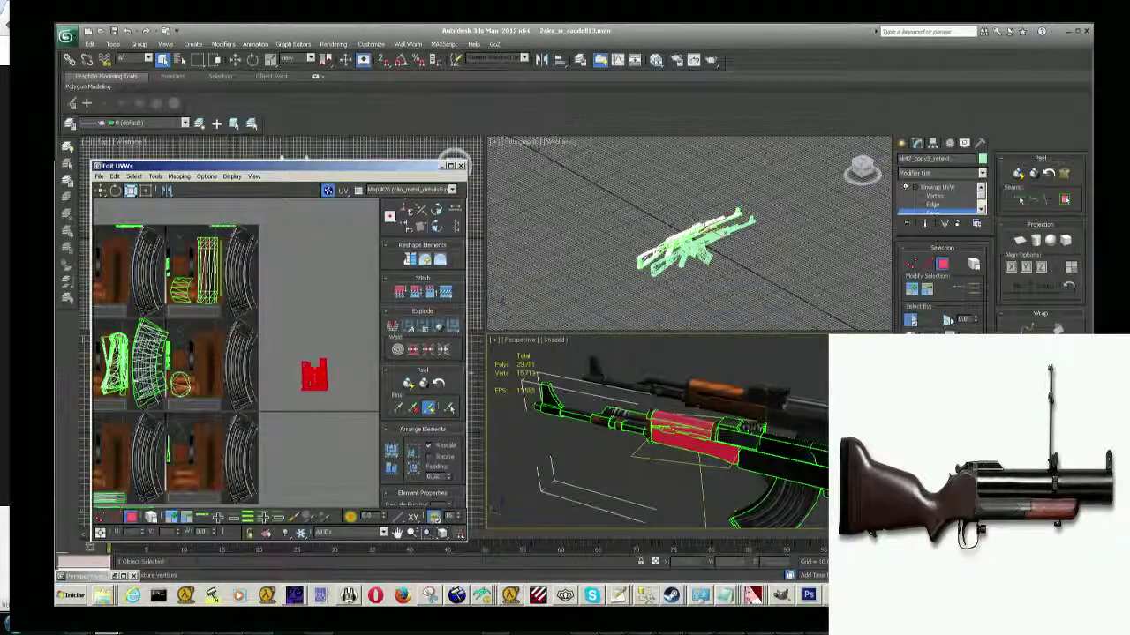
left_click(115, 190)
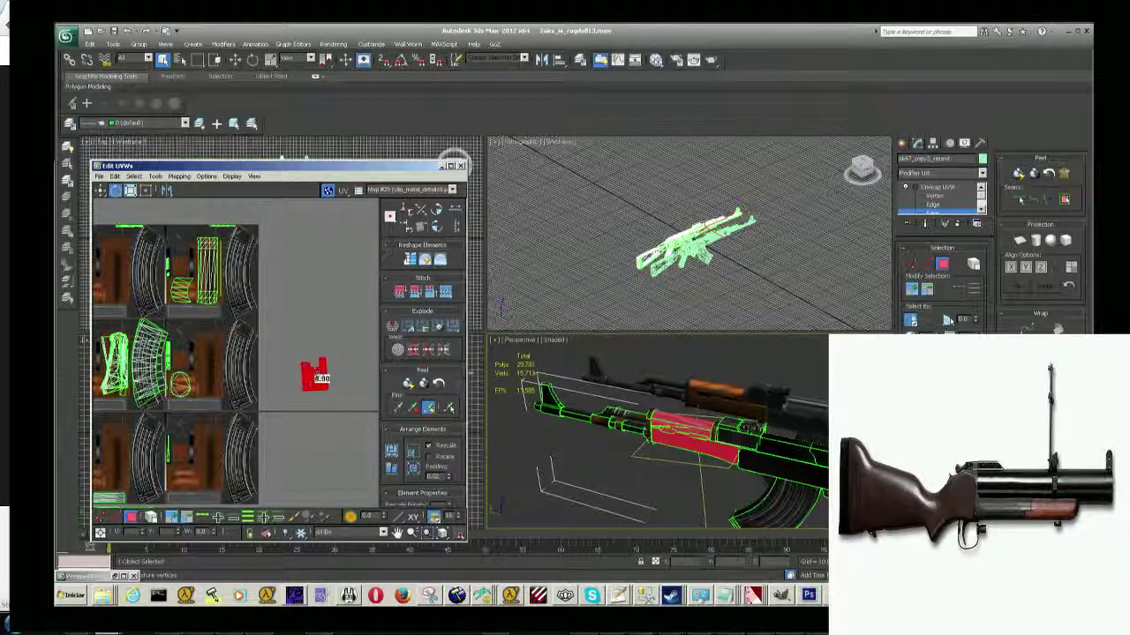
left_click_drag(316, 378, 322, 381)
scroll(318, 379, "up", 3)
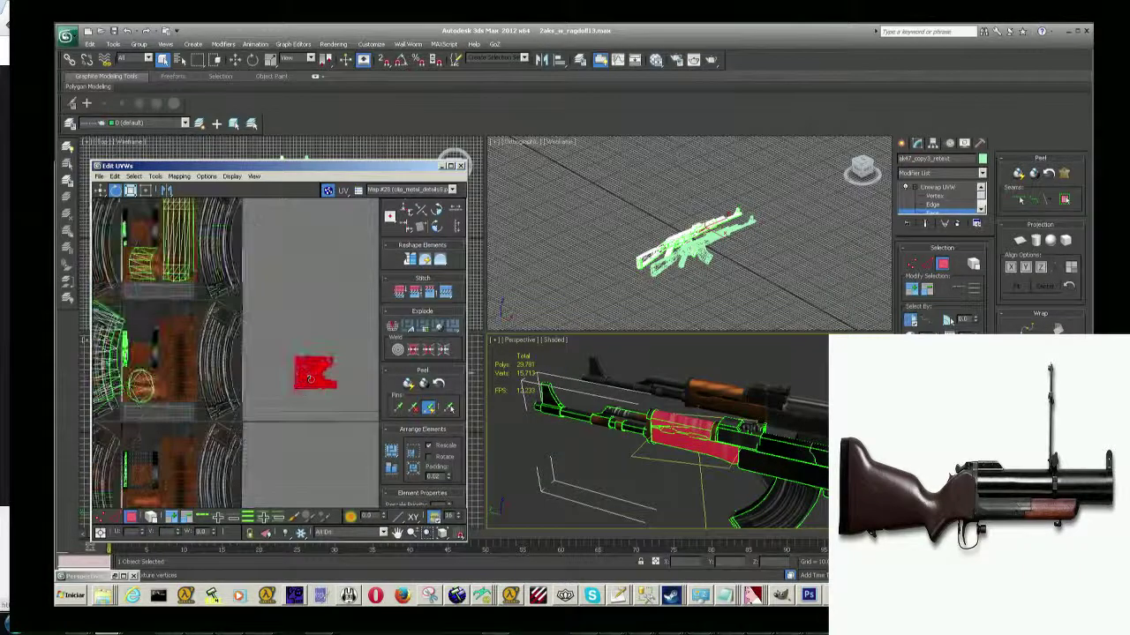
left_click(131, 191)
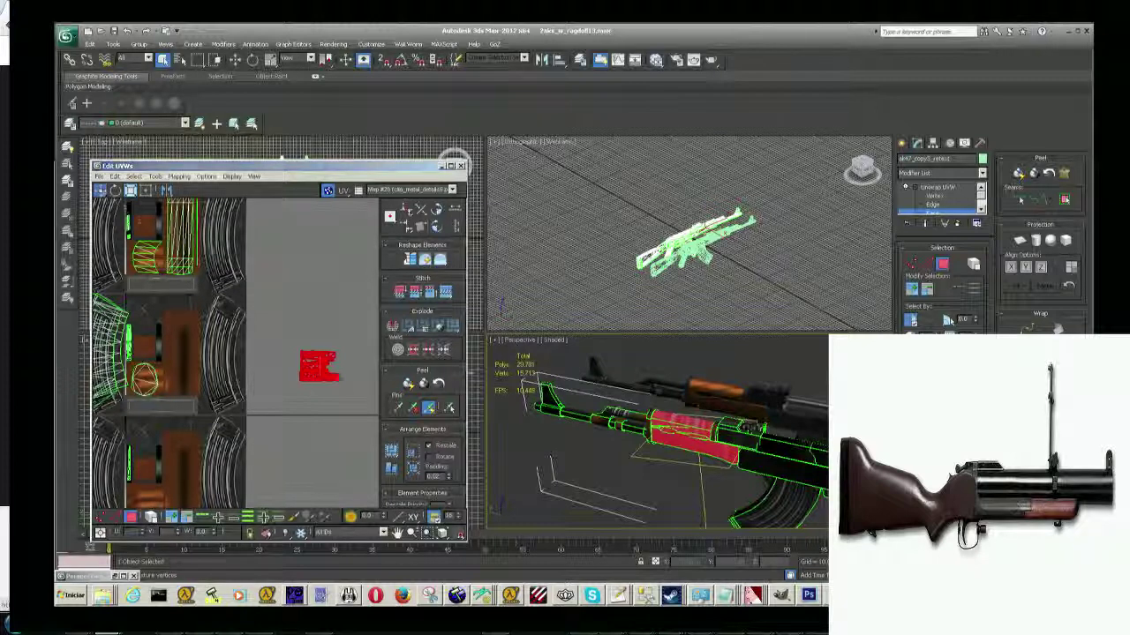
left_click_drag(321, 375, 150, 377)
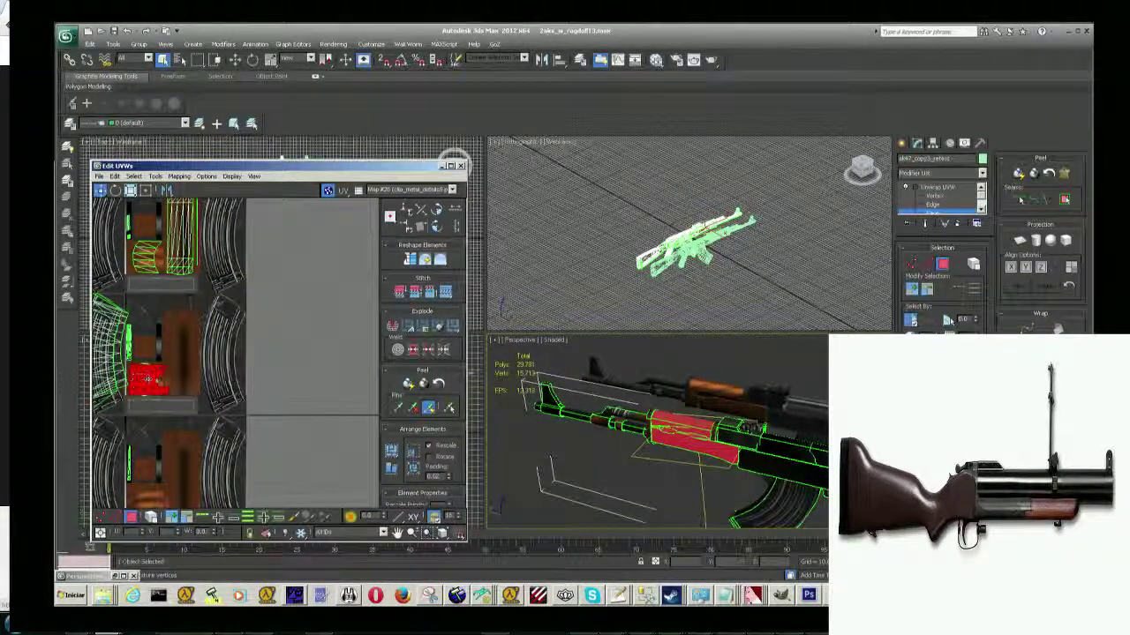
left_click(641, 456)
scroll(642, 456, "up", 5)
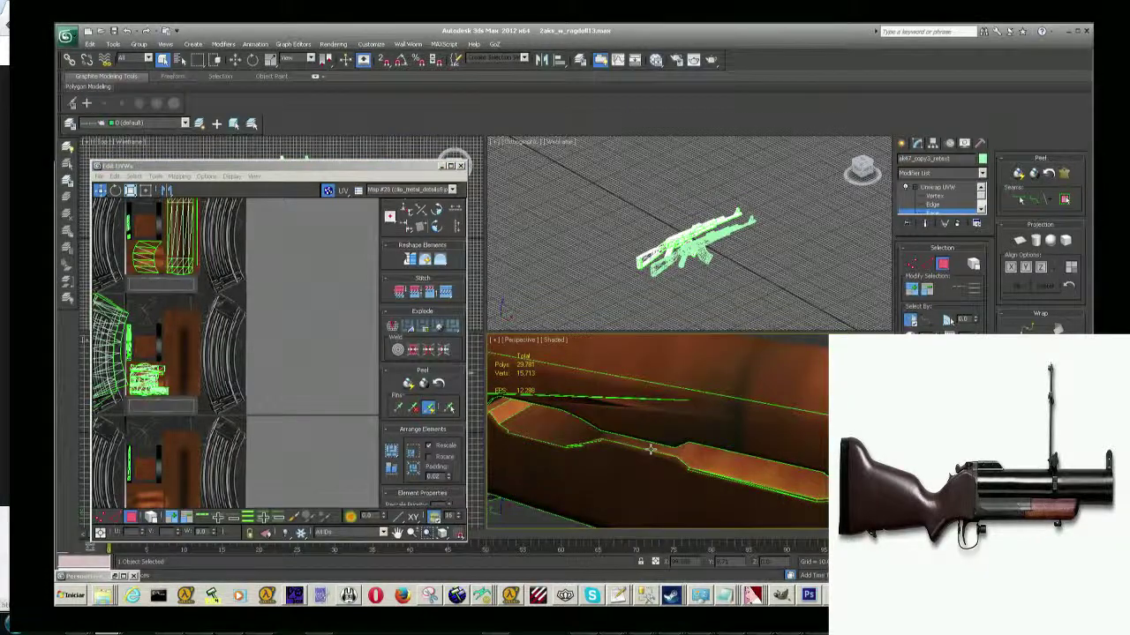
Orbit the rifle to an angled view and render it with Shift+Q to check the wood texture.
scroll(651, 449, "down", 5)
scroll(653, 448, "up", 2)
scroll(653, 448, "up", 3)
scroll(656, 444, "down", 5)
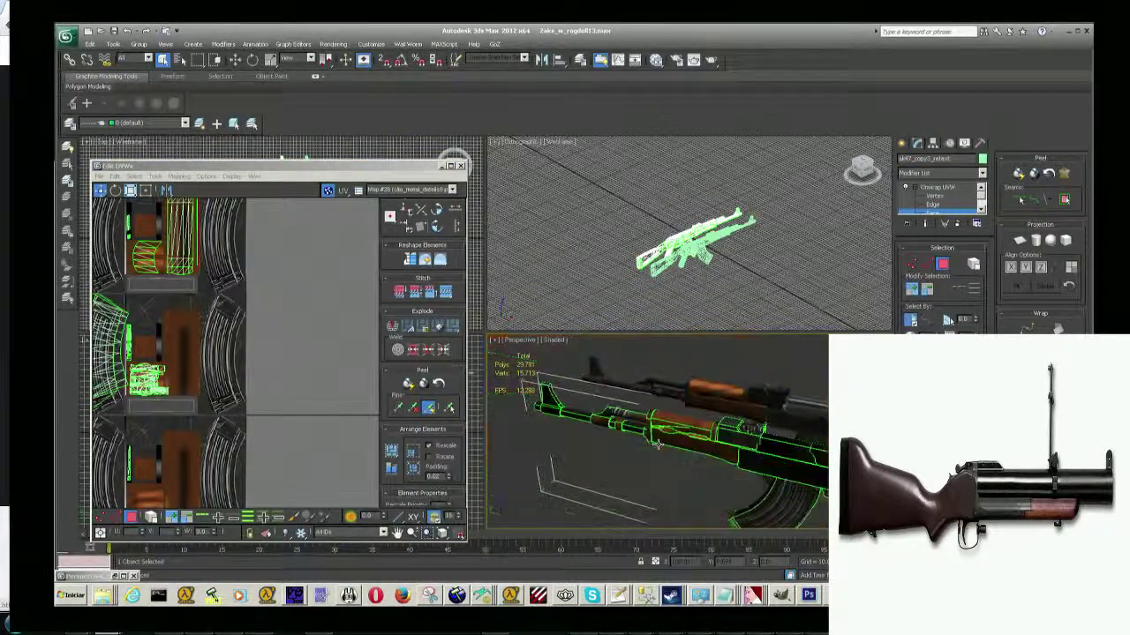
middle_click_drag(656, 444, 757, 445, "alt")
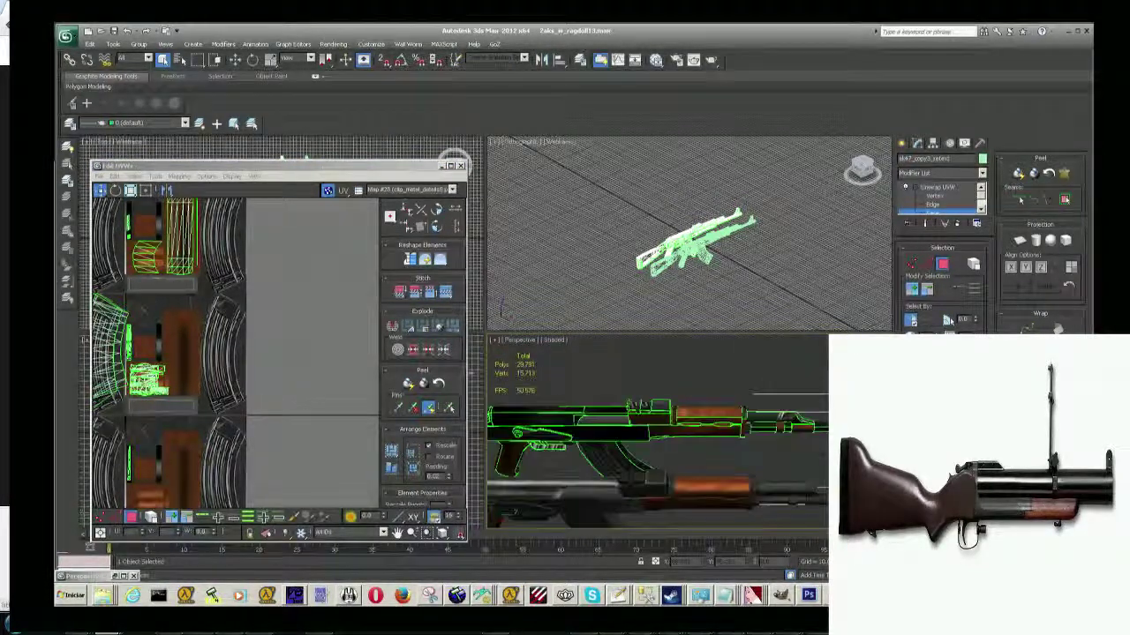
middle_click_drag(689, 441, 707, 481, "alt")
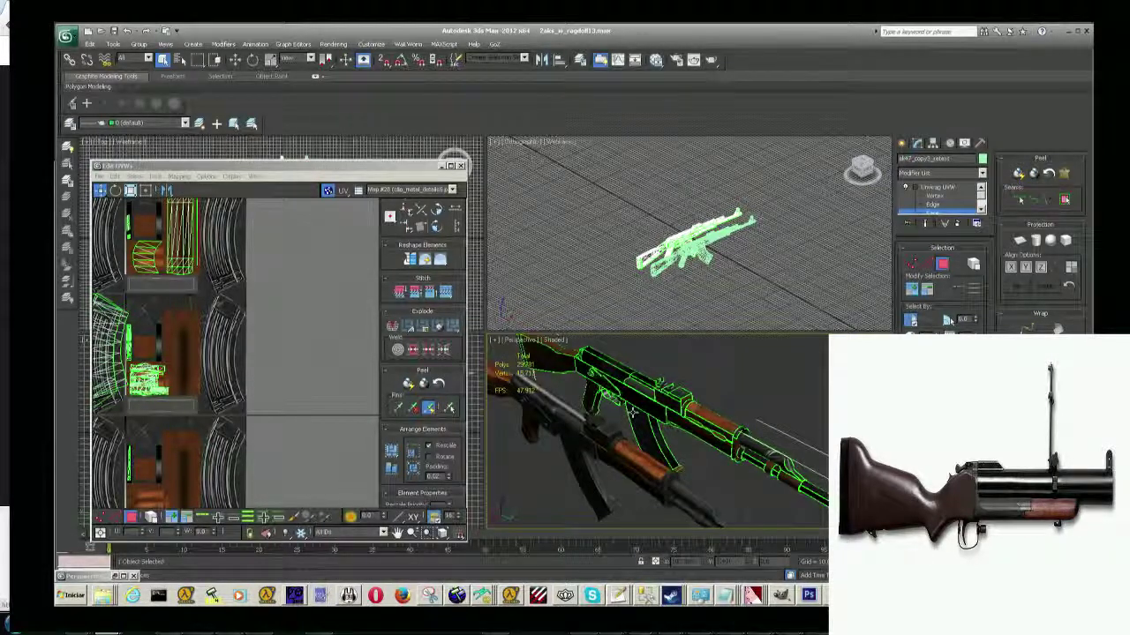
key("shift+q")
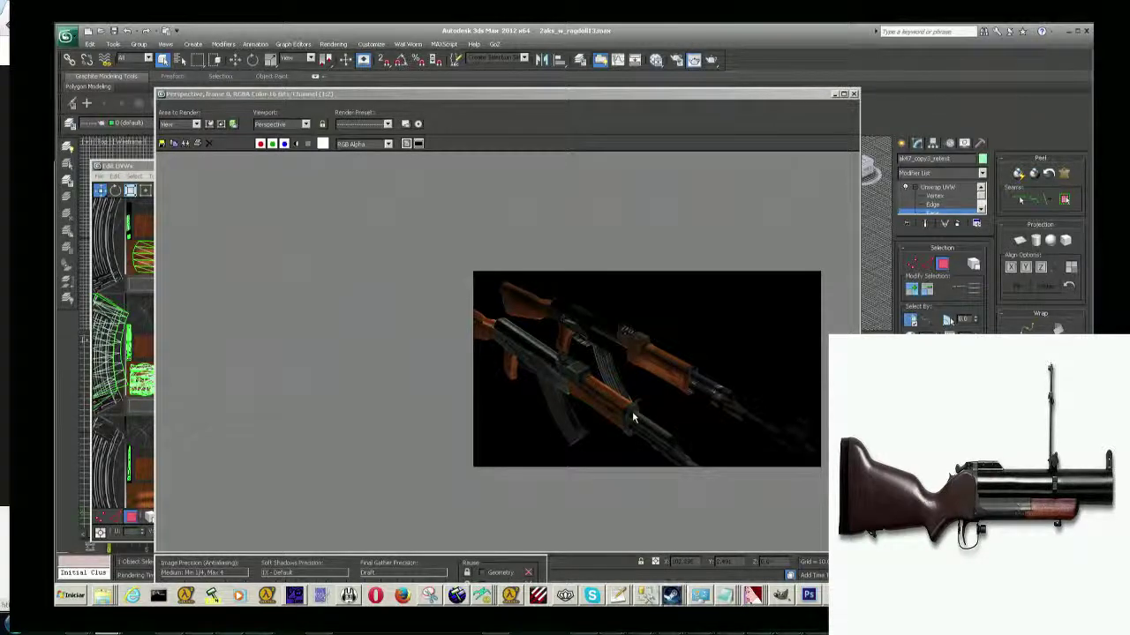
key("alt+Tab")
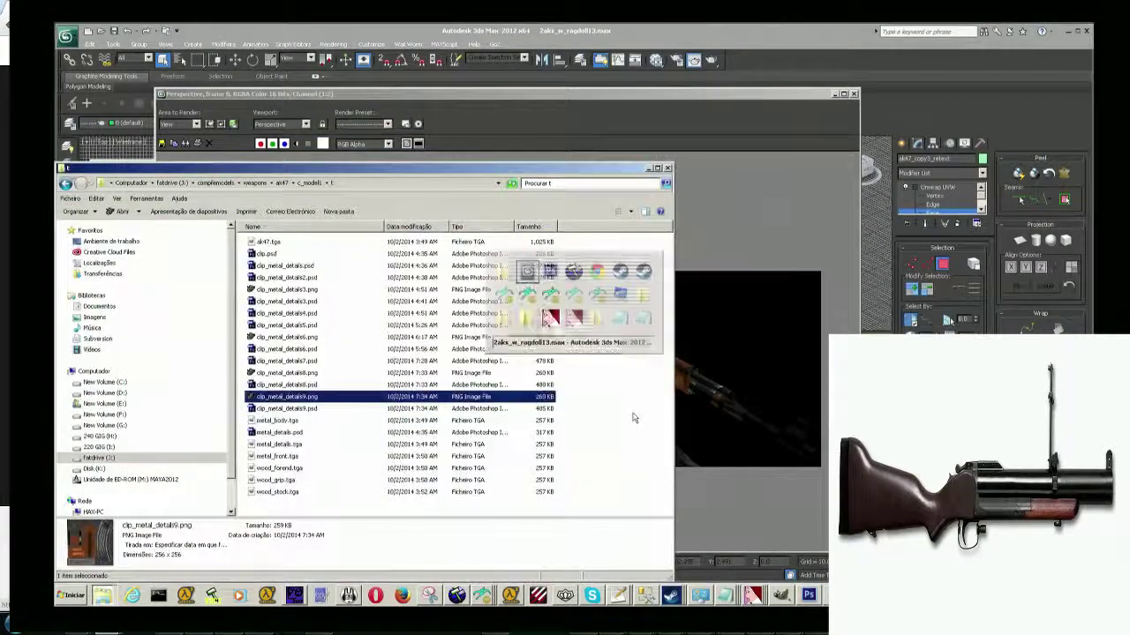
key("alt+Tab")
key("alt+Tab")
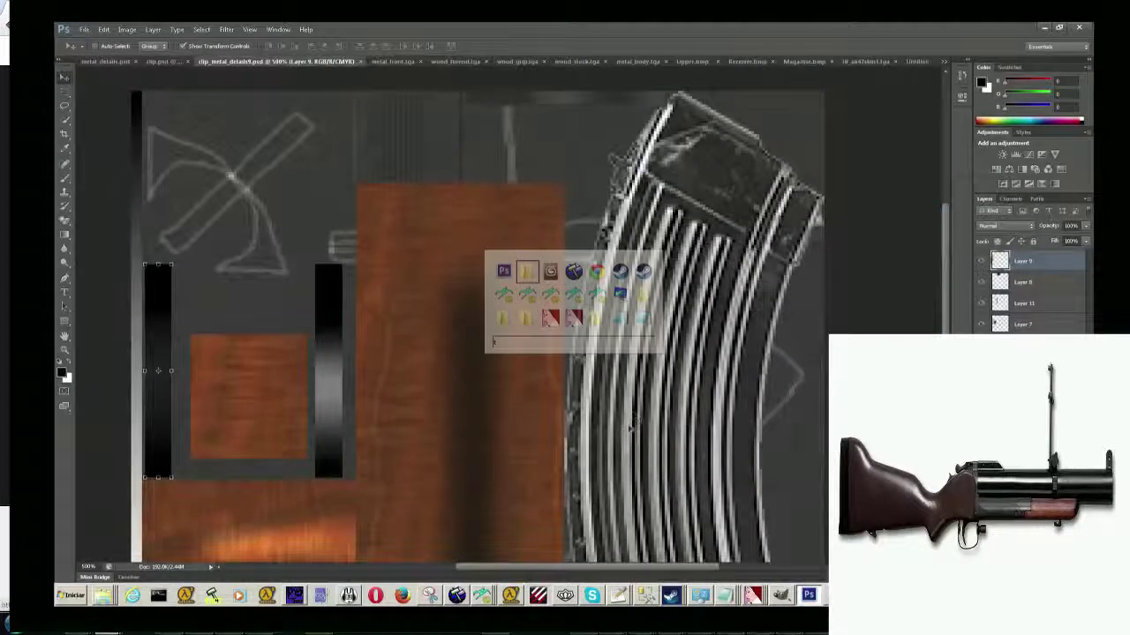
key("alt+Tab")
key("alt+Tab")
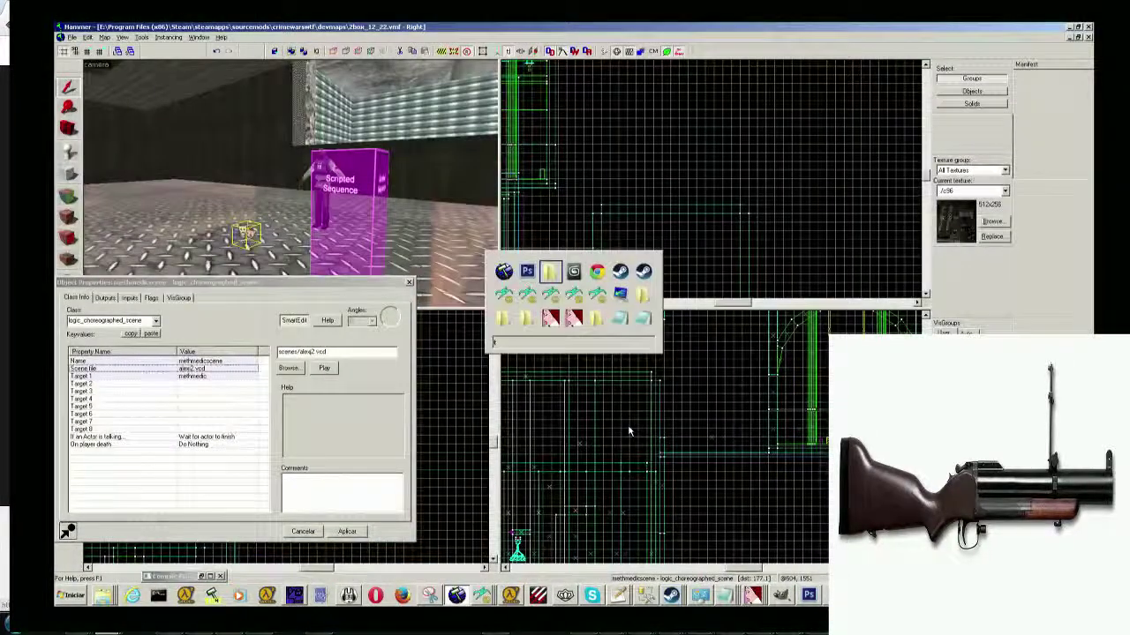
key("alt+Tab")
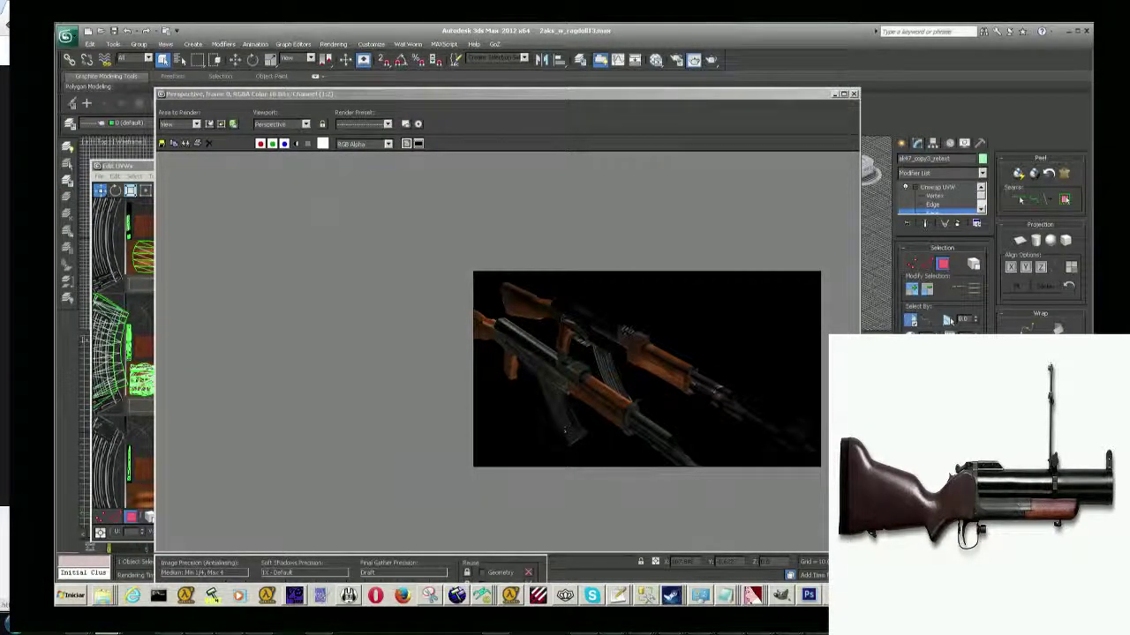
Close the Rendered Frame Window and reframe the UV layout and the rifle's Perspective view.
left_click(853, 94)
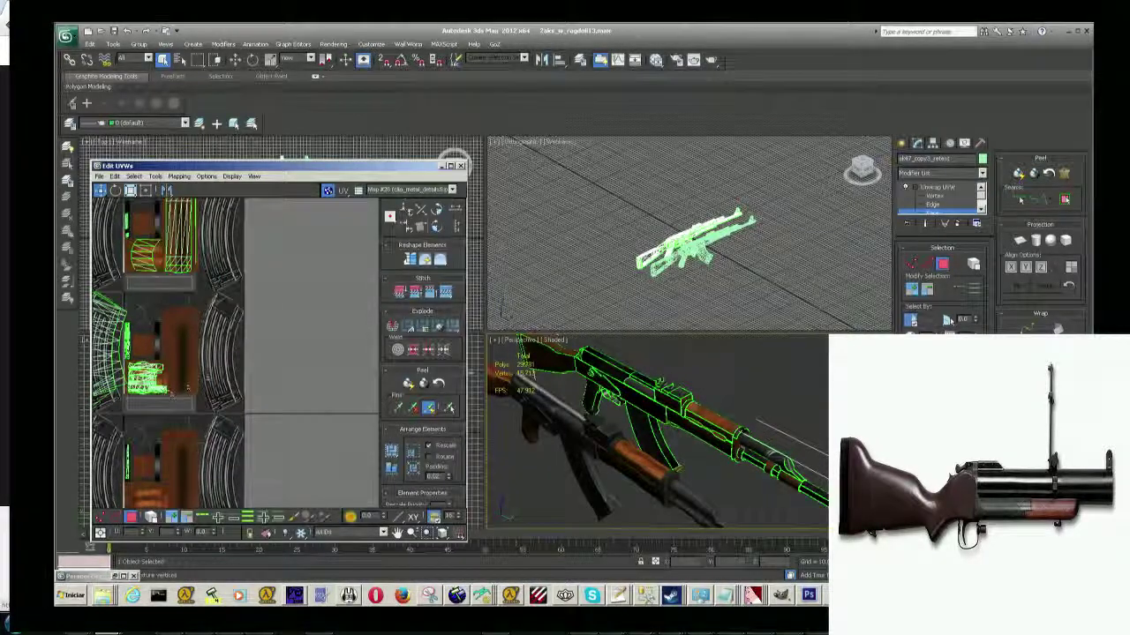
scroll(243, 364, "up", 2)
scroll(243, 365, "up", 2)
scroll(242, 365, "up", 2)
middle_click_drag(210, 402, 310, 394)
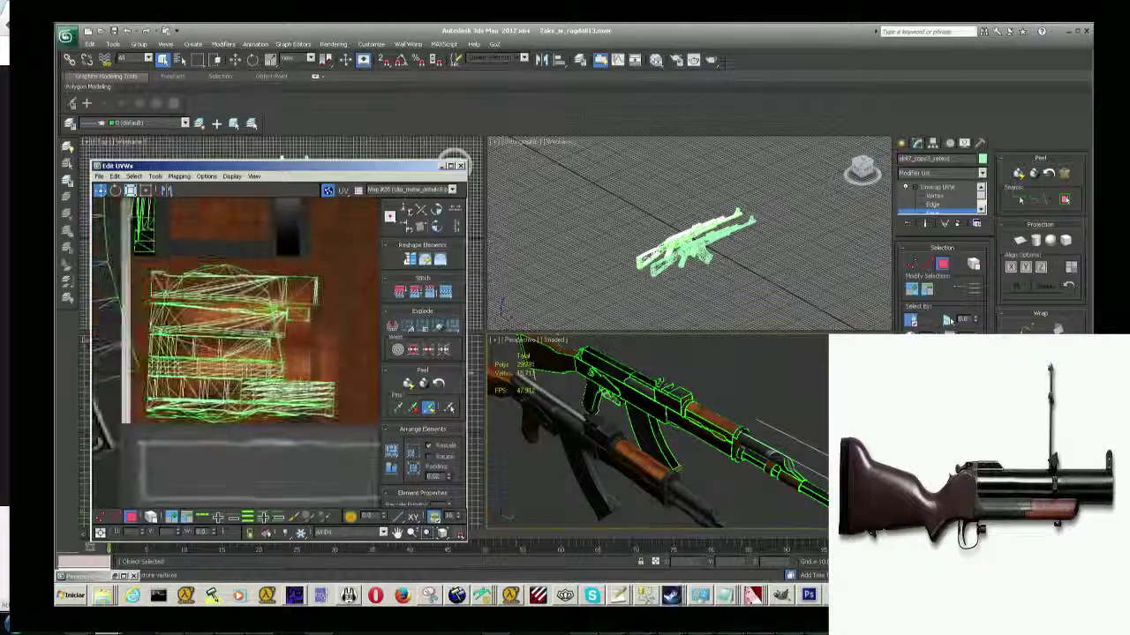
scroll(310, 393, "down", 2)
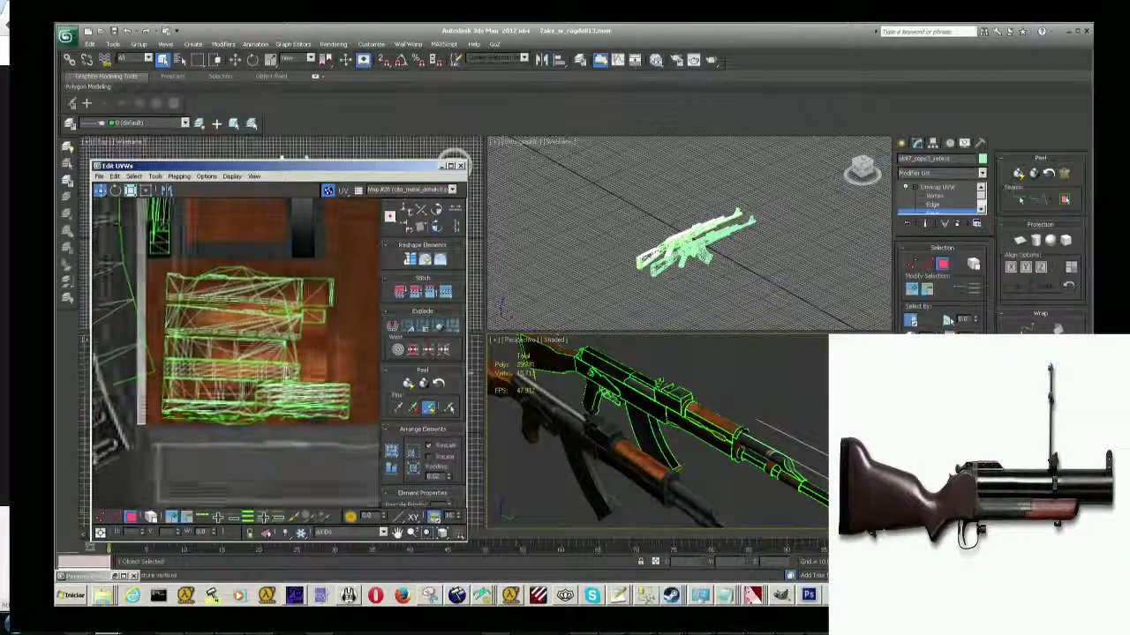
scroll(300, 371, "down", 2)
scroll(287, 349, "down", 2)
scroll(229, 335, "up", 2)
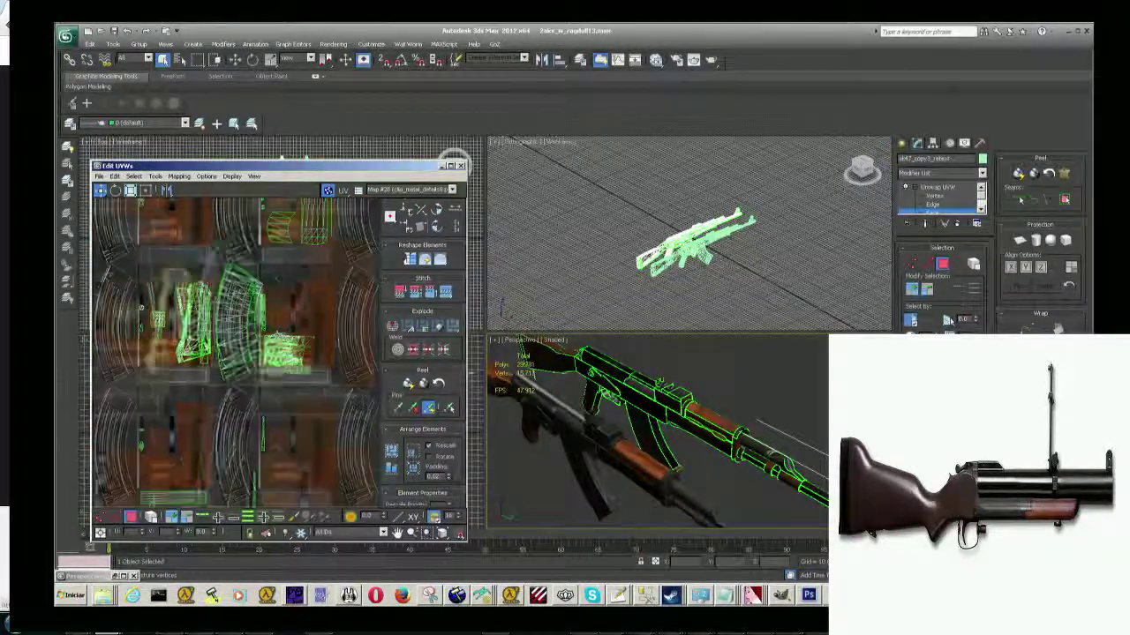
scroll(230, 335, "up", 2)
scroll(635, 408, "up", 2)
scroll(635, 408, "up", 2)
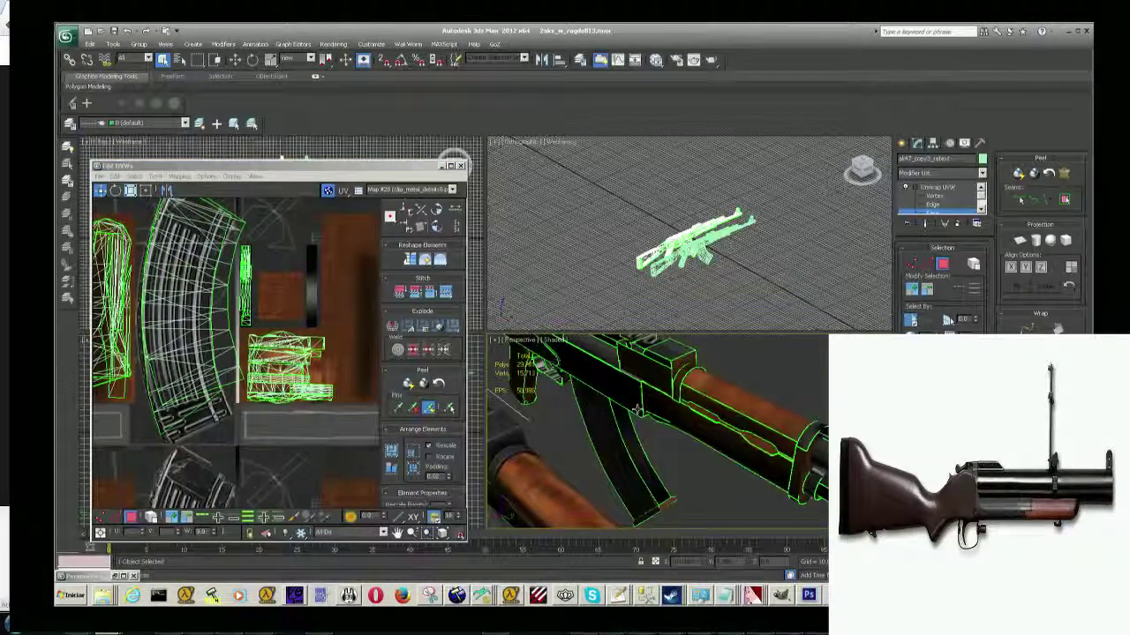
mouse_move(620, 396)
middle_mouse_down("alt")
mouse_move(656, 388)
mouse_move(697, 427)
middle_mouse_up("alt")
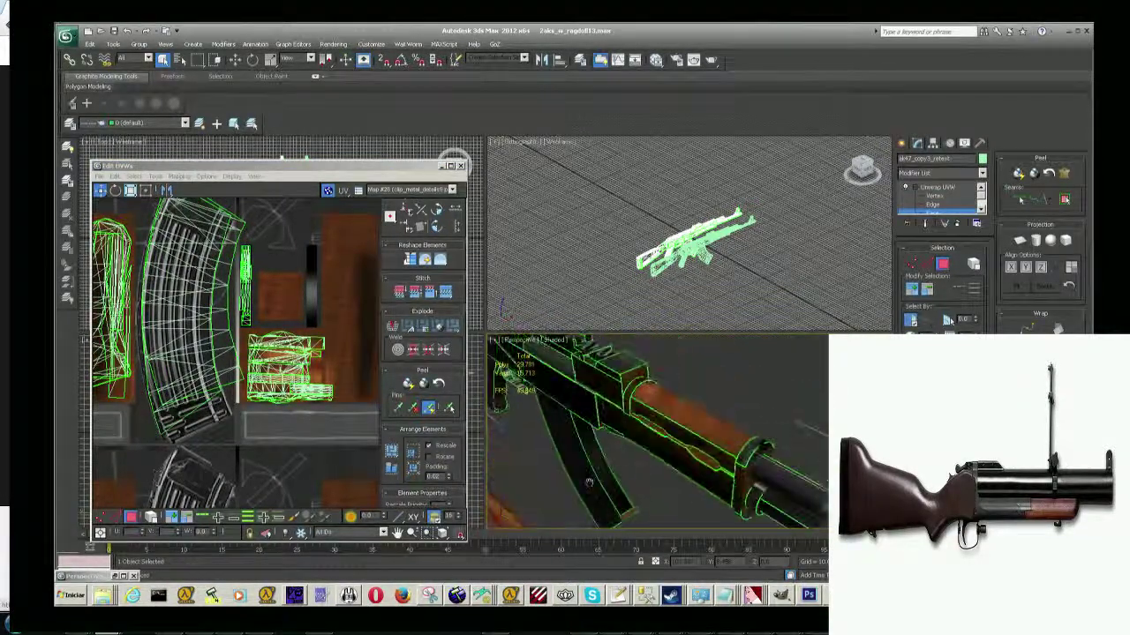
Select faces on the rifle's handguard, zooming in to pick them.
left_click(697, 427)
left_click(702, 429)
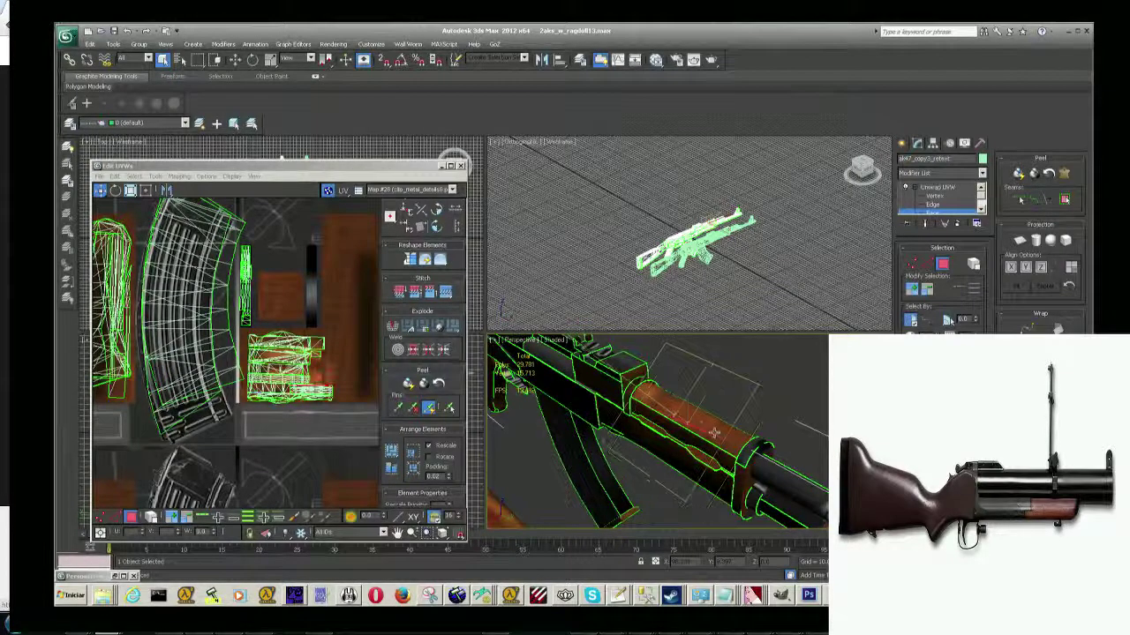
scroll(731, 440, "up", 2)
scroll(732, 440, "up", 3)
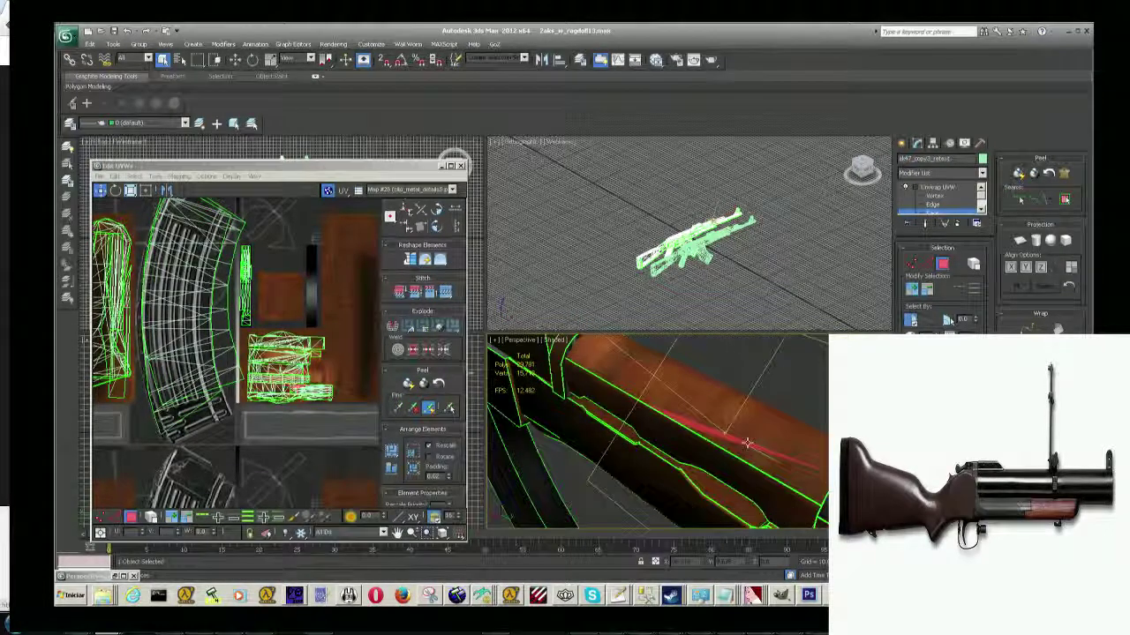
left_click(795, 477)
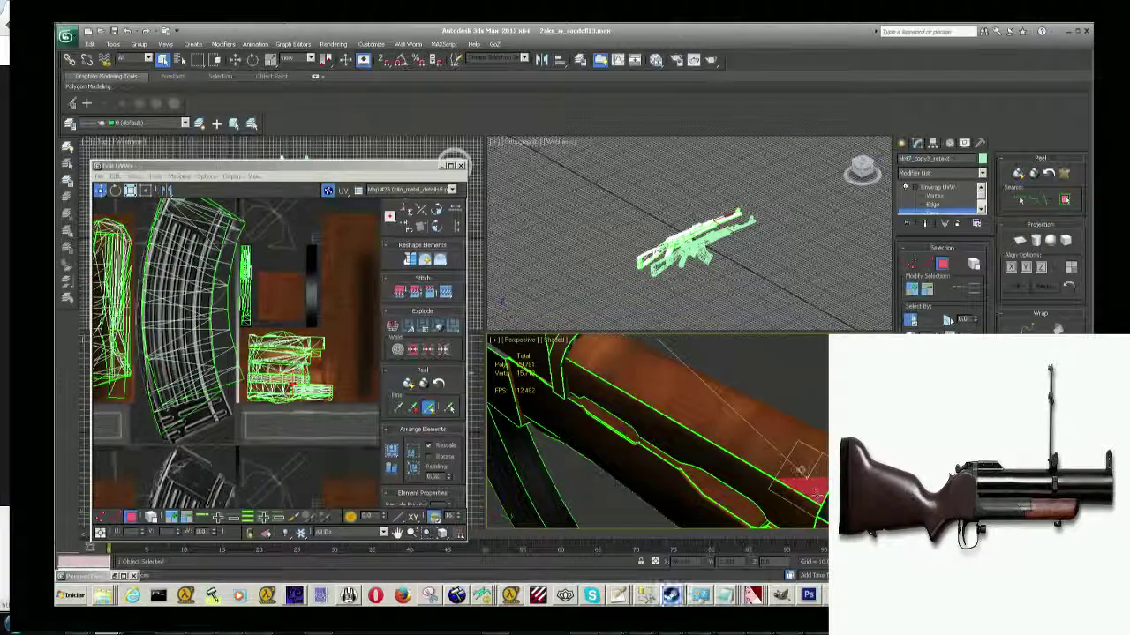
scroll(291, 384, "up", 2)
scroll(291, 384, "up", 2)
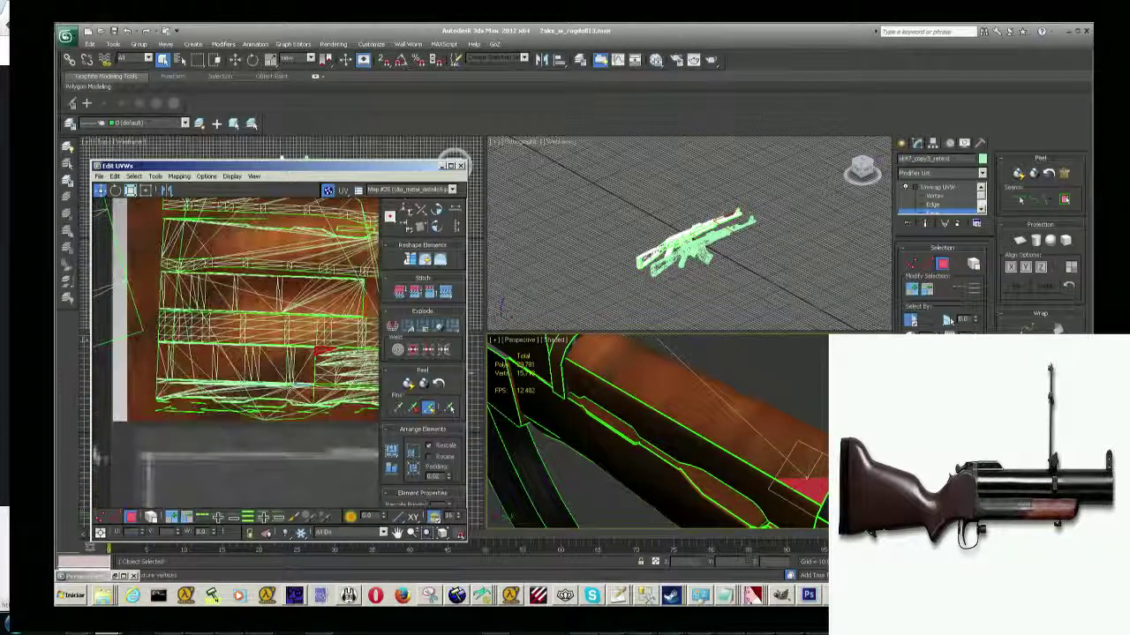
scroll(291, 384, "up", 2)
scroll(292, 384, "up", 2)
scroll(292, 384, "down", 4)
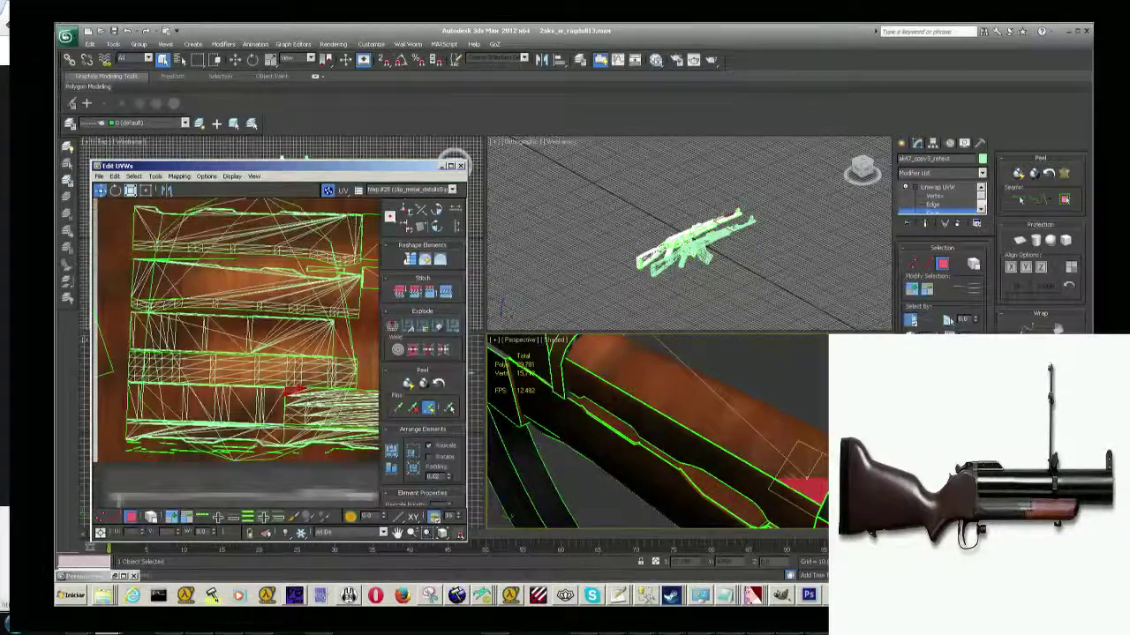
left_click(731, 442, "ctrl")
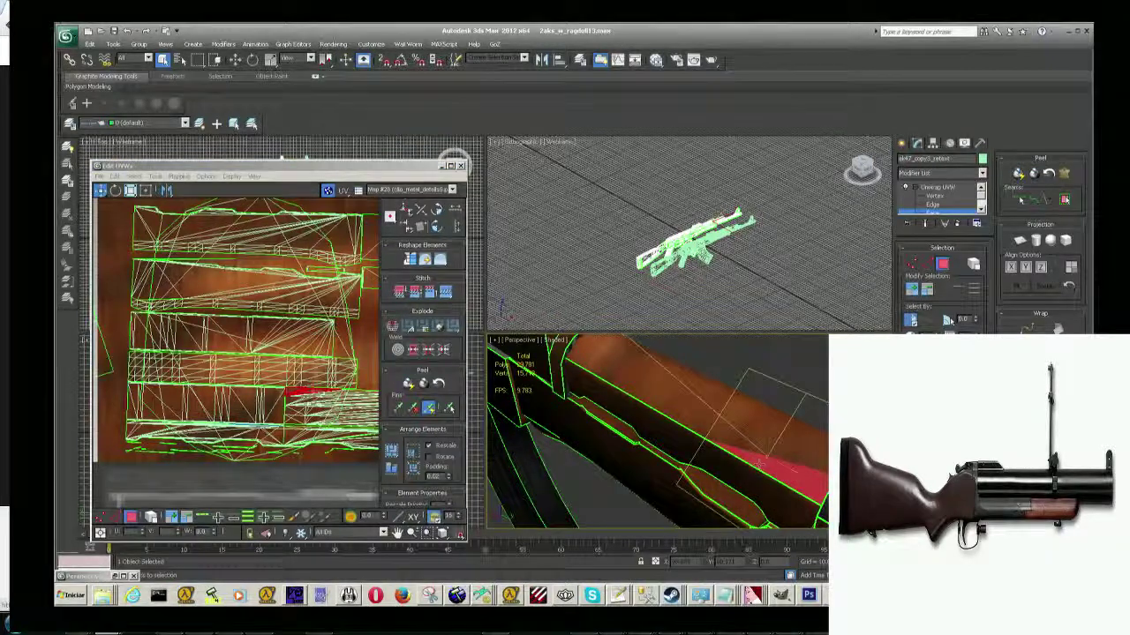
Extend the face selection along the barrel's upper side, box-selecting the remaining faces.
left_click(682, 410, "ctrl")
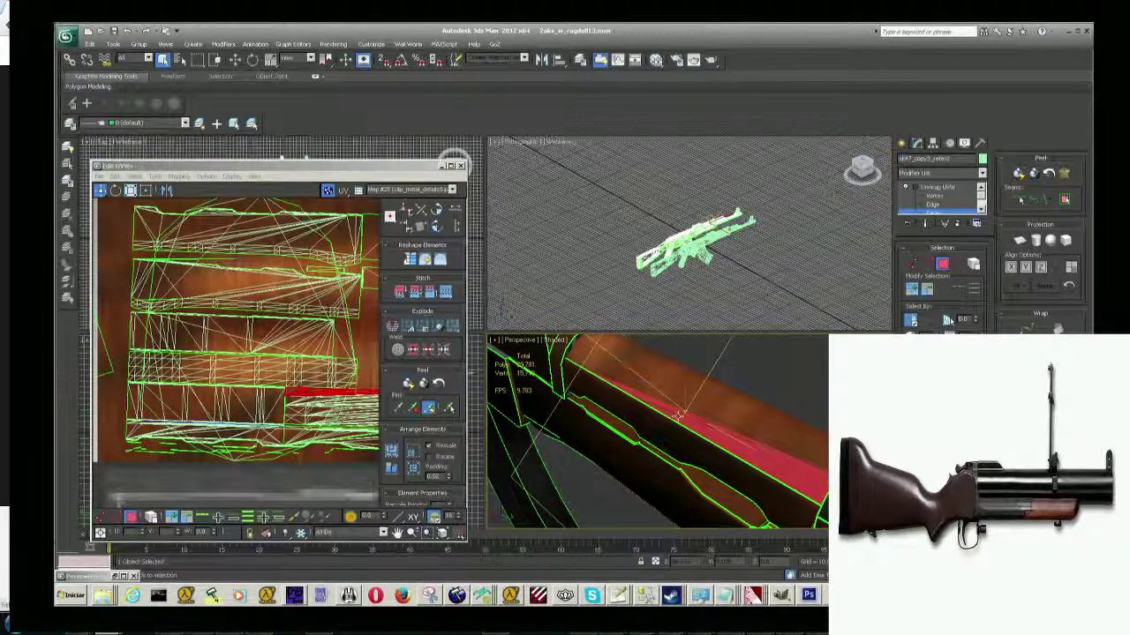
left_click(664, 397, "ctrl")
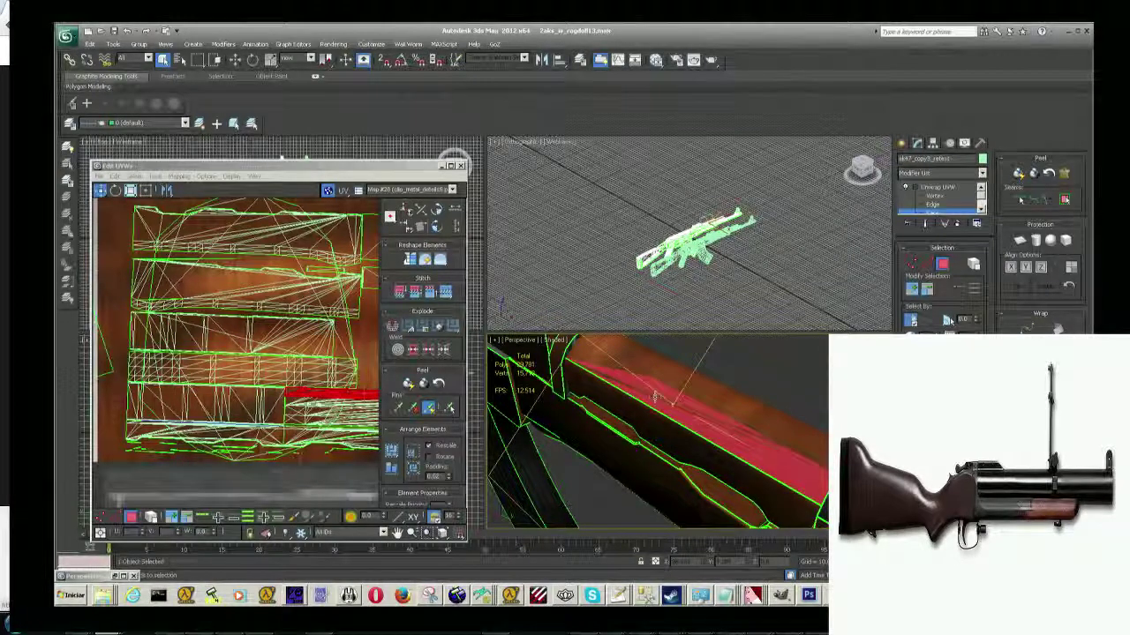
left_click_drag(799, 369, 693, 408)
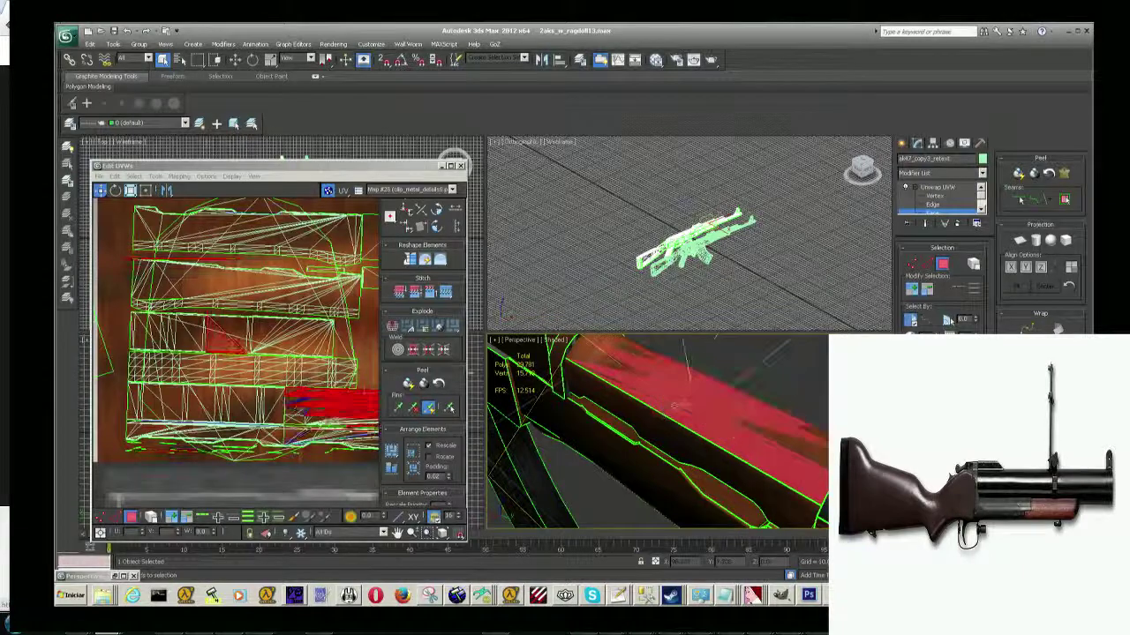
middle_click_drag(693, 407, 615, 388, "alt")
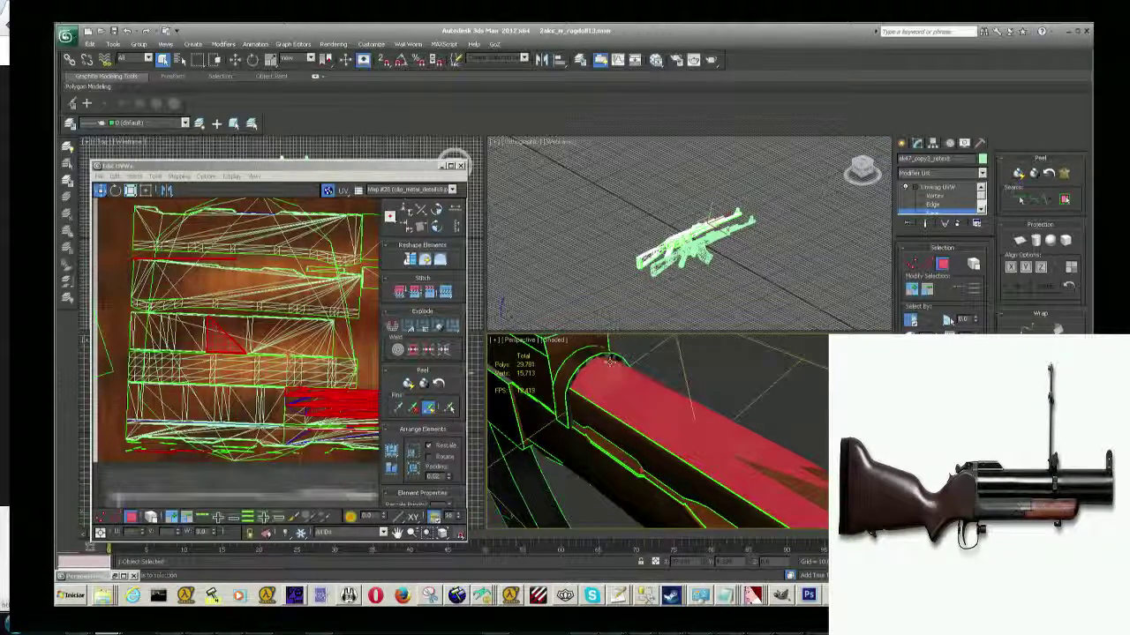
Orbit along the red barrel to check the selection from above and from the other end.
middle_click_drag(611, 360, 573, 362, "alt")
middle_click_drag(618, 472, 627, 450, "alt")
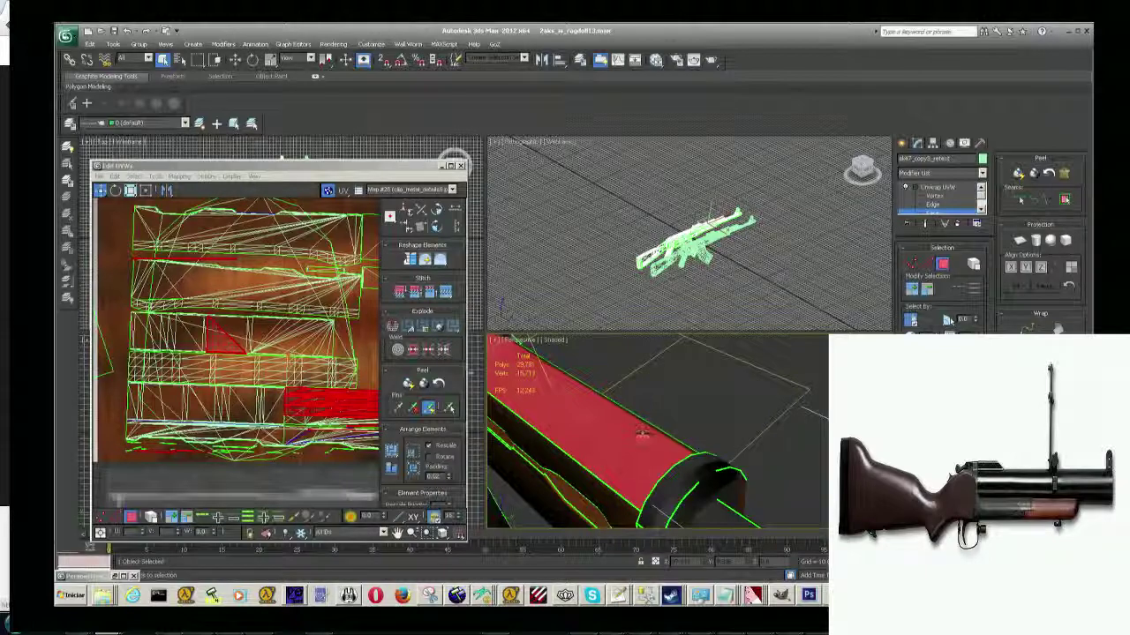
mouse_move(644, 432)
middle_mouse_down("alt")
mouse_move(498, 511)
mouse_move(571, 400)
middle_mouse_up("alt")
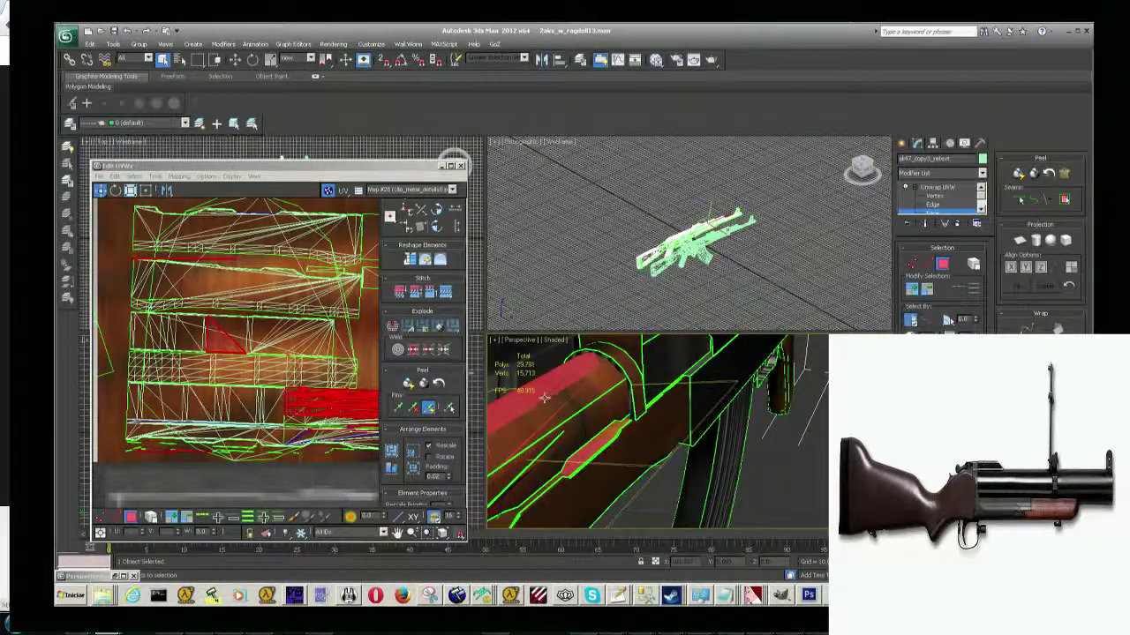
mouse_move(549, 395)
middle_mouse_down("alt")
mouse_move(598, 364)
mouse_move(591, 379)
mouse_move(616, 377)
middle_mouse_up("alt")
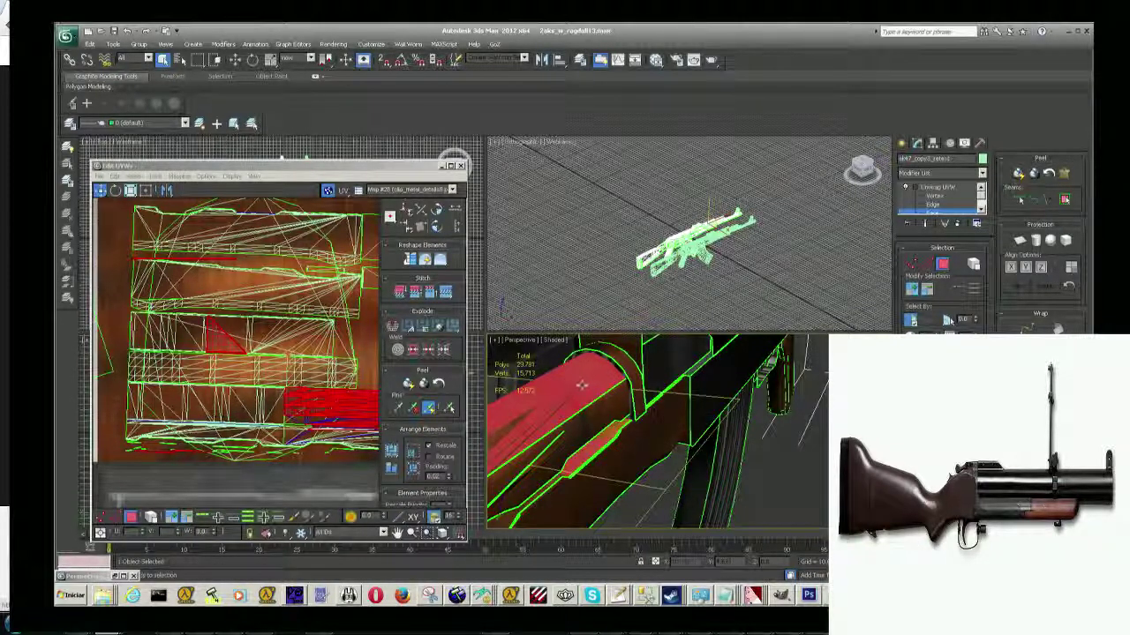
Zoom in on the handguard and refine the red face selection there.
scroll(252, 430, "down", 2)
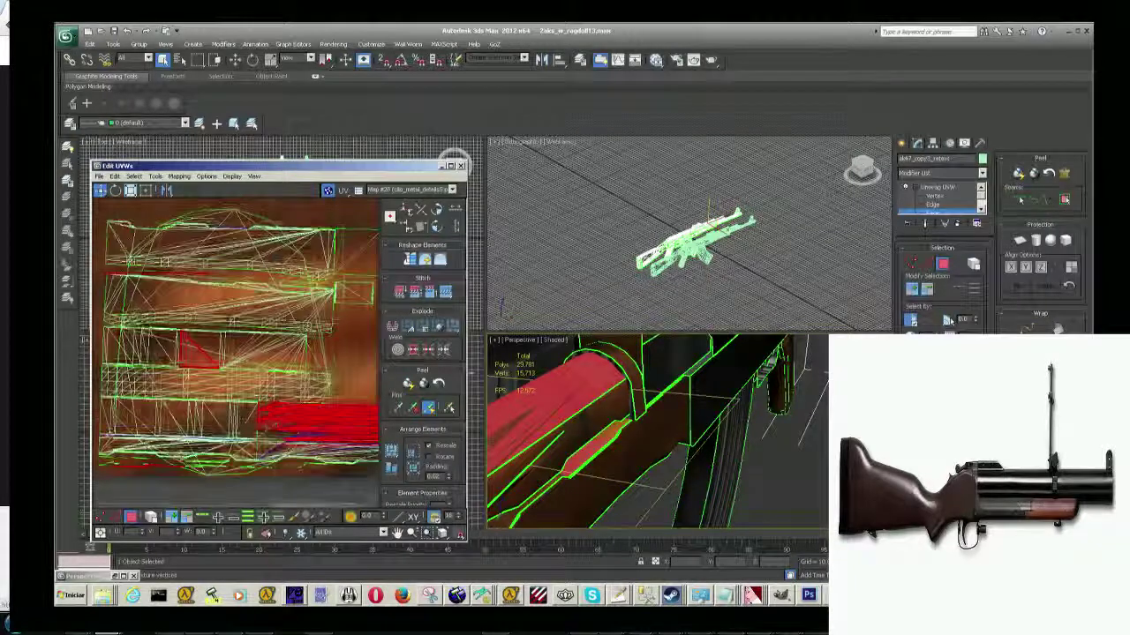
scroll(252, 430, "down", 2)
scroll(252, 430, "up", 1)
scroll(251, 430, "up", 1)
scroll(252, 429, "up", 1)
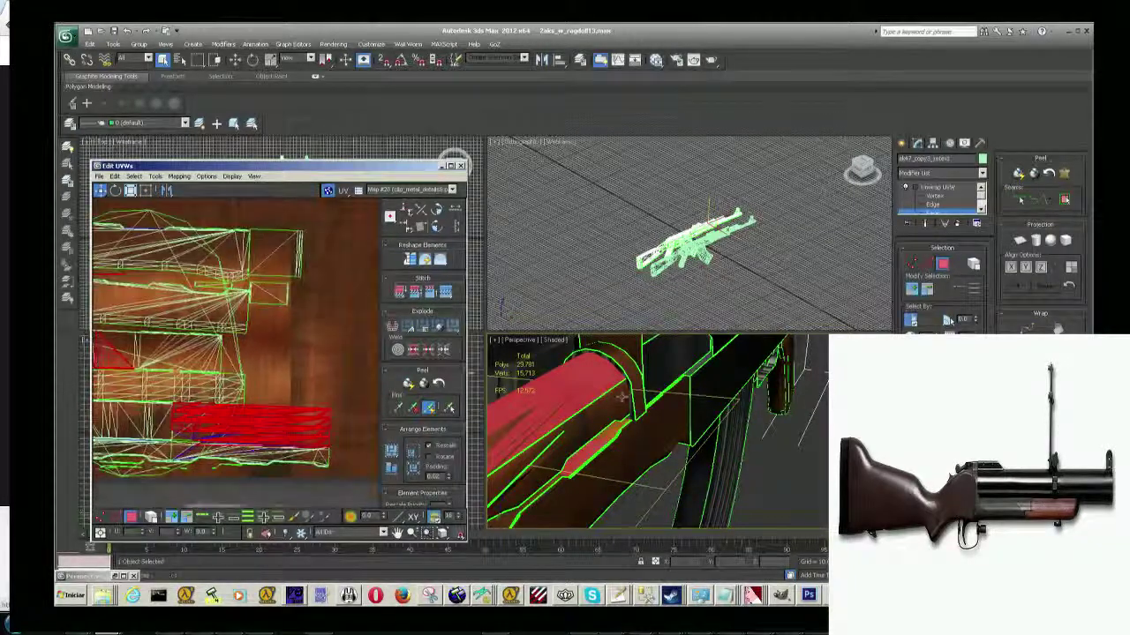
scroll(637, 399, "up", 1)
scroll(638, 399, "up", 1)
scroll(626, 433, "up", 1)
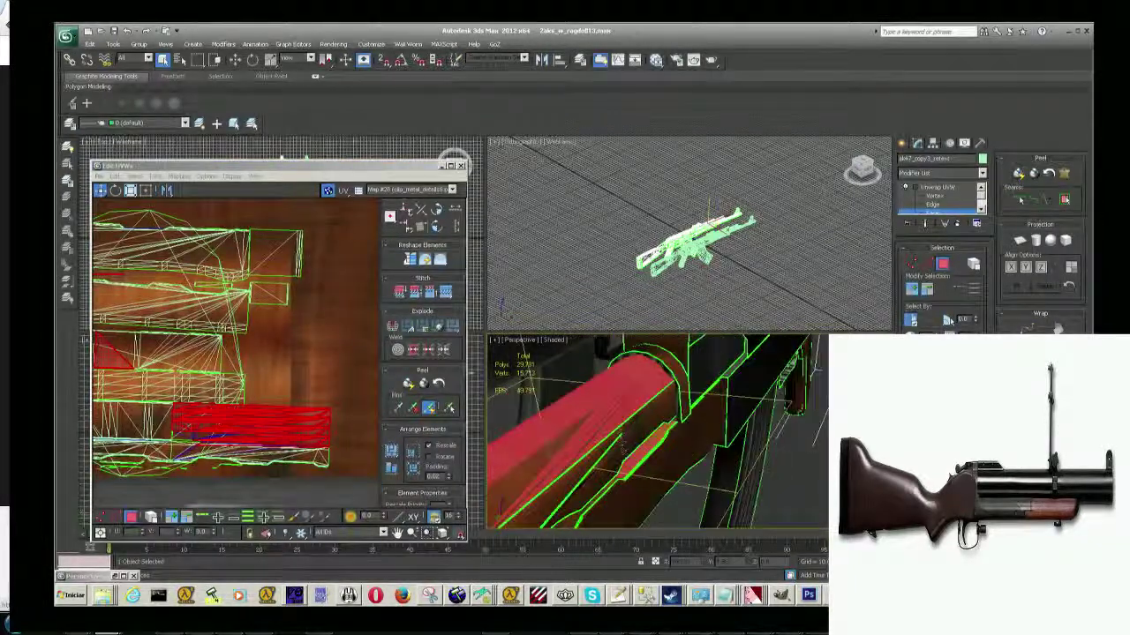
left_click(638, 456)
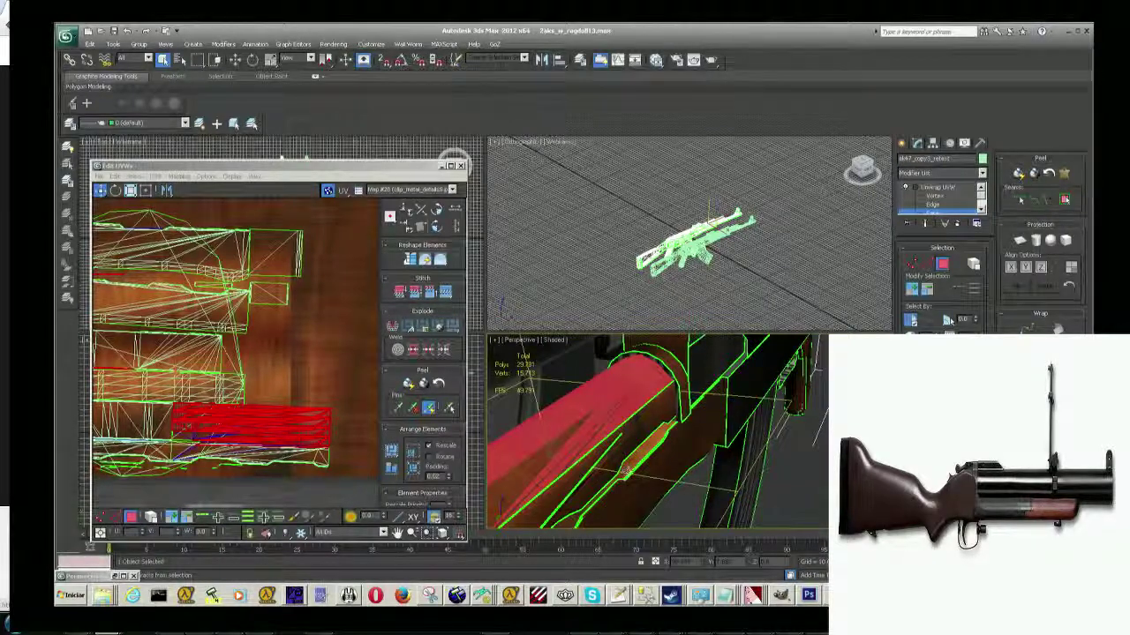
scroll(617, 459, "up", 1)
scroll(632, 454, "up", 1)
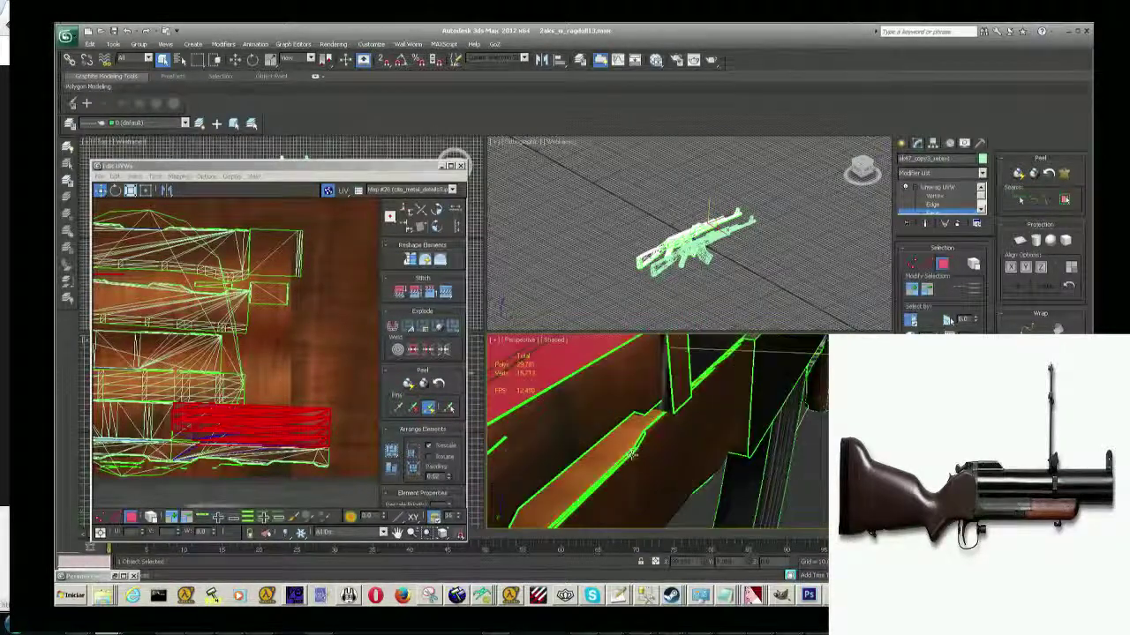
scroll(632, 454, "up", 2)
scroll(604, 451, "up", 2)
scroll(604, 451, "up", 1)
scroll(607, 450, "up", 2)
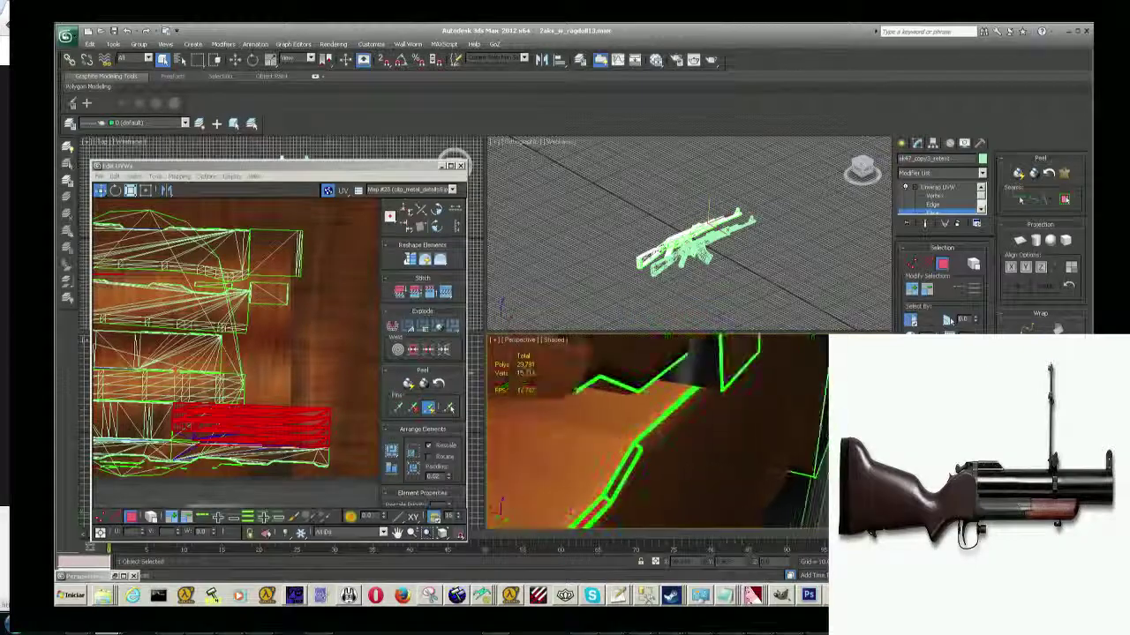
scroll(621, 441, "up", 1)
scroll(622, 441, "up", 1)
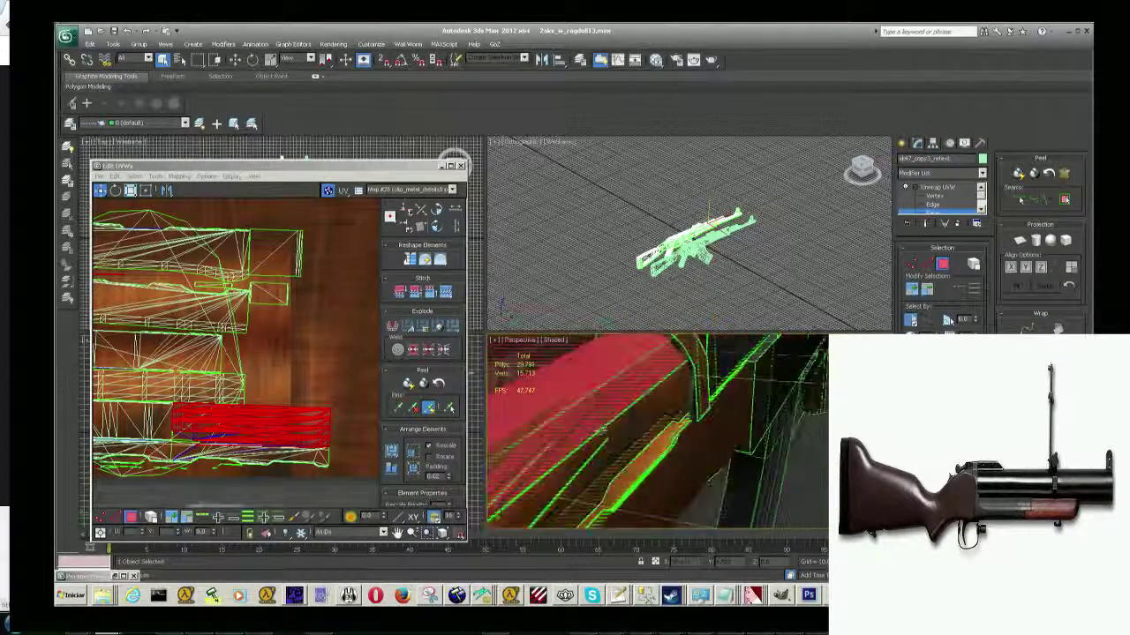
scroll(623, 440, "up", 1)
scroll(624, 439, "up", 1)
scroll(623, 442, "up", 1)
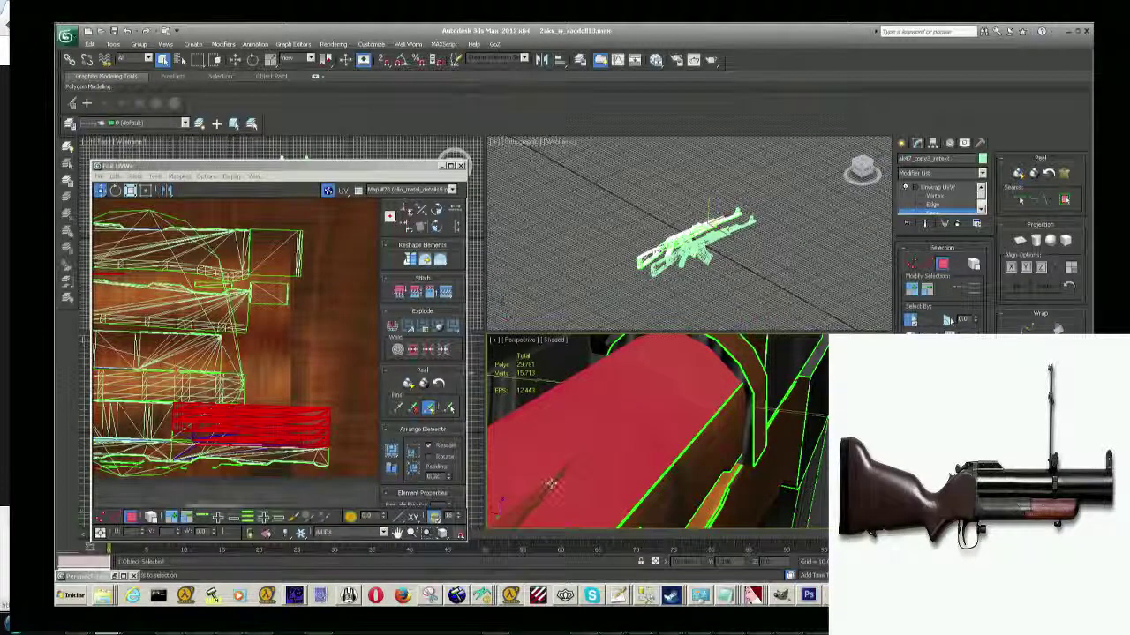
Orbit around the red handguard faces, then move their UV shell upward in Edit UVWs.
mouse_move(542, 483)
middle_mouse_down("alt")
mouse_move(607, 392)
mouse_move(612, 447)
middle_mouse_up("alt")
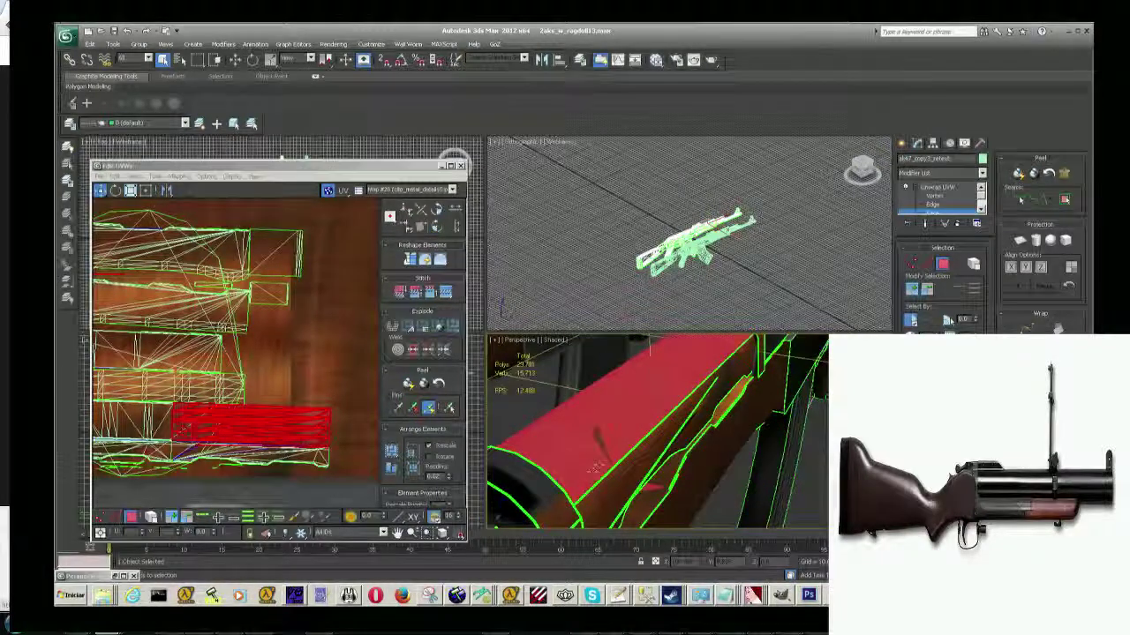
middle_click_drag(588, 450, 652, 490, "alt")
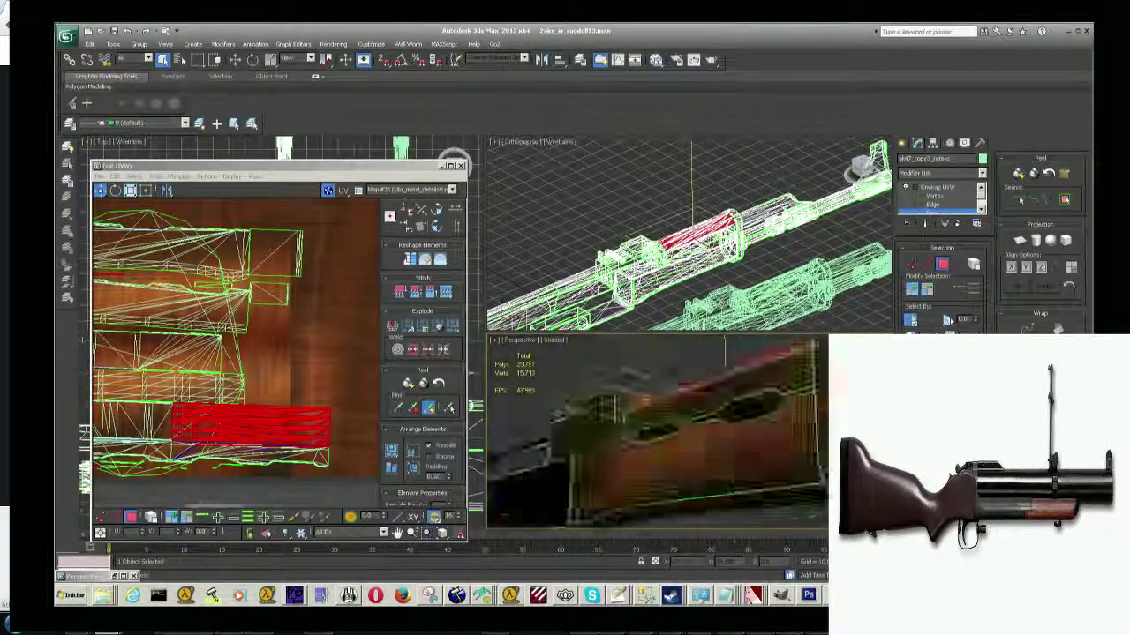
middle_click_drag(657, 433, 688, 415, "alt")
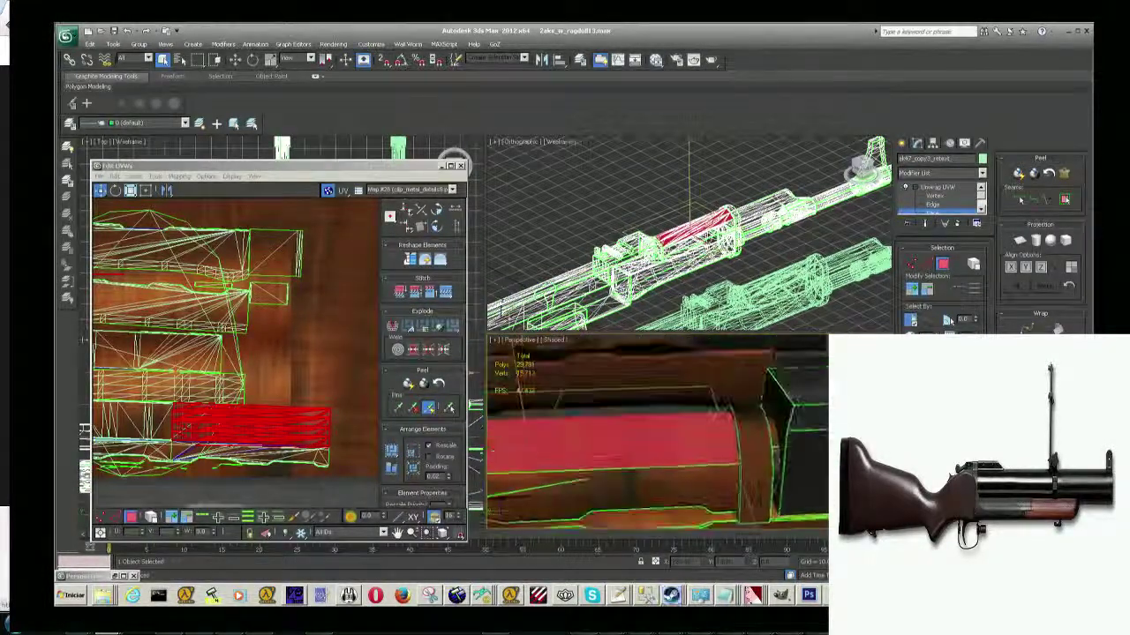
mouse_move(658, 432)
middle_mouse_down("alt")
mouse_move(671, 424)
mouse_move(653, 420)
mouse_move(722, 409)
mouse_move(710, 468)
middle_mouse_up("alt")
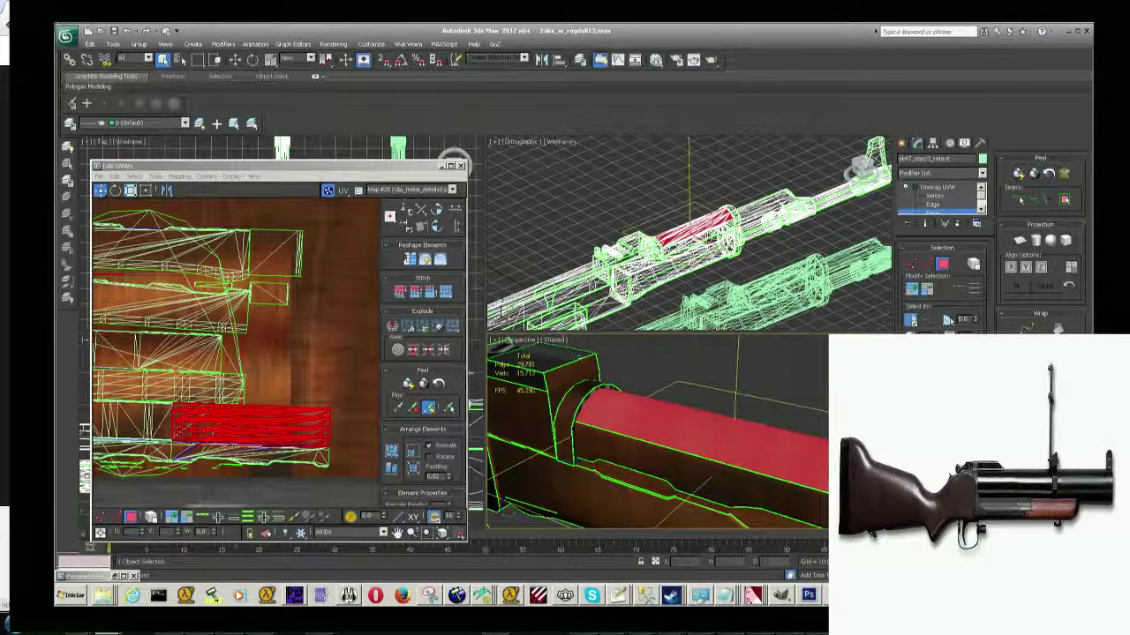
mouse_move(278, 449)
left_mouse_down()
mouse_move(276, 382)
mouse_move(284, 439)
left_mouse_up()
Apply a new mapping from the Mapping menu to the selected handguard faces.
left_click(179, 176)
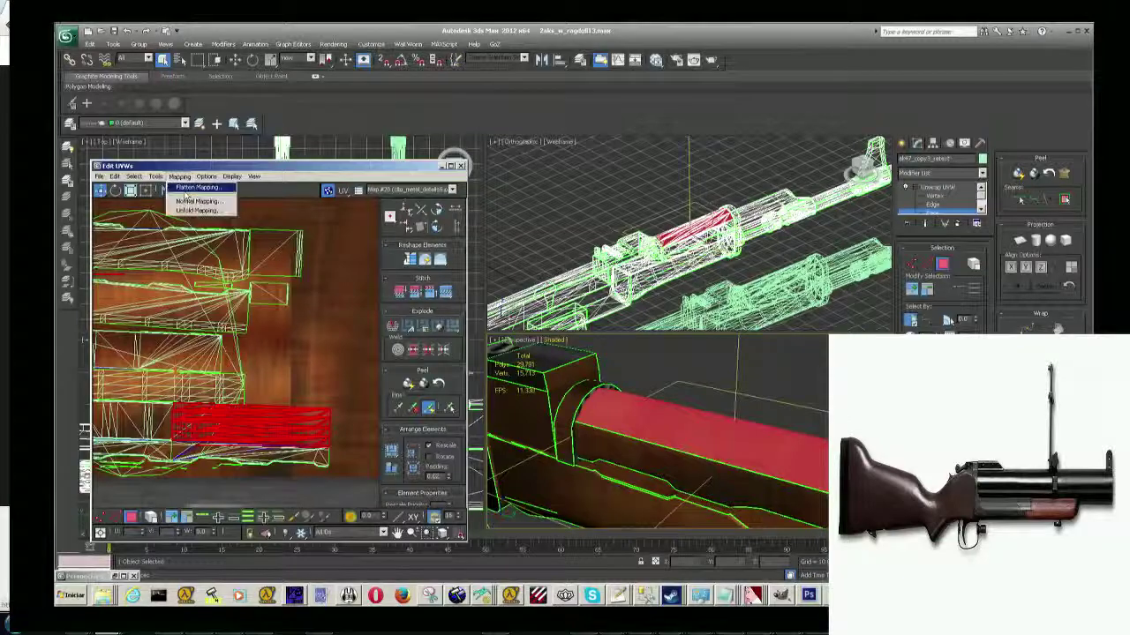
left_click(199, 187)
left_click(216, 84)
scroll(193, 337, "down", 2)
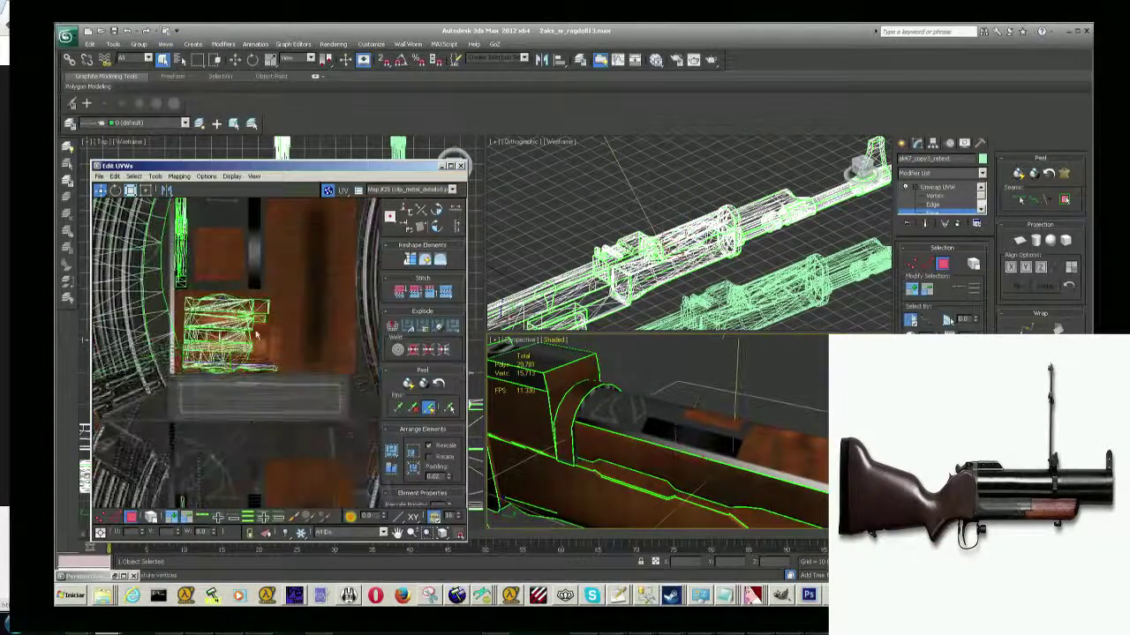
scroll(193, 337, "down", 2)
scroll(193, 337, "down", 2)
scroll(193, 337, "down", 2)
scroll(203, 371, "up", 2)
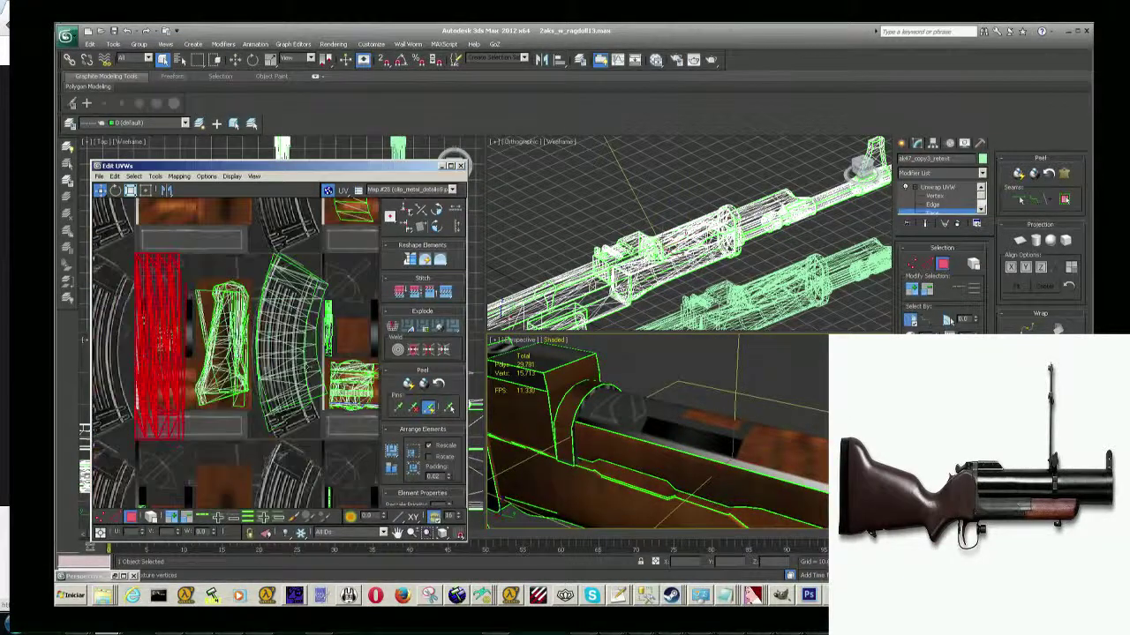
scroll(203, 371, "up", 2)
Select the newly mapped UV shell and rotate it about 90° to horizontal.
left_click(204, 376)
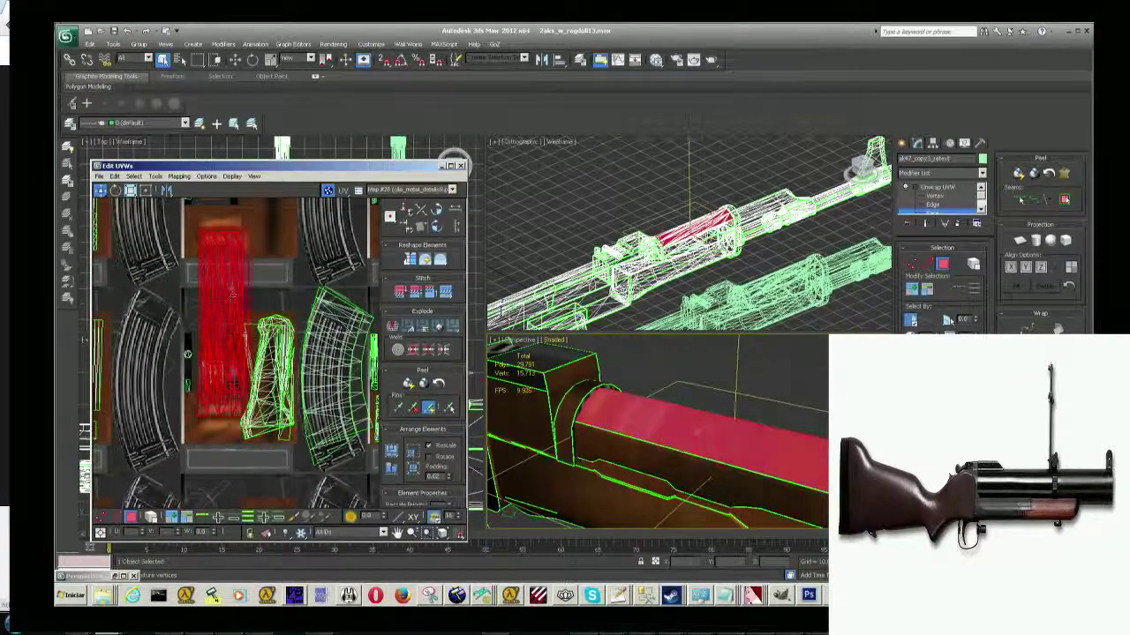
middle_click_drag(204, 375, 220, 411)
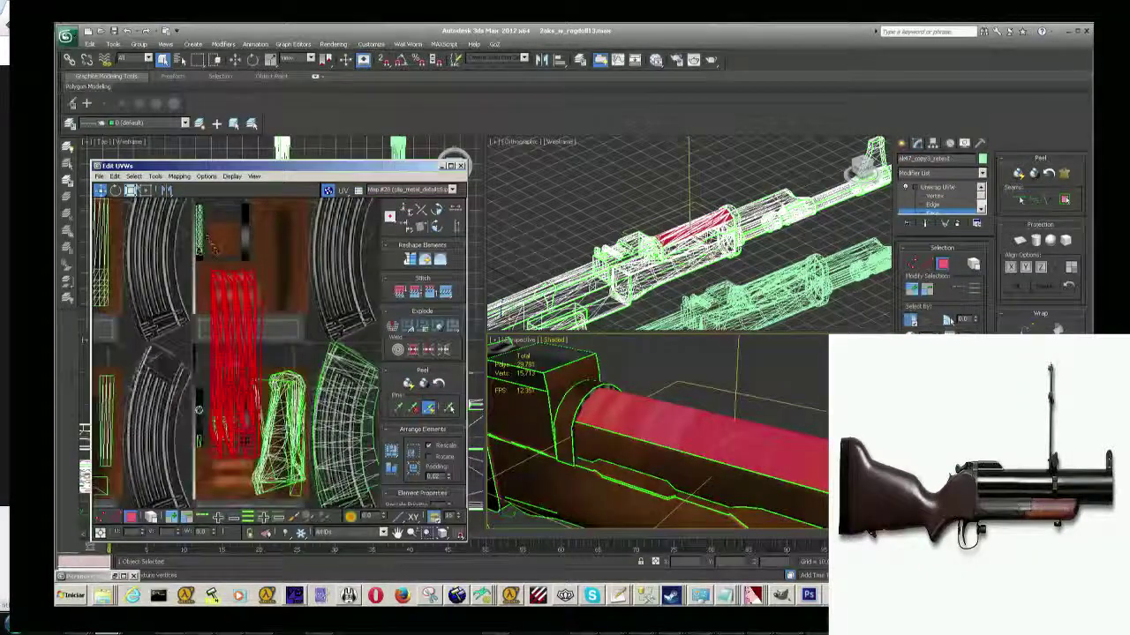
left_click(115, 192)
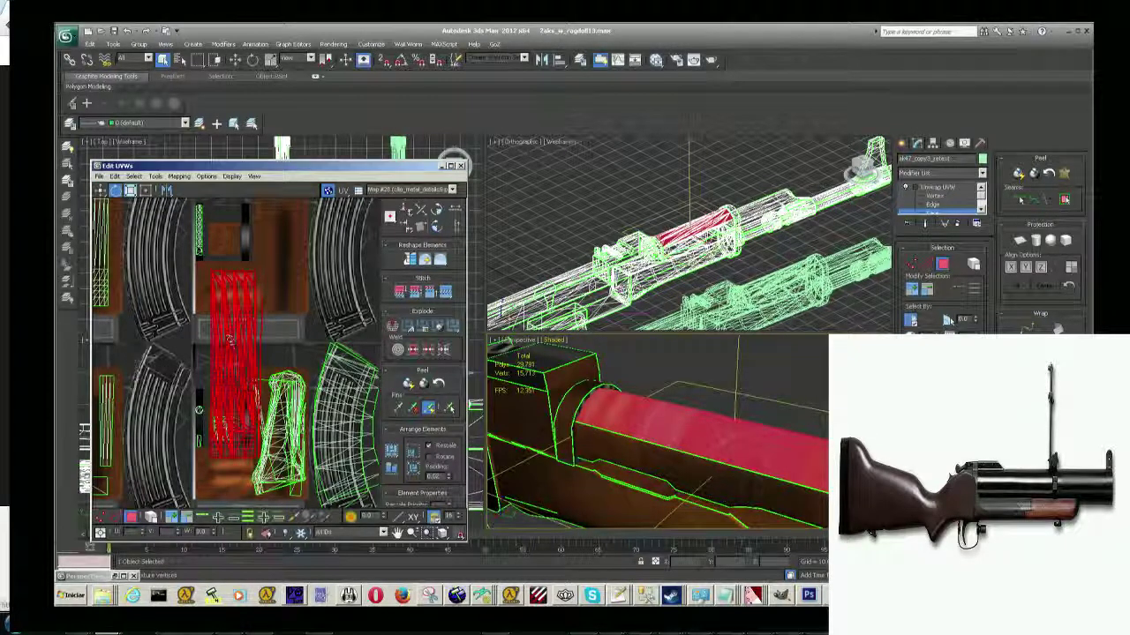
left_click_drag(229, 338, 295, 378)
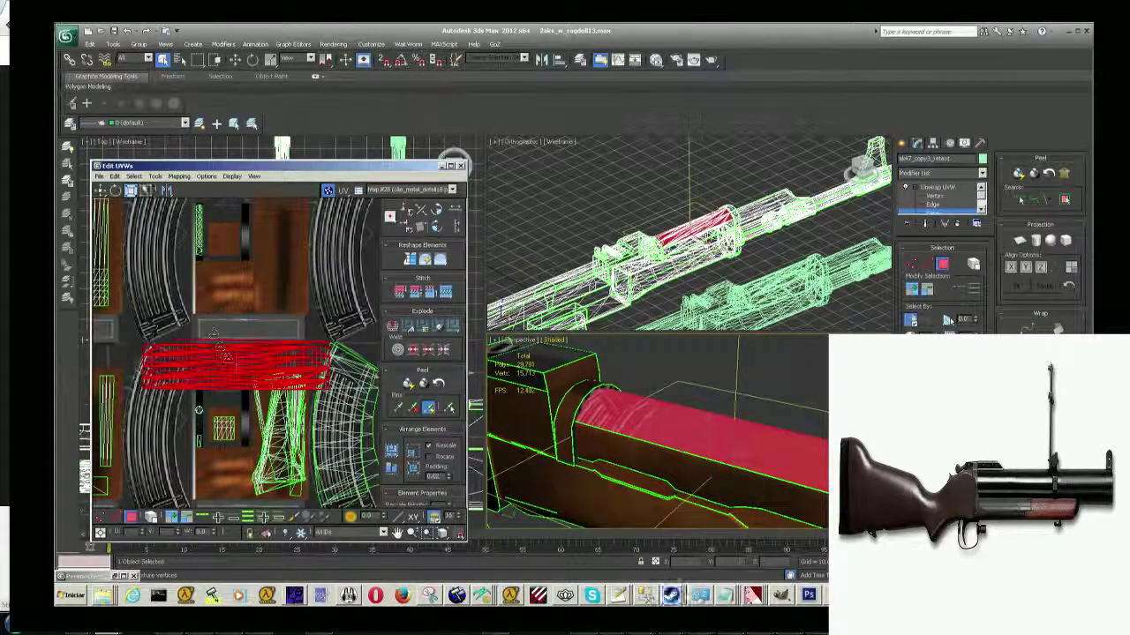
Move the shell up and right with Freeform and shrink it horizontally onto the wood patch.
left_click(145, 190)
left_click_drag(227, 375, 282, 304)
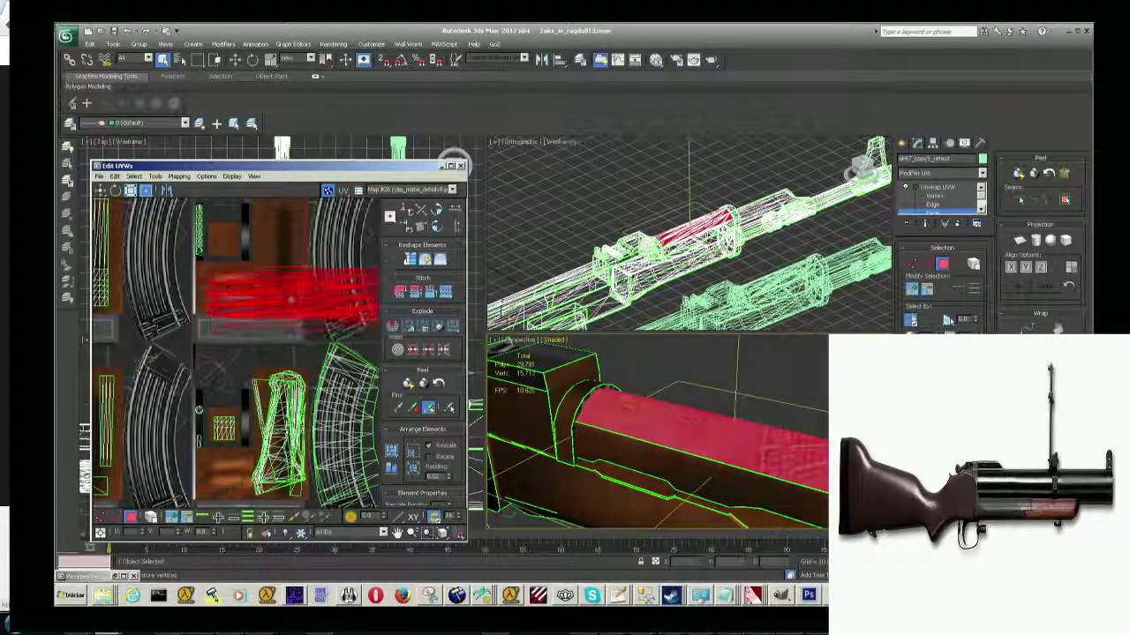
scroll(240, 334, "up", 2)
scroll(328, 347, "down", 1)
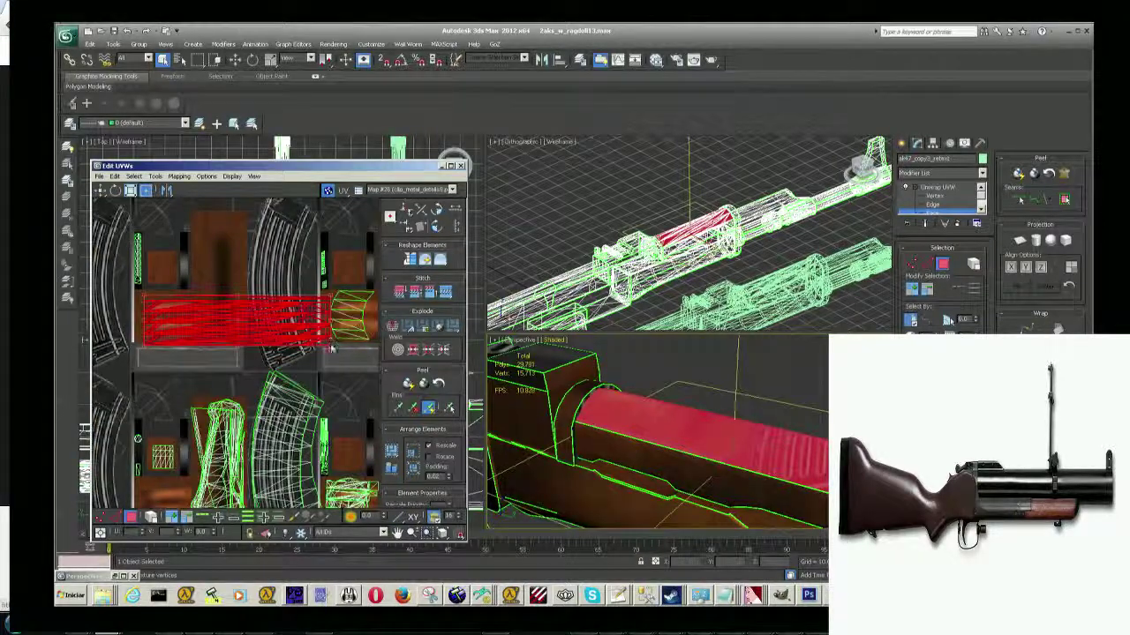
left_click_drag(331, 348, 190, 331)
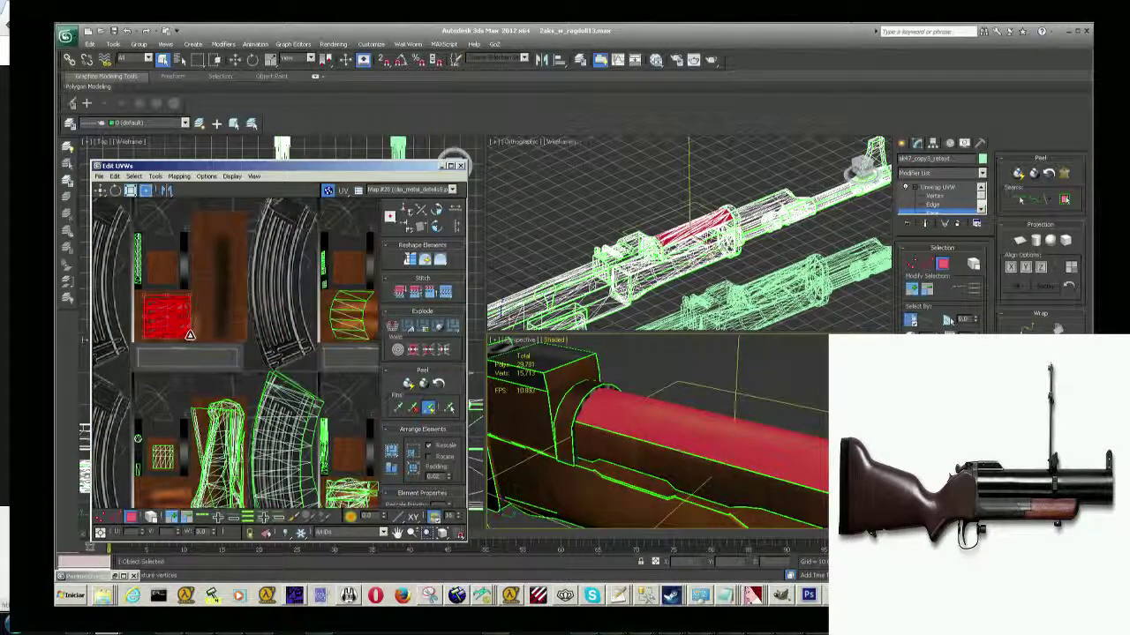
left_click(662, 423)
mouse_move(662, 424)
middle_mouse_down("alt")
mouse_move(706, 414)
mouse_move(671, 442)
mouse_move(679, 459)
mouse_move(671, 437)
mouse_move(698, 450)
mouse_move(749, 423)
mouse_move(604, 394)
mouse_move(675, 432)
mouse_move(630, 405)
mouse_move(659, 446)
middle_mouse_up("alt")
Select faces on the handguard side, narrowing the selection to the thin end strip.
left_click(621, 434)
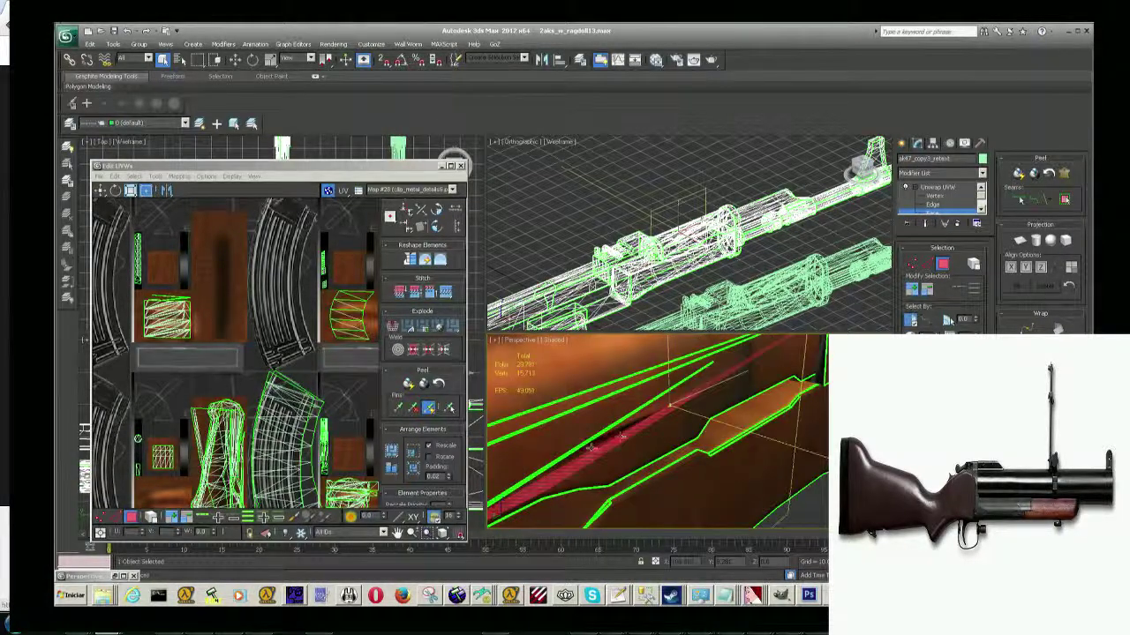
left_click(588, 454)
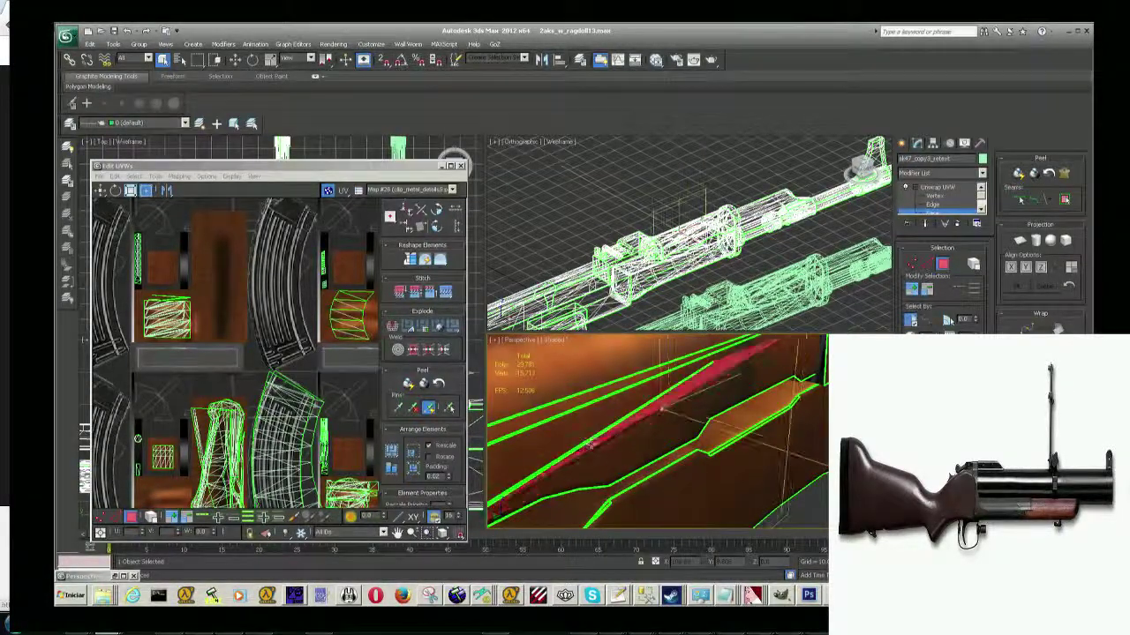
middle_click_drag(587, 454, 673, 458, "alt")
left_click(652, 446, "ctrl")
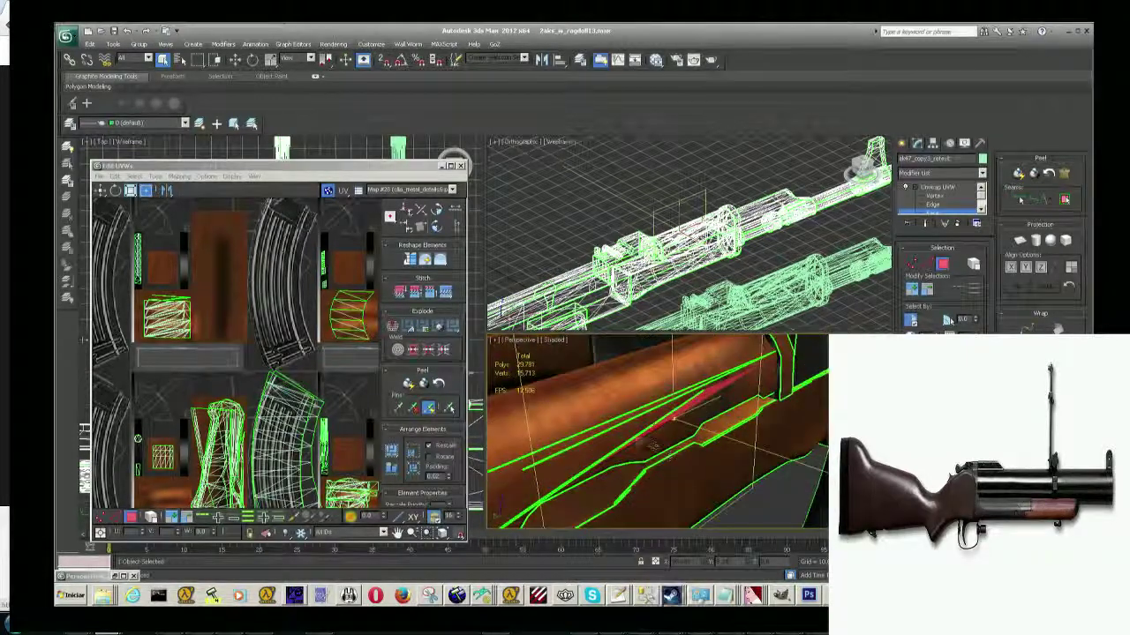
left_click(605, 428)
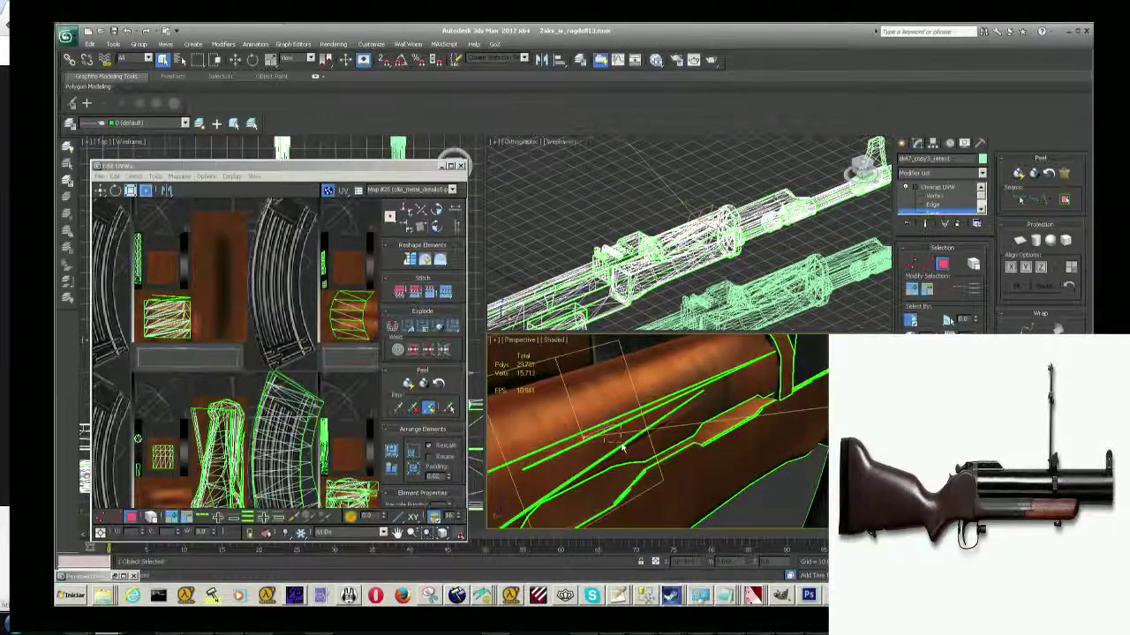
left_click_drag(623, 447, 706, 527)
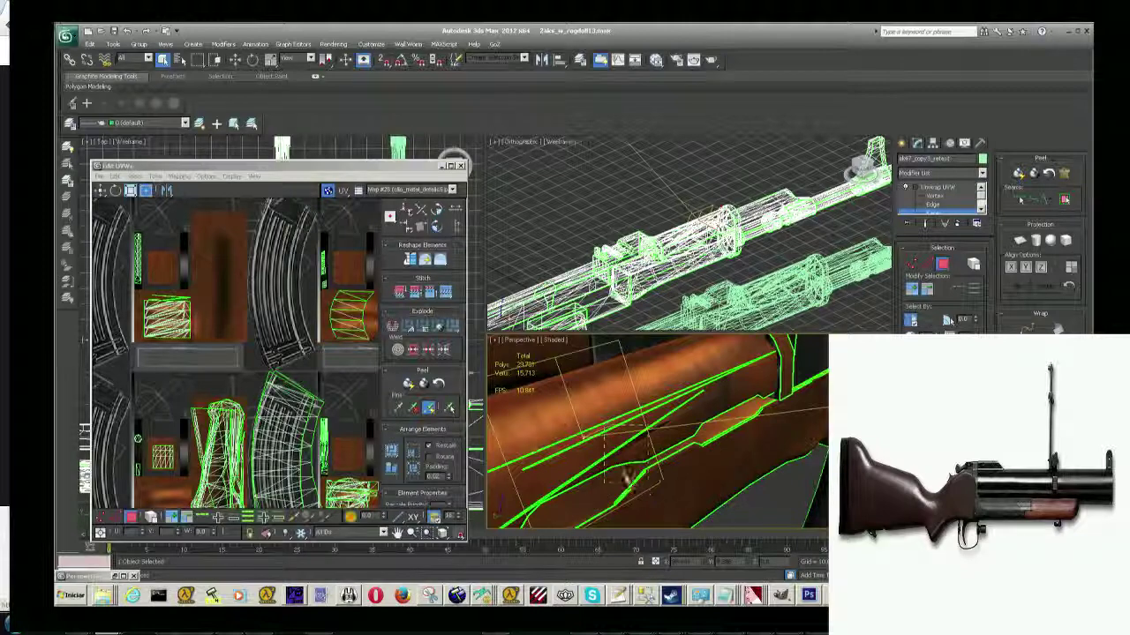
left_click(661, 457)
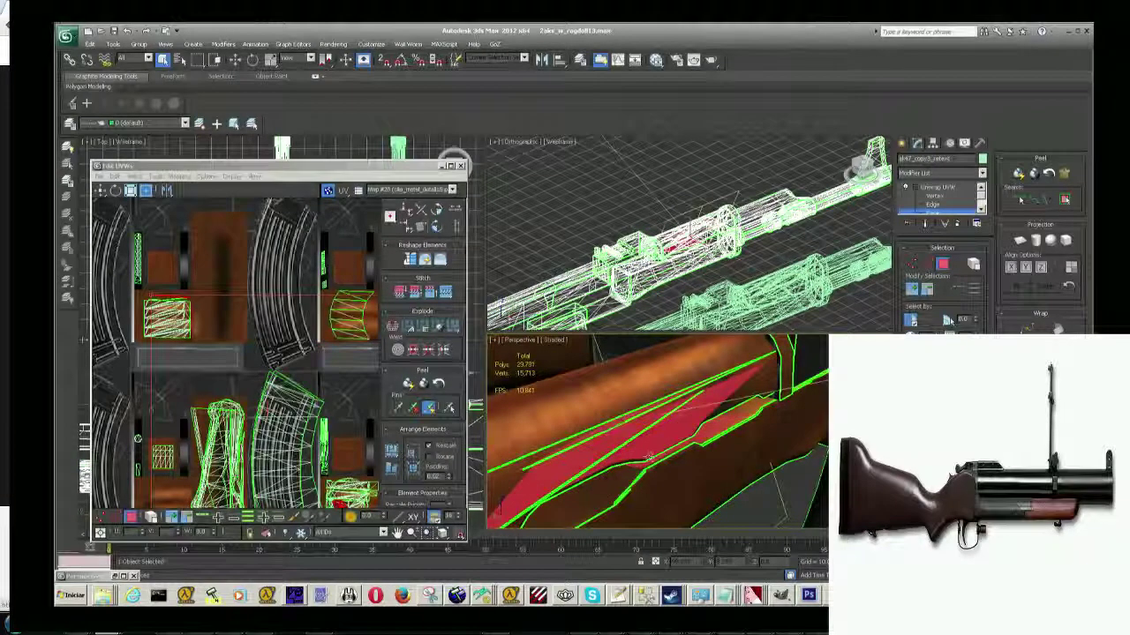
left_click(753, 446)
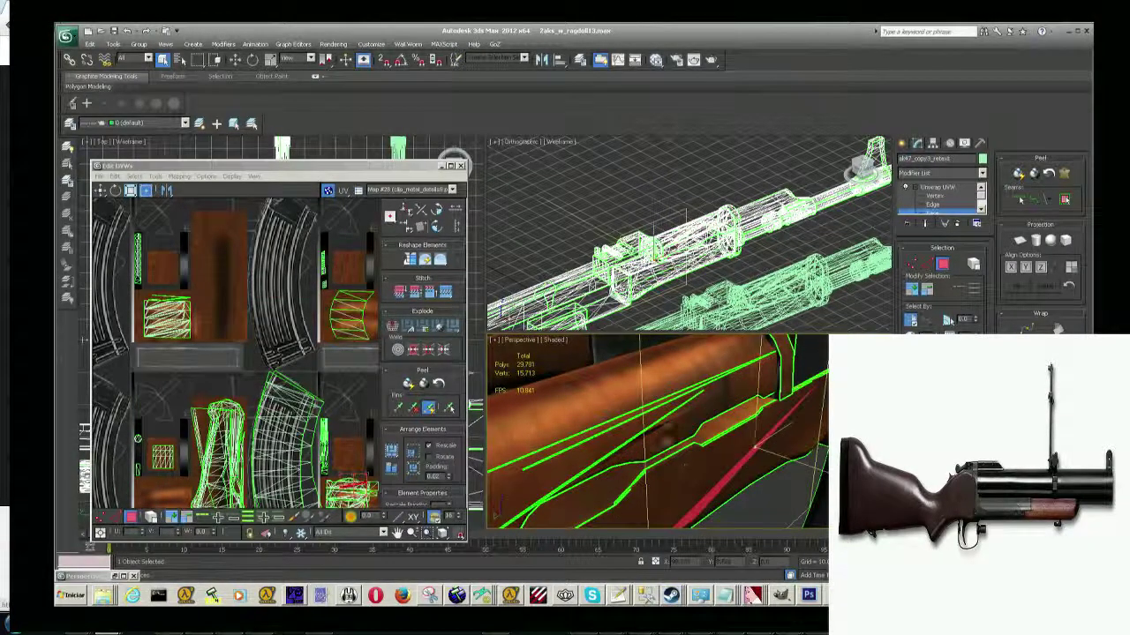
View the cylinder end, select its vertical strip of faces, and zoom in on it.
middle_click_drag(684, 447, 657, 424, "alt")
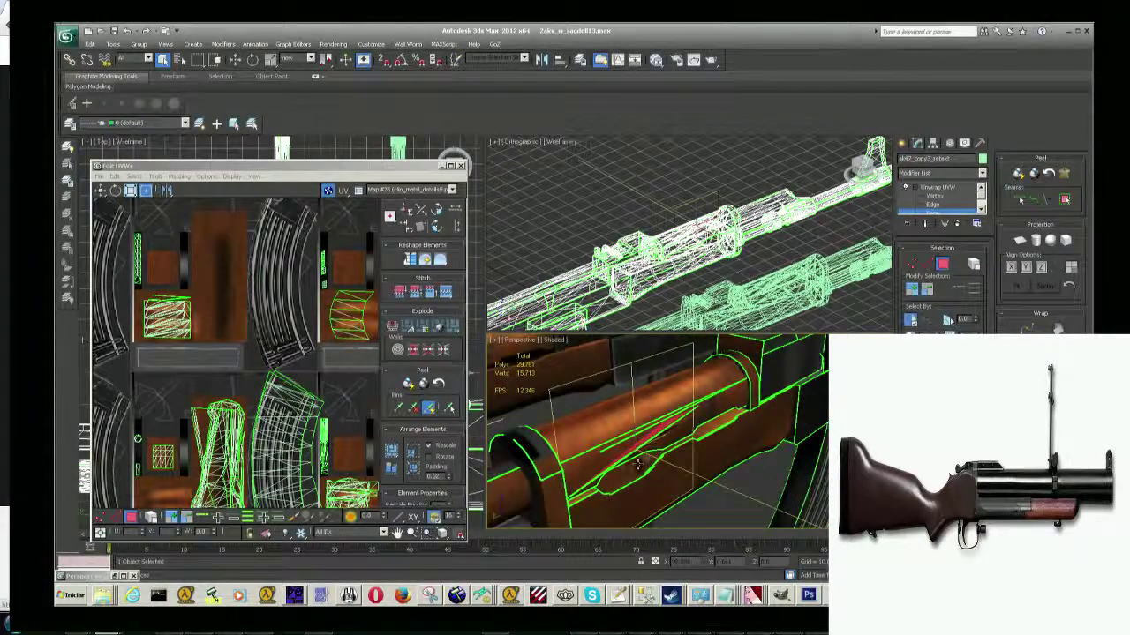
mouse_move(735, 489)
middle_mouse_down("alt")
mouse_move(688, 459)
mouse_move(655, 473)
mouse_move(658, 494)
middle_mouse_up("alt")
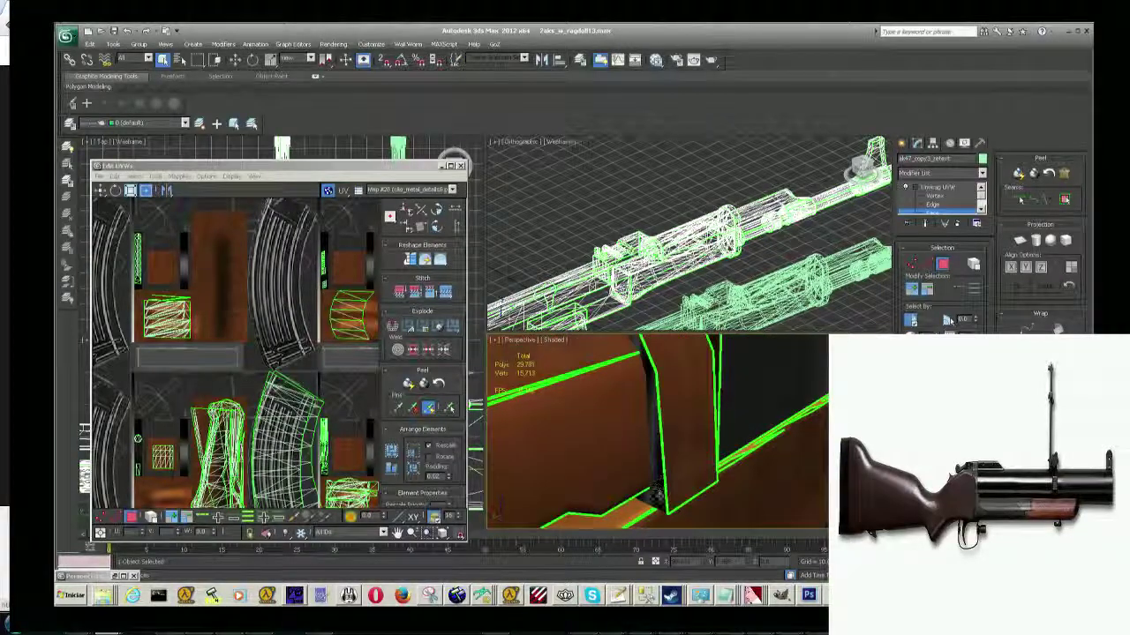
left_click(658, 494)
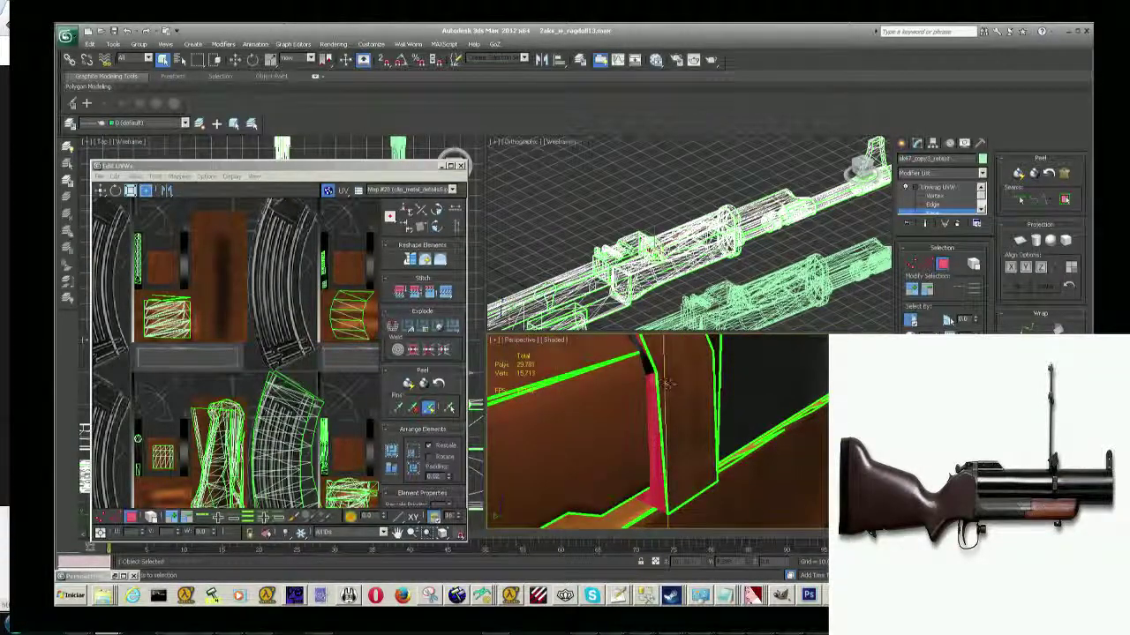
mouse_move(647, 371)
middle_mouse_down("alt")
mouse_move(671, 415)
mouse_move(664, 372)
mouse_move(637, 386)
mouse_move(674, 428)
mouse_move(719, 434)
mouse_move(712, 458)
middle_mouse_up("alt")
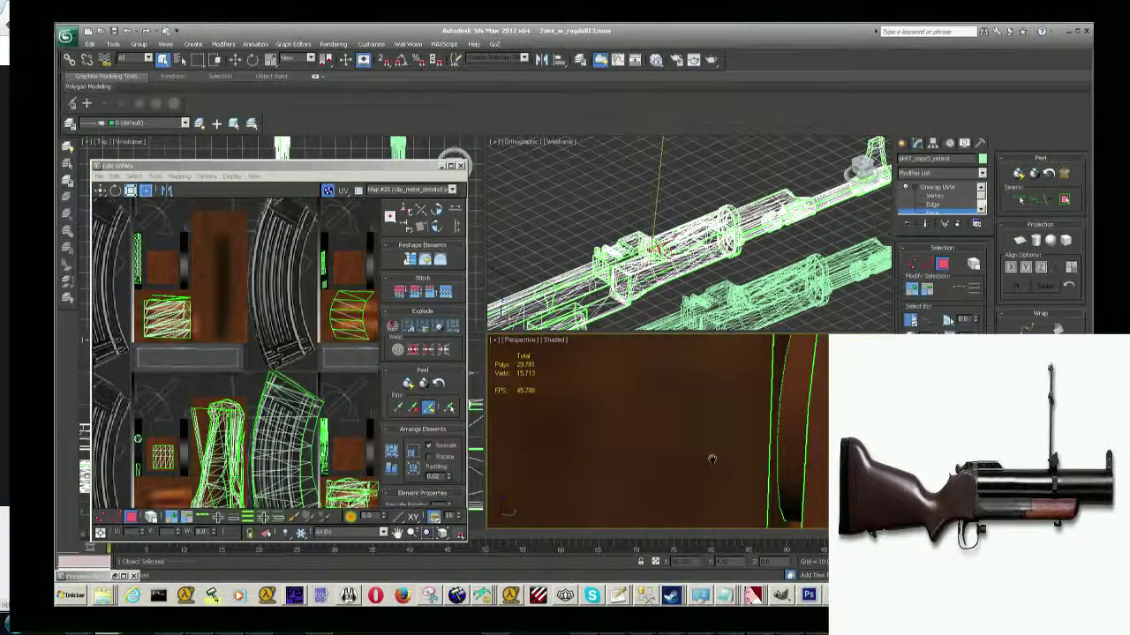
scroll(712, 458, "down", 3)
scroll(702, 456, "up", 5)
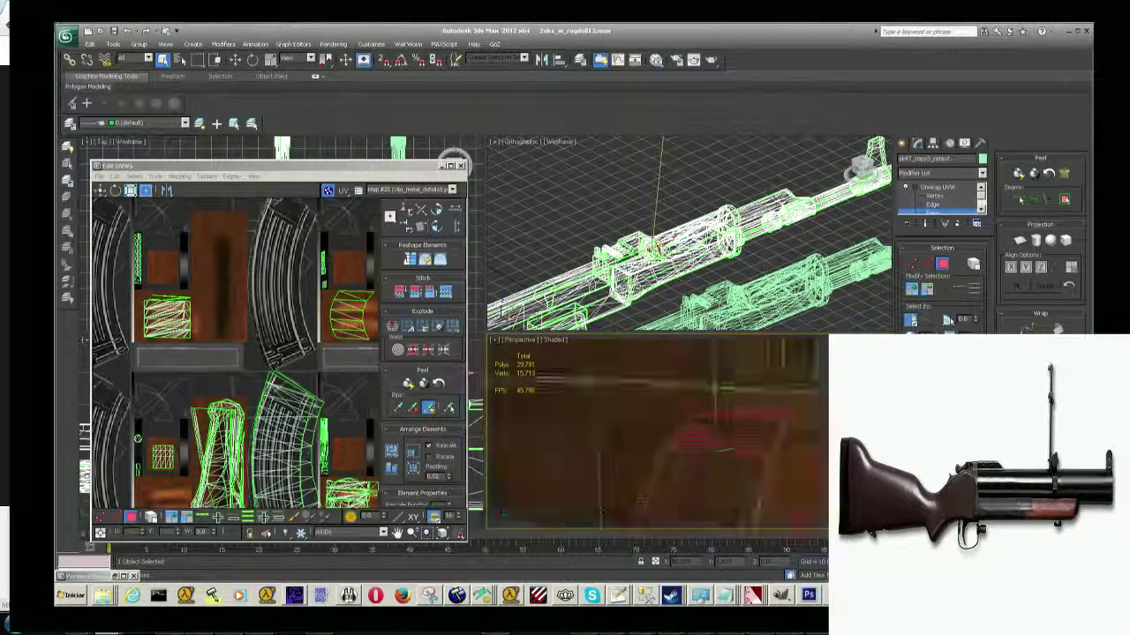
scroll(697, 450, "up", 2)
scroll(701, 444, "up", 2)
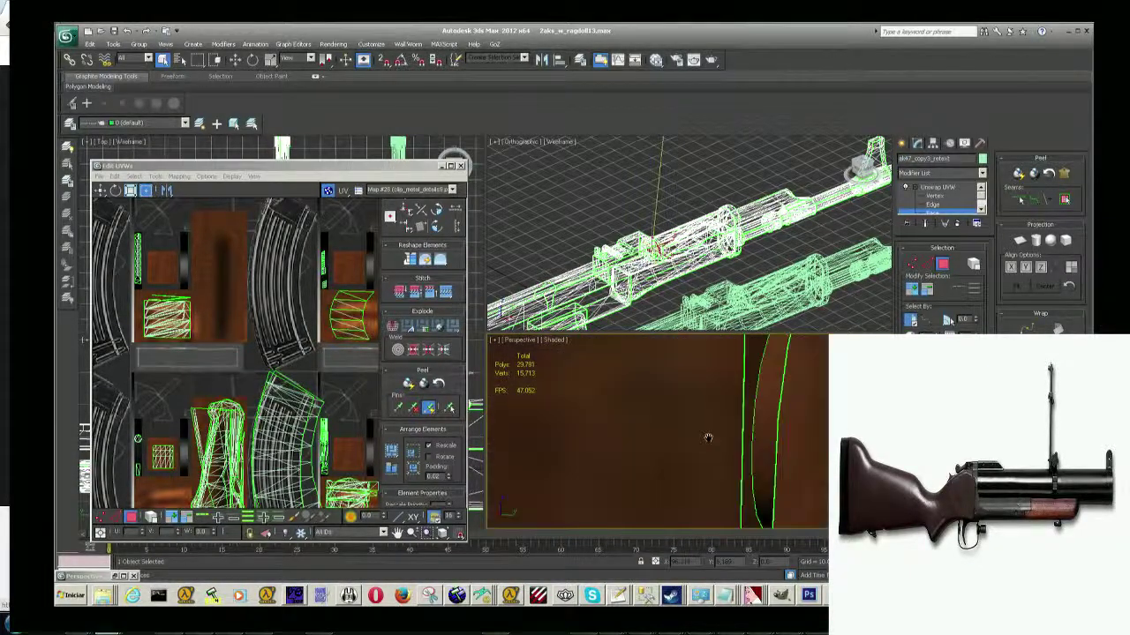
scroll(708, 438, "up", 2)
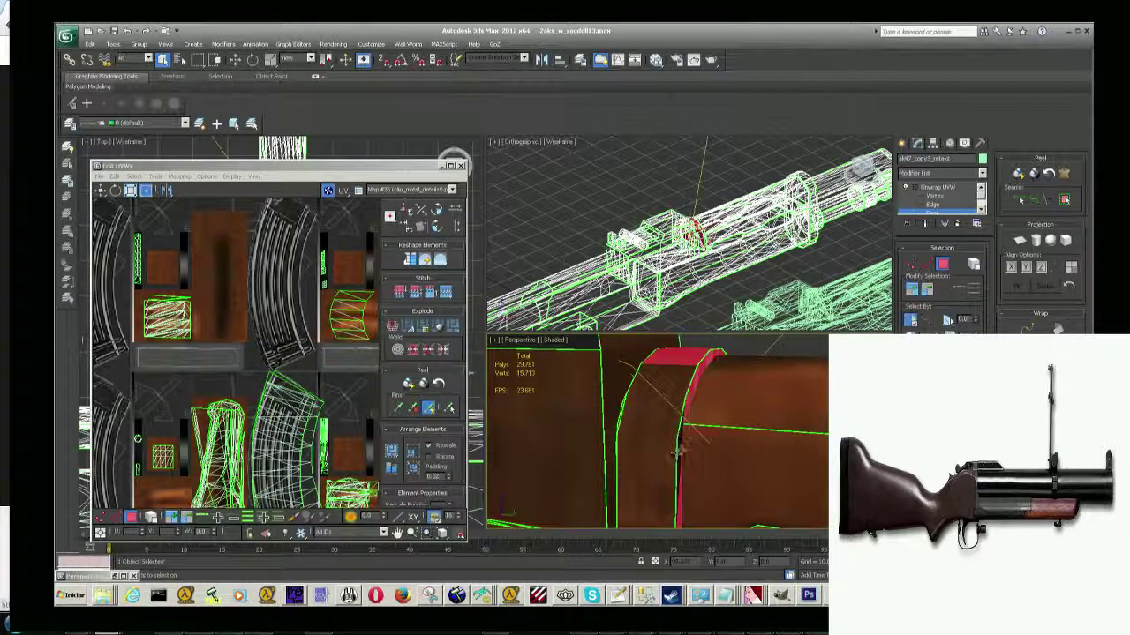
Add the face below the end strip and apply Flatten Mapping to the ring faces.
left_click(662, 419, "ctrl")
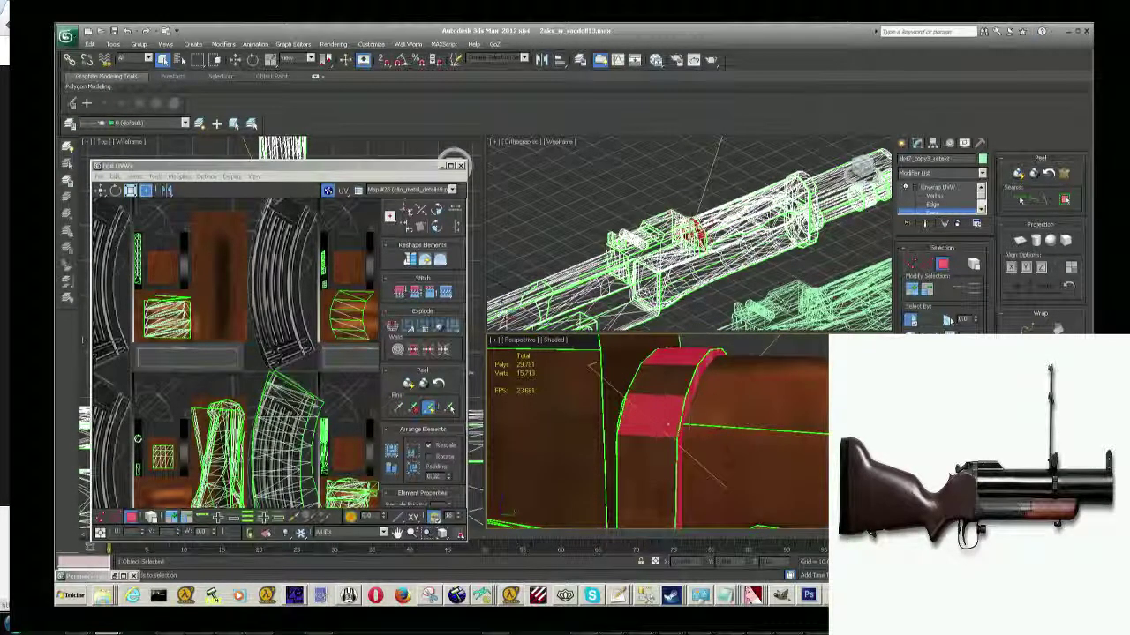
mouse_move(668, 423)
middle_mouse_down("alt")
mouse_move(647, 455)
mouse_move(781, 389)
mouse_move(558, 418)
mouse_move(618, 415)
middle_mouse_up("alt")
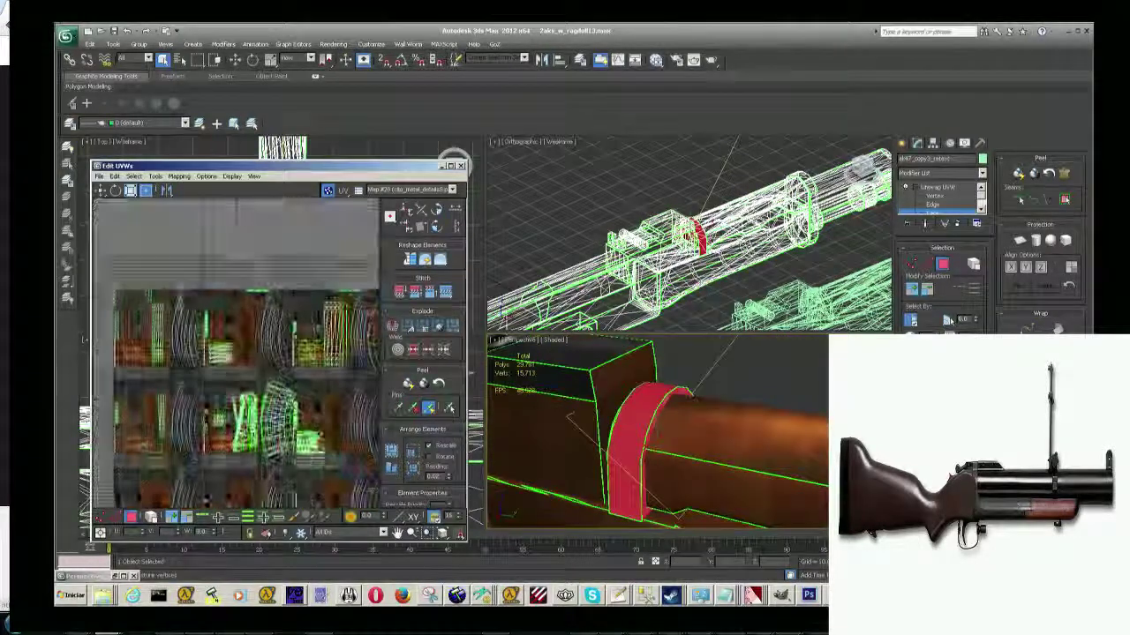
scroll(264, 415, "up", 5)
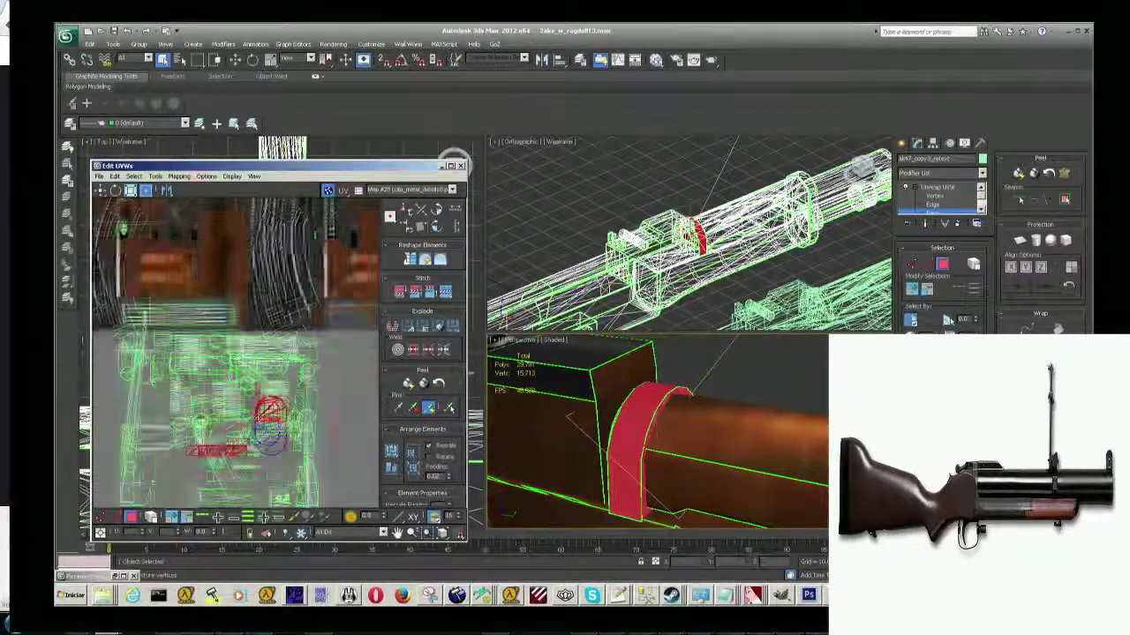
scroll(307, 390, "up", 2)
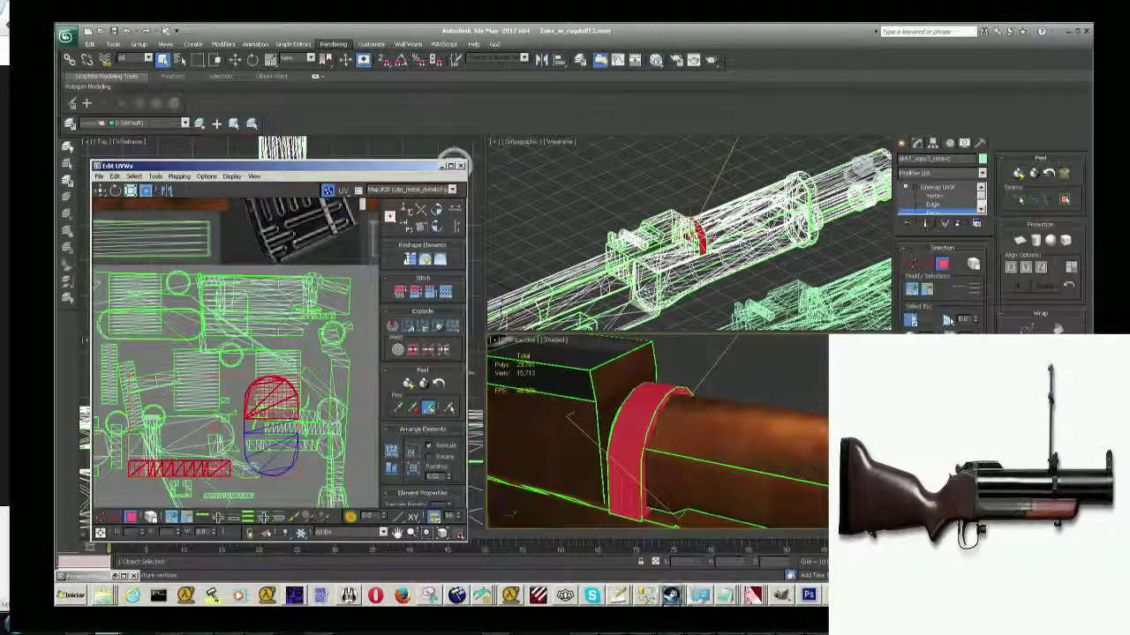
scroll(159, 397, "down", 1)
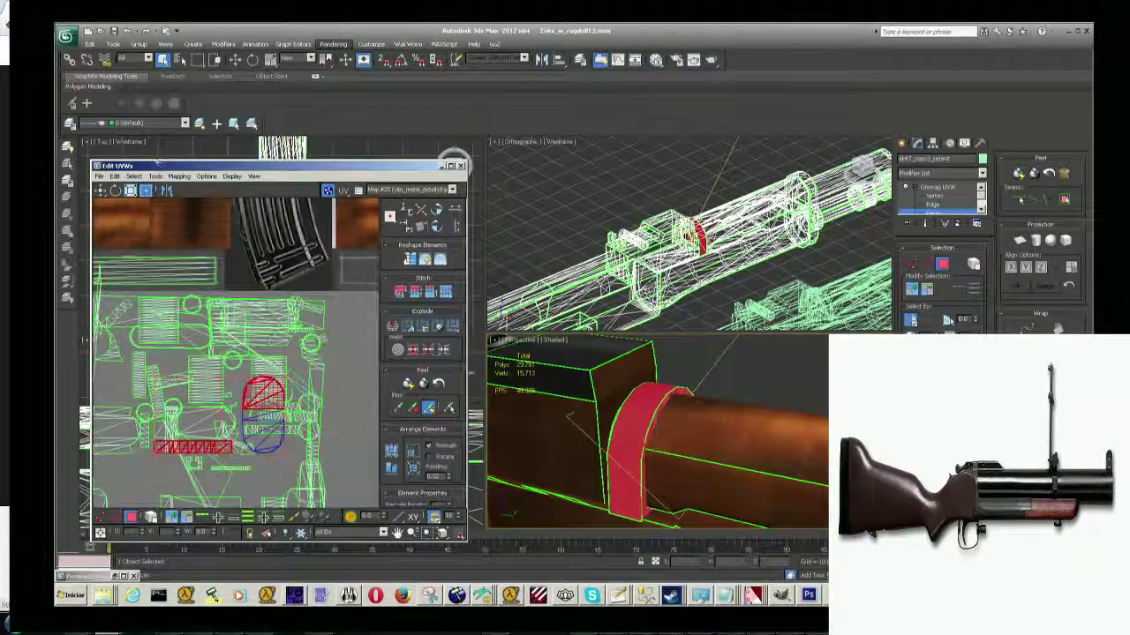
left_click(179, 176)
left_click(202, 189)
left_click(203, 94)
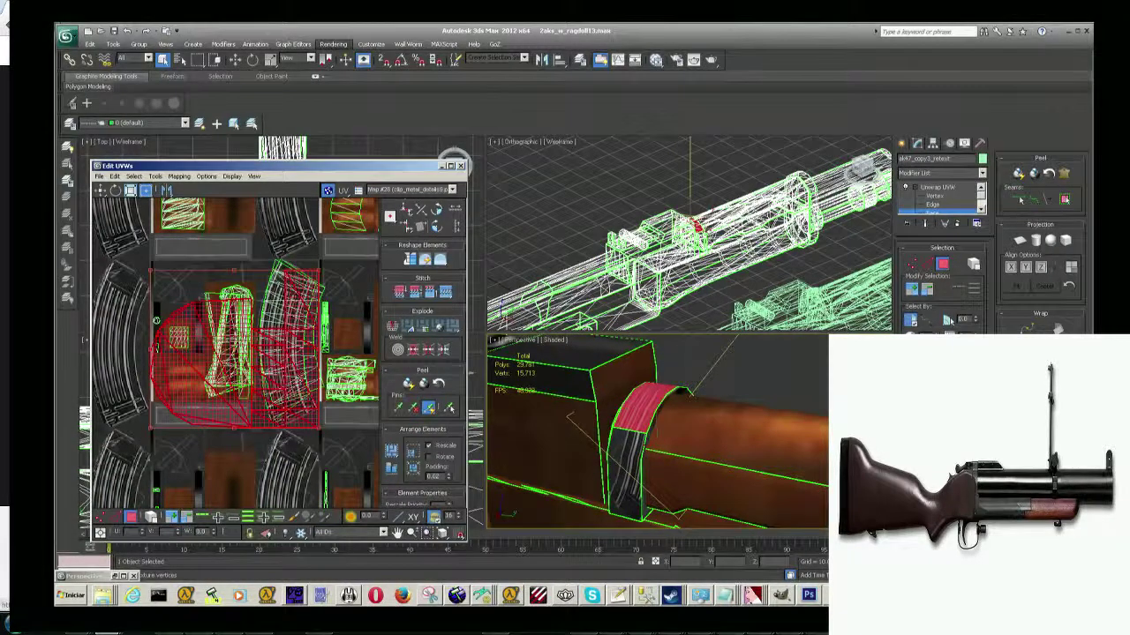
Undo the left part of the UV selection and compress the remaining UVs toward the right.
scroll(106, 360, "down", 3)
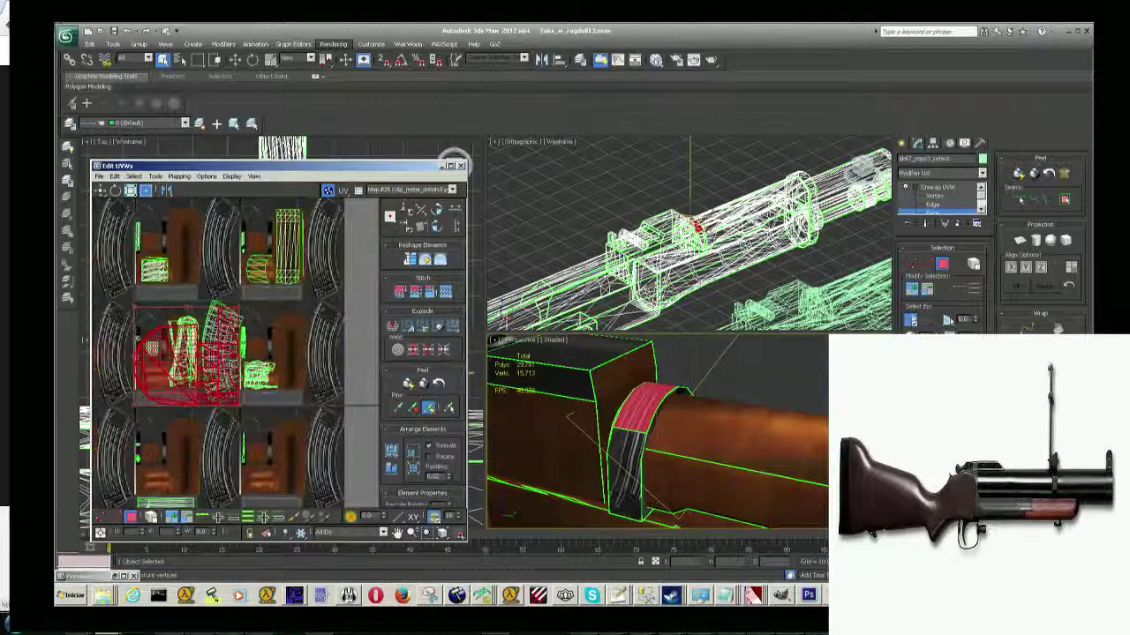
scroll(339, 421, "up", 2)
scroll(339, 422, "up", 3)
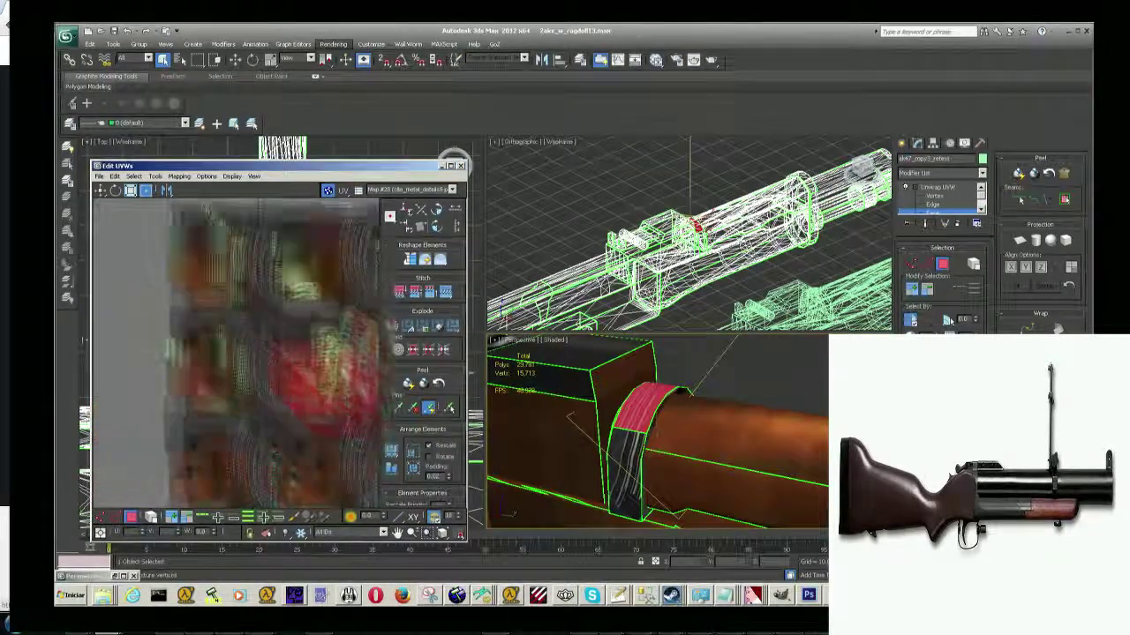
scroll(303, 499, "down", 2)
scroll(304, 499, "down", 2)
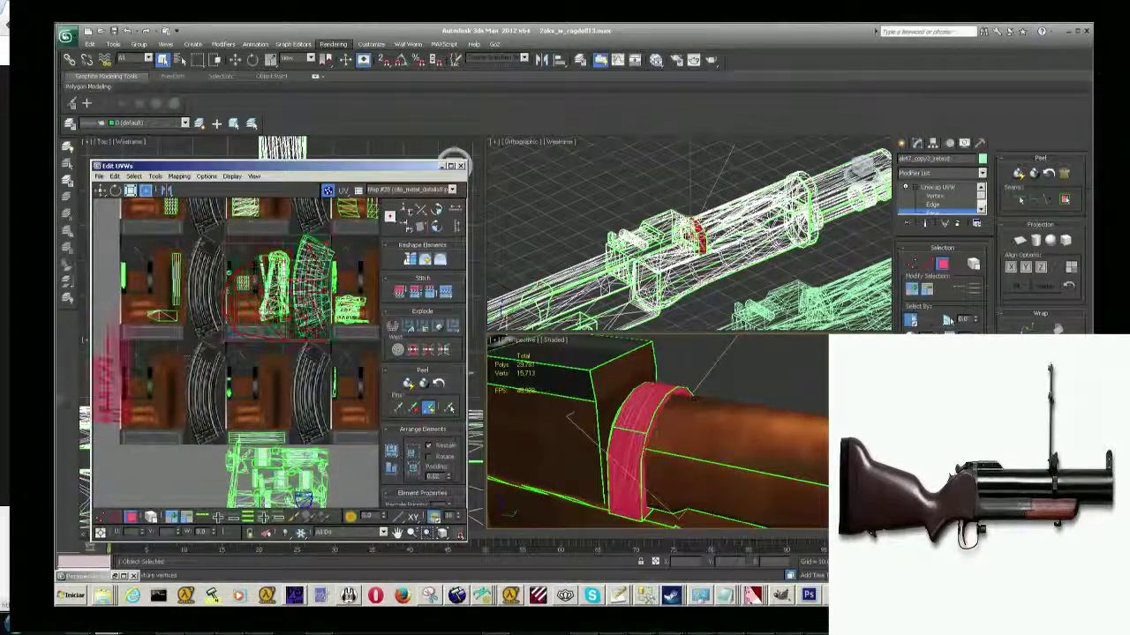
scroll(221, 432, "up", 2)
scroll(220, 433, "up", 2)
scroll(220, 433, "up", 2)
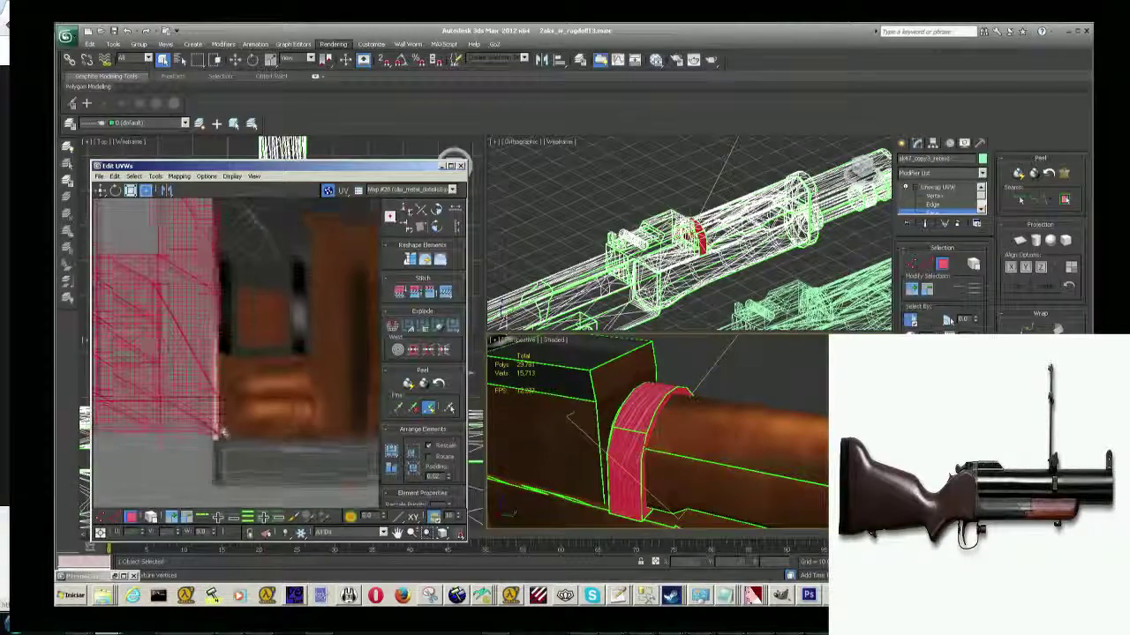
scroll(222, 432, "down", 2)
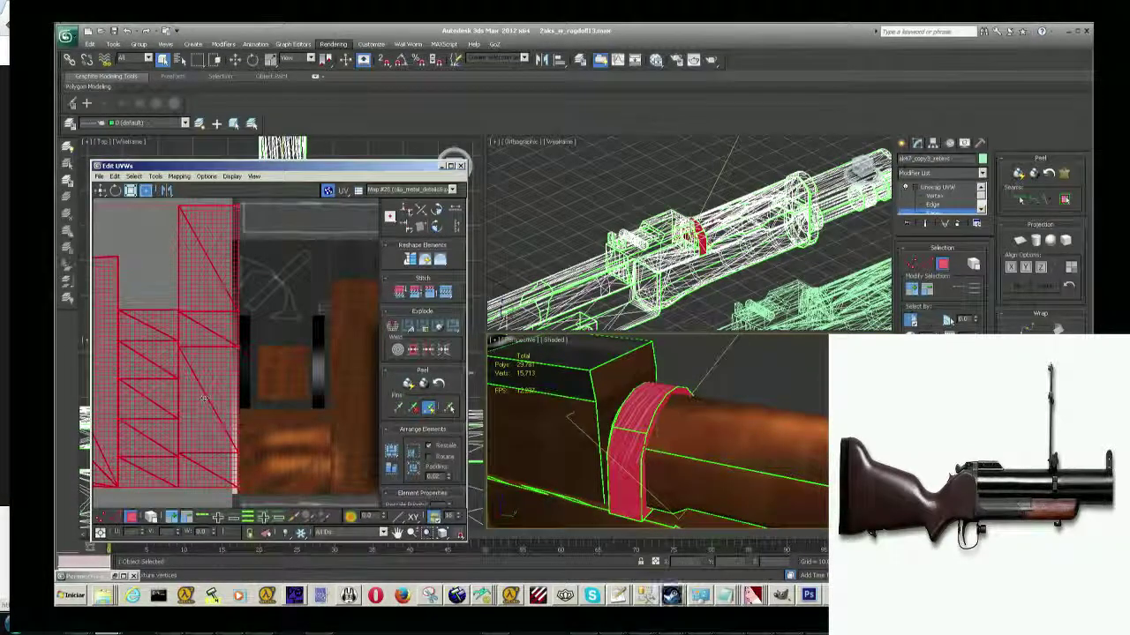
scroll(203, 400, "down", 2)
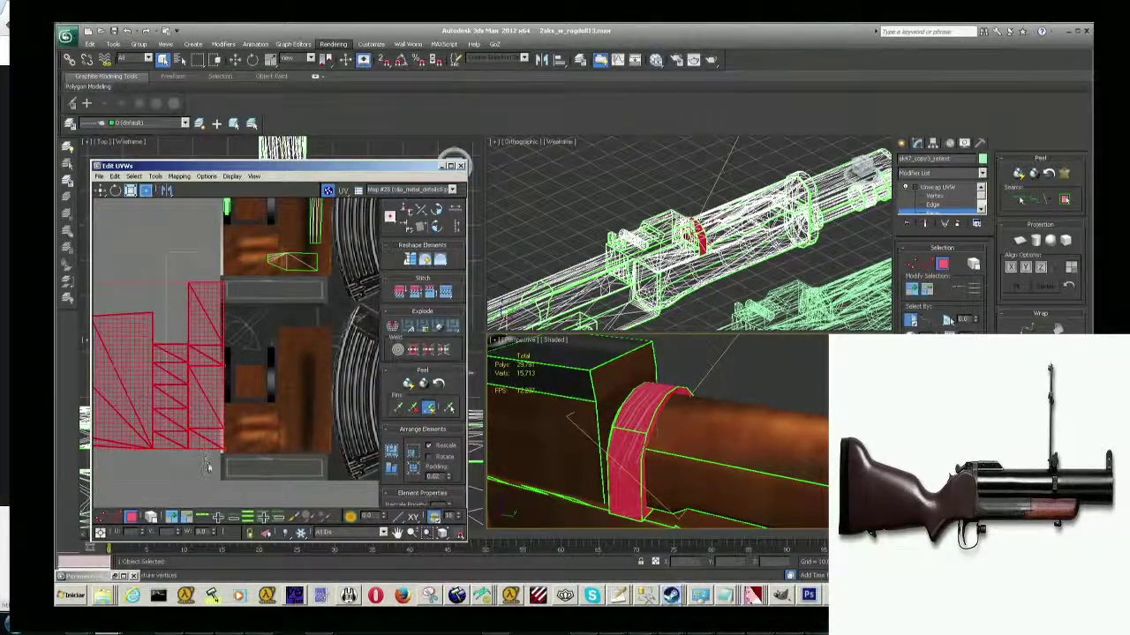
key("ctrl+z")
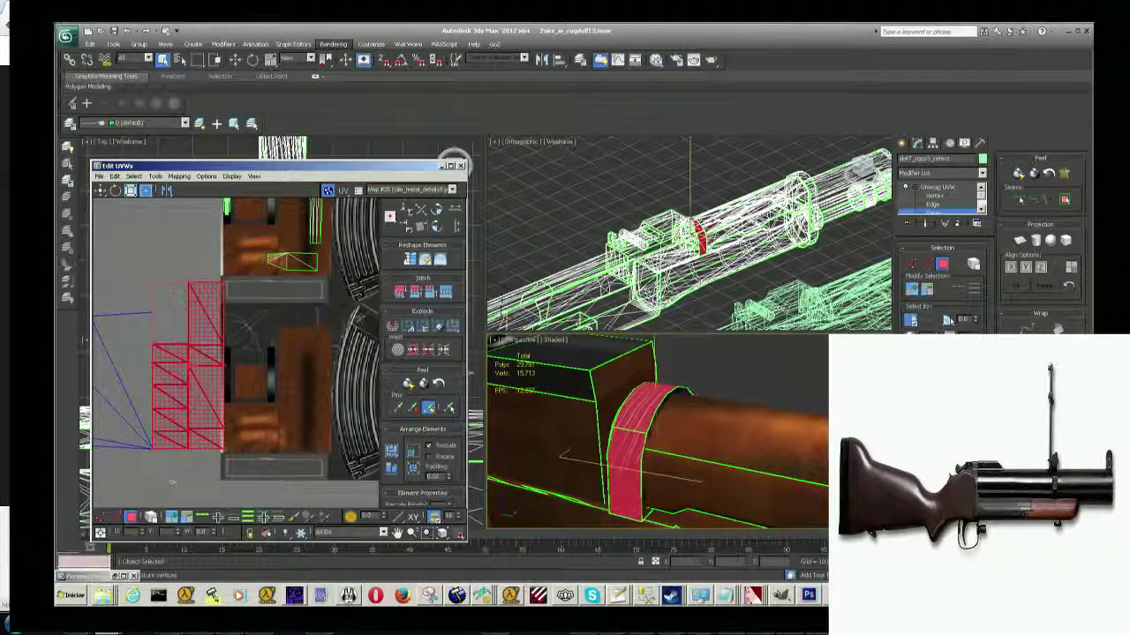
left_click_drag(156, 448, 206, 356)
Move the ring's UVs onto the texture and squeeze them into a narrow vertical strip.
scroll(210, 352, "up", 2)
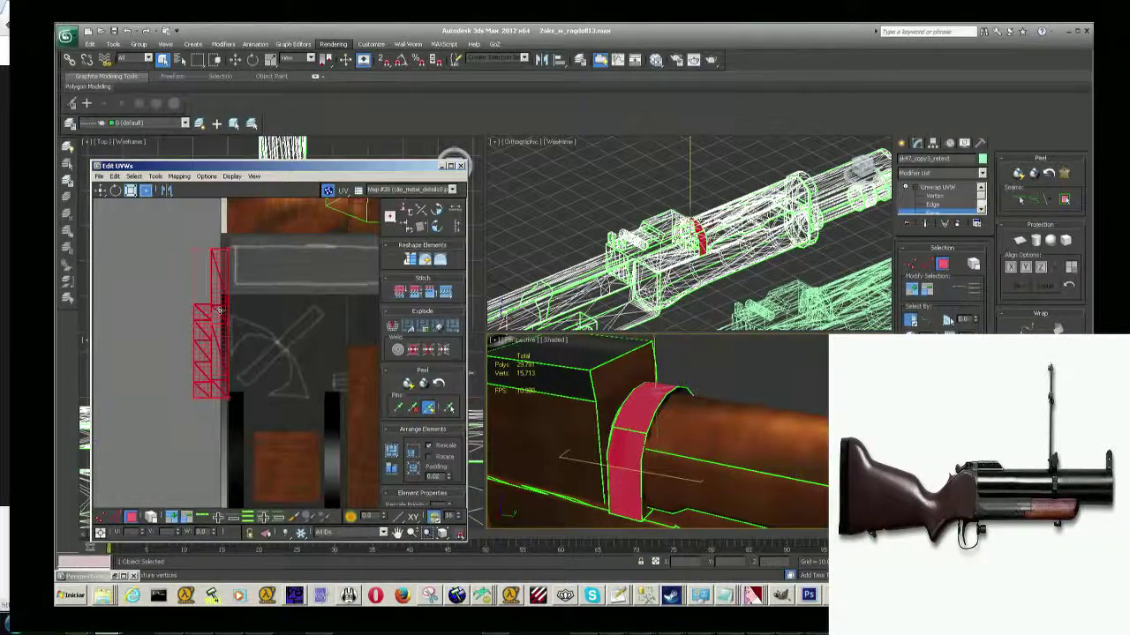
scroll(210, 352, "up", 2)
scroll(210, 352, "up", 1)
scroll(210, 352, "up", 2)
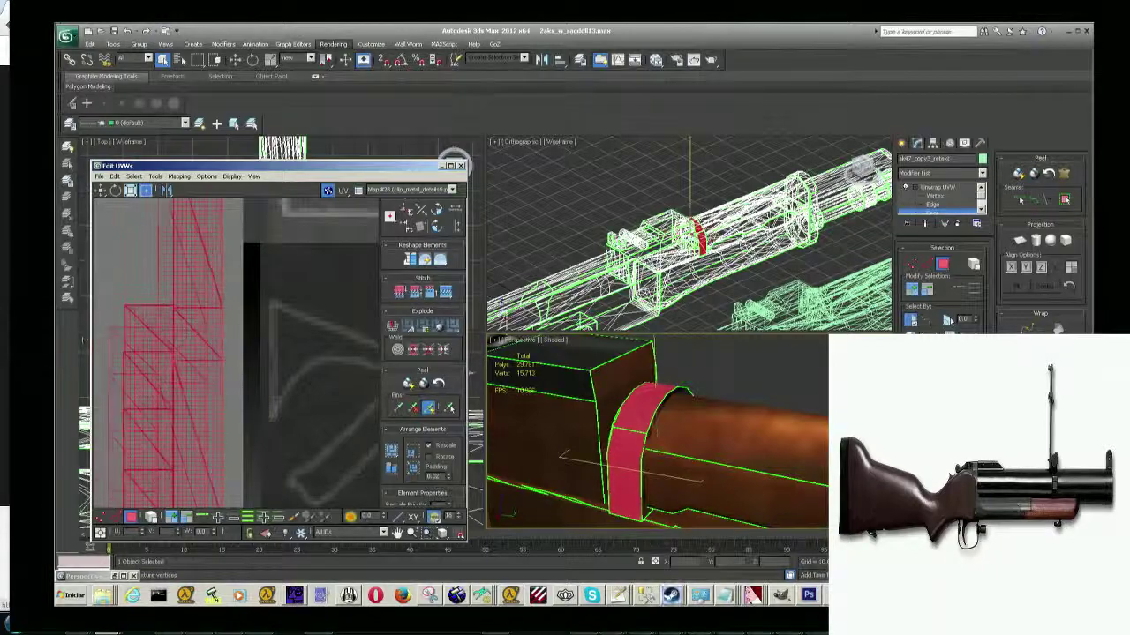
scroll(233, 386, "down", 2)
scroll(233, 387, "down", 2)
scroll(234, 387, "down", 2)
scroll(234, 387, "up", 2)
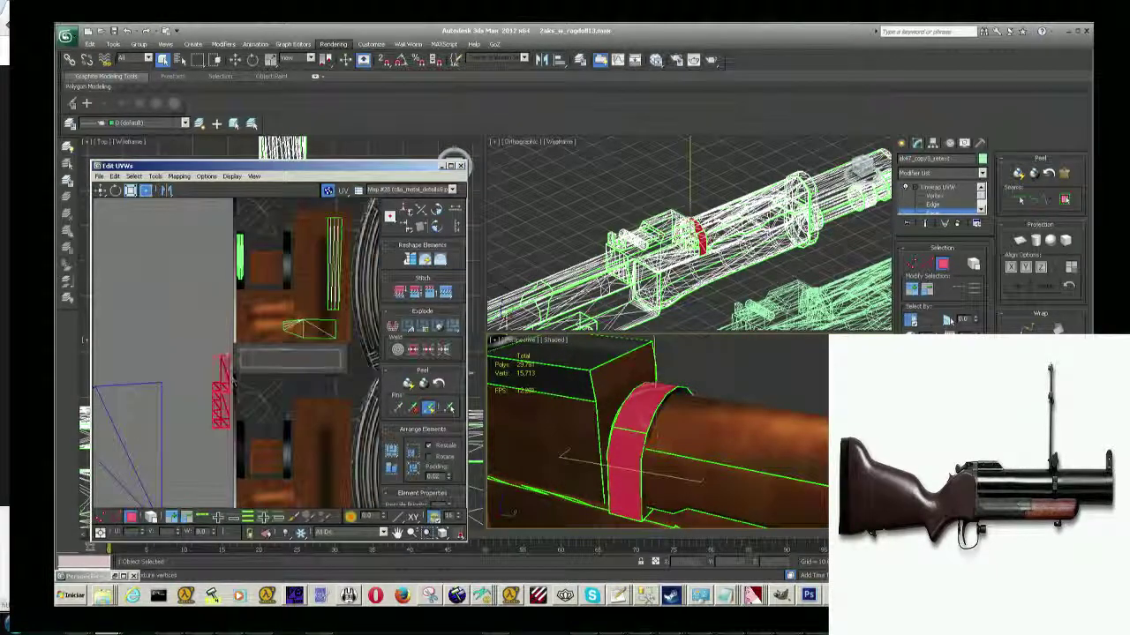
scroll(234, 386, "up", 1)
scroll(233, 387, "up", 1)
scroll(234, 387, "up", 2)
scroll(234, 387, "up", 1)
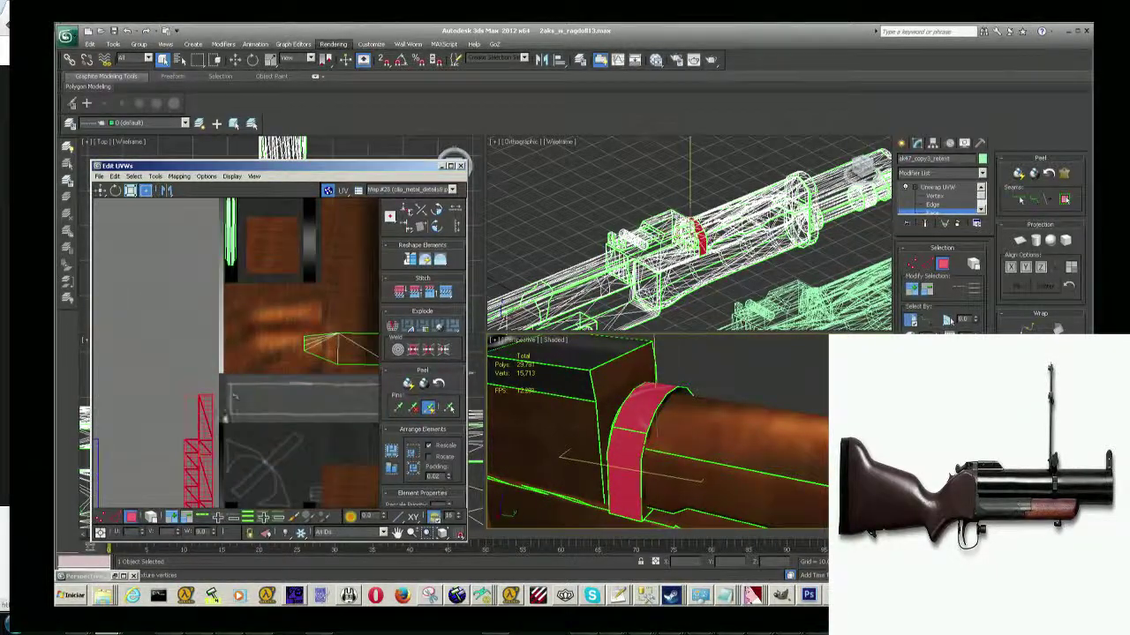
scroll(234, 386, "up", 2)
scroll(234, 386, "up", 1)
left_click_drag(216, 351, 317, 431)
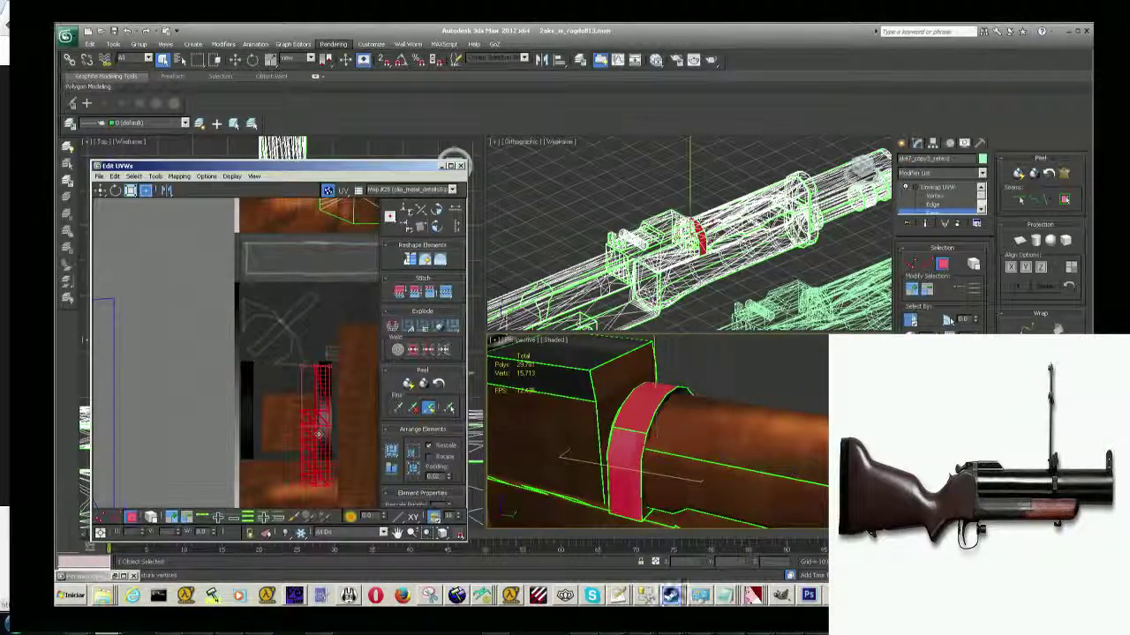
left_click_drag(320, 433, 319, 456)
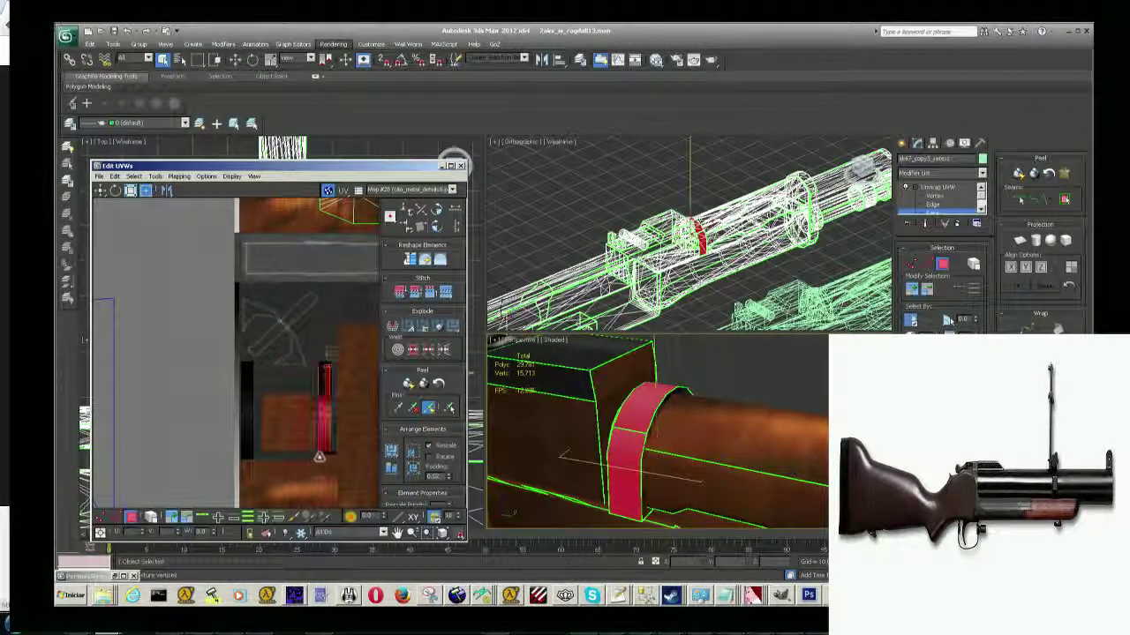
Box-select the ring's remaining UV faces and move them down onto the dark metal strip.
left_click(581, 474)
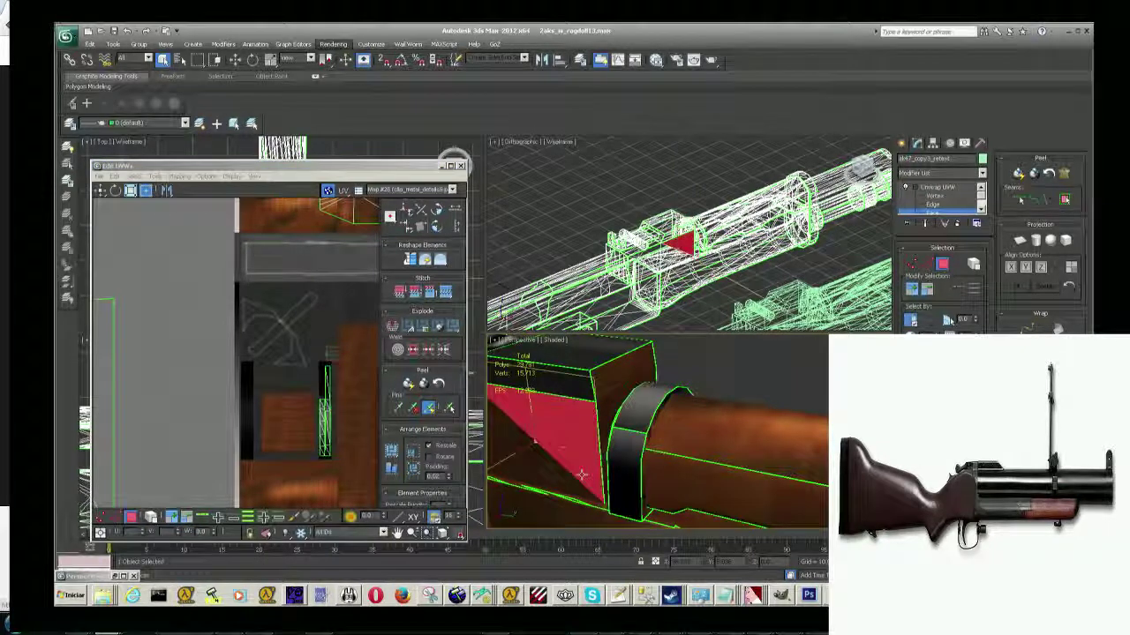
left_click(620, 440)
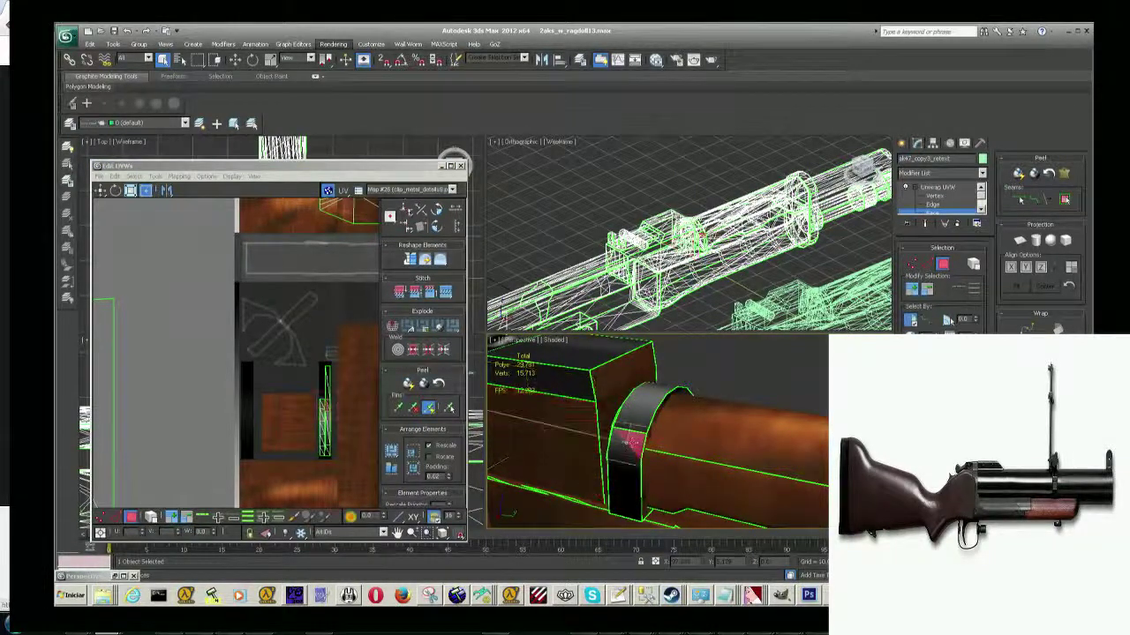
left_click(621, 442)
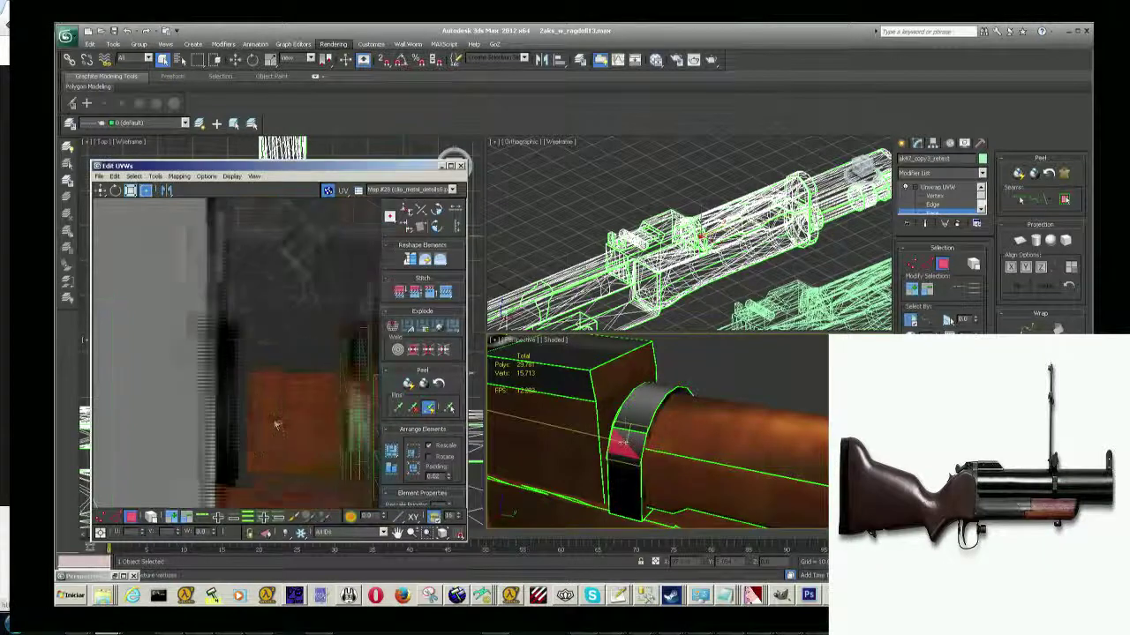
scroll(232, 375, "up", 5)
middle_click_drag(232, 376, 204, 380)
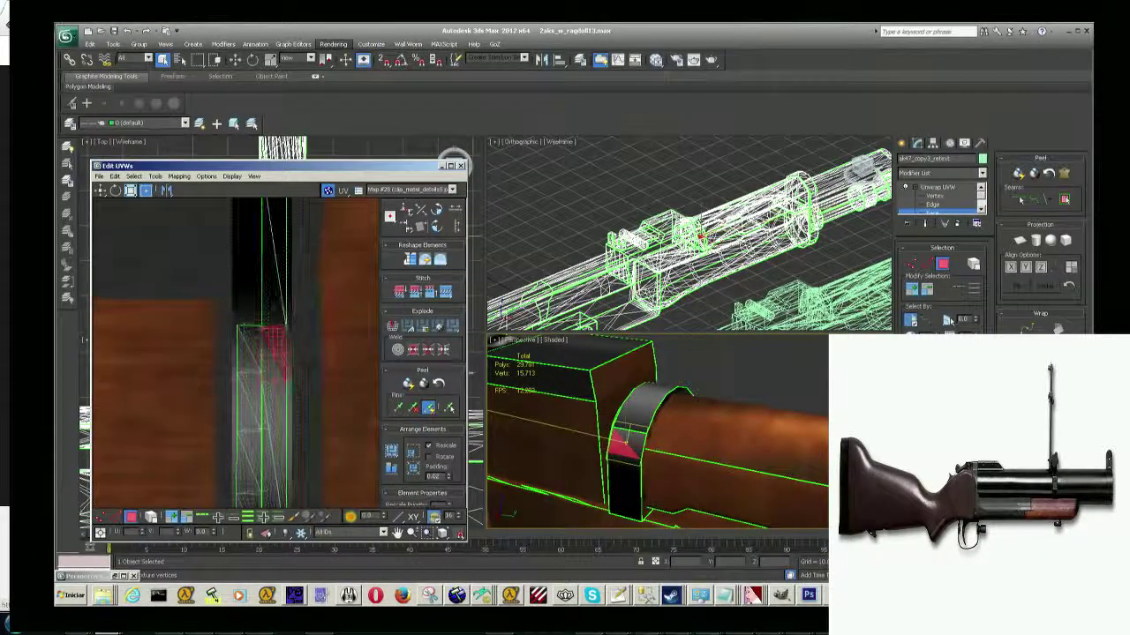
left_click(252, 344)
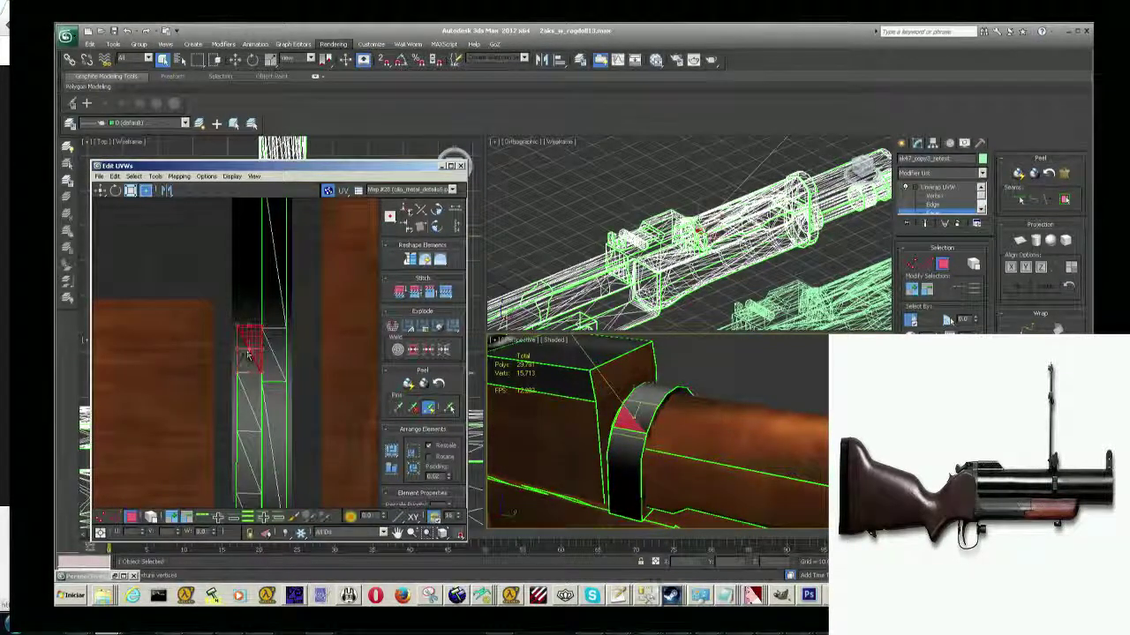
left_click(232, 360)
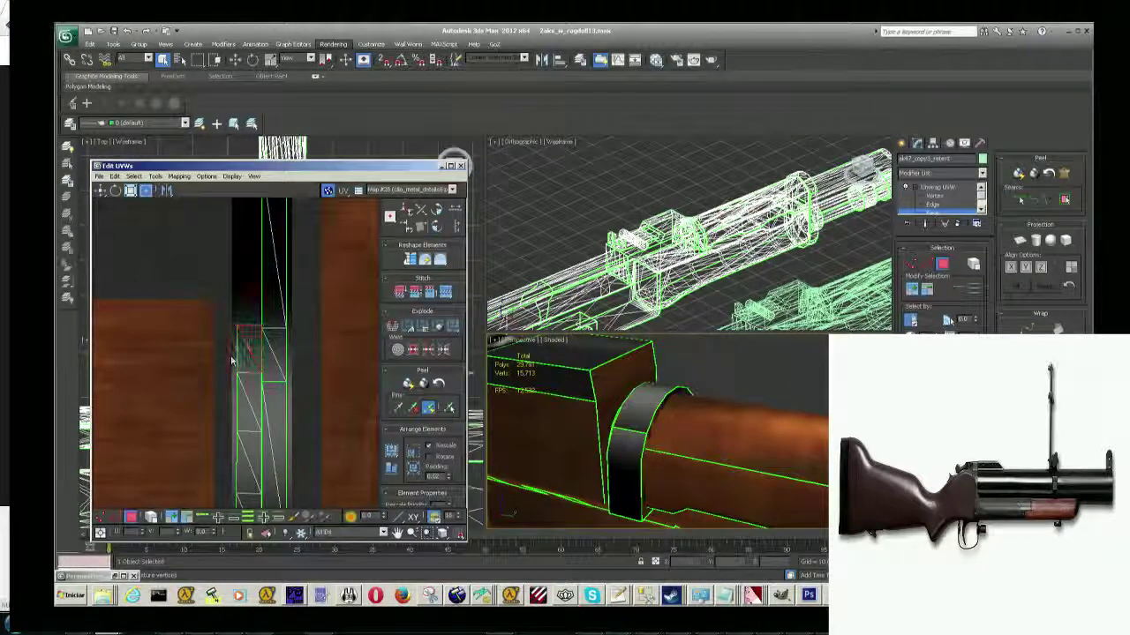
left_click_drag(235, 314, 262, 517)
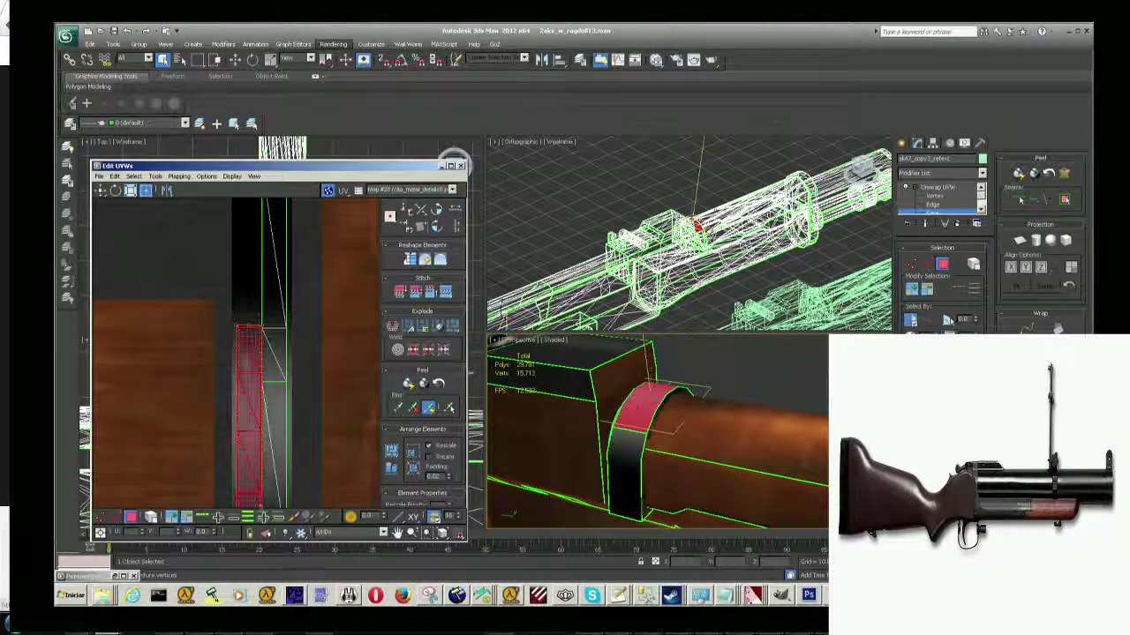
left_click_drag(238, 329, 236, 382)
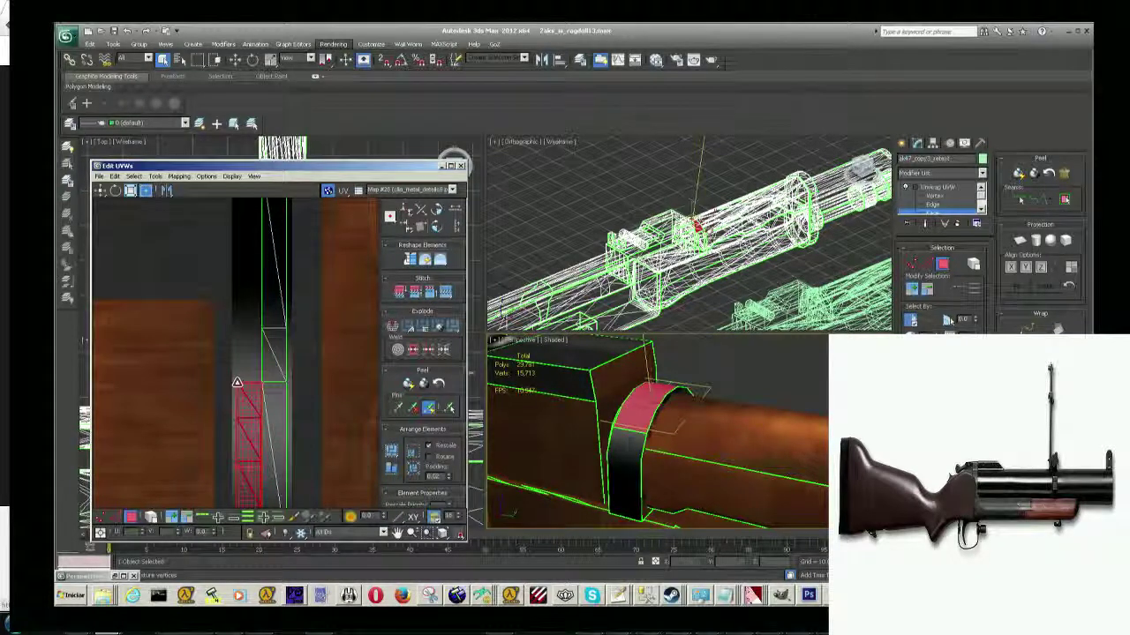
left_click(300, 388)
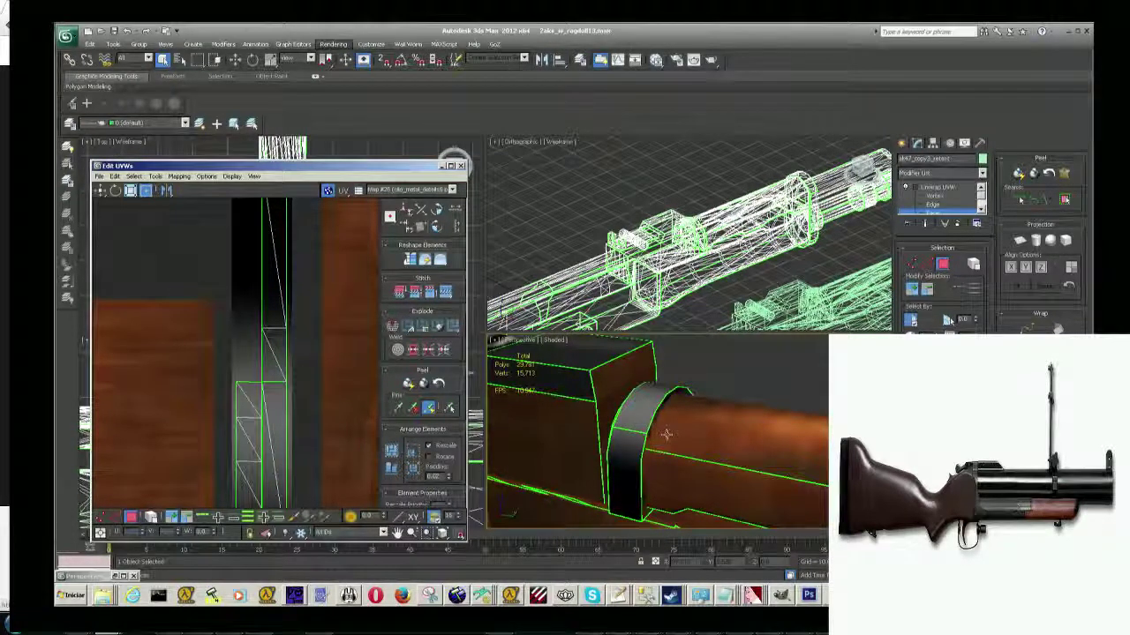
Select the next UV shell and rotate the ring's cluster about -86 degrees.
scroll(227, 406, "down", 3)
middle_click_drag(227, 406, 228, 406)
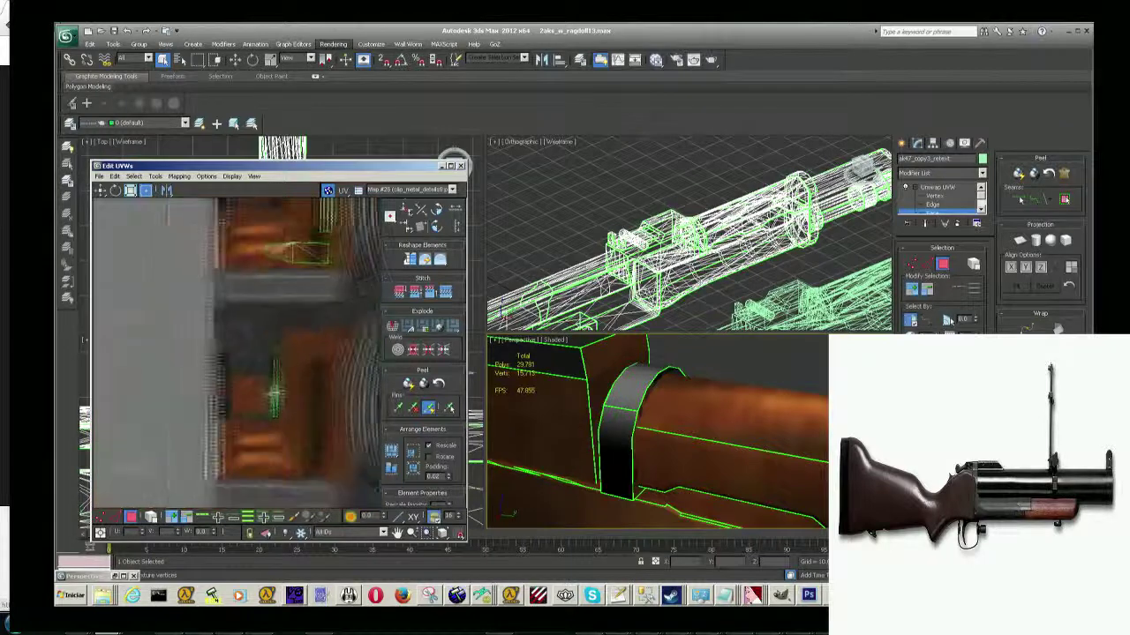
scroll(228, 406, "up", 3)
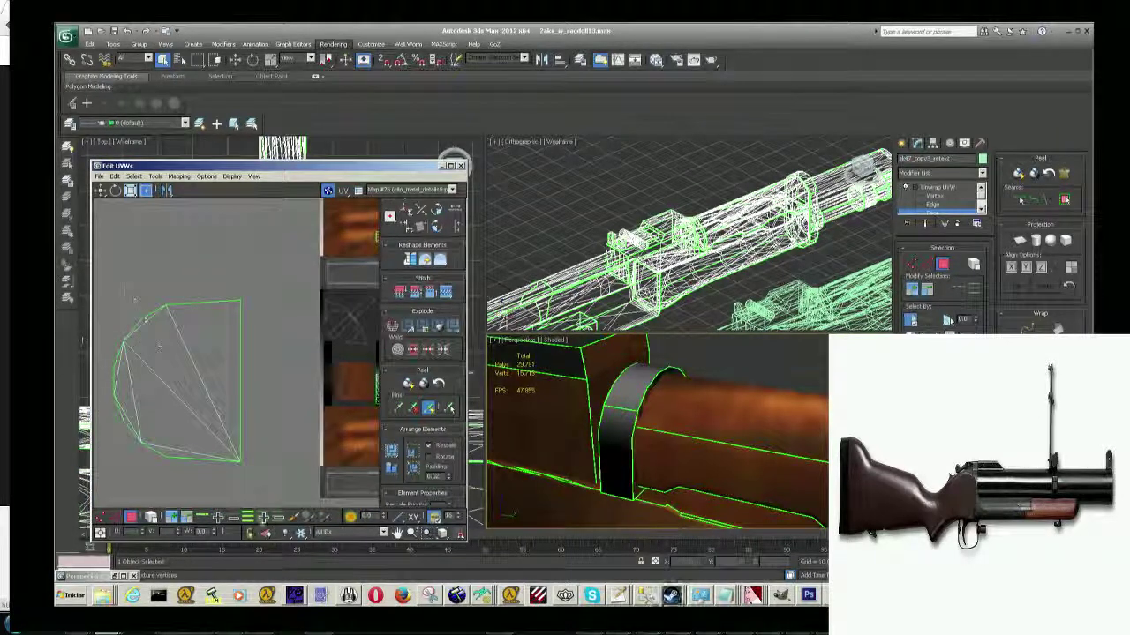
left_click_drag(244, 473, 119, 263)
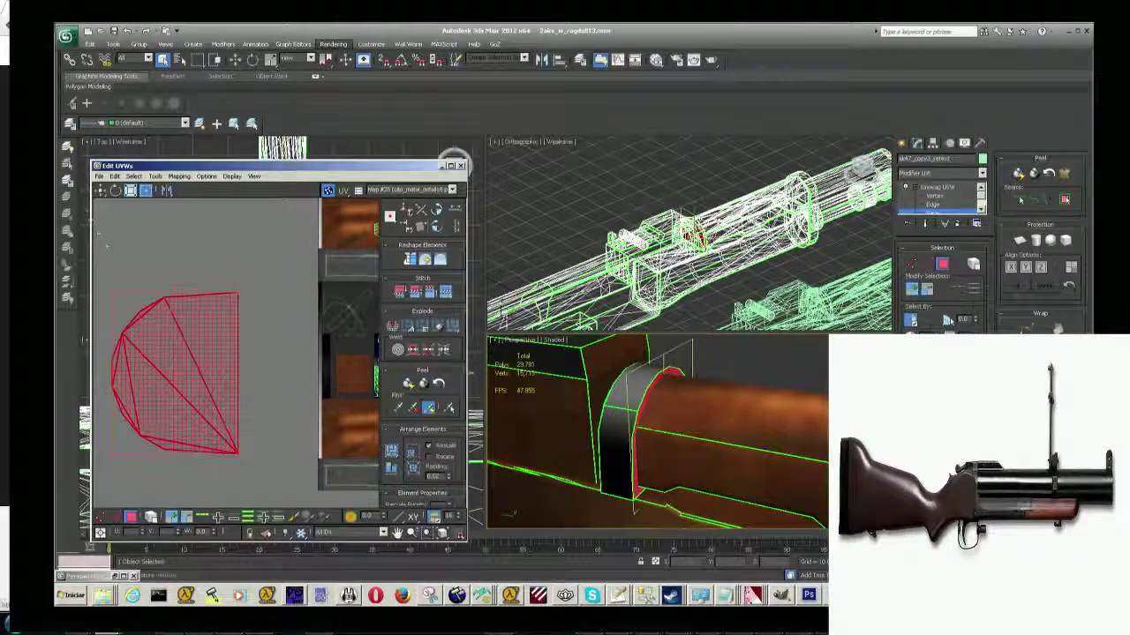
left_click(115, 189)
left_click_drag(181, 380, 186, 377)
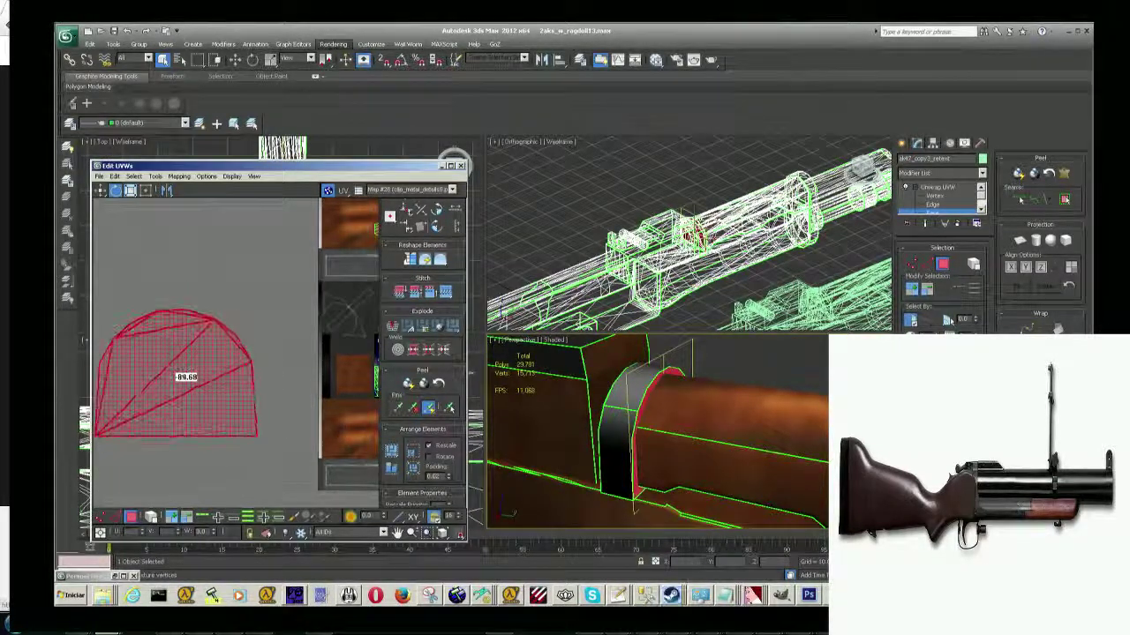
Move the UV cluster over the texture with Freeform and shrink it toward its bottom-left corner.
middle_click_drag(260, 383, 195, 376)
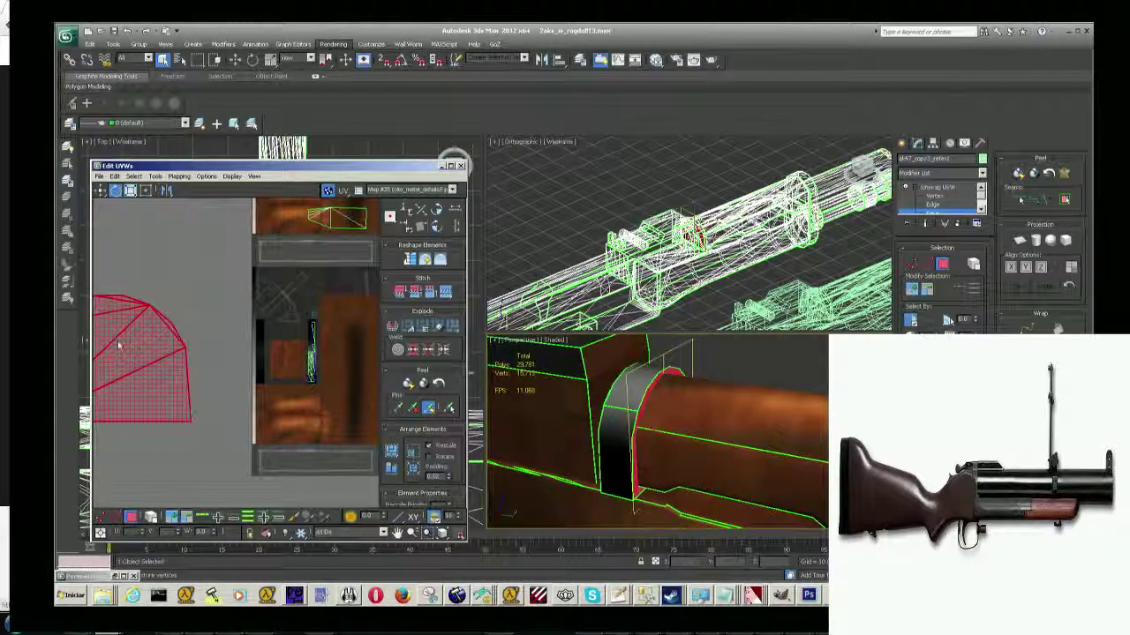
left_click(146, 190)
left_click_drag(141, 362, 318, 366)
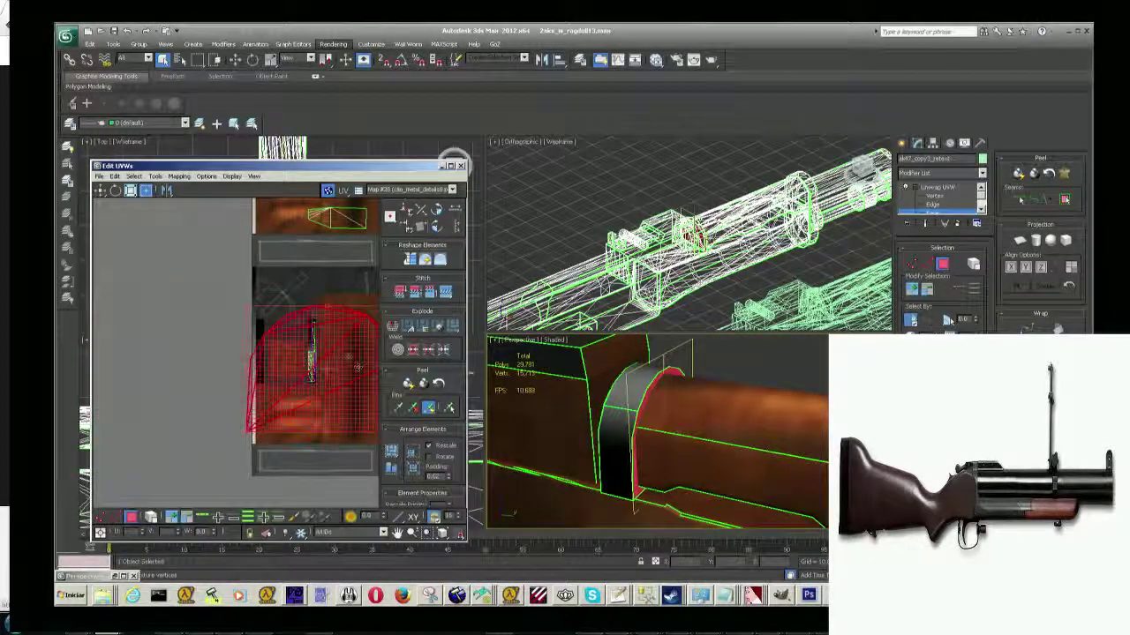
scroll(338, 356, "up", 3)
scroll(353, 300, "down", 3)
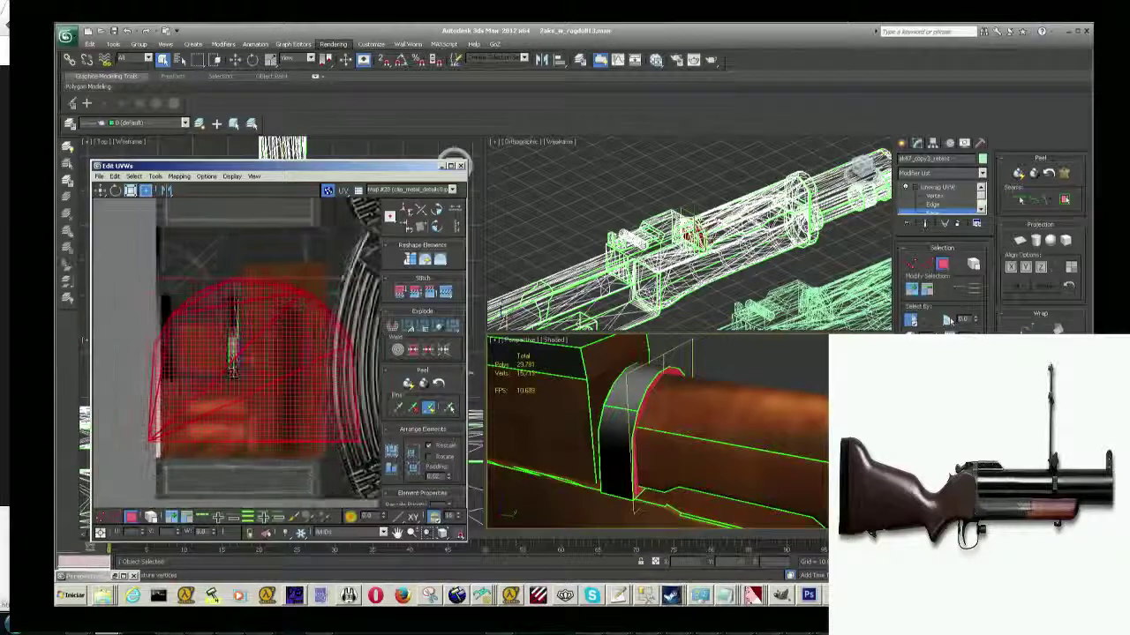
left_click_drag(358, 279, 179, 366)
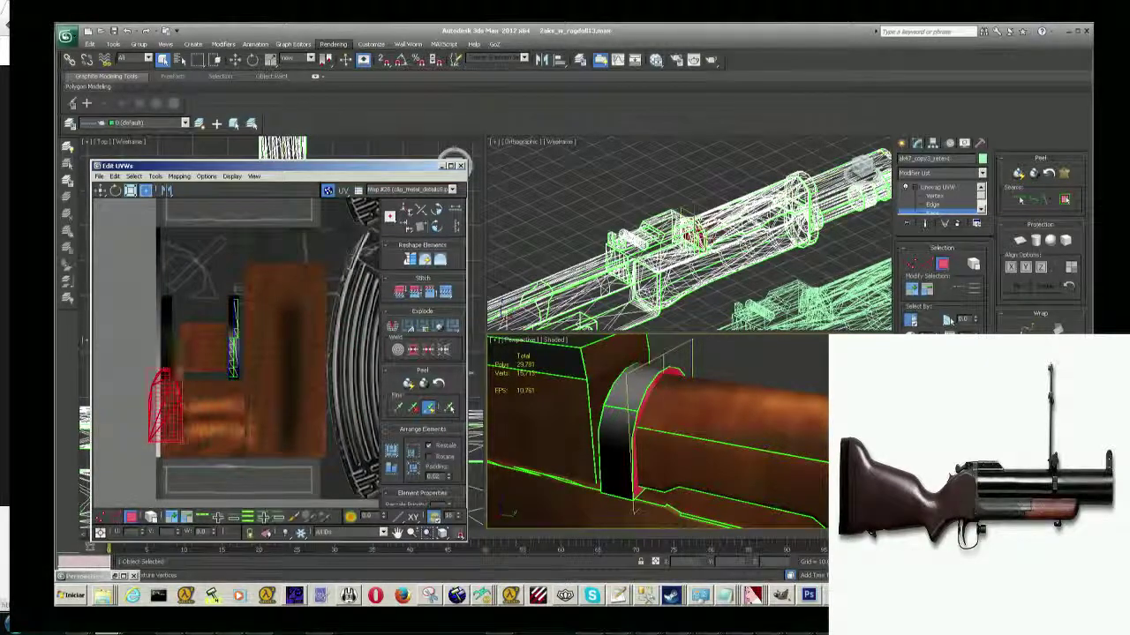
scroll(177, 379, "up", 2)
scroll(212, 353, "up", 2)
scroll(229, 370, "up", 2)
scroll(238, 371, "up", 1)
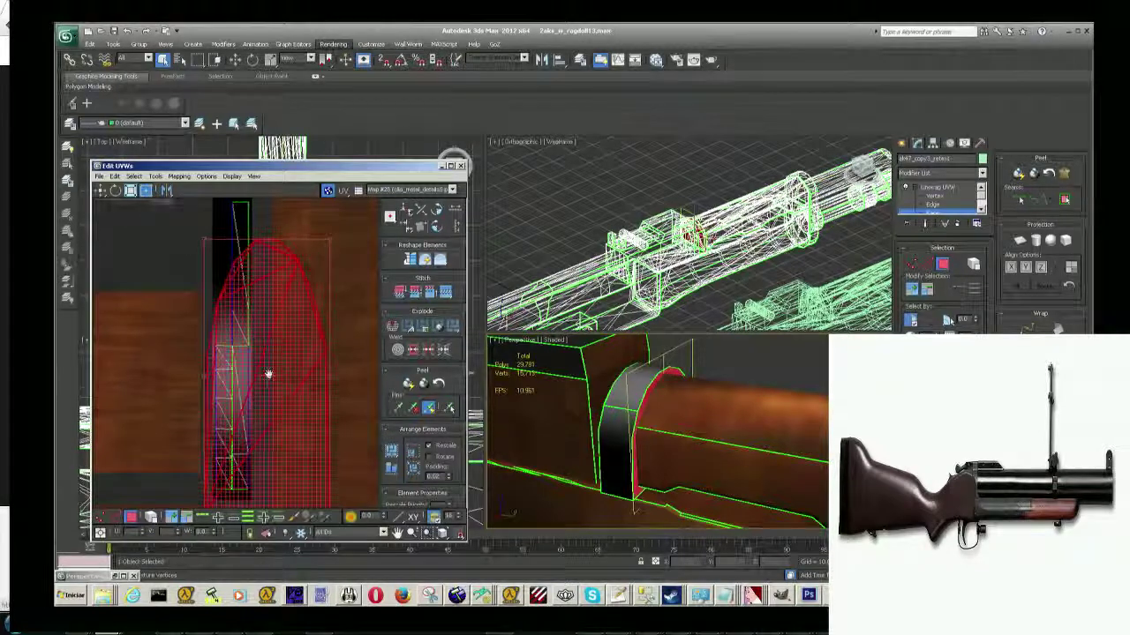
middle_click_drag(120, 256, 126, 209)
Turn the cluster sideways and squash it into the narrow dark metal band of the texture.
left_click(116, 190)
left_click_drag(238, 379, 264, 334)
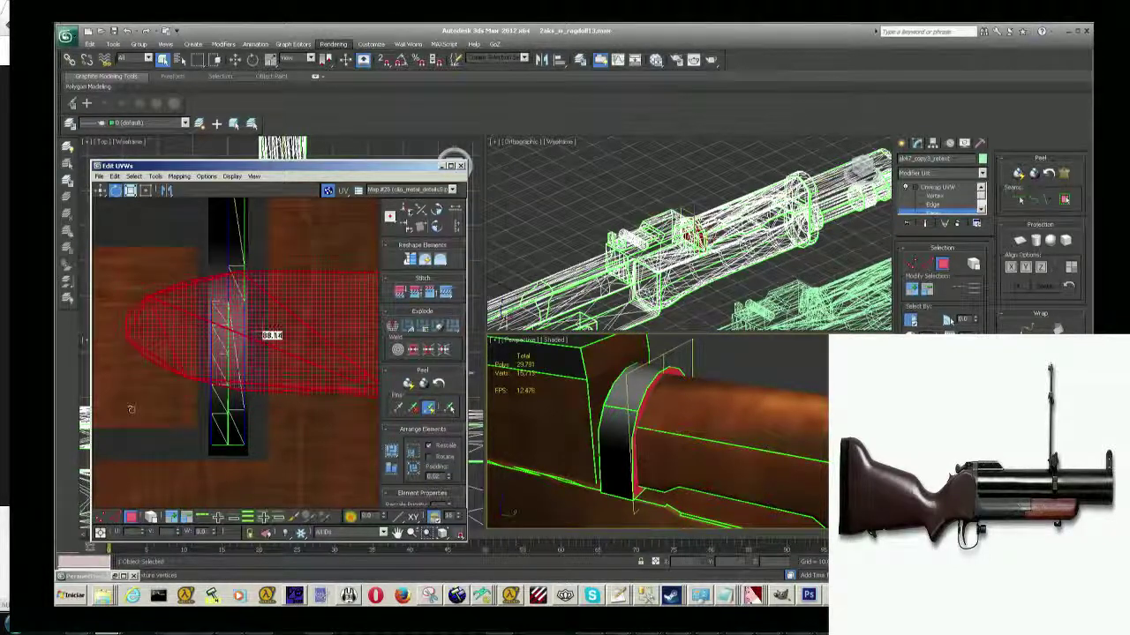
middle_click_drag(263, 339, 203, 365)
left_click(146, 190)
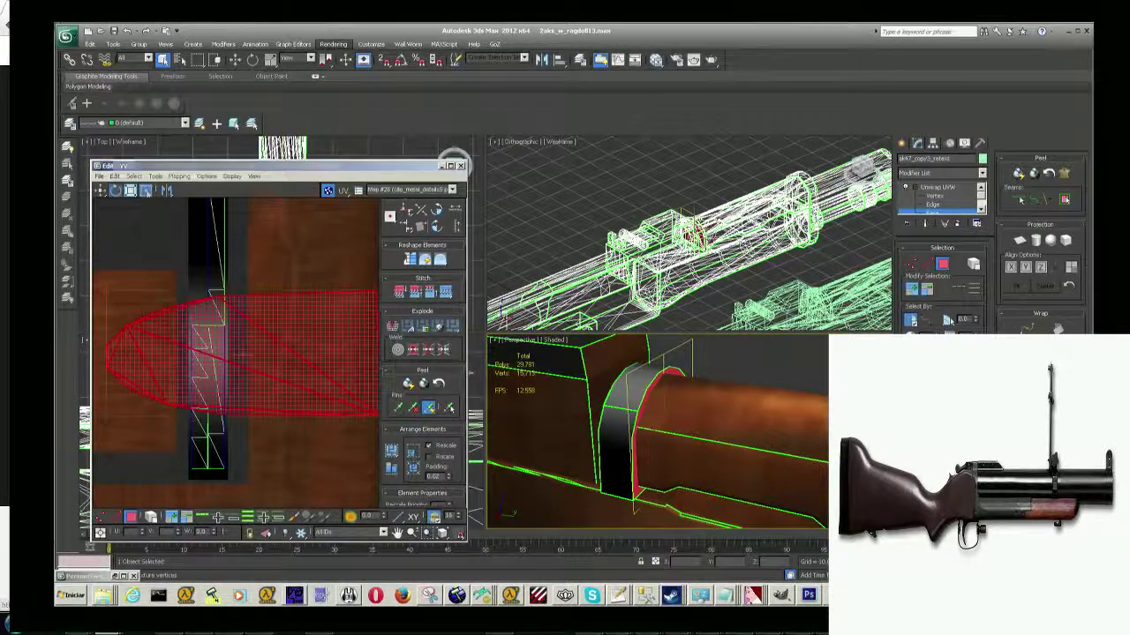
mouse_move(378, 348)
left_mouse_down()
mouse_move(177, 329)
mouse_move(172, 222)
left_mouse_up()
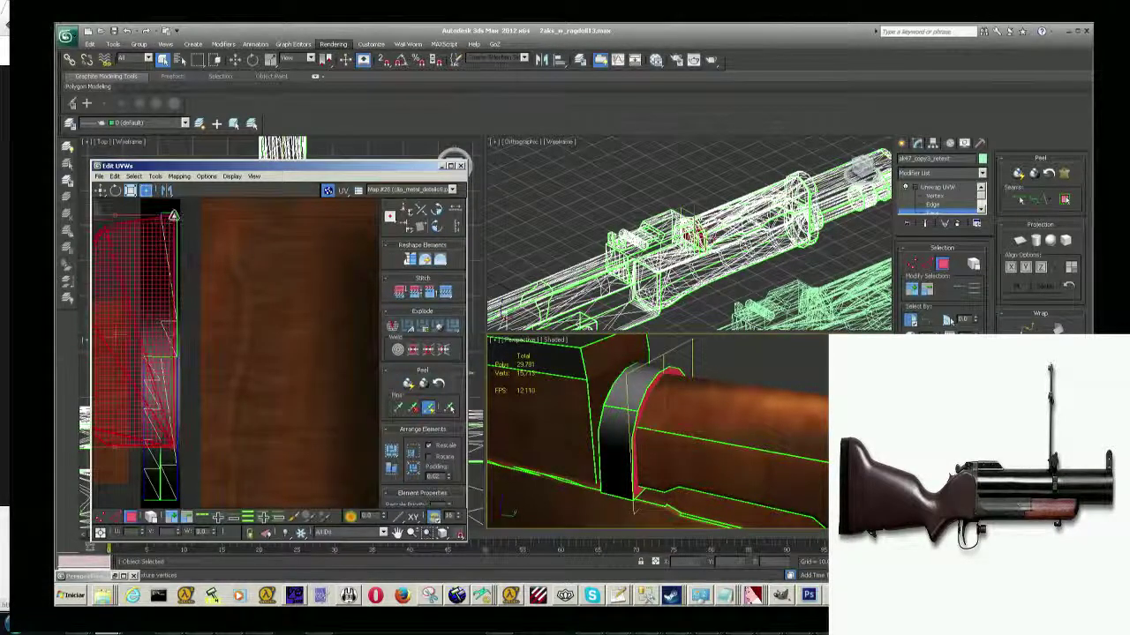
middle_click_drag(184, 450, 259, 430)
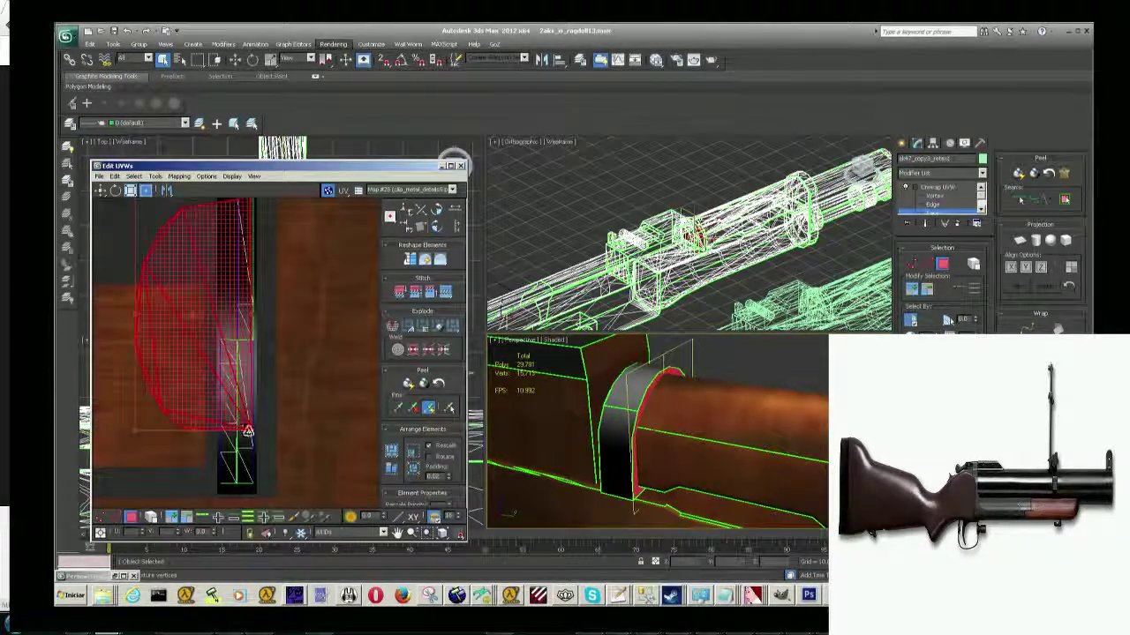
left_click_drag(248, 430, 255, 483)
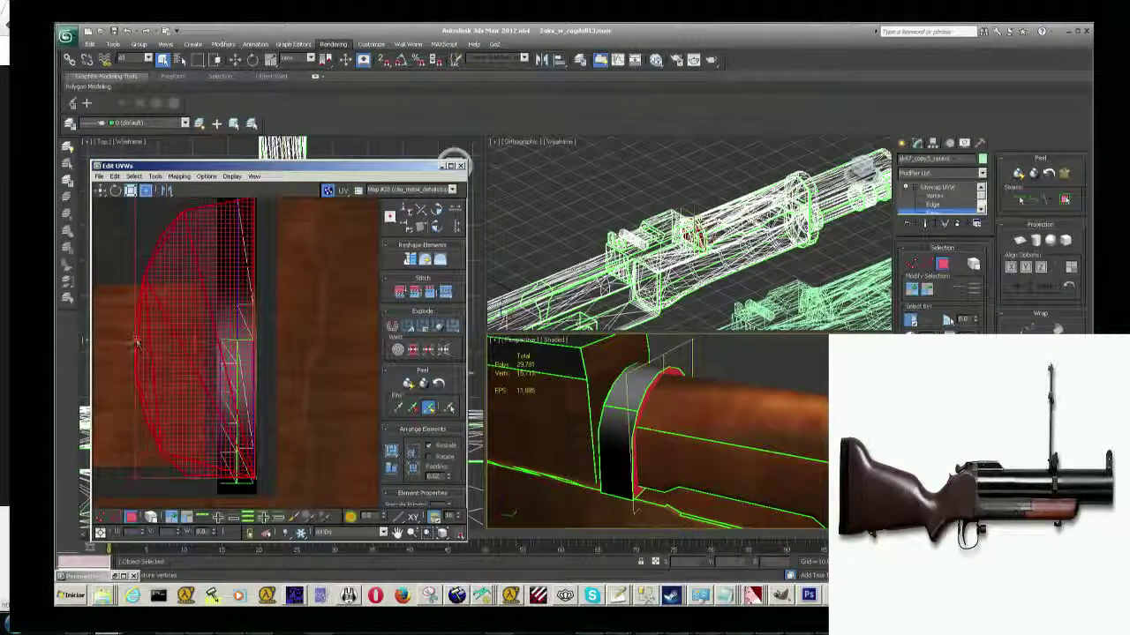
left_click_drag(135, 482, 225, 460)
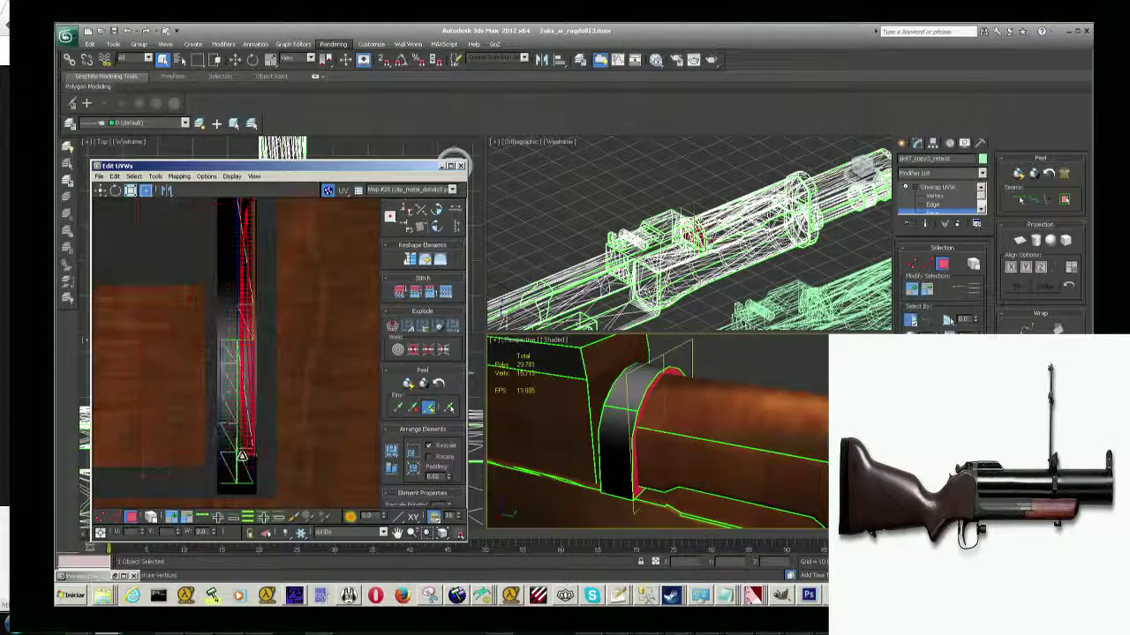
left_click(548, 499)
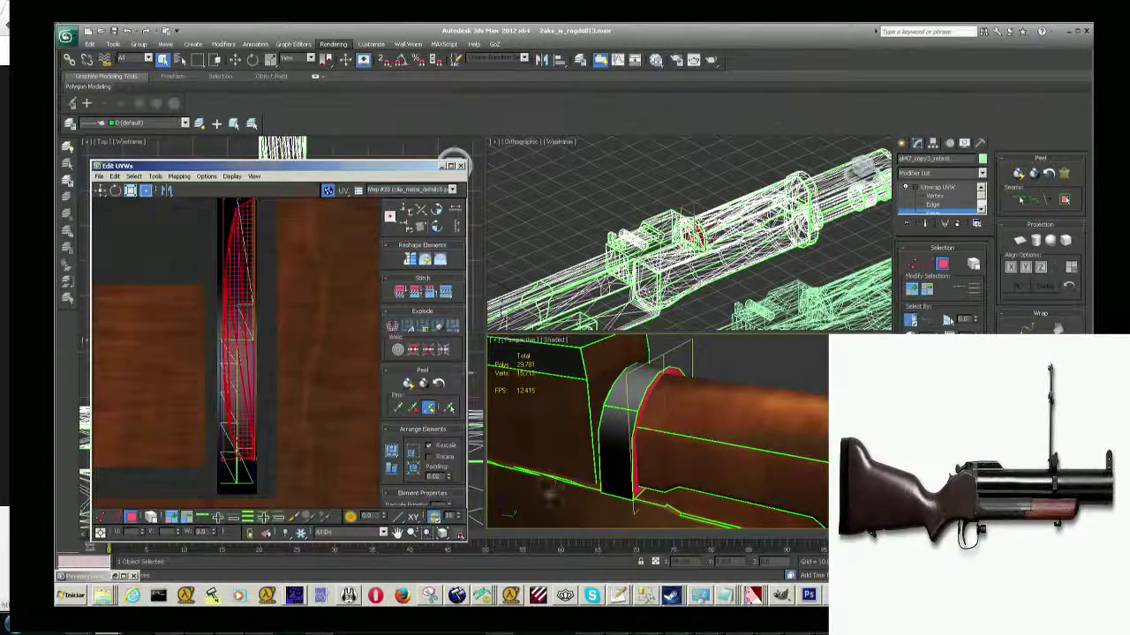
Flatten the selected receiver side face's UVs using Flatten Mapping with default settings.
middle_click_drag(534, 494, 583, 433, "alt")
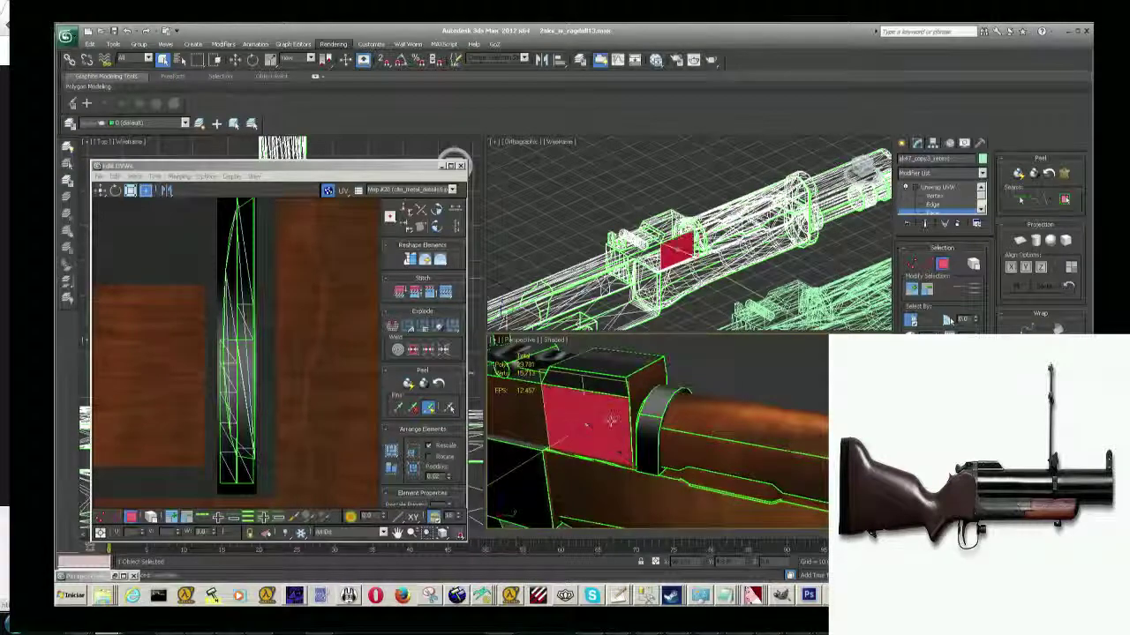
scroll(233, 379, "down", 3)
scroll(233, 379, "down", 3)
scroll(233, 378, "up", 3)
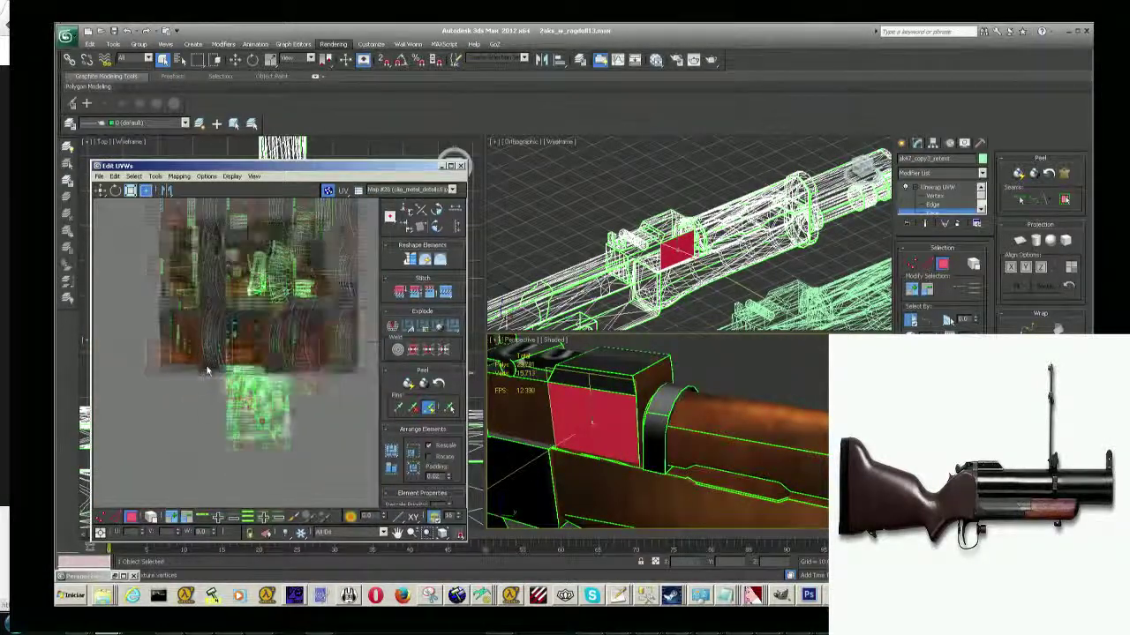
scroll(233, 379, "up", 3)
scroll(233, 379, "up", 3)
scroll(233, 378, "up", 3)
scroll(236, 350, "down", 3)
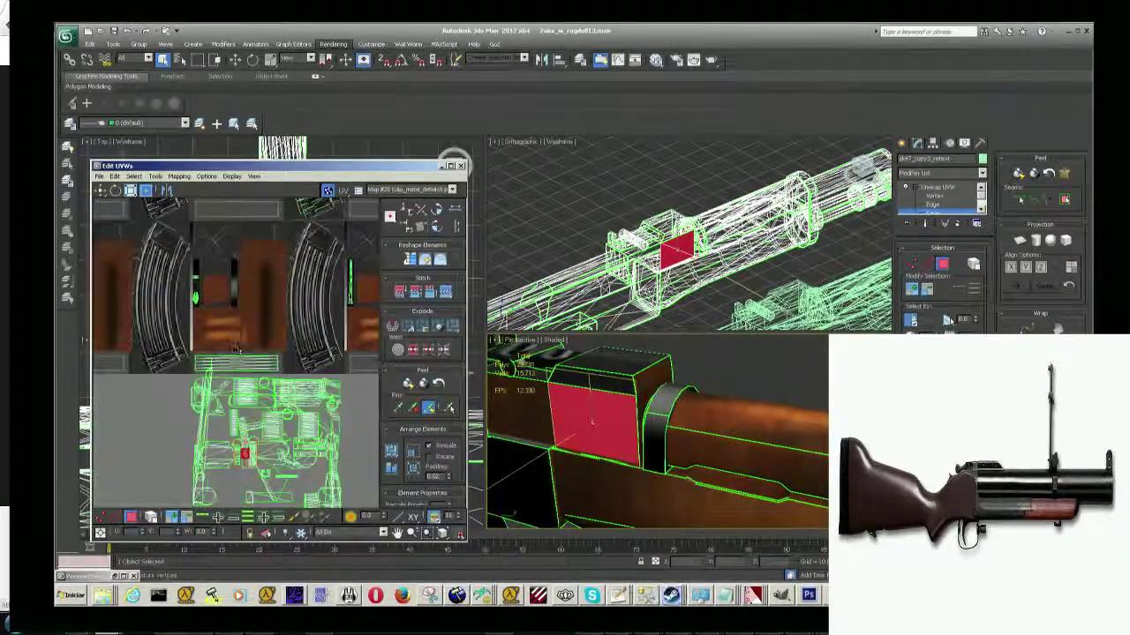
left_click(180, 176)
left_click(194, 183)
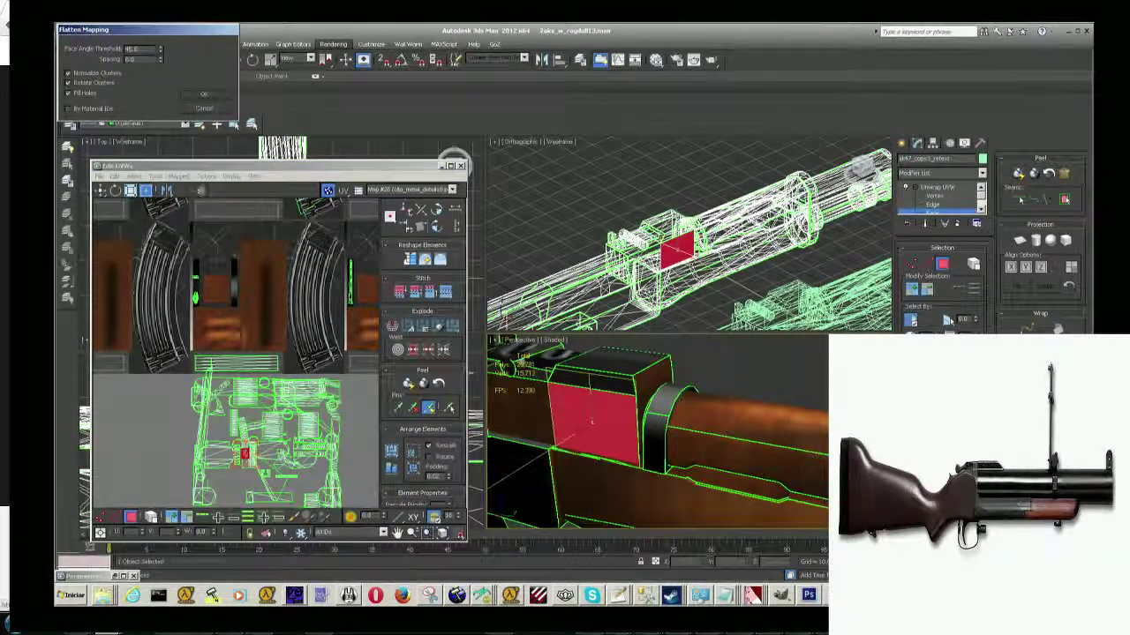
left_click(205, 96)
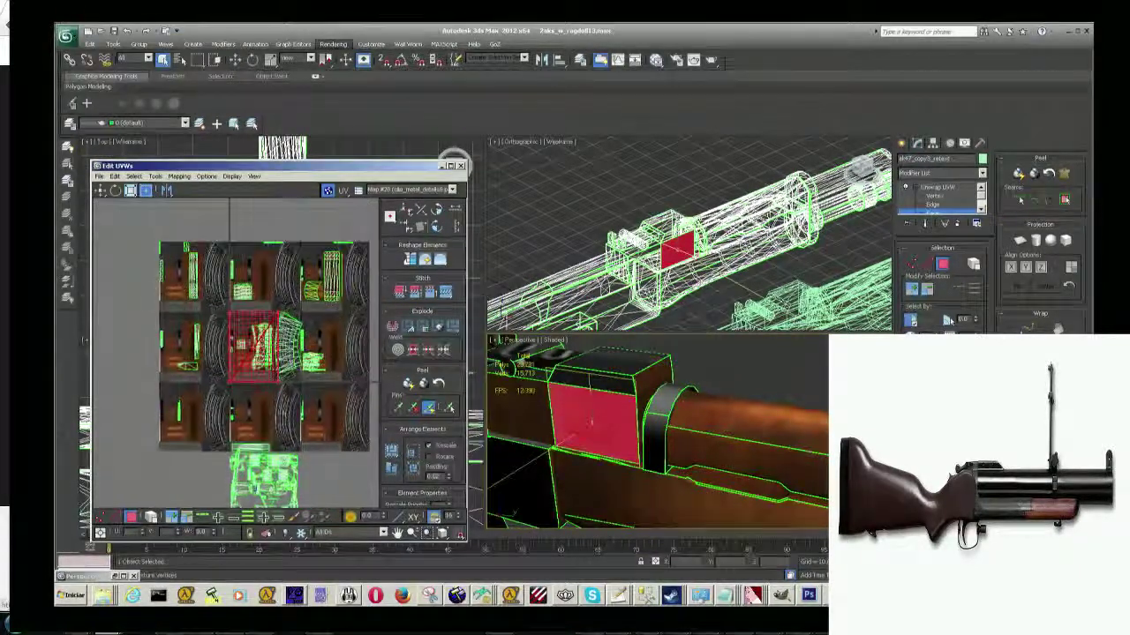
Freeform-scale the new red UV cluster down to a small patch, then clear the face selection.
scroll(245, 319, "up", 3)
scroll(256, 300, "up", 2)
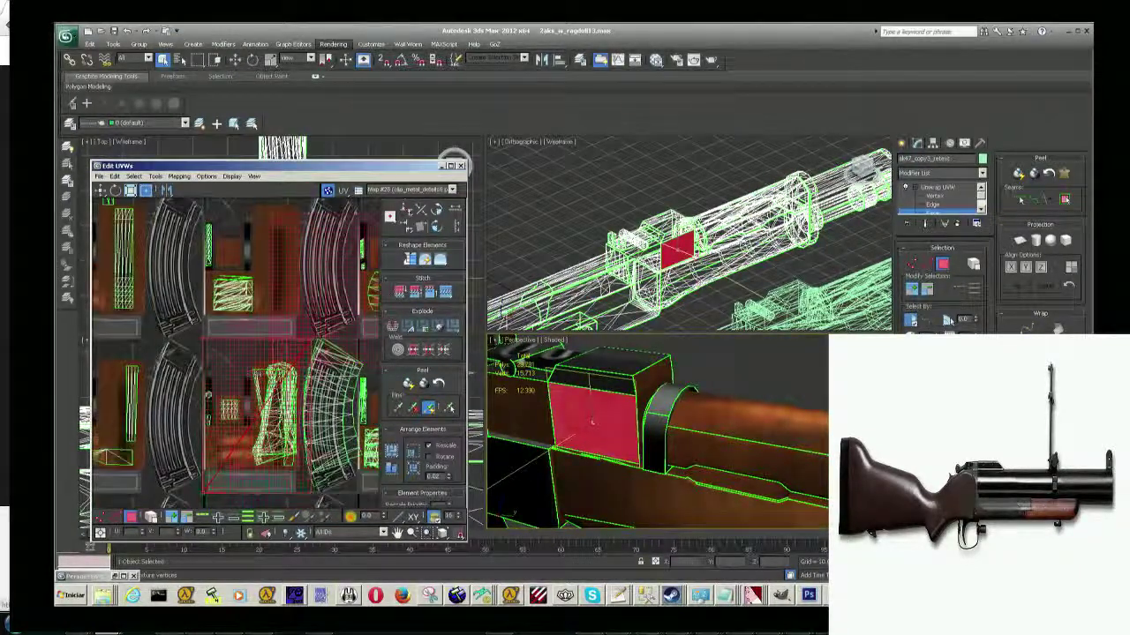
scroll(295, 242, "up", 2)
scroll(297, 355, "up", 2)
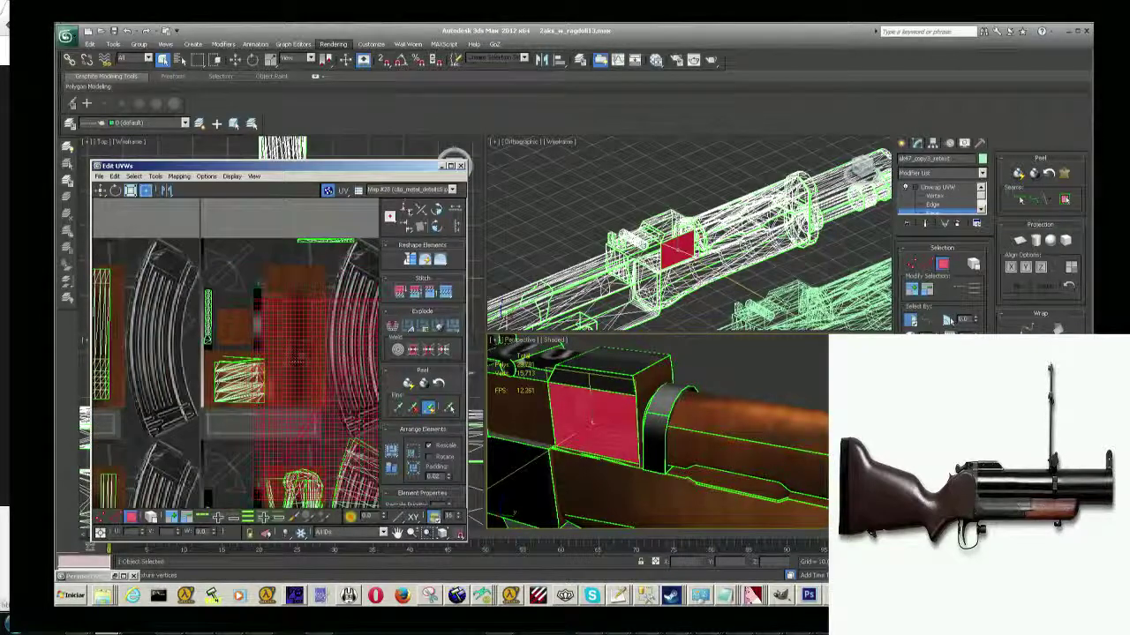
middle_click_drag(297, 355, 163, 344)
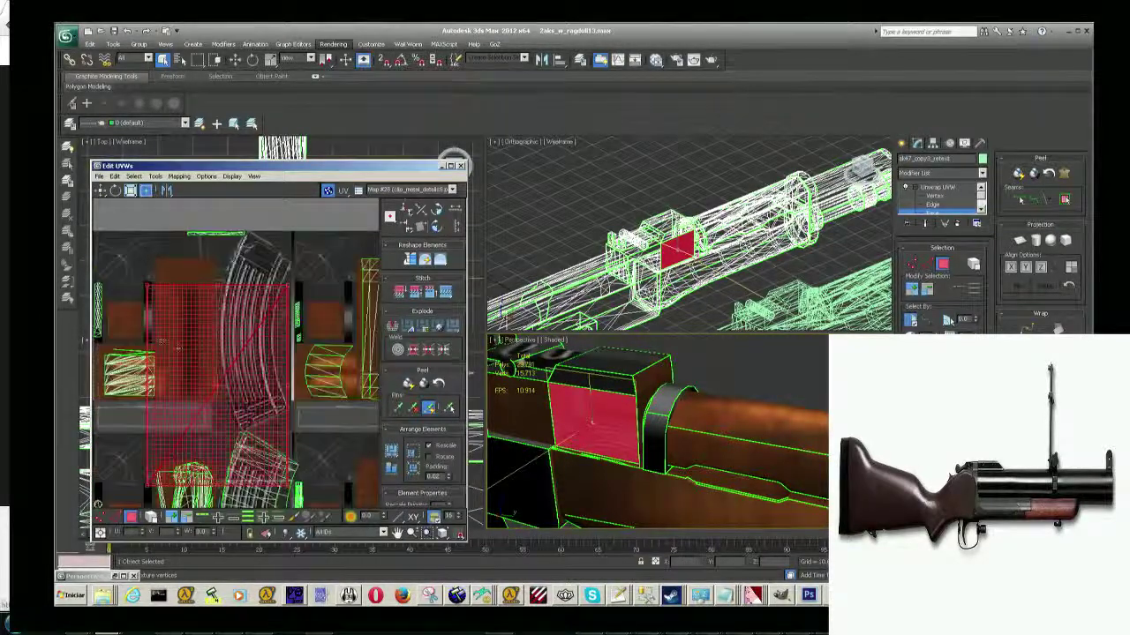
left_click_drag(288, 483, 152, 308)
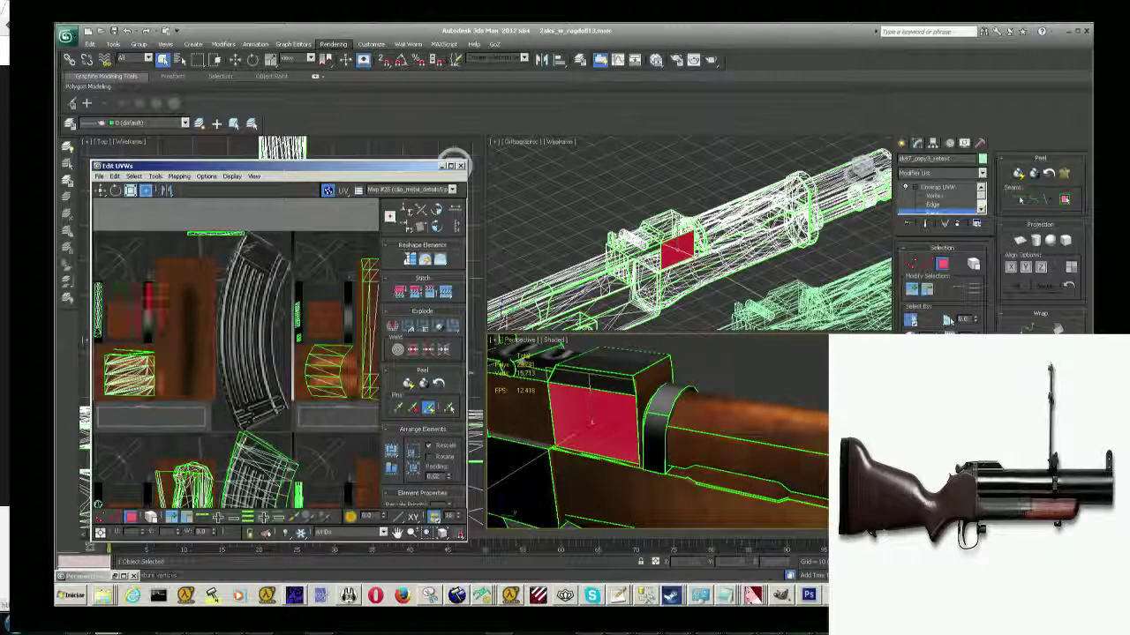
left_click(591, 422, "alt")
middle_click_drag(591, 422, 583, 447, "alt")
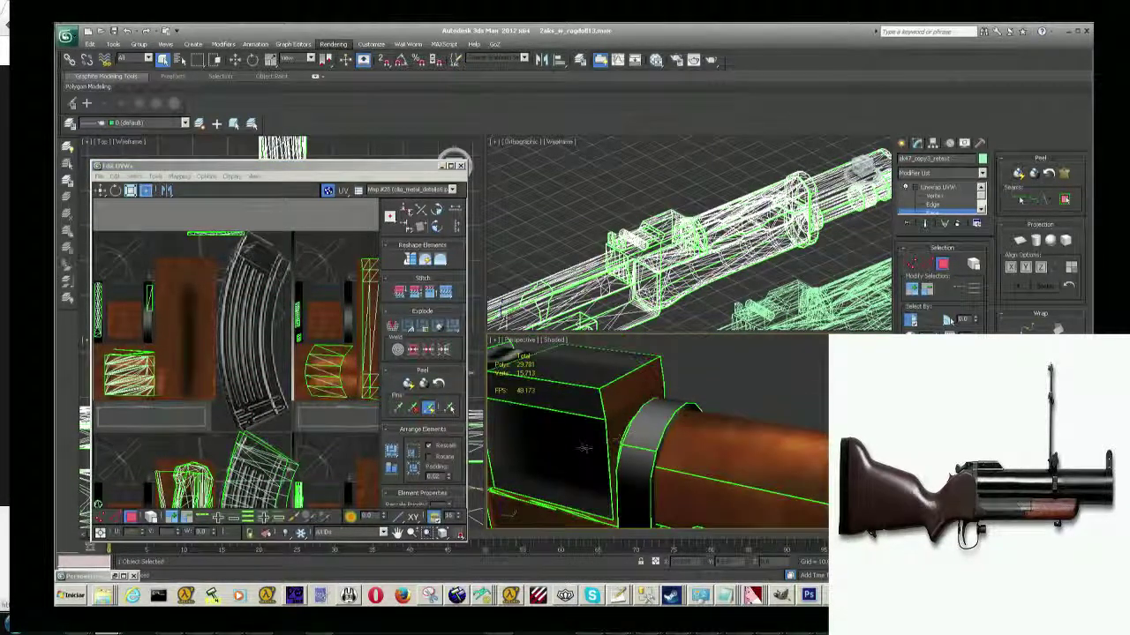
Select the receiver block's end face along with the surrounding faces beside it.
left_click(618, 425)
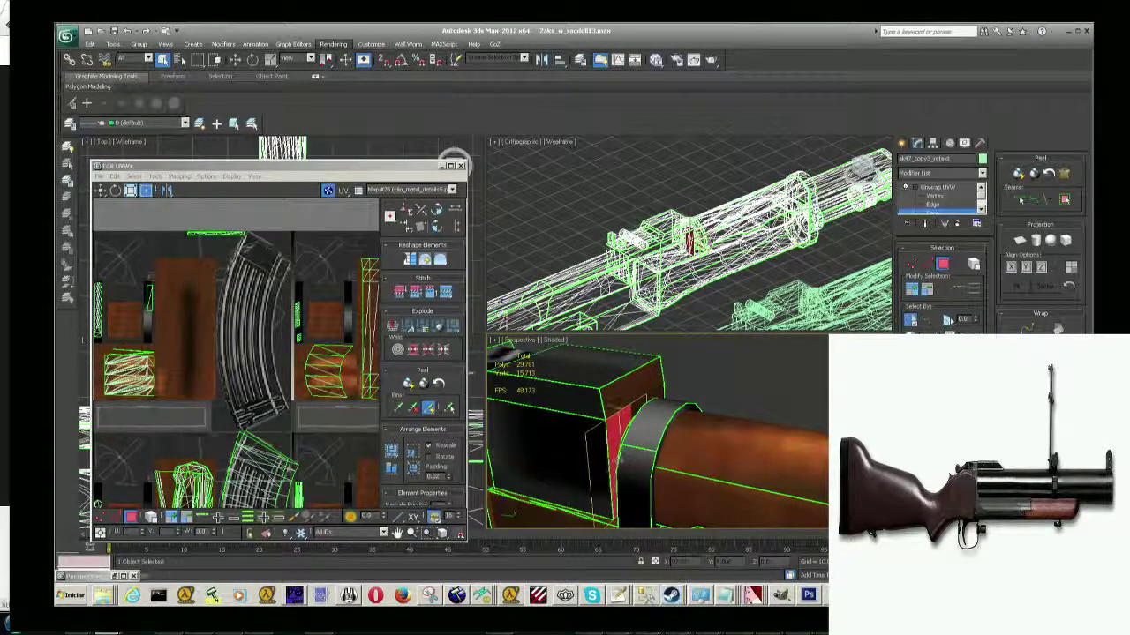
middle_click_drag(618, 459, 599, 459, "alt")
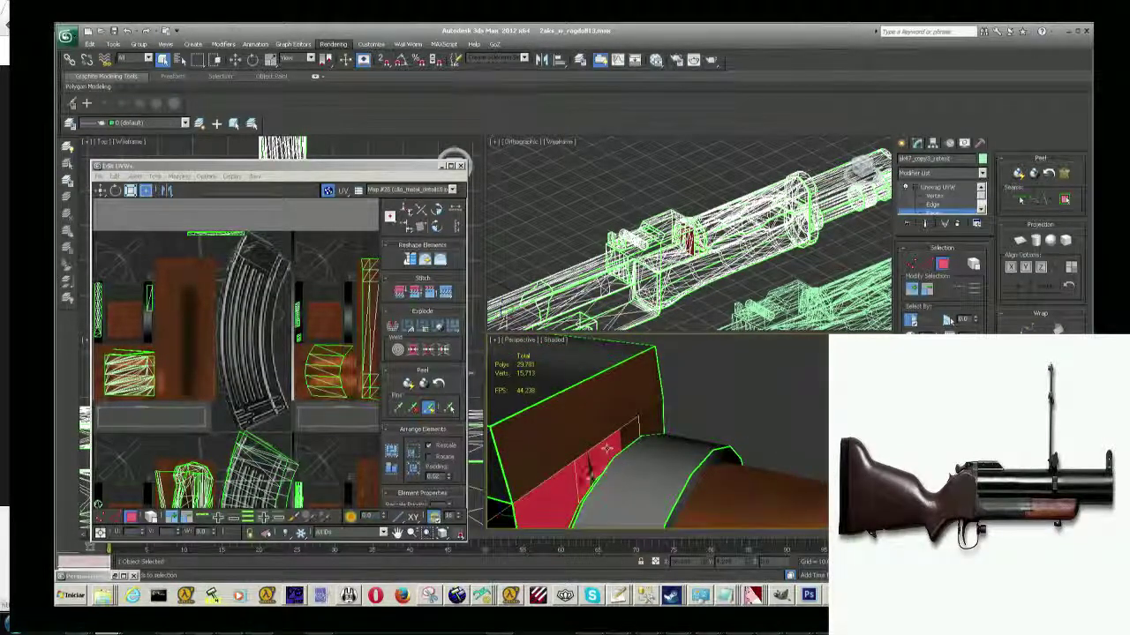
left_click(623, 428, "ctrl")
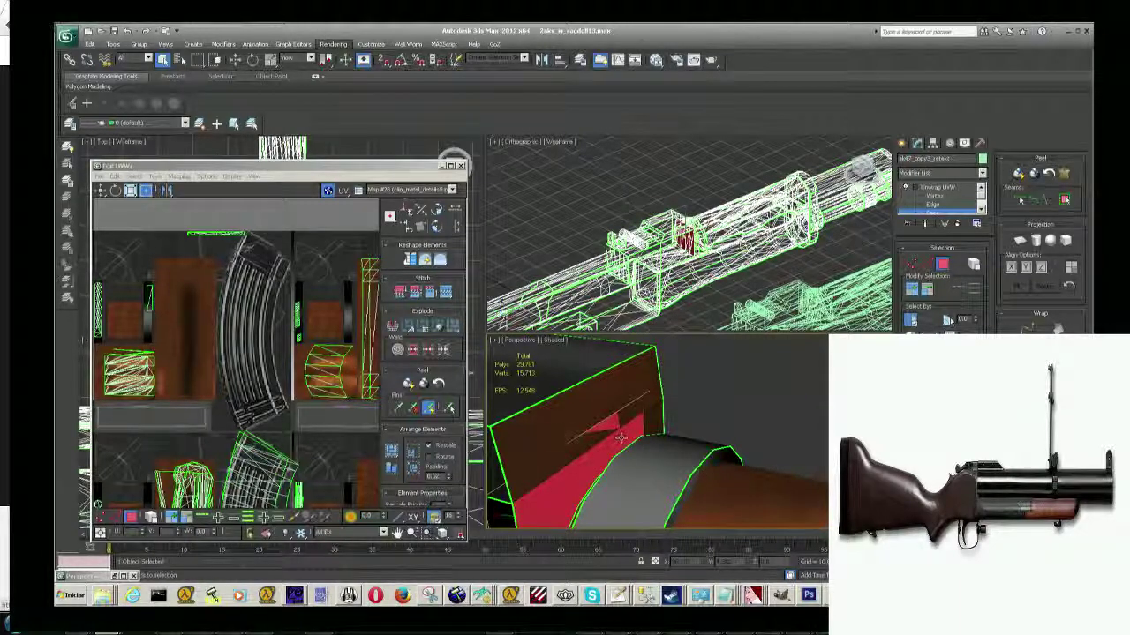
left_click(533, 472, "ctrl")
left_click(520, 445, "ctrl")
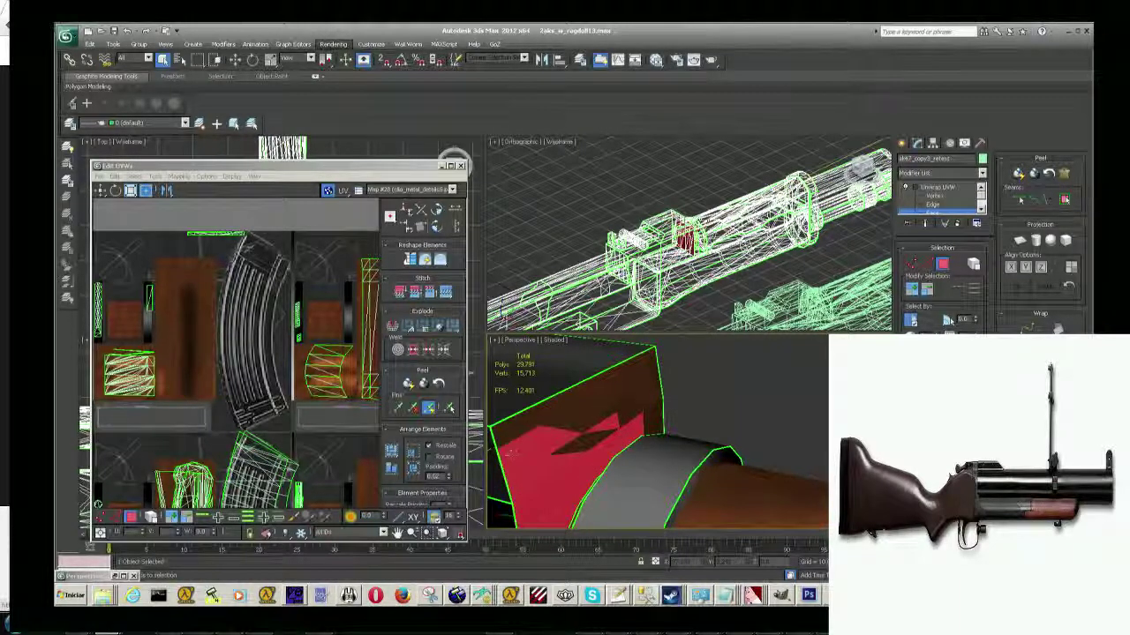
left_click(578, 437, "ctrl")
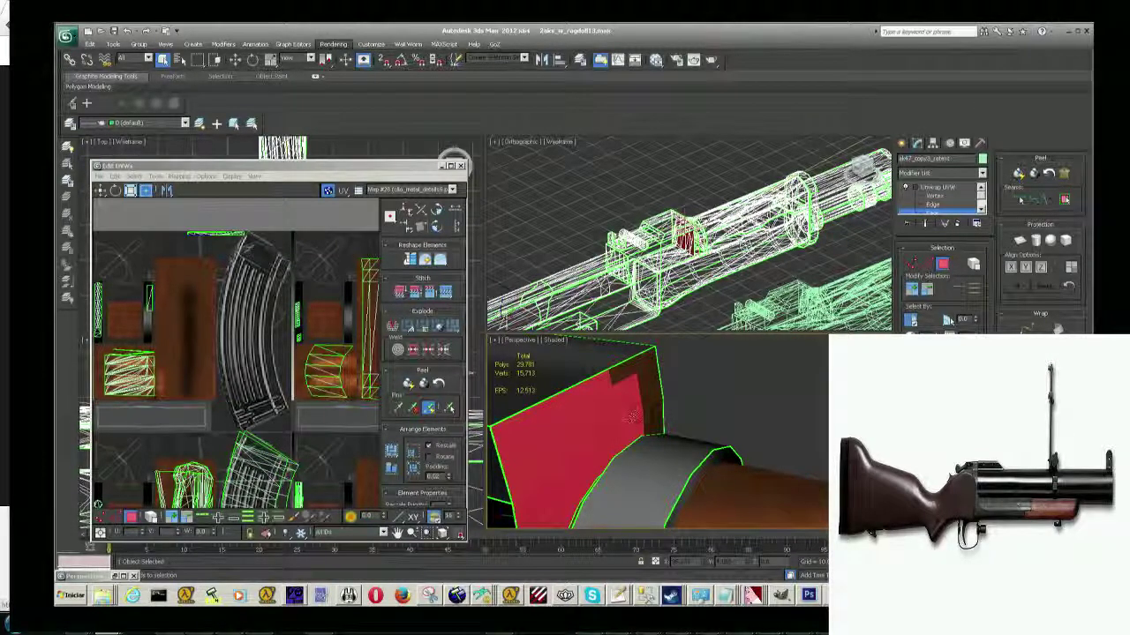
left_click(645, 427, "ctrl")
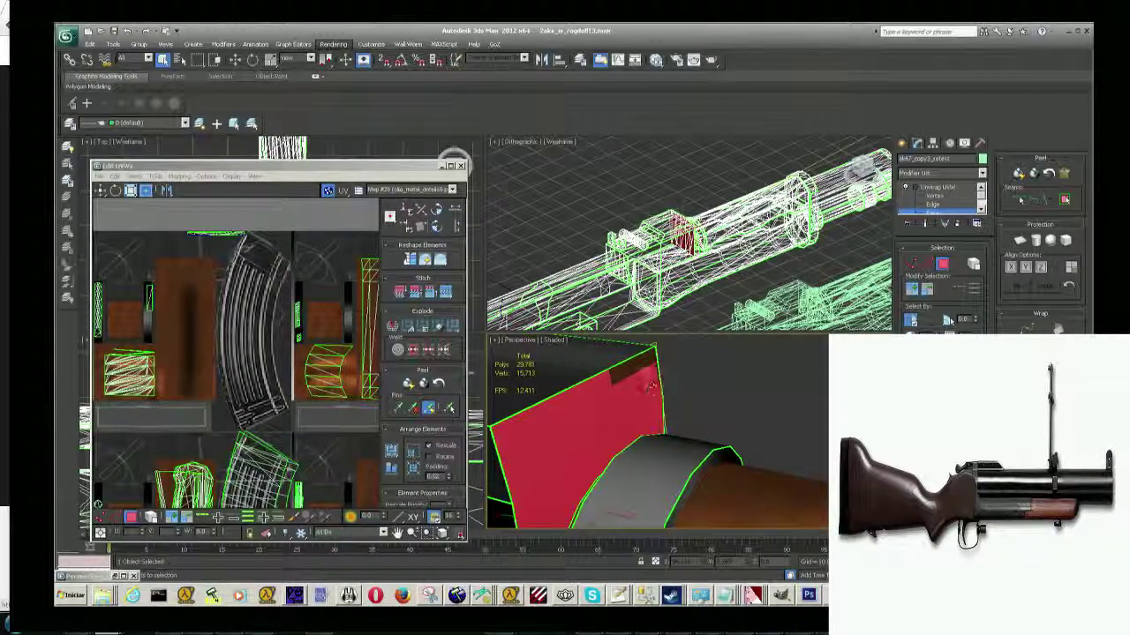
Inspect the red end face from several angles, refine its selection, and zoom onto its UVs.
middle_click_drag(628, 370, 621, 396, "alt")
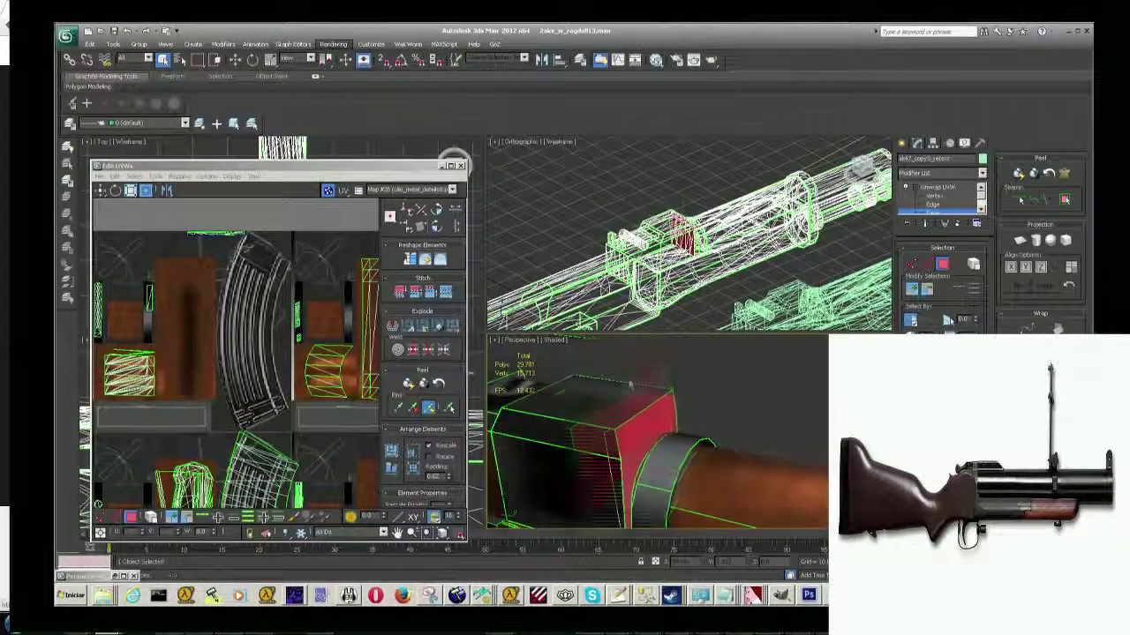
scroll(706, 450, "up", 3)
scroll(706, 450, "up", 2)
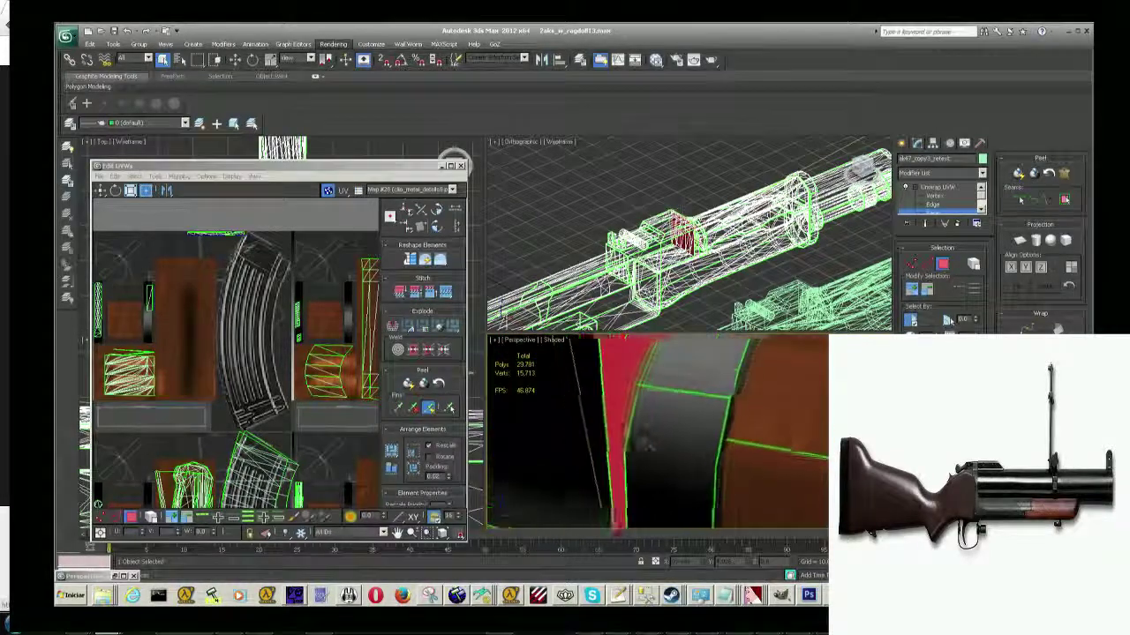
scroll(706, 450, "up", 2)
mouse_move(716, 426)
middle_mouse_down("alt")
mouse_move(716, 397)
mouse_move(714, 425)
middle_mouse_up("alt")
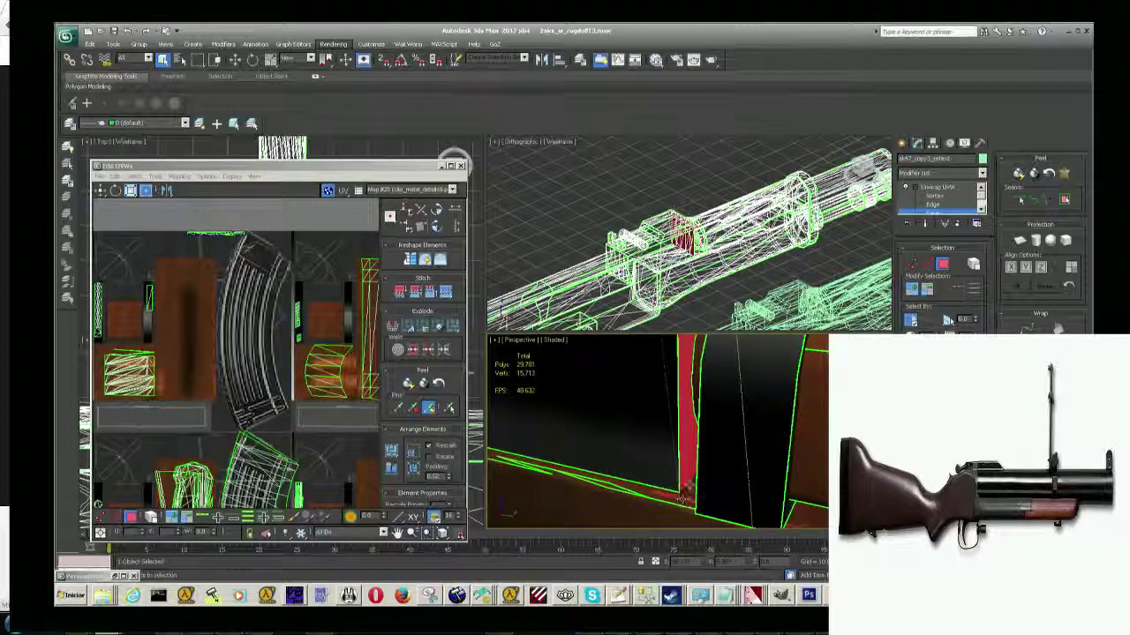
left_click(687, 490)
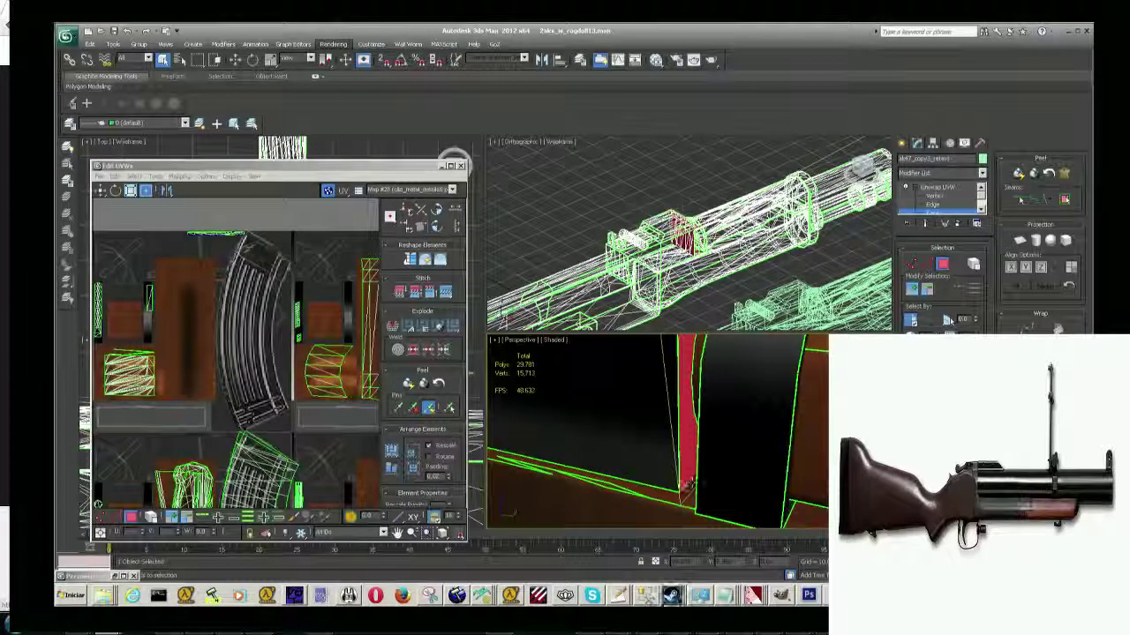
scroll(684, 481, "down", 2)
scroll(669, 459, "down", 2)
mouse_move(669, 458)
middle_mouse_down("alt")
mouse_move(647, 452)
mouse_move(812, 413)
mouse_move(530, 459)
mouse_move(499, 510)
middle_mouse_up("alt")
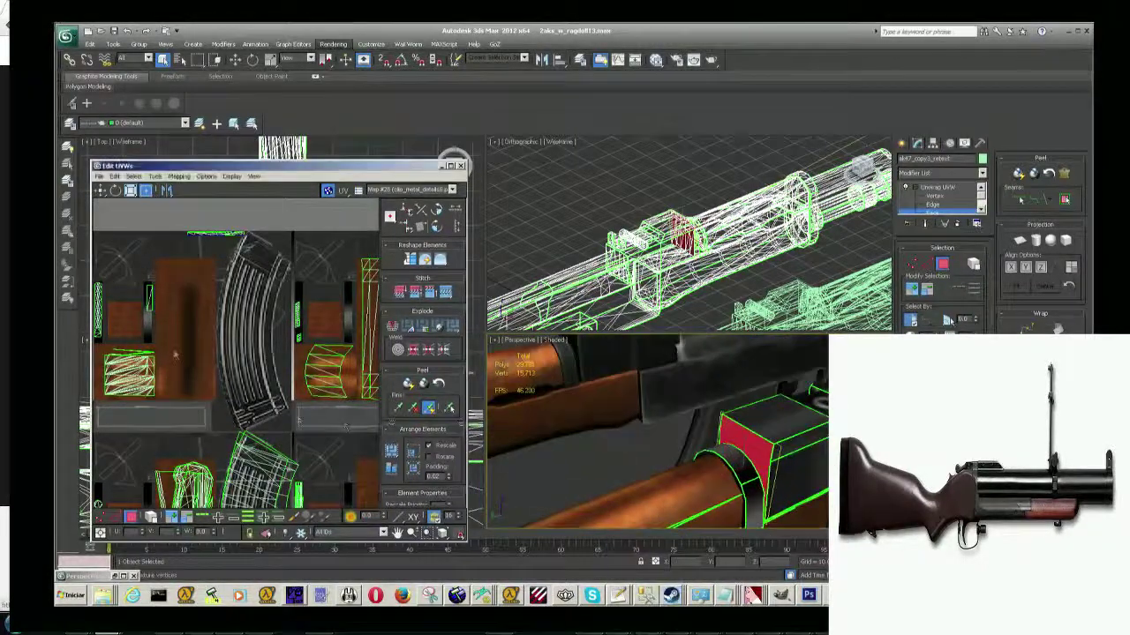
scroll(176, 358, "down", 5)
scroll(176, 358, "up", 3)
scroll(176, 357, "up", 4)
Flatten the selected end face's UVs with default Flatten Mapping settings.
scroll(159, 441, "up", 4)
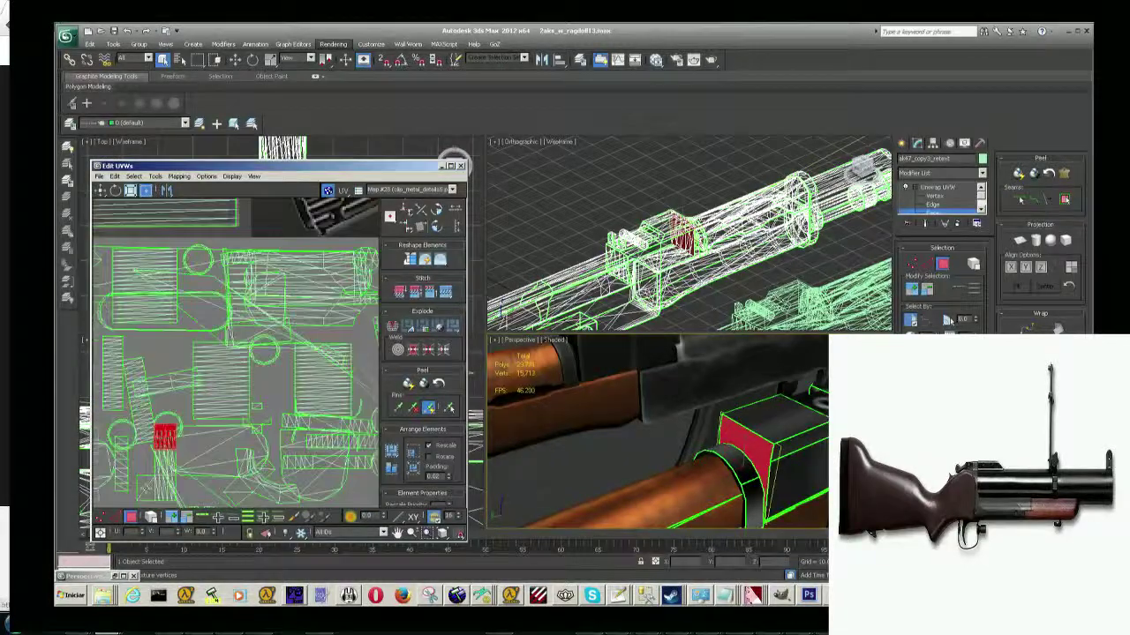
scroll(159, 424, "up", 3)
mouse_move(152, 397)
left_mouse_down()
mouse_move(165, 365)
mouse_move(199, 362)
mouse_move(156, 373)
left_mouse_up()
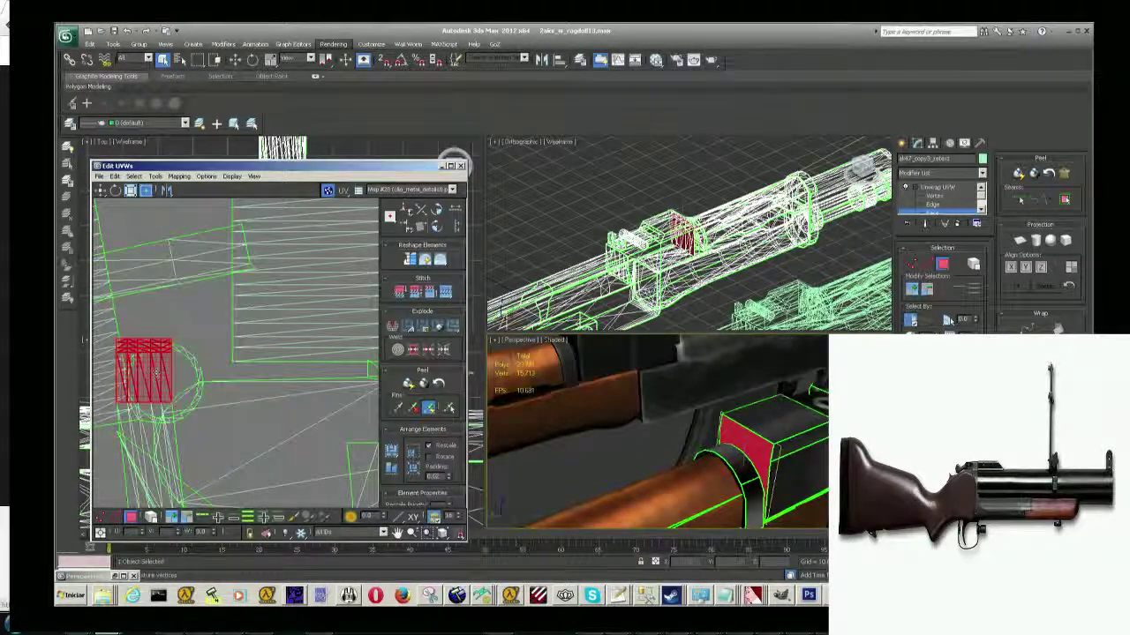
scroll(186, 393, "down", 2)
scroll(194, 411, "down", 2)
scroll(204, 427, "down", 1)
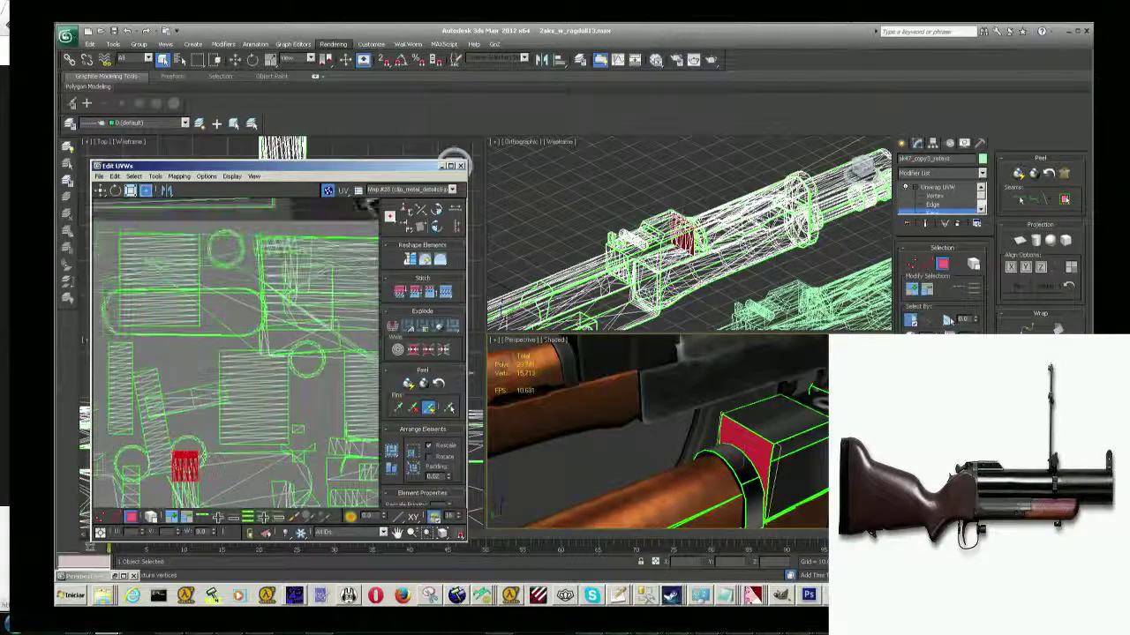
left_click(179, 176)
left_click(196, 187)
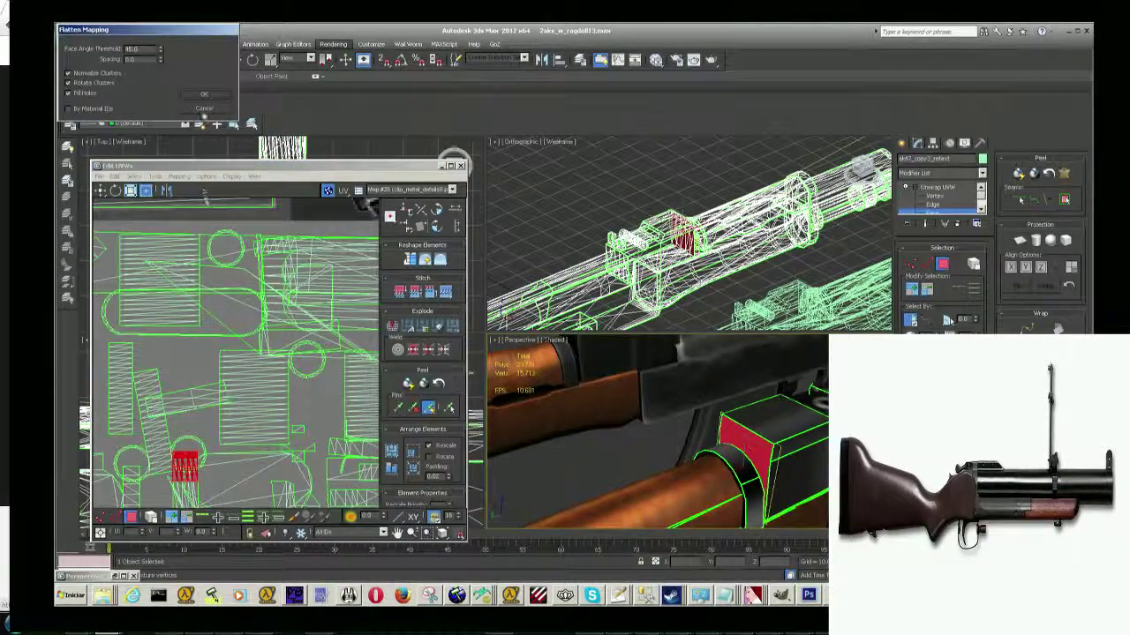
left_click(209, 99)
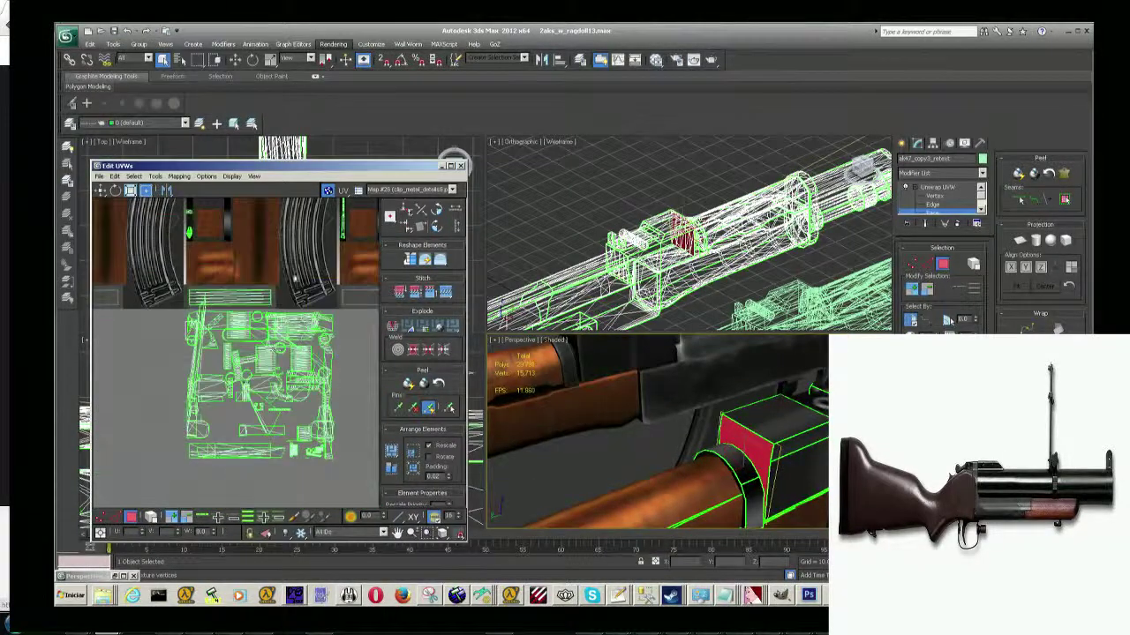
Scale the flattened UVs down onto the texture atlas's dark metal strip.
middle_click_drag(269, 329, 269, 373)
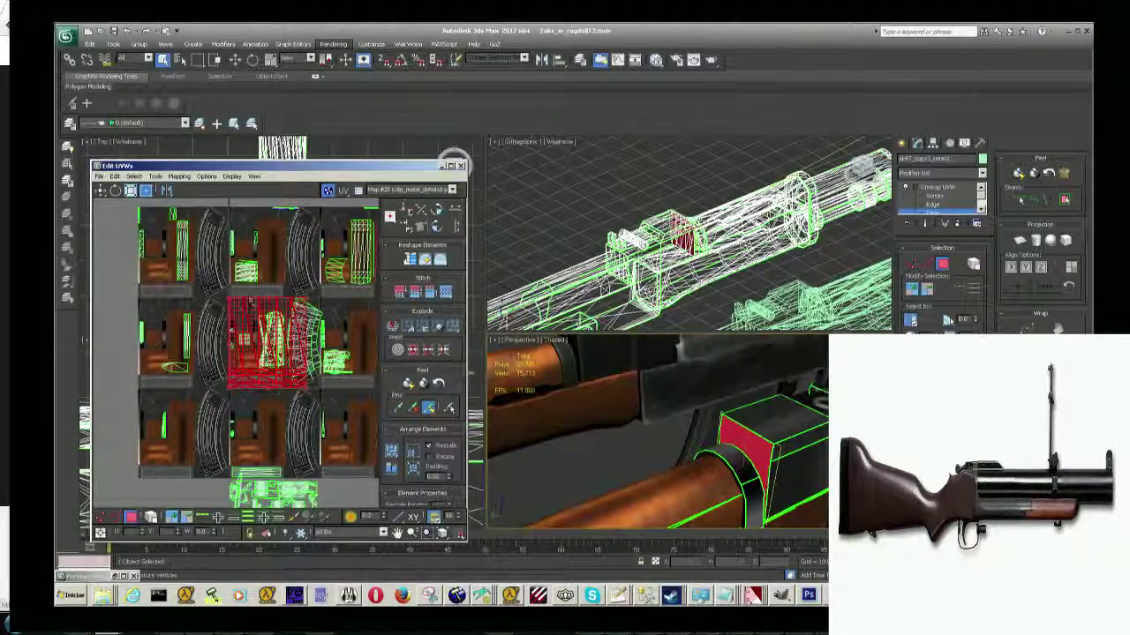
middle_click_drag(295, 412, 309, 500)
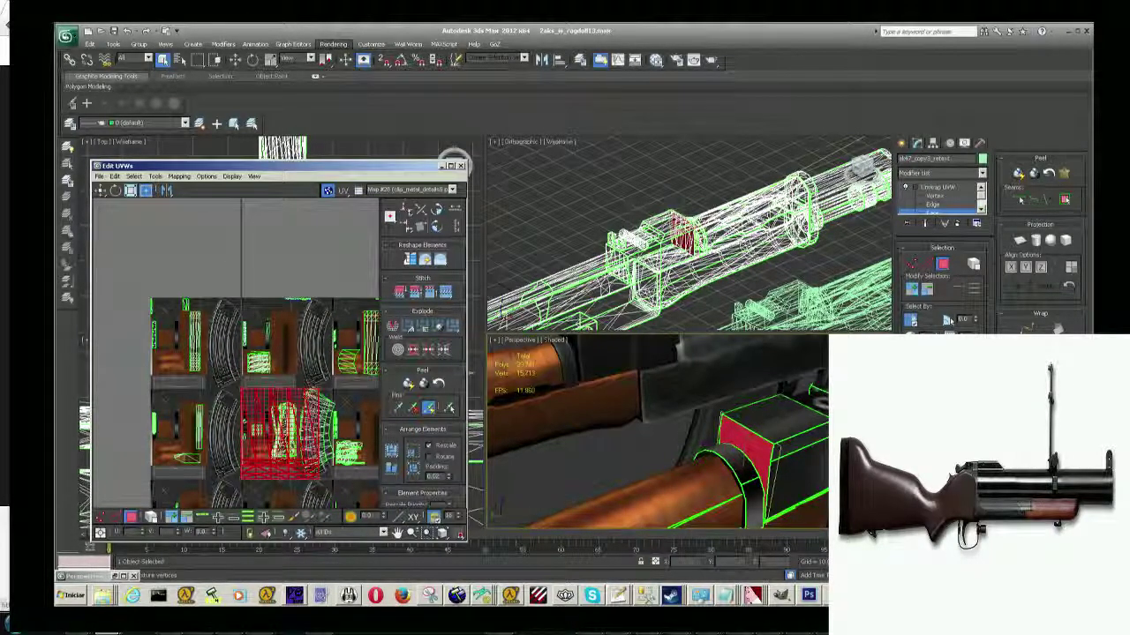
scroll(291, 424, "up", 2)
scroll(291, 424, "up", 2)
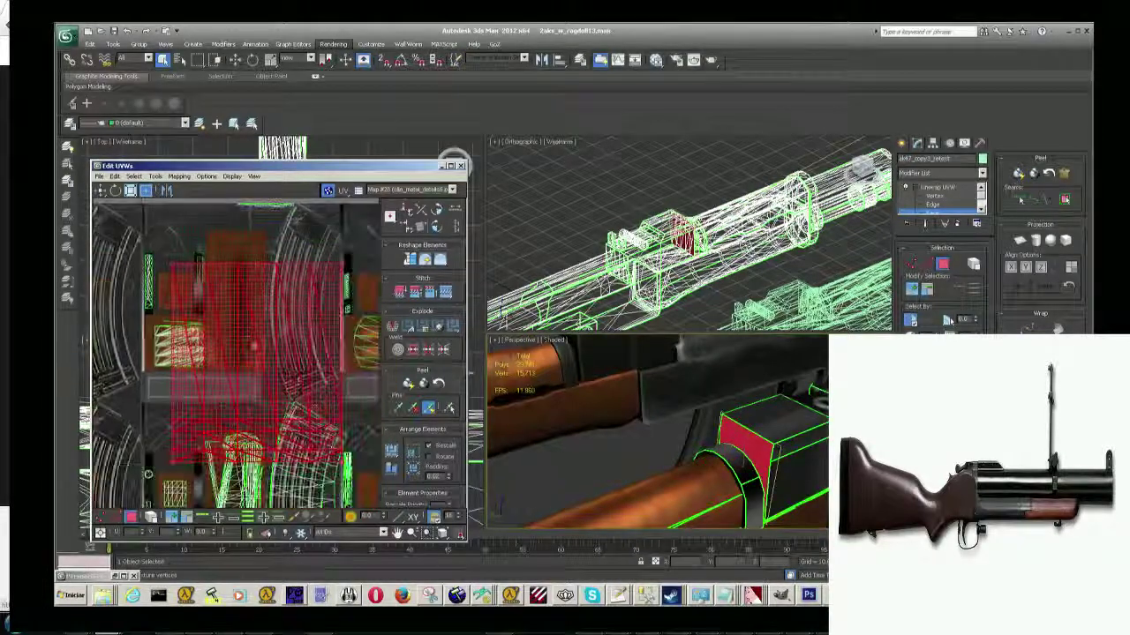
scroll(291, 424, "up", 2)
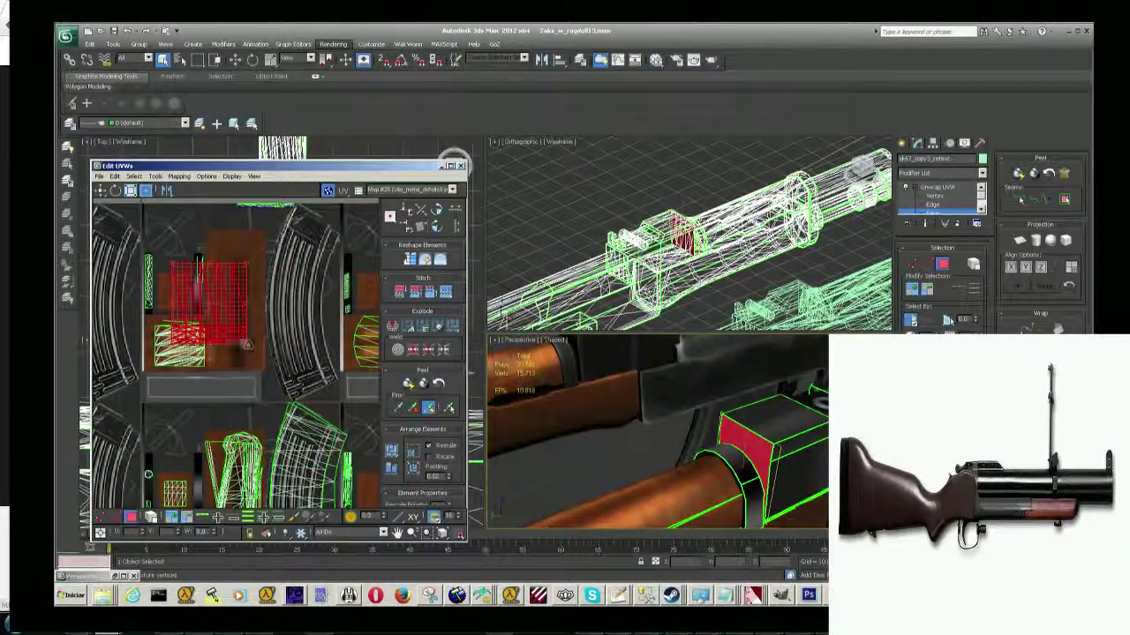
scroll(186, 280, "up", 3)
scroll(187, 281, "up", 3)
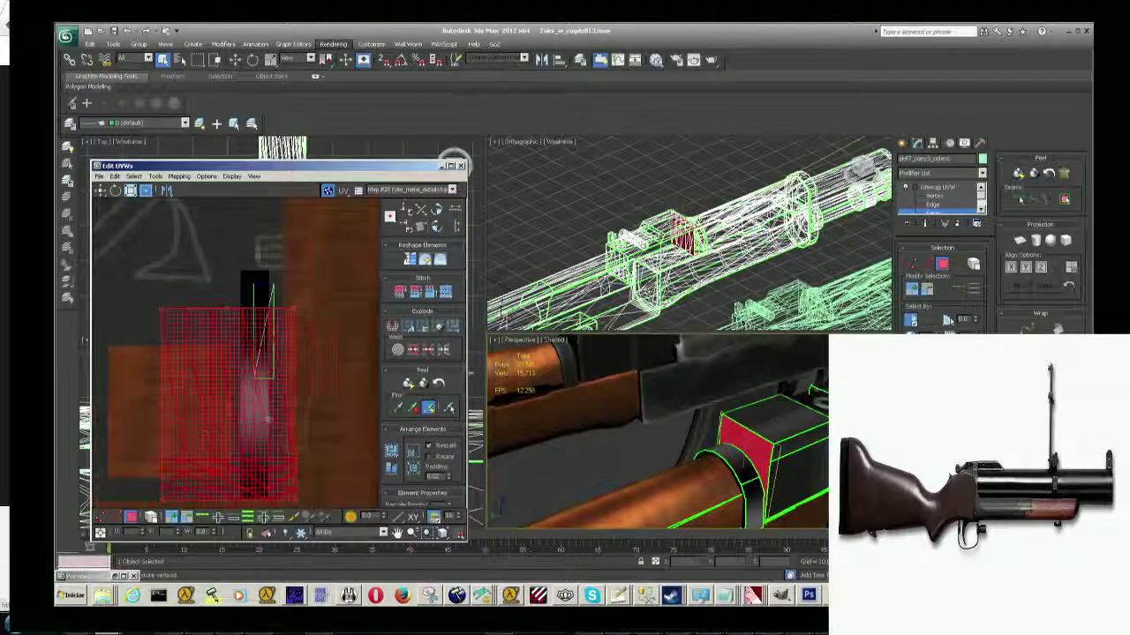
middle_click_drag(186, 281, 263, 378)
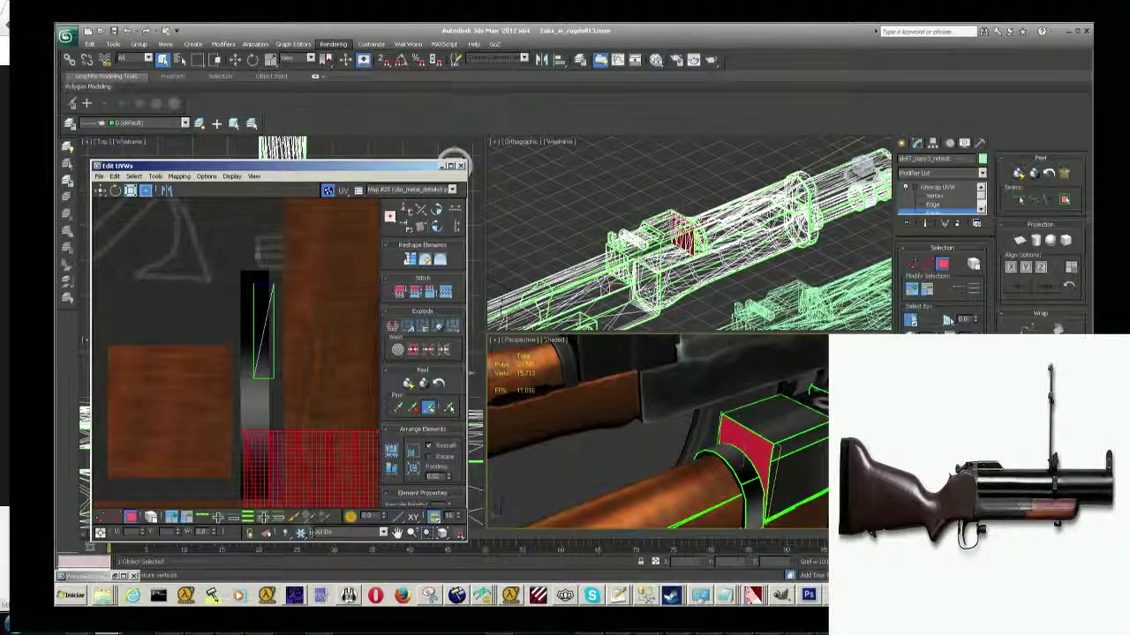
middle_click_drag(300, 441, 287, 291)
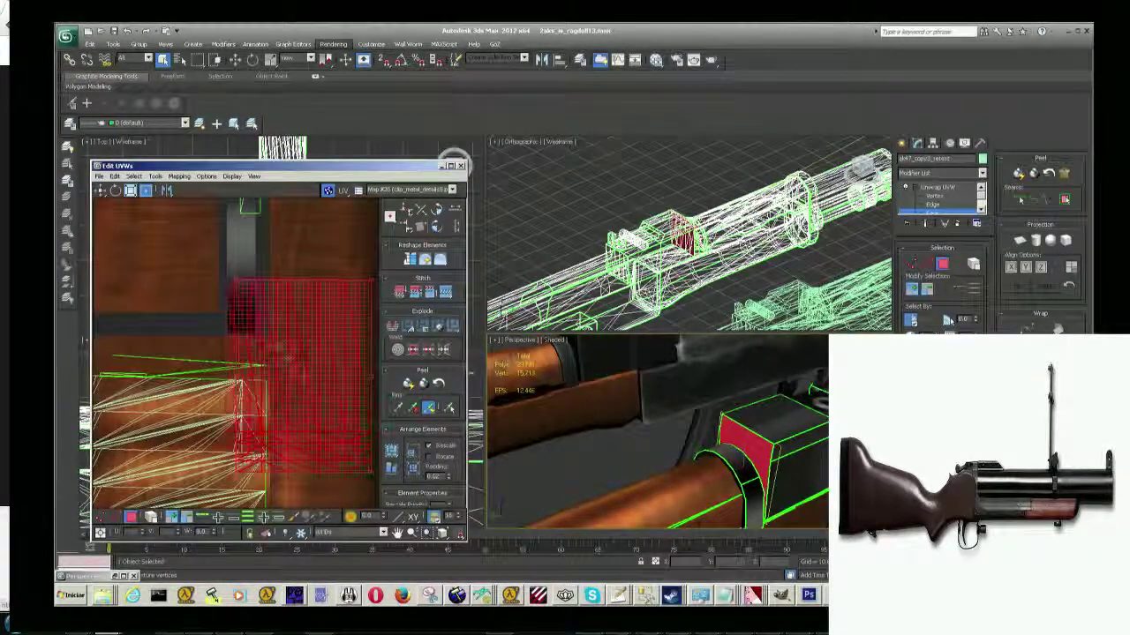
mouse_move(371, 503)
left_mouse_down()
mouse_move(362, 466)
mouse_move(235, 325)
left_mouse_up()
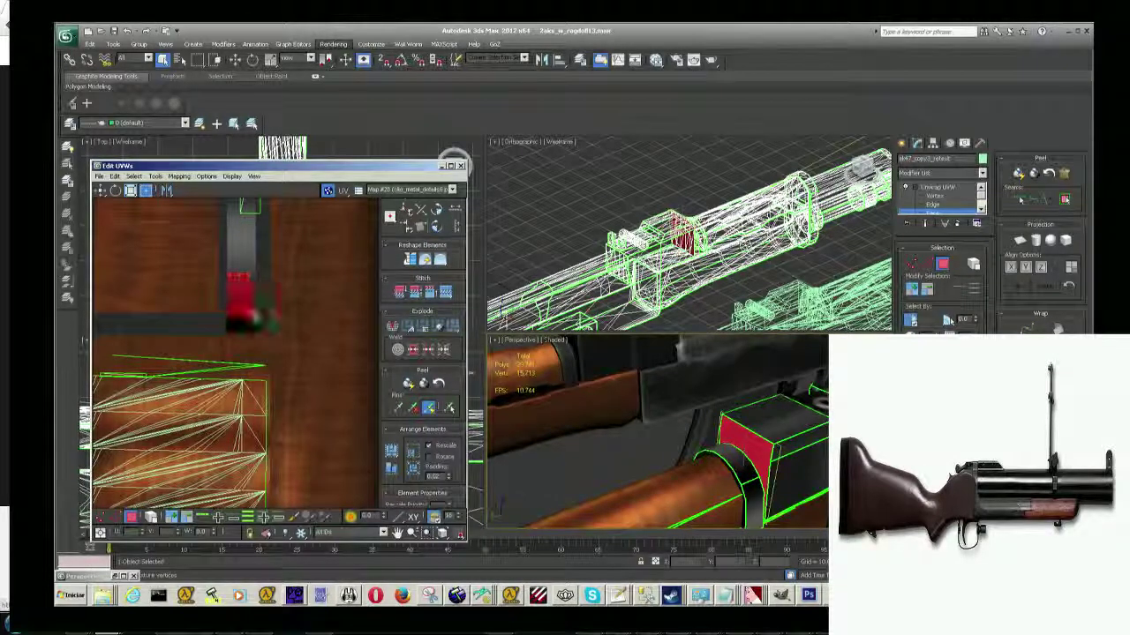
Deselect everything and orbit to show the receiver side next to the wooden stock.
left_click(615, 458)
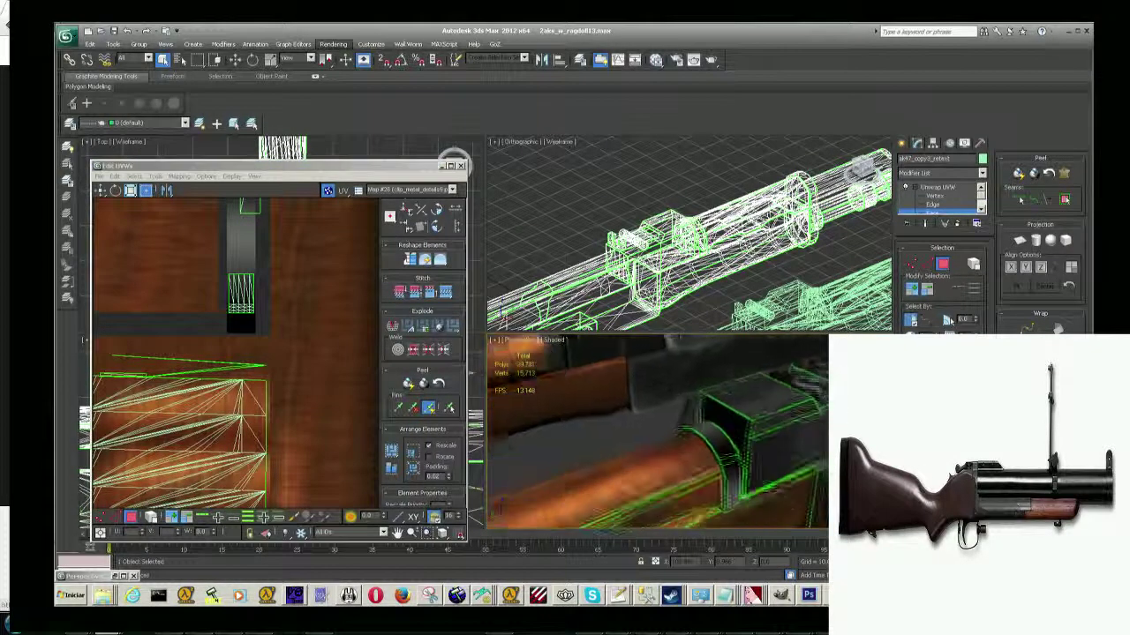
middle_click_drag(615, 458, 564, 441, "alt")
middle_click_drag(500, 508, 623, 482, "alt")
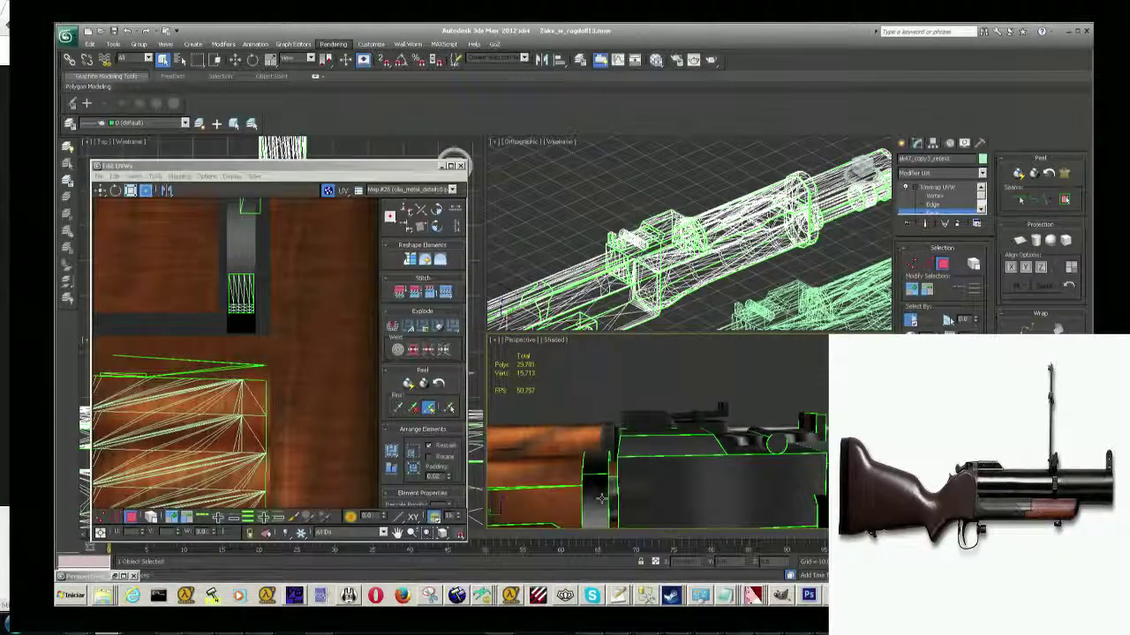
middle_click_drag(610, 491, 618, 459, "alt")
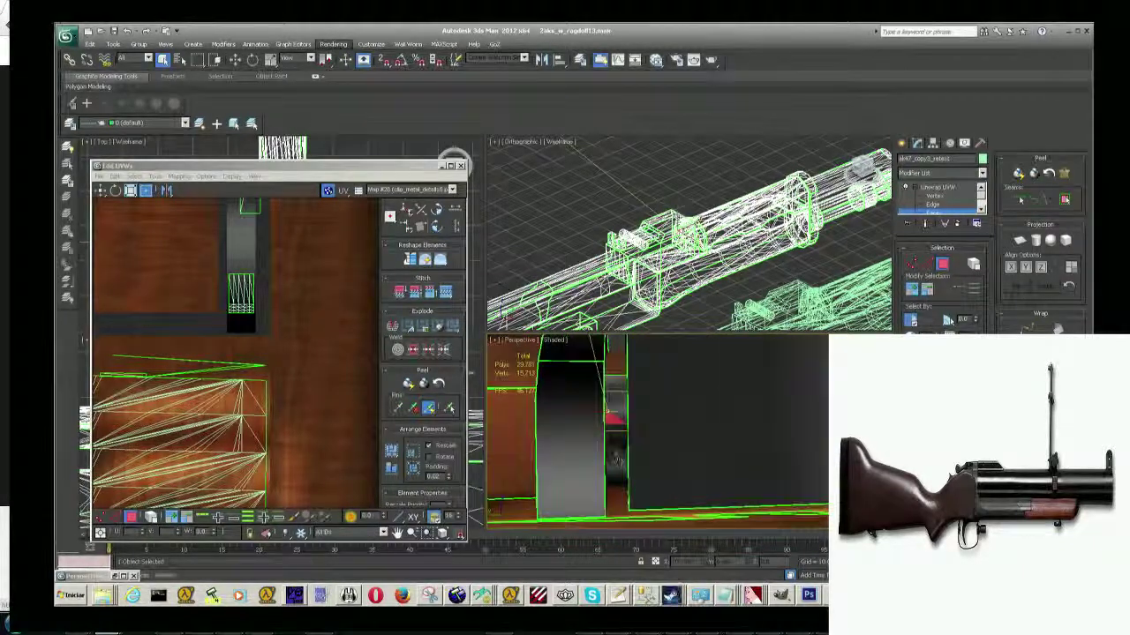
mouse_move(615, 409)
middle_mouse_down("alt")
mouse_move(609, 379)
mouse_move(583, 402)
mouse_move(722, 439)
mouse_move(662, 422)
middle_mouse_up("alt")
middle_click_drag(501, 497, 643, 487, "alt")
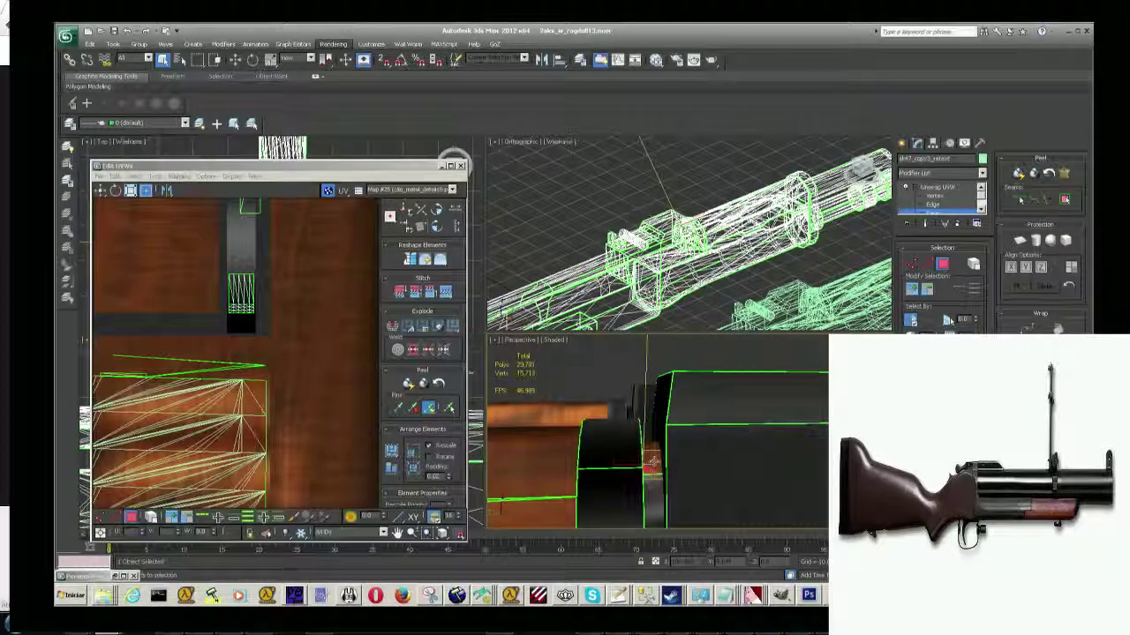
mouse_move(649, 451)
middle_mouse_down("alt")
mouse_move(500, 505)
mouse_move(767, 518)
mouse_move(645, 392)
middle_mouse_up("alt")
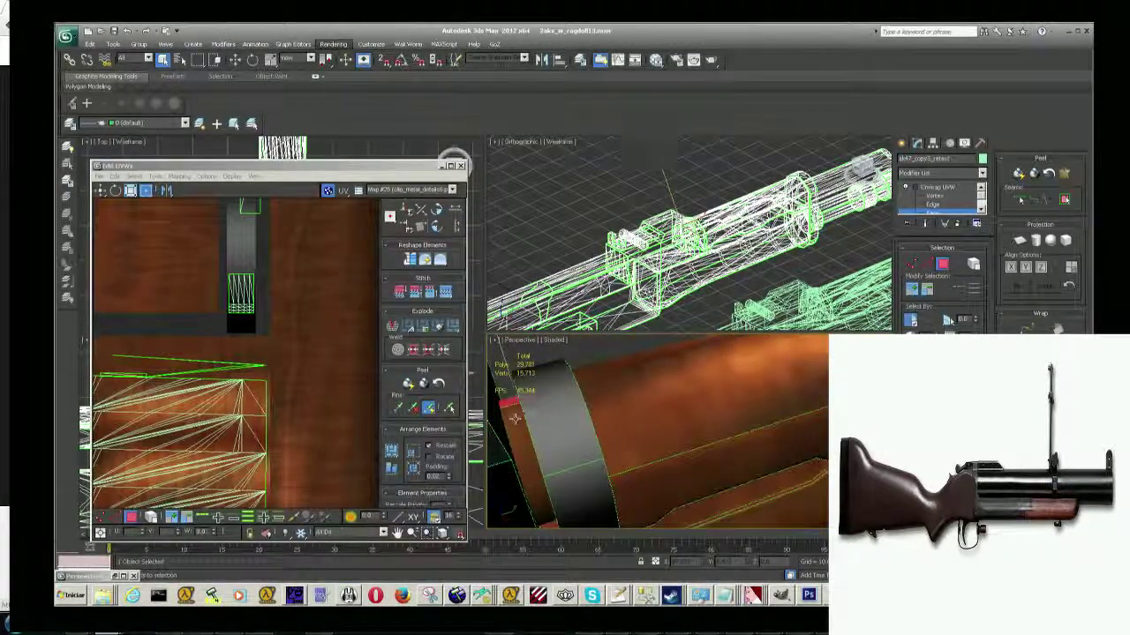
Drag-select the thin ring of faces along the band beside the stock.
left_click_drag(515, 418, 534, 463)
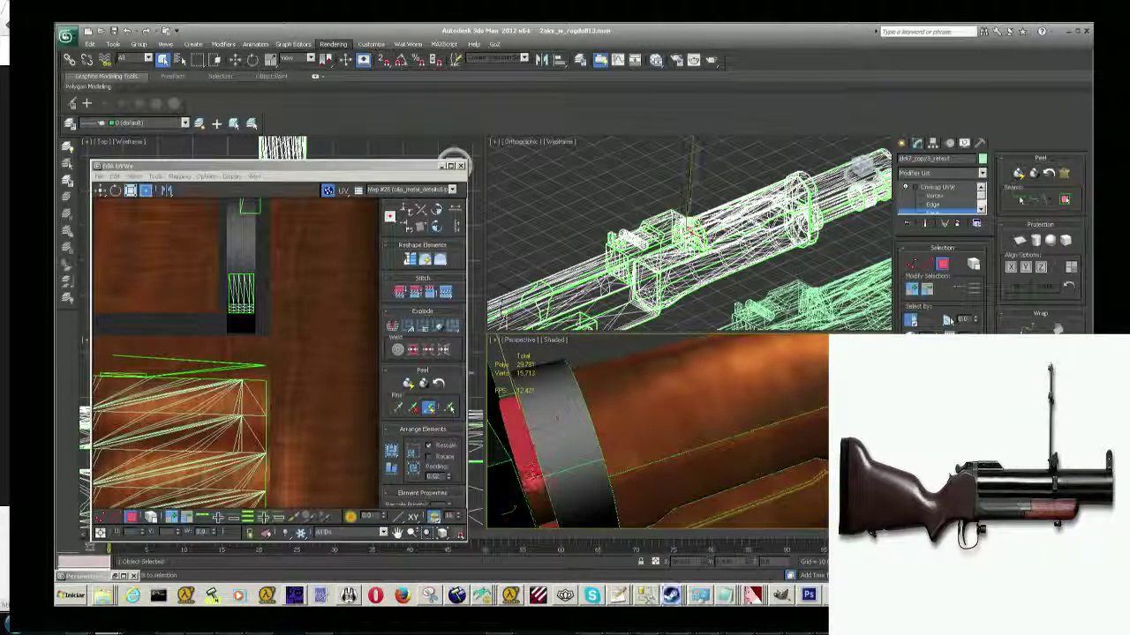
mouse_move(541, 501)
middle_mouse_down("alt")
mouse_move(589, 402)
mouse_move(616, 421)
middle_mouse_up("alt")
mouse_move(616, 421)
left_mouse_down()
mouse_move(607, 397)
mouse_move(609, 441)
left_mouse_up()
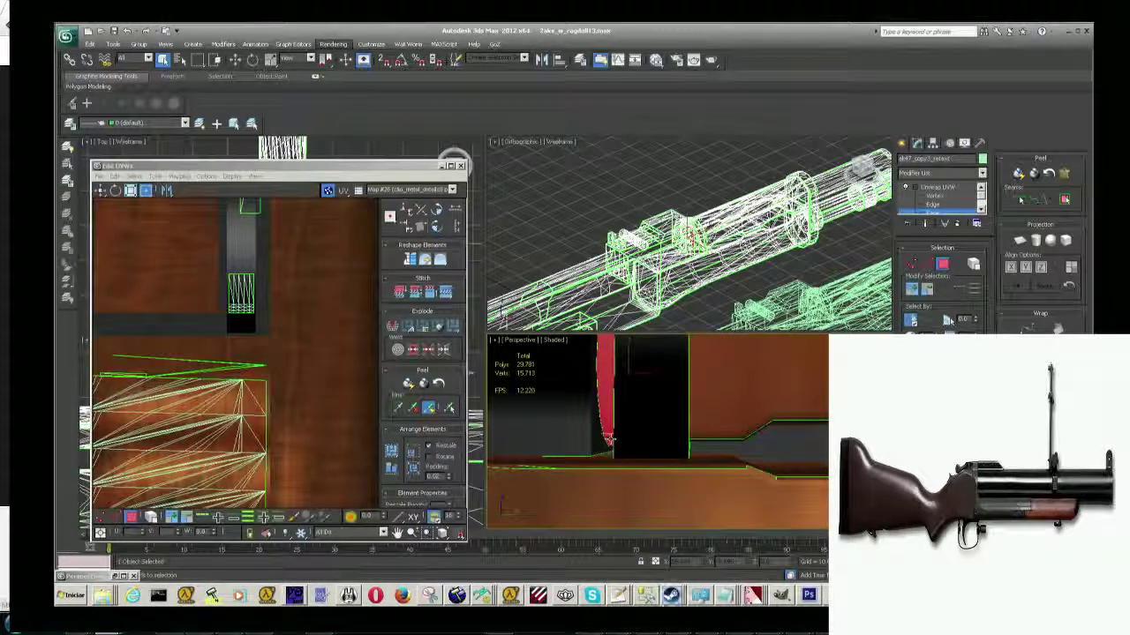
middle_click_drag(609, 439, 625, 429)
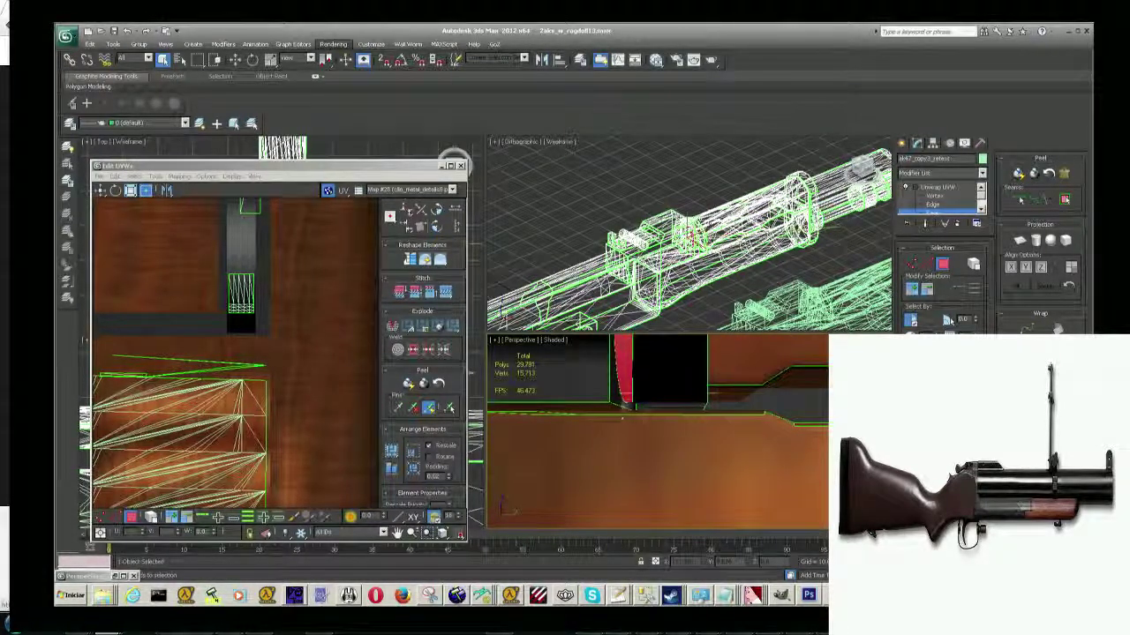
middle_click_drag(624, 402, 629, 384)
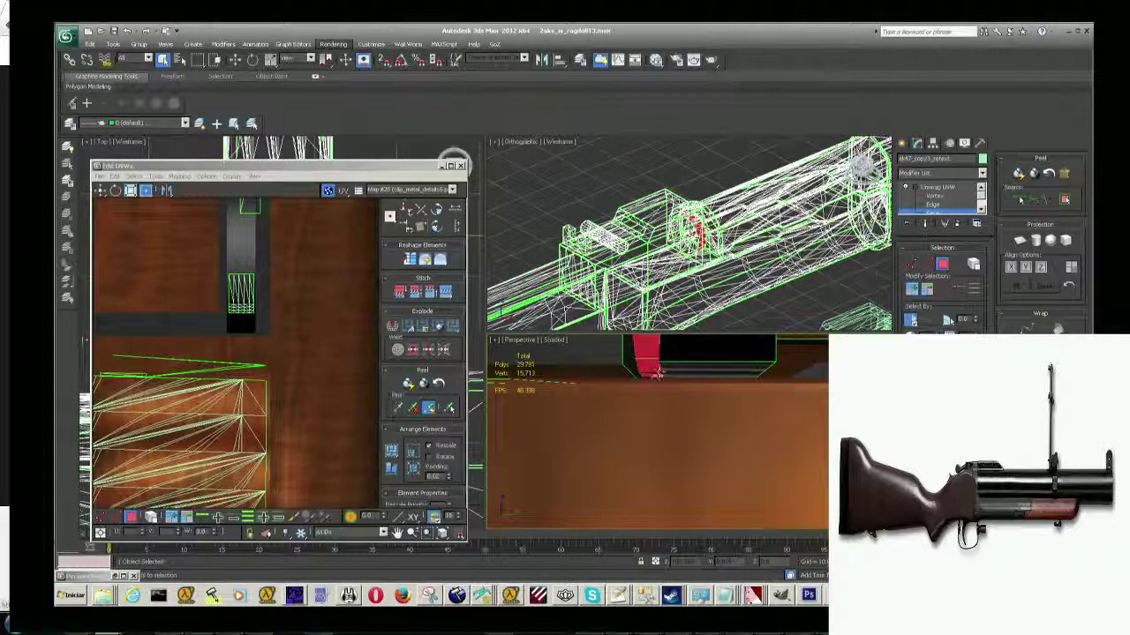
mouse_move(629, 385)
middle_mouse_down()
mouse_move(660, 413)
mouse_move(720, 405)
middle_mouse_up()
Select the whole red UV strip and drag it off the magazine across the texture.
scroll(256, 380, "down", 3)
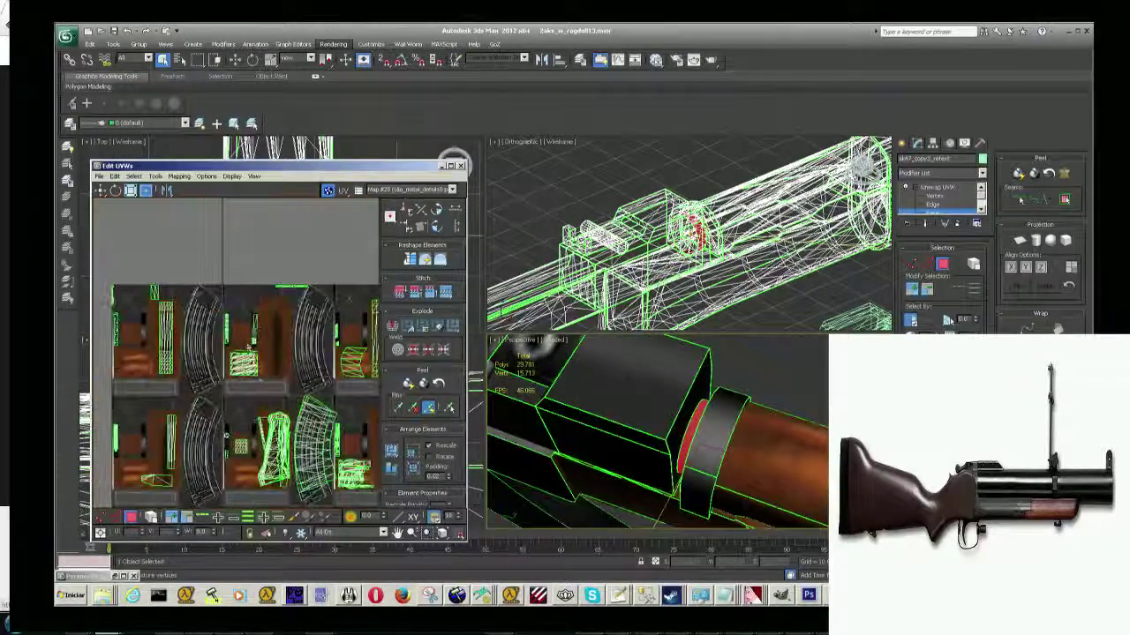
scroll(256, 379, "down", 3)
scroll(256, 380, "down", 2)
scroll(300, 399, "up", 3)
scroll(301, 399, "up", 2)
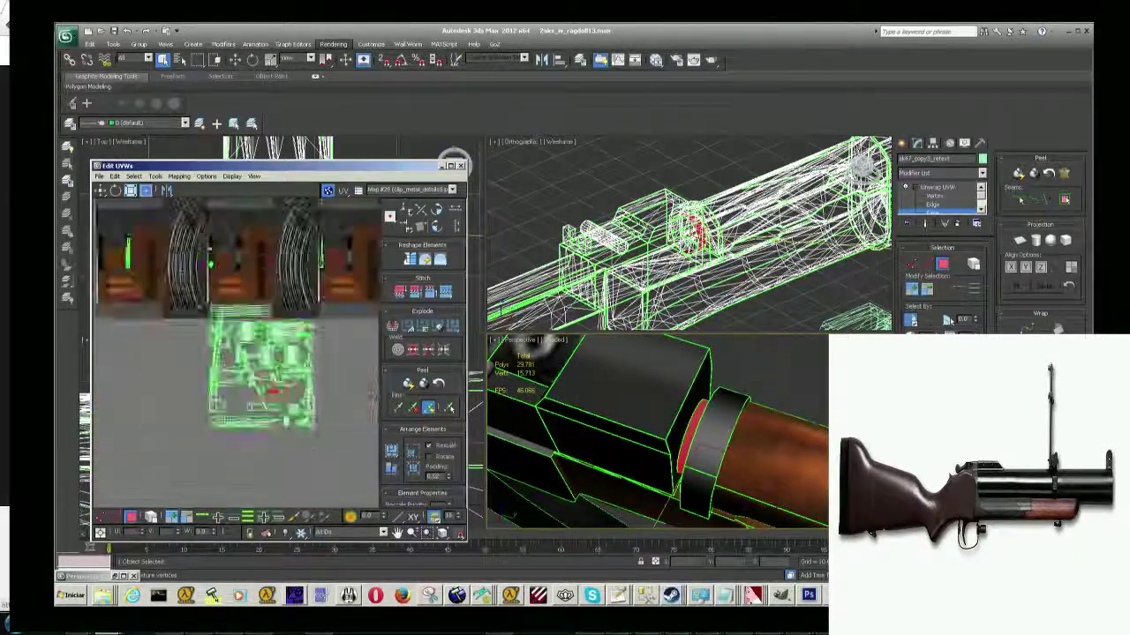
scroll(300, 399, "up", 2)
scroll(300, 399, "up", 2)
scroll(300, 399, "up", 3)
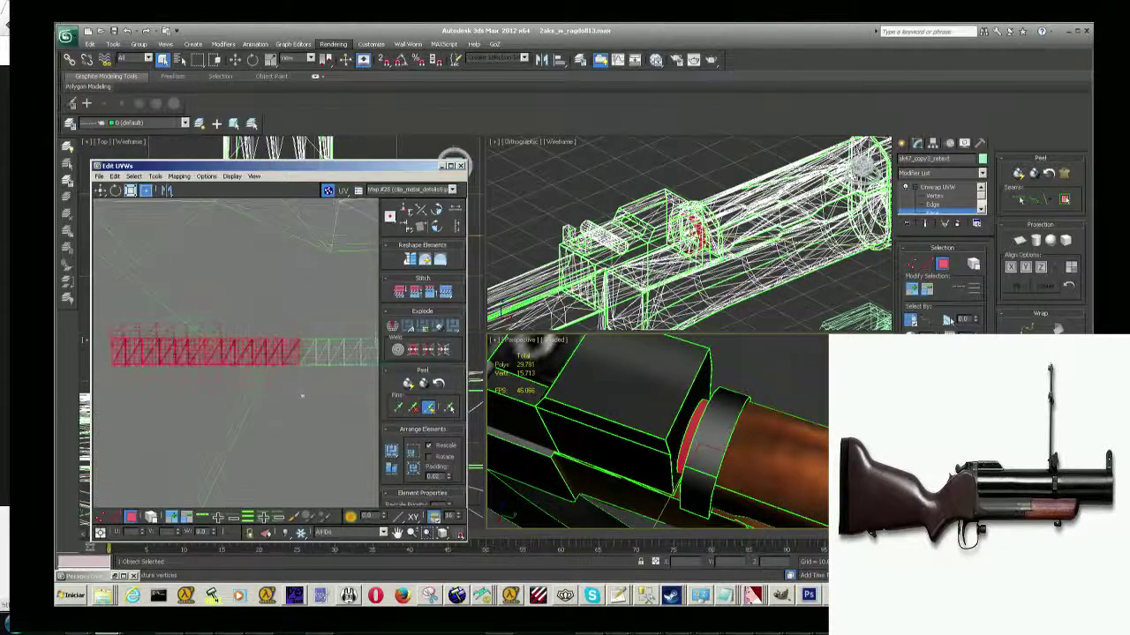
middle_click_drag(285, 339, 285, 397)
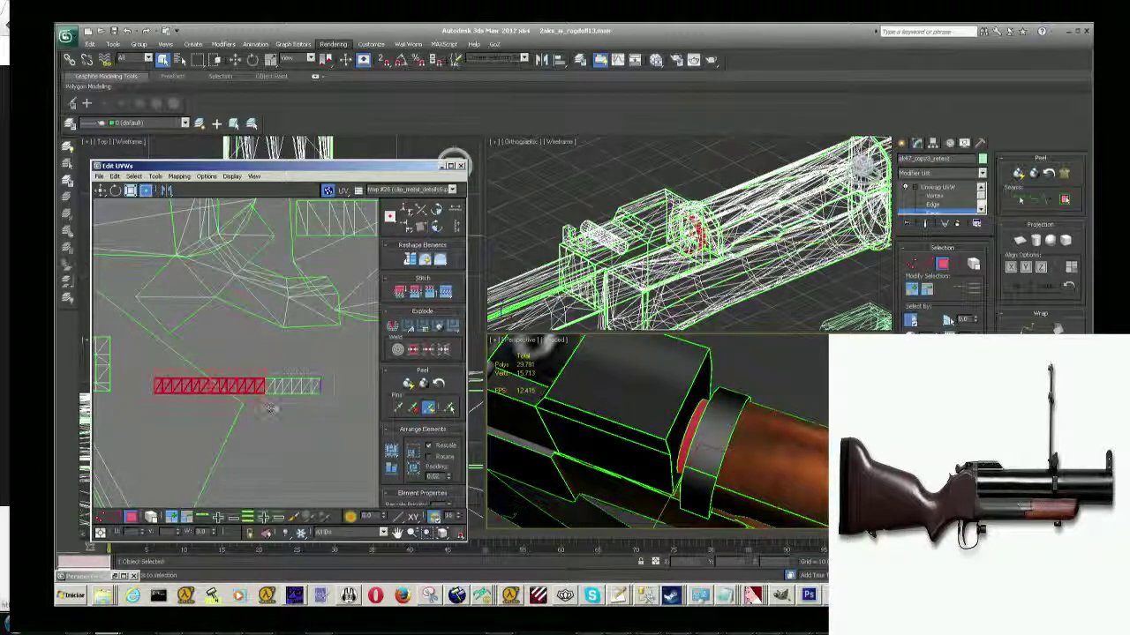
left_click(268, 401, "ctrl")
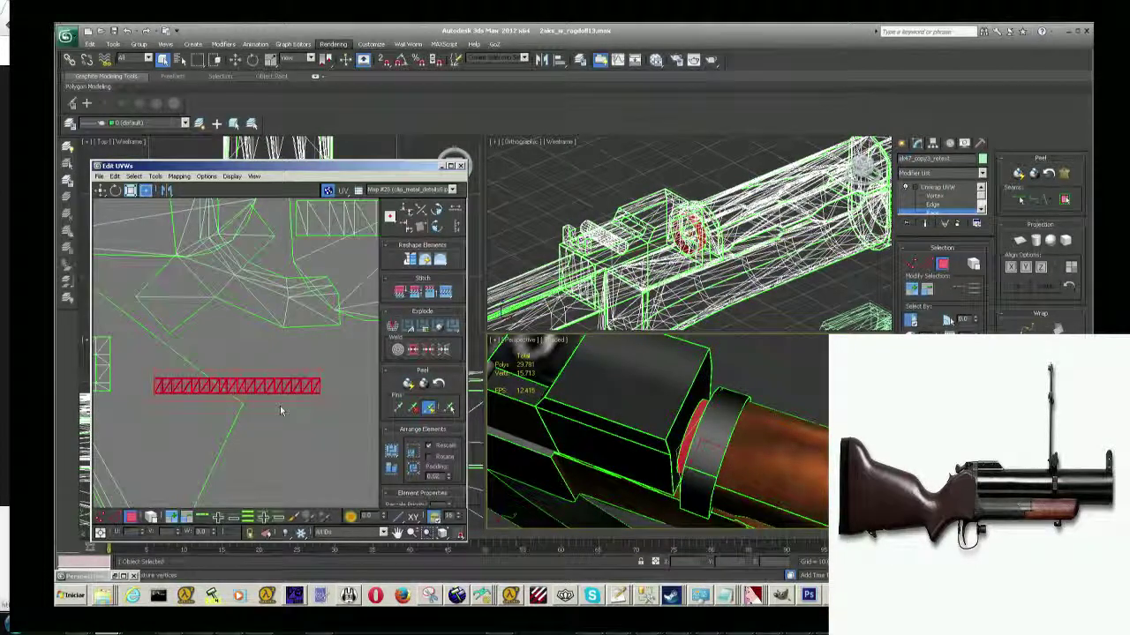
left_click_drag(262, 388, 275, 359)
scroll(274, 359, "down", 3)
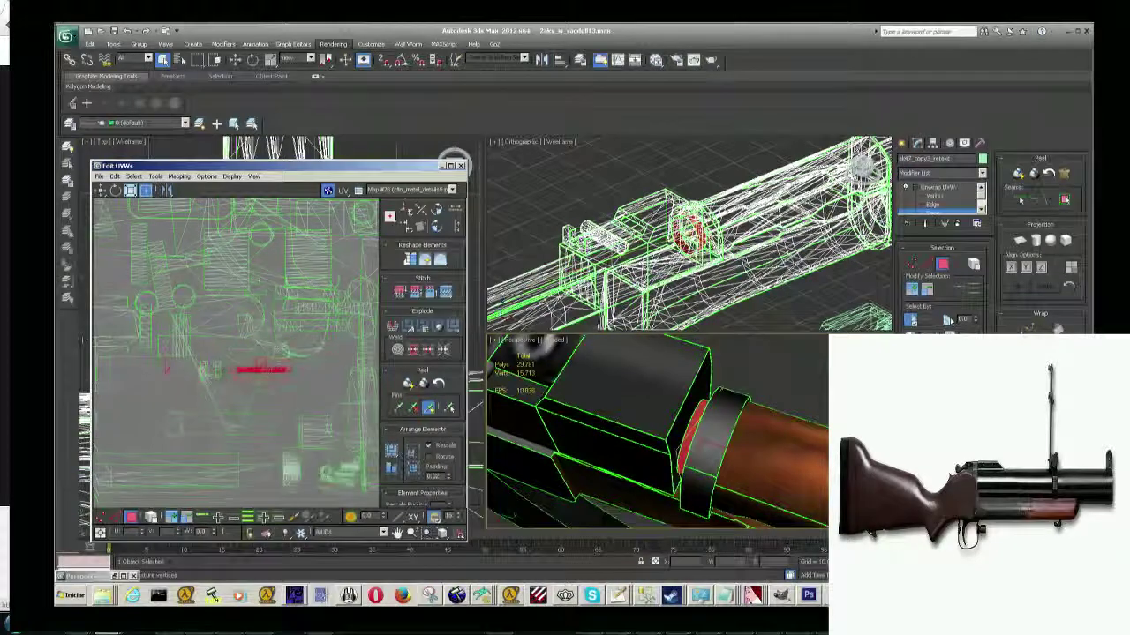
scroll(274, 360, "down", 3)
scroll(275, 359, "down", 3)
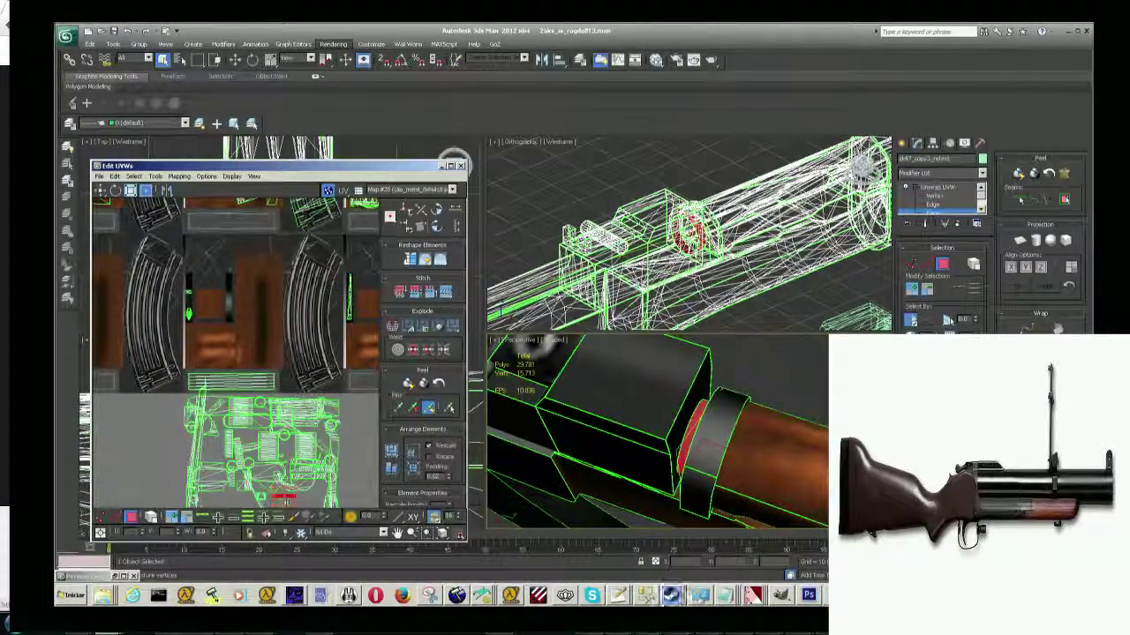
left_click_drag(283, 496, 304, 304)
Position the UV strip on the grey metal area just above the wood block.
scroll(304, 304, "up", 2)
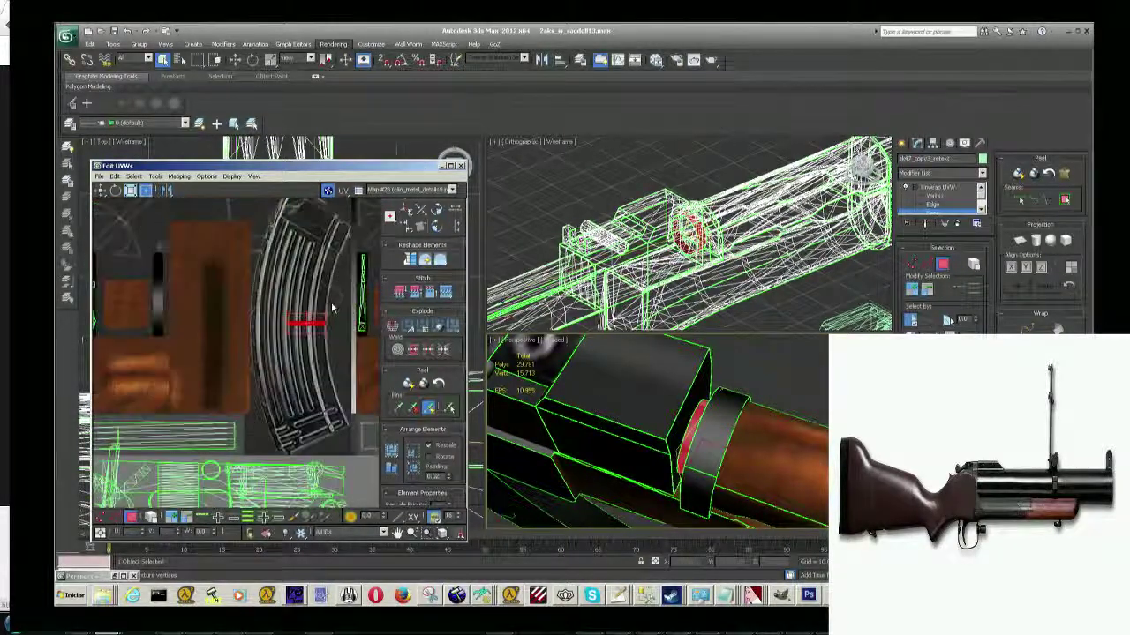
scroll(326, 309, "down", 2)
scroll(335, 313, "down", 2)
scroll(335, 388, "up", 4)
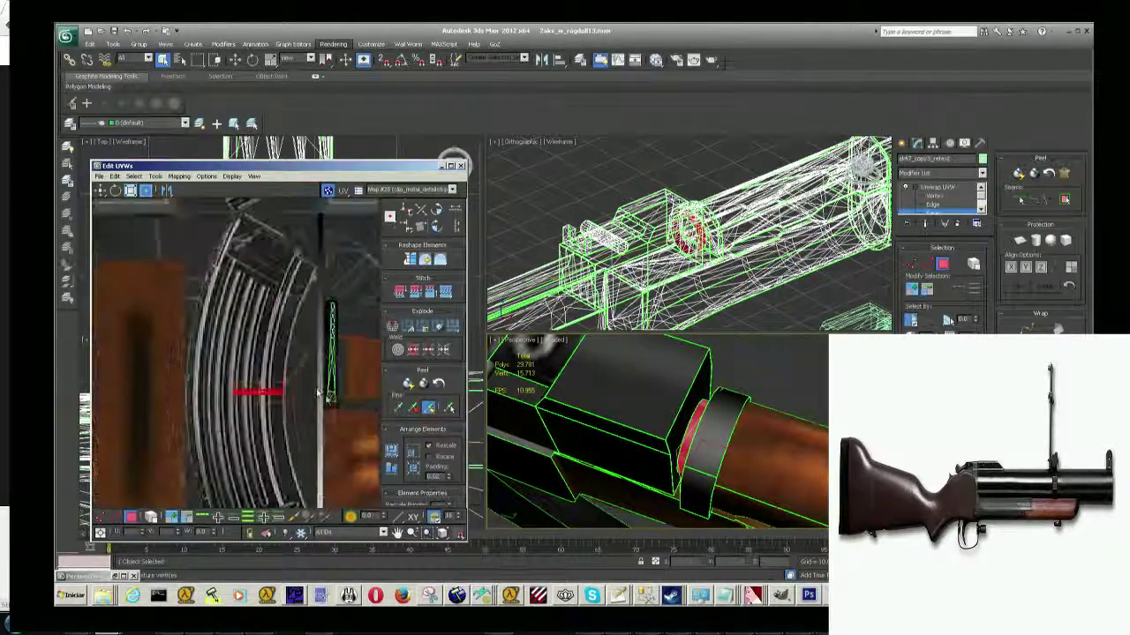
scroll(185, 404, "down", 2)
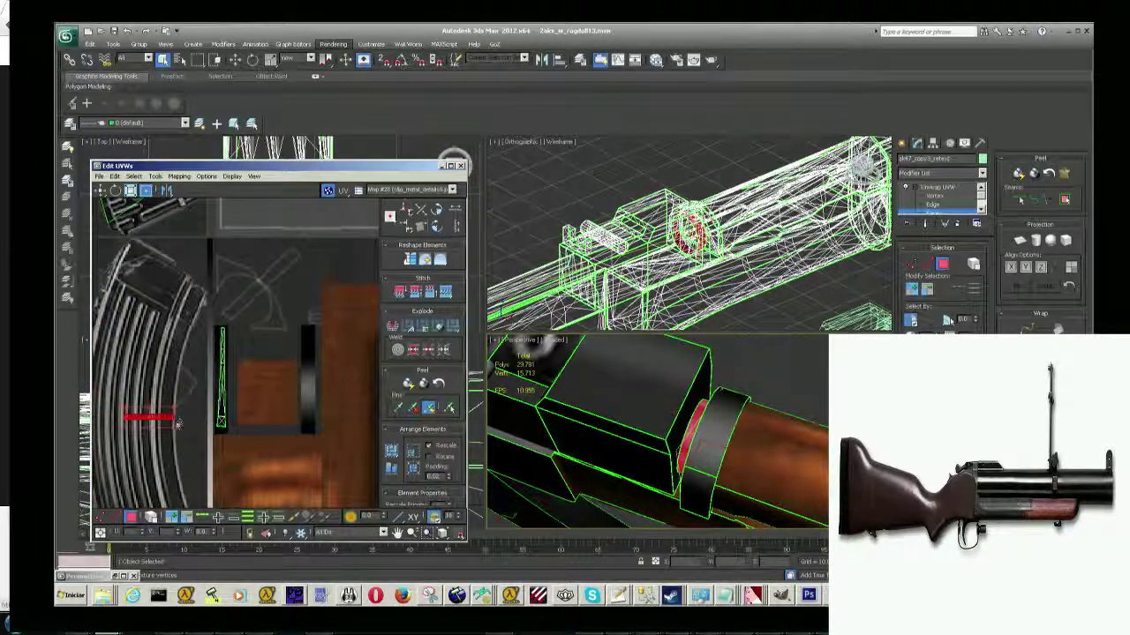
left_click_drag(146, 417, 316, 366)
scroll(316, 367, "up", 3)
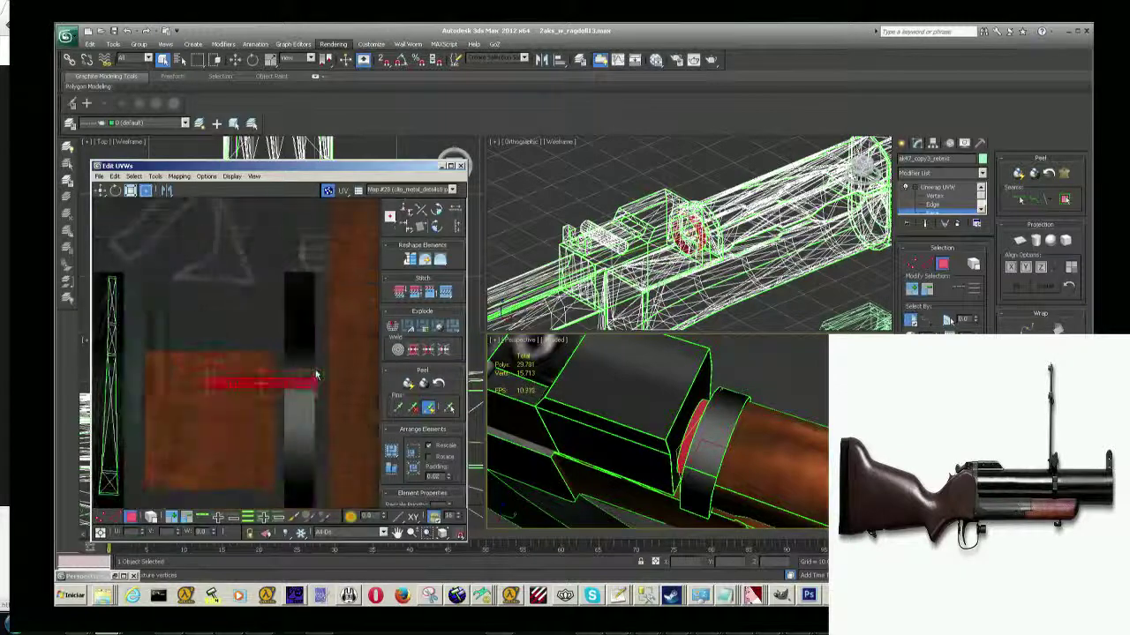
scroll(305, 371, "down", 2)
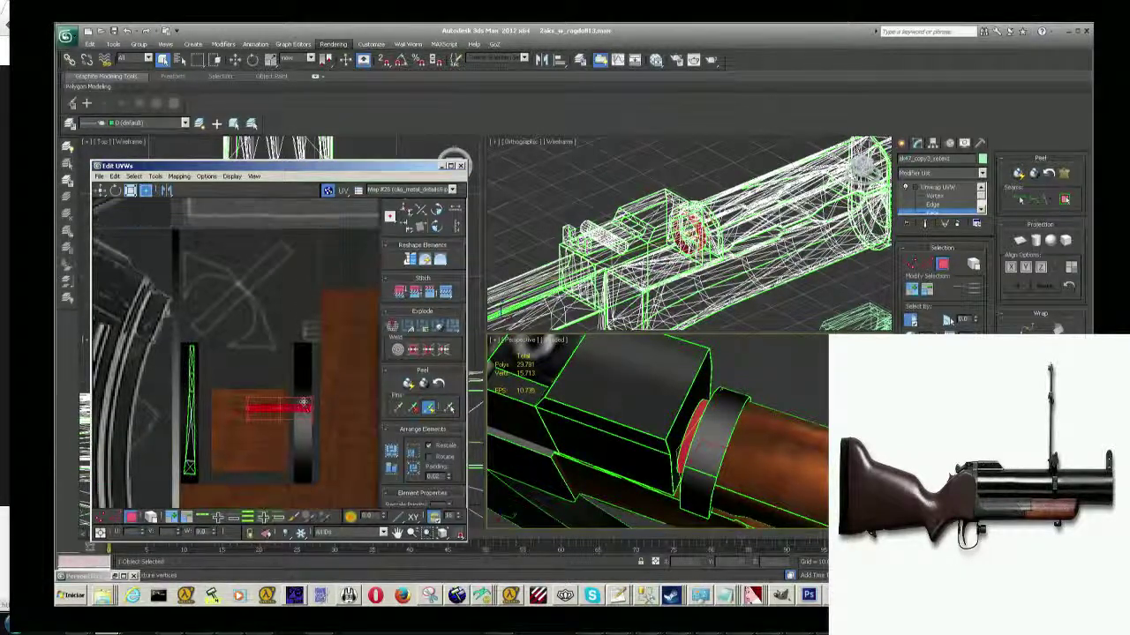
middle_click_drag(304, 372, 307, 403)
left_click_drag(307, 403, 310, 258)
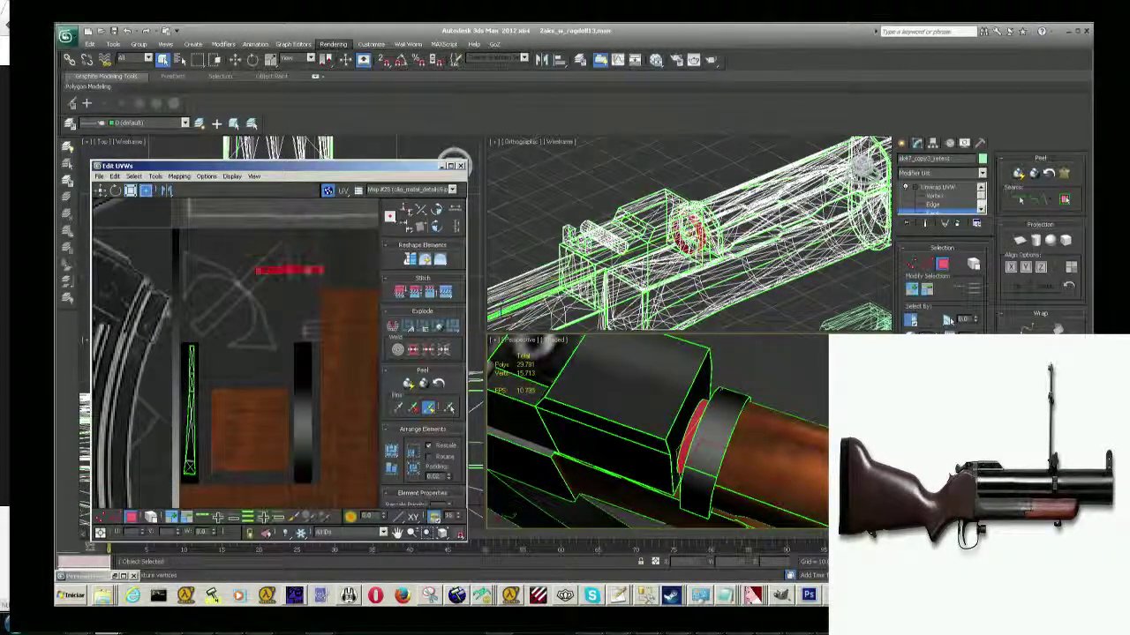
scroll(309, 300, "up", 2)
middle_click_drag(305, 303, 305, 324)
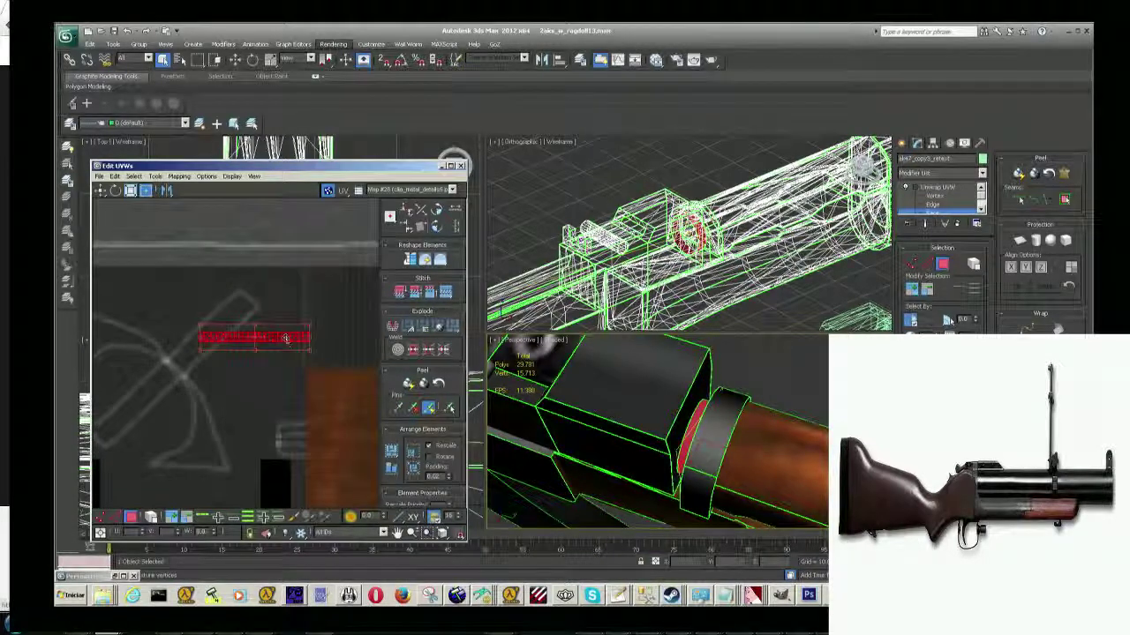
left_click_drag(286, 337, 270, 340)
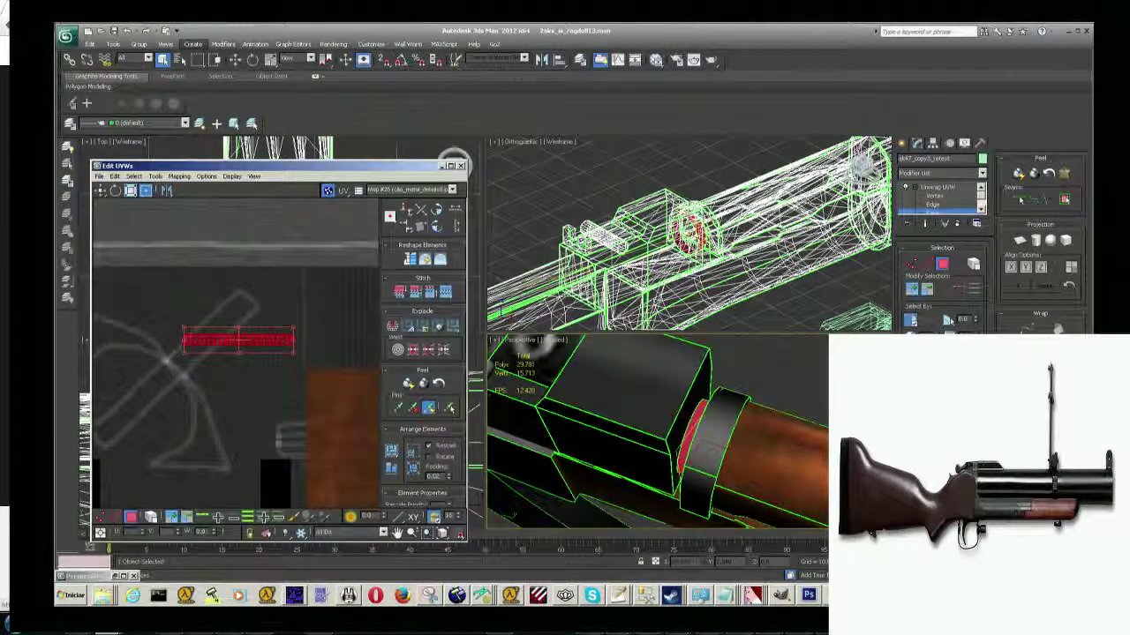
Rotate the UV strip about 84° so it stands nearly vertical above the dark gradient bar.
left_click(114, 192)
left_click(264, 337)
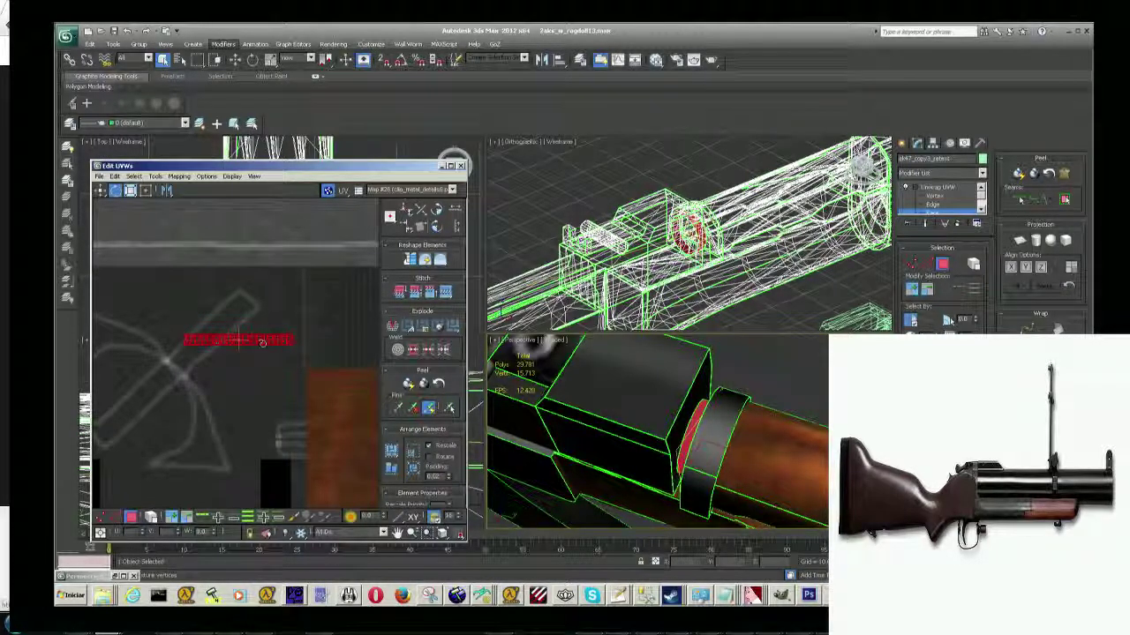
left_click_drag(243, 340, 238, 334)
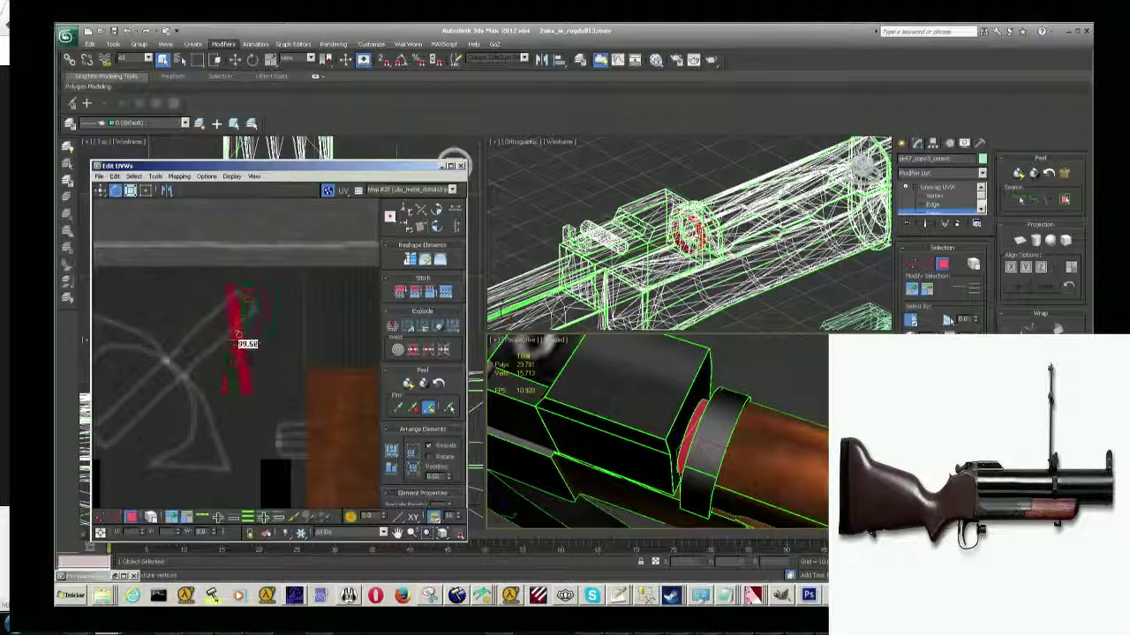
left_click_drag(239, 334, 265, 335)
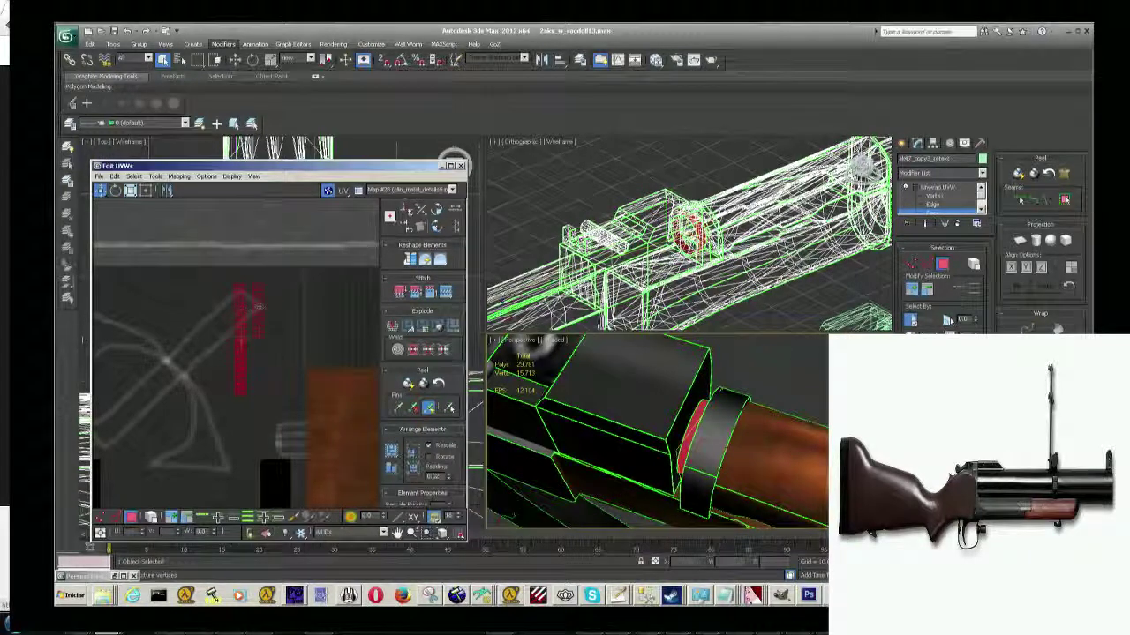
scroll(273, 353, "down", 3)
middle_click_drag(276, 388, 258, 322)
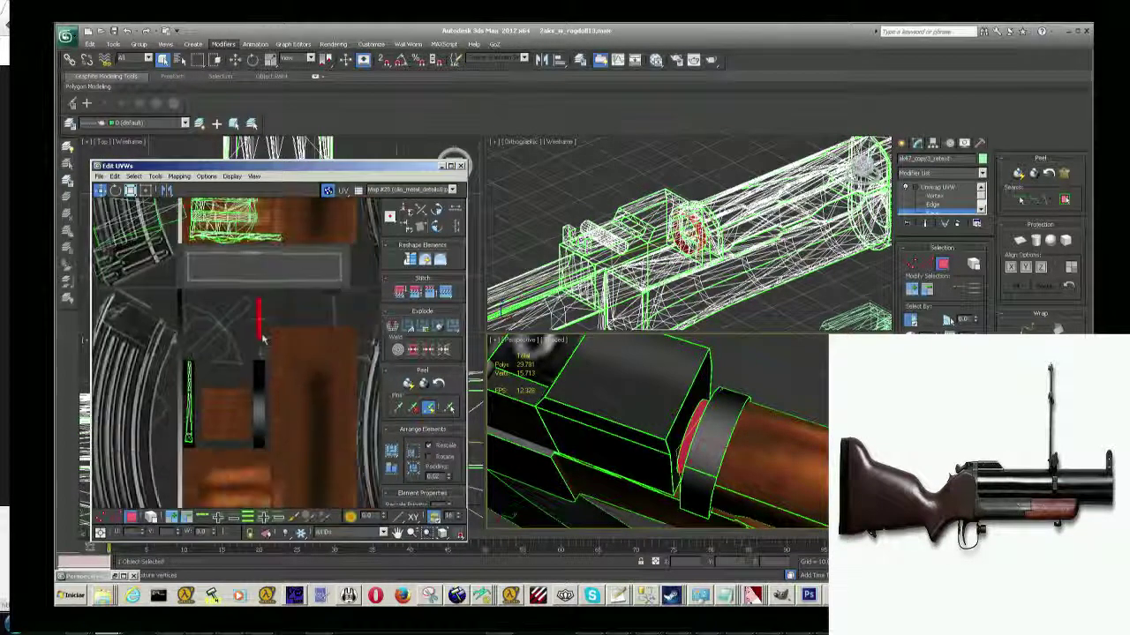
Orbit and zoom the Perspective view to check the band rings' dark metal finish.
middle_click_drag(658, 433, 618, 415)
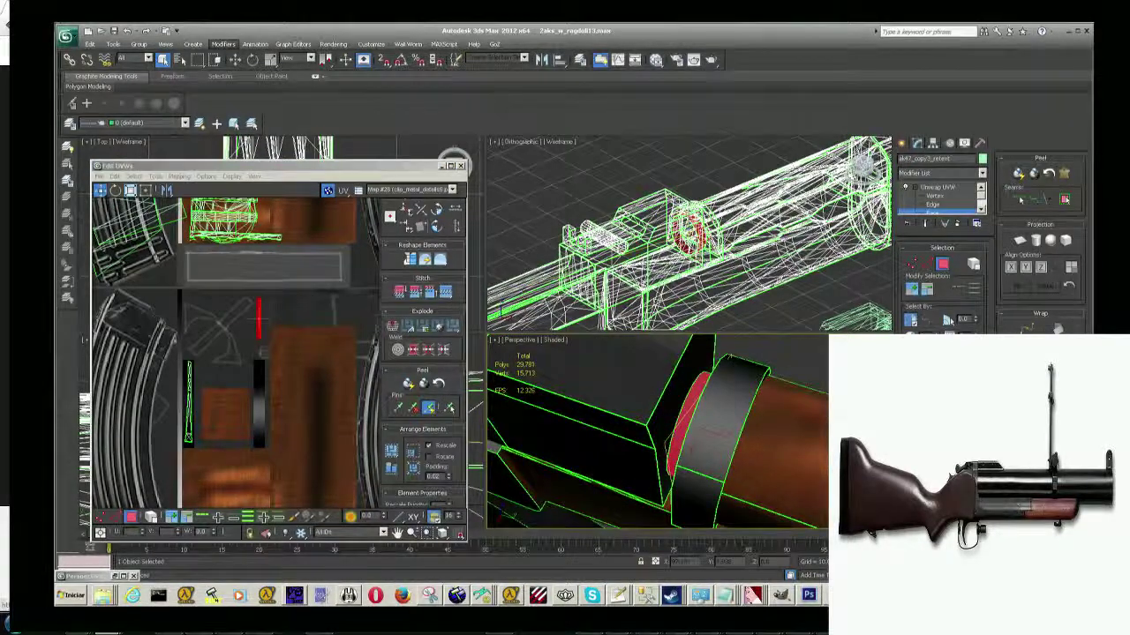
mouse_move(514, 513)
middle_mouse_down("alt")
mouse_move(492, 512)
mouse_move(624, 510)
mouse_move(653, 415)
mouse_move(688, 454)
mouse_move(695, 486)
middle_mouse_up("alt")
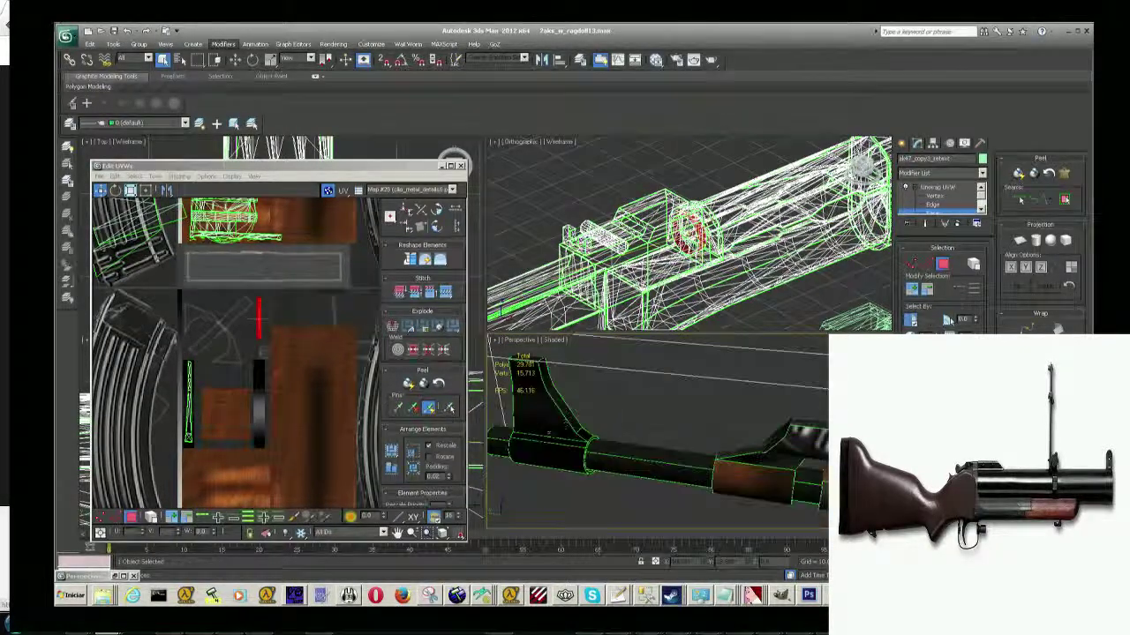
scroll(686, 501, "up", 2)
scroll(687, 502, "up", 2)
scroll(686, 502, "up", 2)
scroll(658, 433, "down", 2)
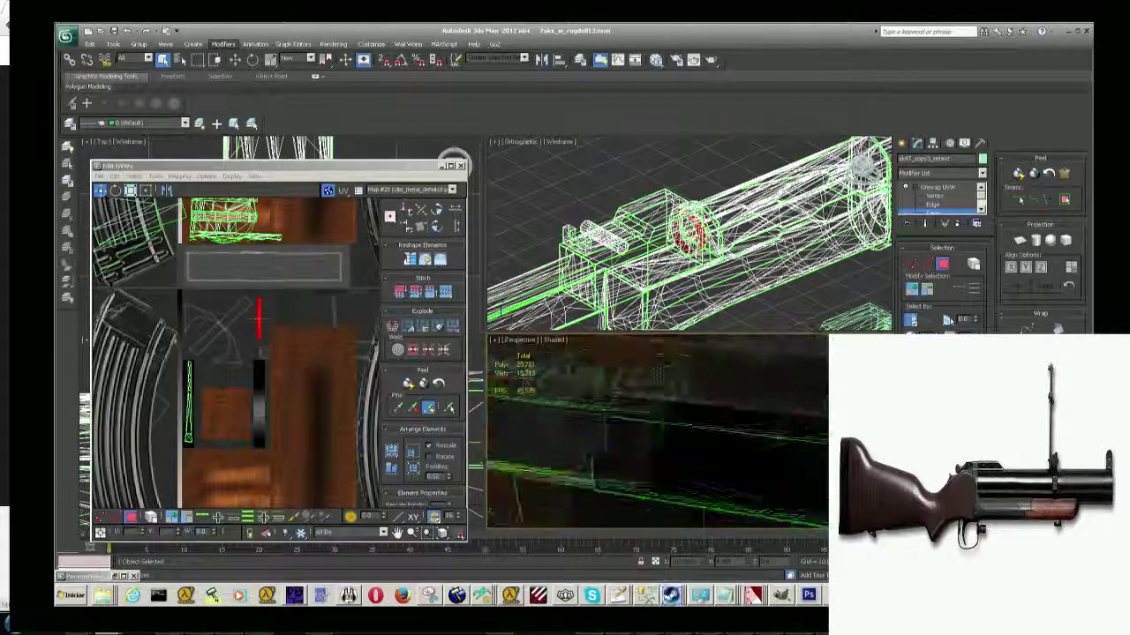
scroll(657, 432, "down", 2)
scroll(657, 433, "down", 2)
scroll(657, 432, "down", 1)
scroll(735, 454, "up", 2)
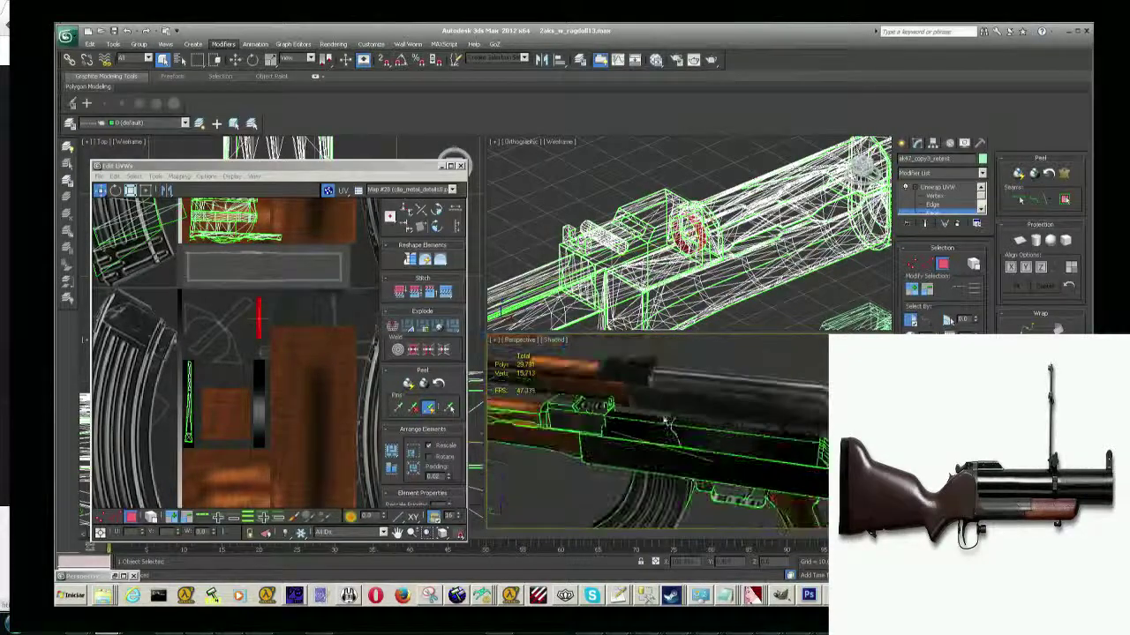
scroll(735, 454, "up", 2)
scroll(736, 454, "up", 2)
scroll(736, 454, "up", 1)
key("alt+Tab")
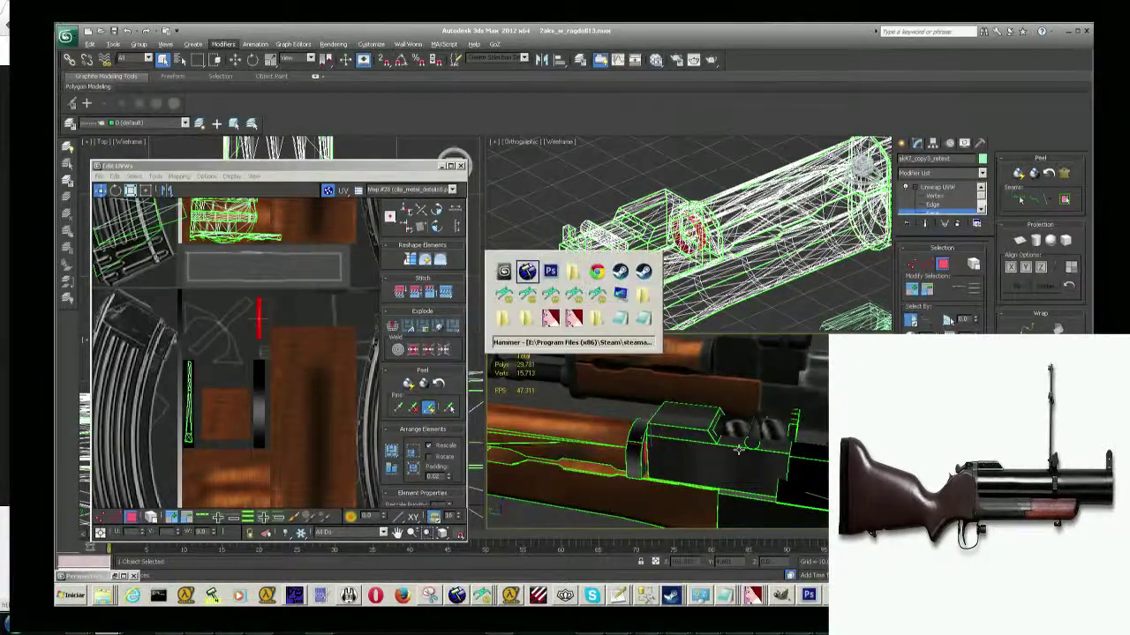
In Photoshop, marquee-select a thin vertical strip above the right-hand black gradient bar.
key("alt+Tab")
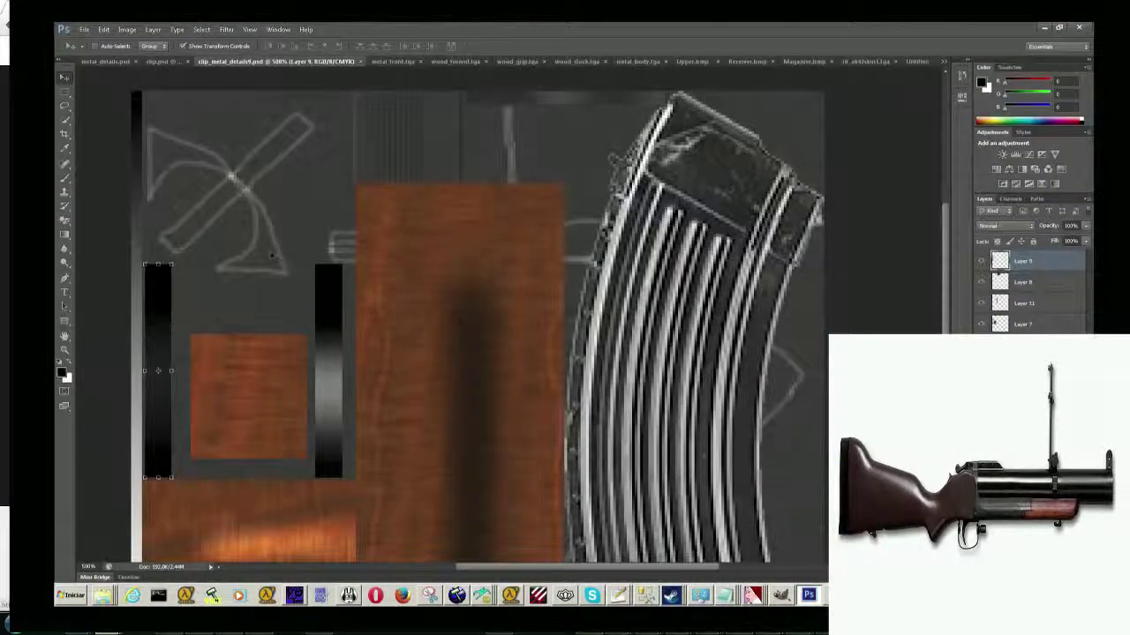
left_click(64, 236)
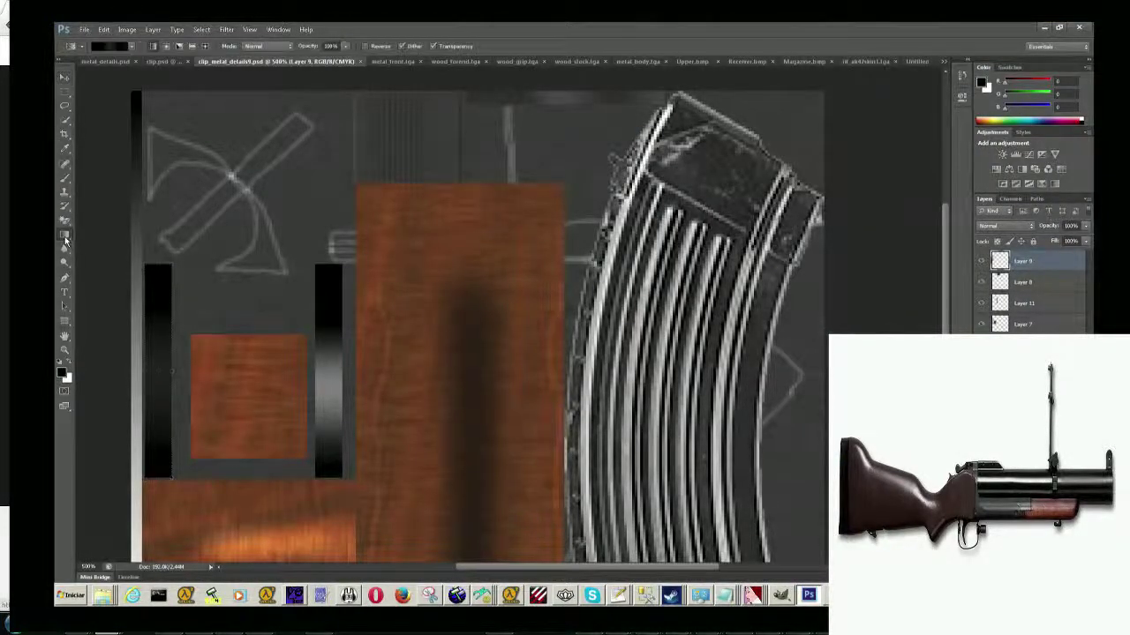
left_click(65, 92)
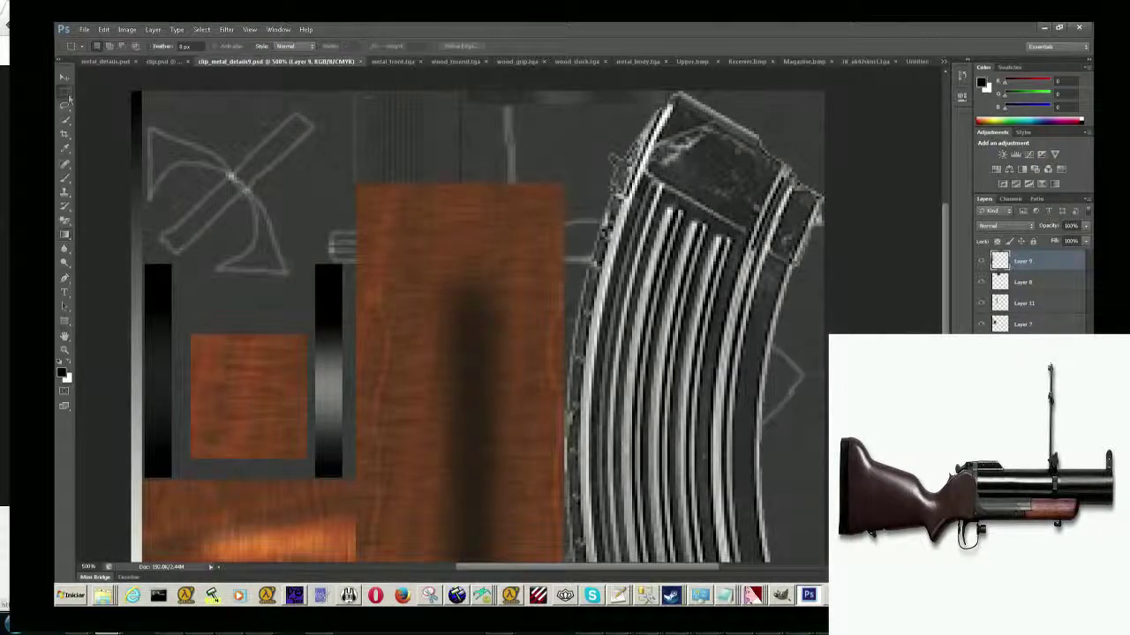
left_click_drag(315, 92, 344, 262)
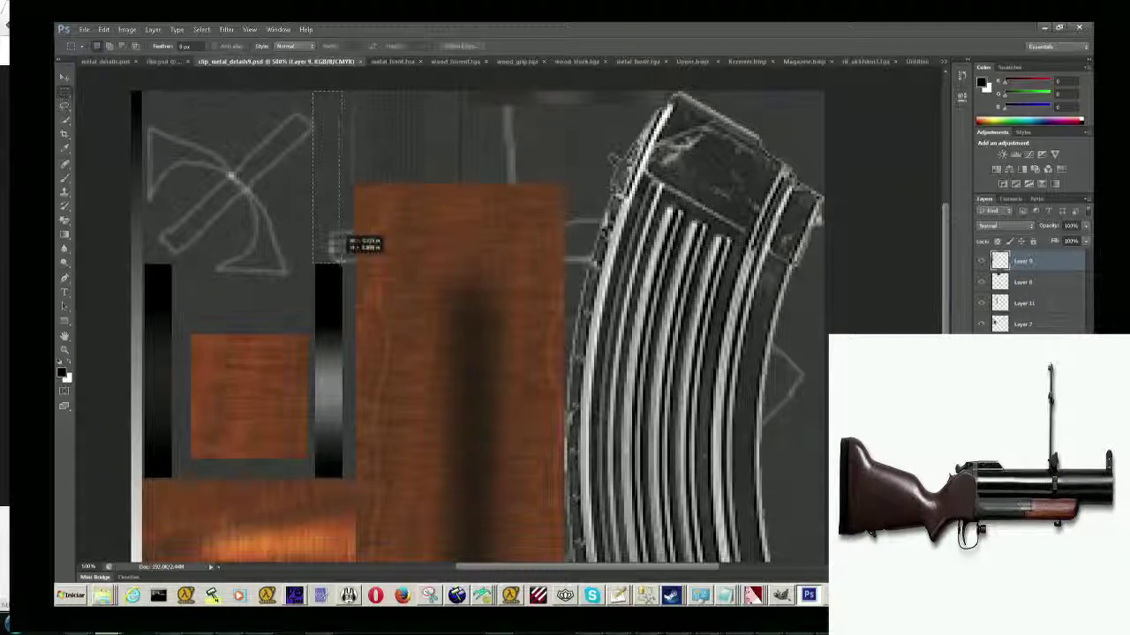
left_click_drag(343, 261, 341, 262)
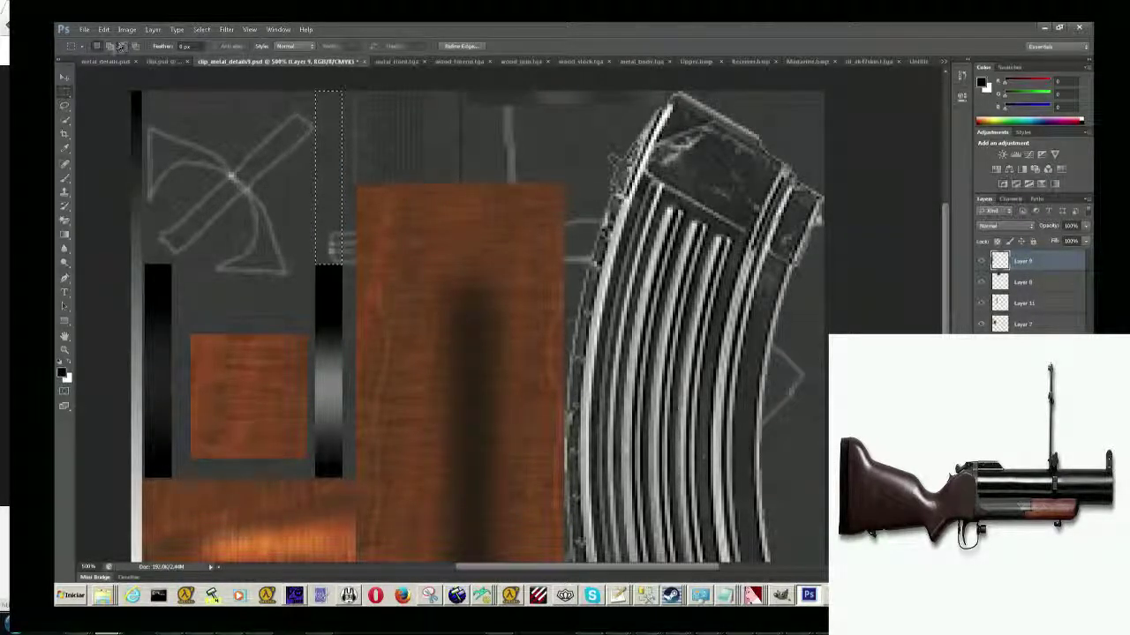
left_click(71, 238)
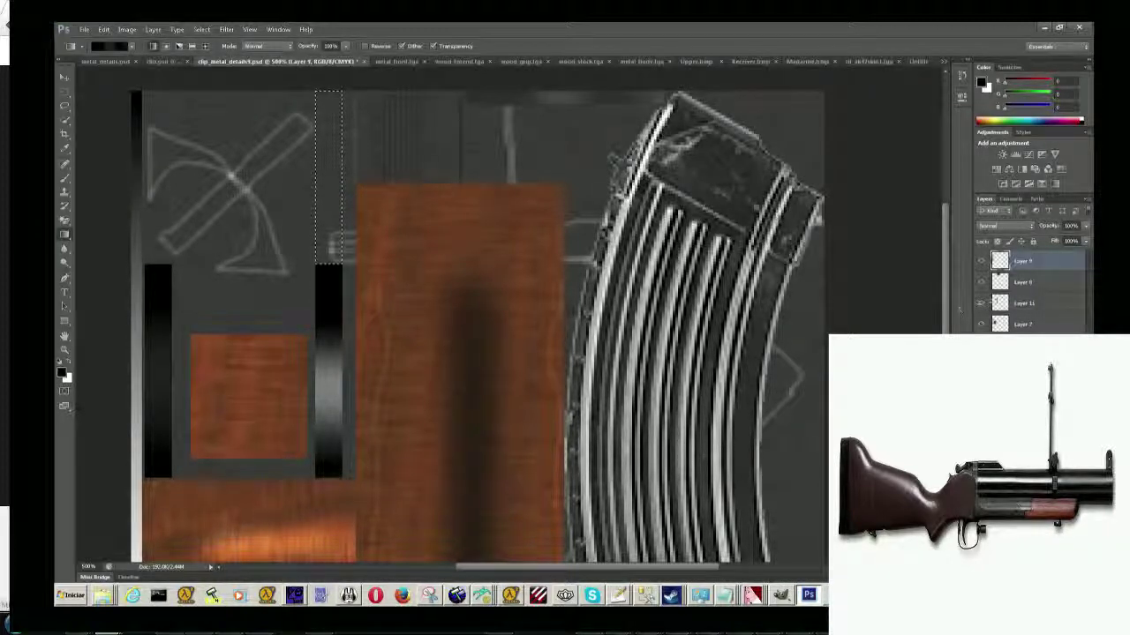
left_click_drag(158, 269, 158, 477)
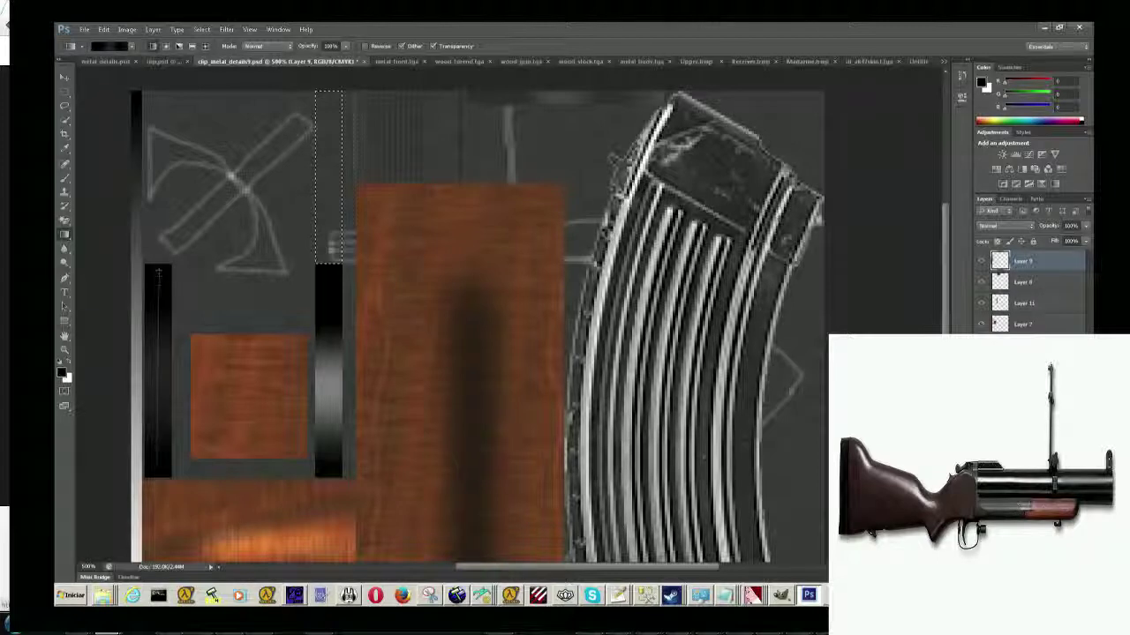
key("ctrl+z")
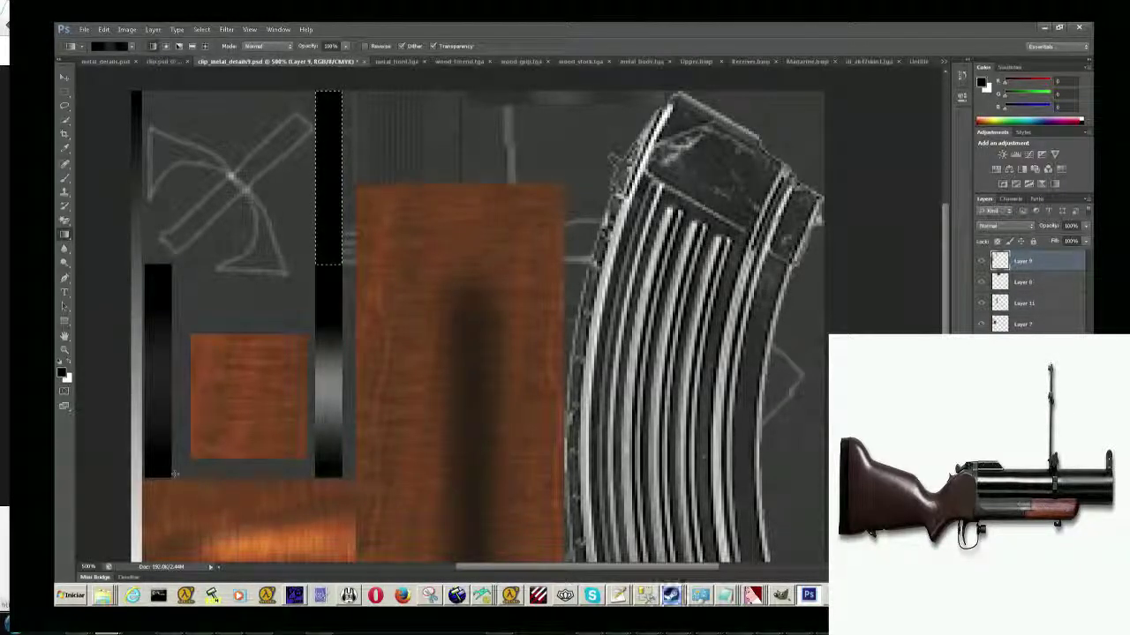
Set the gradient's middle colour stop to dark grey 252525 and accept the edited gradient.
left_click(120, 46)
left_click(570, 311)
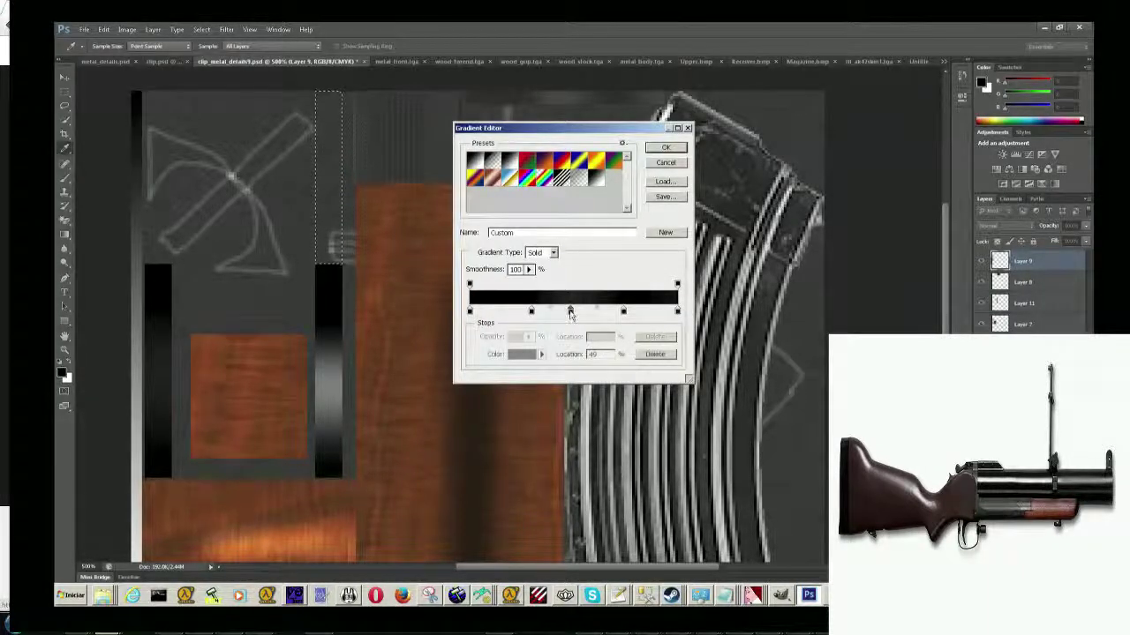
double_click(570, 311)
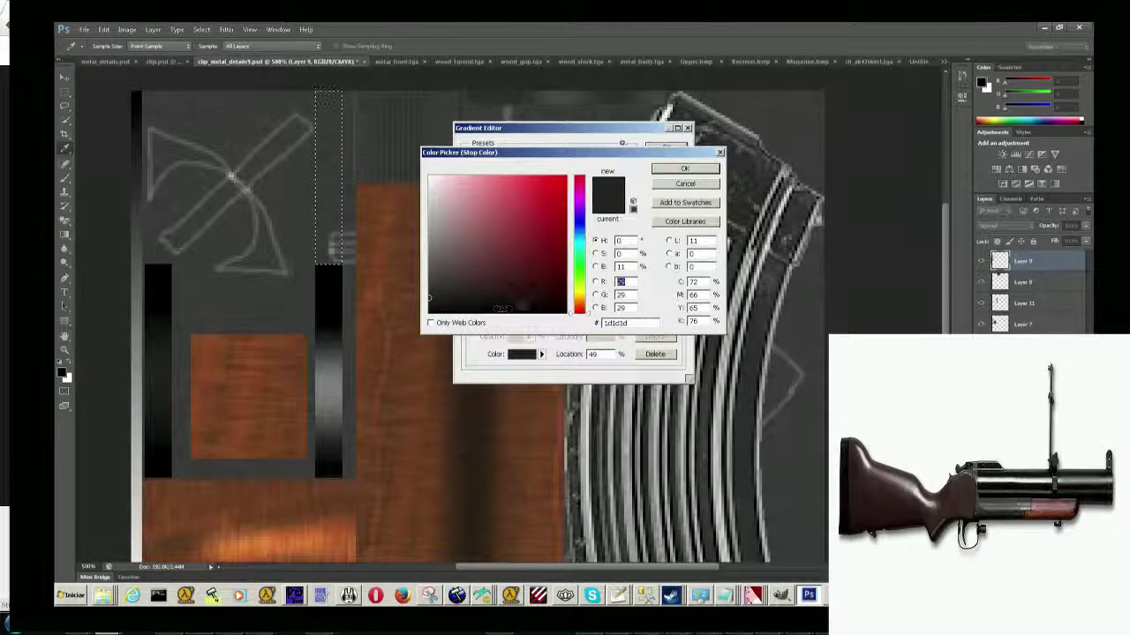
left_click(429, 283)
left_click_drag(428, 282, 426, 296)
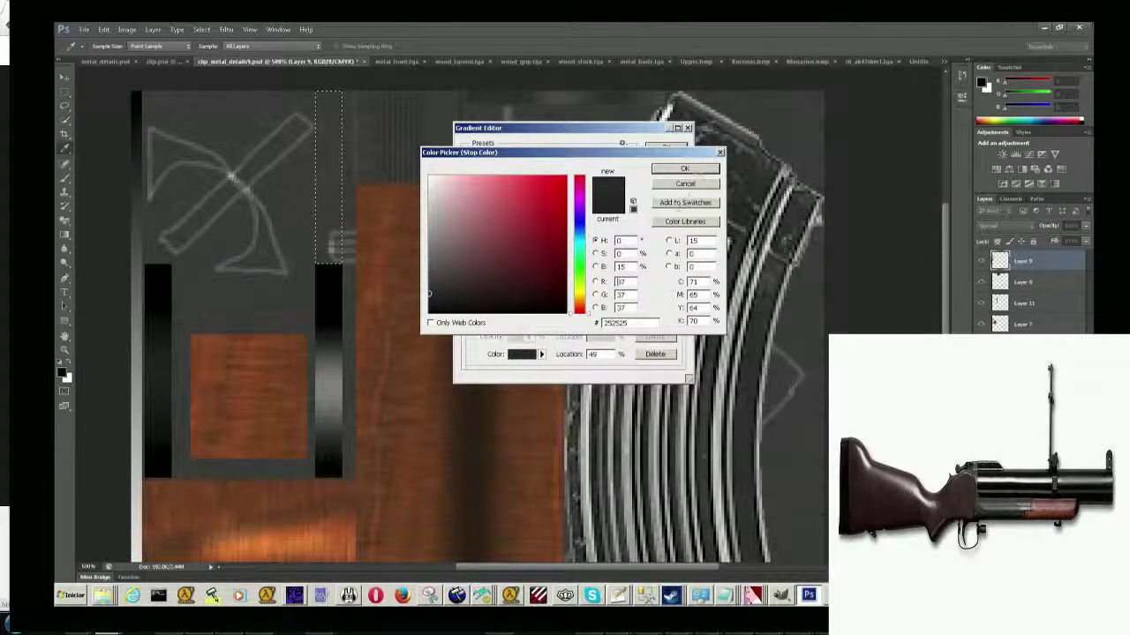
left_click(686, 168)
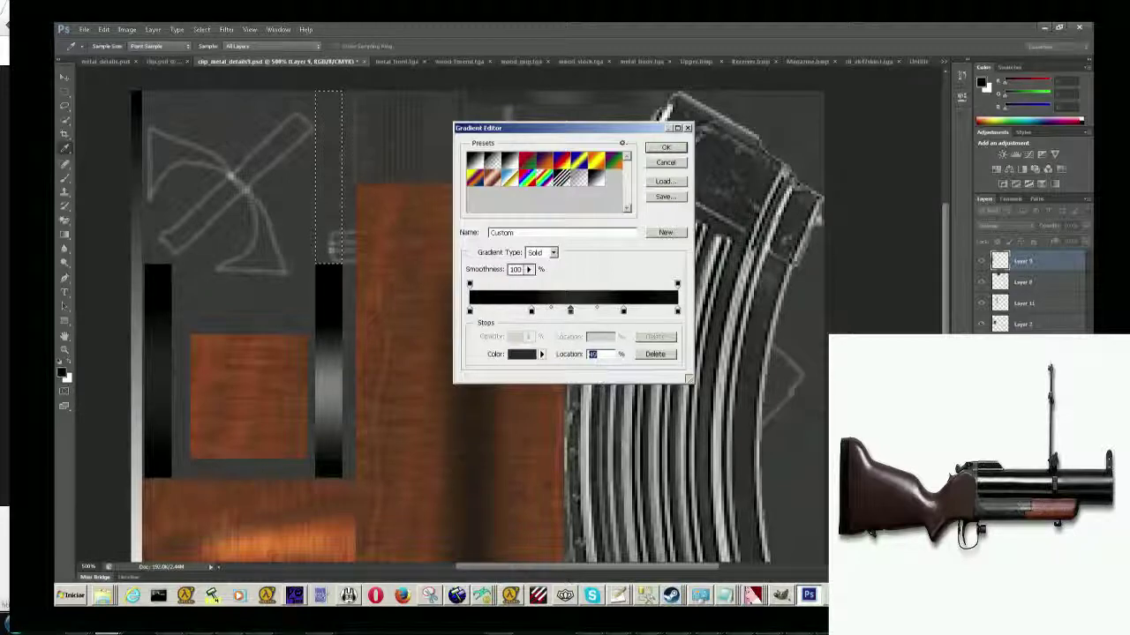
left_click(659, 147)
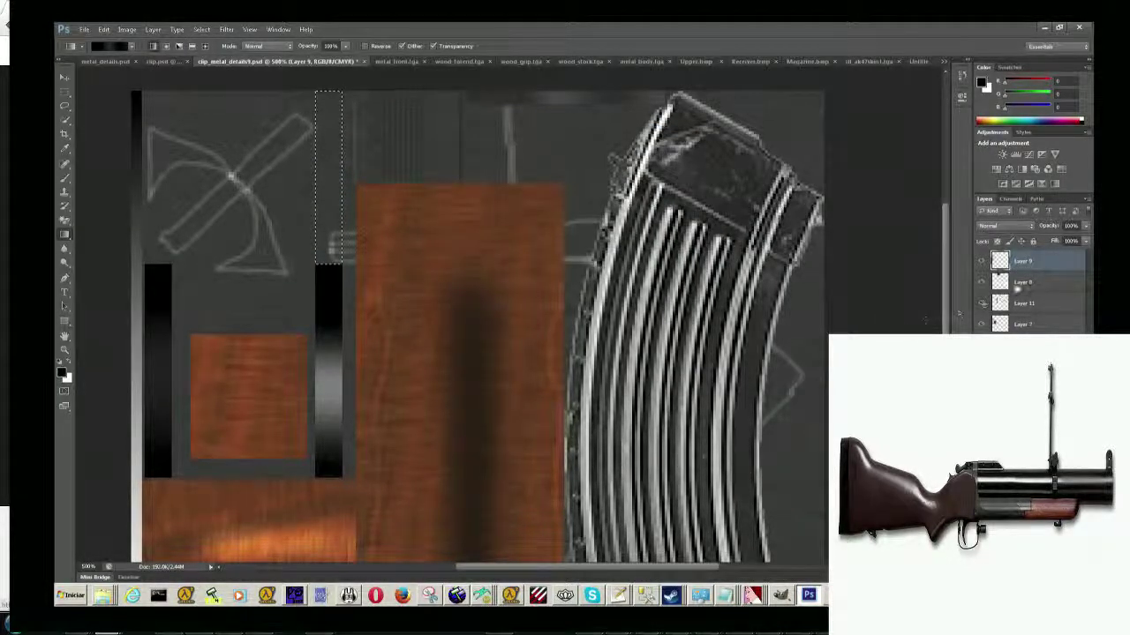
On Layer 11, fill the marked thin strip with the dark gradient, its light band lower.
left_click(1024, 303)
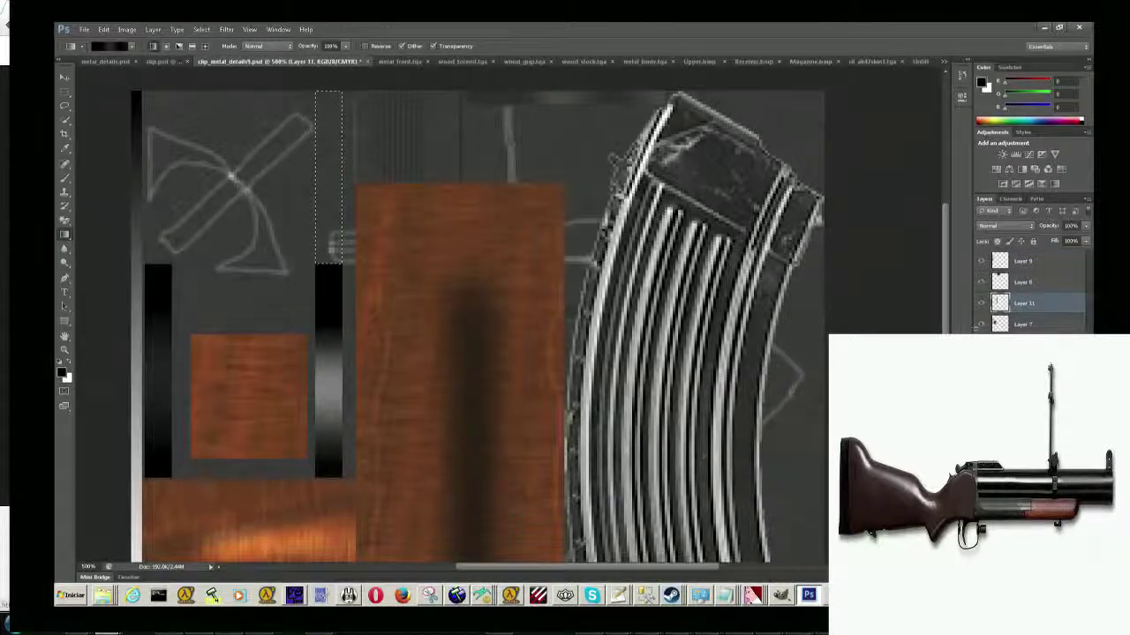
left_click_drag(156, 290, 157, 425)
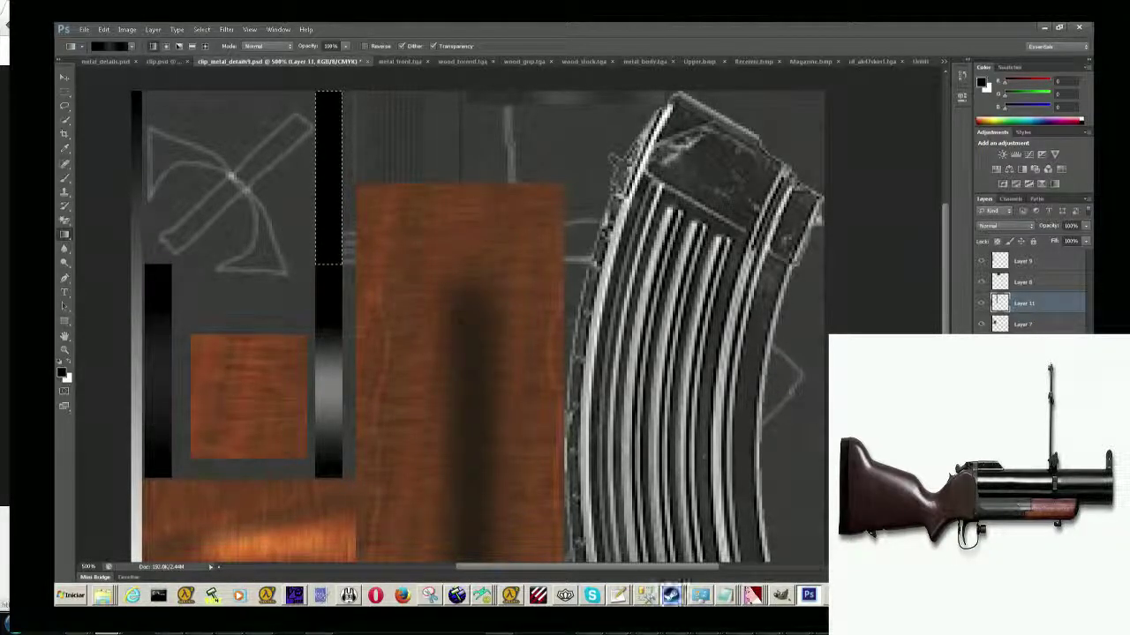
left_click_drag(330, 102, 330, 256)
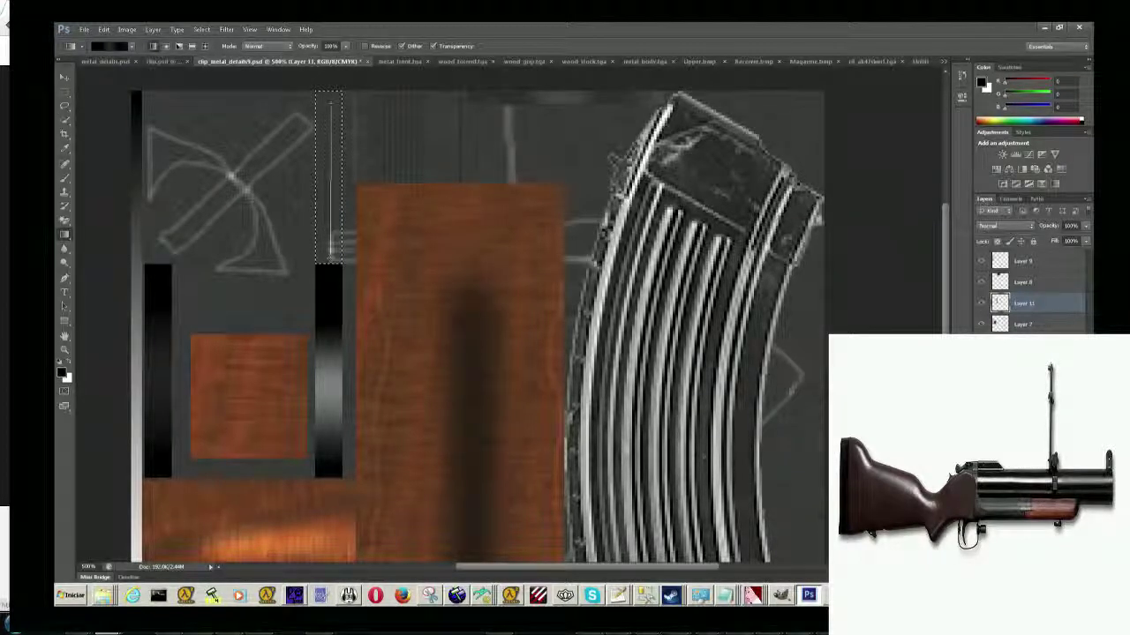
left_click_drag(330, 103, 328, 99)
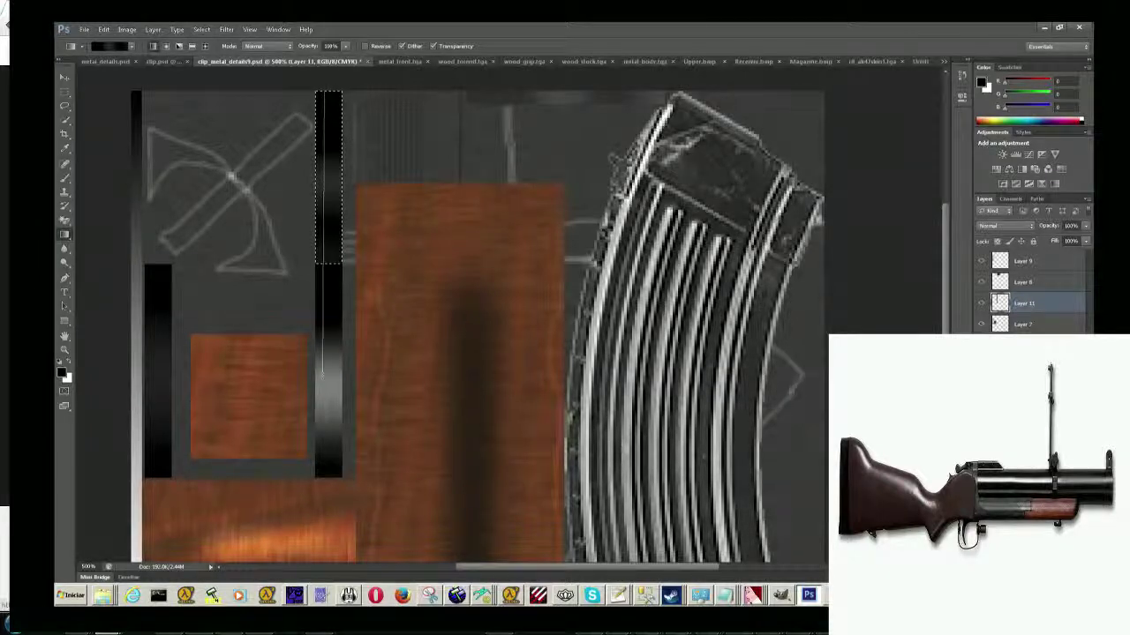
left_click_drag(325, 96, 333, 422)
scroll(341, 288, "up", 2)
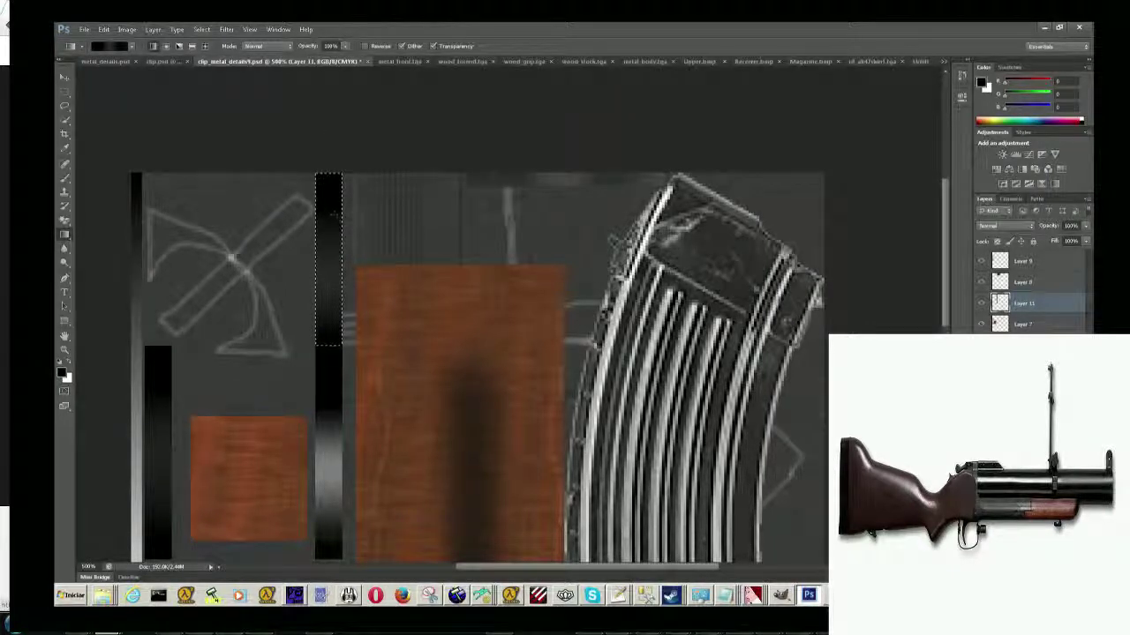
Add a new colour stop near 48% of the metallic gradient and set it to mid grey.
left_click(106, 45)
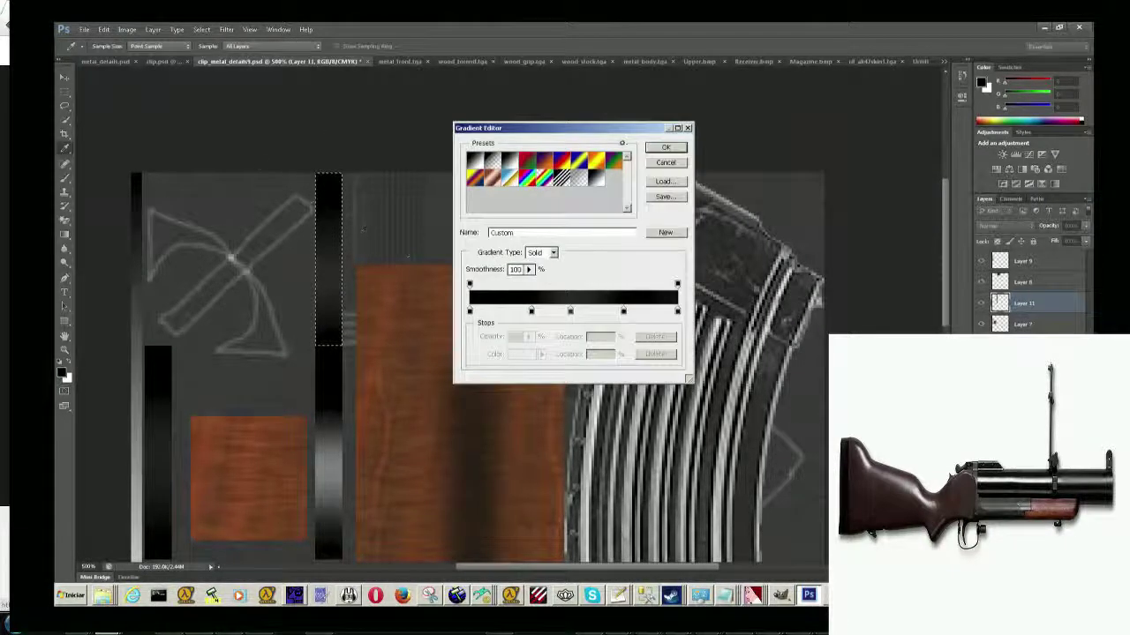
left_click_drag(572, 313, 562, 315)
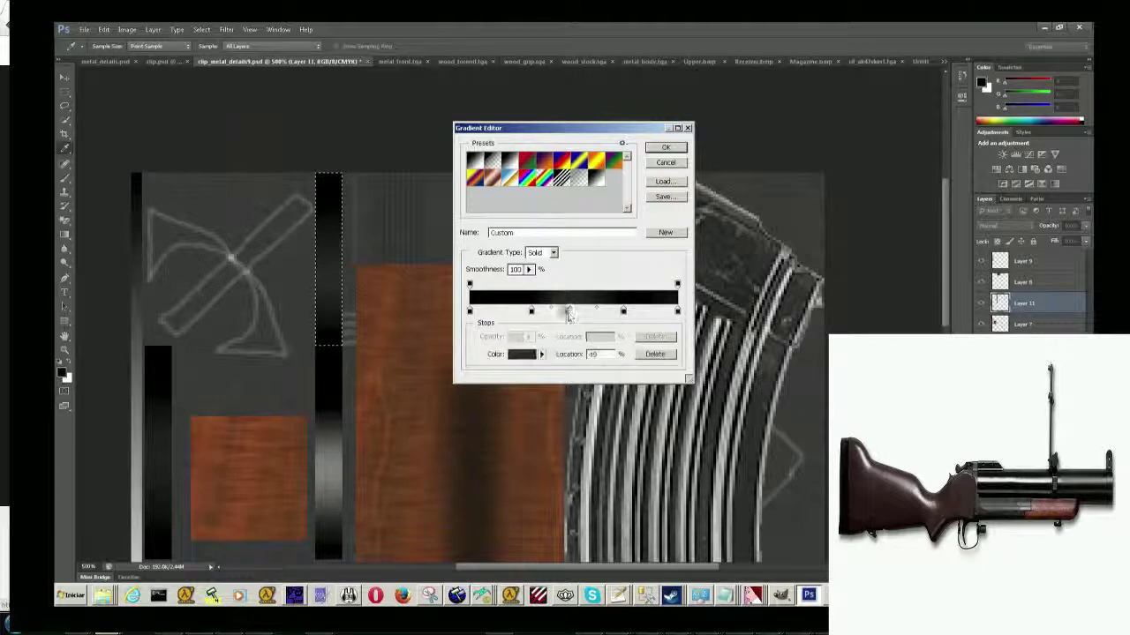
double_click(562, 314)
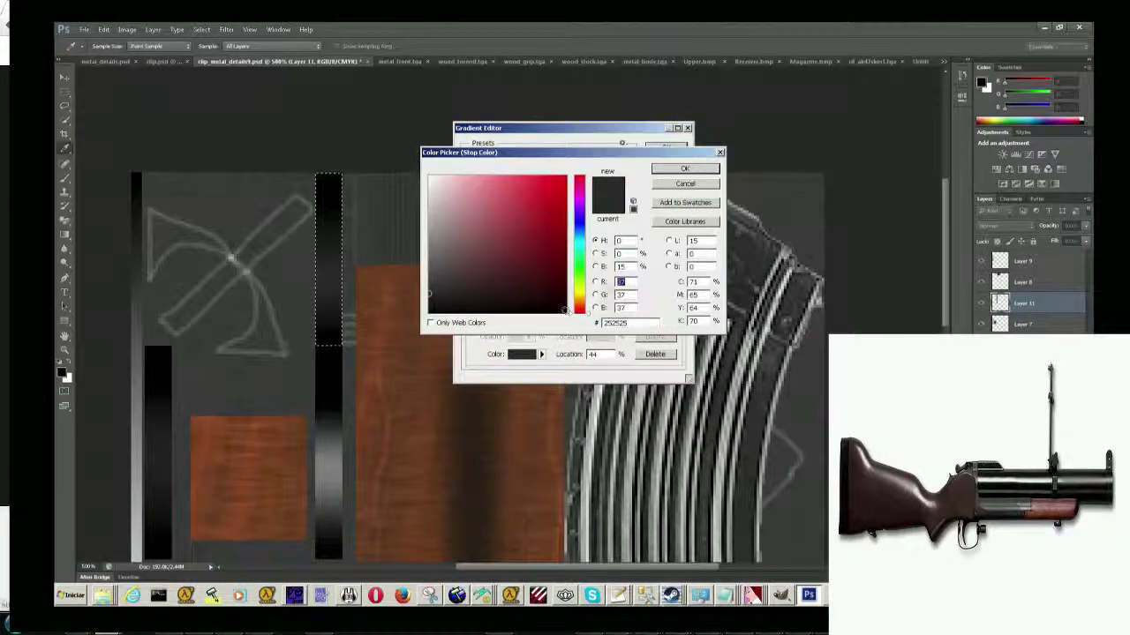
left_click(680, 184)
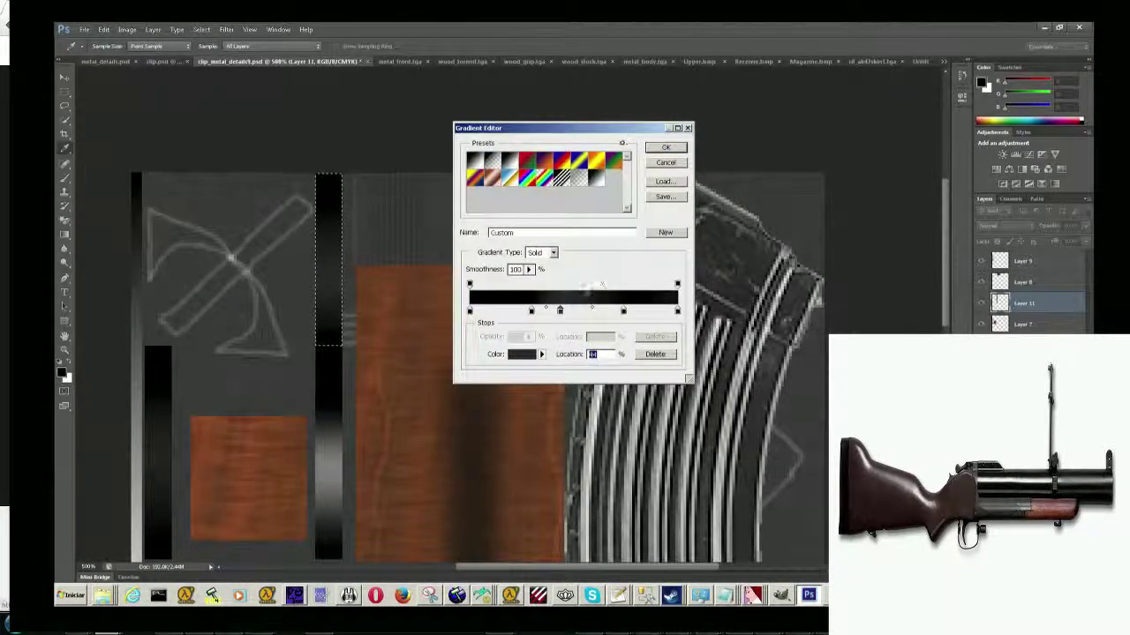
double_click(582, 311)
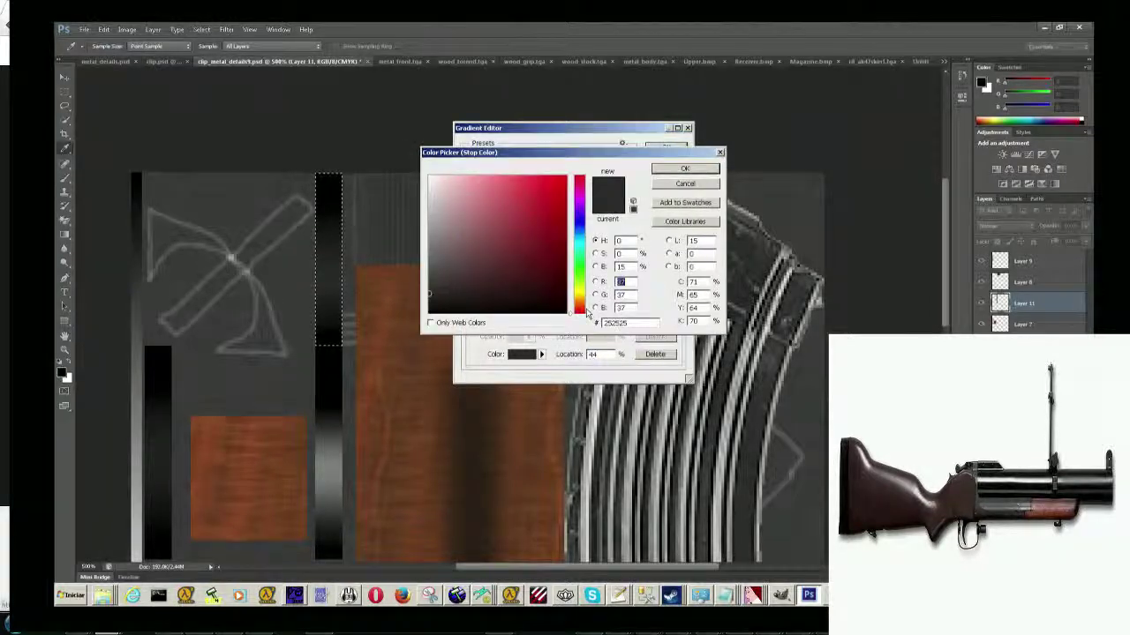
left_click(680, 184)
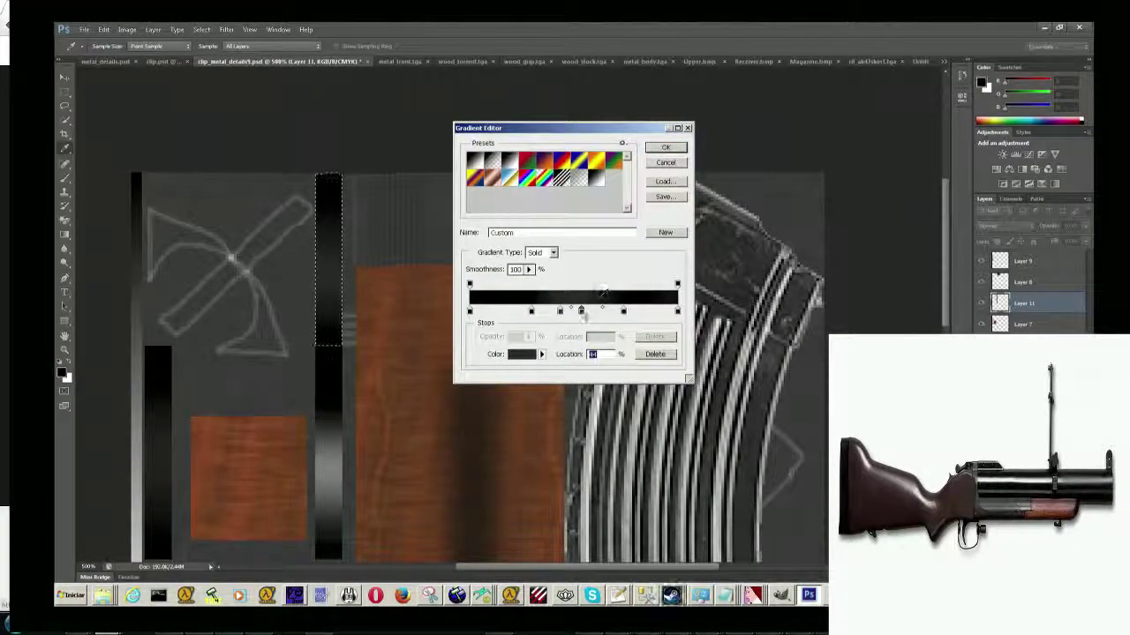
mouse_move(582, 312)
left_mouse_down()
mouse_move(596, 313)
mouse_move(574, 312)
left_mouse_up()
left_click(527, 353)
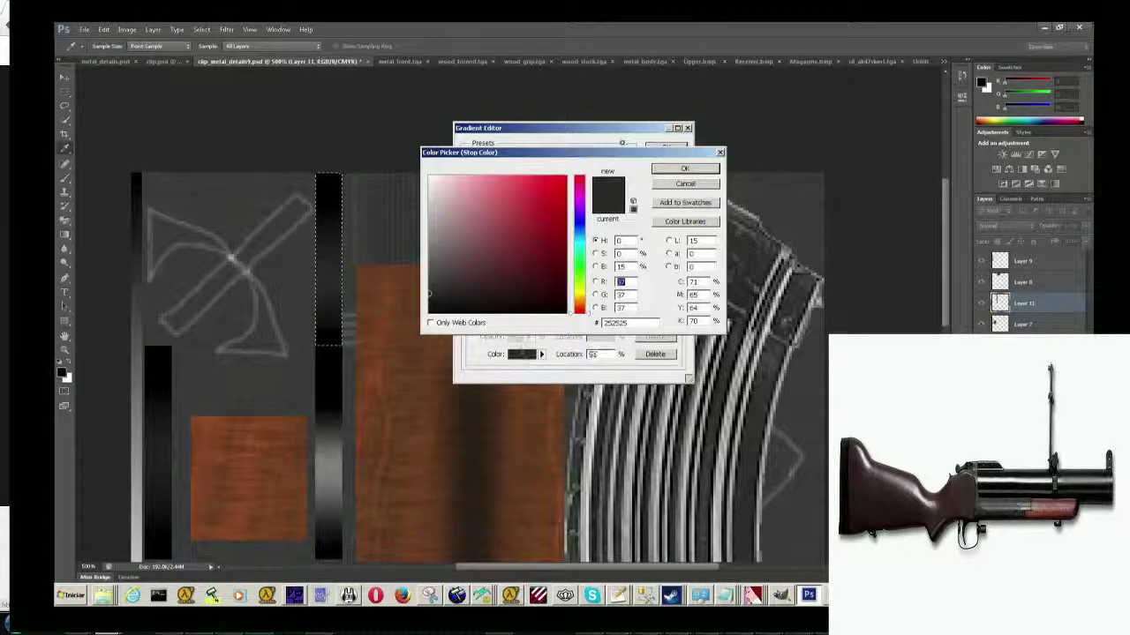
mouse_move(434, 216)
left_mouse_down()
mouse_move(415, 226)
mouse_move(429, 234)
left_mouse_up()
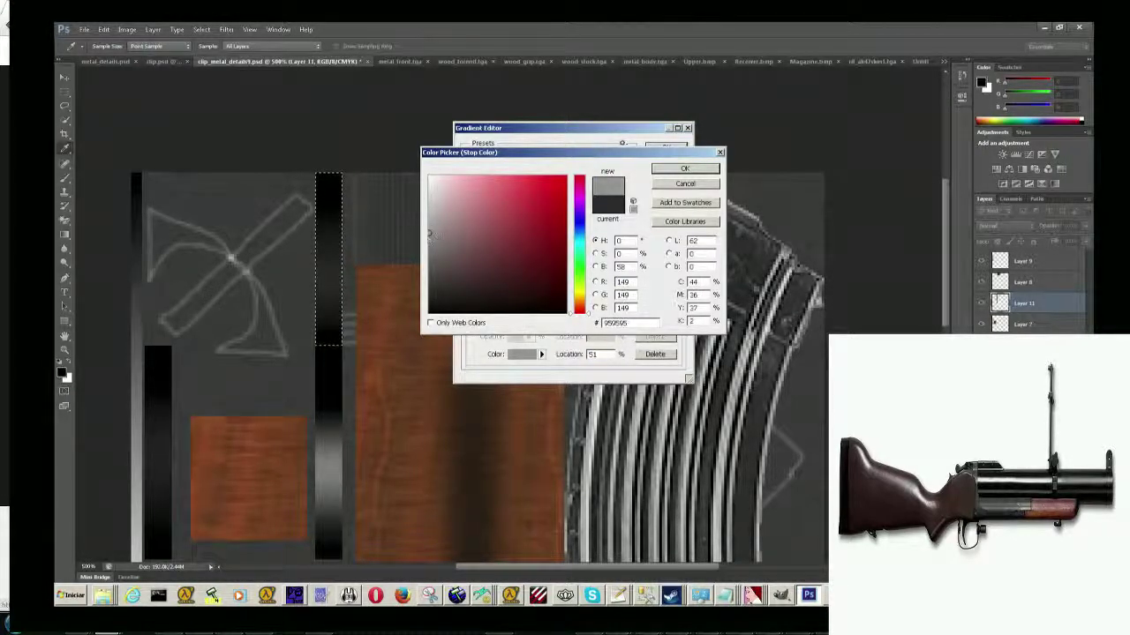
left_click(679, 170)
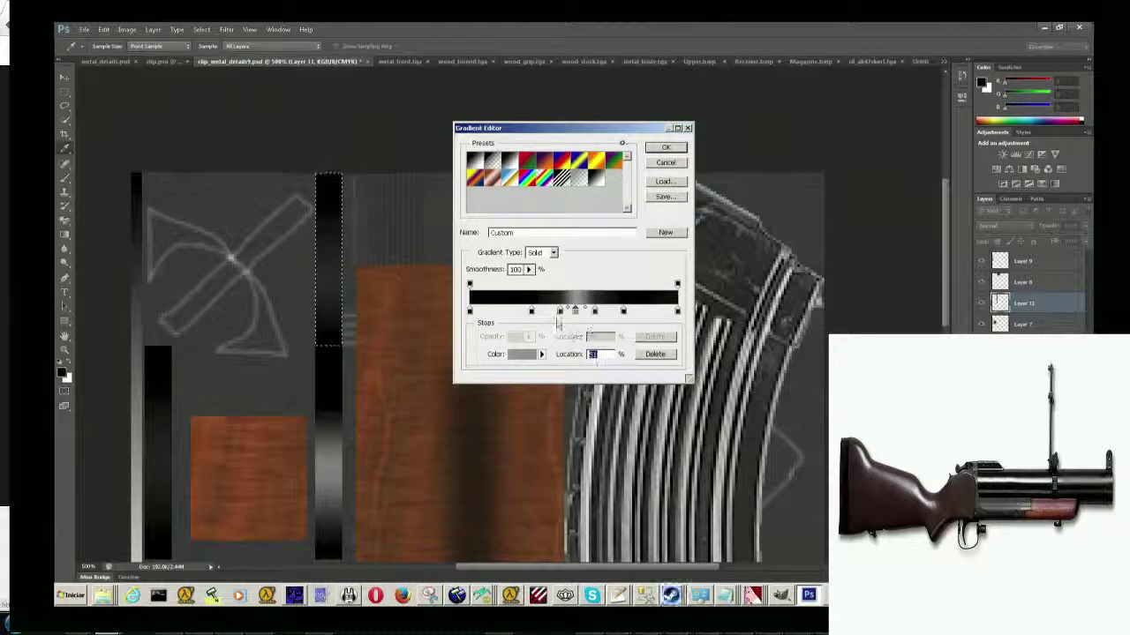
Shift a stop to about 70%, add a dark grey #4e4e4e stop at 53%, and accept the gradient.
left_click(559, 312)
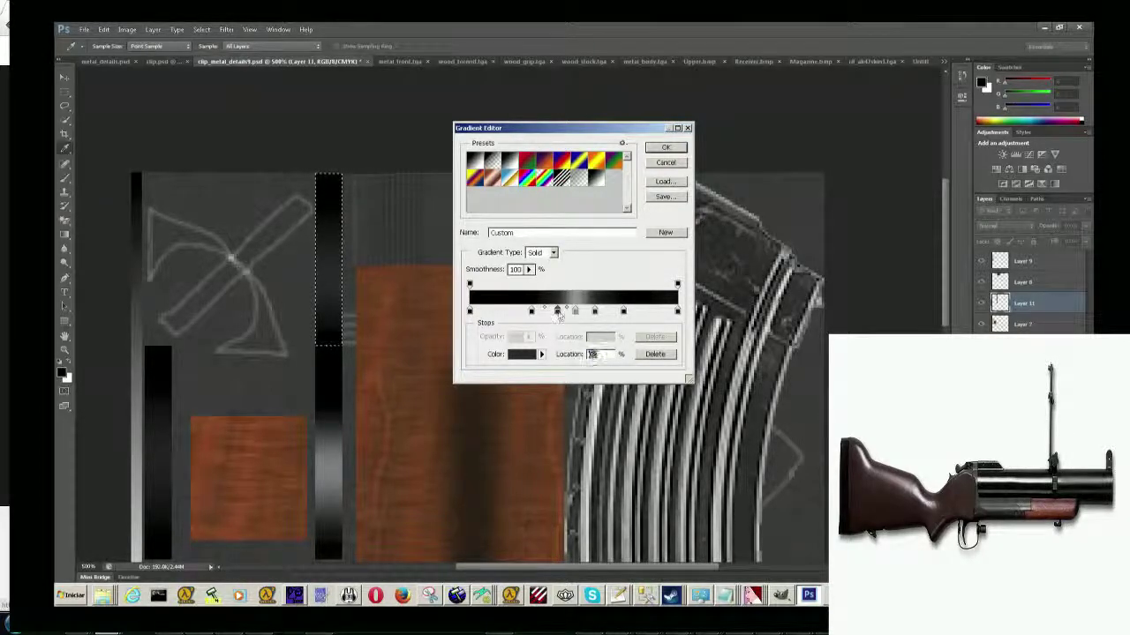
mouse_move(595, 312)
left_mouse_down()
mouse_move(616, 313)
mouse_move(547, 315)
left_mouse_up()
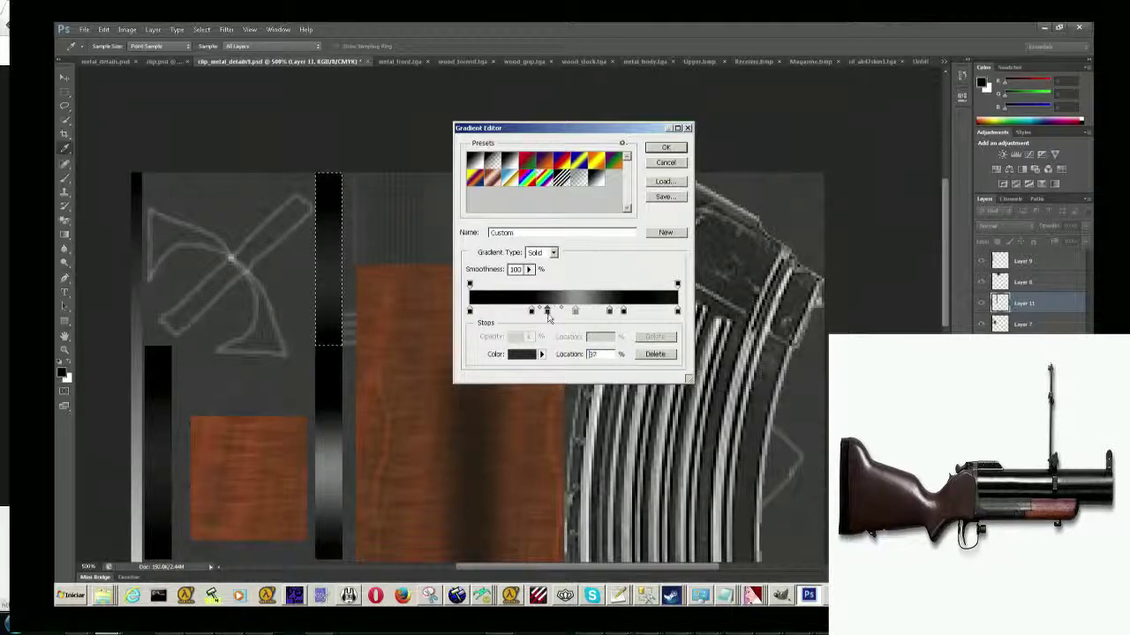
left_click(575, 313)
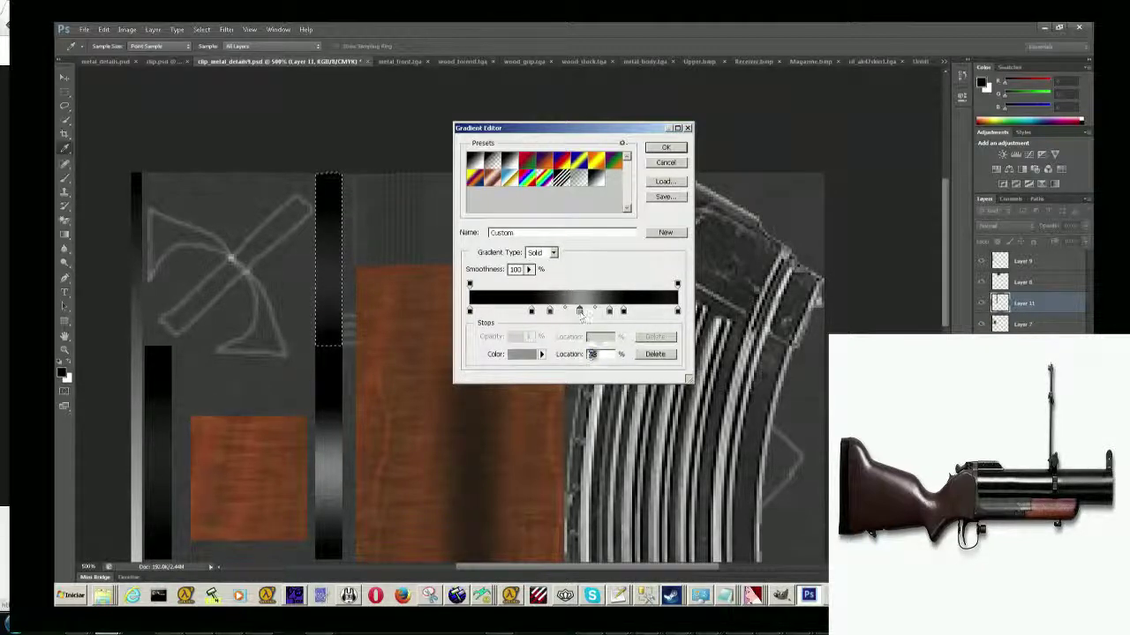
double_click(579, 313)
left_click(579, 268)
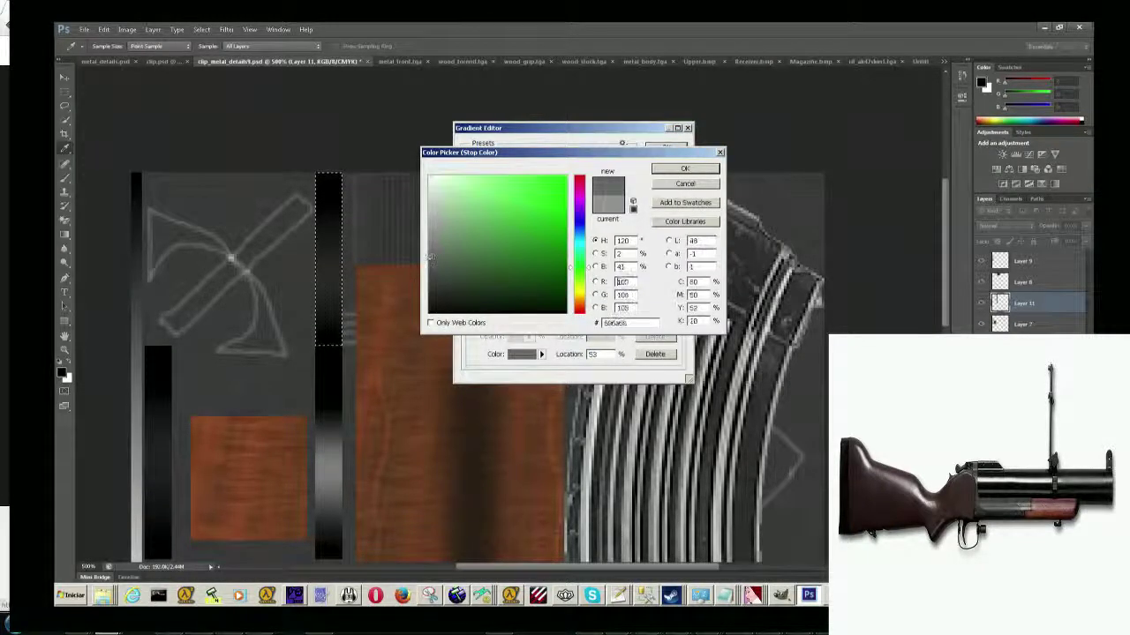
left_click(419, 271)
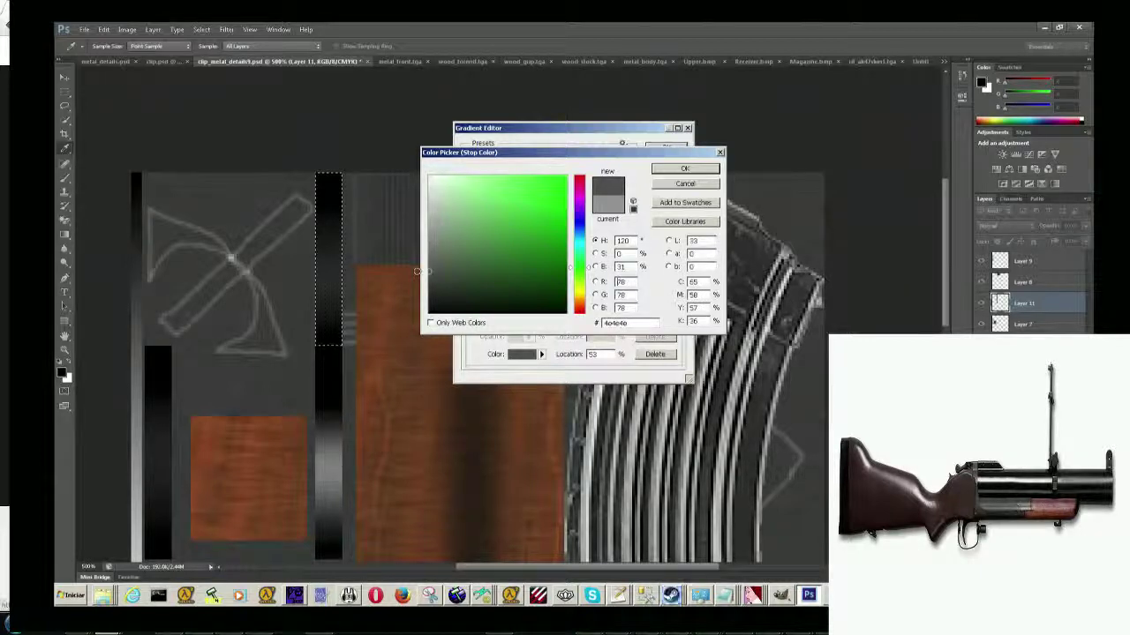
left_click(667, 172)
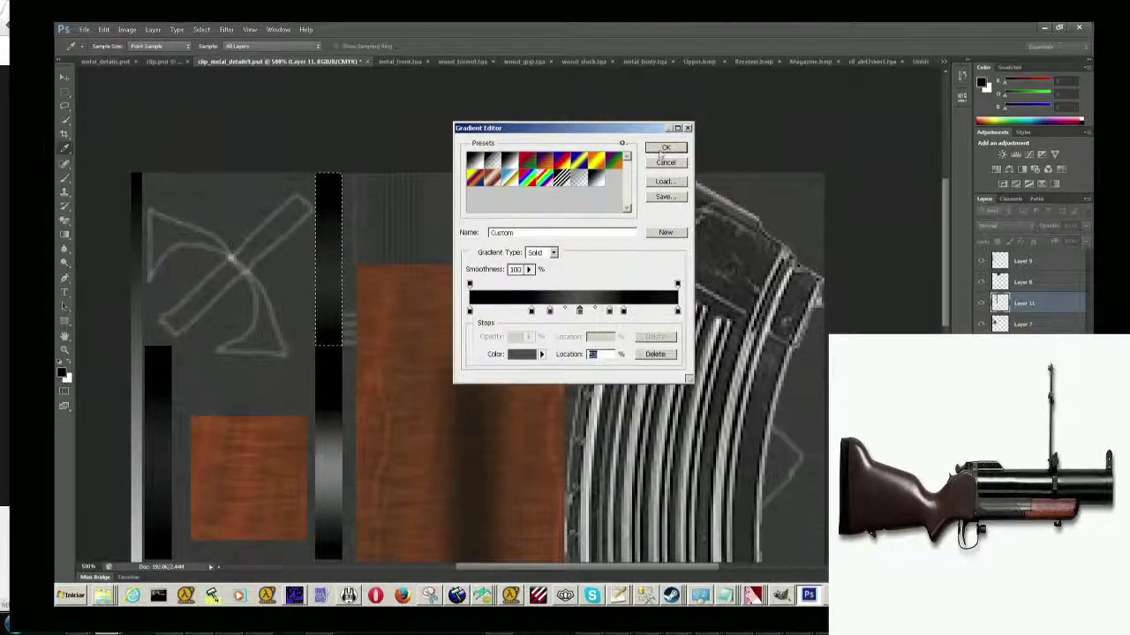
left_click(665, 147)
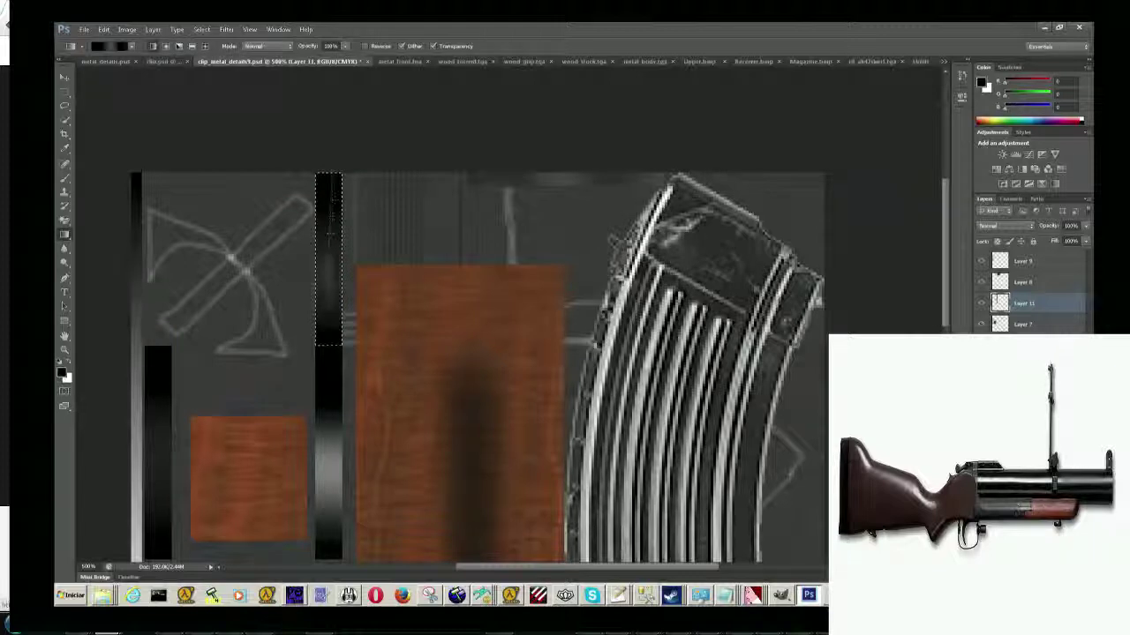
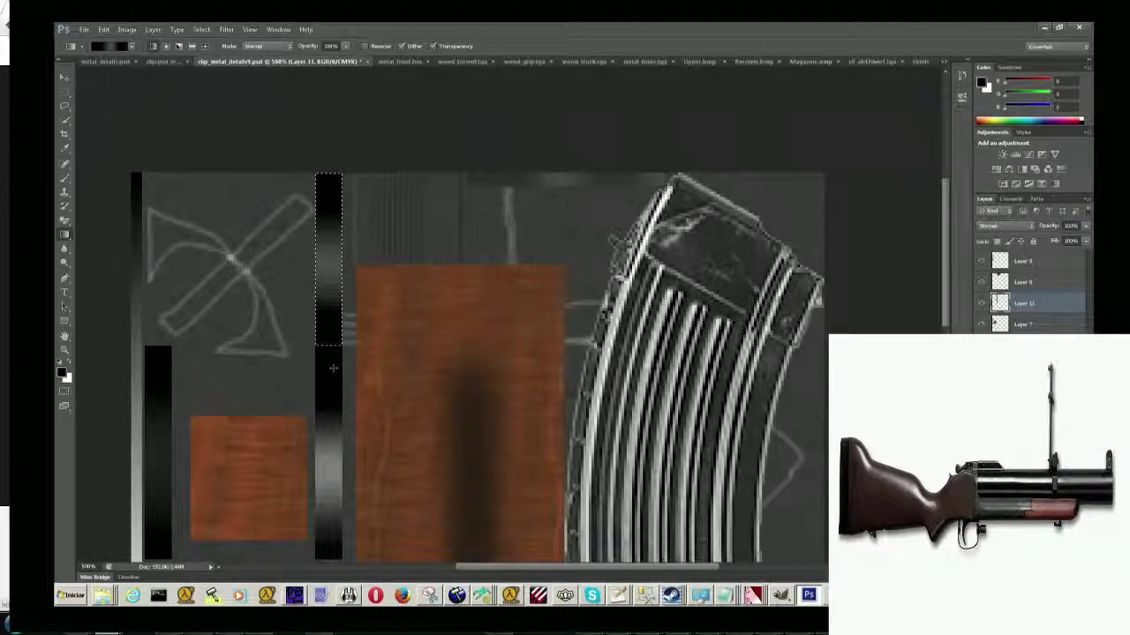
Drag the selected banded strip down beside the left dark strip.
key("v")
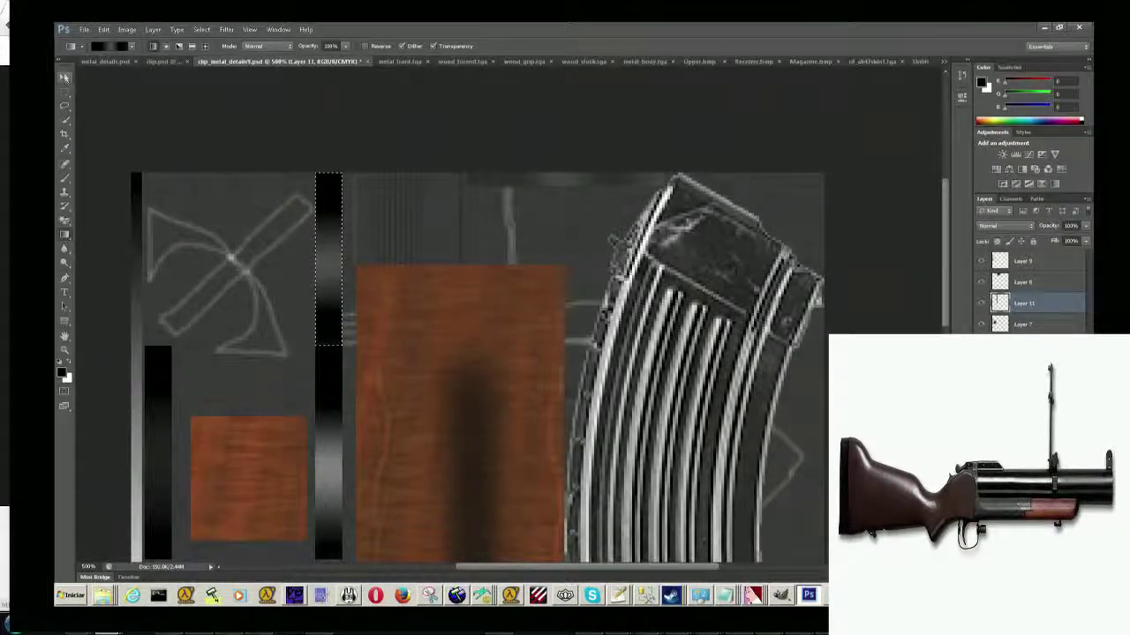
left_click_drag(329, 260, 185, 435)
mouse_move(190, 379)
left_mouse_down()
mouse_move(166, 375)
mouse_move(157, 427)
left_mouse_up()
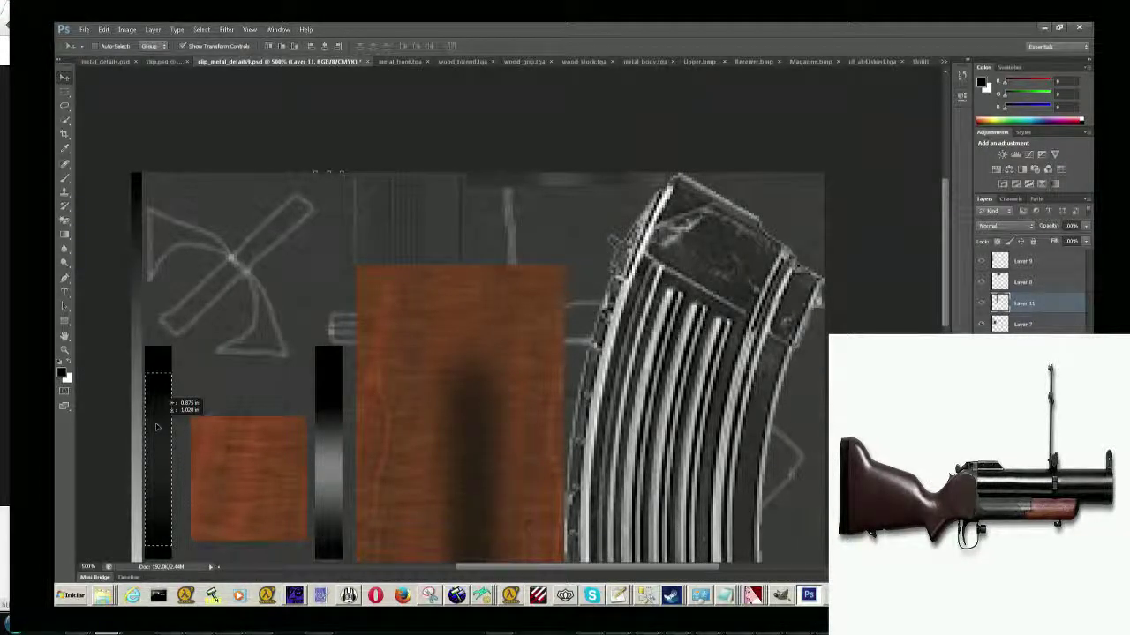
left_click_drag(157, 427, 157, 426)
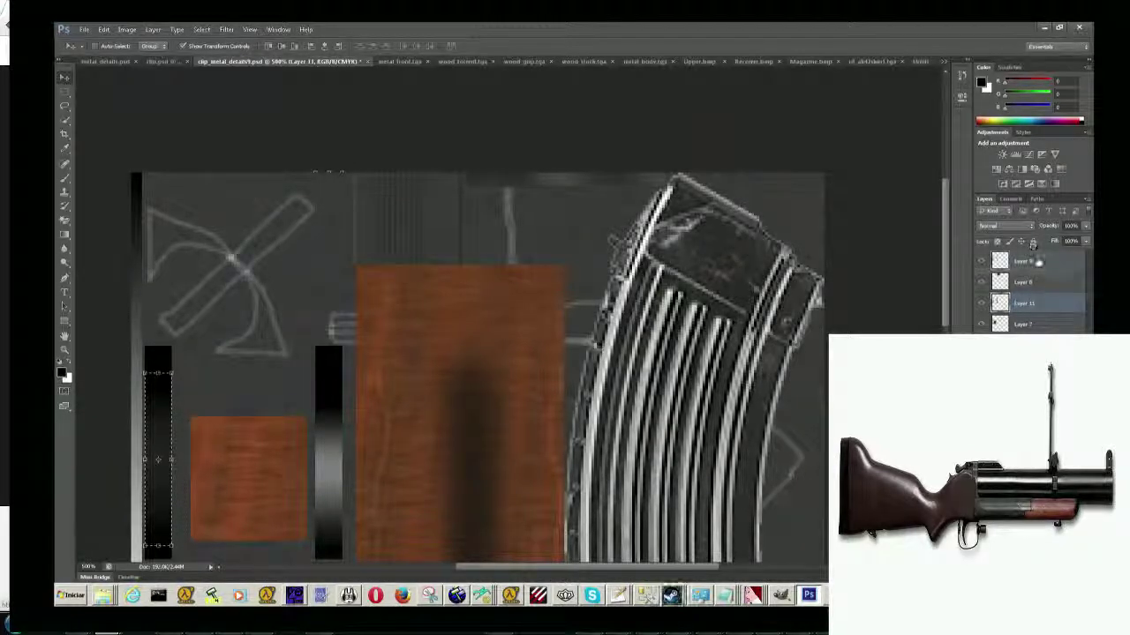
Raise Layer 11 to the top of the layer stack and nudge the strip into alignment.
left_click_drag(1033, 305, 1033, 256)
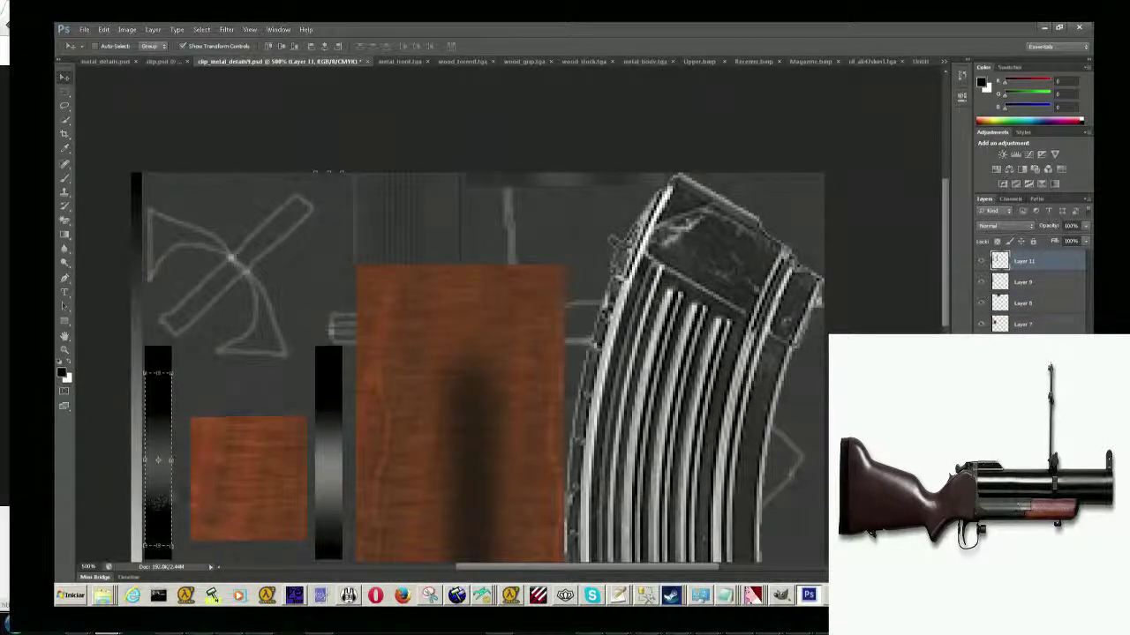
left_click_drag(166, 491, 168, 499)
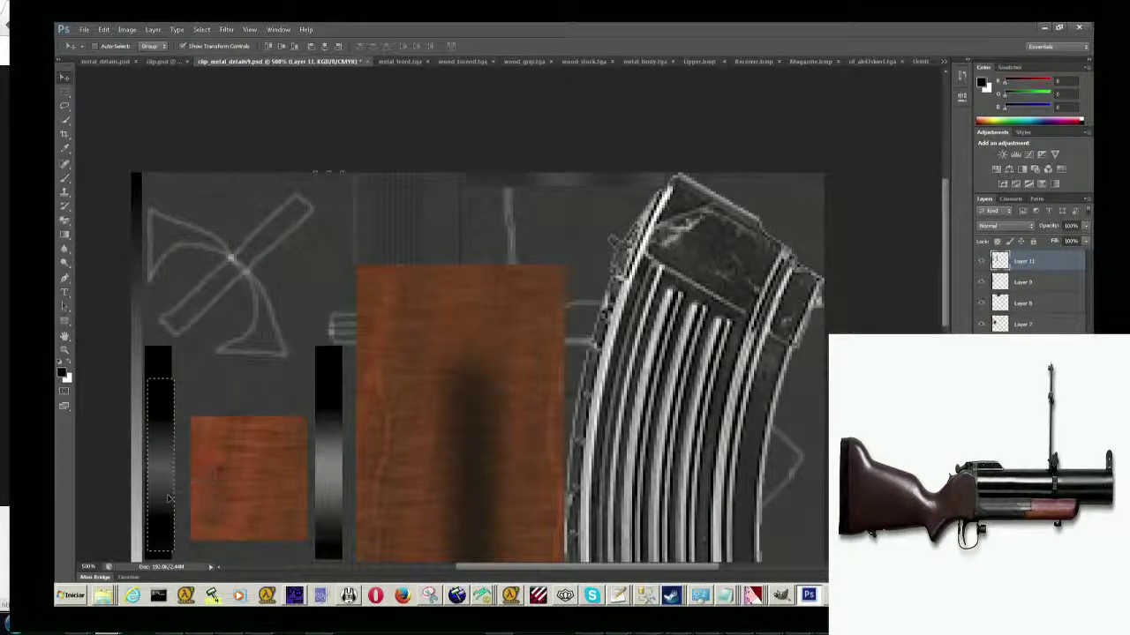
left_click_drag(168, 498, 165, 499)
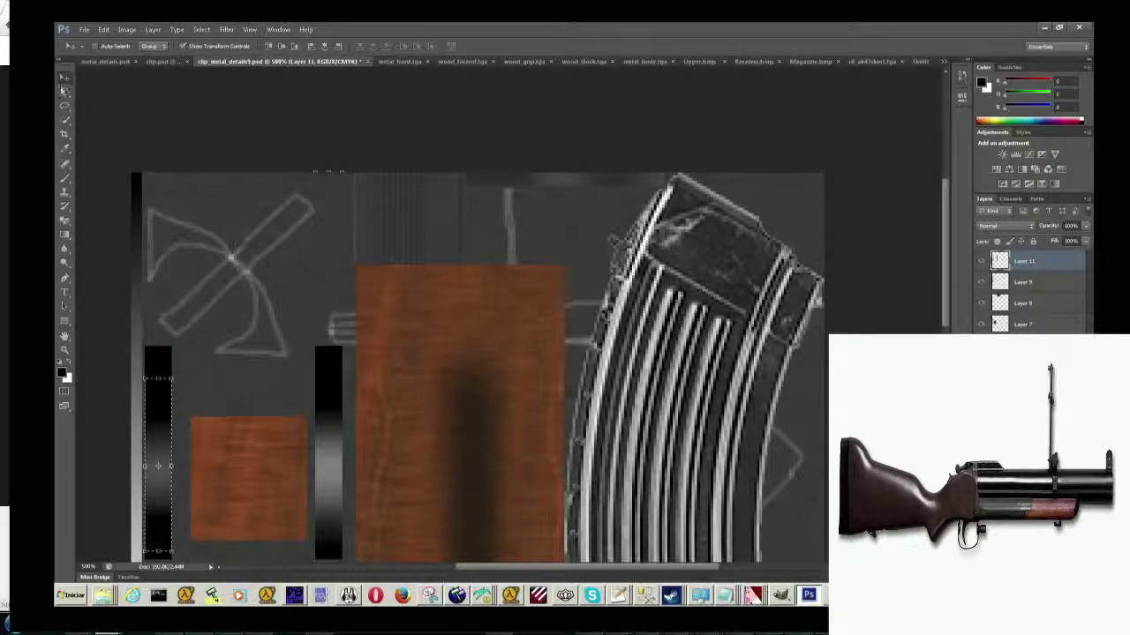
Deselect, then draw a tall narrow rectangular selection above the middle dark strip.
left_click(65, 92)
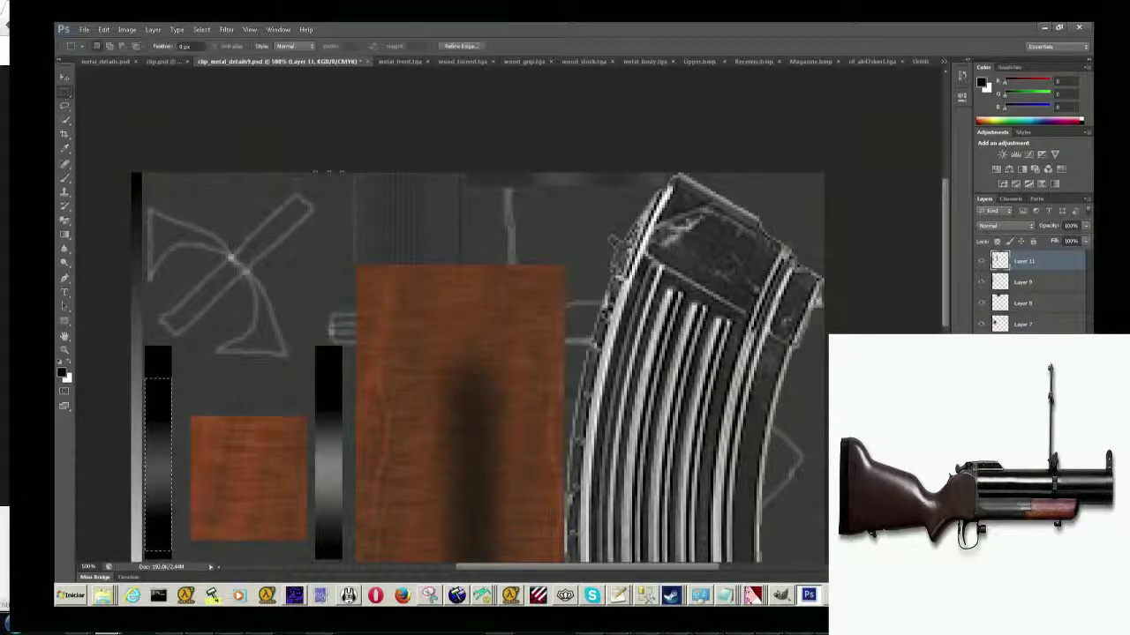
left_click(312, 177)
mouse_move(313, 172)
left_mouse_down()
mouse_move(342, 343)
mouse_move(325, 322)
left_mouse_up()
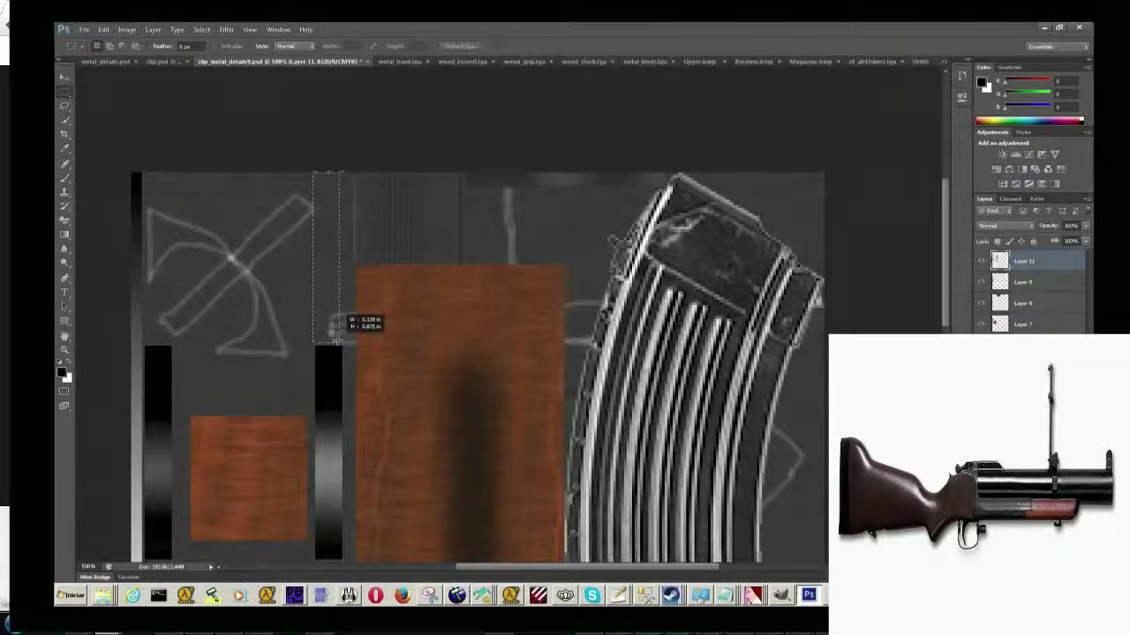
left_click_drag(353, 321, 328, 315)
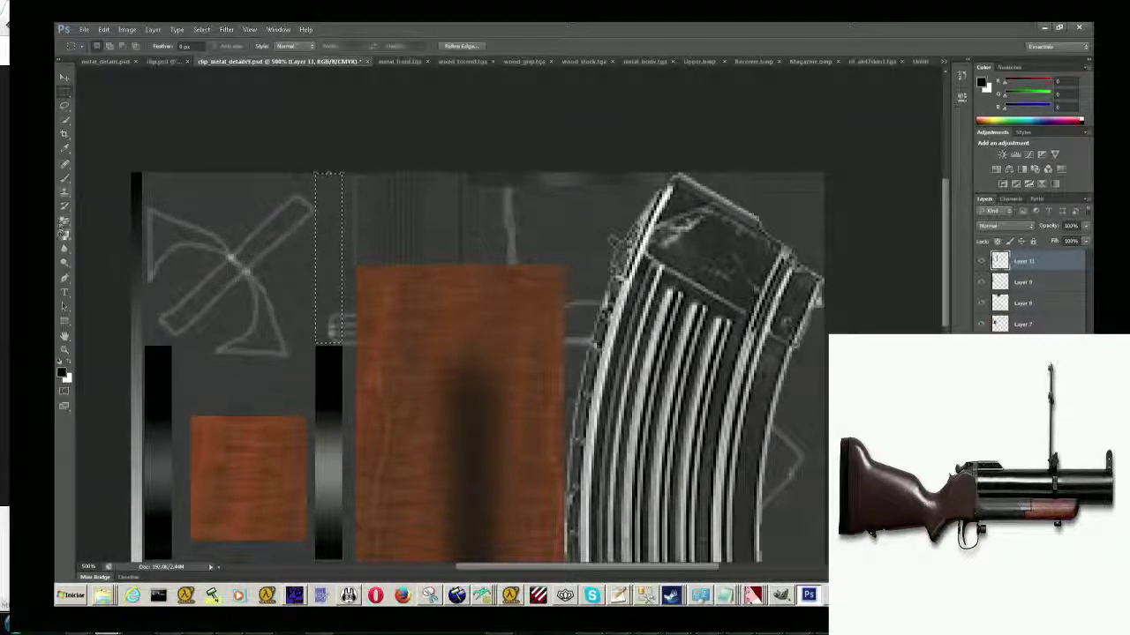
Switch to the Gradient tool.
left_click(63, 237)
right_click(63, 236)
left_click(64, 237)
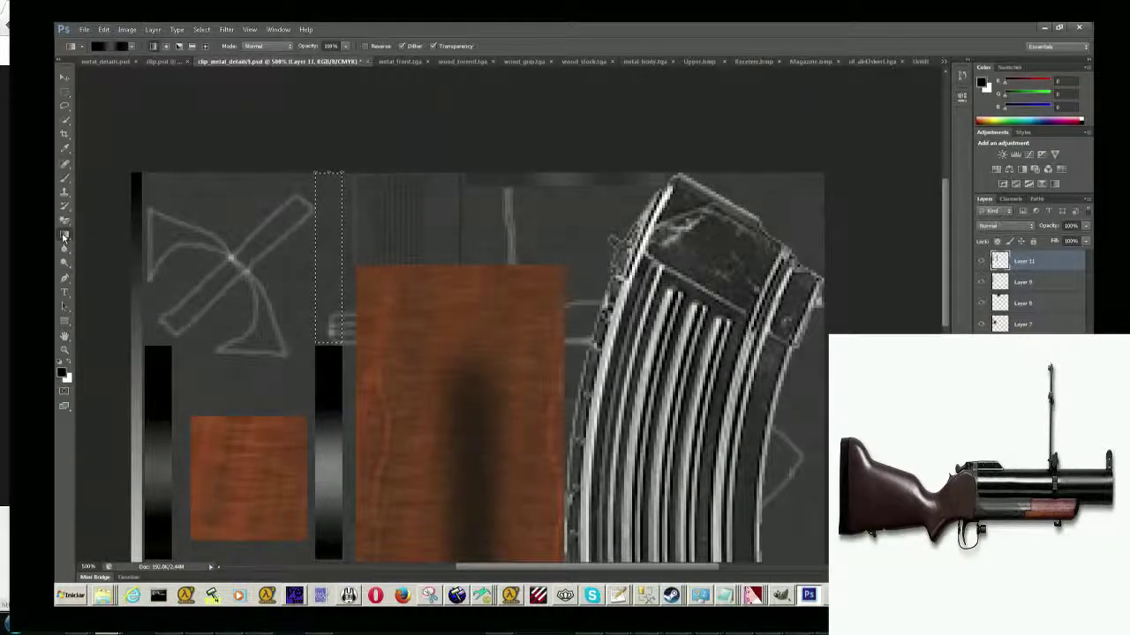
In the Gradient Editor, add a grey 656565 stop at 18% and another grey stop.
left_click(110, 47)
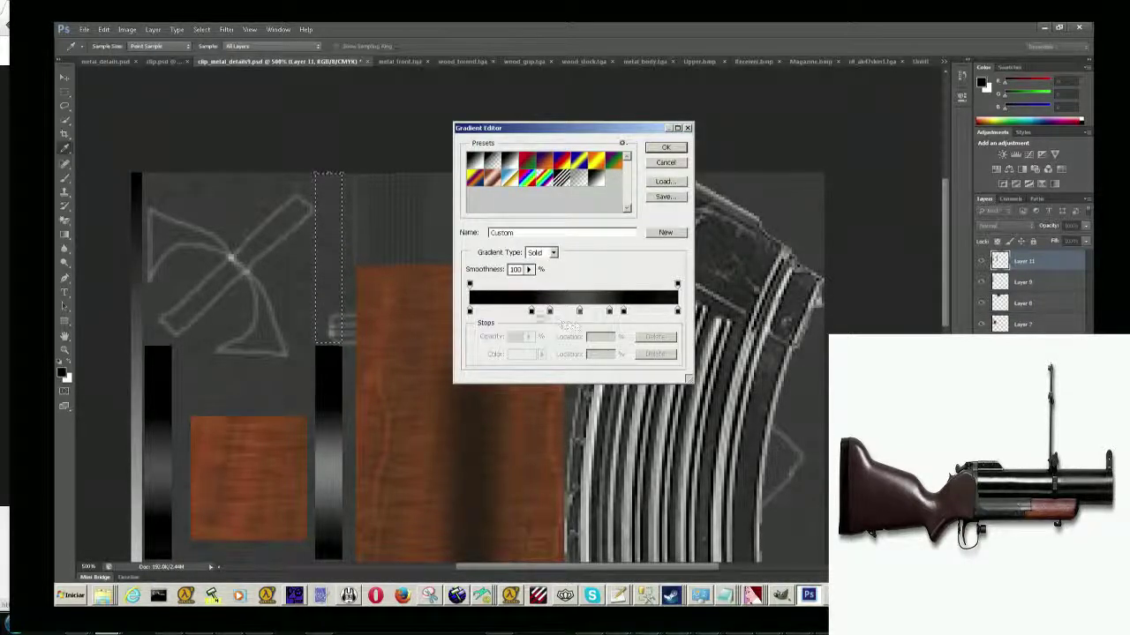
left_click(509, 312)
left_click(519, 354)
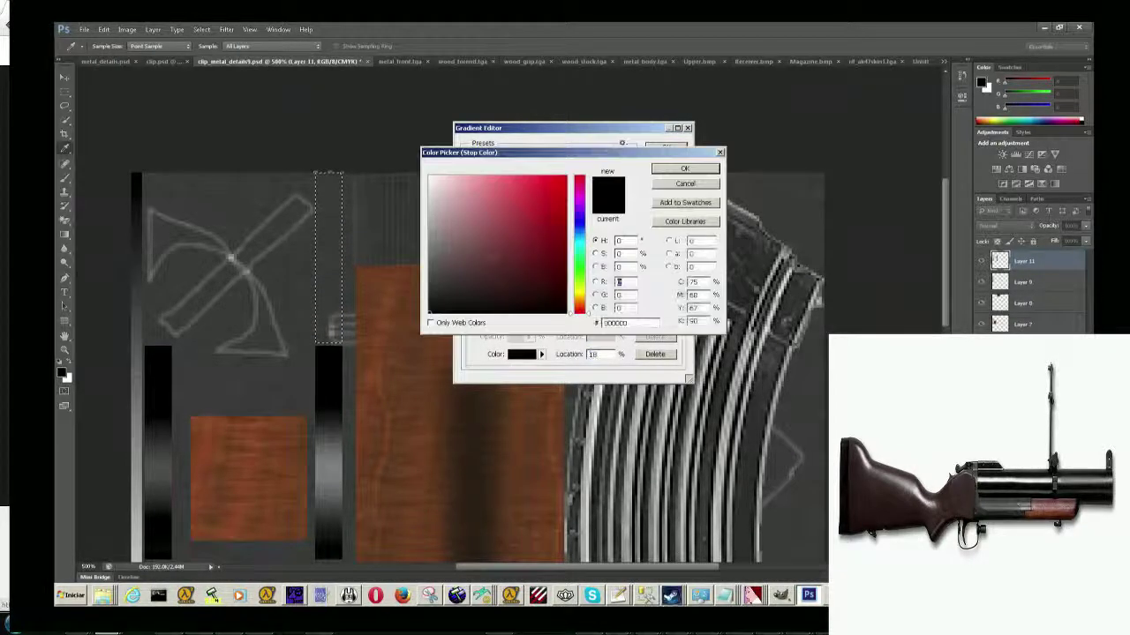
left_click_drag(432, 238, 416, 256)
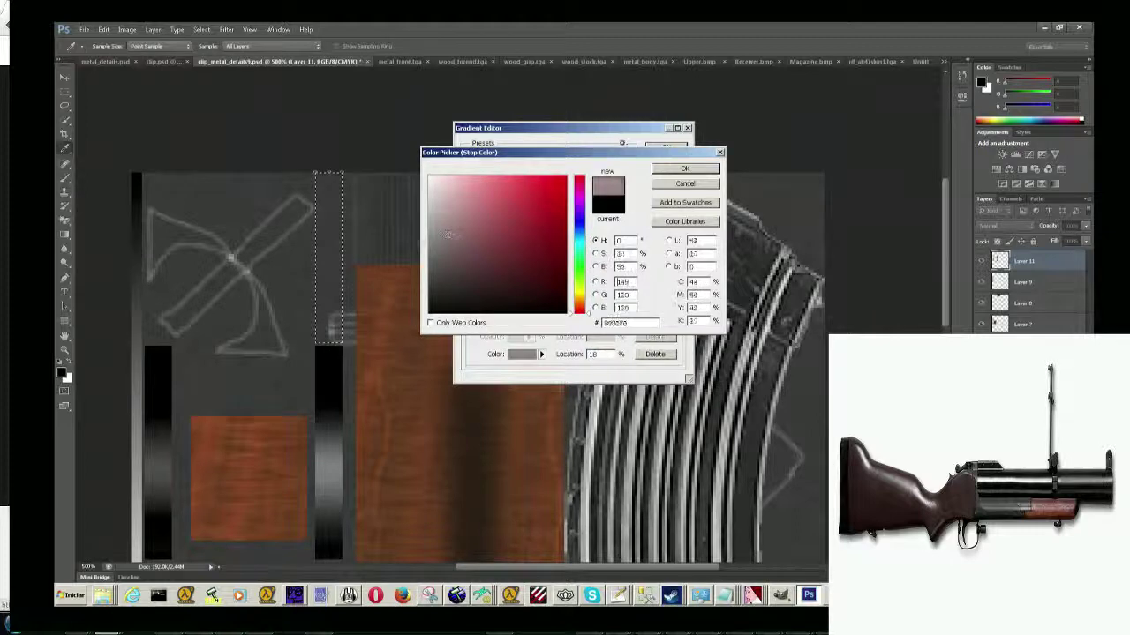
left_click(682, 169)
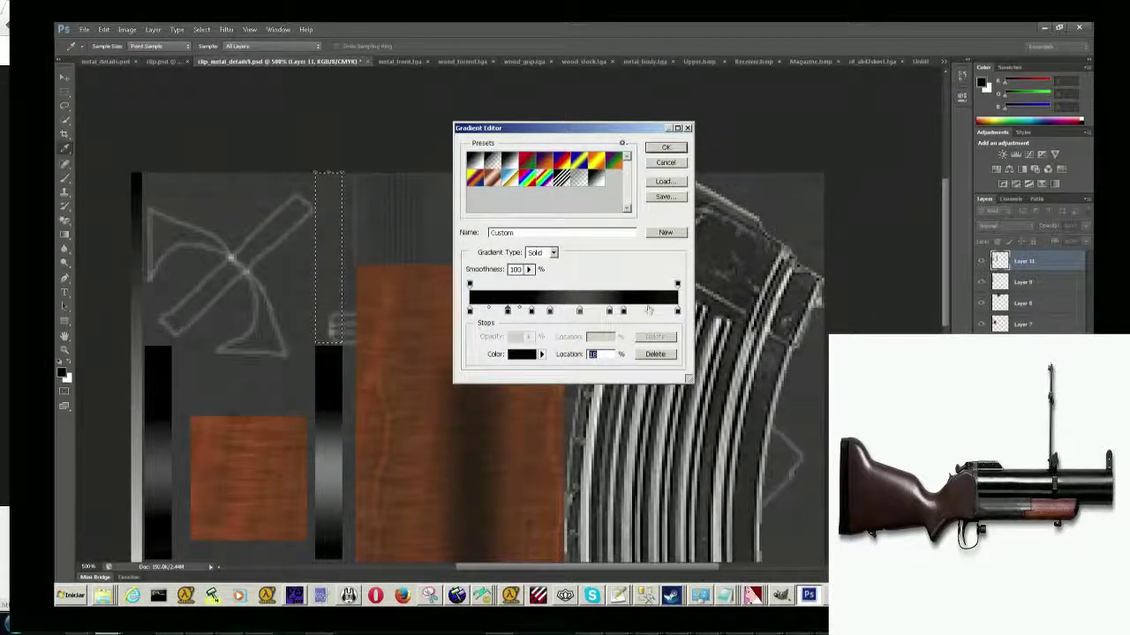
left_click(521, 354)
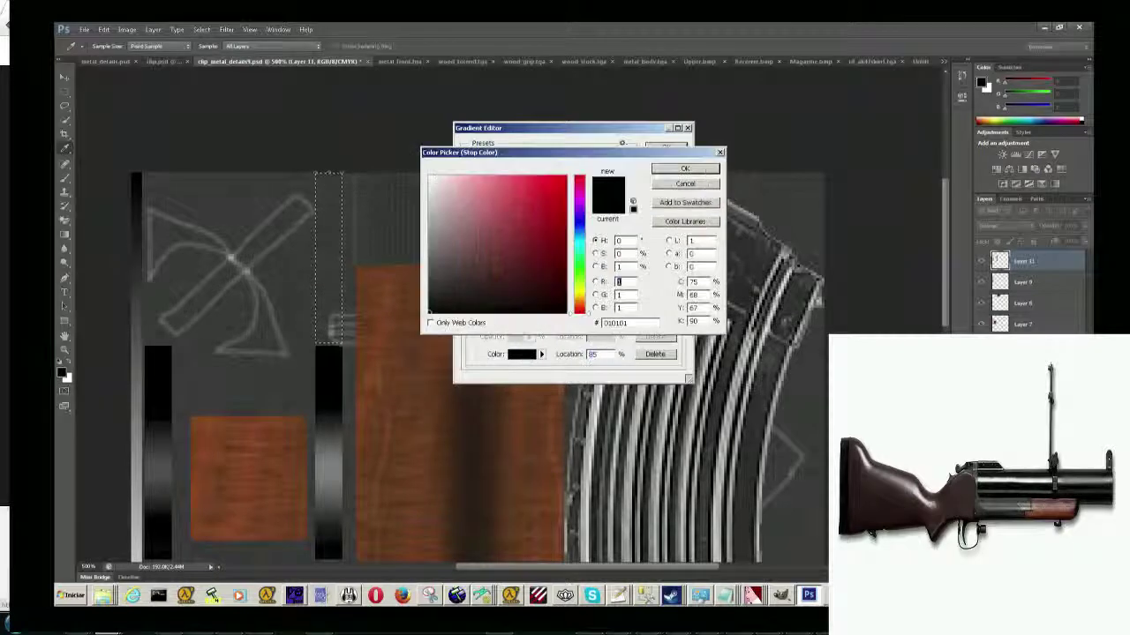
left_click_drag(420, 187, 417, 260)
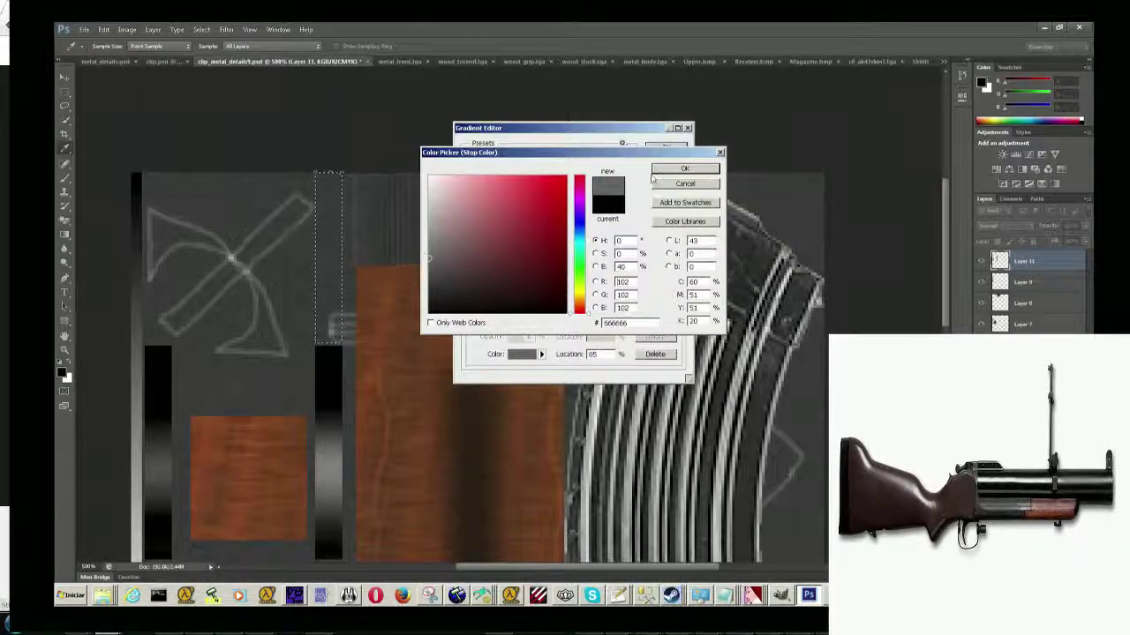
left_click(681, 170)
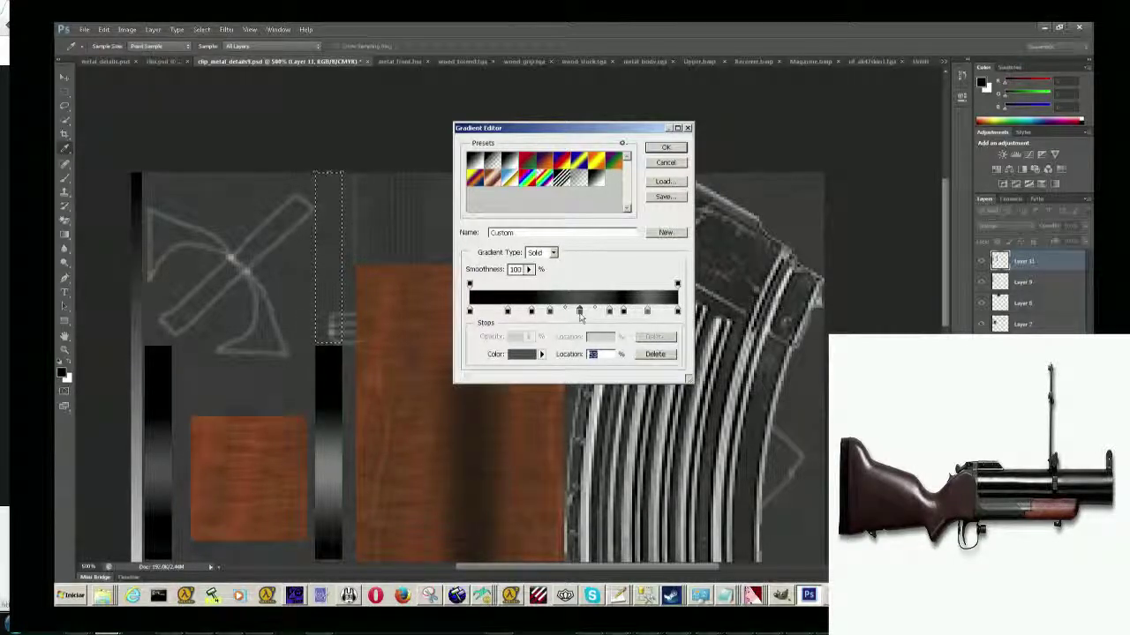
Set the 53% stop to grey 5a5a5a, add stops near 22% and 10%, and accept the gradient.
double_click(580, 311)
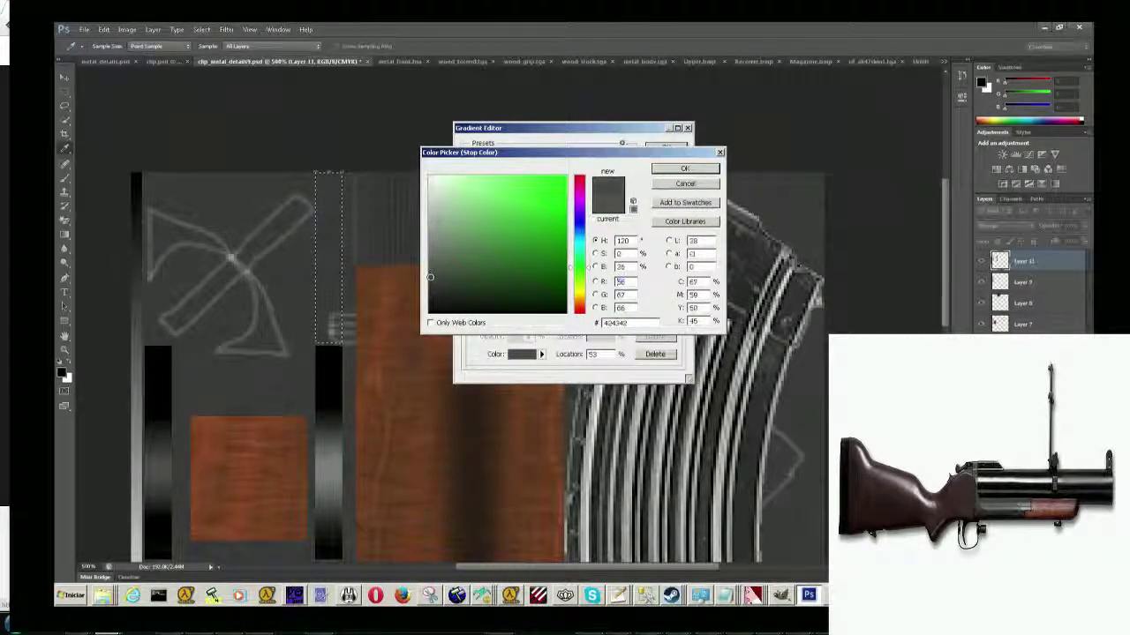
left_click_drag(430, 277, 425, 265)
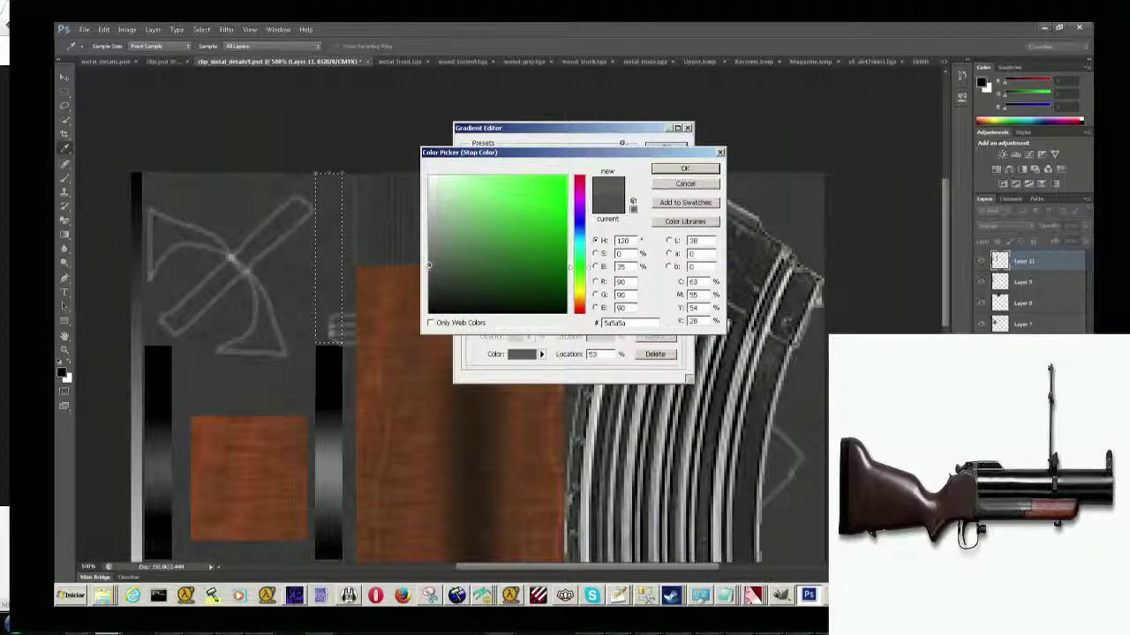
key("Return")
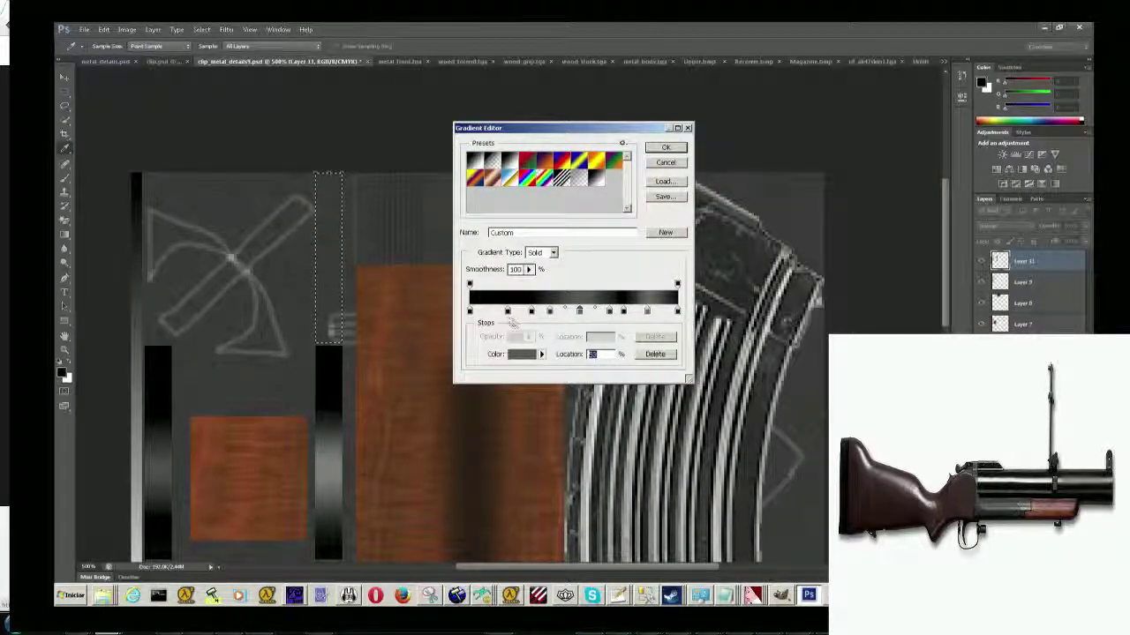
left_click(515, 313)
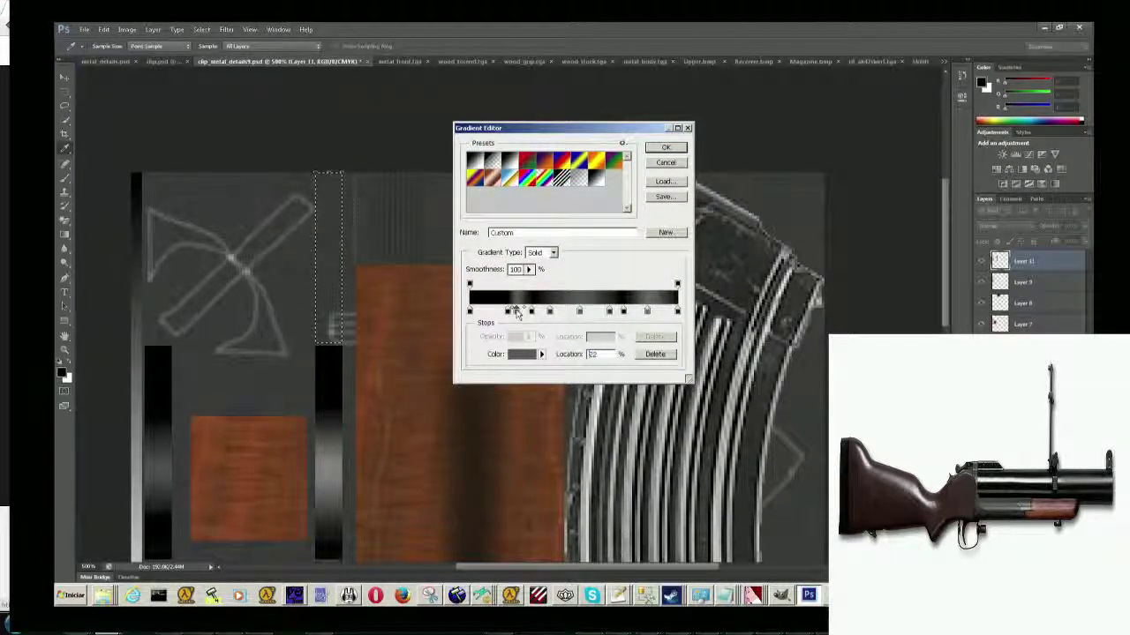
left_click(520, 354)
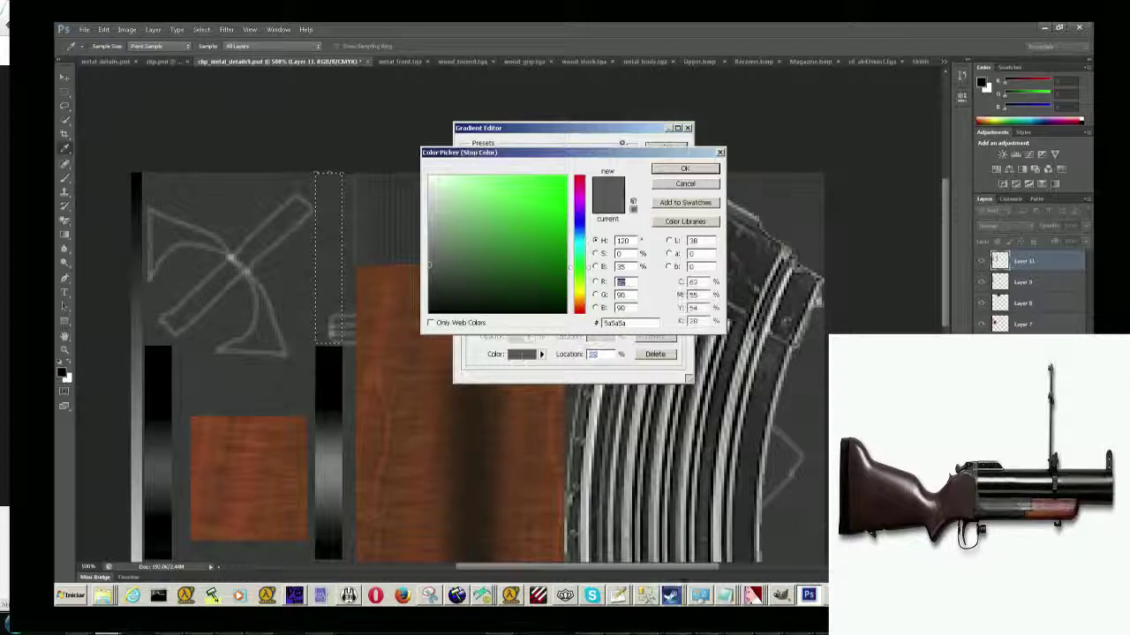
key("Return")
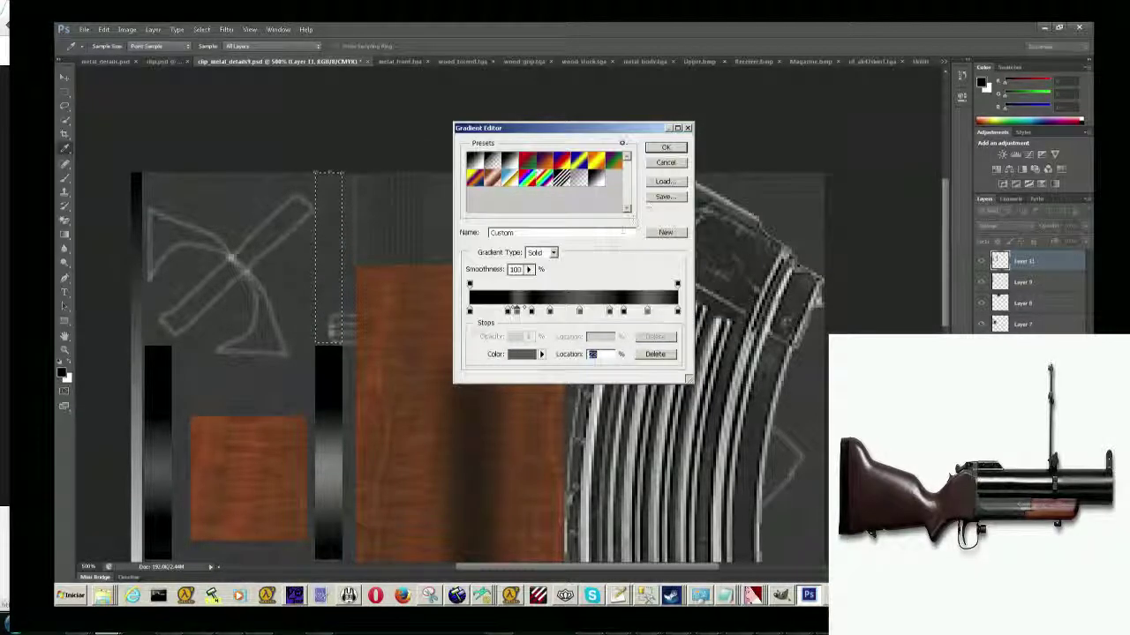
left_click(492, 312)
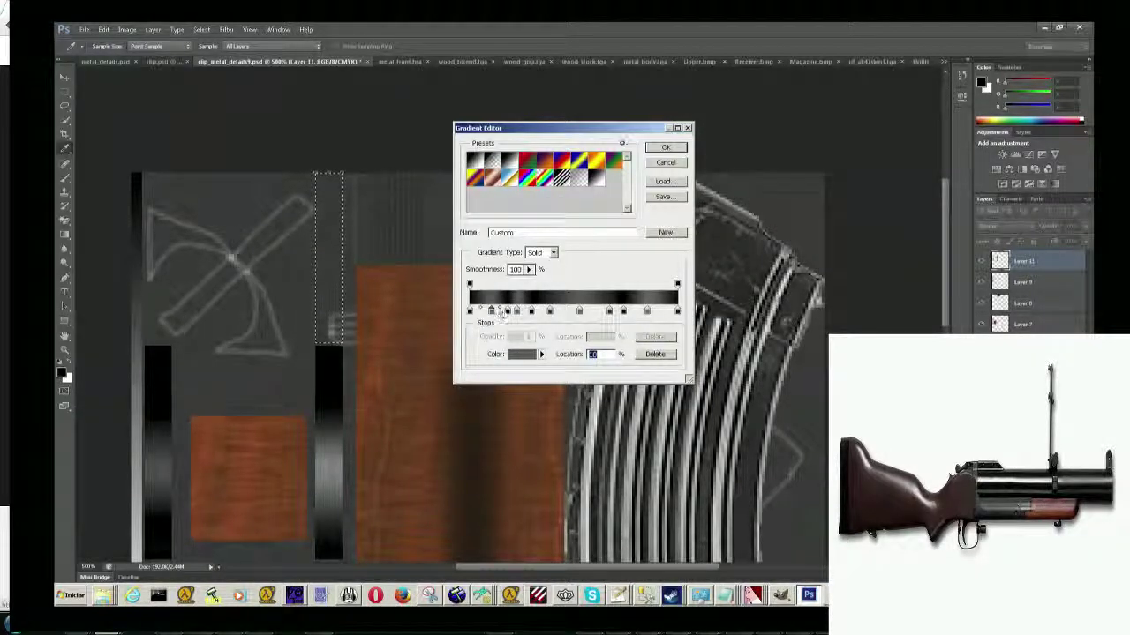
left_click(665, 148)
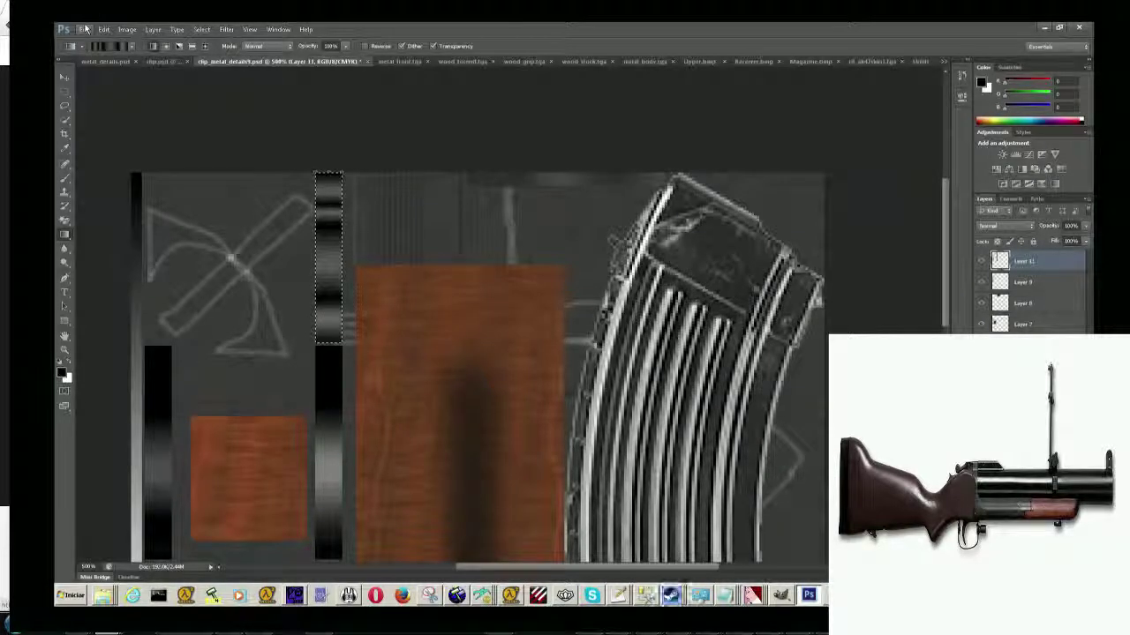
Marquee-select a thin area around the banded strip and switch back to the Gradient tool.
left_click(64, 91)
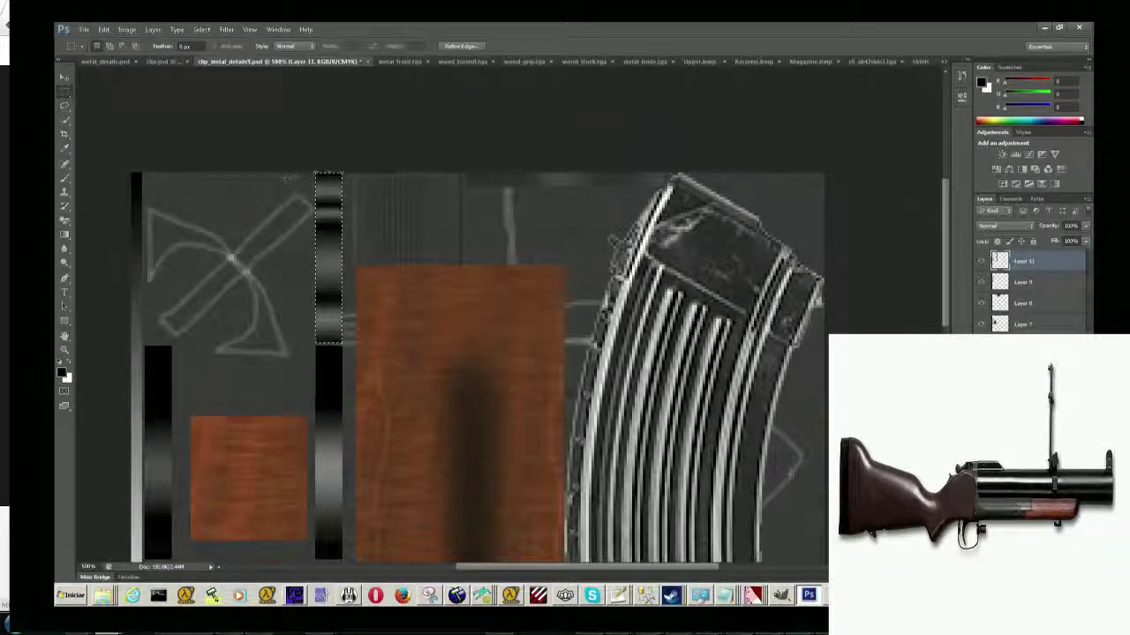
left_click_drag(343, 173, 304, 344)
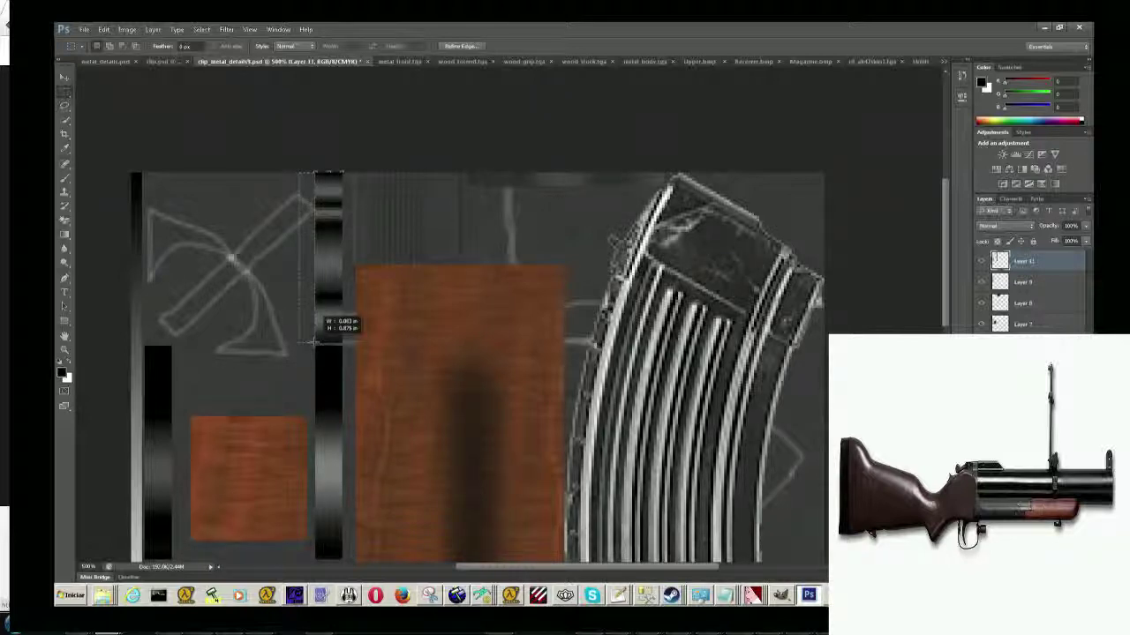
left_click_drag(304, 345, 300, 344)
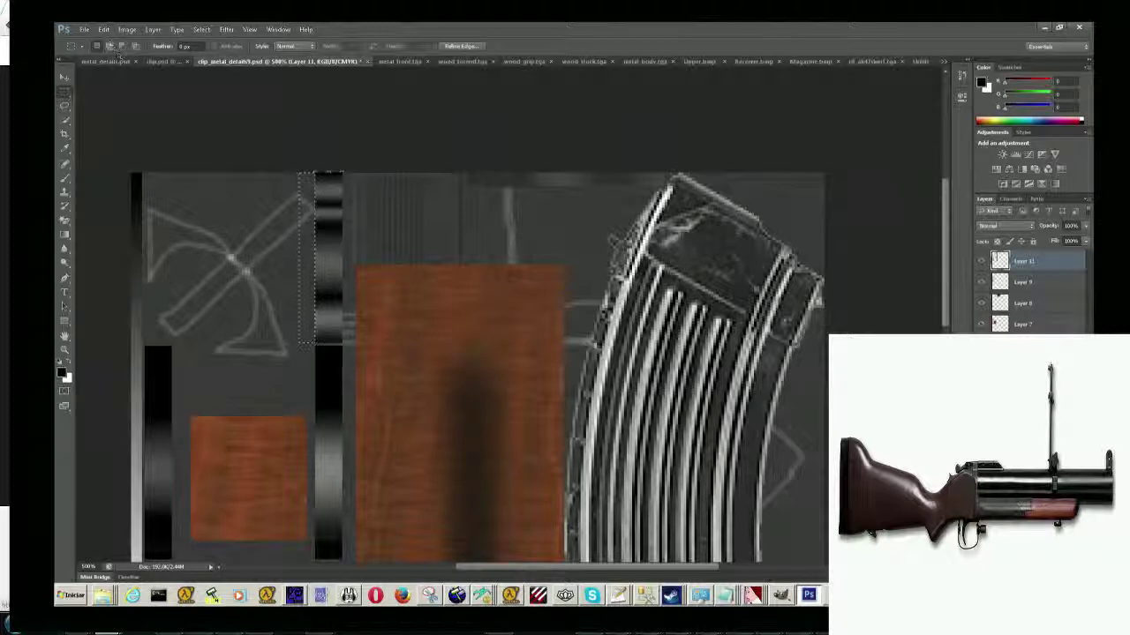
left_click(65, 234)
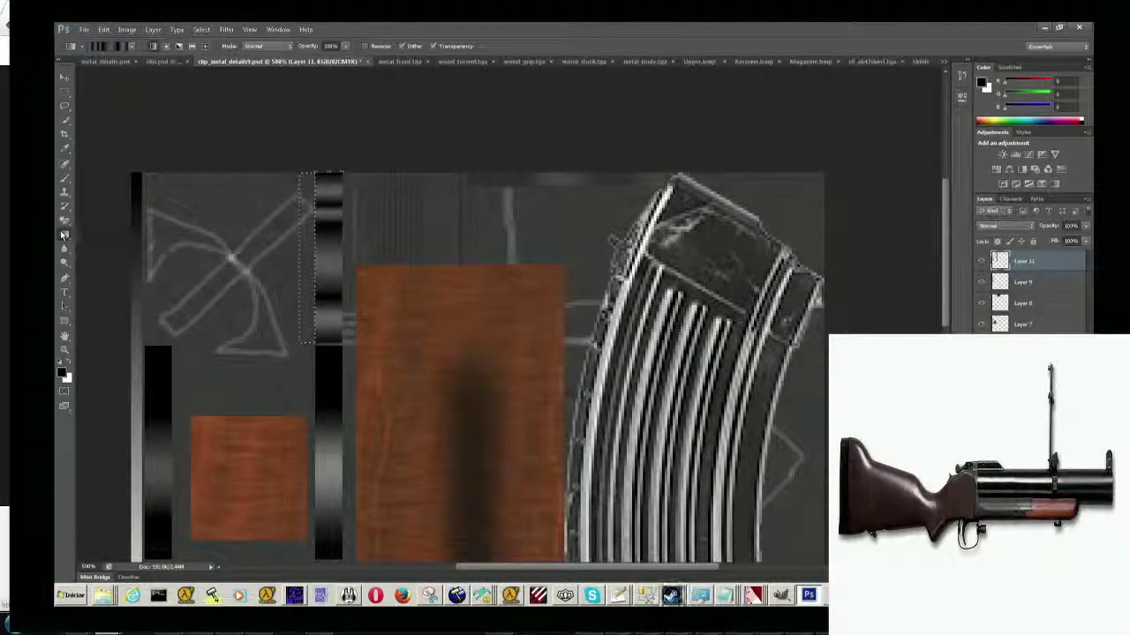
Reopen the Gradient Editor, shift a stop to 7%, and darken the 10% stop.
left_click(120, 47)
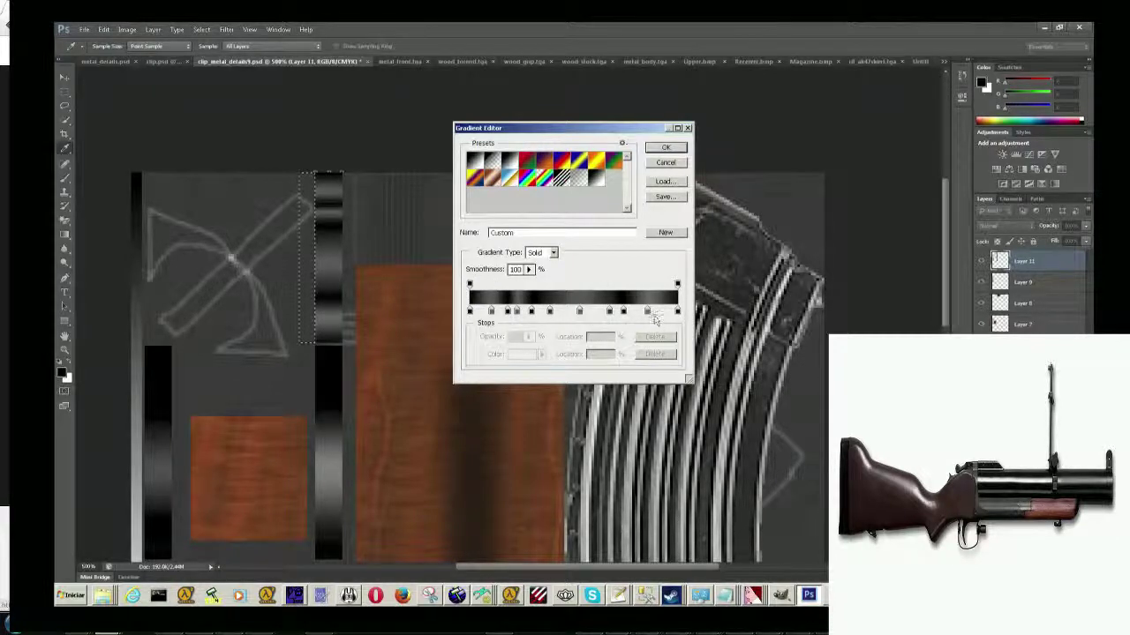
left_click_drag(506, 311, 500, 312)
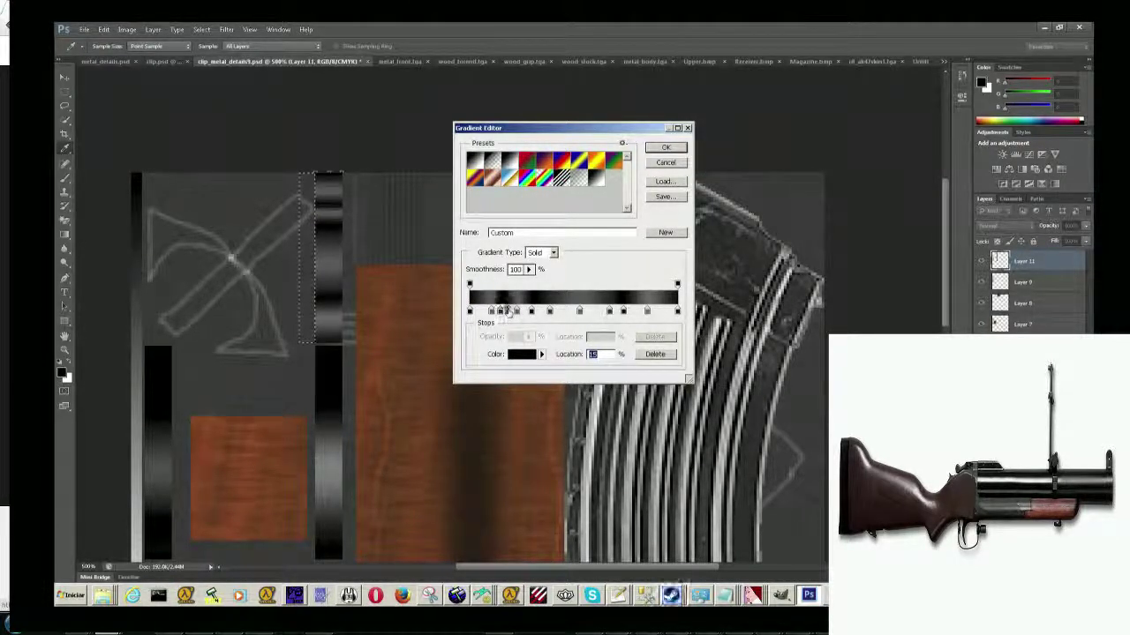
left_click(485, 312)
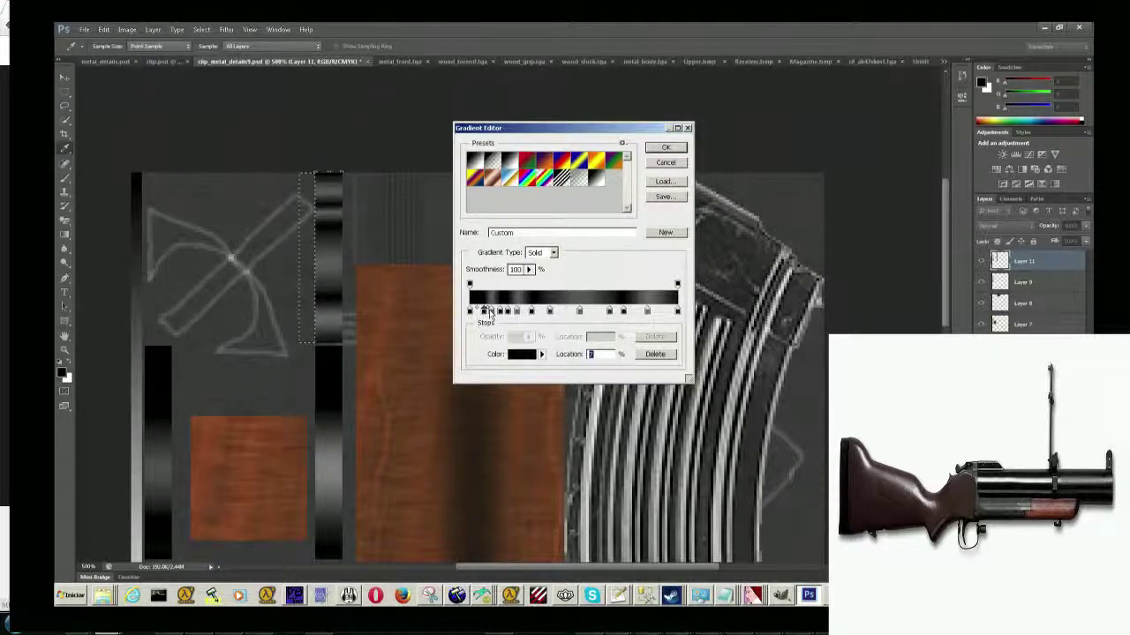
left_click(489, 312)
left_click(521, 354)
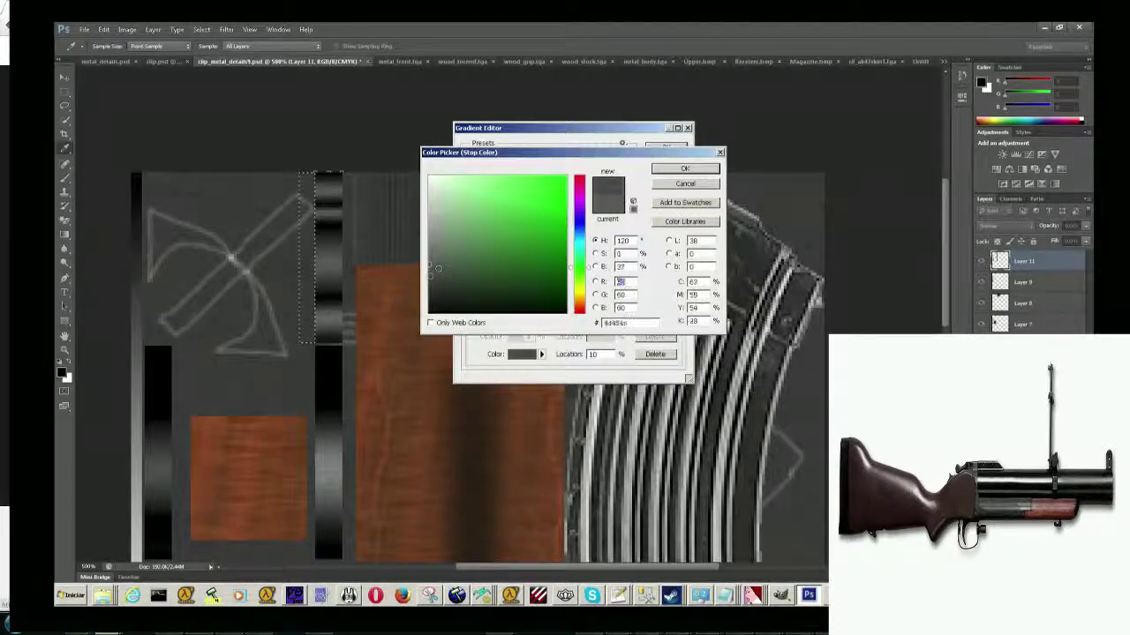
left_click_drag(437, 268, 422, 281)
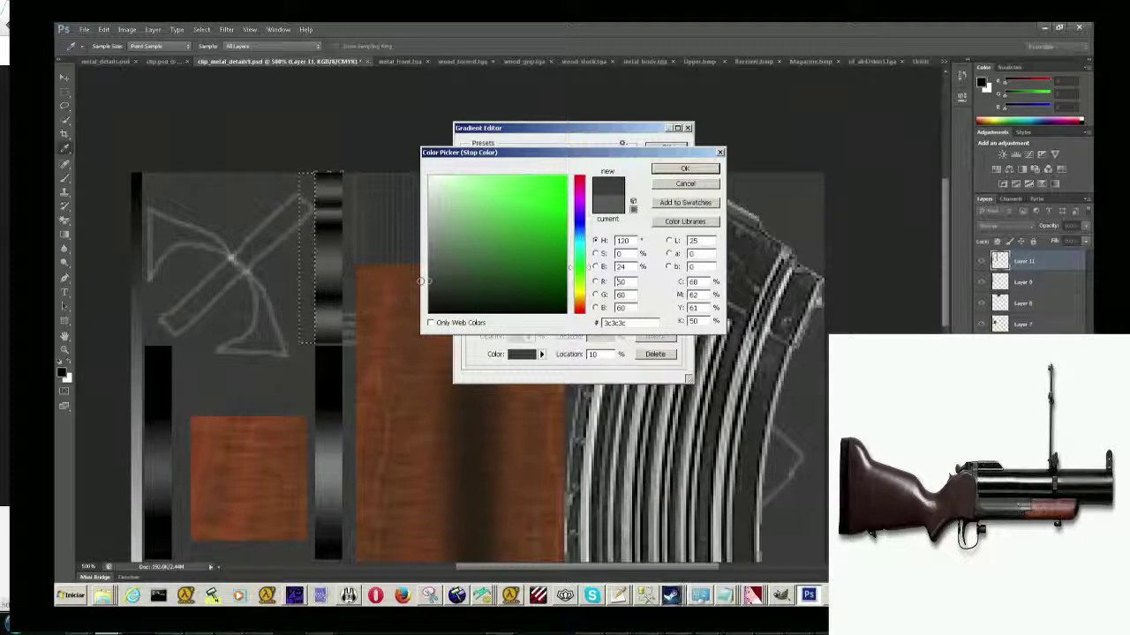
left_click(684, 169)
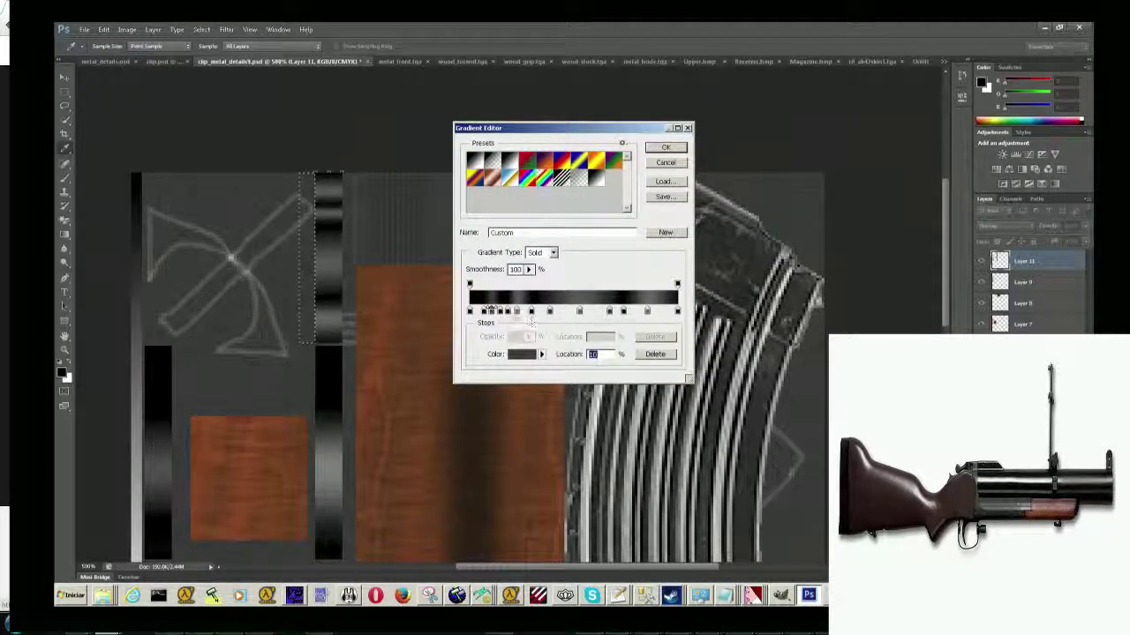
Darken the gradient stops at 23% and 53% to deeper greys.
left_click(517, 311)
left_click(522, 354)
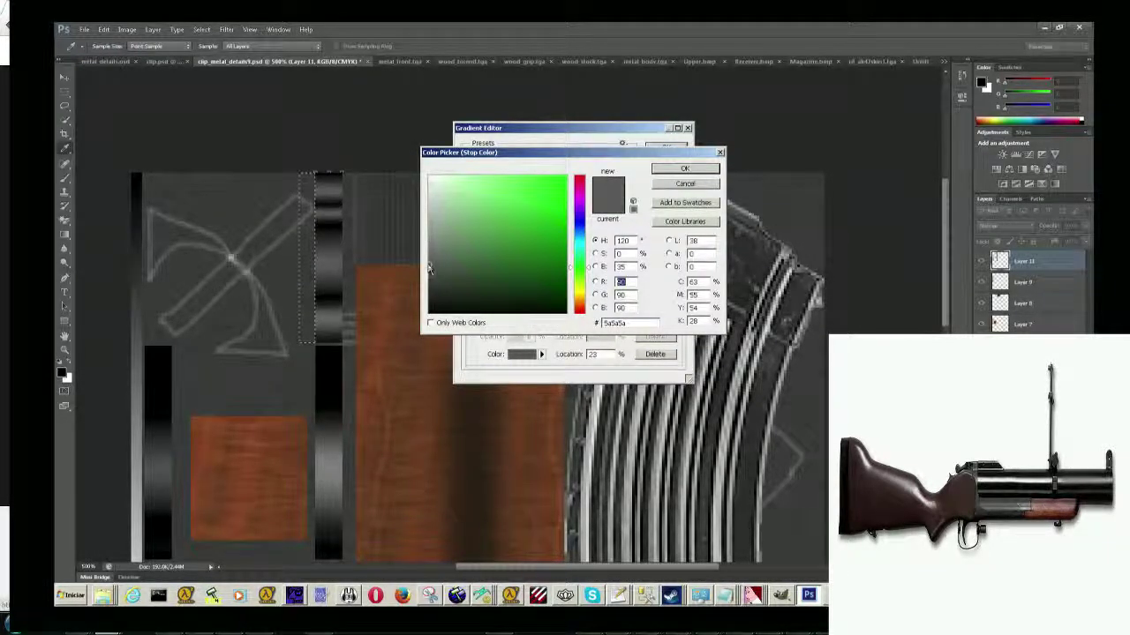
left_click_drag(429, 269, 428, 286)
left_click(685, 169)
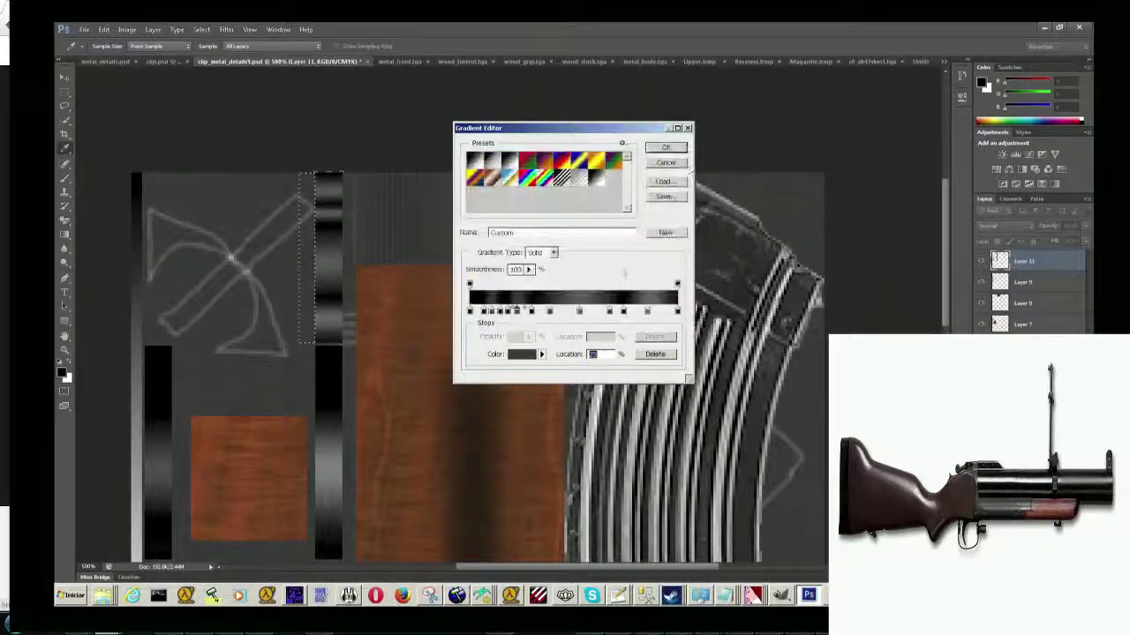
left_click(579, 311)
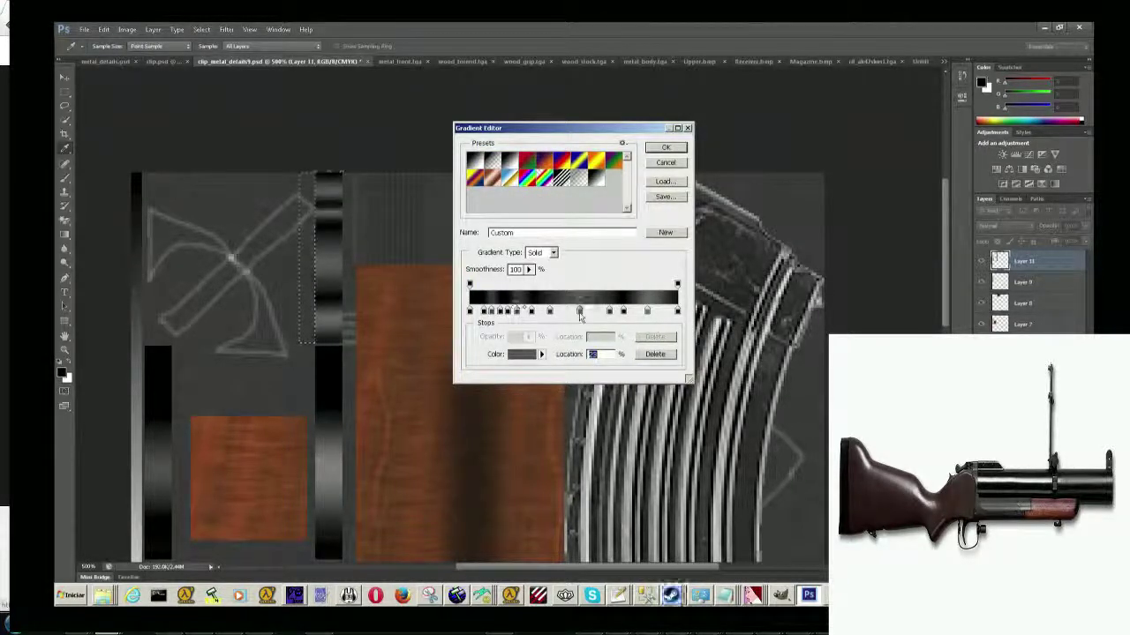
left_click(522, 353)
left_click_drag(428, 268, 424, 288)
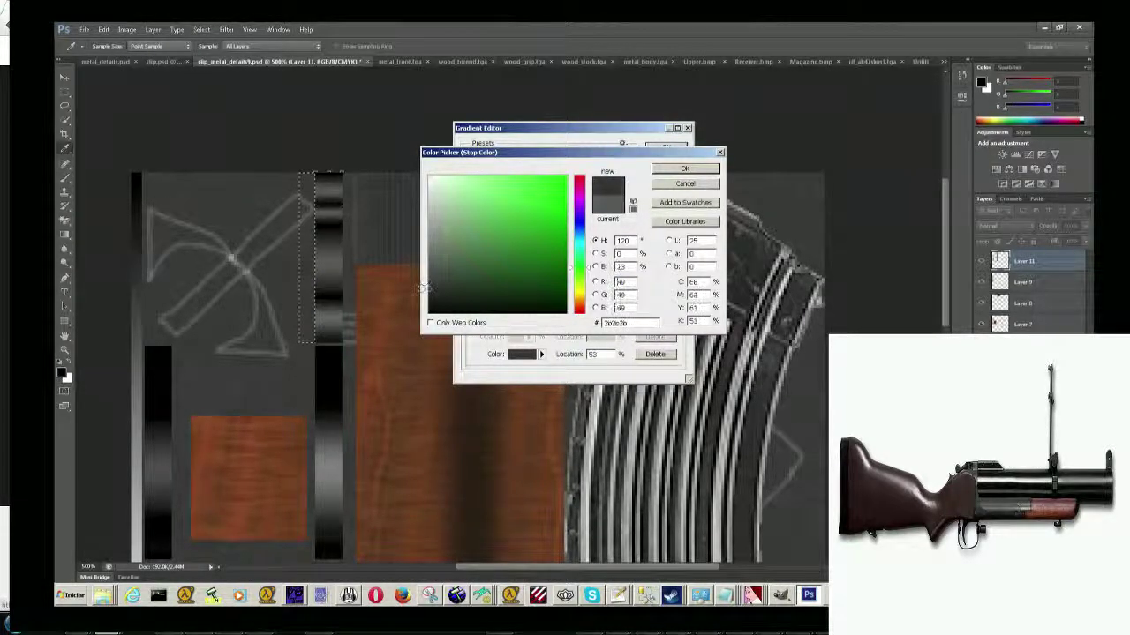
left_click(663, 172)
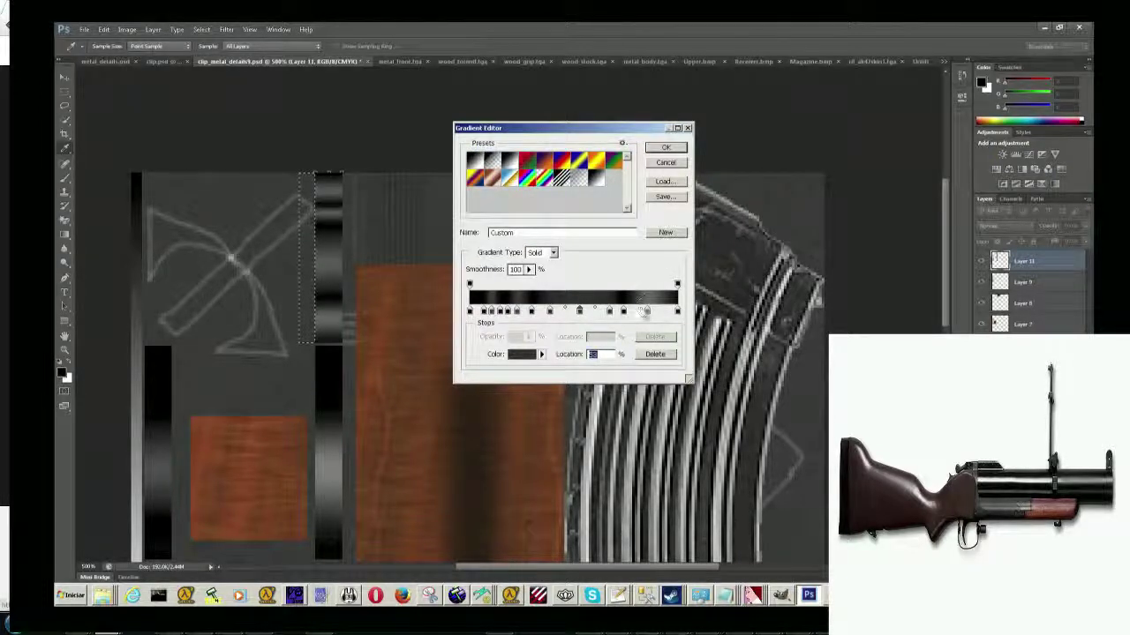
Recheck the 10% stop, darken the 85% stop, and apply the gradient.
left_click(491, 311)
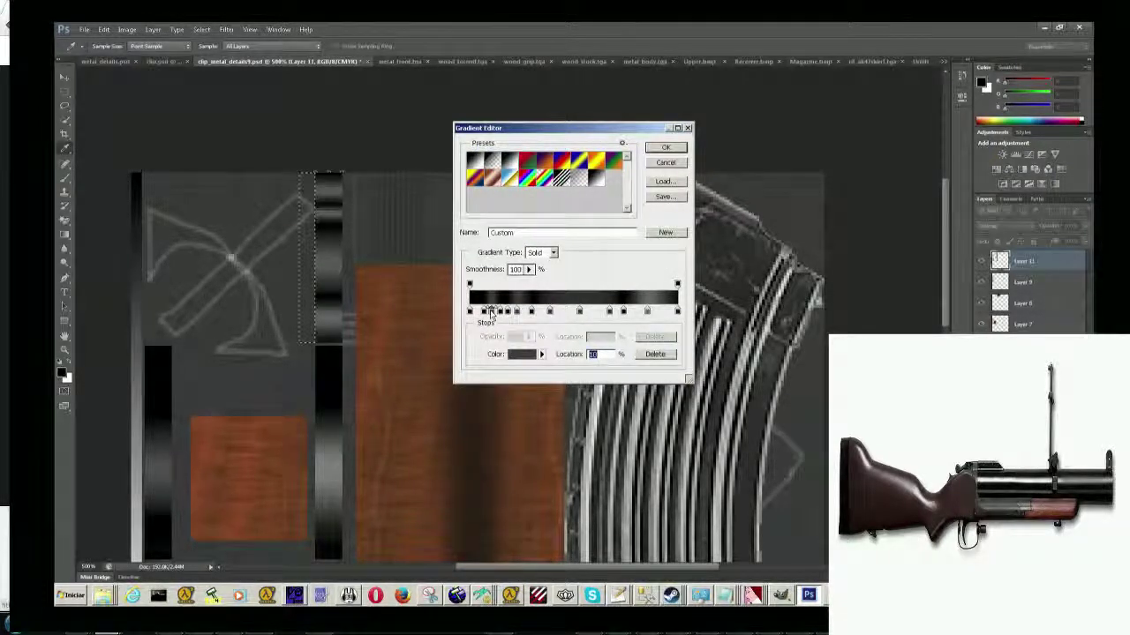
left_click(522, 354)
left_click(685, 168)
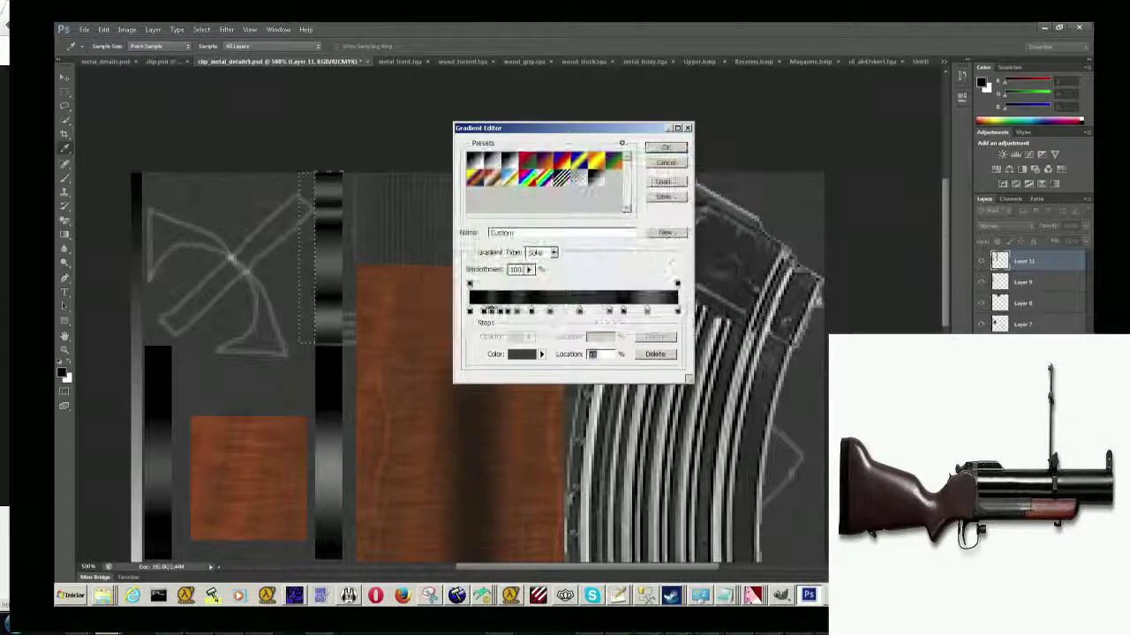
left_click_drag(586, 128, 402, 208)
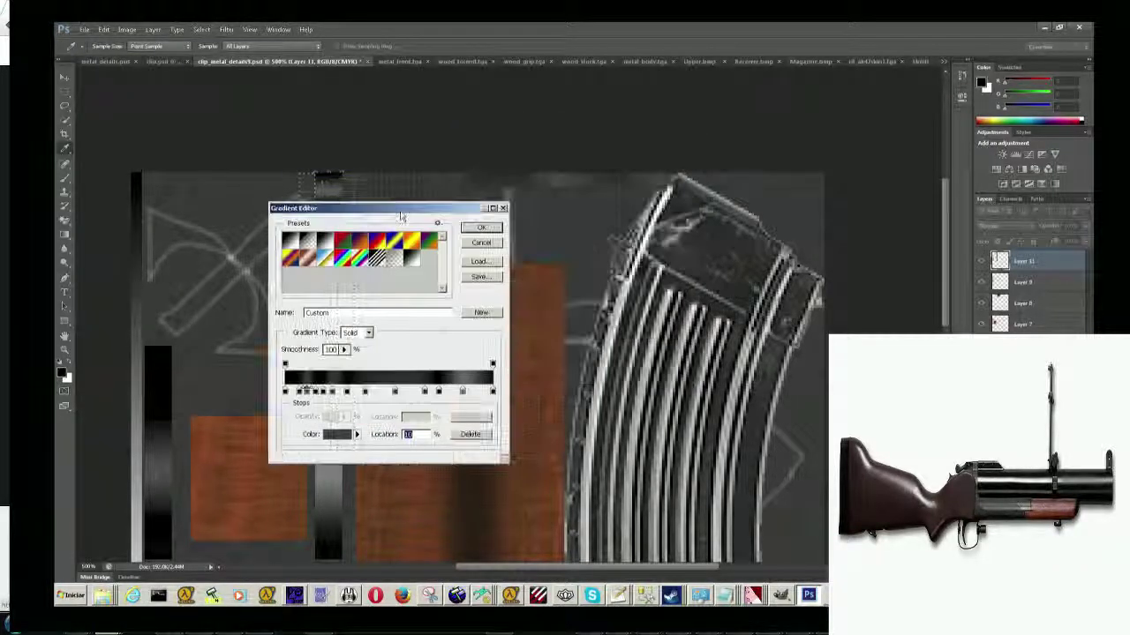
double_click(463, 391)
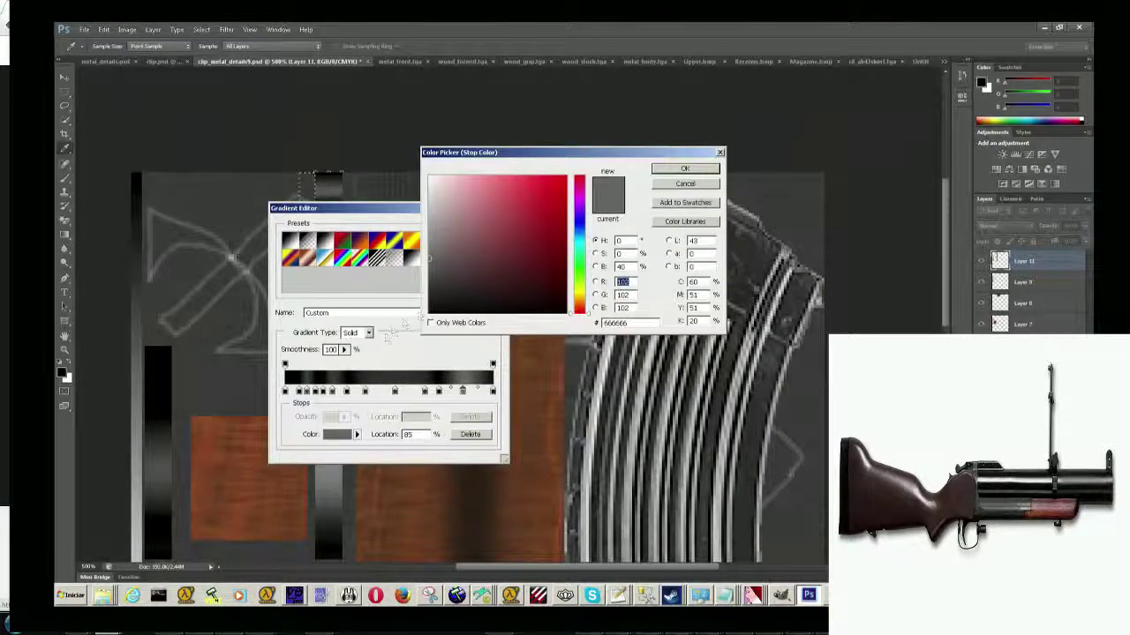
left_click(431, 276)
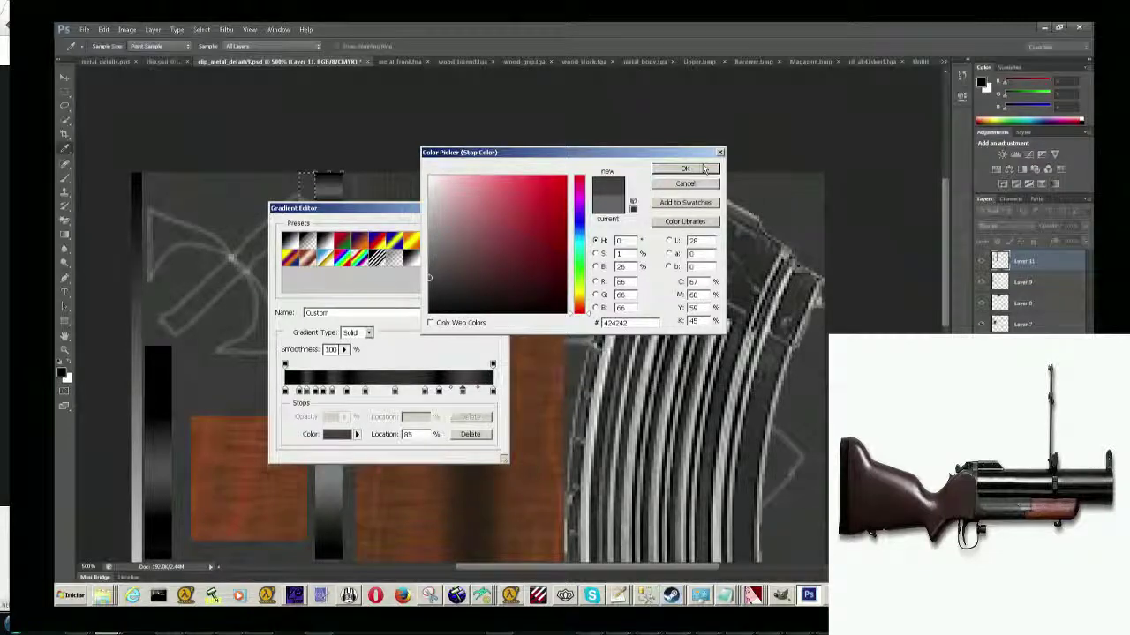
key("Return")
left_click(491, 228)
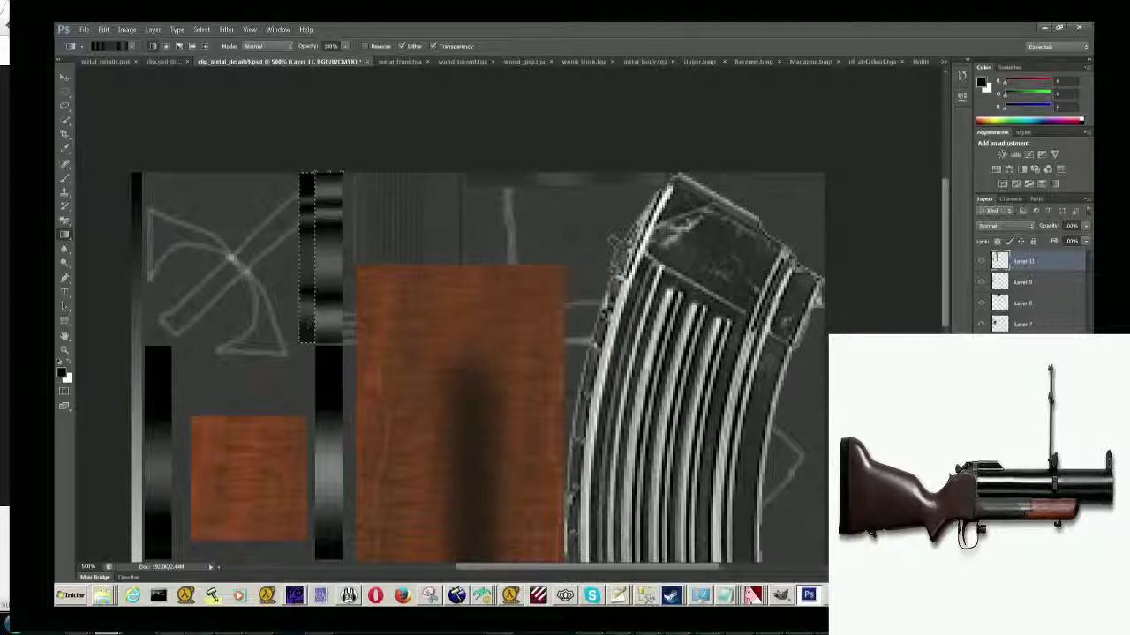
Save the texture under a new name as a PSD, accepting the compatibility prompt.
left_click(84, 29)
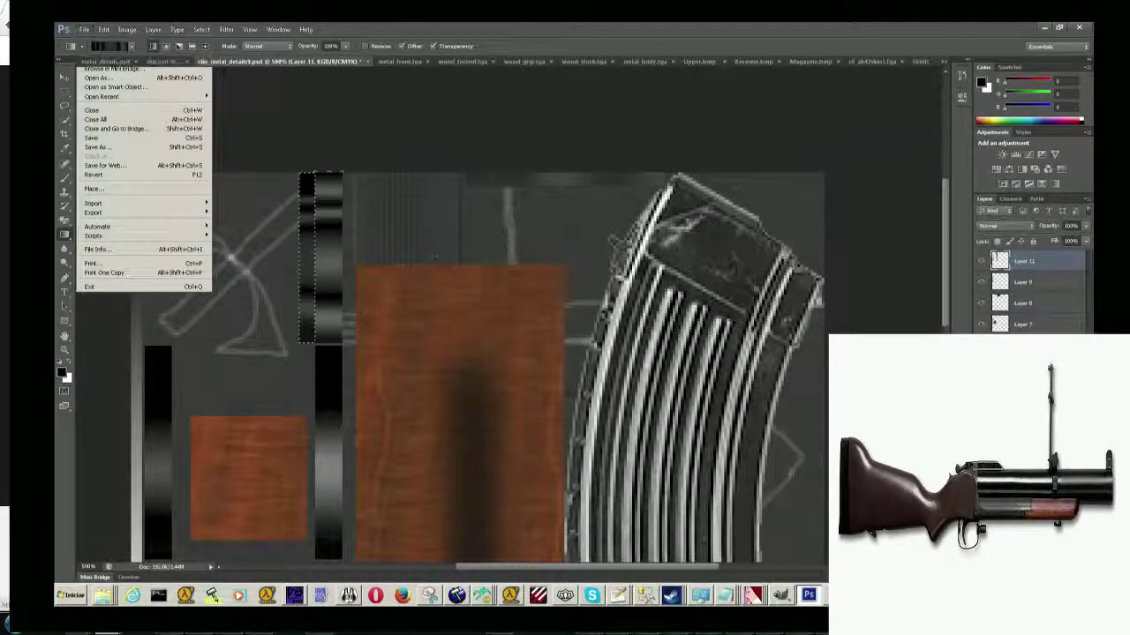
left_click(97, 147)
left_click(395, 435)
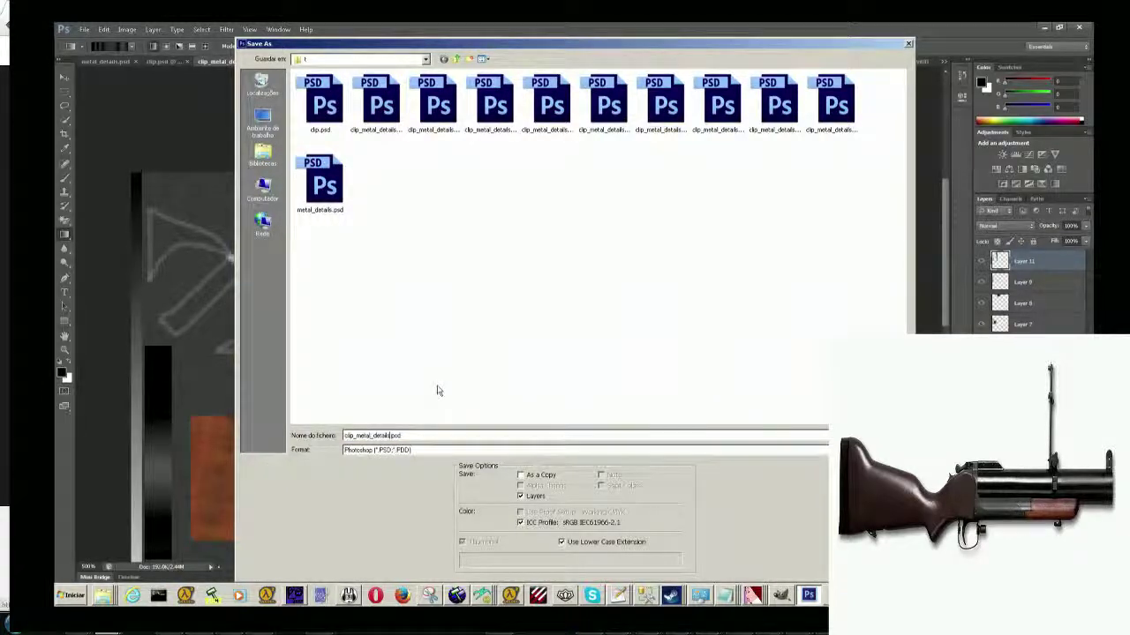
key("Return")
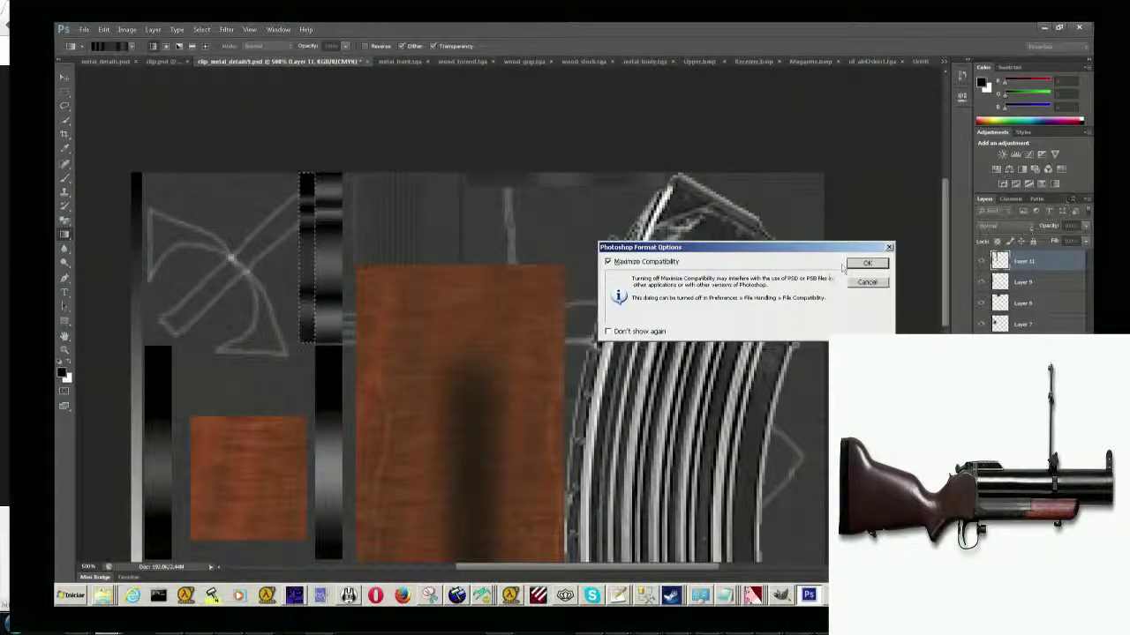
key("Return")
Save a PNG copy as clip_metal_details10.png and minimize Photoshop.
left_click(84, 29)
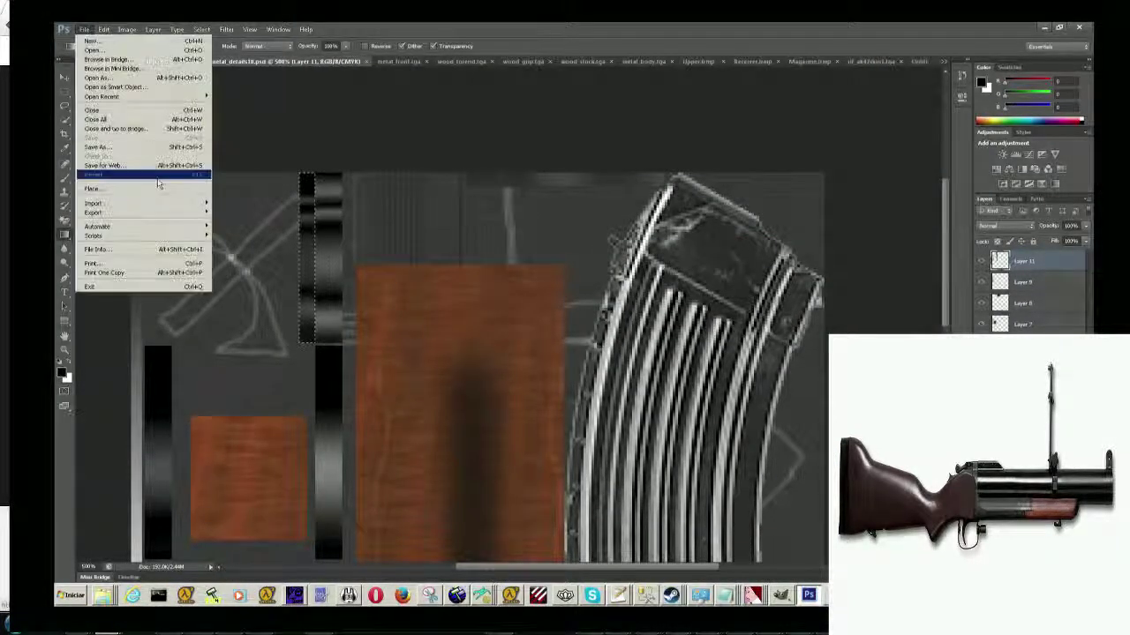
left_click(96, 147)
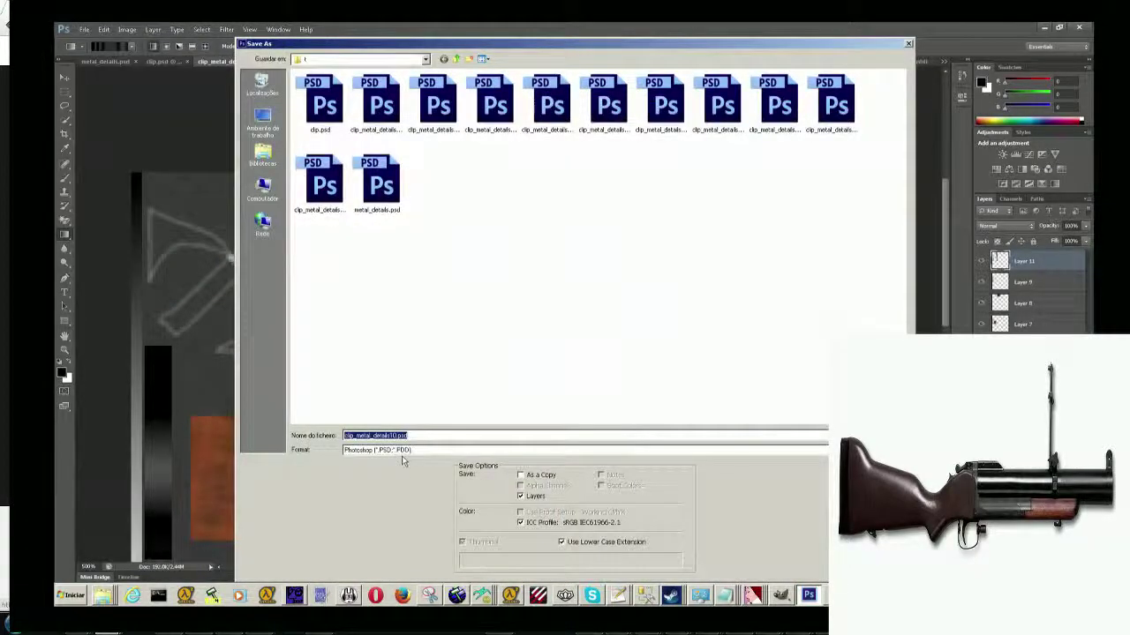
left_click(403, 450)
left_click(370, 420)
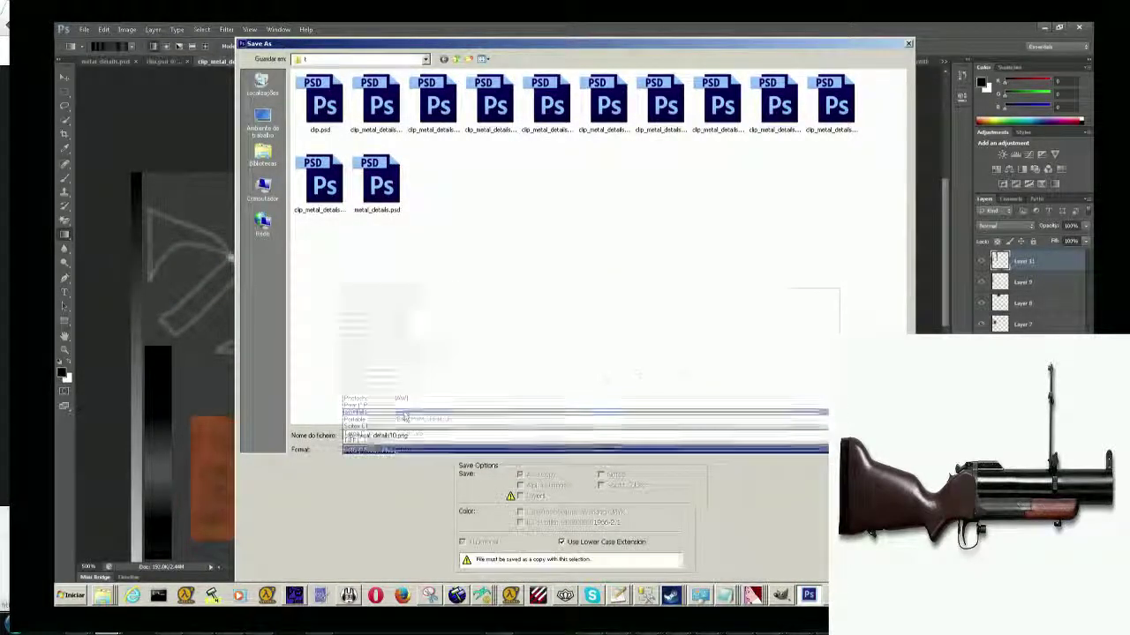
key("Return")
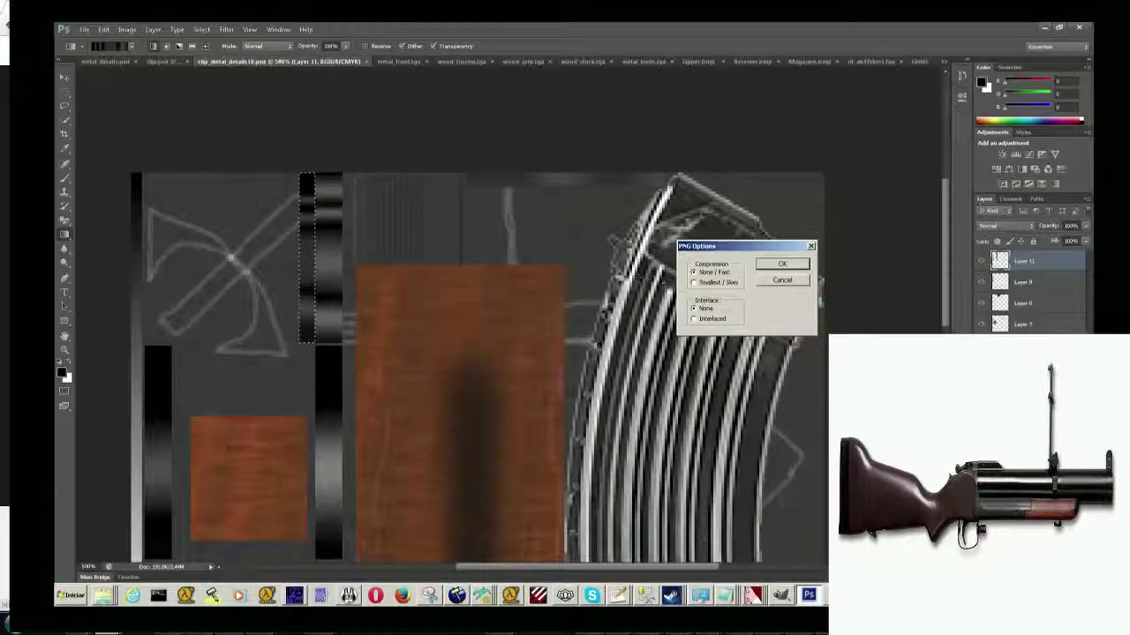
left_click(781, 264)
left_click(1044, 27)
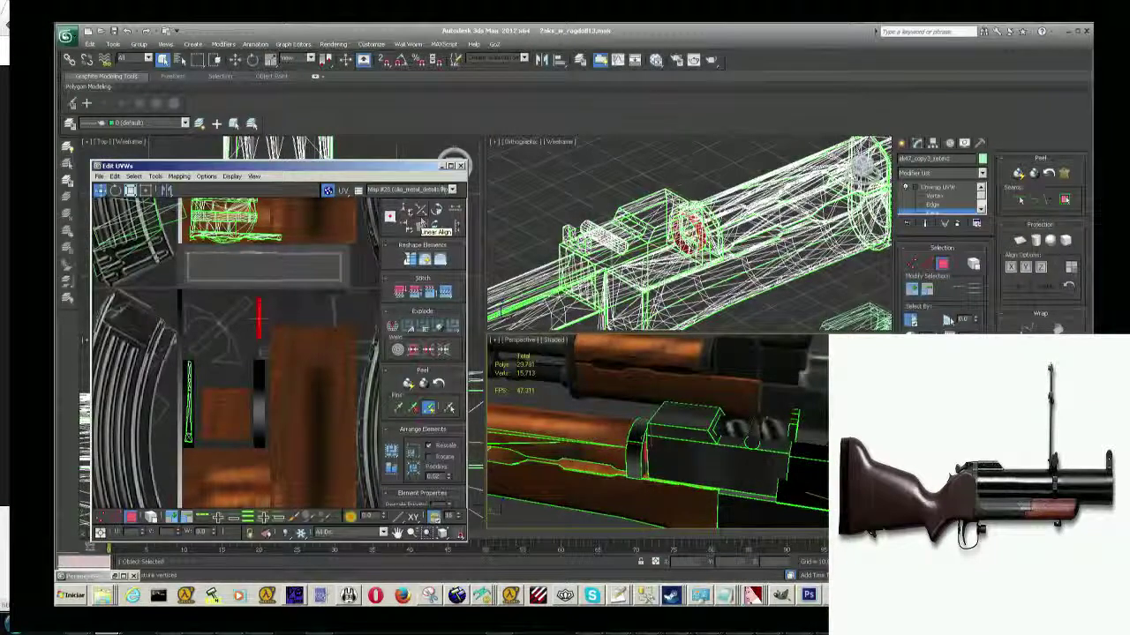
Load a new bitmap texture map into the Edit UVWs editor.
left_click(424, 189)
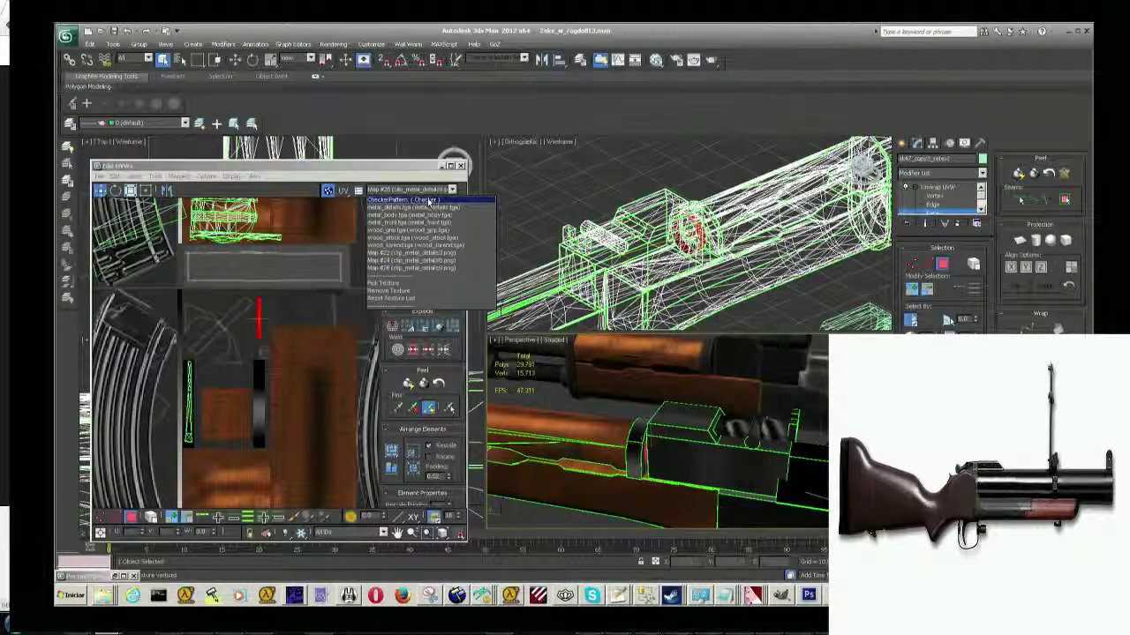
left_click(383, 283)
double_click(507, 187)
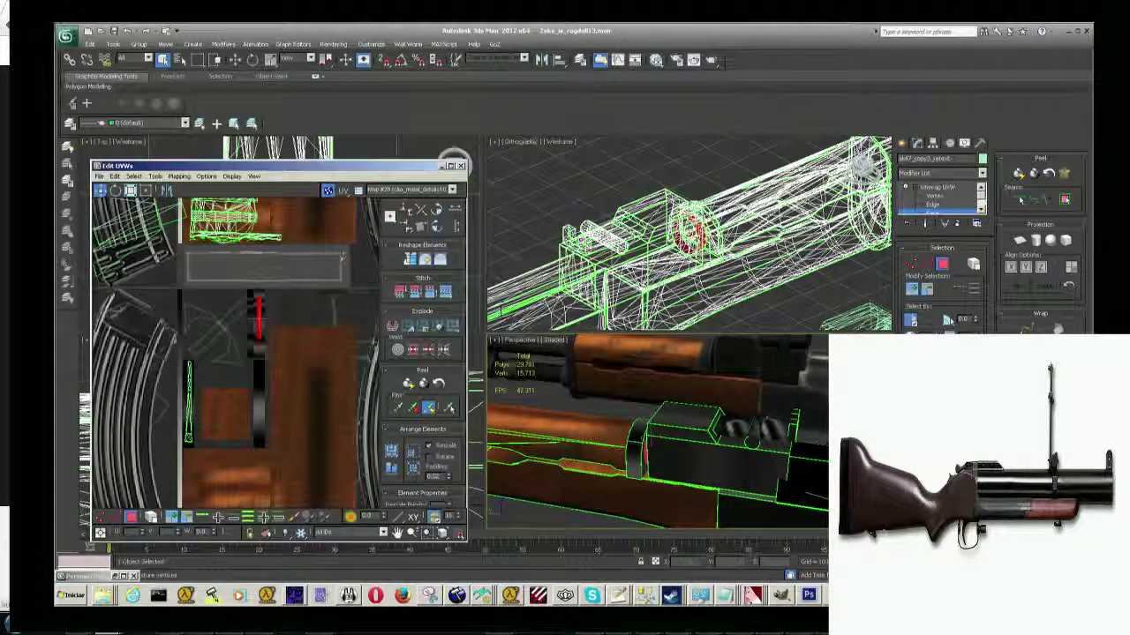
scroll(279, 333, "up", 2)
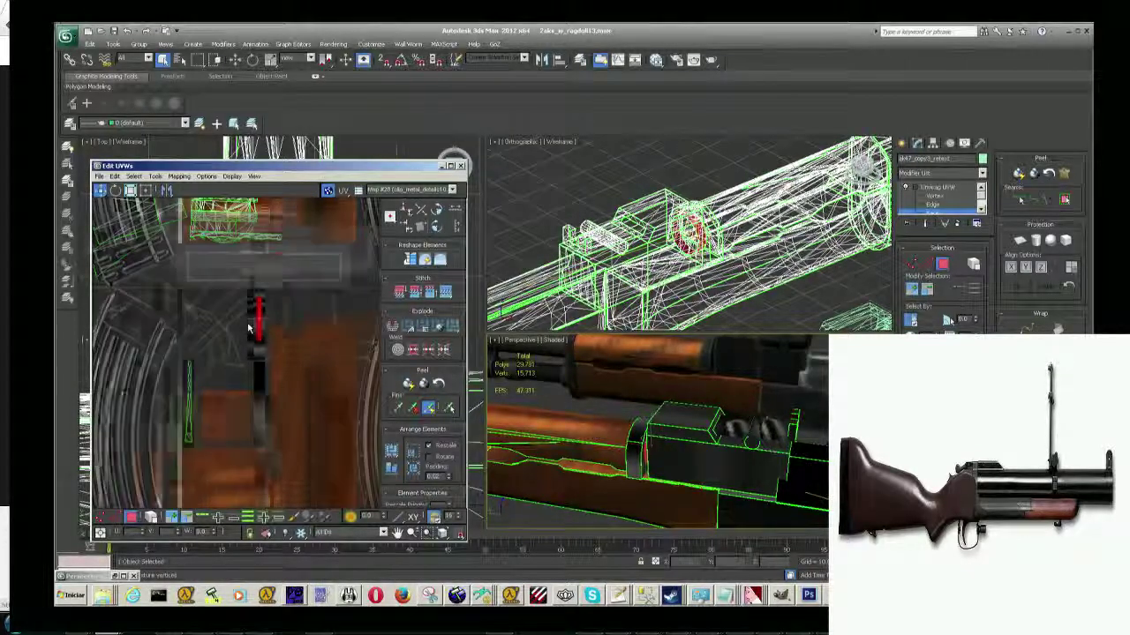
scroll(282, 345, "up", 3)
scroll(286, 358, "up", 3)
scroll(289, 371, "up", 2)
scroll(290, 361, "down", 2)
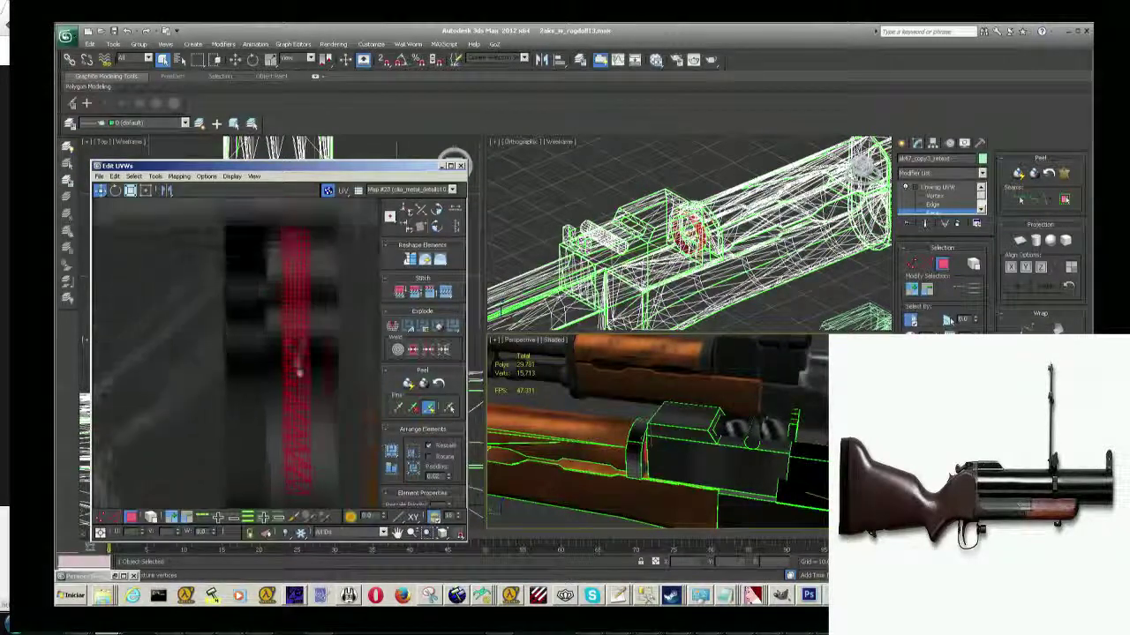
scroll(291, 330, "up", 2)
scroll(291, 334, "down", 3)
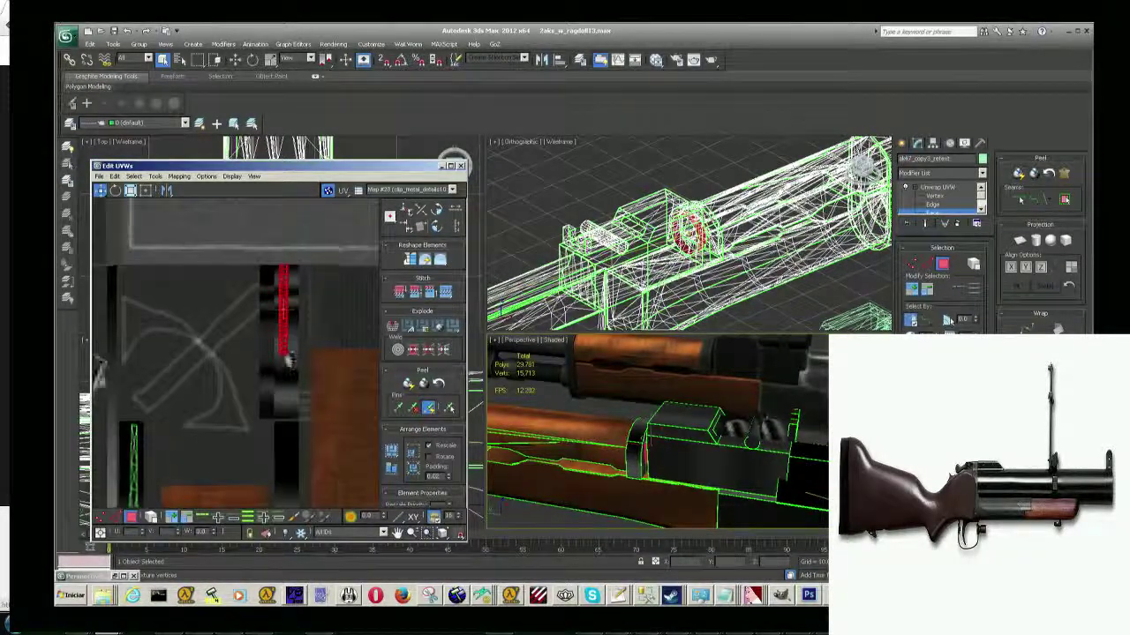
scroll(295, 331, "down", 1)
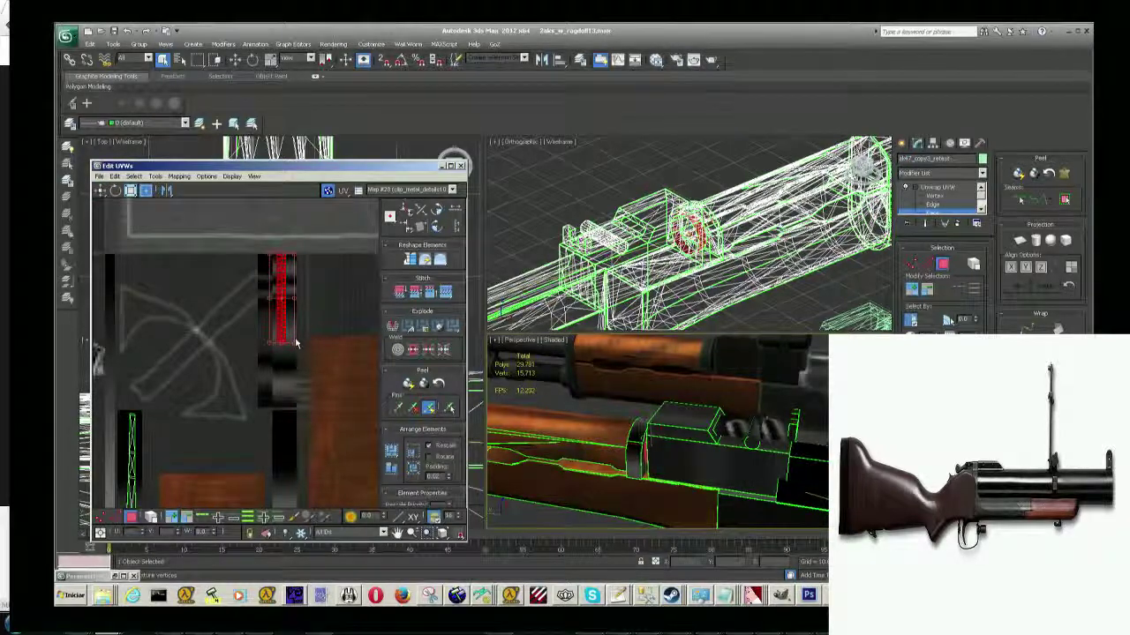
Stretch the red UV strip down and left over the banded texture, then render the barrel ring close-up.
left_click_drag(294, 343, 295, 402)
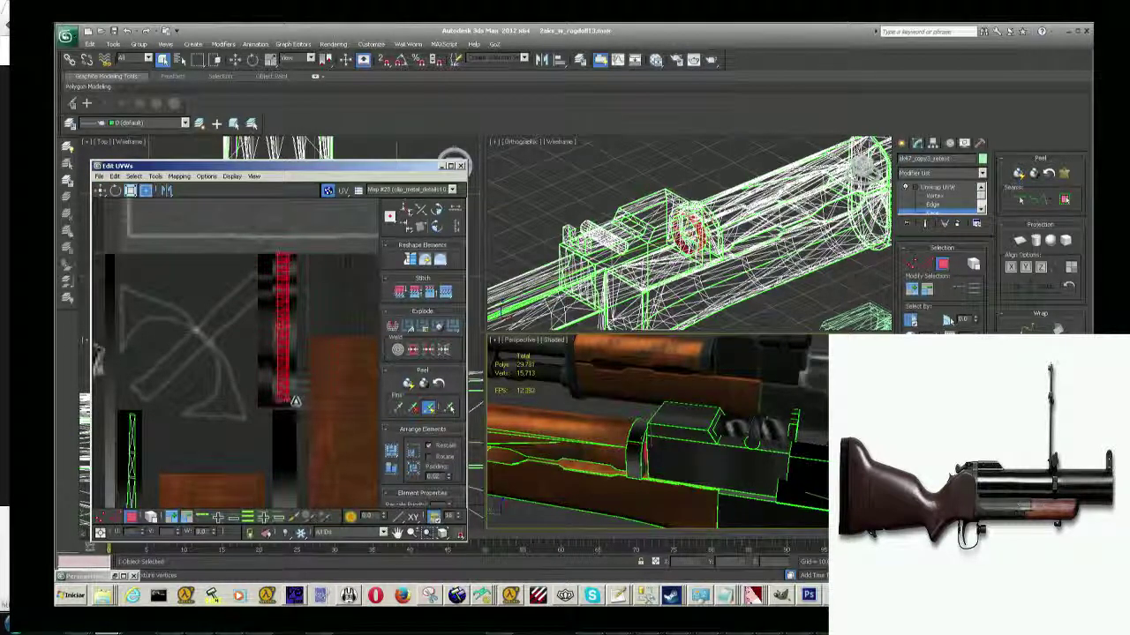
left_click_drag(276, 344, 268, 342)
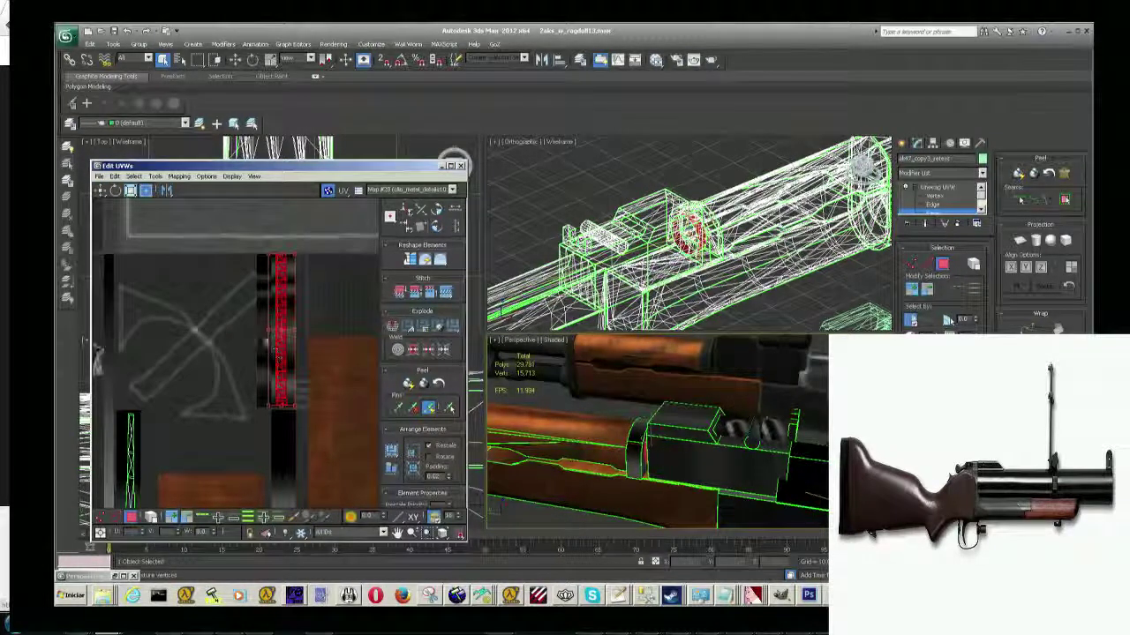
scroll(648, 461, "up", 2)
scroll(618, 455, "up", 3)
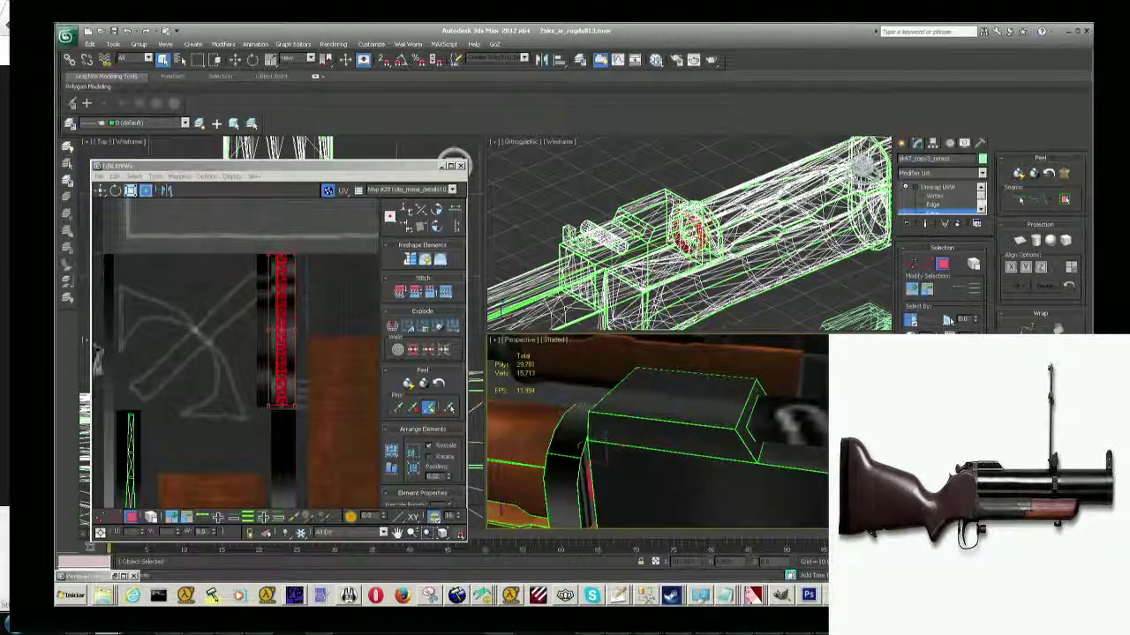
mouse_move(605, 443)
middle_mouse_down("alt")
mouse_move(565, 441)
mouse_move(671, 424)
mouse_move(643, 416)
middle_mouse_up("alt")
scroll(715, 417, "up", 3)
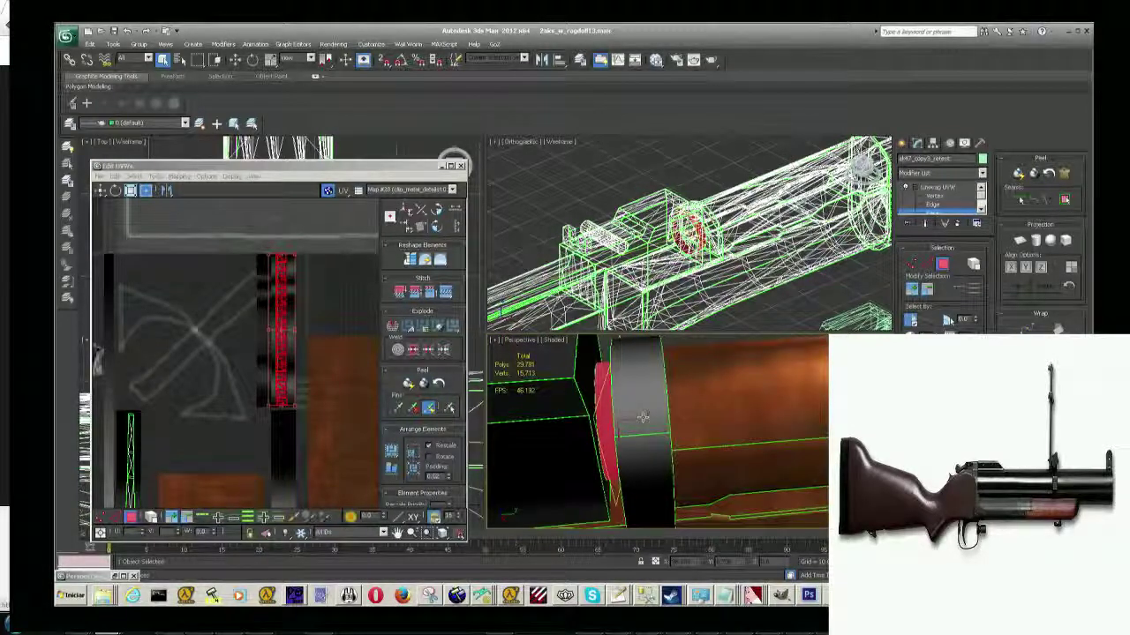
key("shift+q")
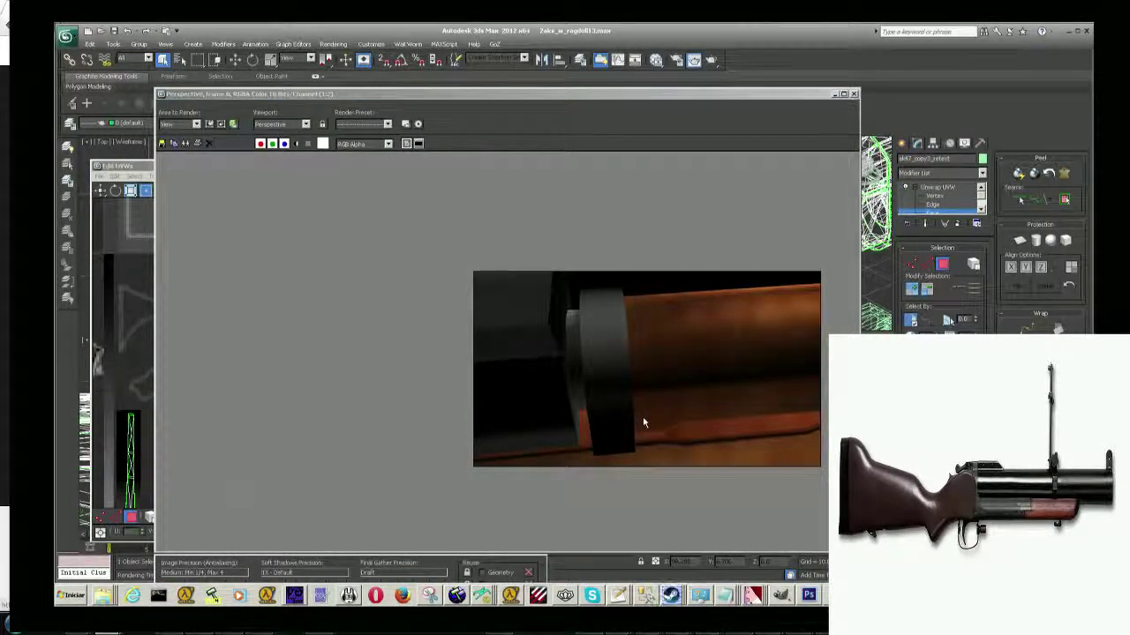
Clear the other windows away from 3ds Max and Save As 2aks_w_ragdoll14.max.
key("alt+Tab")
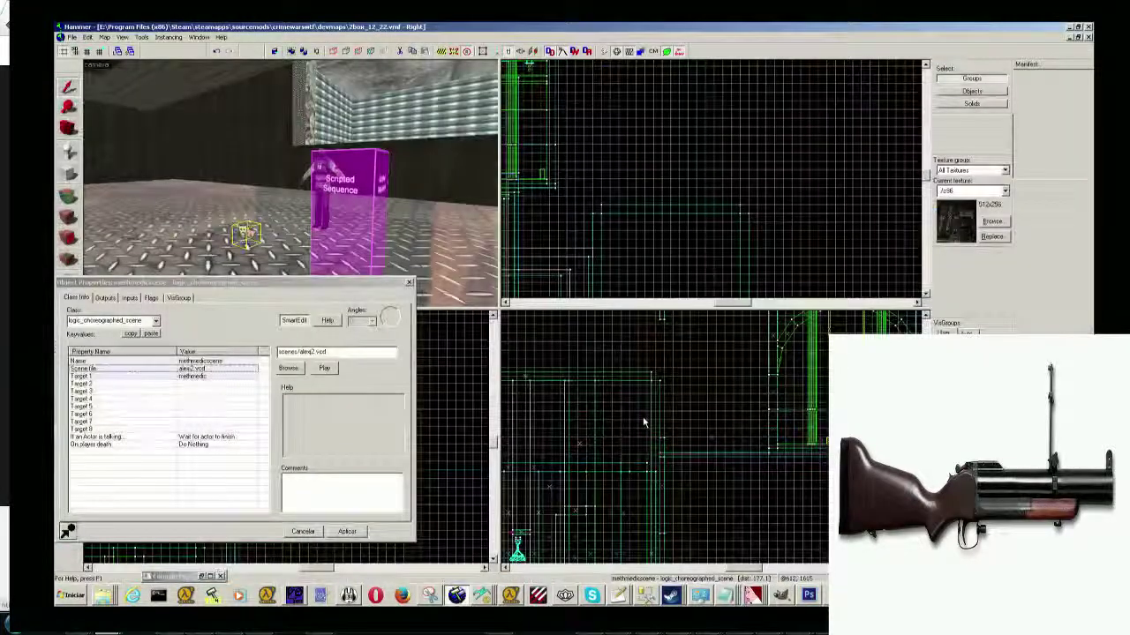
key("alt+Tab")
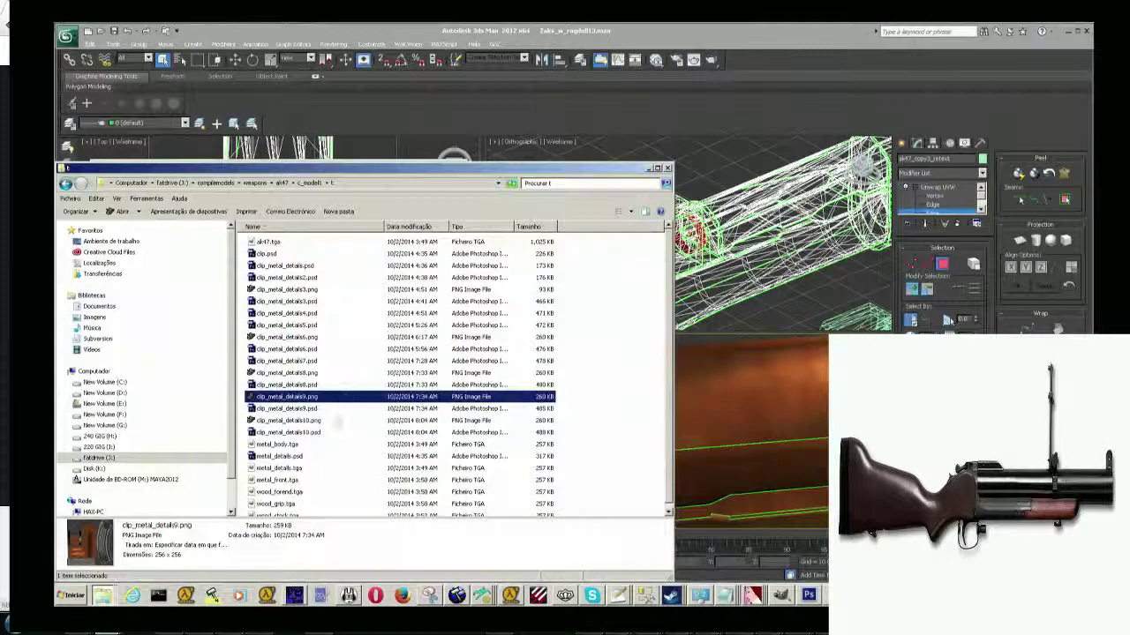
left_click(333, 424)
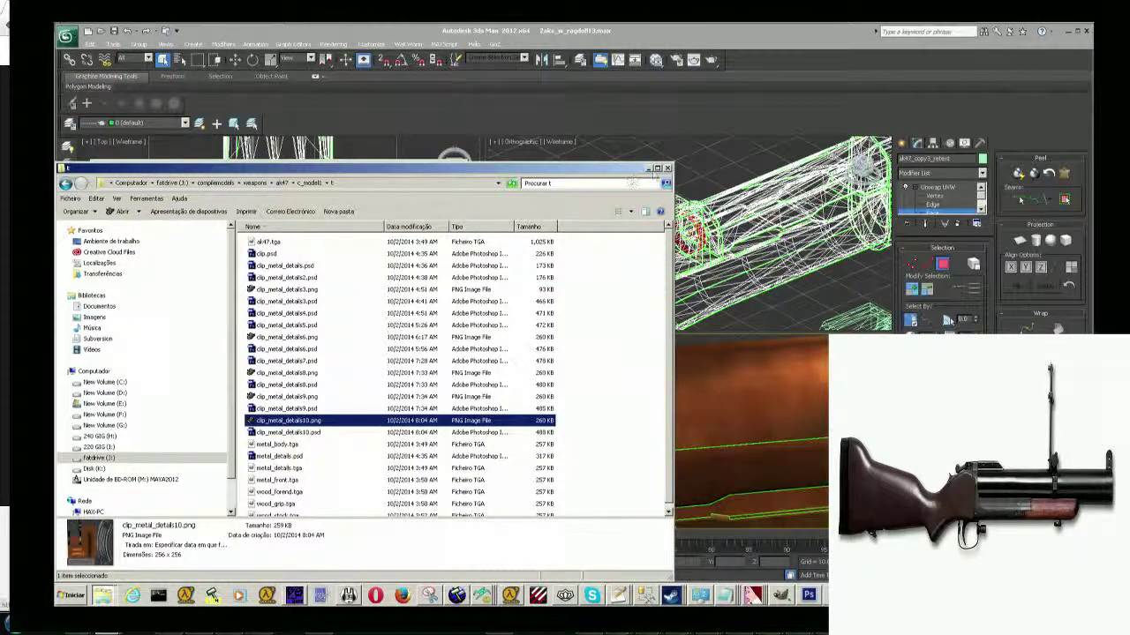
left_click(651, 169)
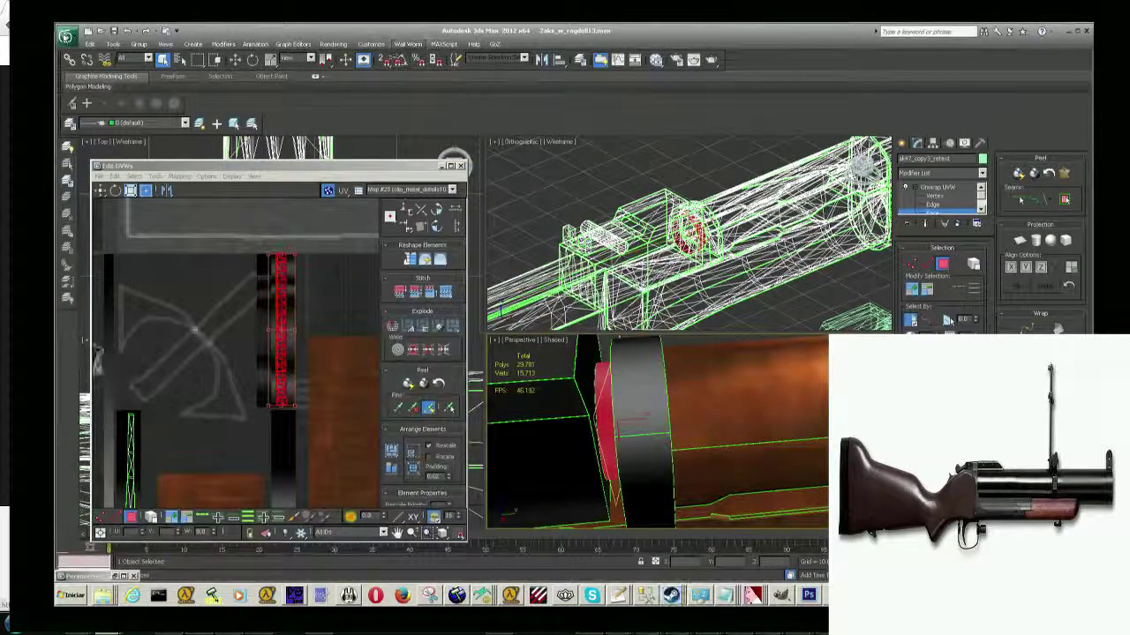
left_click(66, 37)
left_click(93, 154)
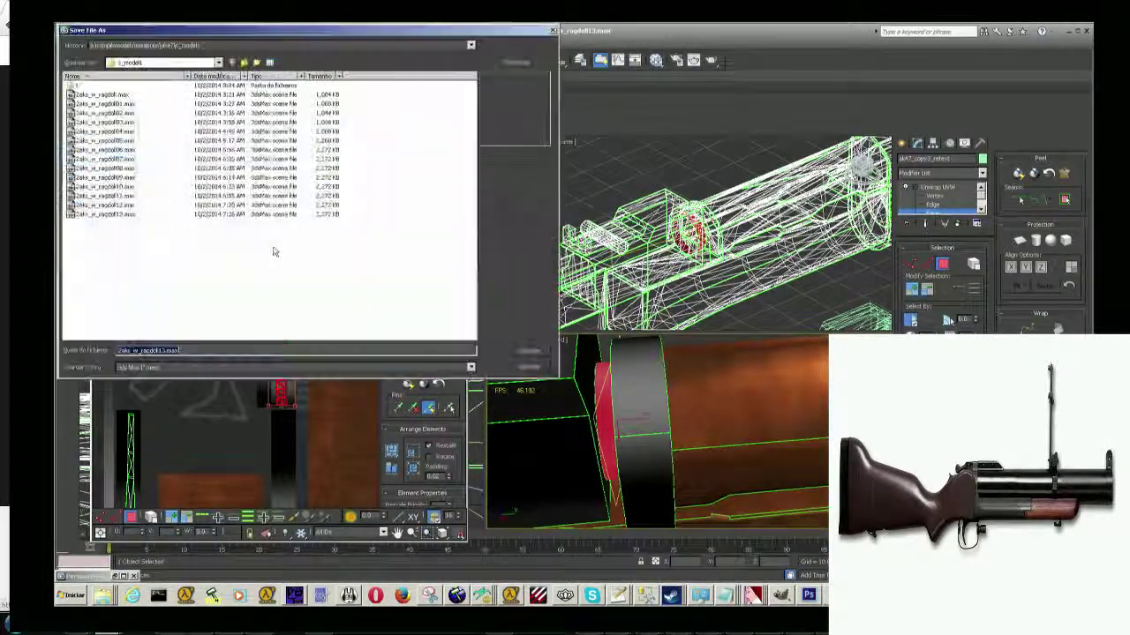
left_click(496, 351)
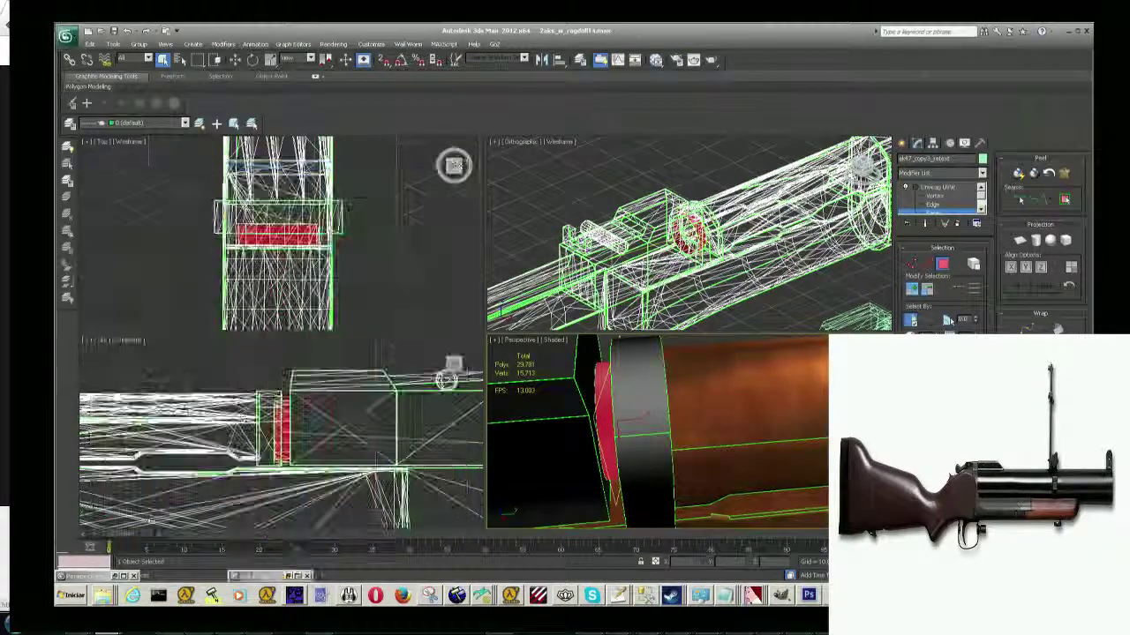
Zoom and orbit to frame both rifles from the magazine side, then render the Perspective view.
scroll(623, 436, "down", 3)
scroll(623, 436, "down", 2)
scroll(624, 435, "down", 2)
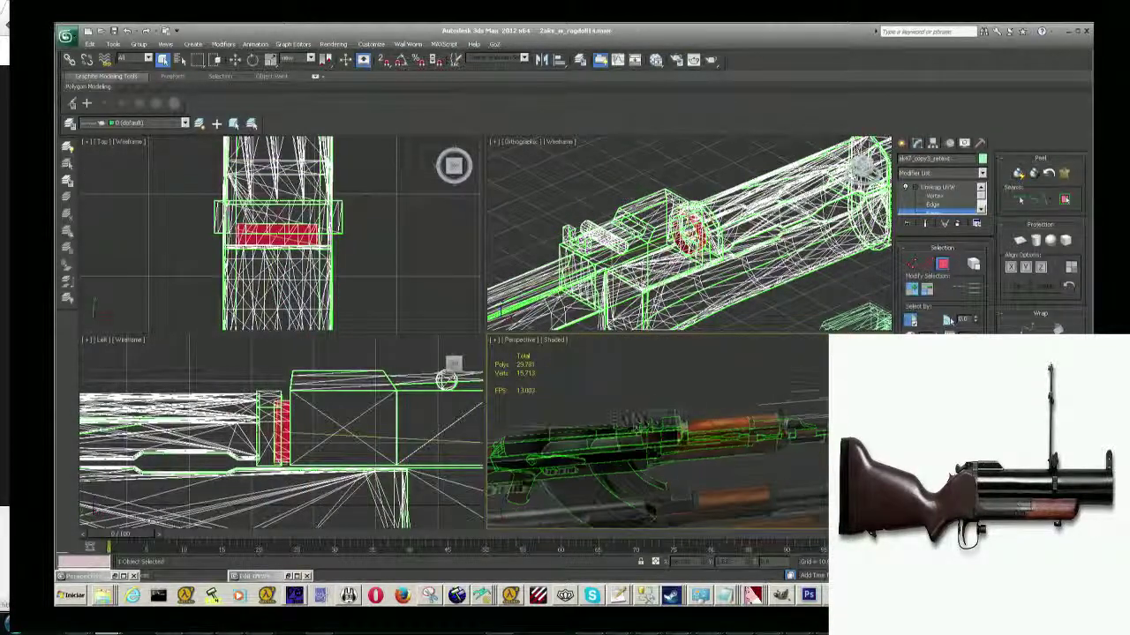
scroll(623, 435, "down", 2)
scroll(623, 435, "up", 3)
mouse_move(623, 435)
middle_mouse_down("alt")
mouse_move(653, 415)
mouse_move(636, 490)
mouse_move(644, 459)
mouse_move(679, 424)
mouse_move(653, 446)
mouse_move(635, 428)
mouse_move(694, 460)
mouse_move(644, 441)
mouse_move(671, 433)
mouse_move(701, 446)
mouse_move(671, 436)
middle_mouse_up("alt")
scroll(658, 433, "down", 3)
key("shift+q")
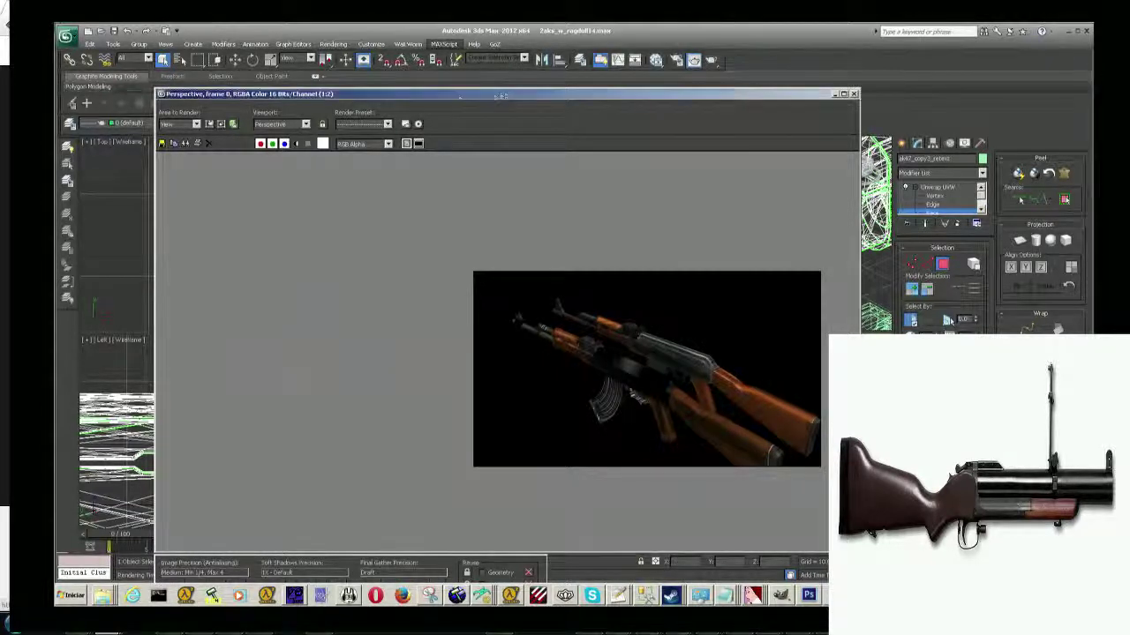
left_click_drag(502, 89, 276, 88)
scroll(418, 370, "up", 3)
scroll(412, 375, "up", 3)
scroll(412, 375, "down", 3)
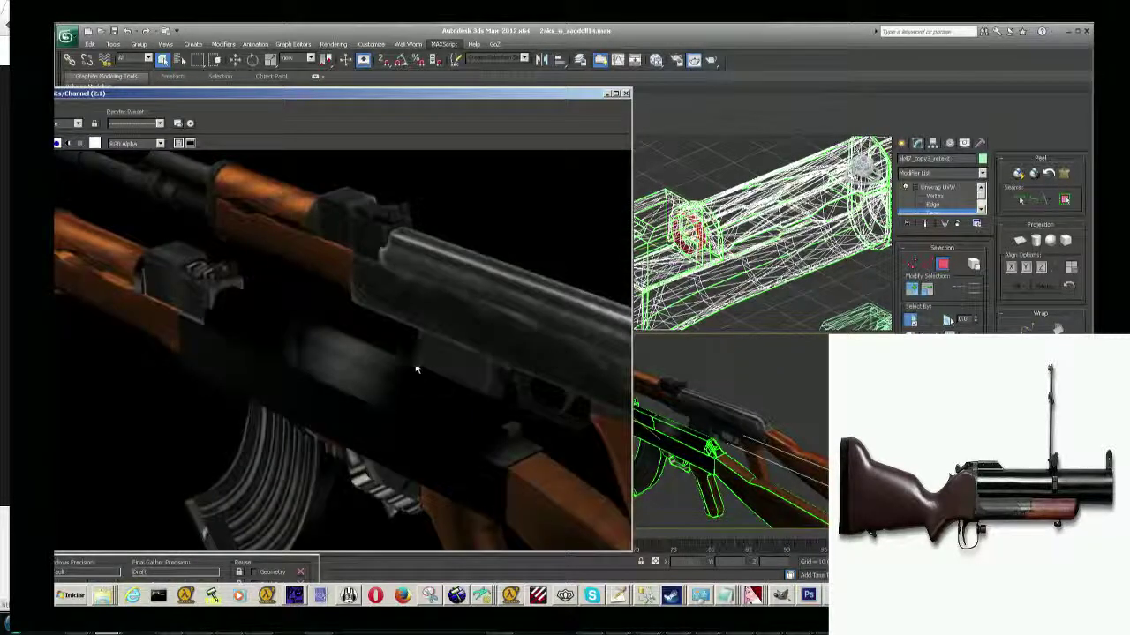
scroll(413, 375, "down", 2)
scroll(412, 375, "down", 3)
scroll(418, 368, "up", 2)
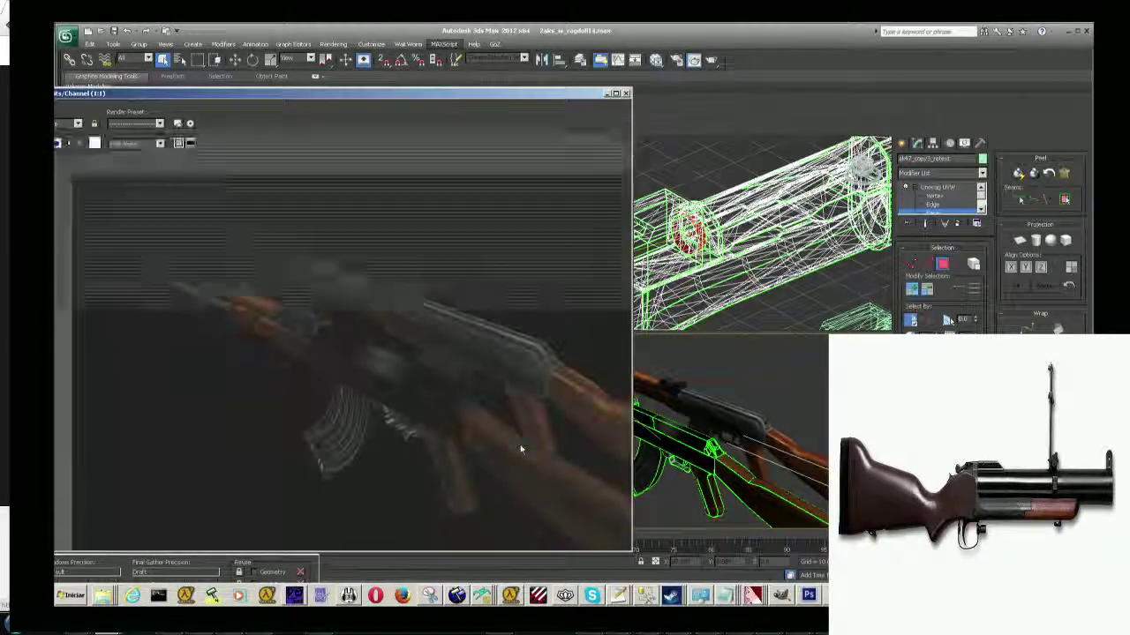
scroll(415, 386, "down", 2)
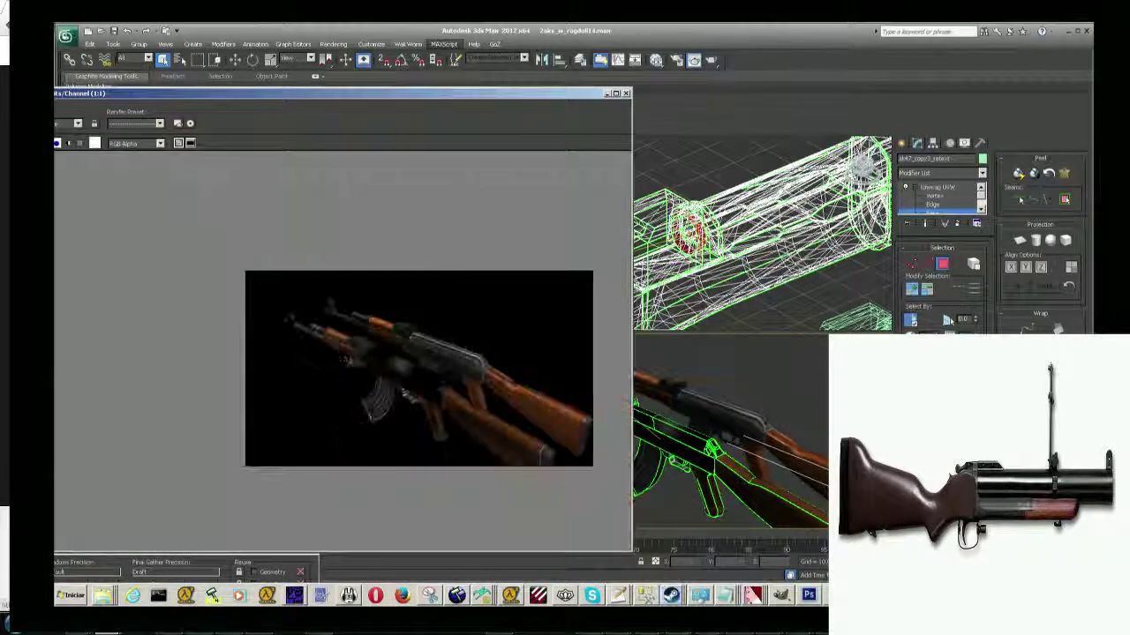
scroll(348, 353, "up", 2)
scroll(273, 318, "up", 1)
scroll(235, 295, "up", 1)
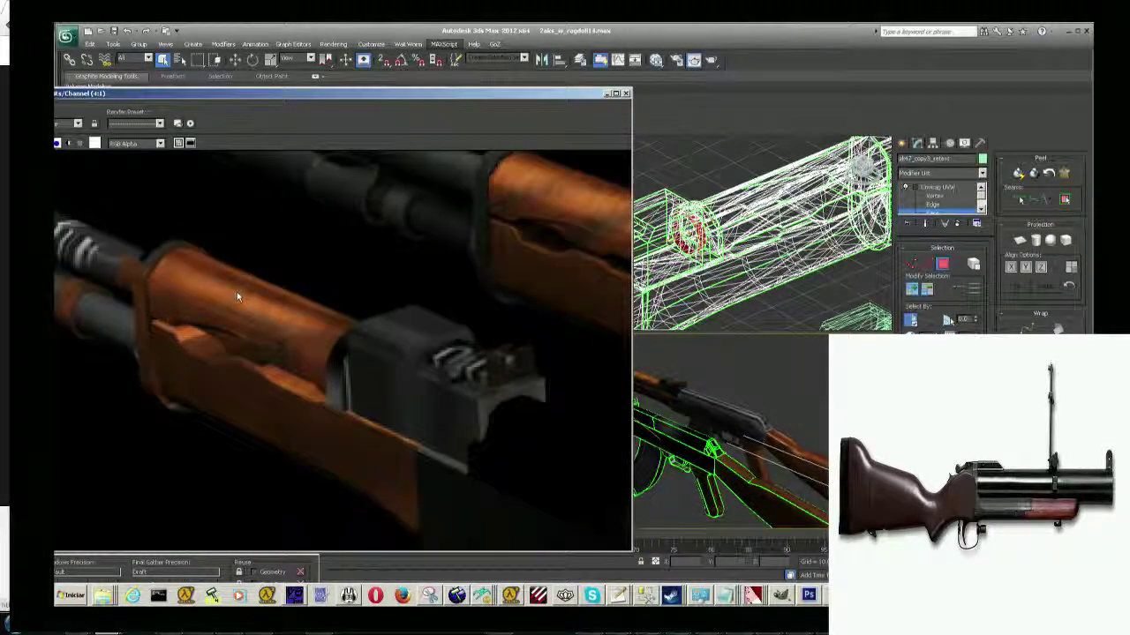
scroll(245, 313, "down", 1)
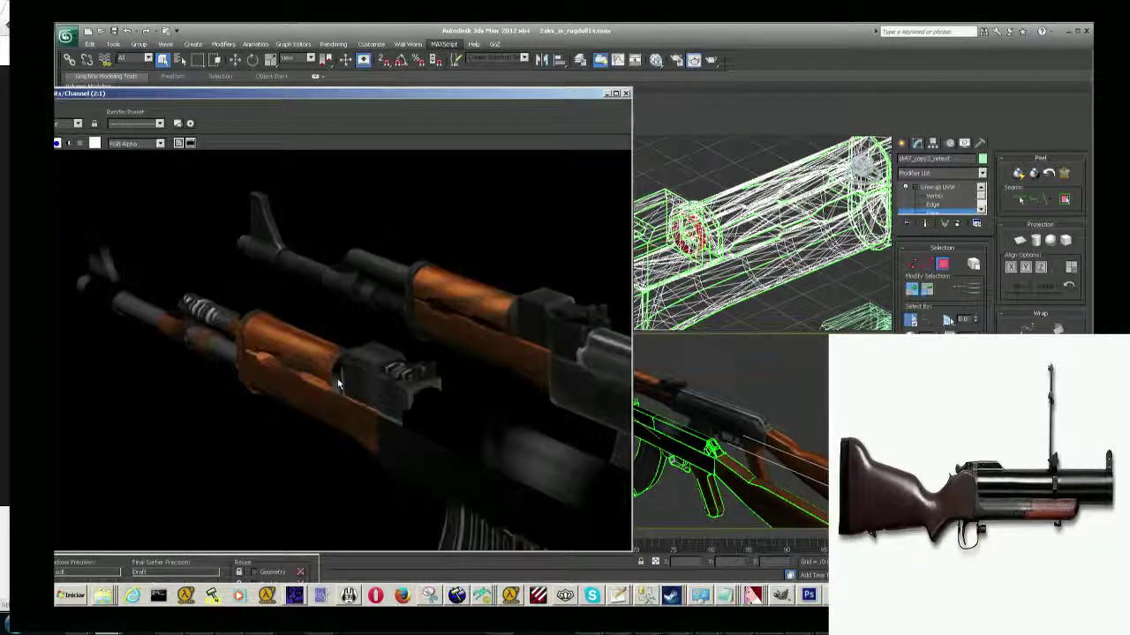
scroll(394, 410, "down", 1)
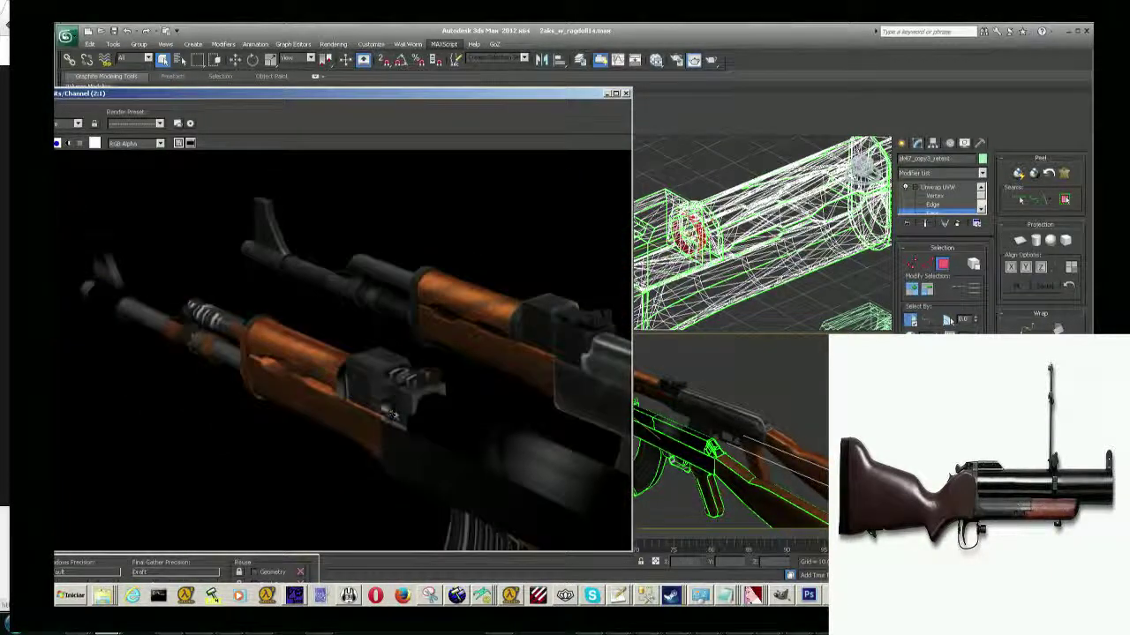
scroll(265, 344, "up", 1)
scroll(219, 319, "up", 1)
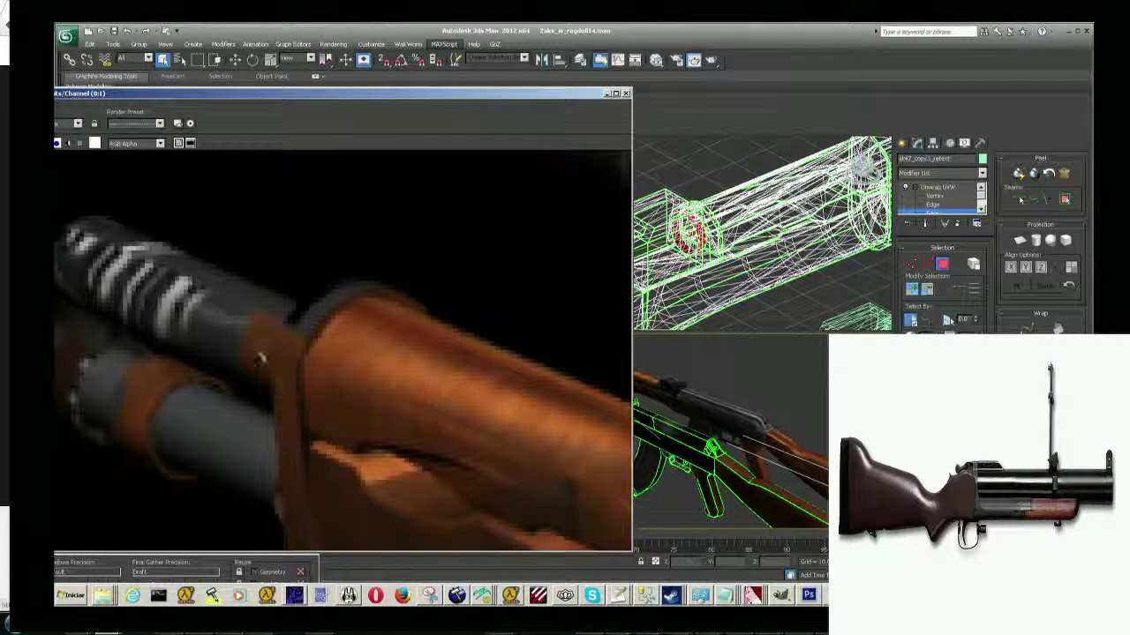
scroll(262, 353, "down", 1)
scroll(262, 353, "down", 3)
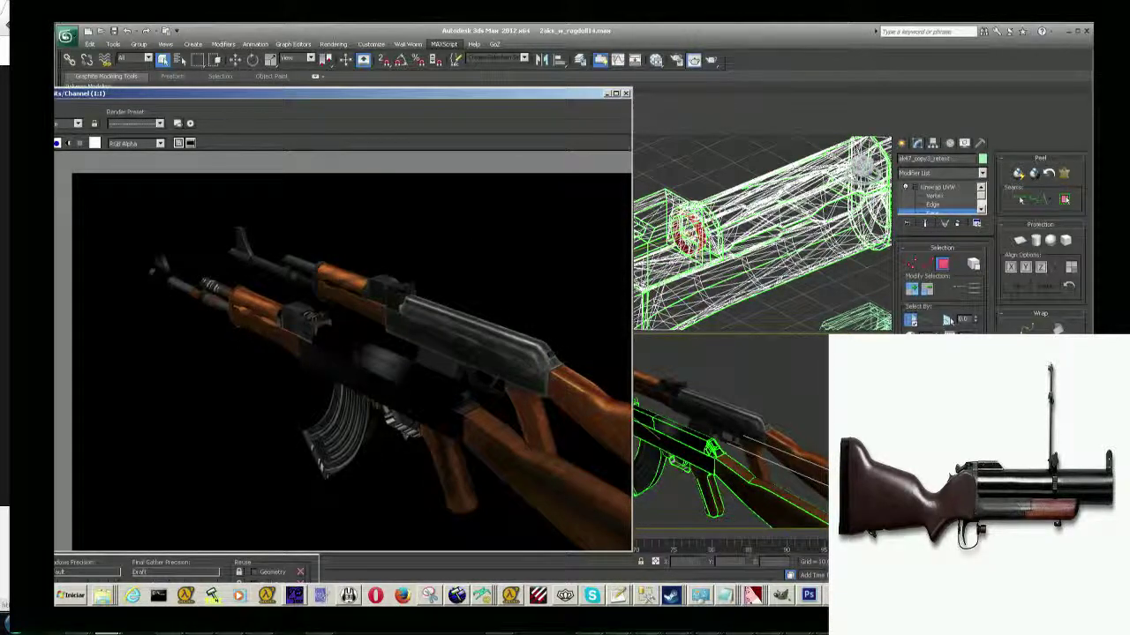
Close the render window, then orbit and zoom onto the receiver and banded launcher barrel.
left_click(625, 93)
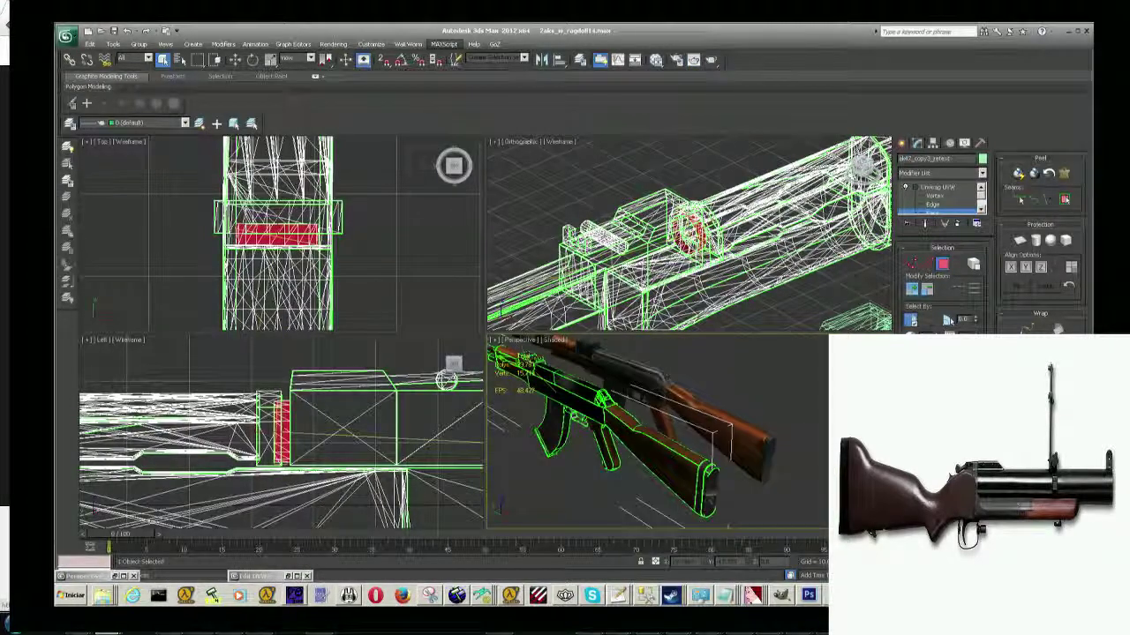
middle_click_drag(618, 494, 571, 511, "alt")
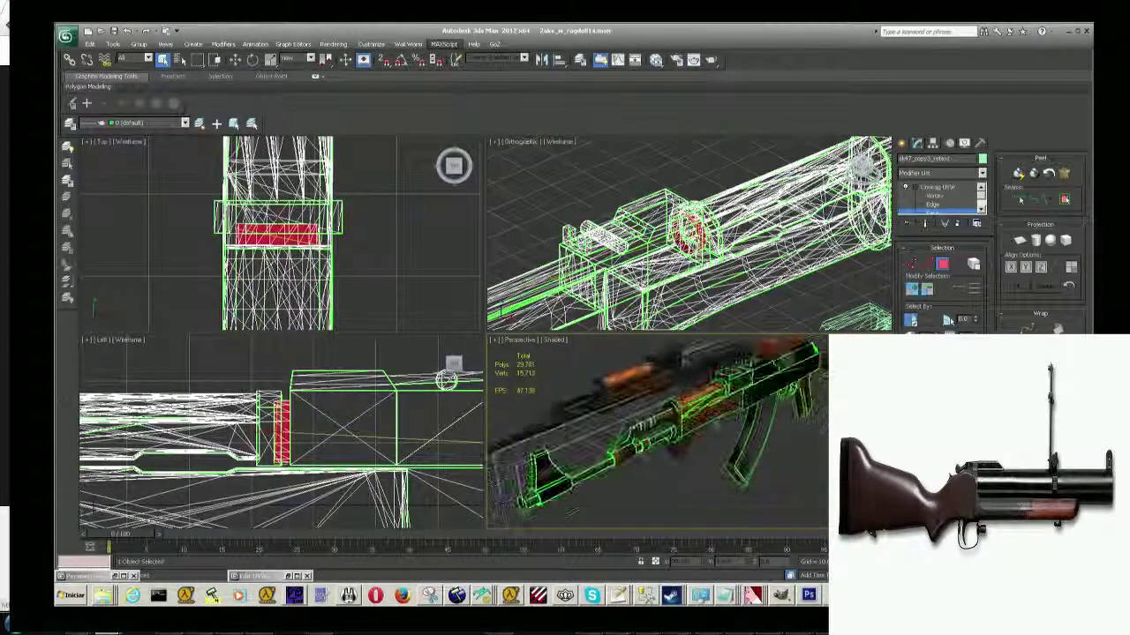
scroll(579, 410, "up", 5)
scroll(581, 408, "up", 2)
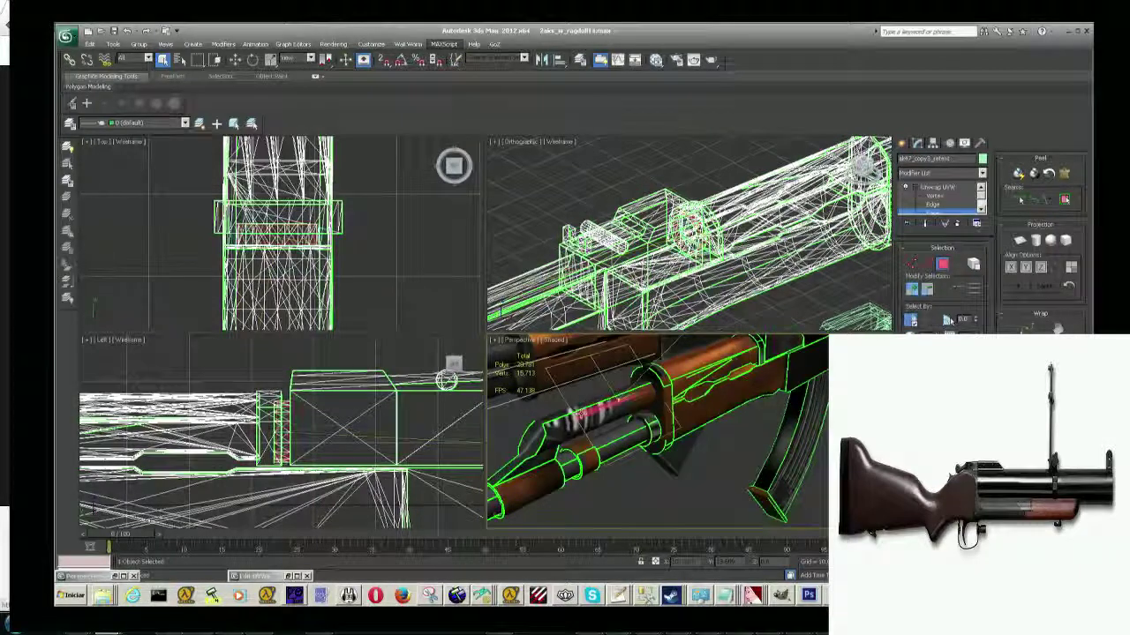
middle_click_drag(580, 415, 585, 477, "alt")
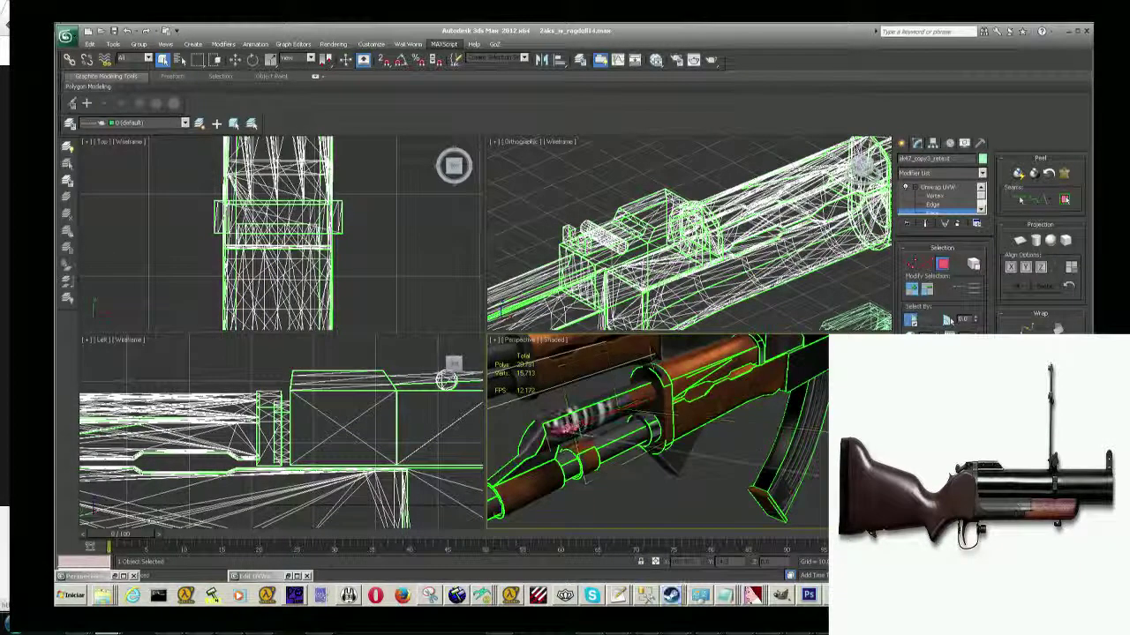
left_click_drag(581, 440, 607, 477)
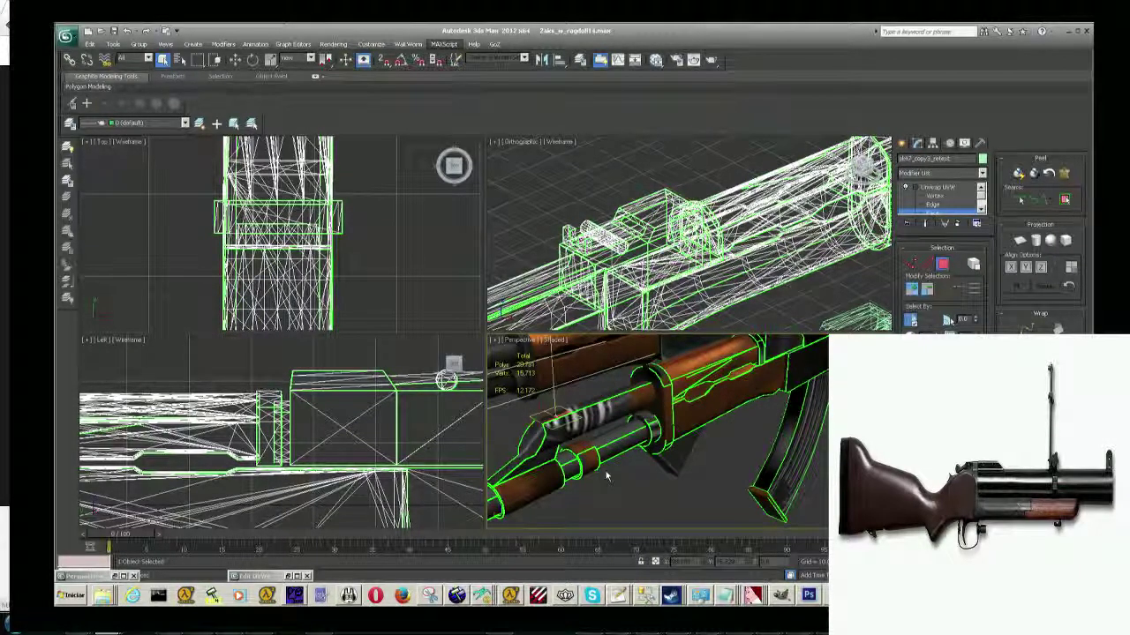